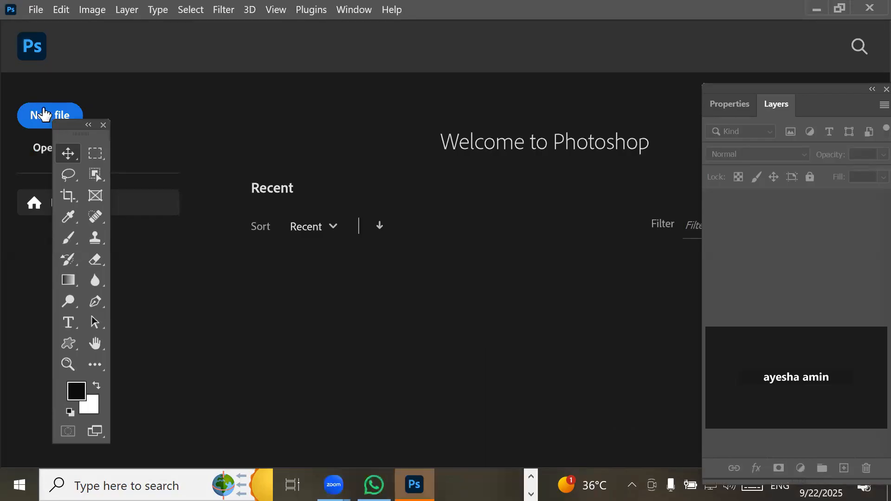
- Create a new blank document from the Letter print preset, 8.5 x 11 in at 300 ppi
click(45, 115)
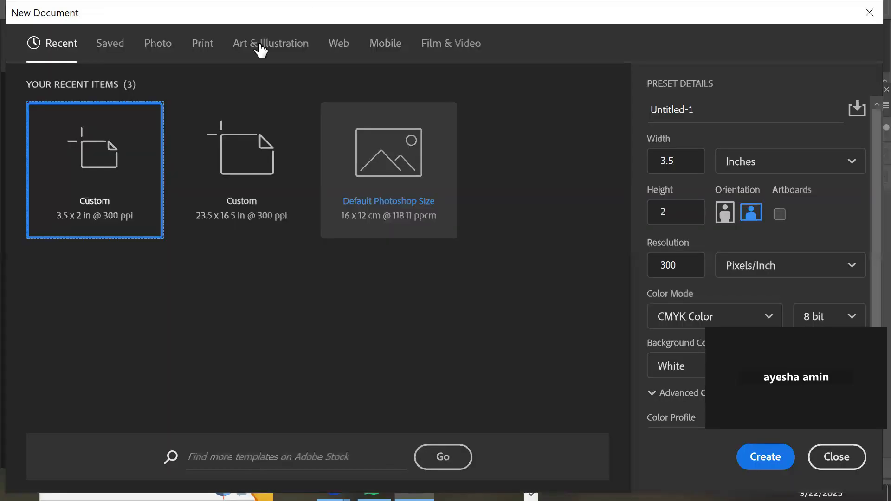
click(206, 46)
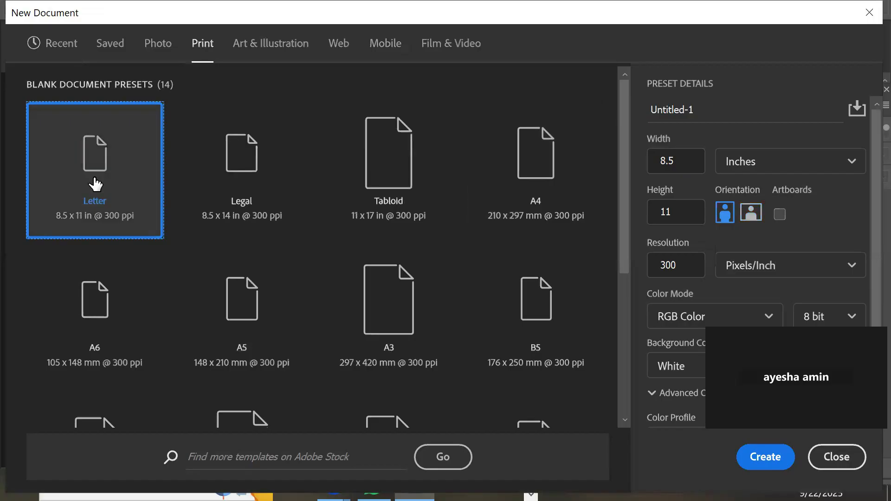
double_click(96, 185)
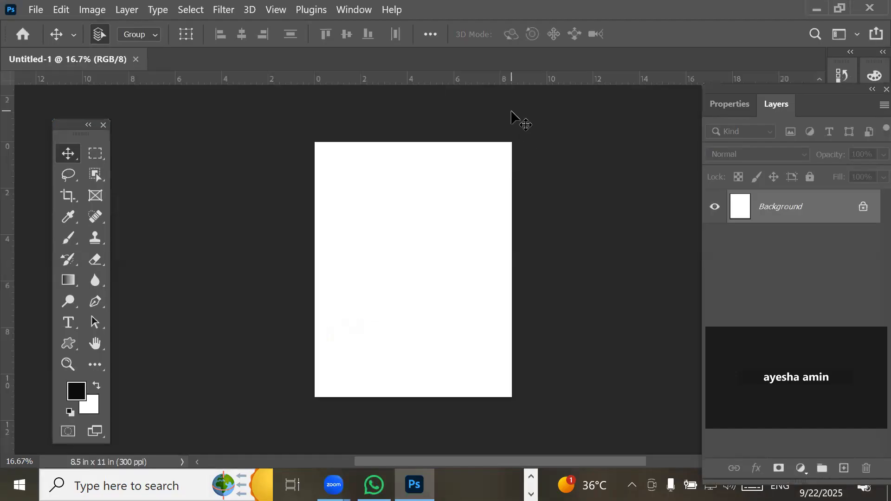
- Place the image robot assignment.jpg from the Downloads folder into the blank Letter document
click(532, 477)
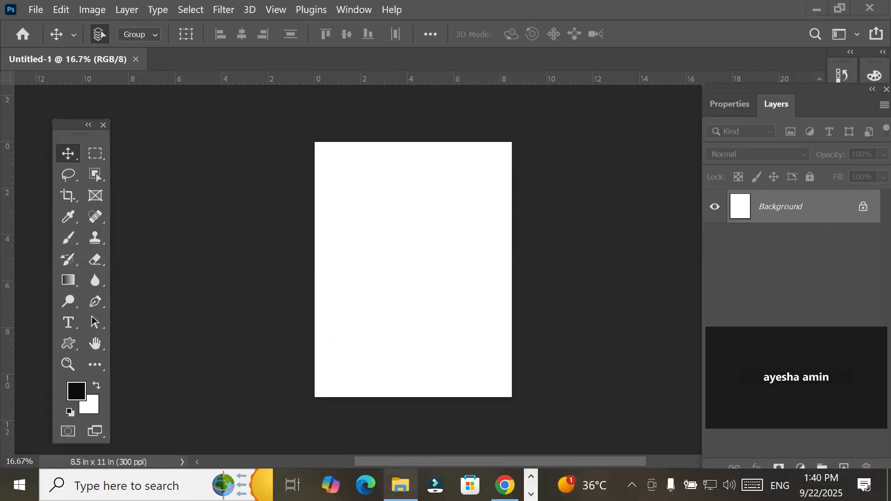
mouse_move(401, 485)
click(358, 442)
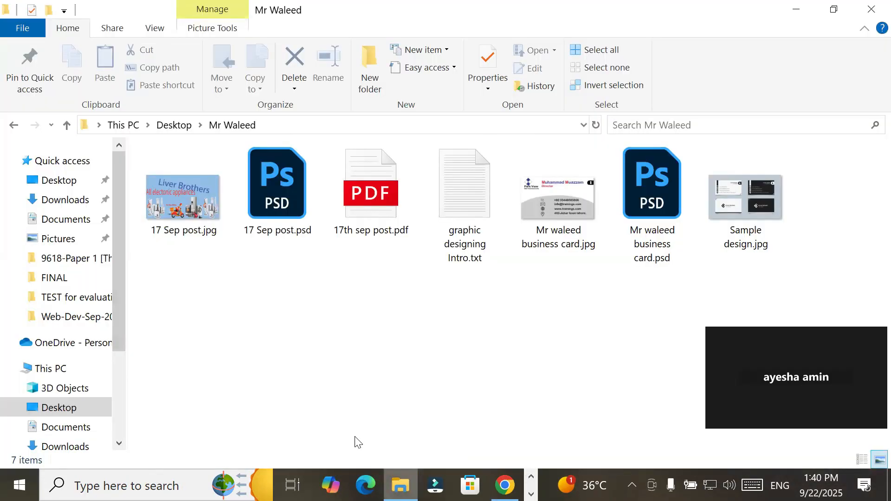
click(65, 200)
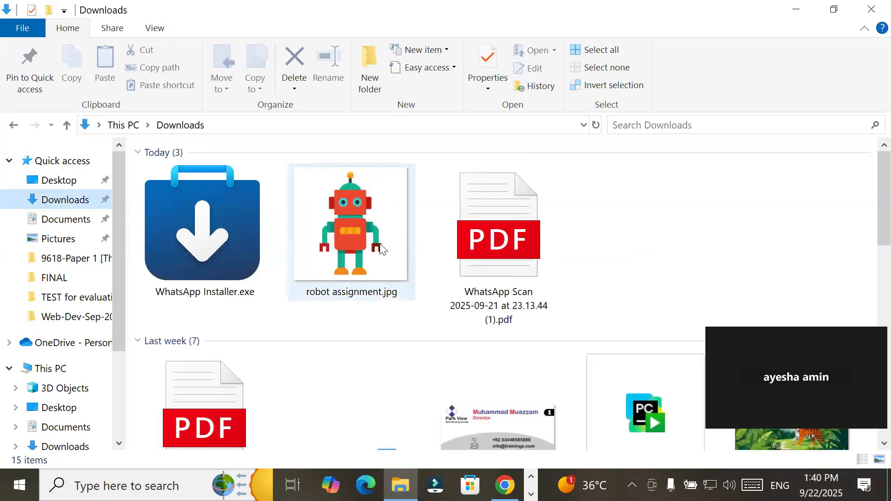
double_click(364, 241)
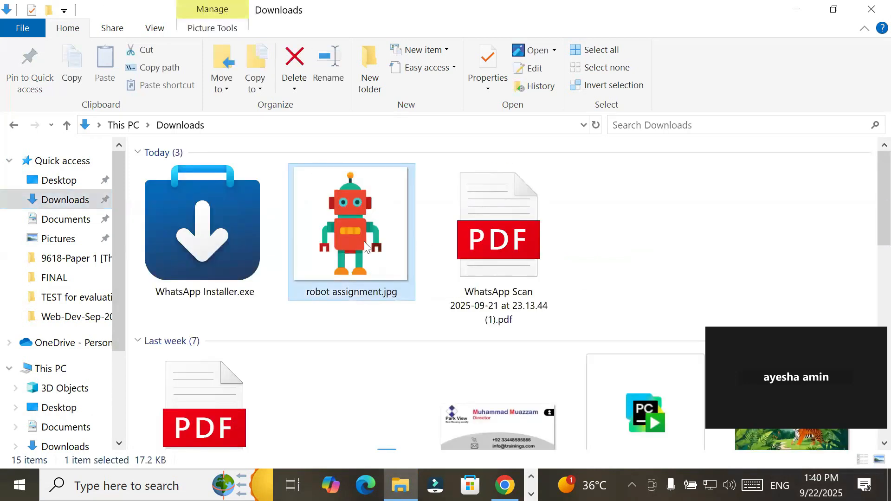
drag(365, 246, 399, 325)
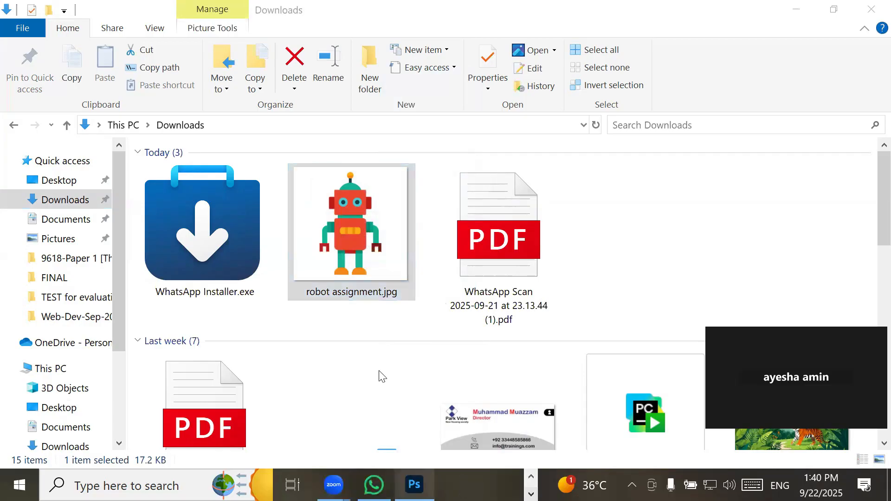
drag(328, 207, 358, 220)
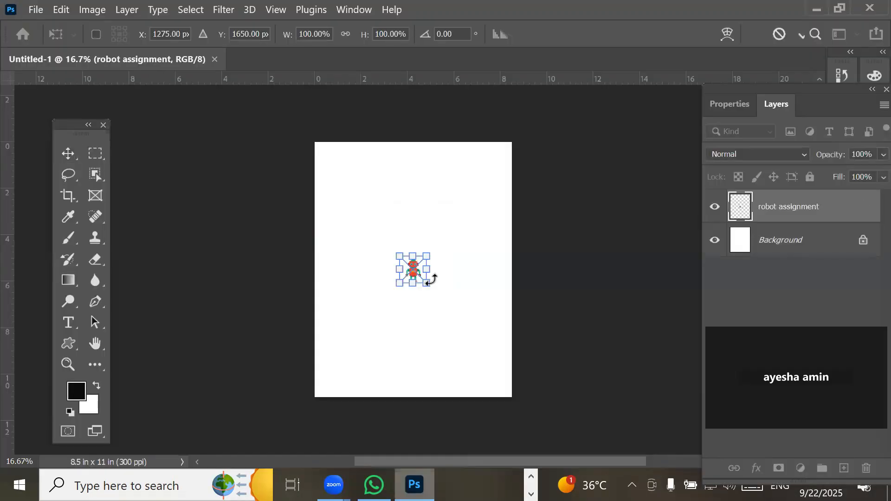
- Enlarge the placed robot image to about 358% and position it in the page's upper-left area, at about X 630 px, Y 1011 px
drag(427, 283, 503, 358)
drag(400, 322, 314, 250)
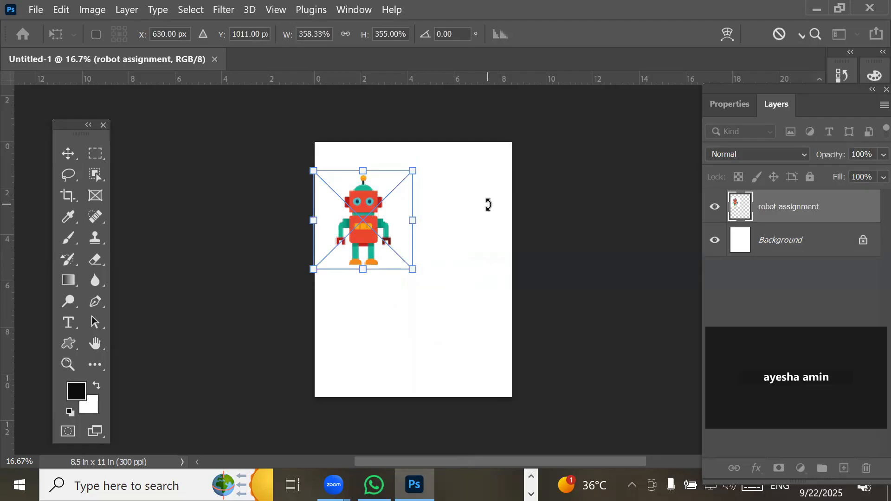
key(Return)
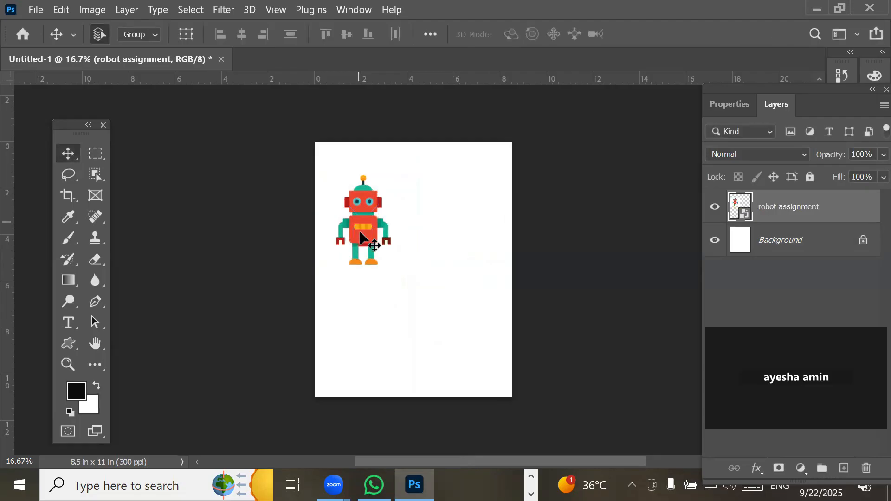
- Switch from the Custom Shape tool to the Rectangle tool and show the available shape tools
scroll(383, 304, up, 1)
scroll(396, 213, up, 4)
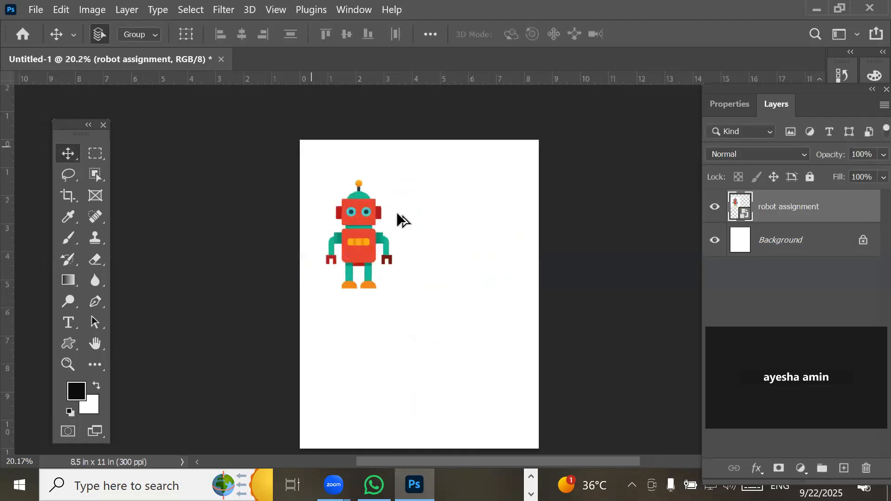
scroll(368, 278, up, 3)
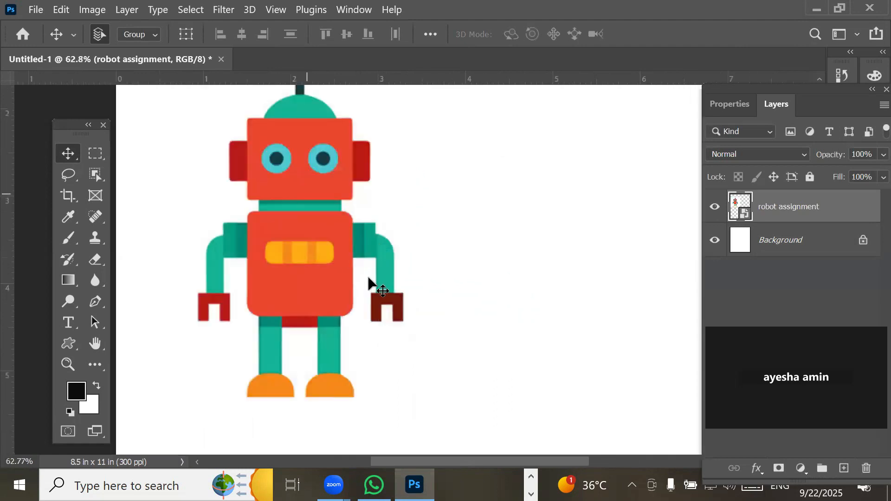
scroll(369, 279, down, 1)
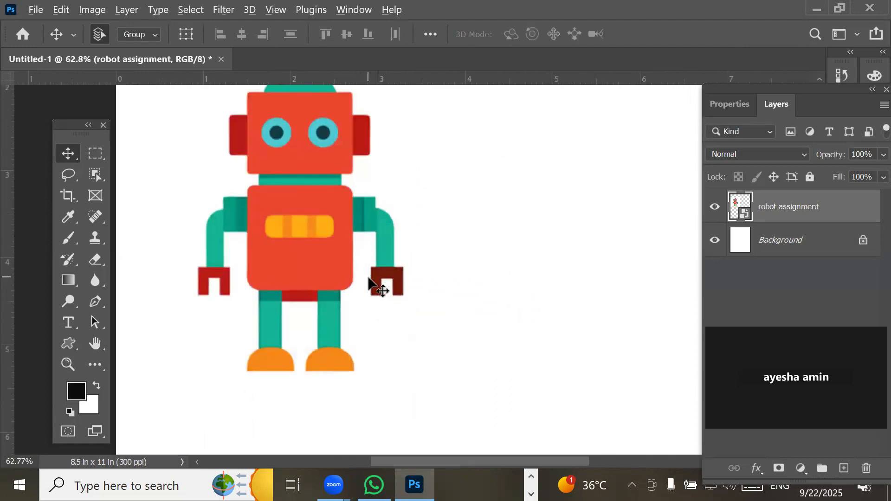
scroll(369, 278, down, 2)
click(63, 366)
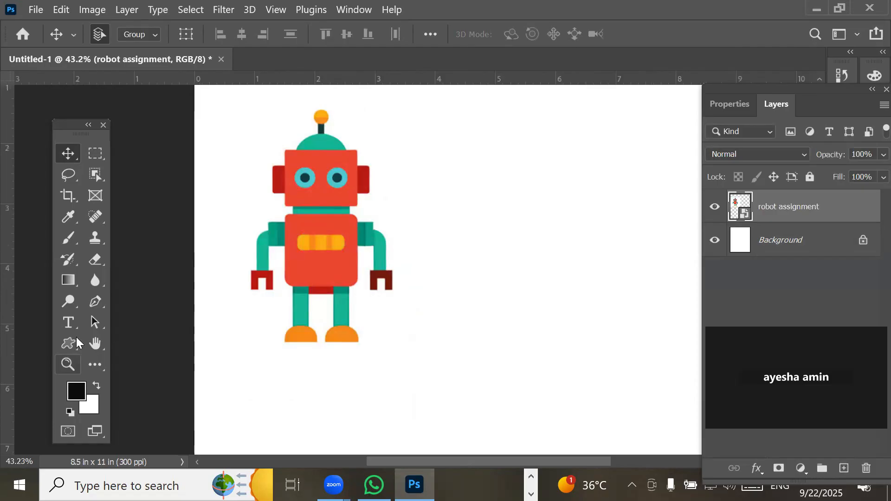
click(66, 348)
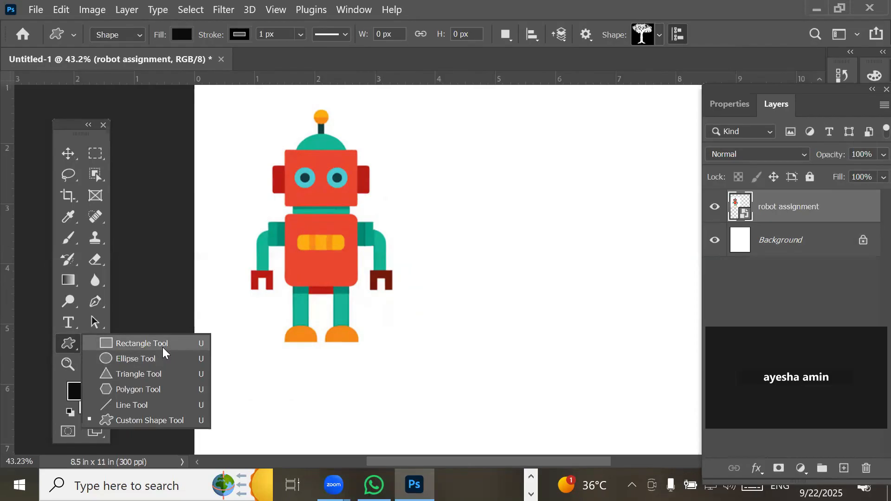
click(78, 350)
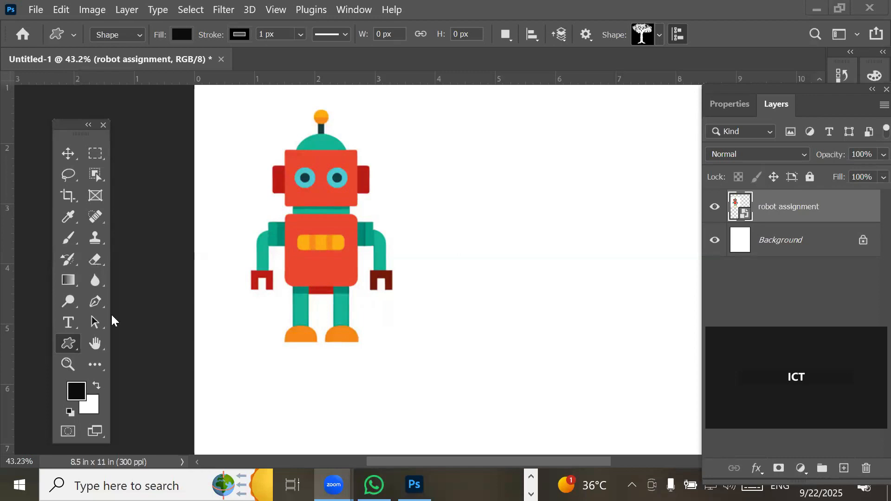
click(60, 344)
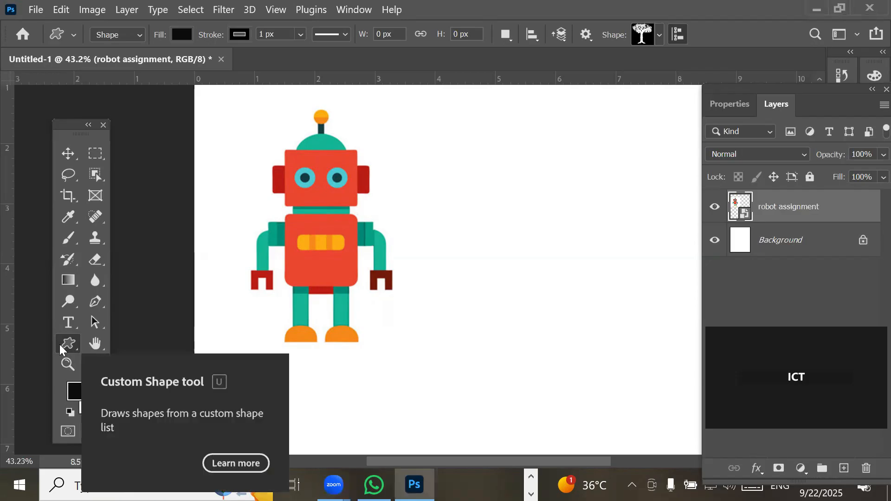
click(59, 344)
click(70, 345)
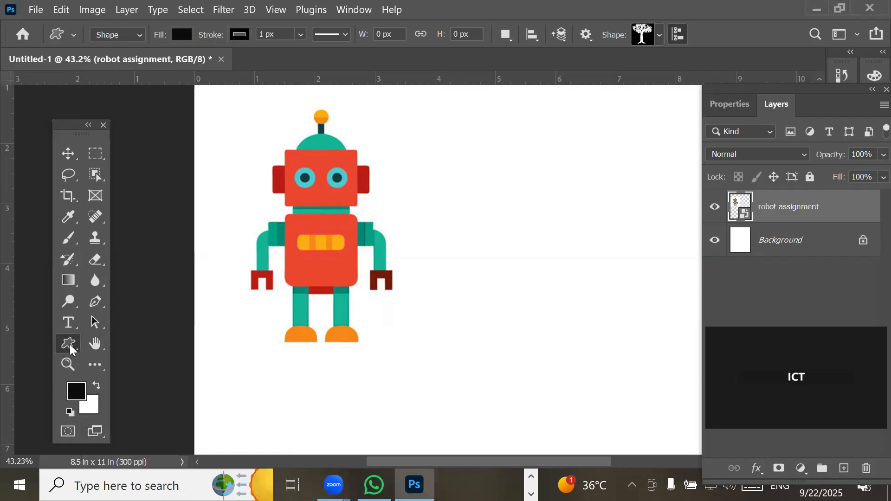
key(shift+u)
right_click(70, 344)
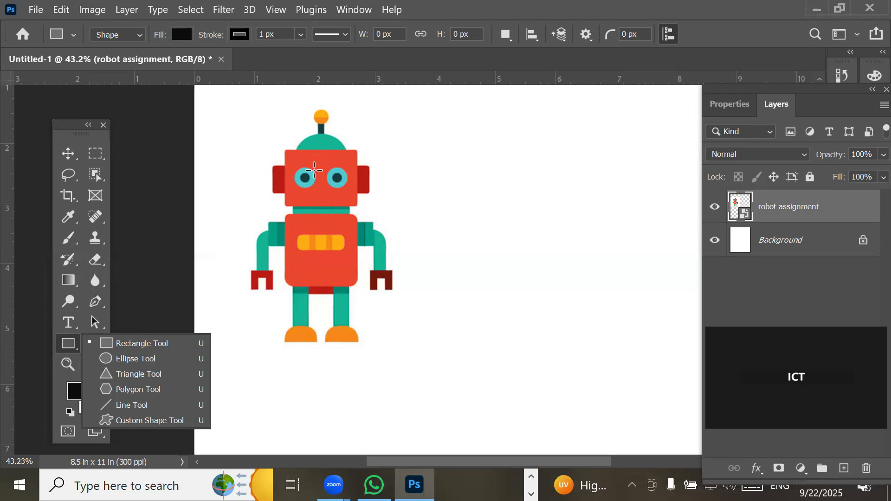
- Examine the robot reference image at several magnifications, panning the canvas around it and finishing with the Hand tool
scroll(314, 170, up, 2)
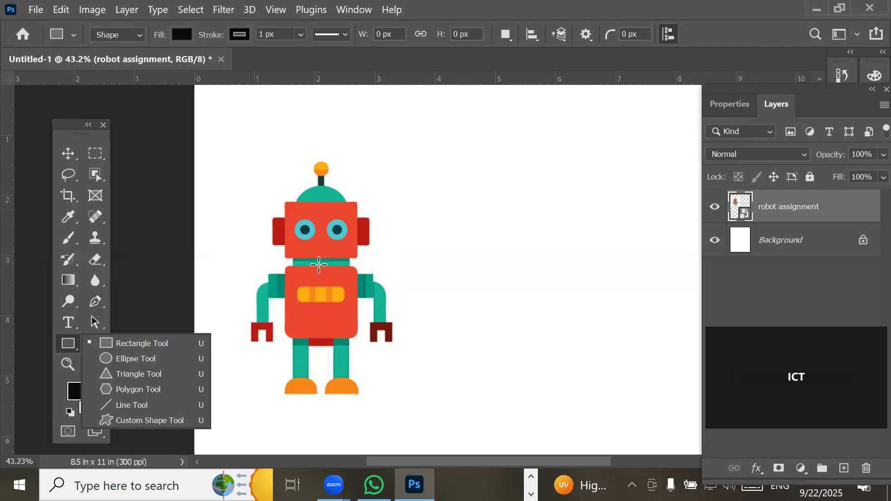
scroll(319, 265, up, 3)
scroll(319, 264, down, 5)
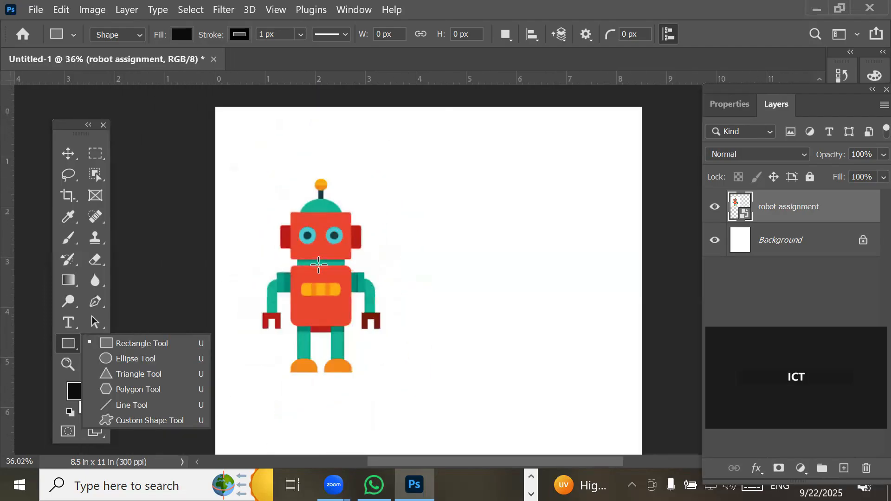
scroll(318, 265, down, 4)
scroll(319, 264, up, 7)
scroll(318, 265, down, 5)
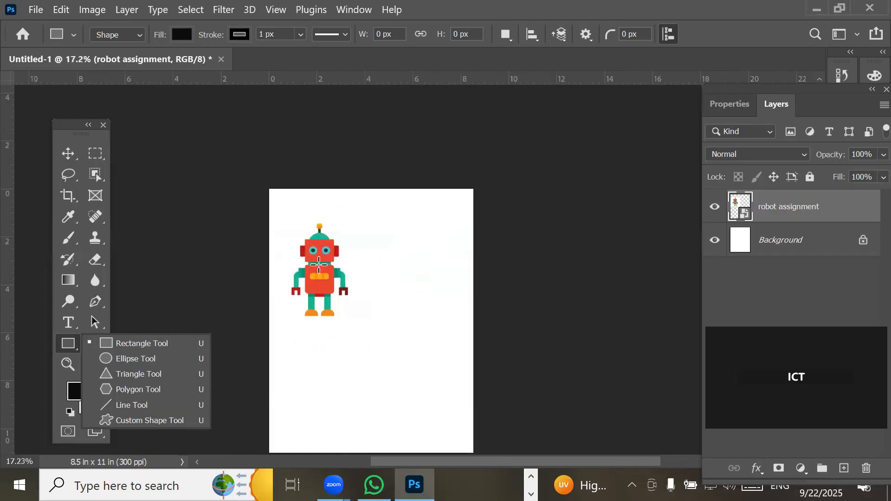
scroll(319, 264, up, 6)
scroll(327, 258, down, 2)
scroll(328, 258, down, 3)
scroll(323, 260, up, 2)
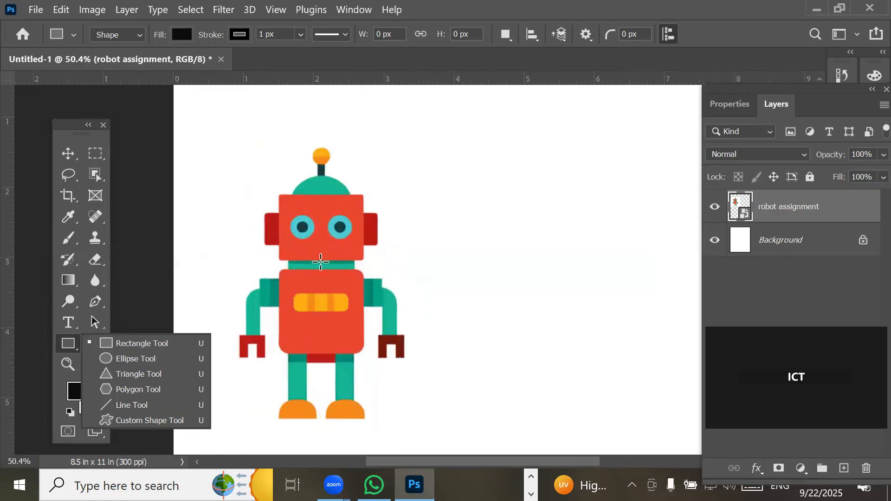
drag(394, 299, 350, 291)
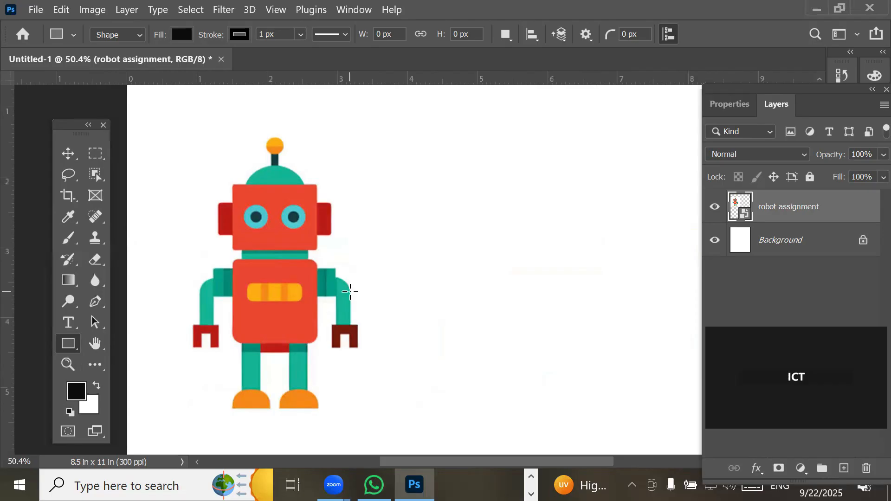
scroll(310, 292, down, 8)
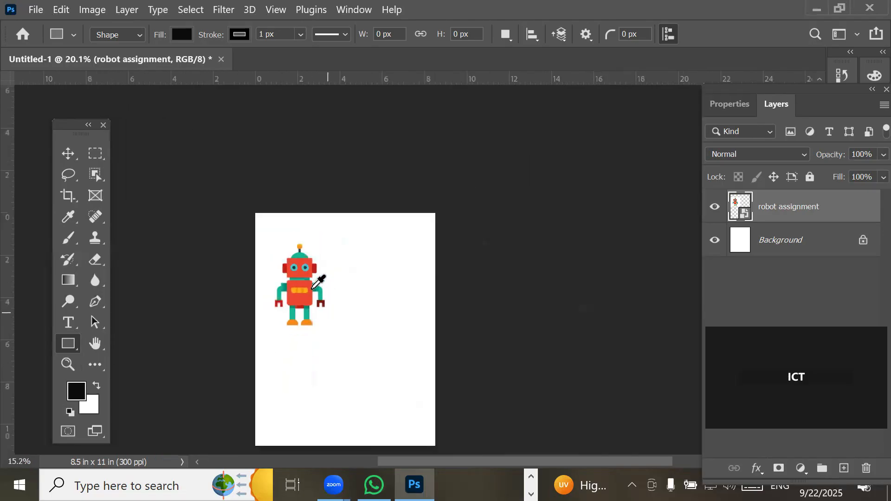
scroll(313, 286, up, 4)
scroll(318, 282, up, 3)
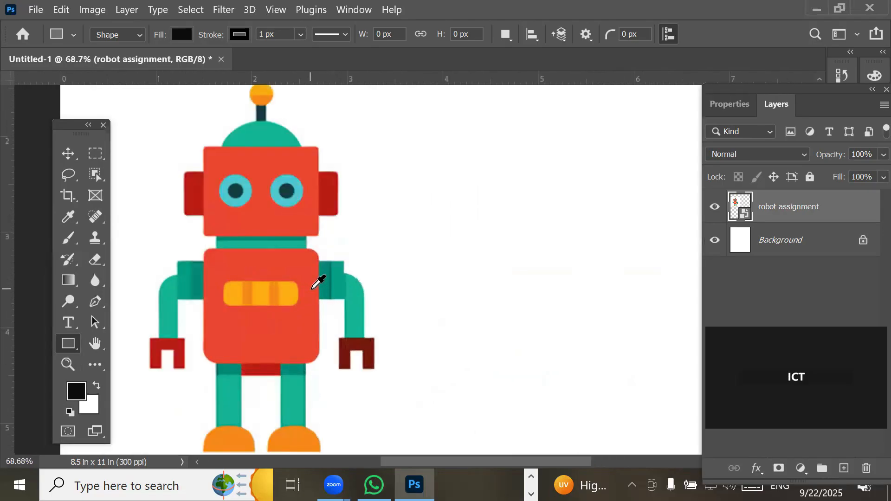
scroll(319, 281, down, 2)
drag(352, 294, 307, 265)
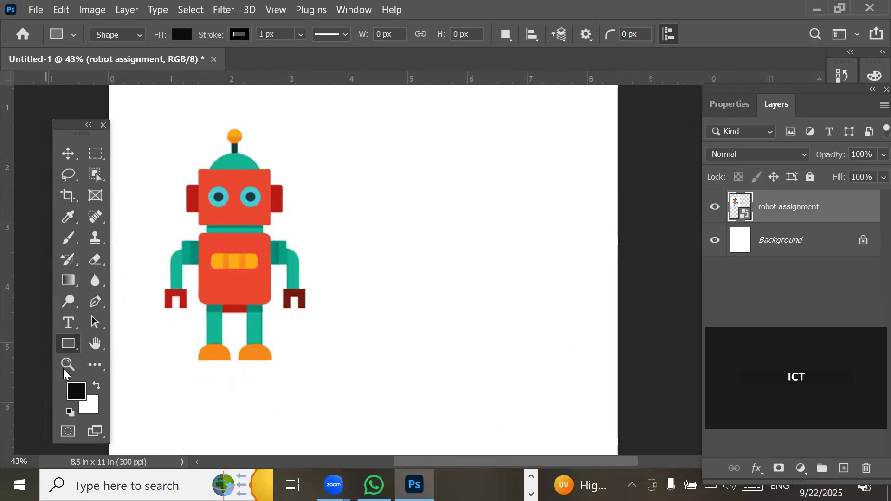
click(92, 345)
drag(345, 262, 420, 261)
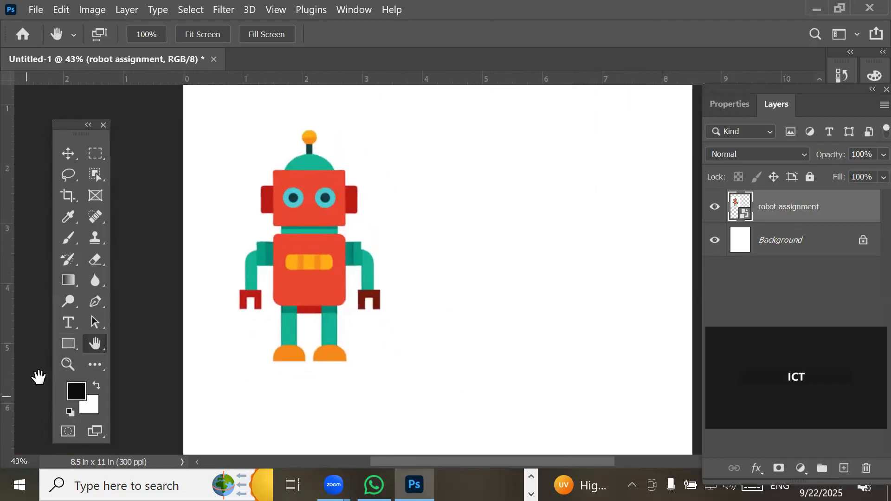
- Magnify the robot's face to 300% with the Zoom tool to inspect its eyes
click(71, 365)
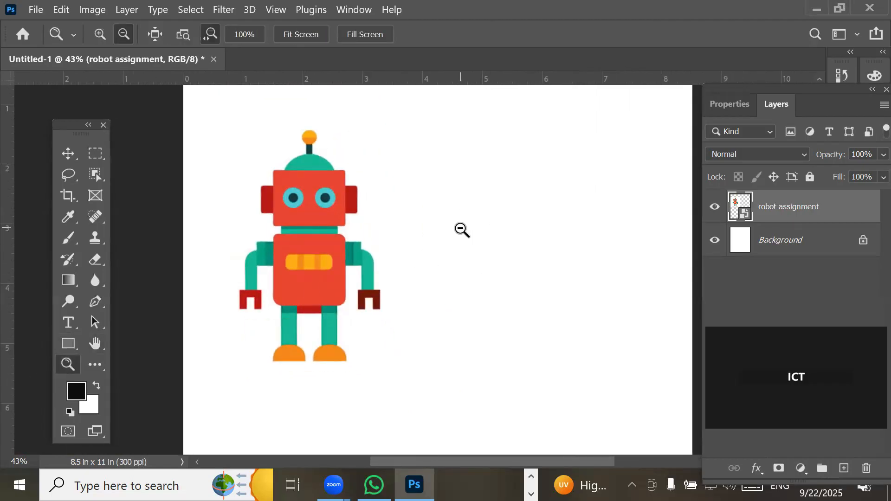
click(102, 34)
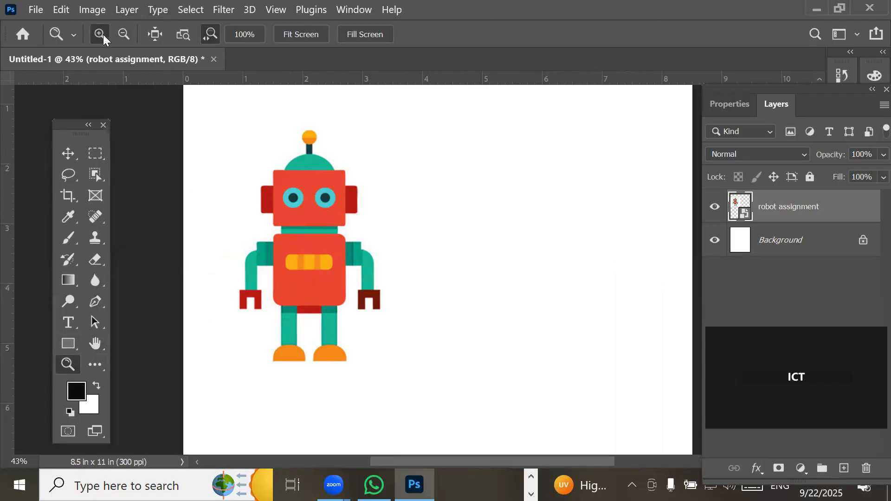
click(308, 205)
click(308, 204)
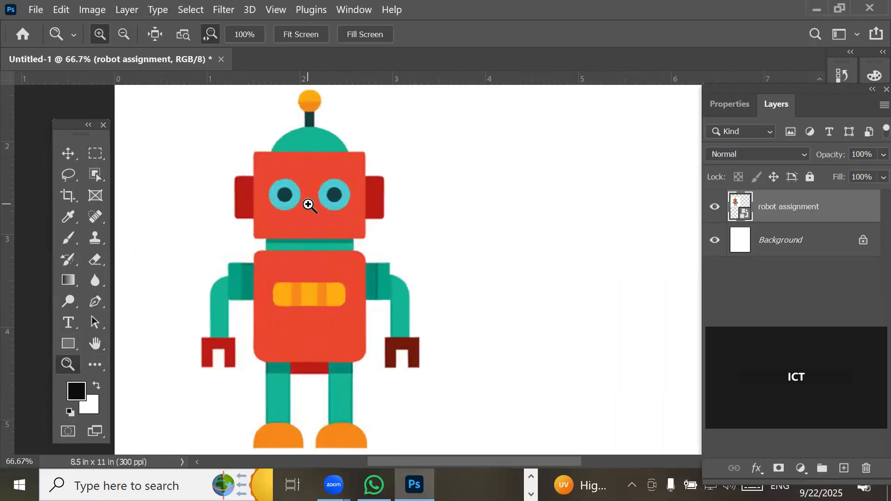
click(308, 204)
click(308, 205)
click(309, 204)
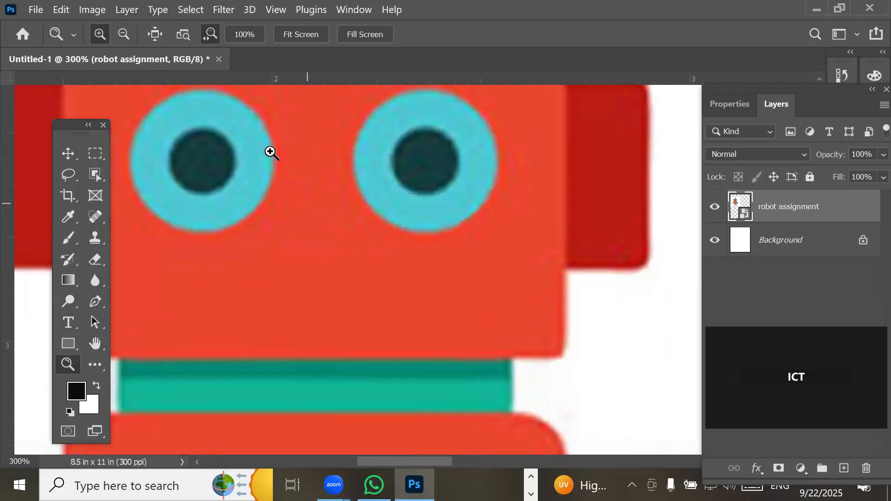
- Zoom out from the robot's face to 6.25% with the Zoom tool to view the whole page
click(124, 39)
click(361, 168)
click(361, 168)
click(361, 168)
click(361, 168)
click(362, 168)
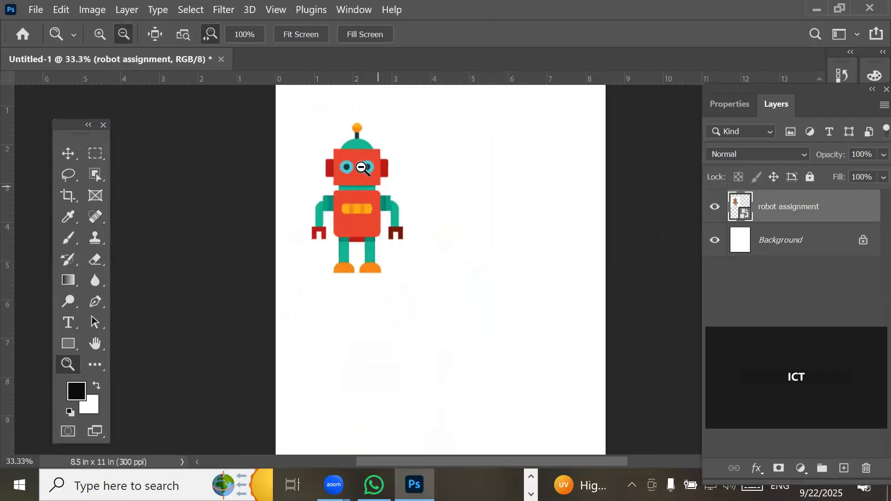
click(362, 168)
click(362, 168)
click(362, 168)
alt+click(361, 167)
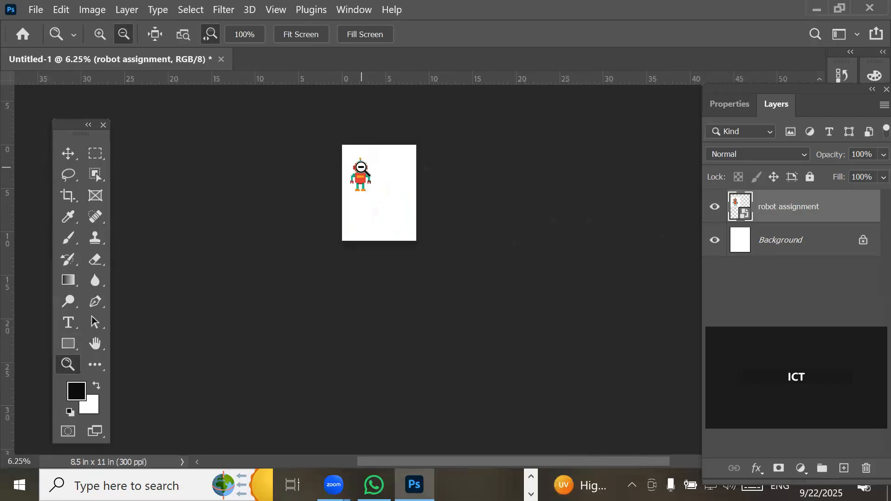
- View the whole page fitted to the window, inspect the robot at 100%, and return to the fitted view
click(304, 34)
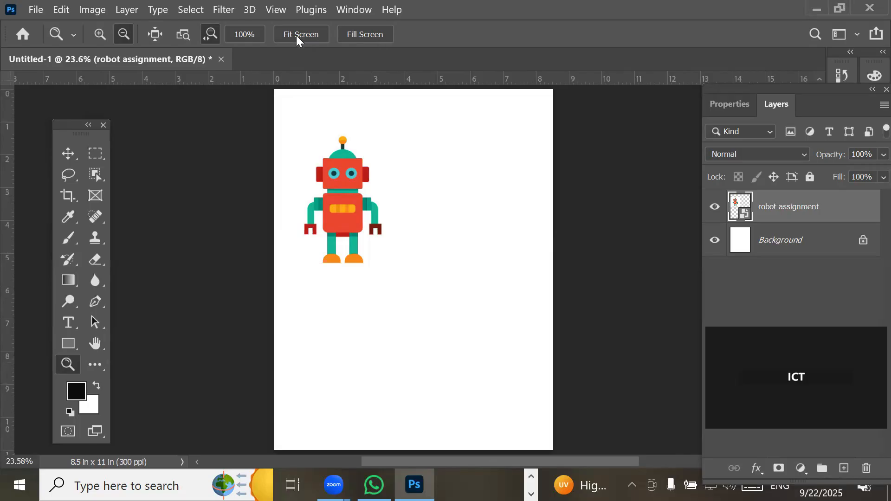
click(246, 34)
drag(272, 223, 506, 494)
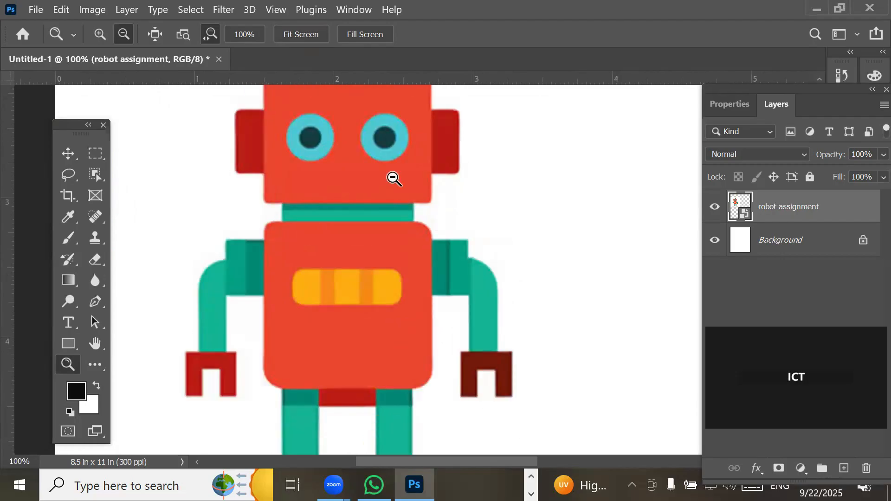
click(301, 34)
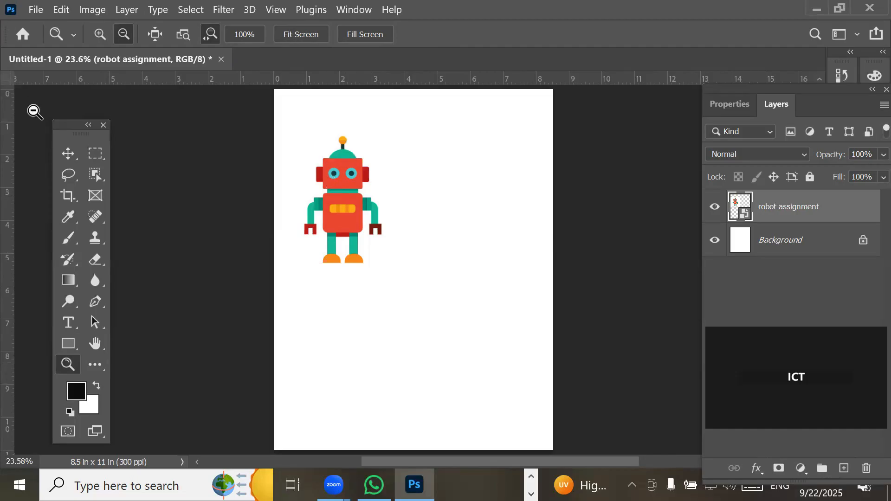
- Activate the Move tool and detach the Layers panel from the Properties panel so both are visible
click(68, 155)
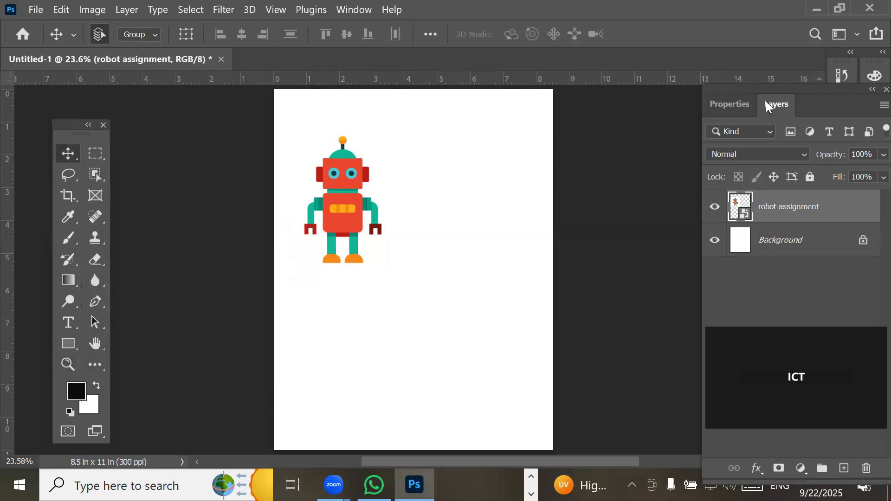
drag(740, 109, 489, 102)
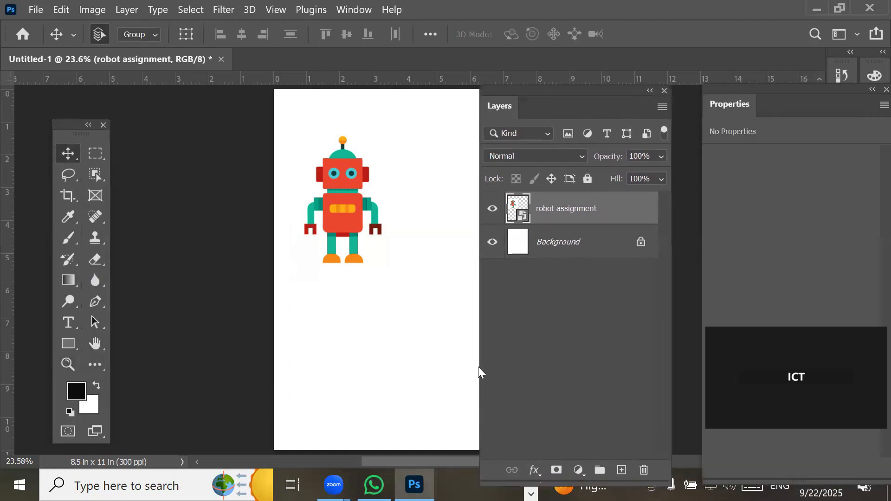
- Delete the robot assignment layer and move the floating Layers panel clear of the page
click(550, 252)
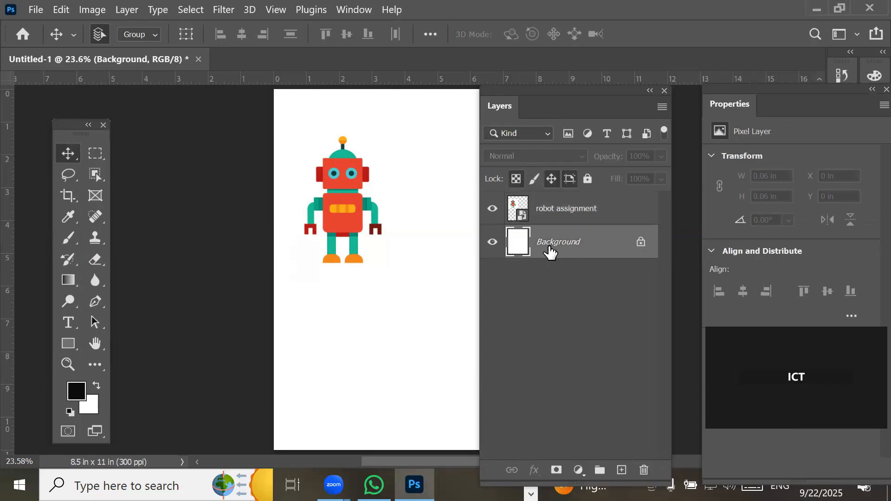
click(558, 210)
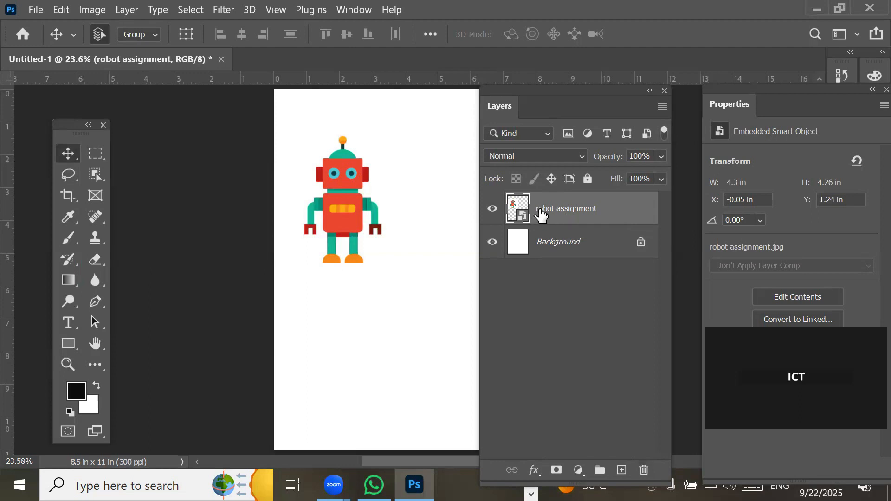
mouse_move(544, 212)
mouse_down()
mouse_move(650, 432)
mouse_move(646, 473)
mouse_move(659, 471)
mouse_move(670, 453)
mouse_move(658, 408)
mouse_move(651, 470)
mouse_move(534, 204)
mouse_up()
key(Delete)
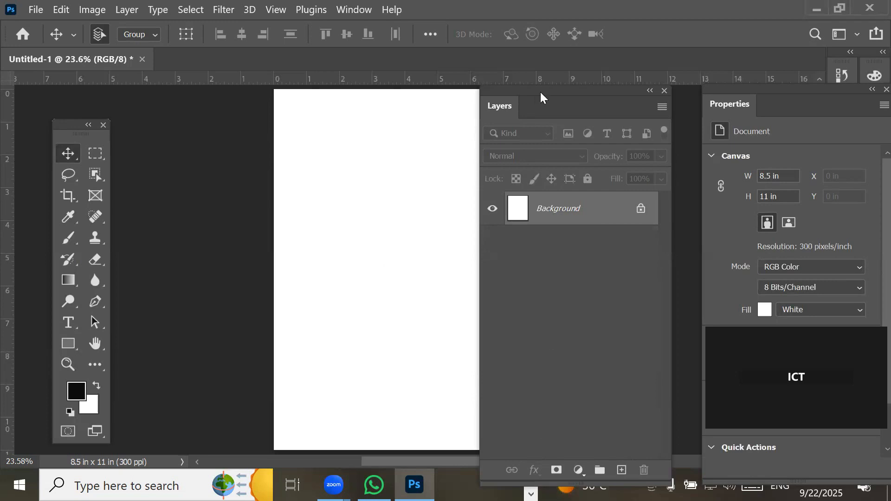
drag(544, 98, 655, 25)
- Switch to File Explorer and bring robot assignment.jpg from the Downloads folder onto the blank Photoshop page
click(531, 476)
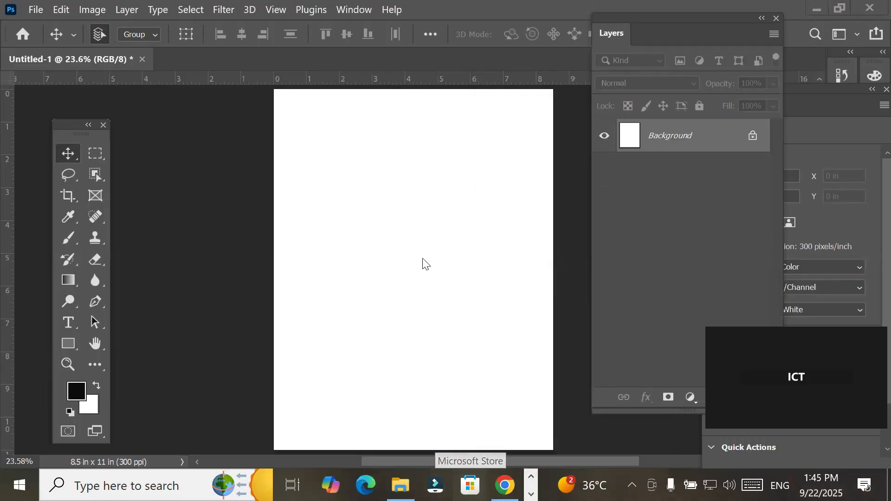
scroll(426, 257, down, 1)
scroll(426, 258, up, 1)
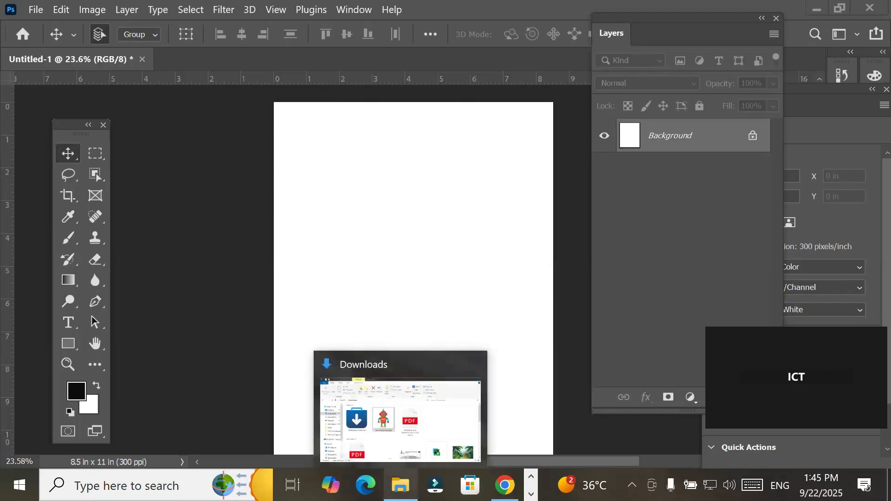
click(401, 486)
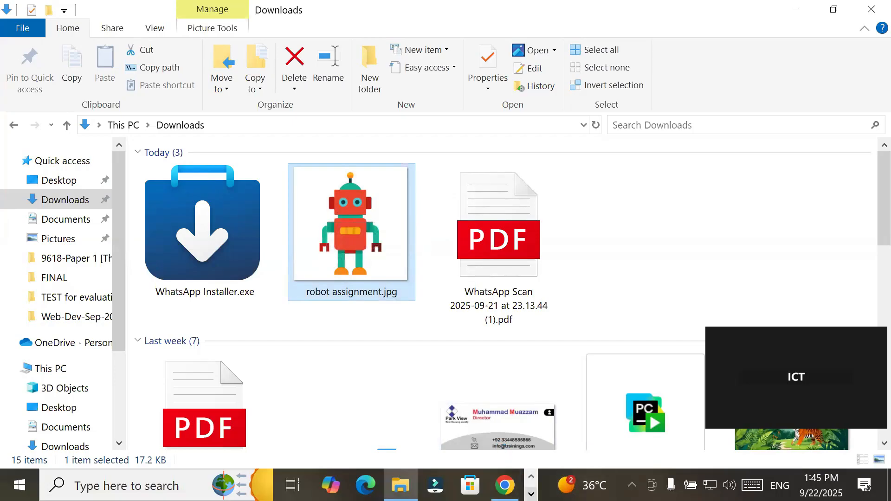
click(531, 494)
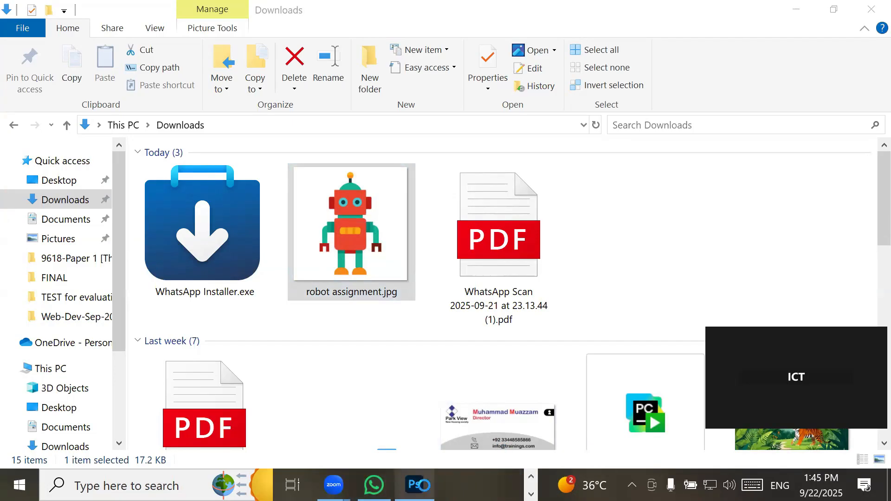
mouse_move(424, 485)
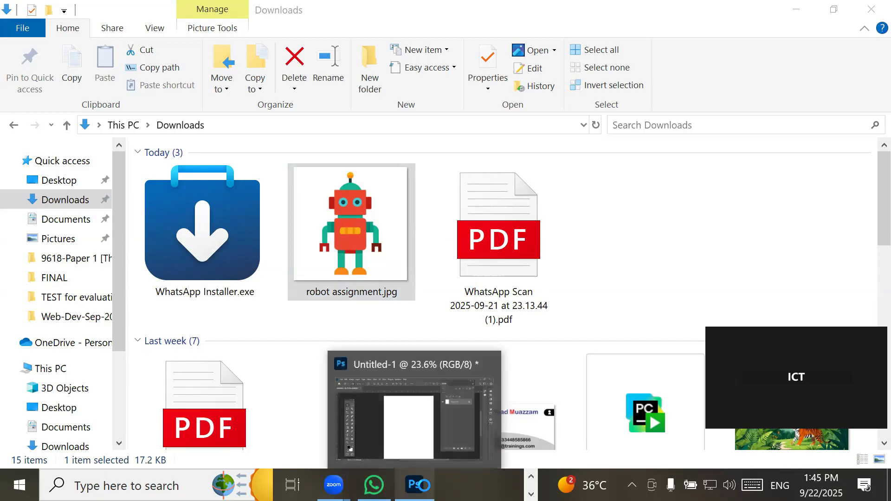
click(370, 192)
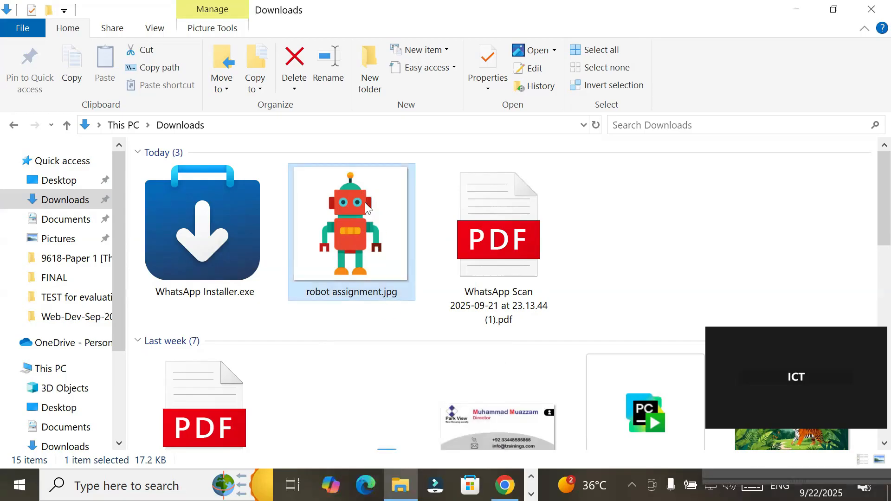
drag(365, 202, 368, 220)
click(532, 480)
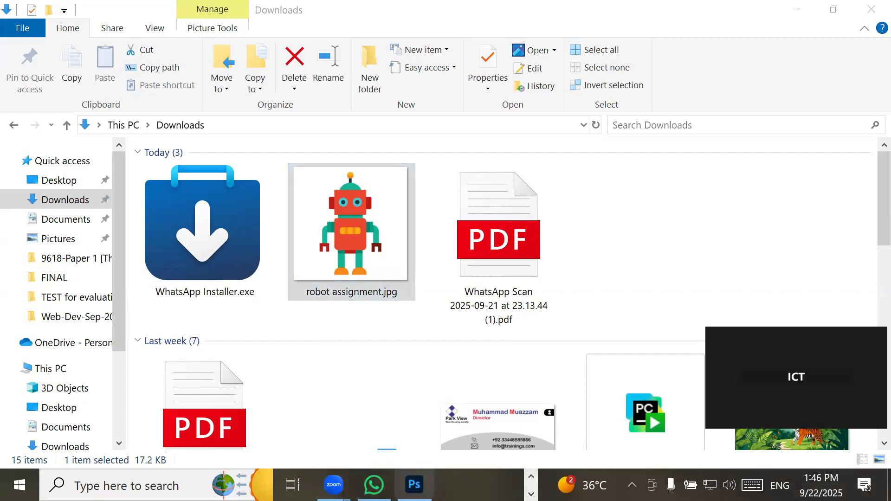
drag(386, 279, 365, 209)
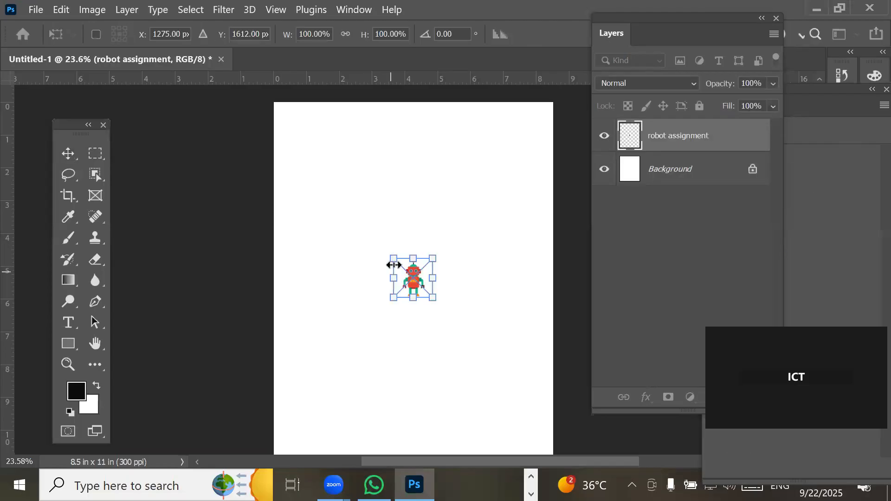
- Enlarge the placed robot image to about 404% wide by 386% high, and cancel the placement
drag(388, 255, 273, 147)
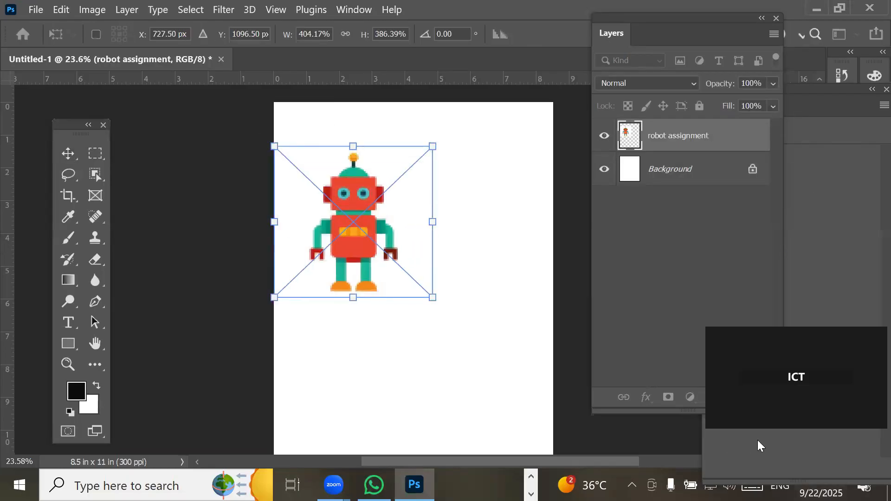
key(Escape)
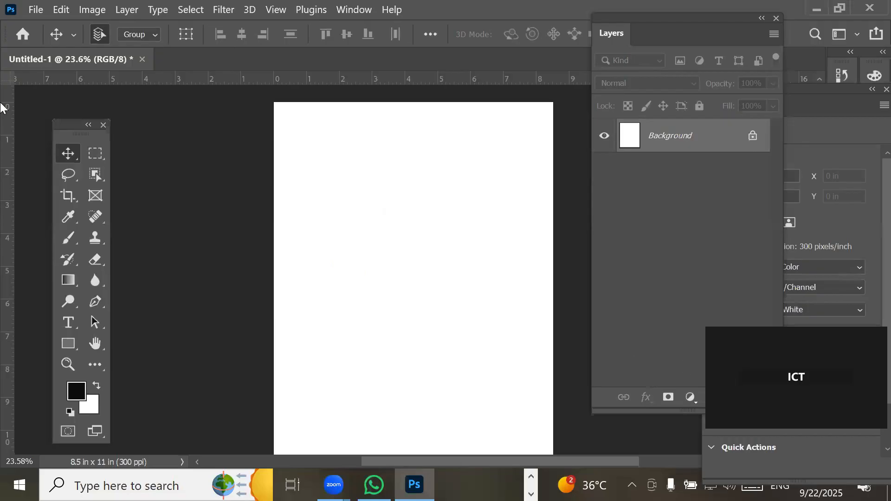
- Place robot assignment.jpg from the Downloads folder as an embedded image using Place Embedded
click(36, 10)
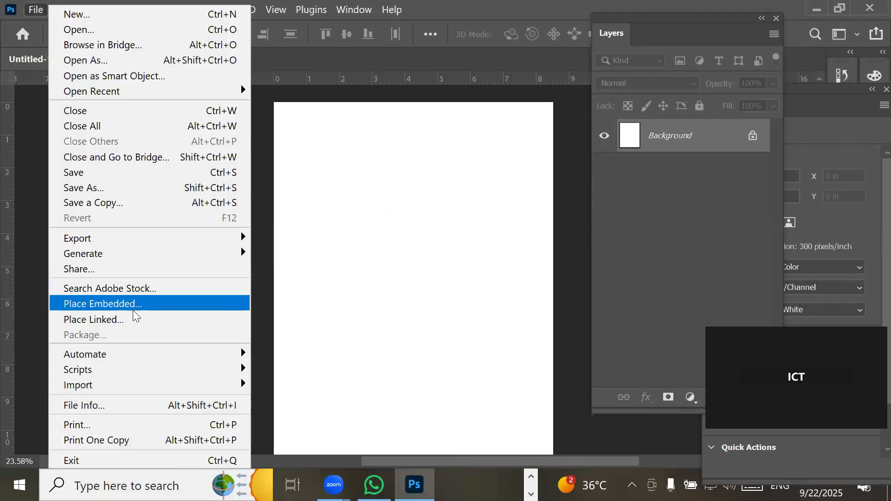
click(143, 305)
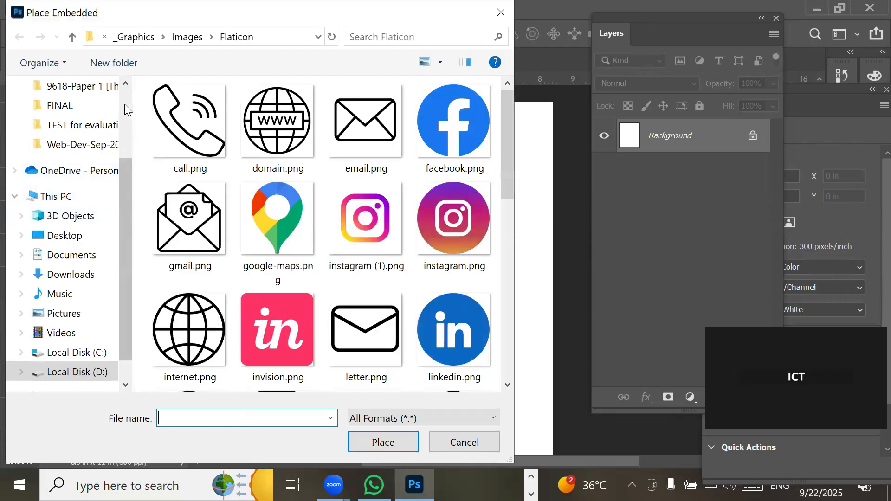
scroll(65, 116, up, 2)
click(54, 138)
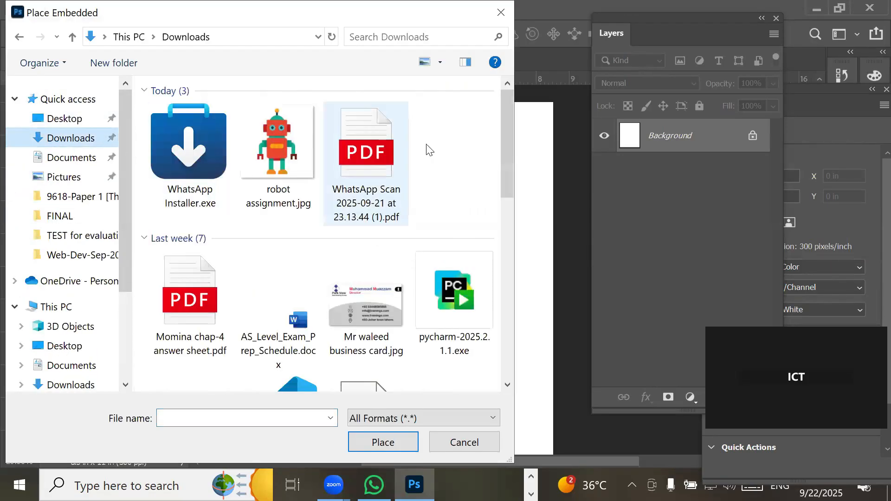
click(275, 147)
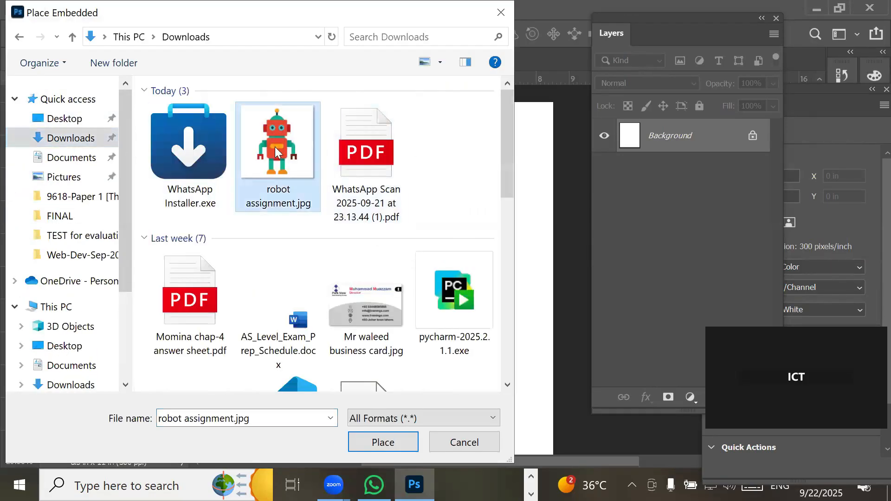
click(396, 441)
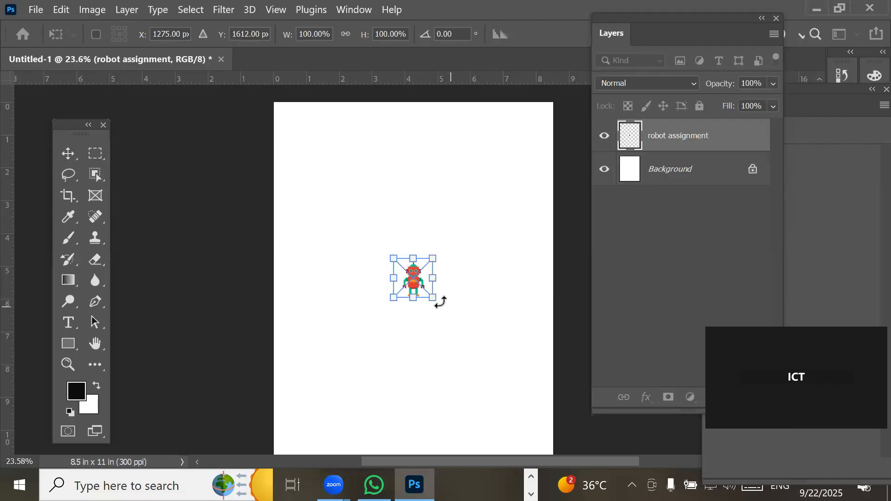
- Scale the embedded robot to about 261%, distort it to 50% wide by about 439% high, and cancel the placement
drag(434, 299, 436, 430)
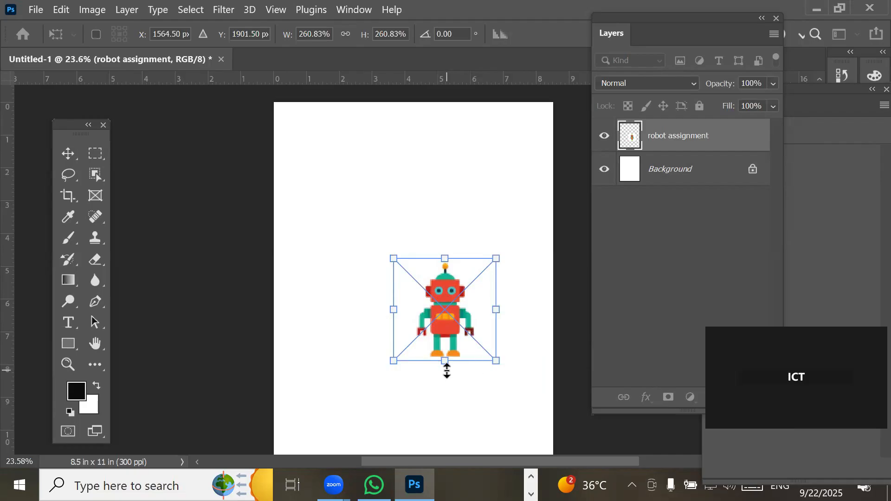
drag(489, 365, 413, 431)
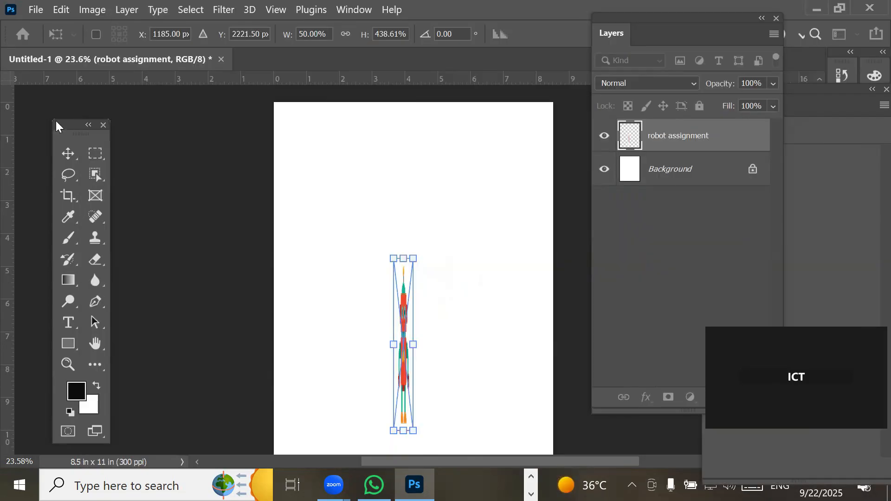
drag(675, 24, 675, 137)
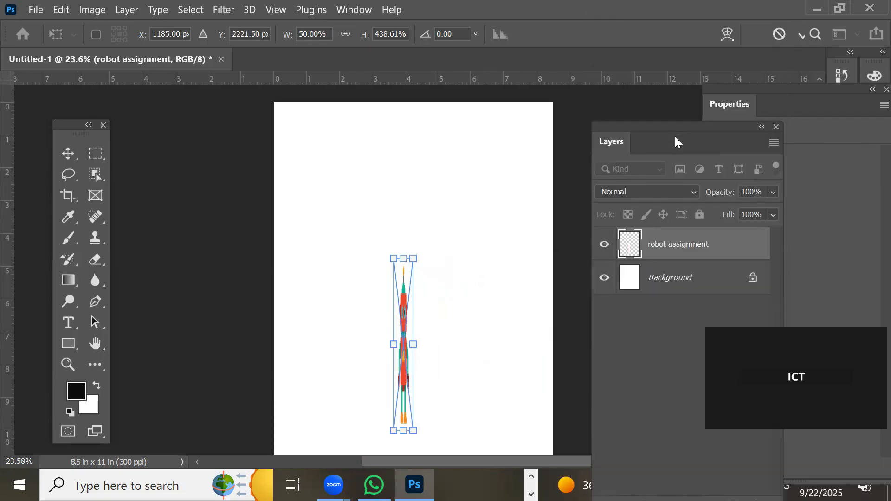
click(780, 34)
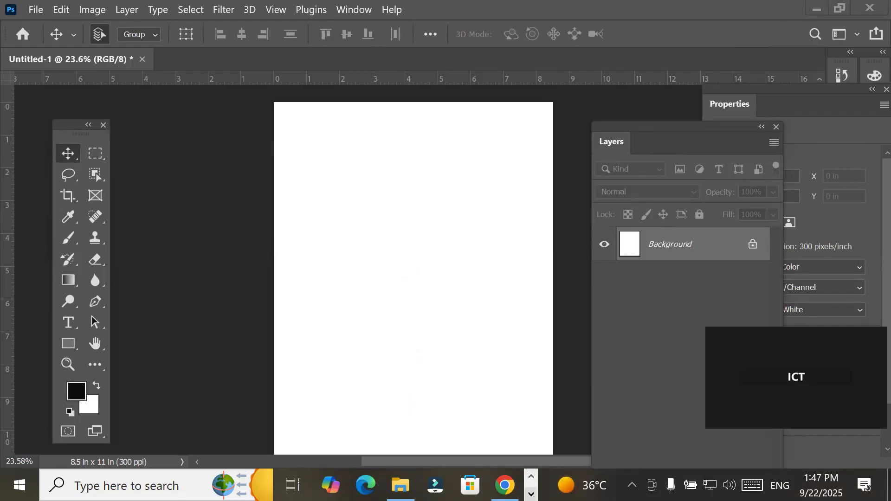
- Place robot assignment.jpg from File Explorer's Downloads folder onto the Photoshop page at 100% scale and commit the placement
click(531, 493)
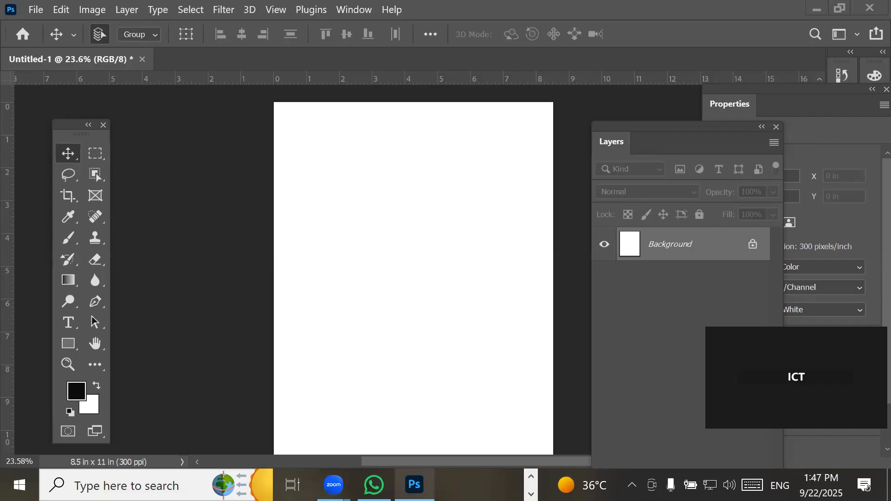
mouse_move(415, 485)
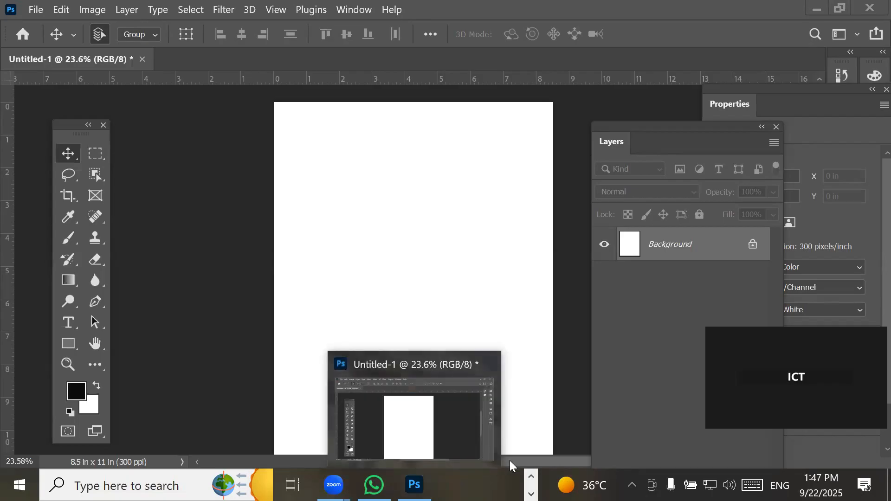
click(533, 476)
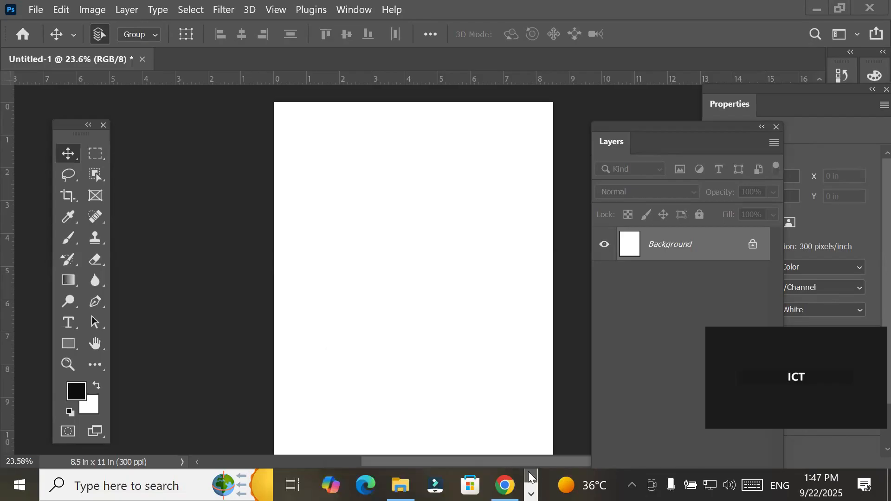
click(401, 485)
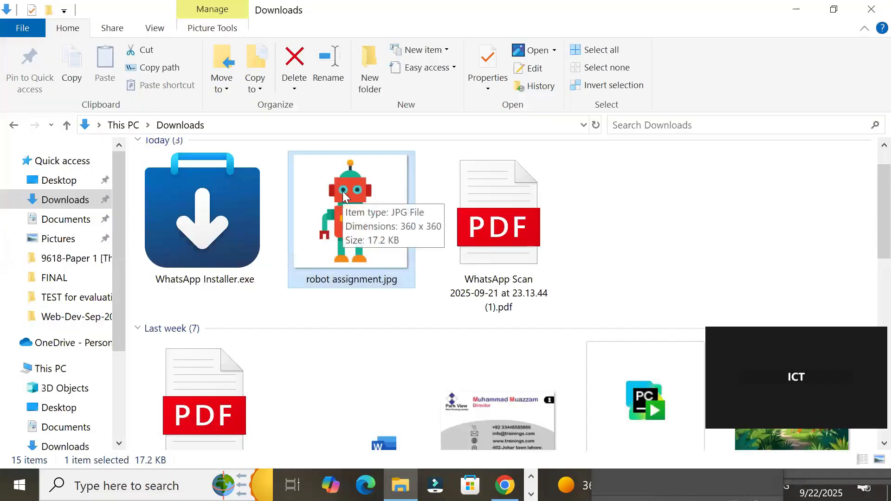
click(531, 495)
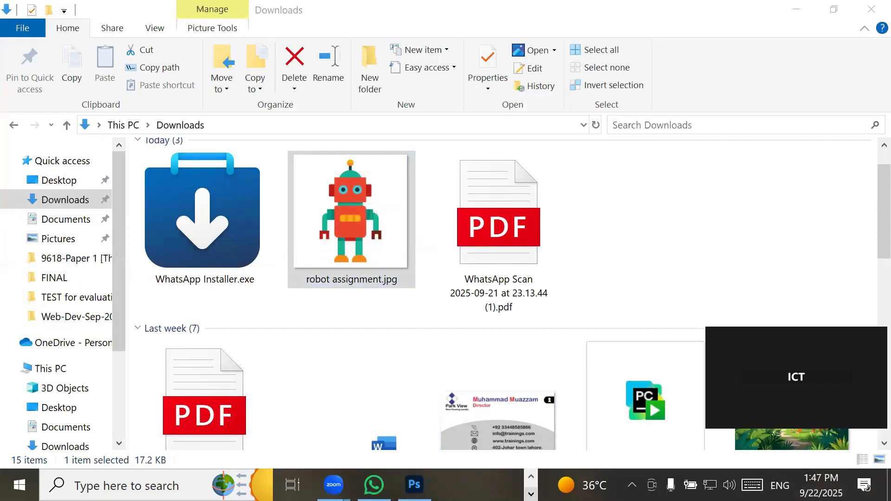
drag(355, 272, 466, 287)
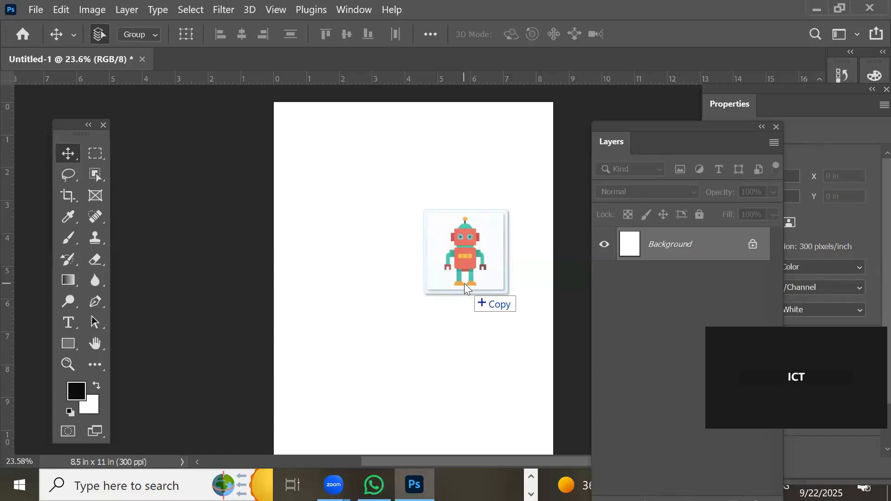
drag(464, 284, 464, 284)
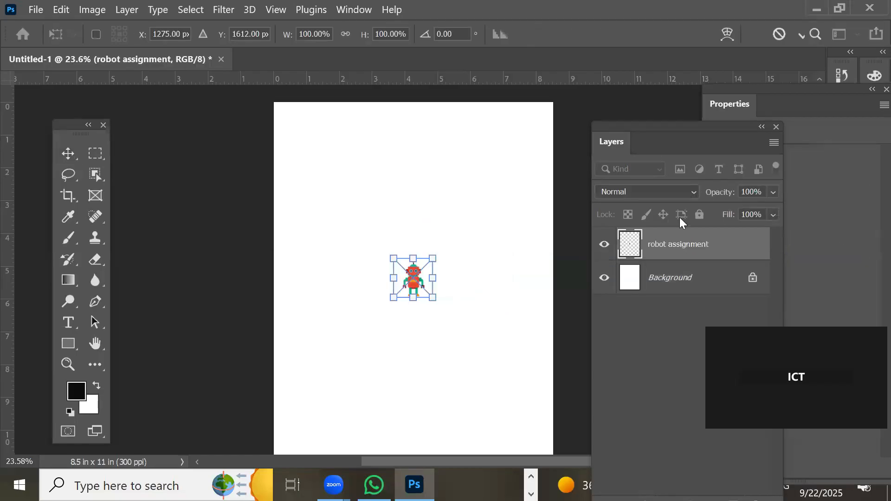
key(Return)
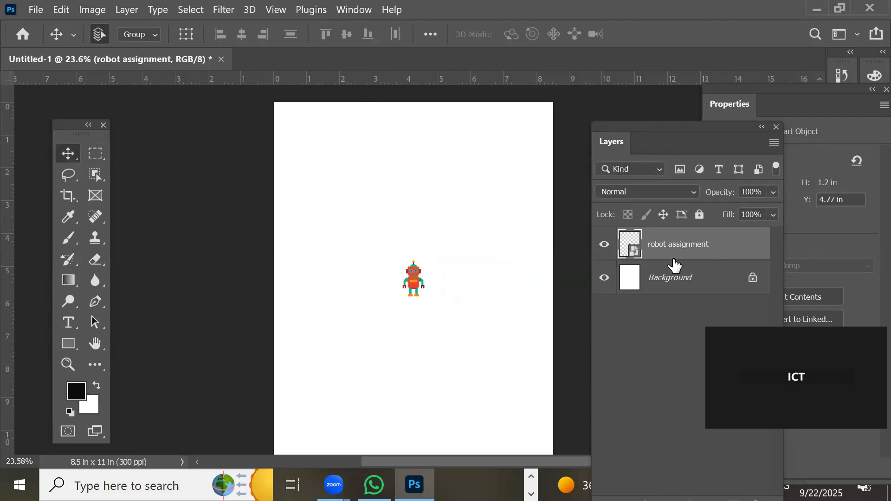
- Scale the robot assignment layer proportionally to about 289% with Free Transform and commit the transformation
key(ctrl)
click(65, 10)
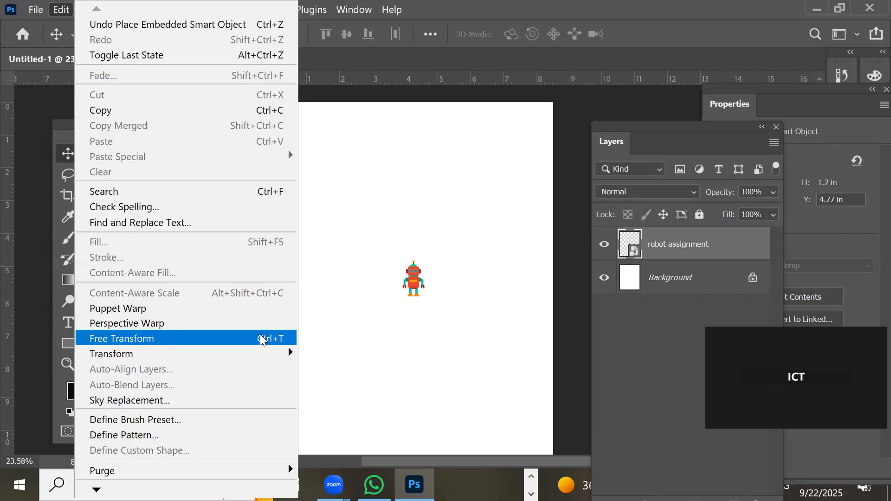
click(263, 340)
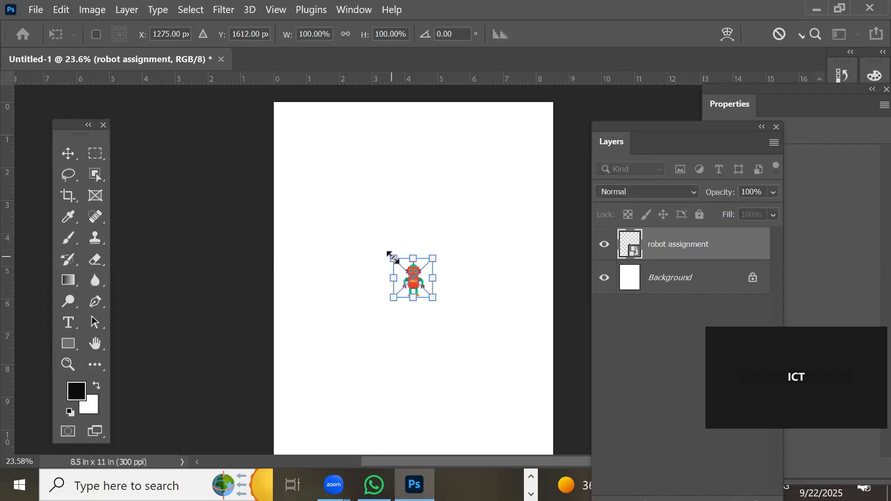
drag(434, 260, 499, 176)
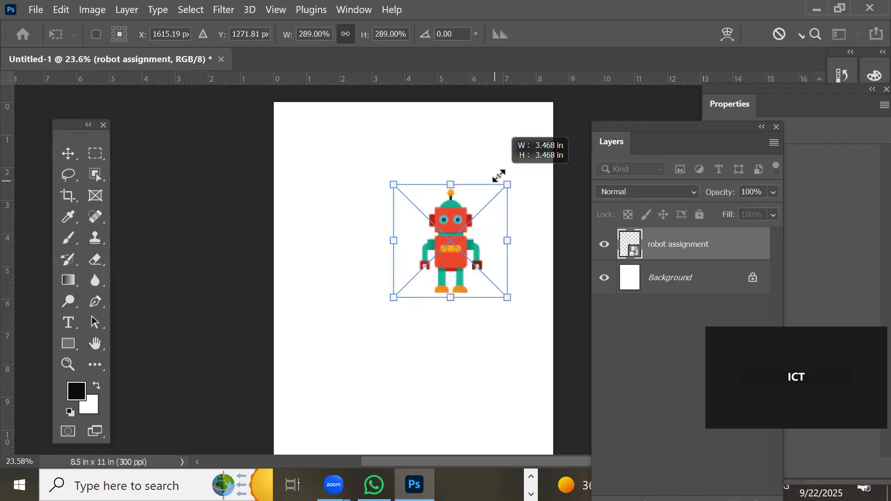
drag(499, 176, 499, 176)
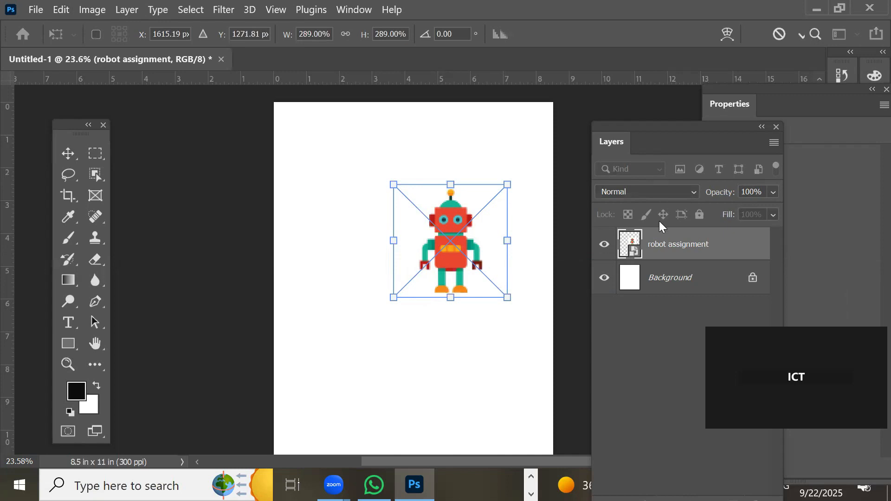
key(Return)
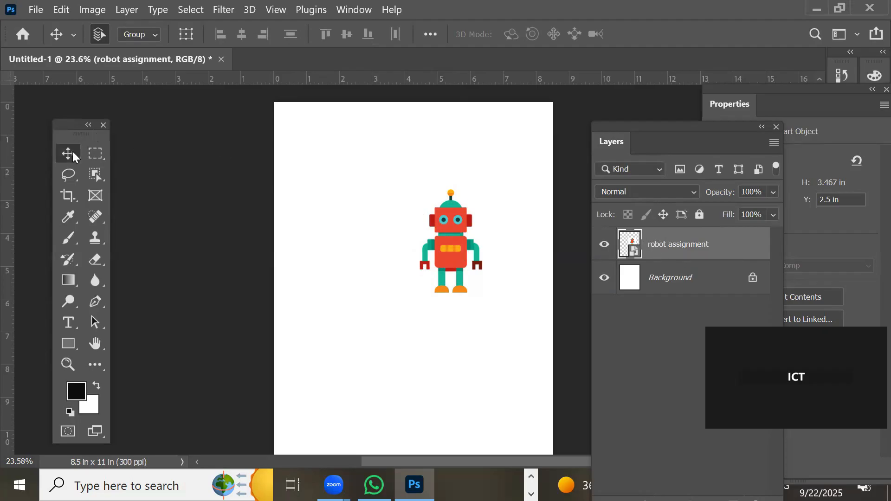
- Move the enlarged robot image into the upper-left corner of the page
drag(427, 215, 286, 150)
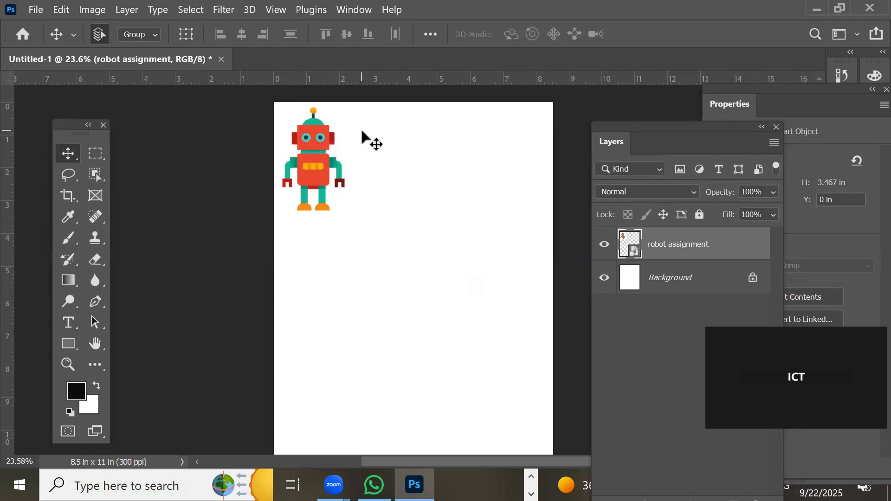
scroll(349, 124, up, 3)
scroll(351, 128, up, 4)
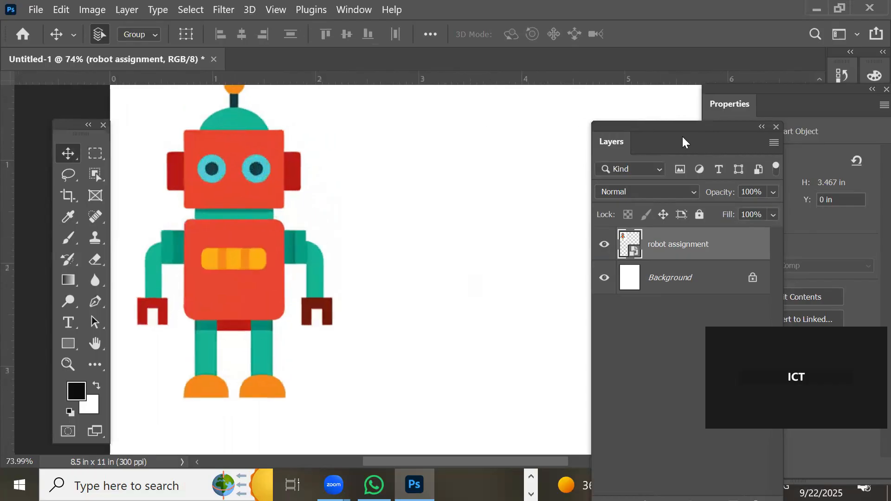
- Dock the Layers panel together with the Properties panel and bring the layer list to the front
drag(681, 131, 603, 140)
mouse_move(711, 108)
mouse_down()
mouse_move(752, 137)
mouse_move(720, 132)
mouse_move(718, 105)
mouse_up()
drag(568, 139, 684, 88)
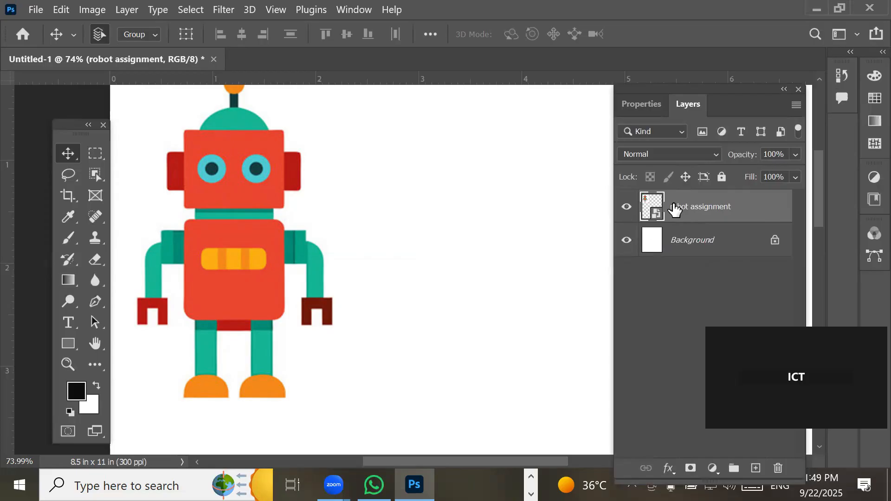
click(654, 106)
click(686, 106)
click(659, 107)
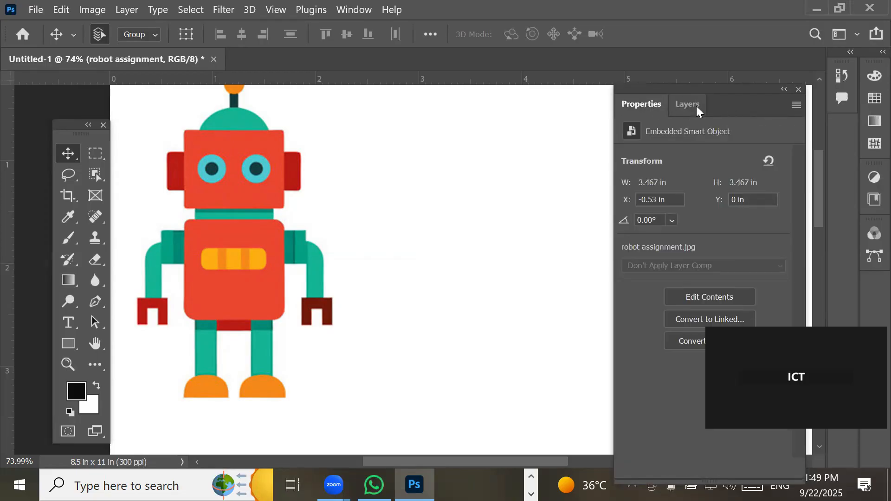
click(694, 108)
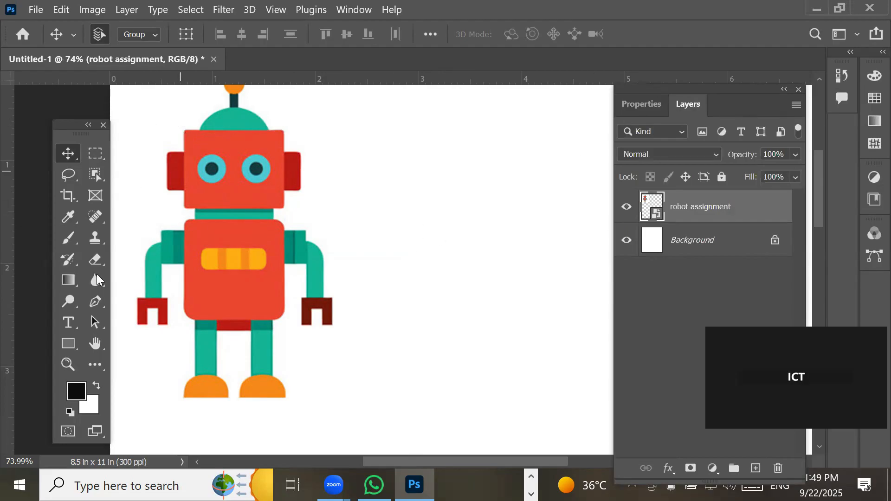
- Draw a black rectangle shape about 261 by 181 px beside the robot's head and show the layer list
click(67, 349)
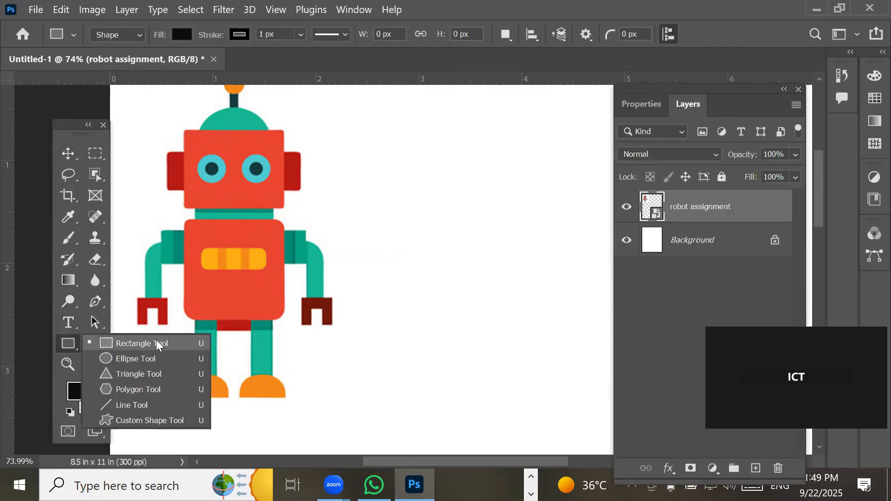
click(157, 344)
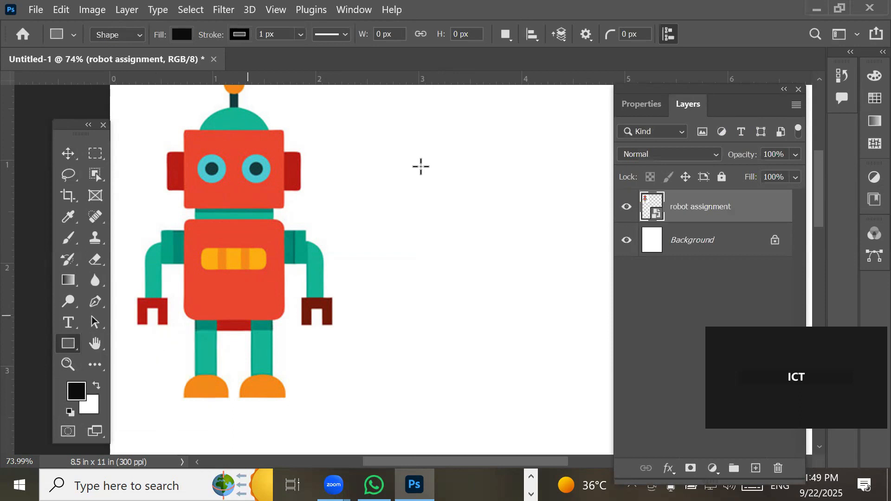
drag(390, 133, 478, 194)
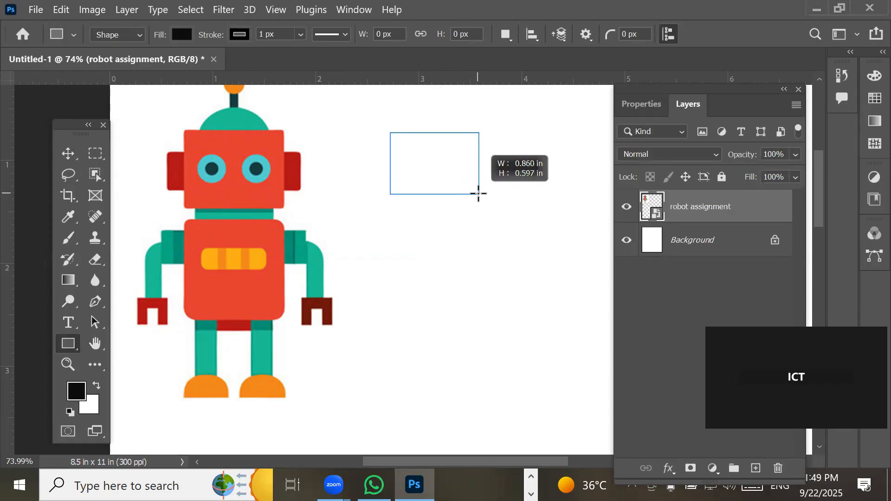
drag(478, 194, 479, 195)
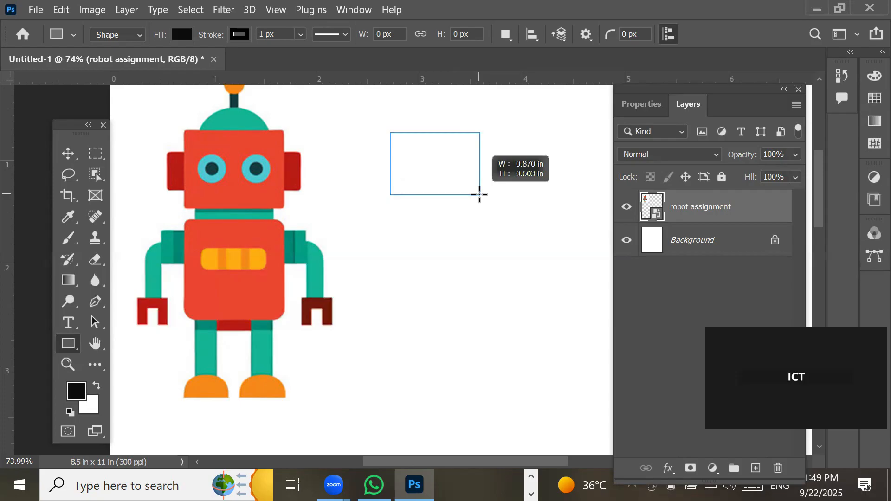
drag(479, 195, 479, 194)
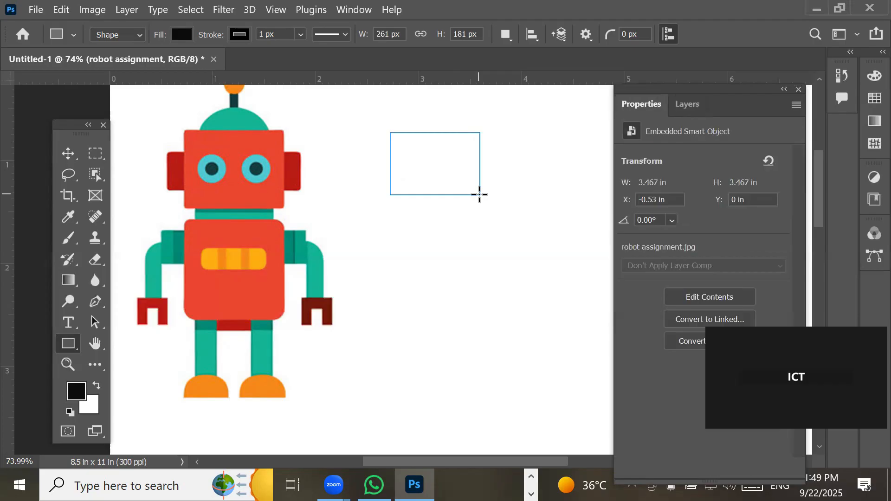
click(697, 107)
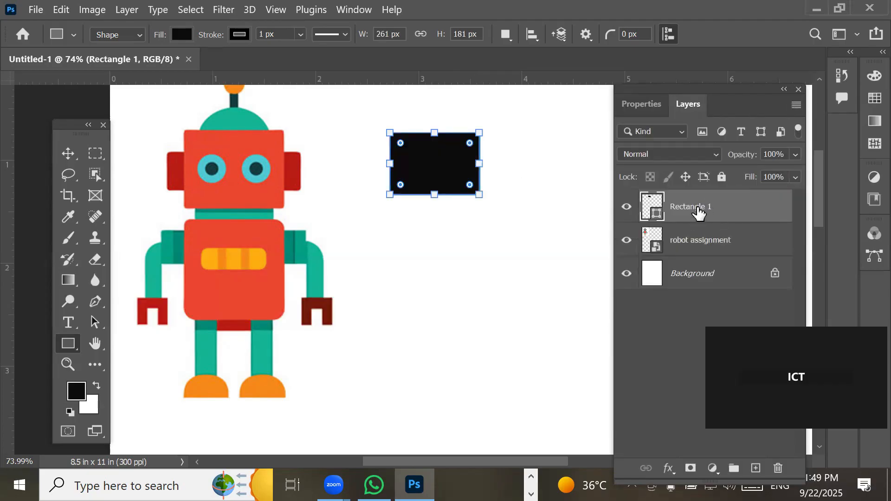
- Toggle the visibility of the Rectangle 1 layer off and on several times, leaving it visible
click(626, 207)
click(626, 207)
click(626, 208)
click(625, 207)
click(626, 207)
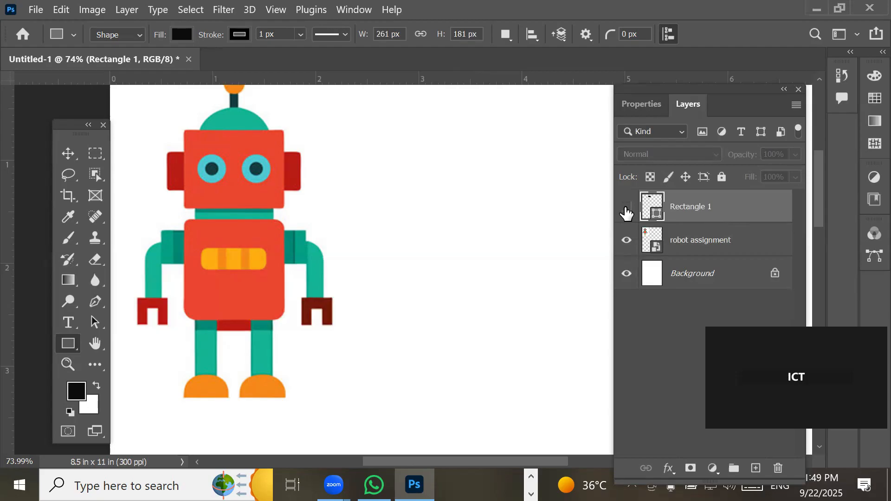
click(625, 208)
click(625, 208)
click(626, 207)
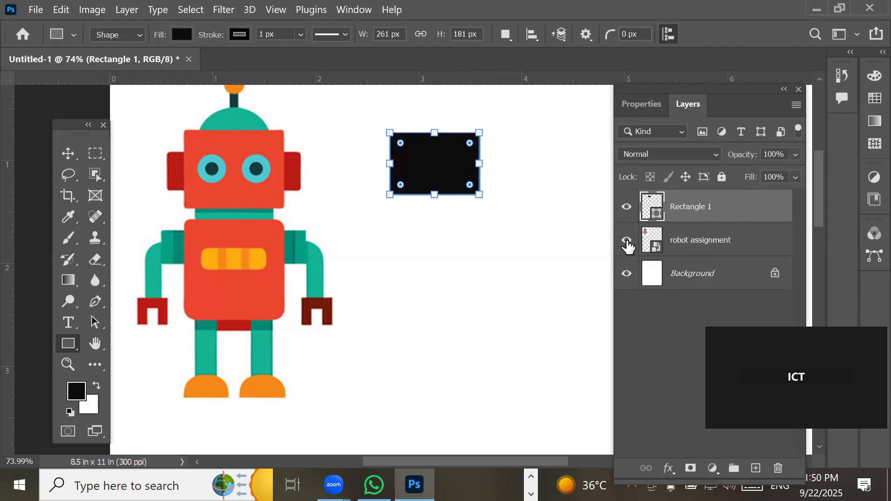
- Toggle the visibility of the robot assignment layer off and on several times, leaving it visible
click(627, 241)
click(627, 242)
click(627, 241)
click(627, 242)
click(627, 243)
click(627, 242)
click(628, 242)
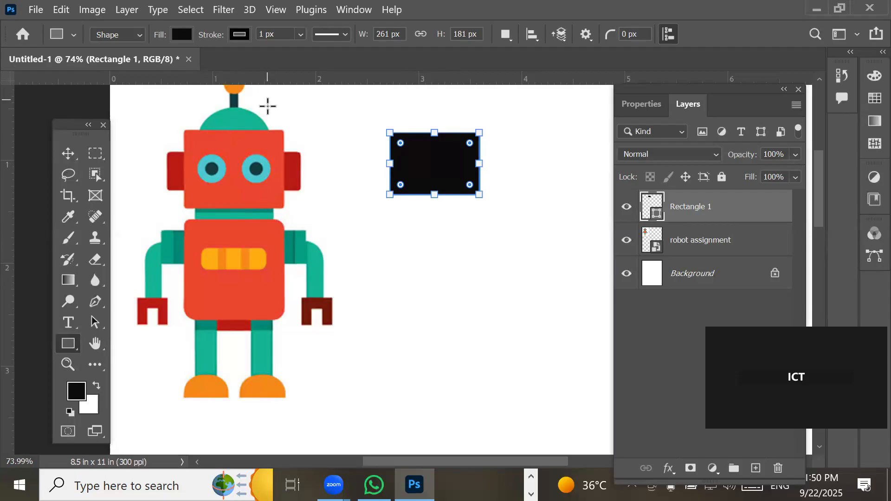
- Round all four corners of the black rectangle, trying full and nearly square corners before settling on a moderate radius
scroll(289, 123, up, 8)
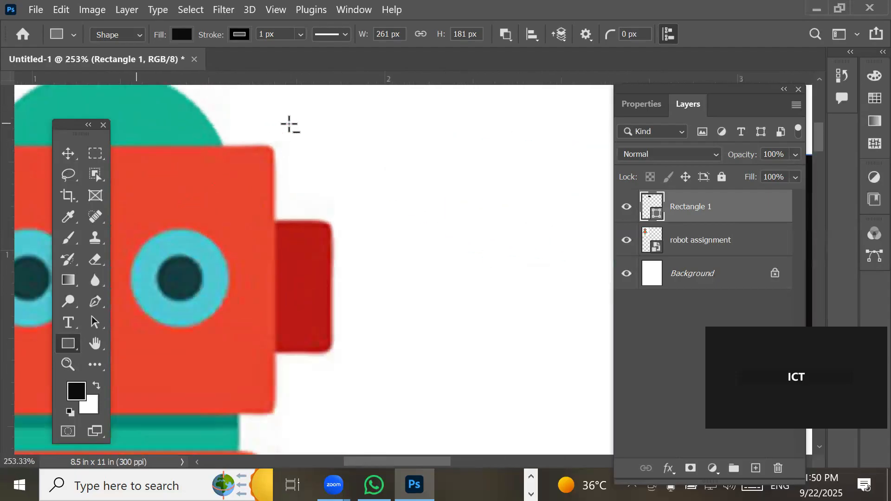
scroll(289, 124, up, 1)
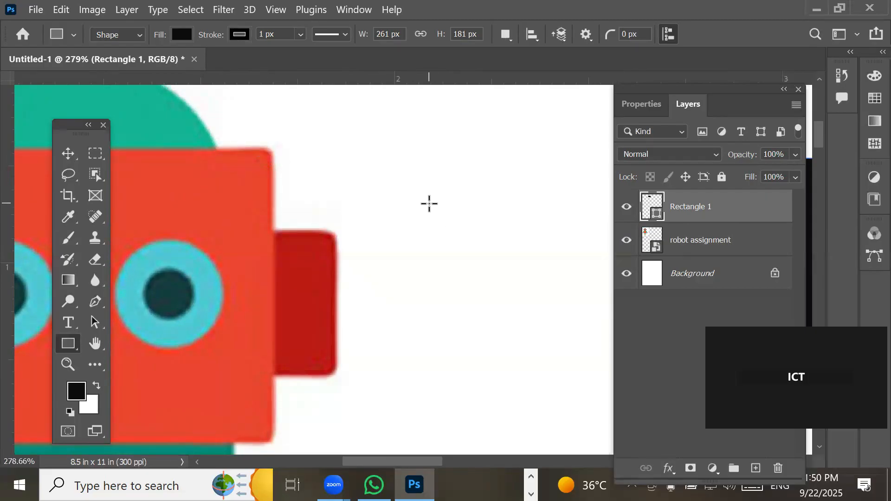
scroll(429, 203, down, 5)
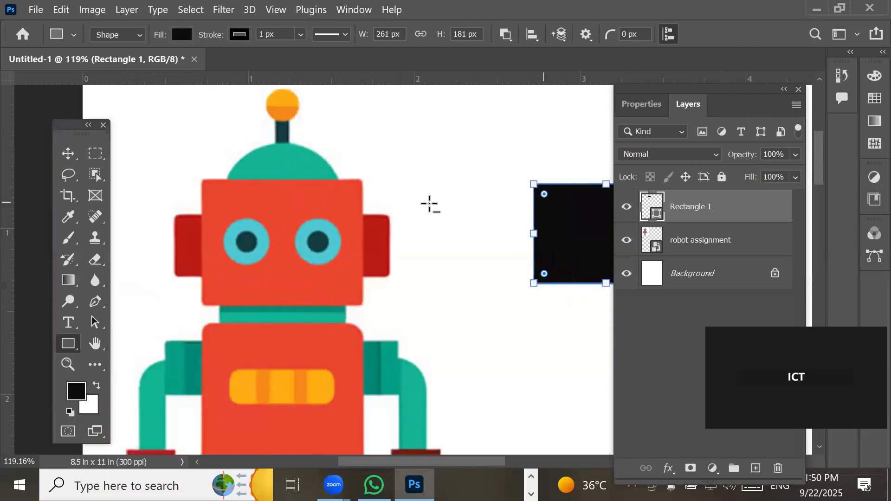
scroll(429, 203, down, 1)
drag(521, 225, 394, 238)
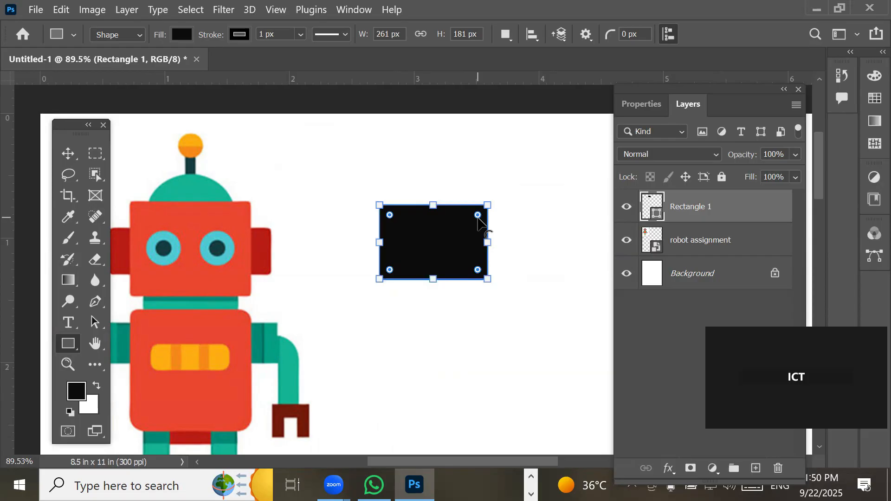
drag(477, 215, 456, 238)
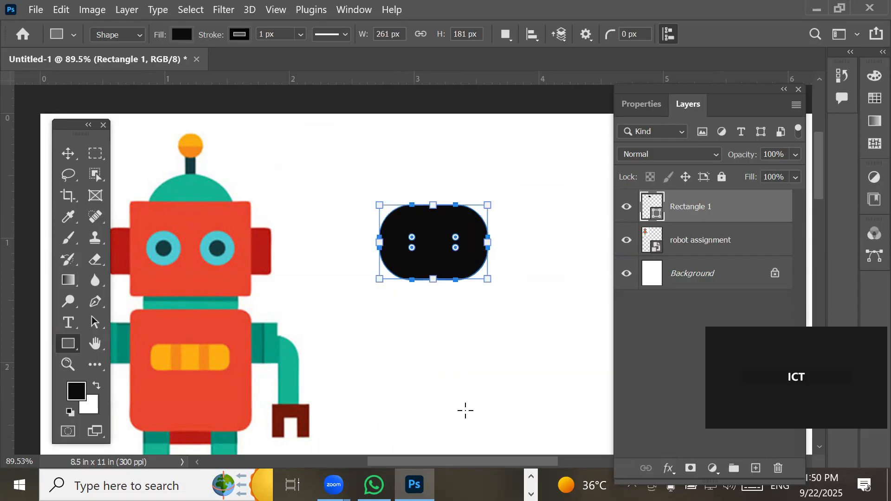
drag(455, 239, 505, 208)
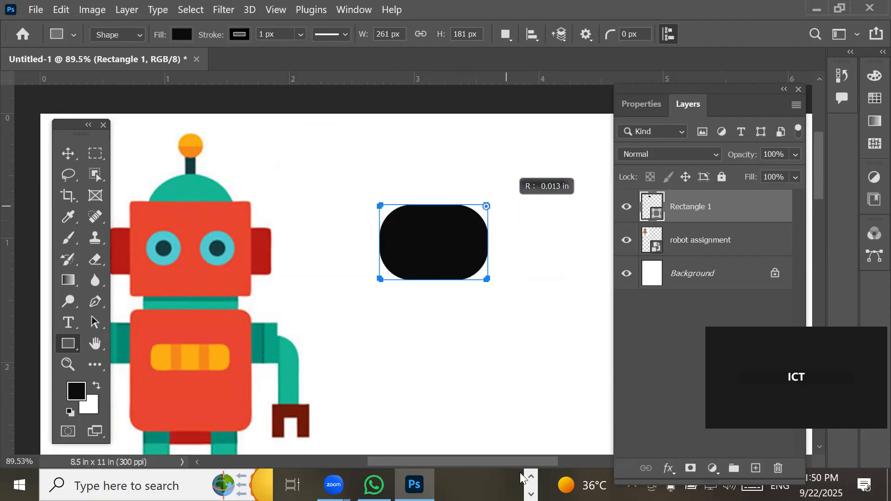
mouse_move(477, 221)
mouse_down()
mouse_move(468, 246)
mouse_move(480, 229)
mouse_up()
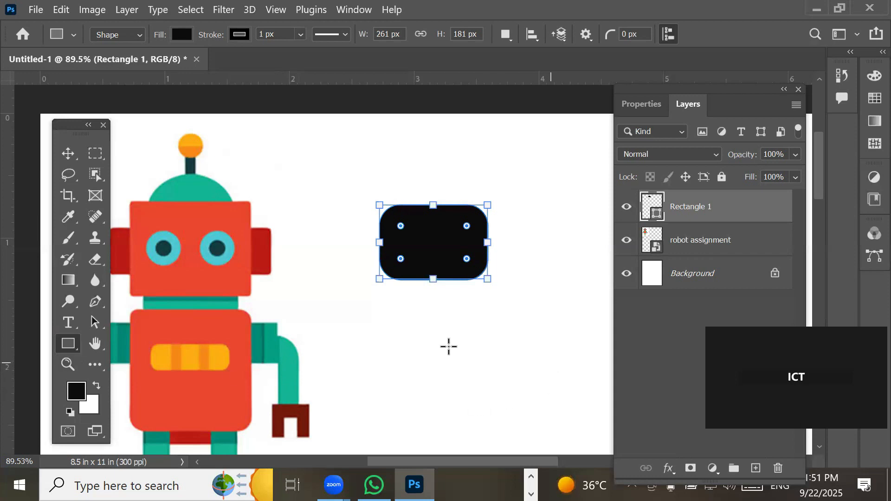
- Draw a narrow vertical rectangle about 43 by 178 px below the rounded one and select its layer
drag(434, 326, 451, 399)
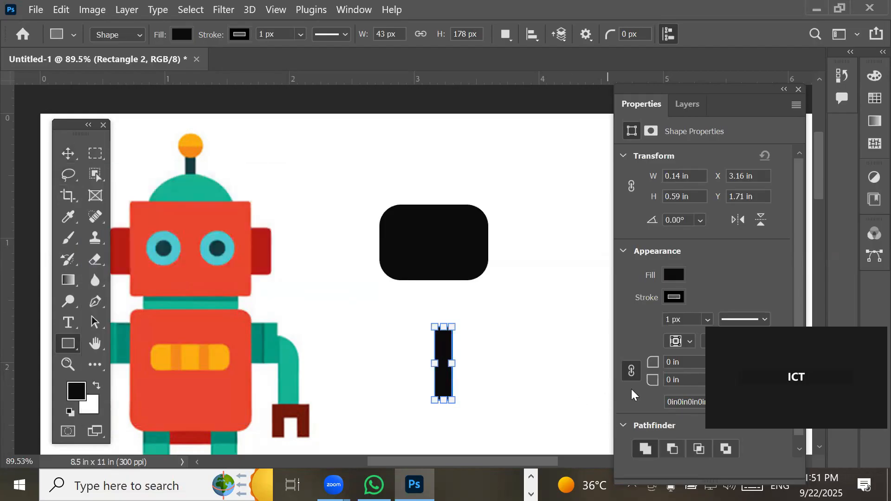
click(689, 104)
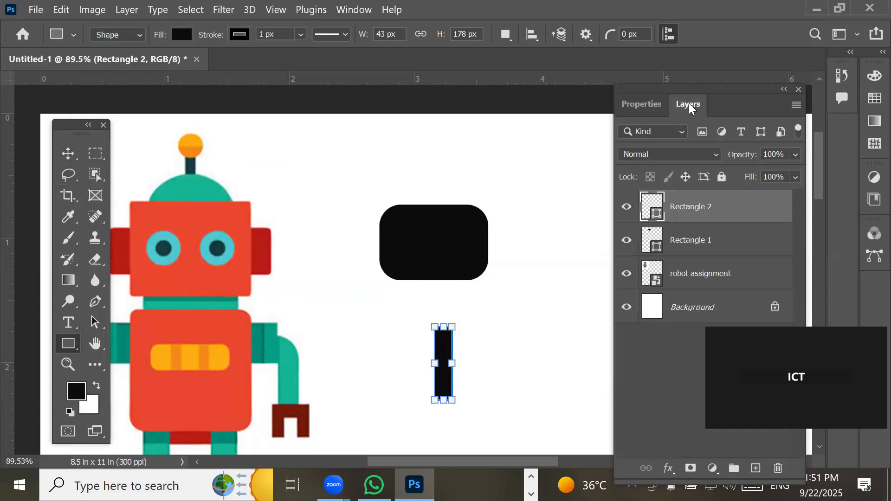
click(698, 245)
click(700, 208)
- Round the corners of the narrow vertical rectangle to the maximum radius so its ends form semicircles
scroll(445, 338, up, 5)
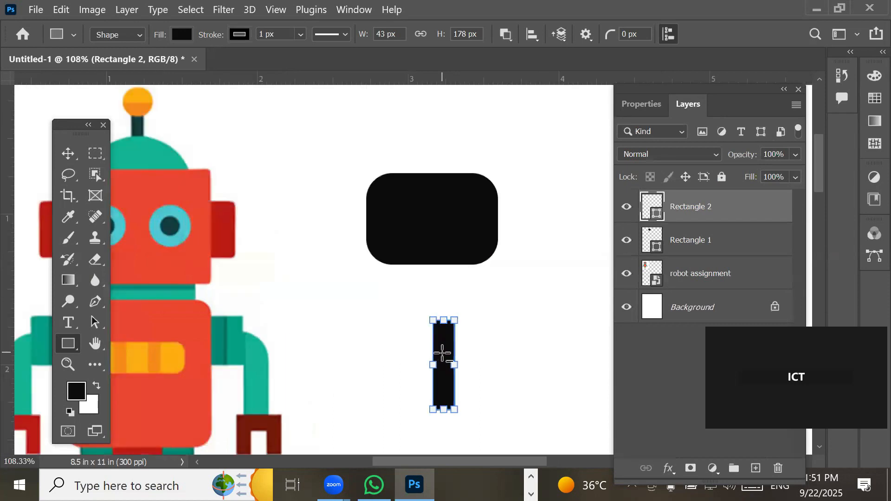
scroll(442, 353, up, 4)
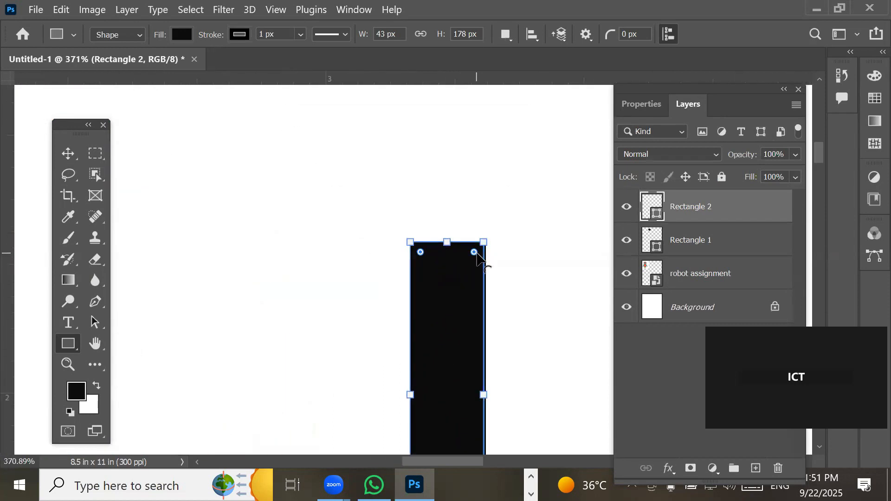
scroll(478, 269, down, 1)
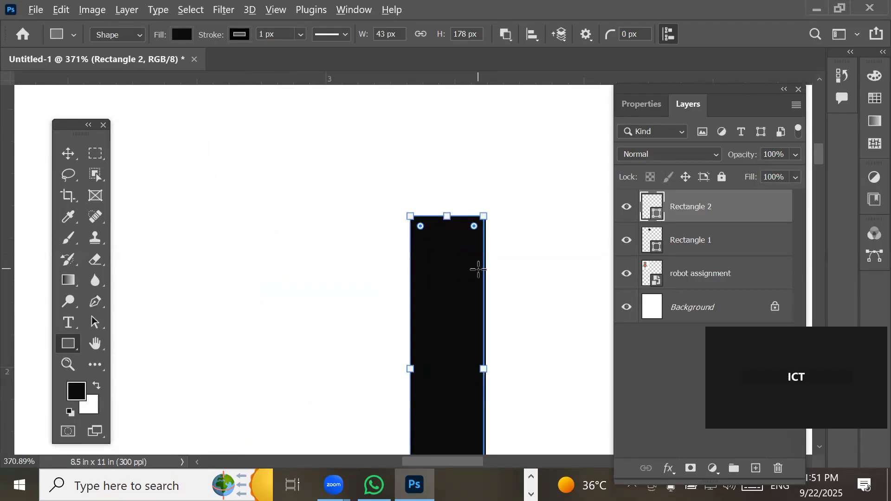
scroll(478, 269, down, 5)
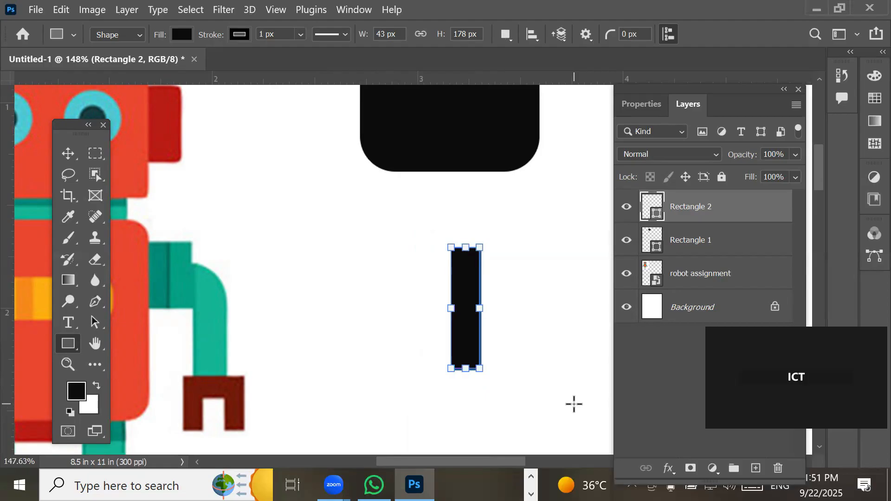
scroll(483, 260, up, 1)
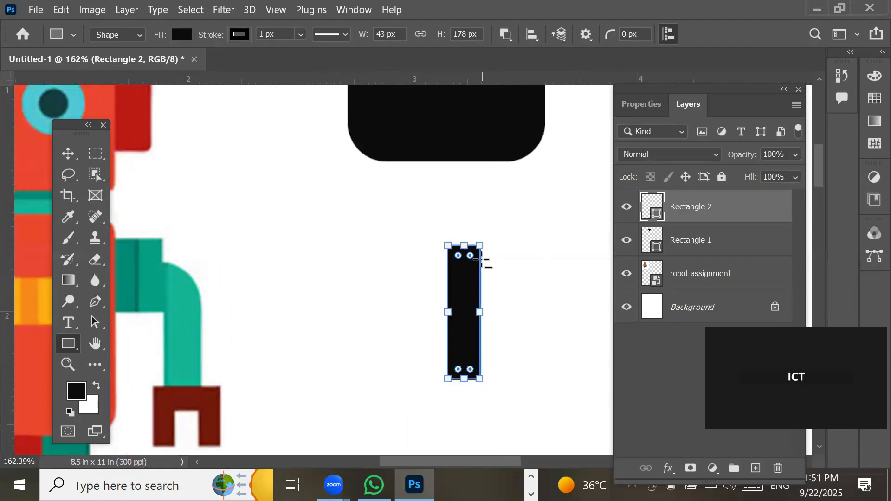
scroll(483, 259, up, 3)
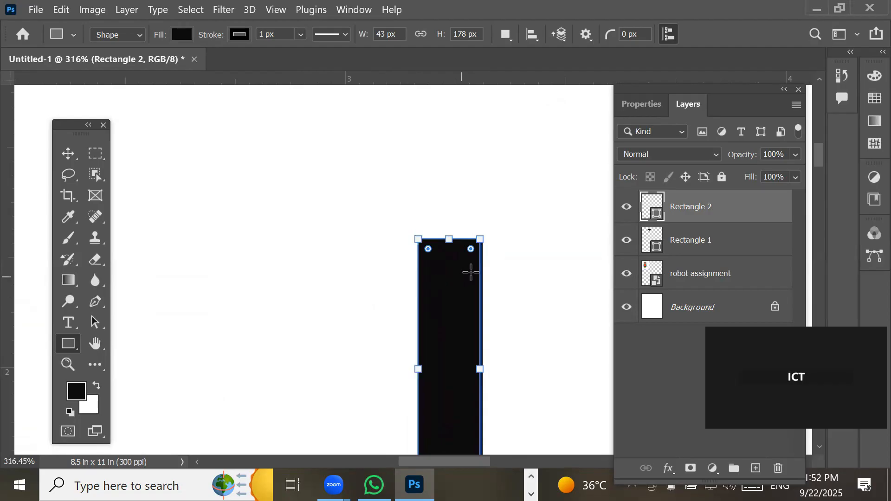
drag(470, 249, 460, 374)
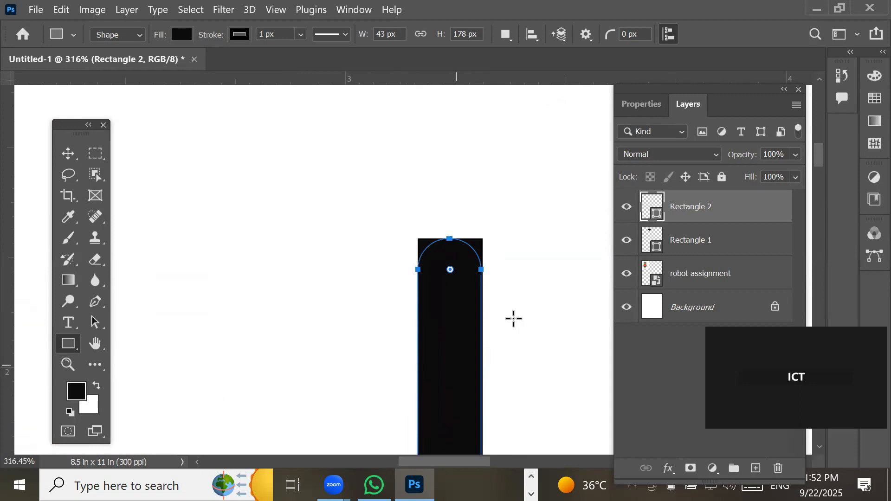
- Undo the full corner rounding on the narrow vertical rectangle and round only its upper-right corner across the shape's width
scroll(514, 319, down, 2)
click(514, 319)
click(507, 250)
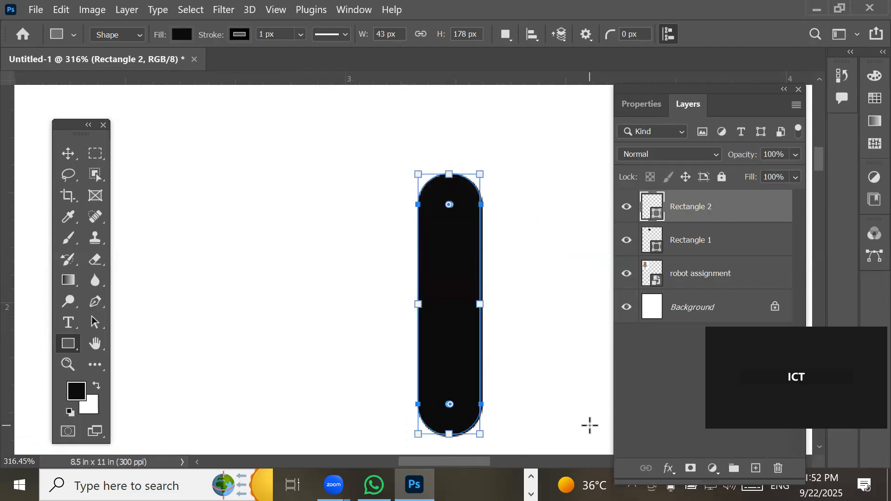
key(ctrl+z)
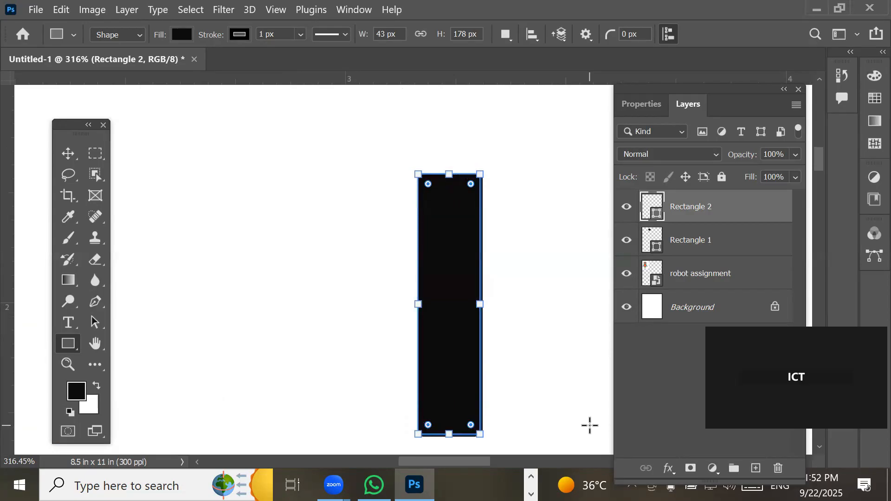
click(471, 184)
drag(471, 185, 460, 253)
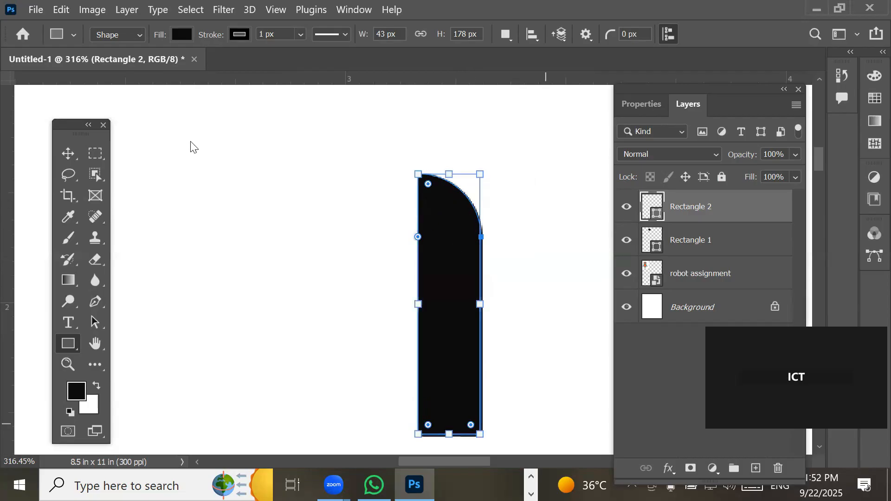
- Move the narrow rectangle with the single rounded corner next to the robot's right-hand arm for comparison
scroll(190, 144, down, 5)
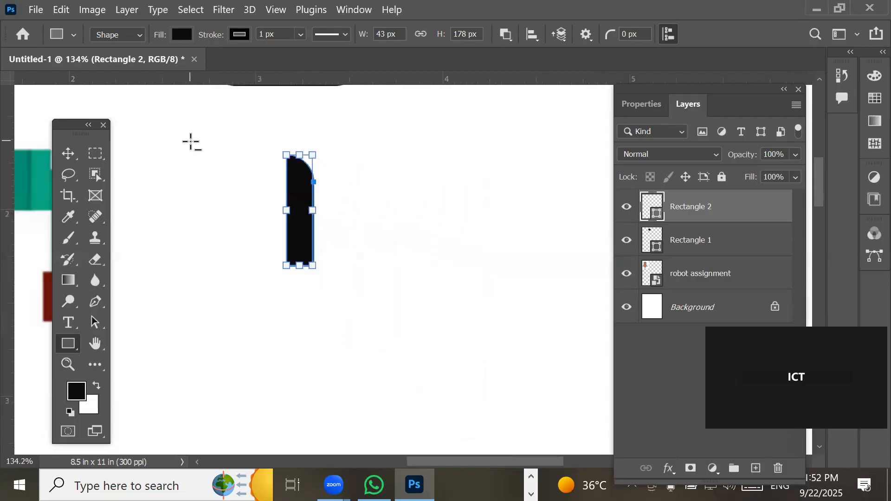
scroll(191, 144, down, 1)
drag(201, 213, 390, 217)
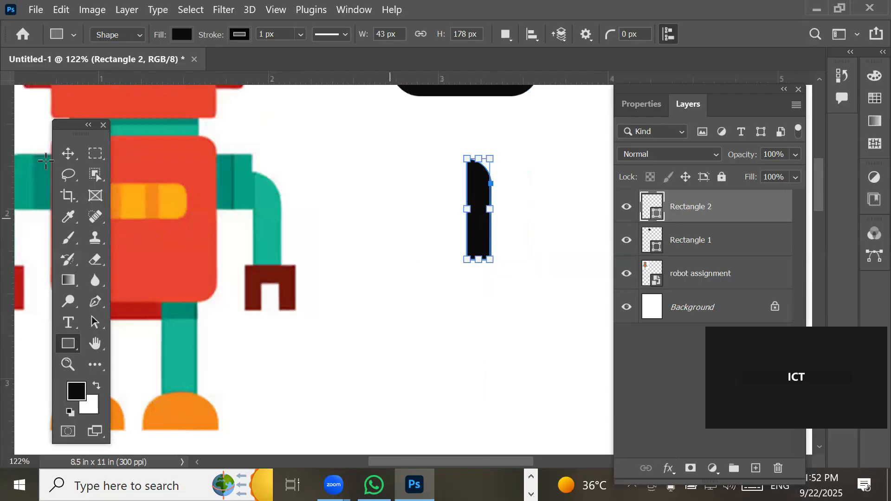
click(68, 155)
drag(487, 207, 343, 231)
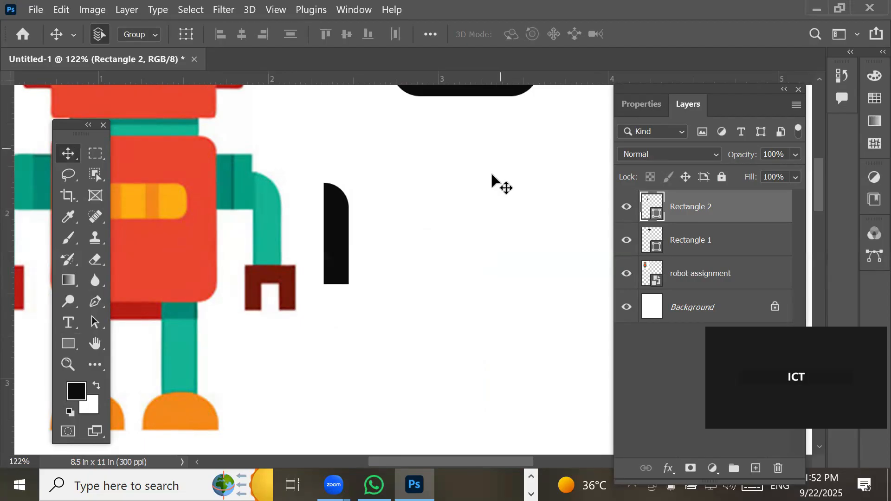
scroll(486, 197, down, 3)
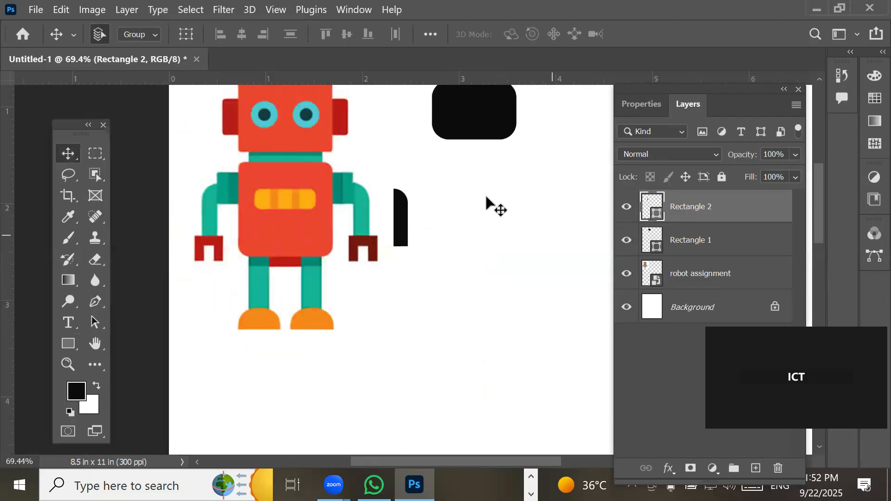
drag(818, 188, 816, 174)
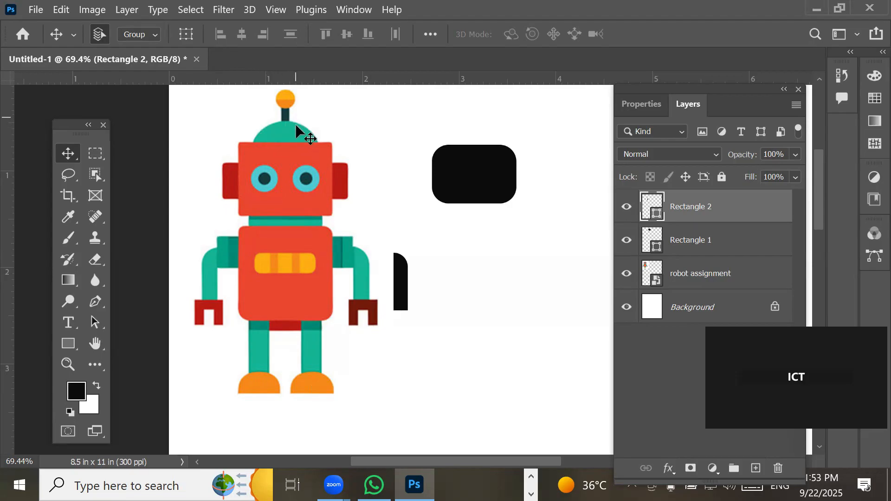
- Draw a rectangle about 188 by 421 px over the rounded black one and round its two upper corners into an arch
click(70, 342)
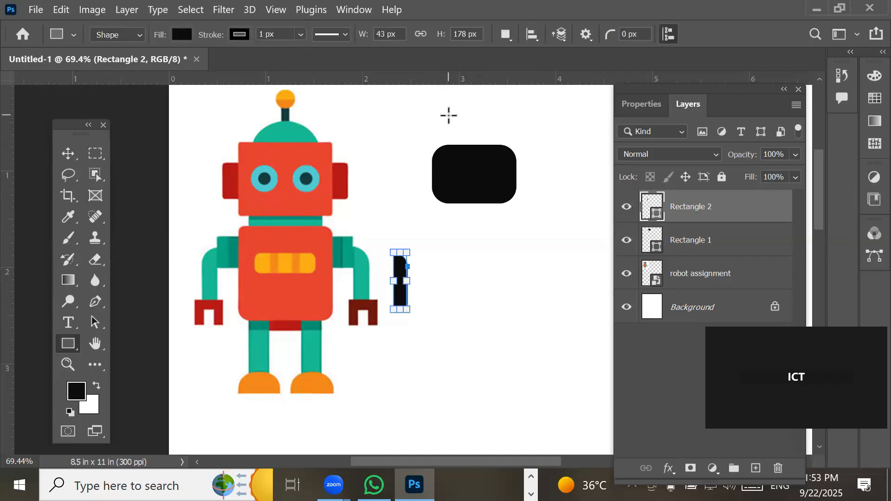
drag(445, 115, 505, 251)
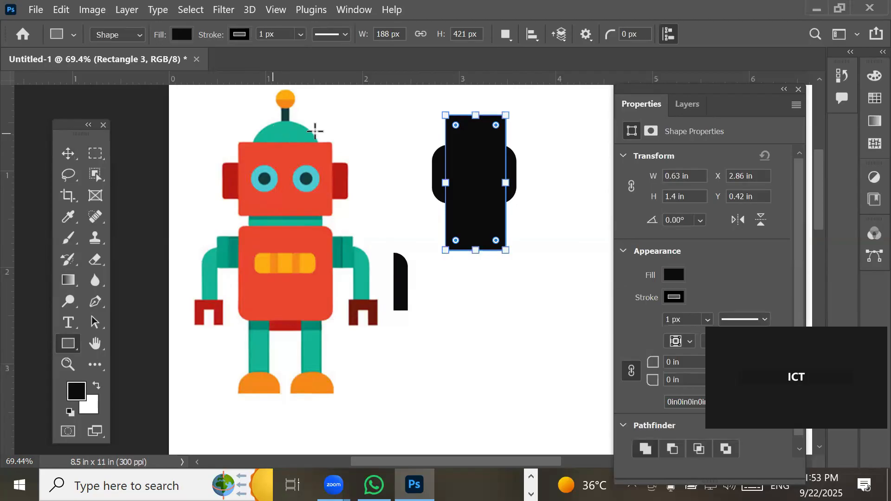
click(456, 126)
shift+click(496, 126)
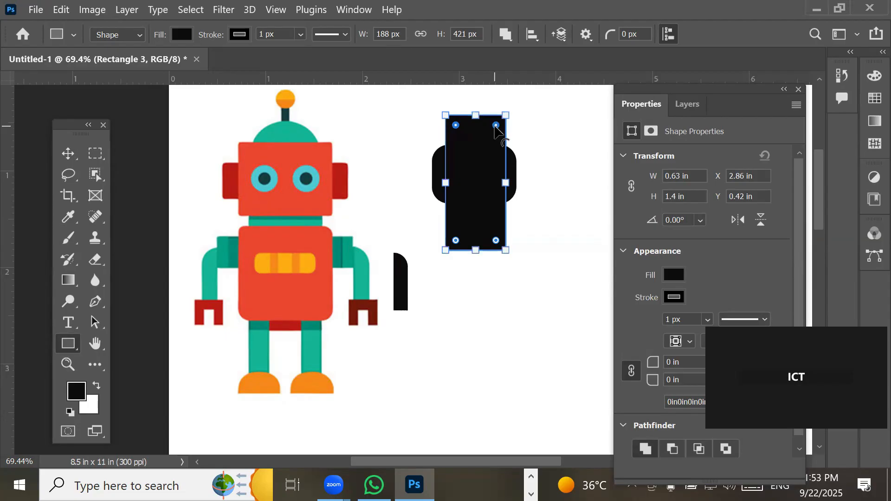
drag(495, 126, 489, 154)
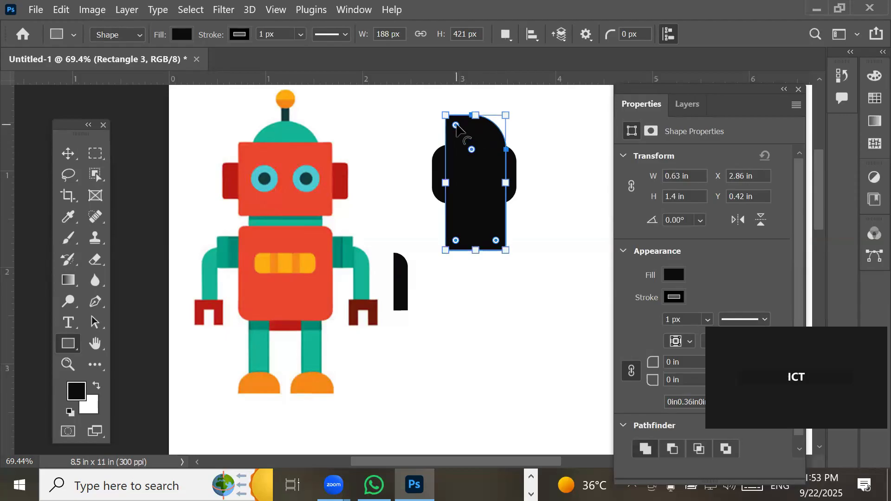
drag(456, 126, 478, 155)
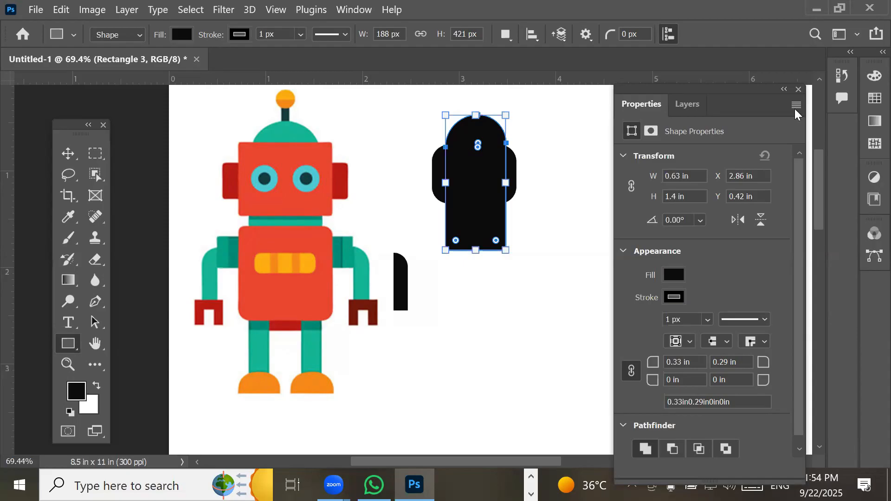
- Try light green, light blue and red from the recently used colors as the arched shape's fill
click(672, 276)
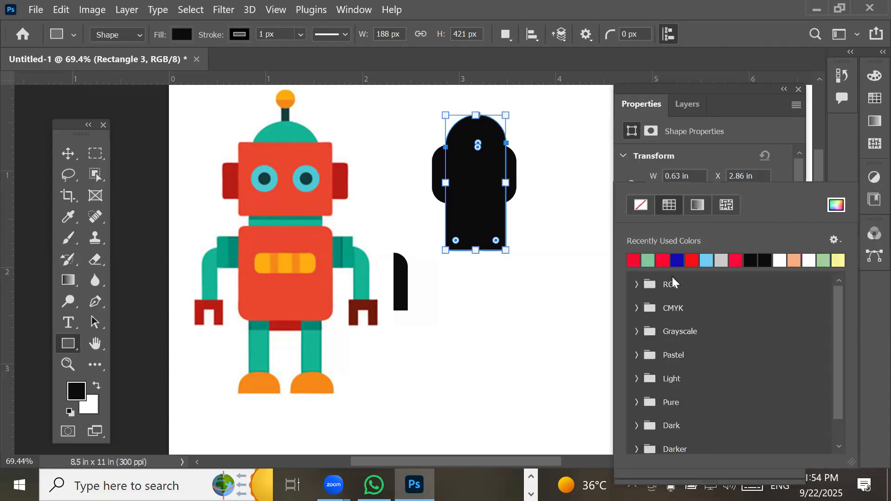
click(824, 263)
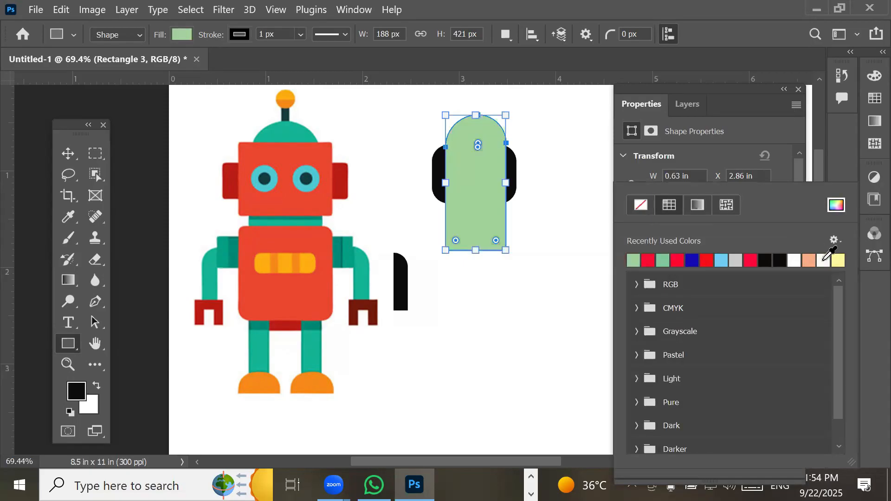
click(720, 261)
click(751, 260)
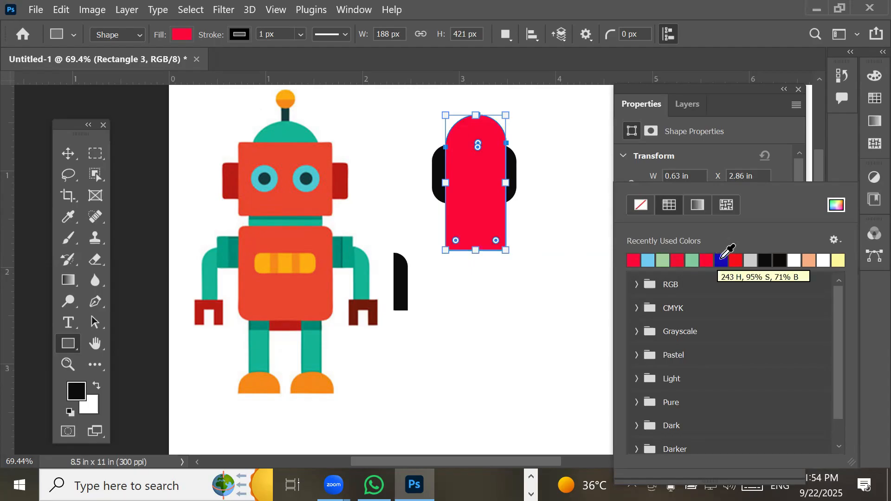
- Look through the RGB, CMYK and Grayscale swatch groups for the arched shape's fill, and collapse them again
click(637, 284)
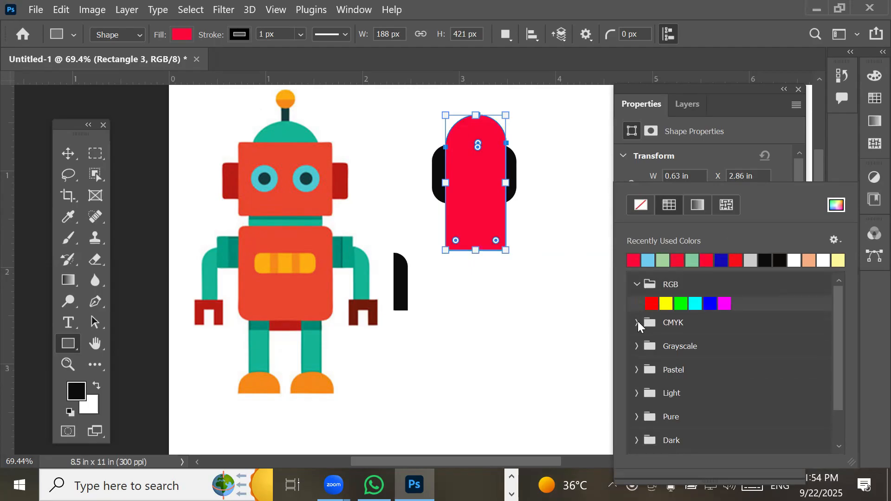
click(637, 322)
click(639, 360)
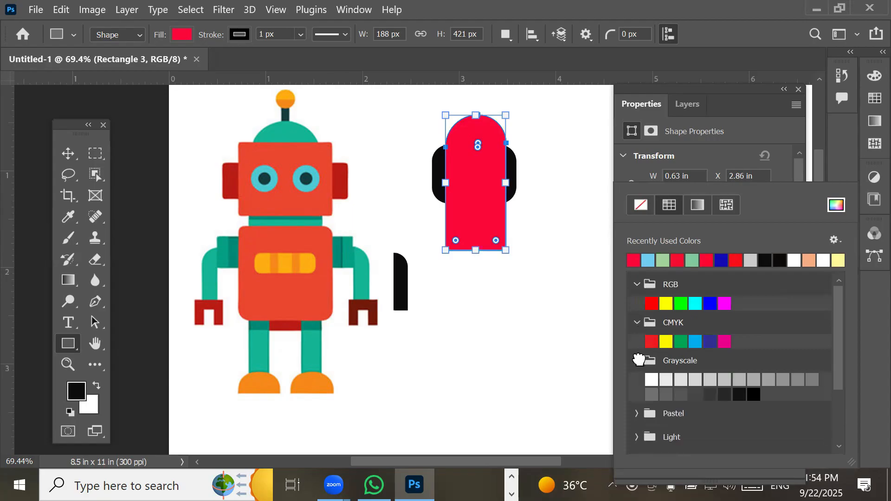
click(636, 284)
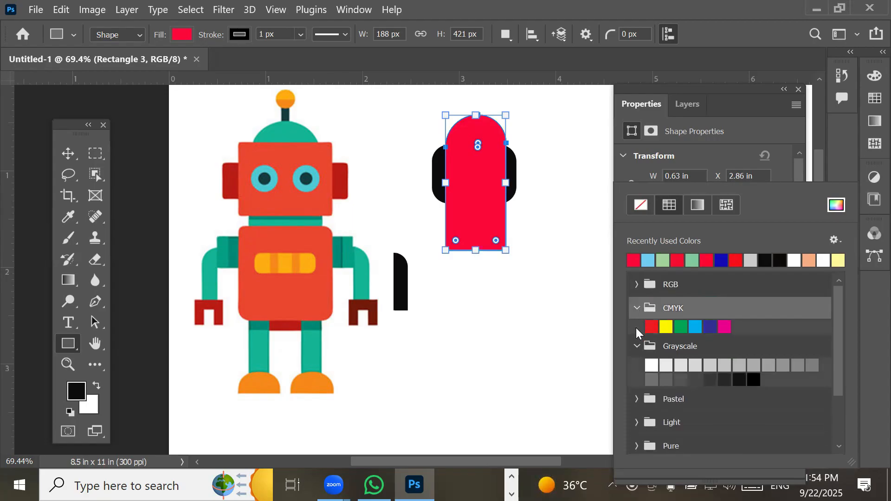
click(633, 307)
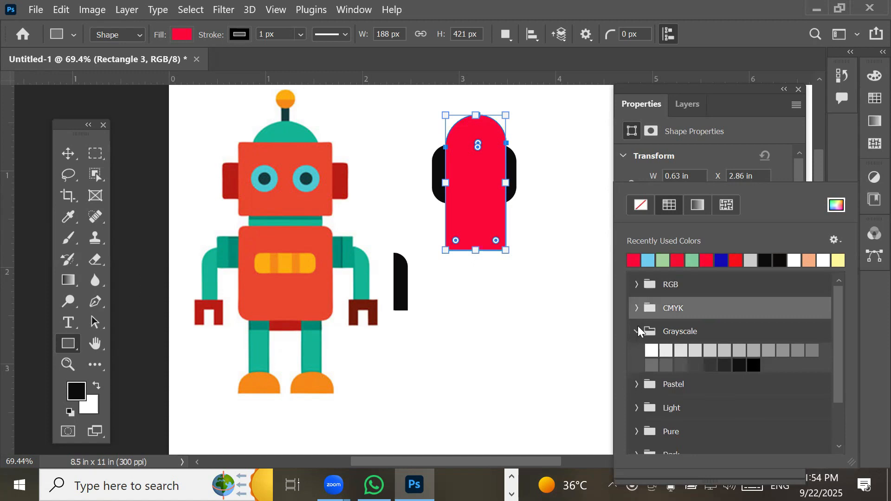
click(637, 327)
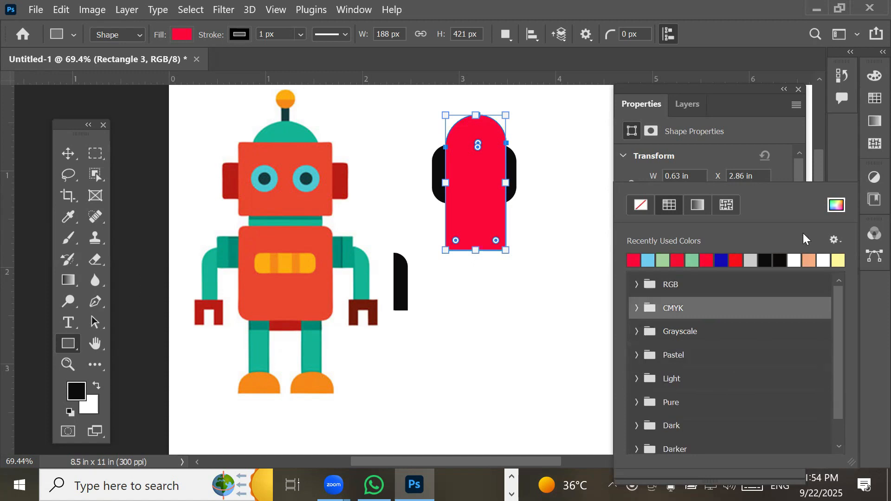
- Open the Solid Color picker for the arched shape's fill and try different hues, including bright green 3bf51c and red f51c4a
click(834, 209)
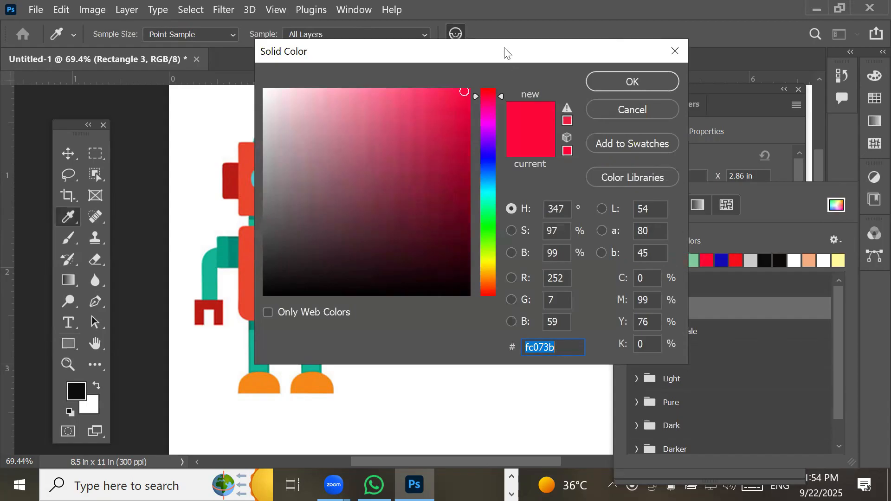
drag(505, 53, 745, 99)
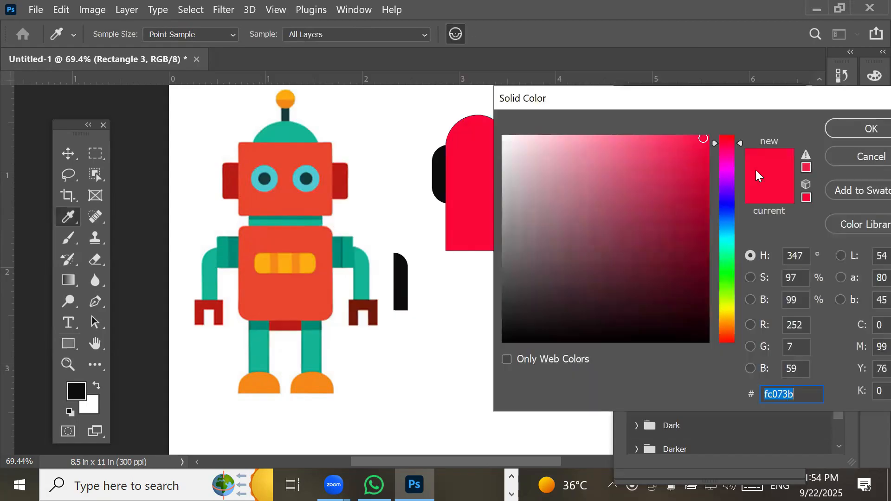
click(727, 252)
click(686, 143)
click(728, 279)
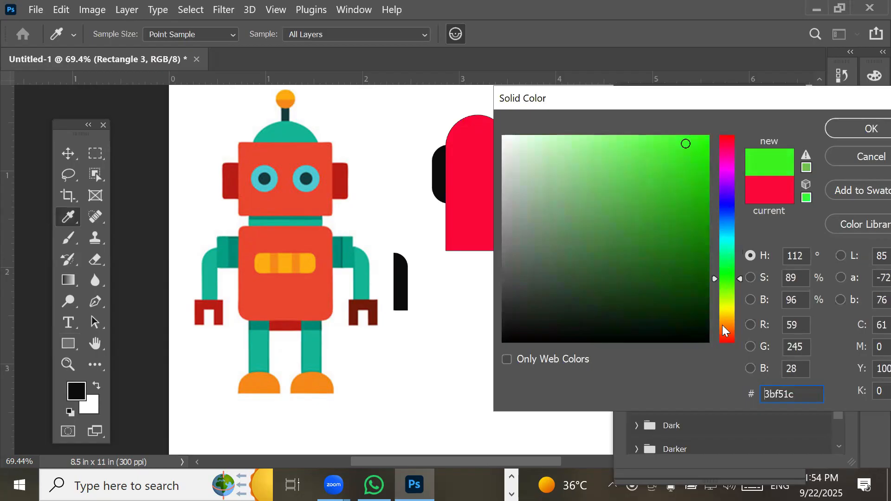
click(729, 305)
click(727, 142)
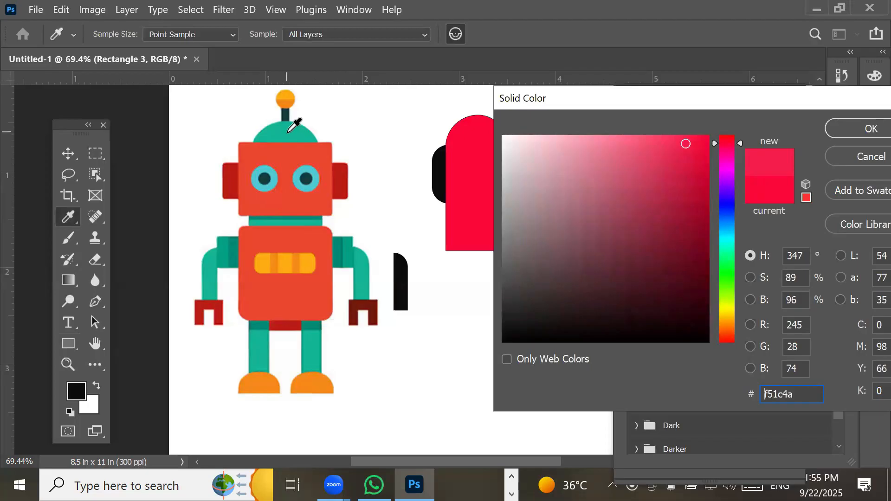
- Sample the teal 12b596 from the robot's dome, apply it as the arched shape's fill and reopen the color picker
click(289, 131)
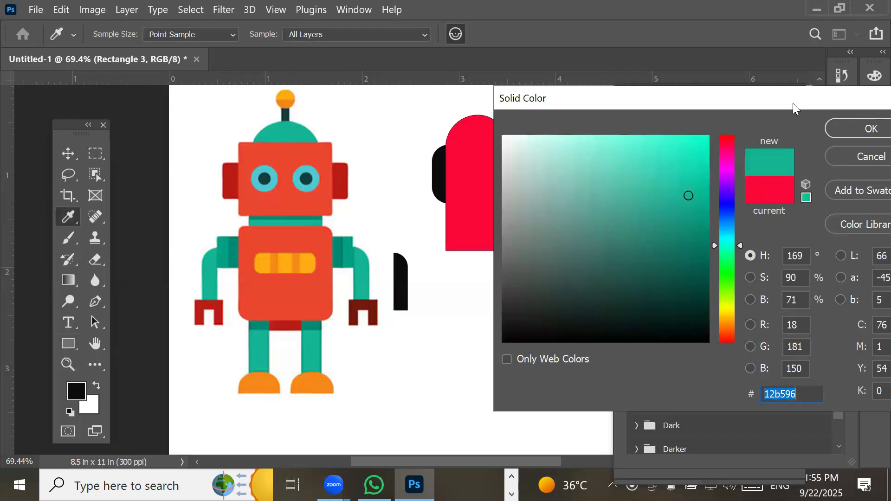
drag(794, 105, 744, 189)
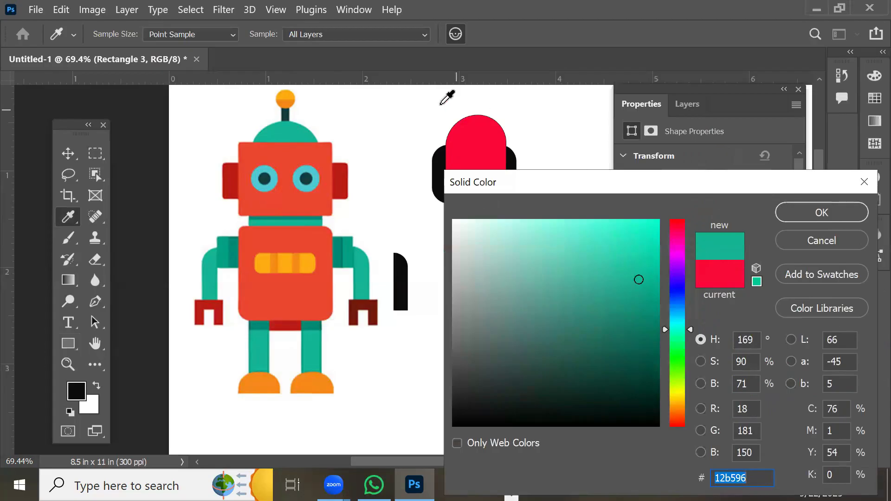
click(829, 212)
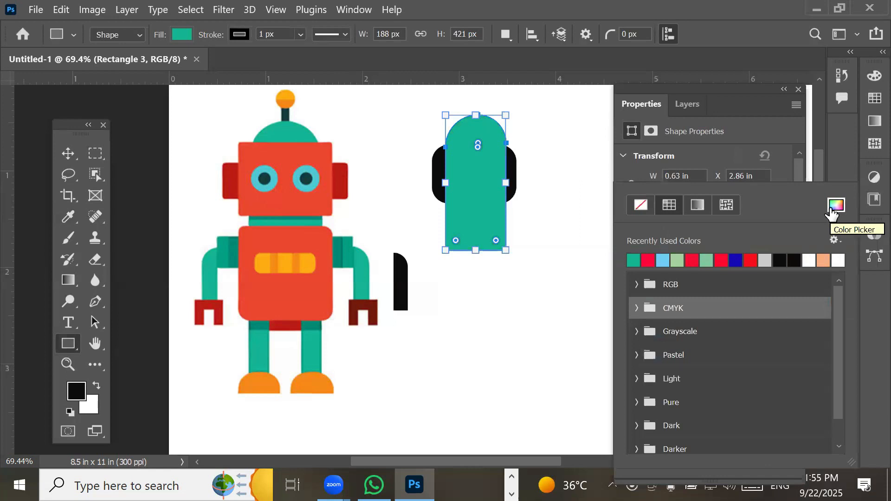
click(831, 207)
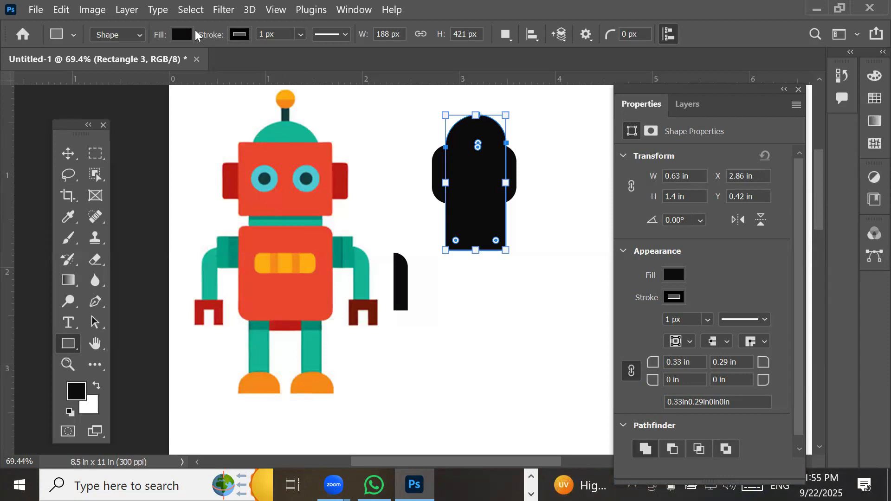
- Give the arched shape a recently used medium green fill, switch it to no color and return to the solid fill
click(677, 276)
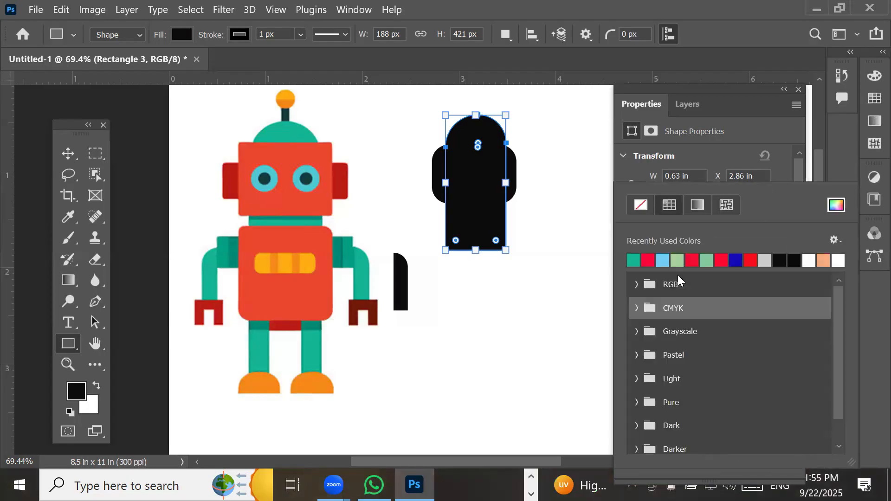
click(723, 259)
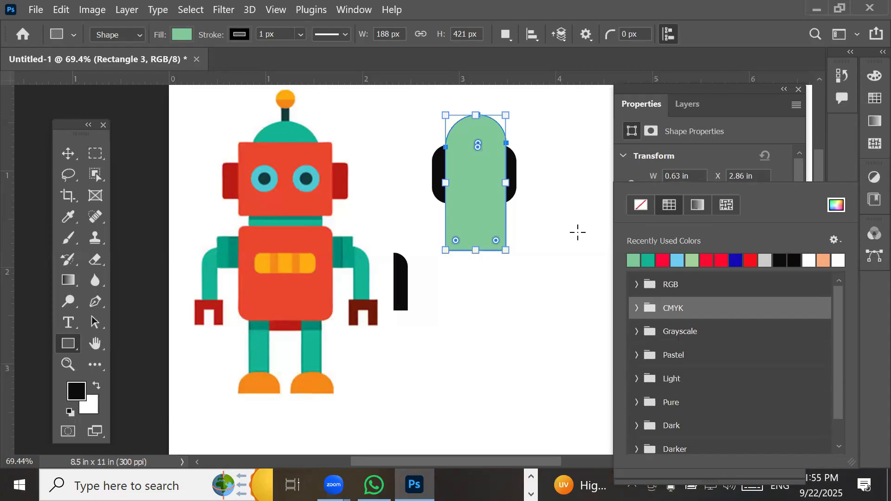
click(640, 205)
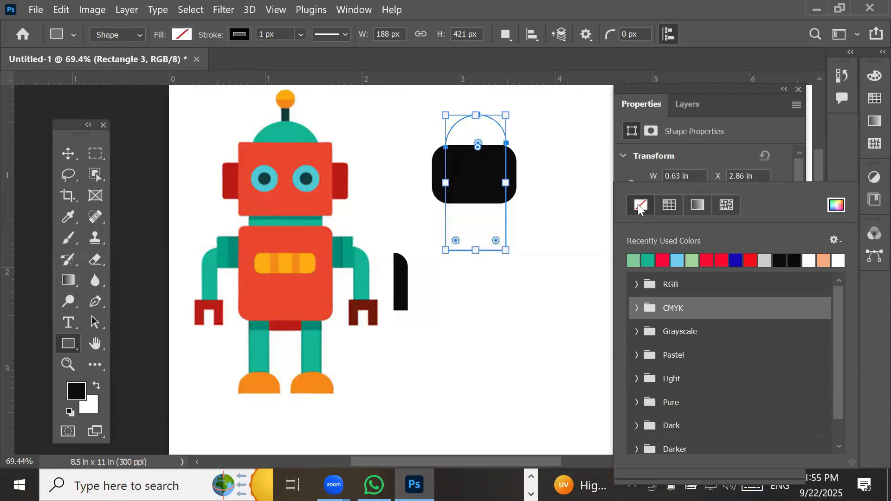
click(670, 202)
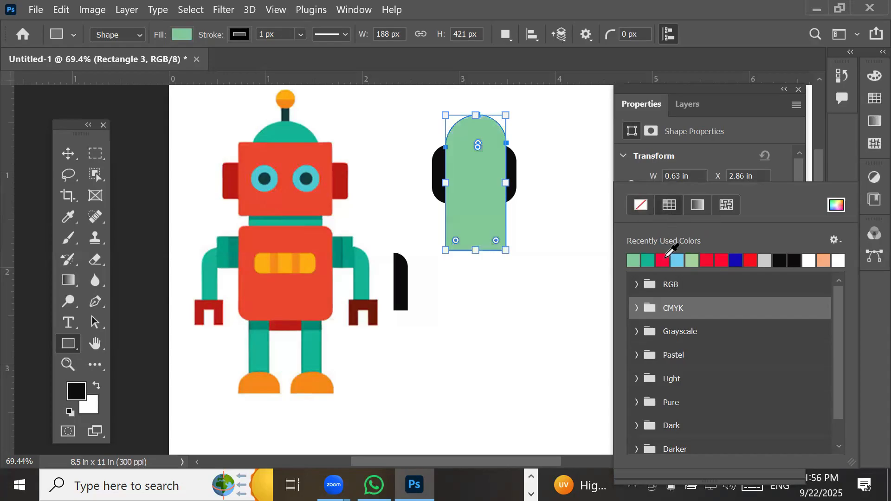
- Try recently used red, light blue and light green on the arched shape, and set its fill to no color
click(663, 260)
click(677, 260)
click(691, 260)
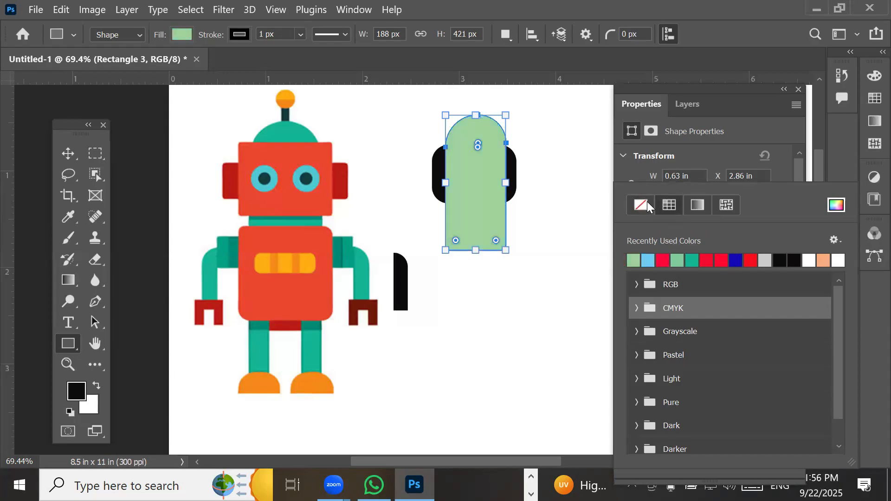
click(647, 203)
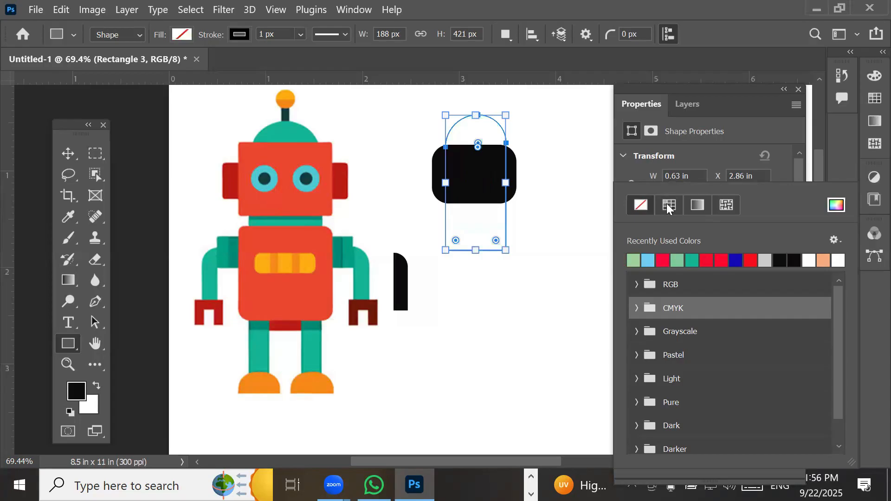
- Return the arched shape to a solid fill, try recently used dark blue, red and light gray, and set its fill to no color
click(668, 205)
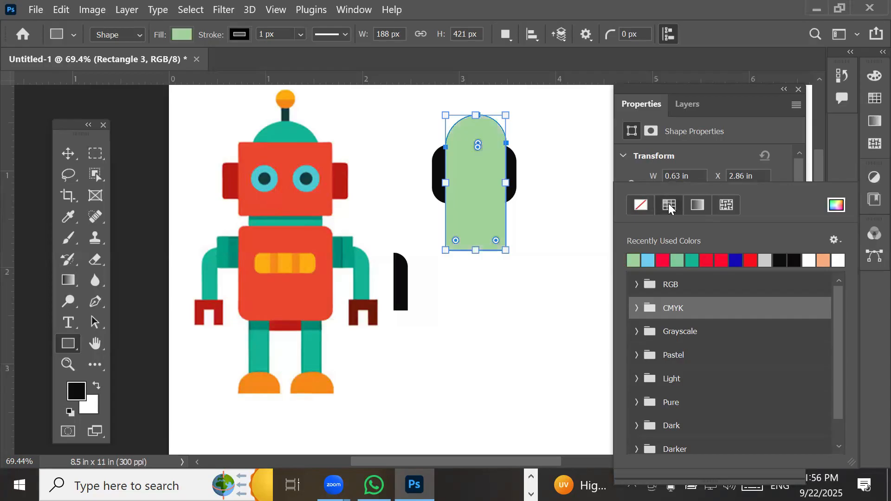
click(737, 260)
click(750, 260)
click(765, 261)
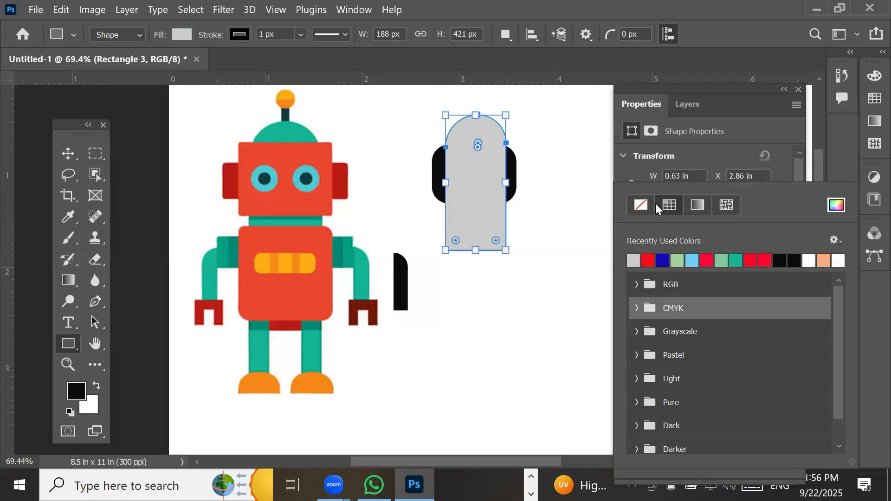
click(642, 204)
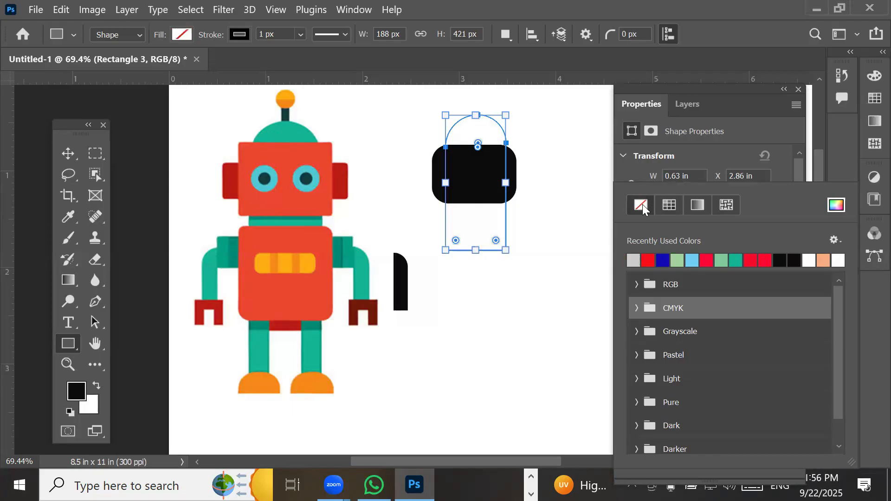
- Switch the arched shape back to a solid fill and try recently used red, dark blue and light green
click(669, 205)
click(649, 260)
click(663, 260)
click(677, 259)
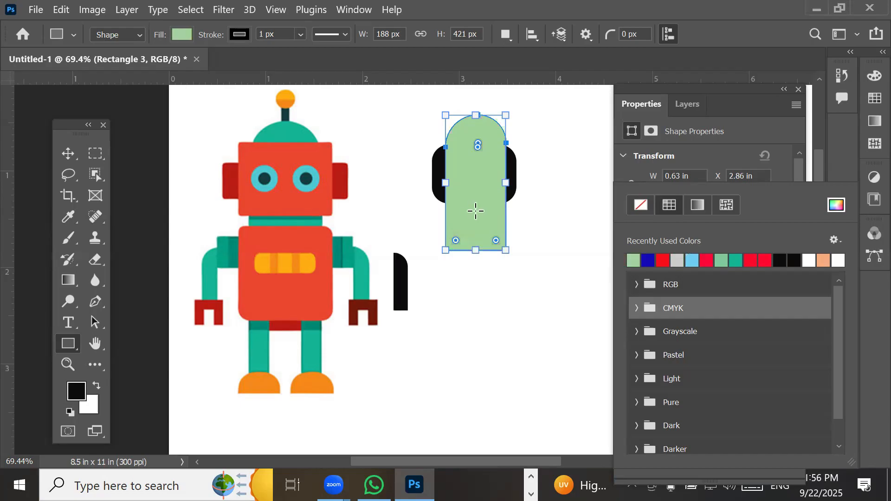
- Open the Solid Color picker for the arched shape and try bright green 32e21a, blues 3713f1 and 2a10af, red af102e and green 359256
click(837, 207)
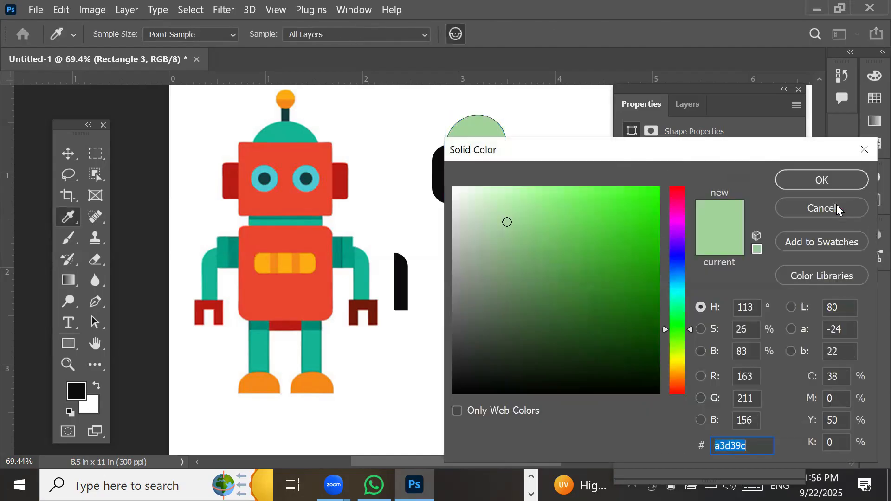
drag(618, 150, 694, 81)
click(667, 140)
click(713, 138)
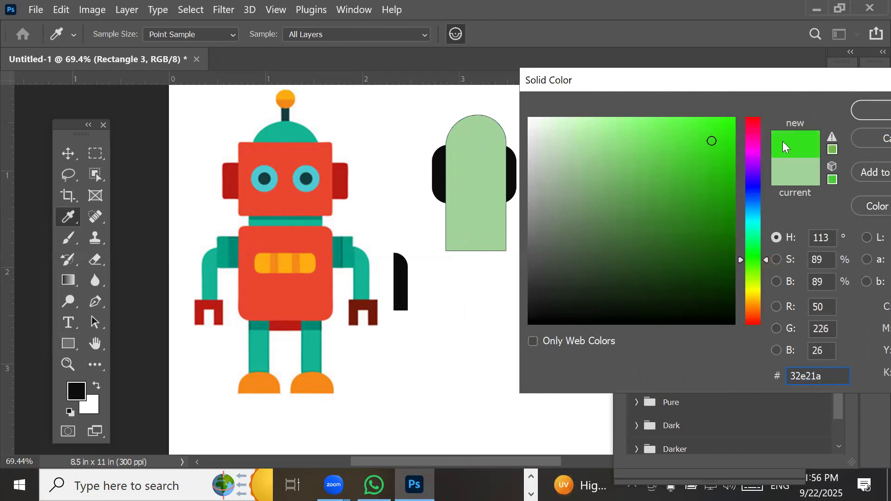
drag(736, 76, 708, 142)
click(731, 246)
click(692, 193)
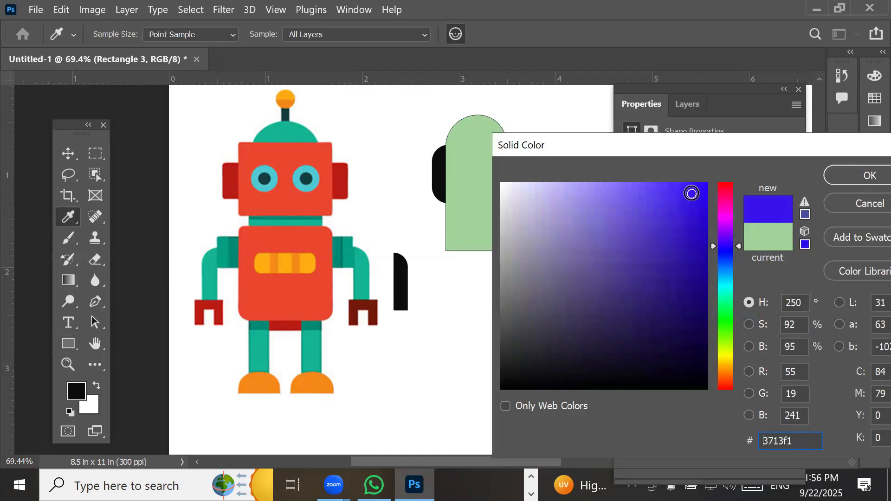
click(689, 247)
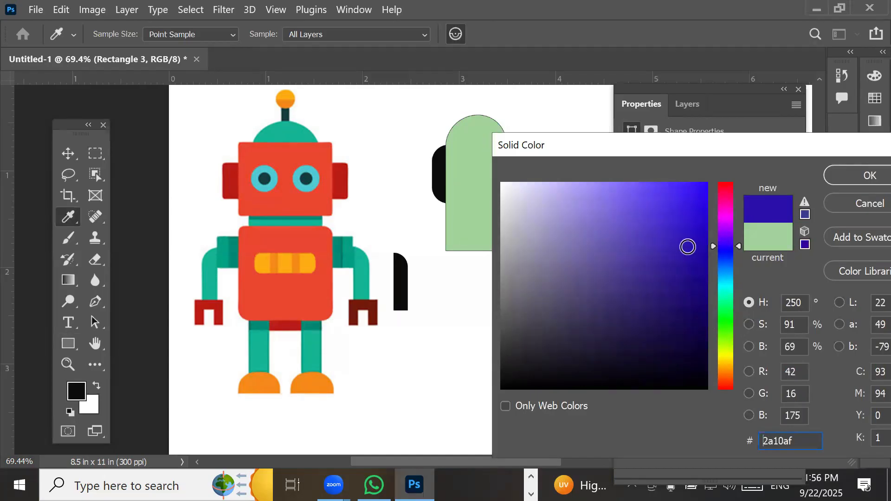
click(726, 189)
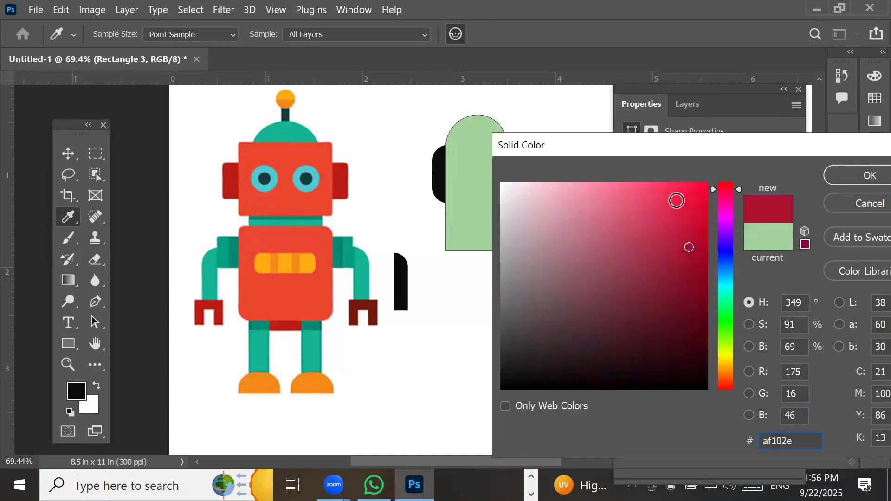
click(727, 250)
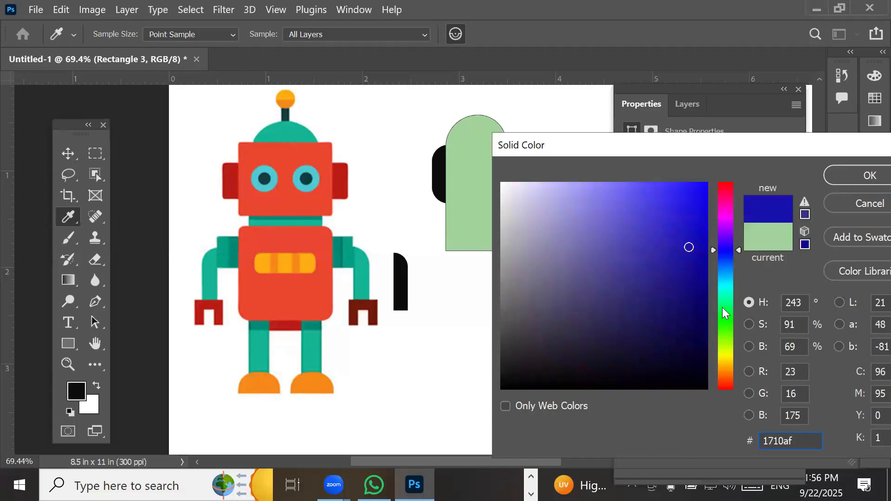
click(724, 308)
drag(693, 246, 634, 270)
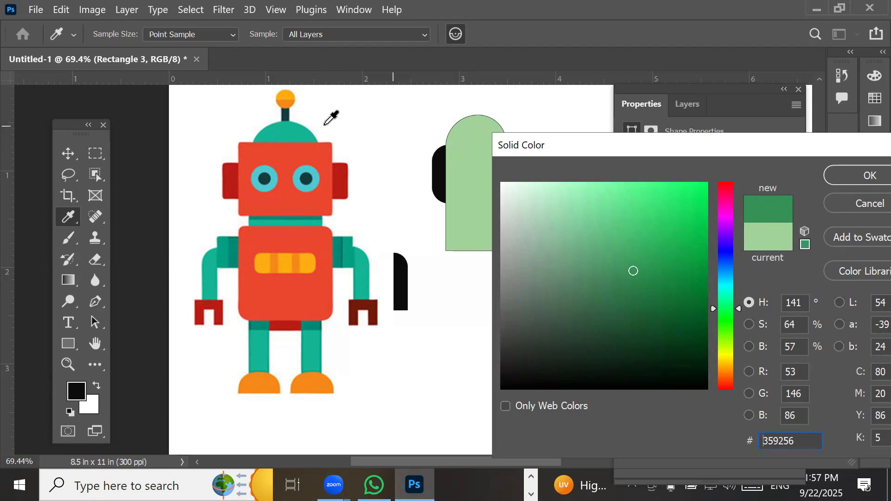
- Sample colors from the reference robot's dome, torso, leg, foot, claw and shoulder into the Solid Color picker
click(289, 132)
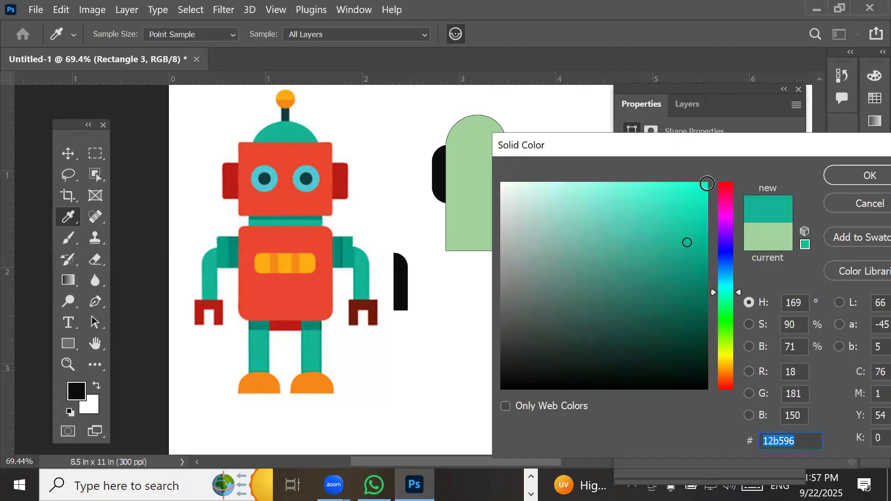
click(325, 247)
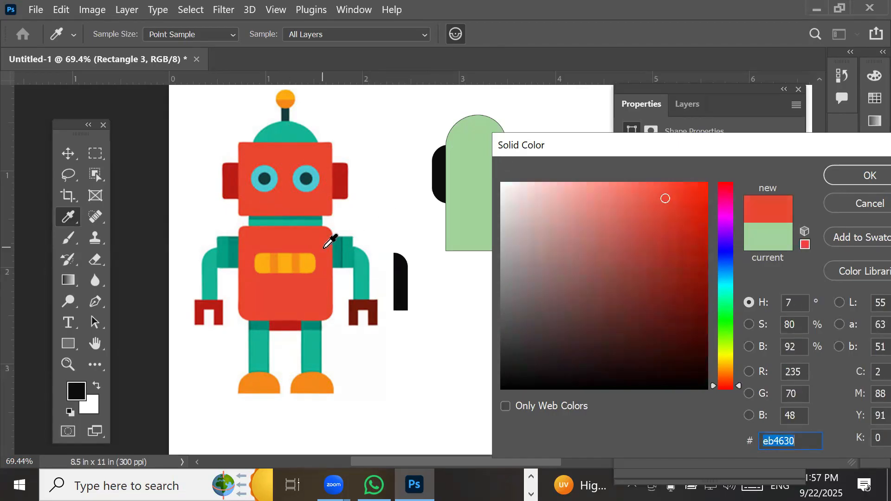
click(314, 346)
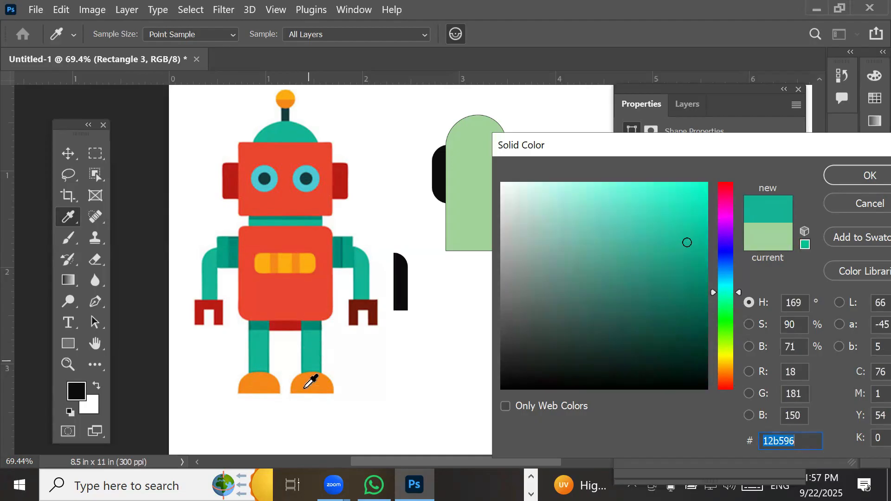
click(310, 380)
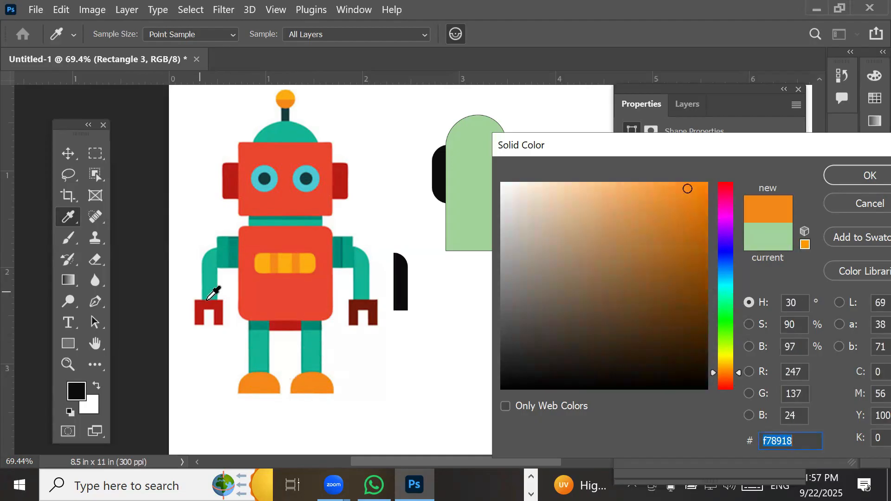
click(213, 303)
click(230, 247)
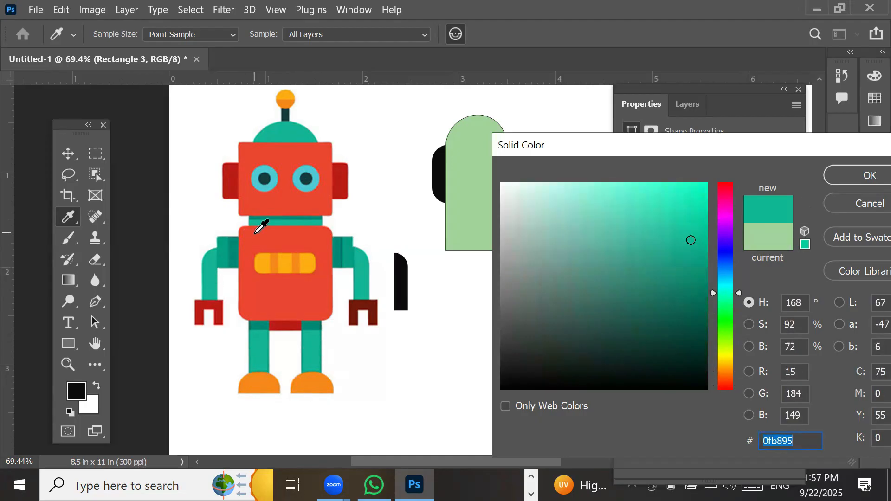
- Sample the robot's torso, eye and head, then sample the dome's teal 12b596 and apply it as the arched shape's fill
click(310, 239)
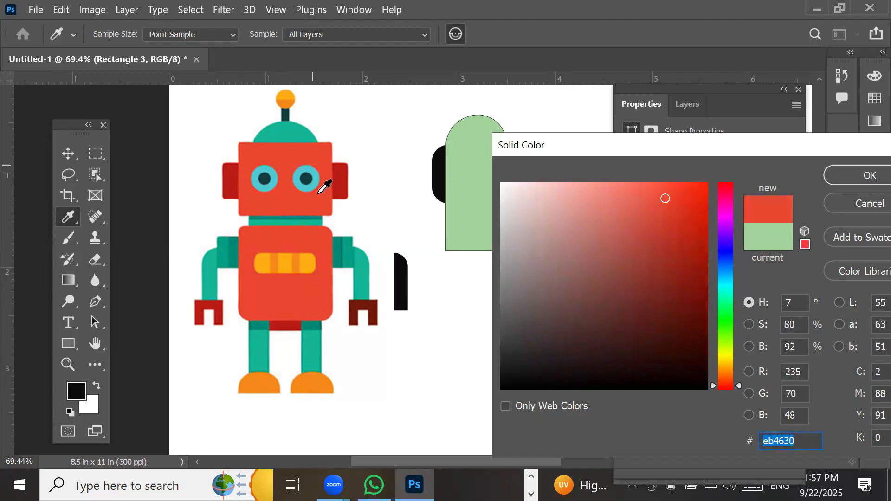
click(314, 181)
click(284, 162)
click(288, 130)
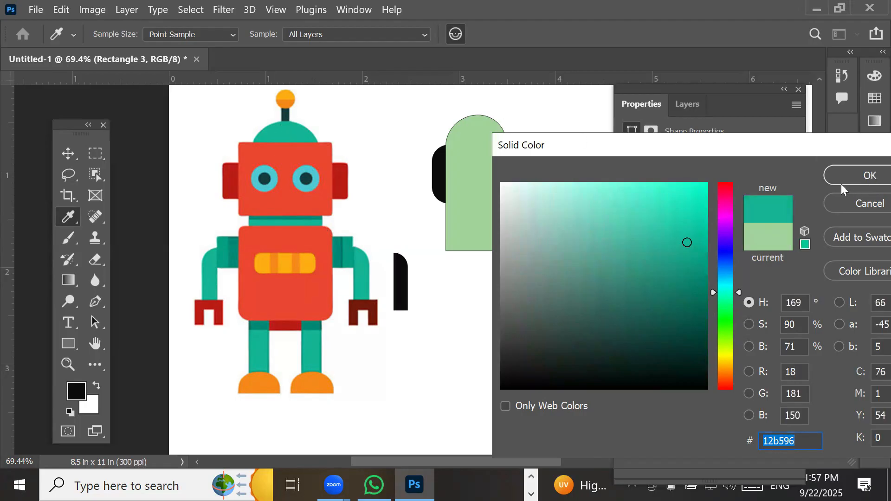
click(849, 174)
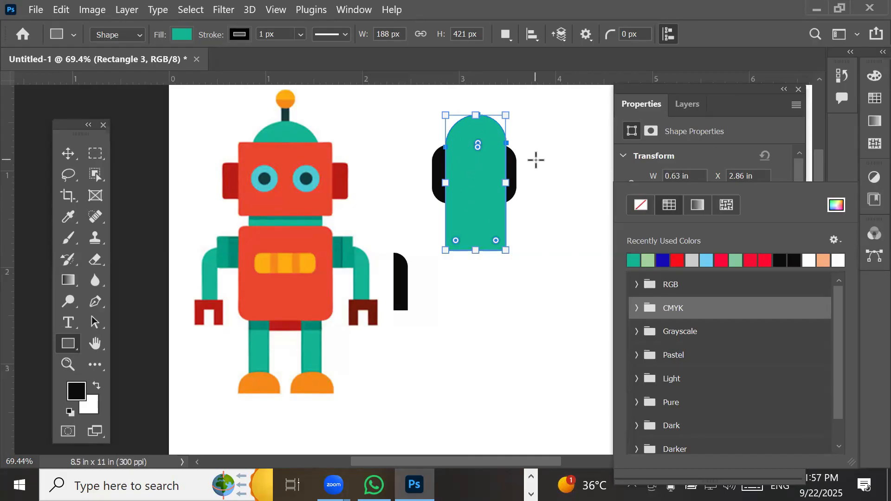
- Toggle the visibility of the Rectangle 3, Rectangle 2 and Rectangle 1 layers to identify which shape each one holds
scroll(536, 160, up, 1)
scroll(536, 160, up, 1)
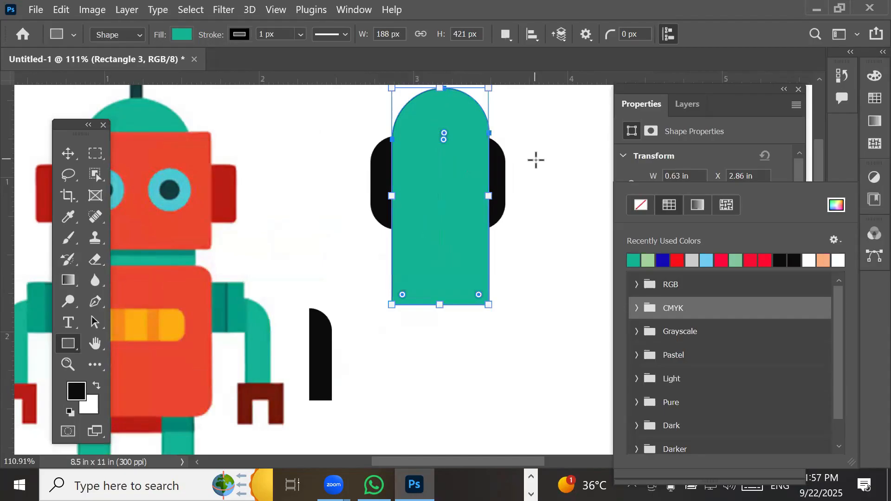
click(690, 111)
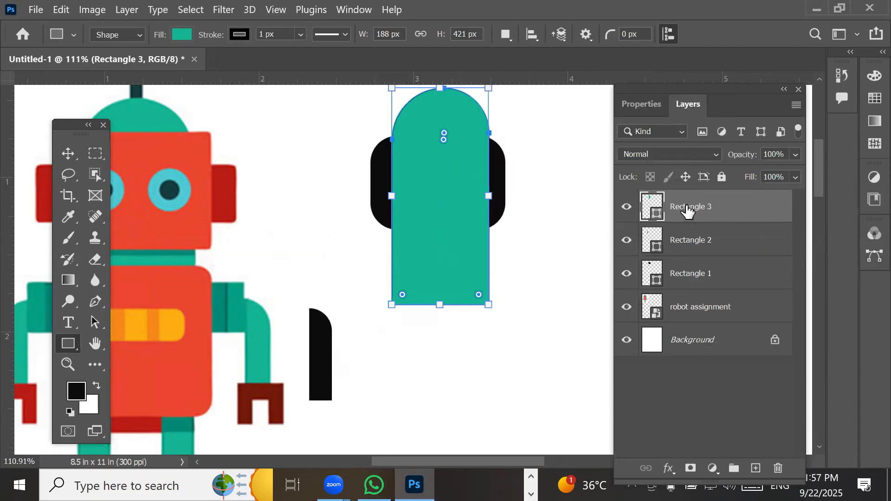
click(627, 207)
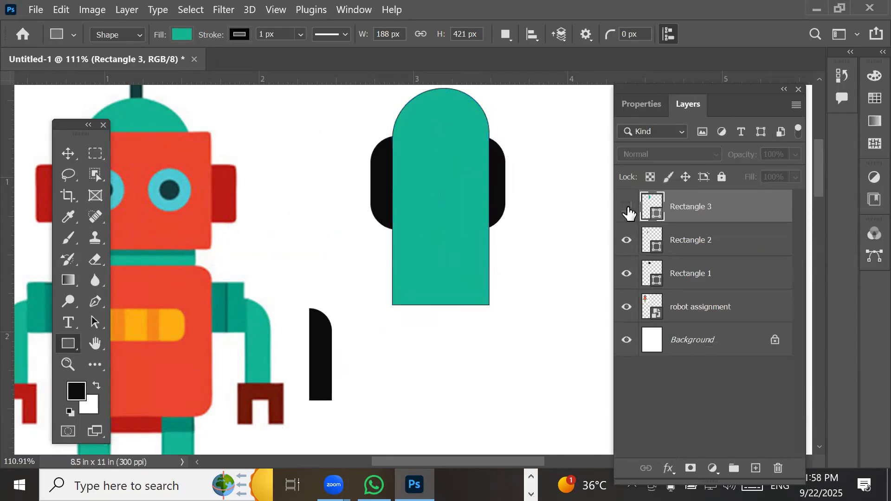
click(627, 207)
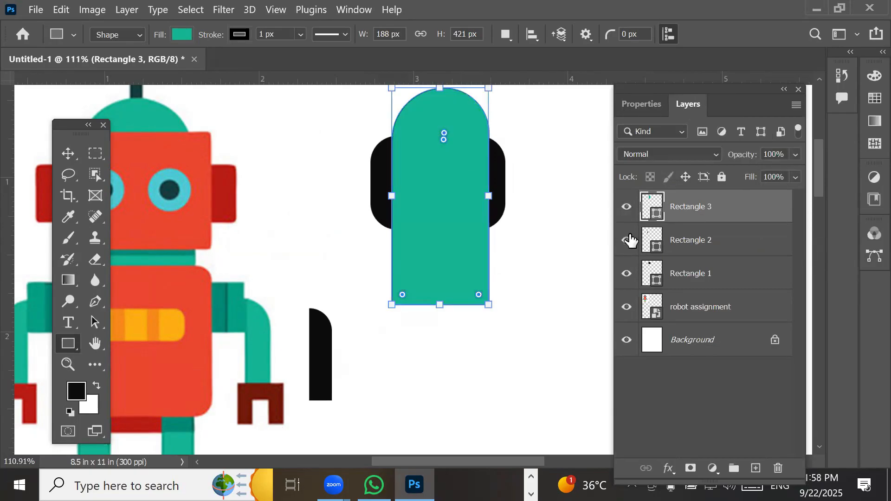
click(627, 240)
click(627, 240)
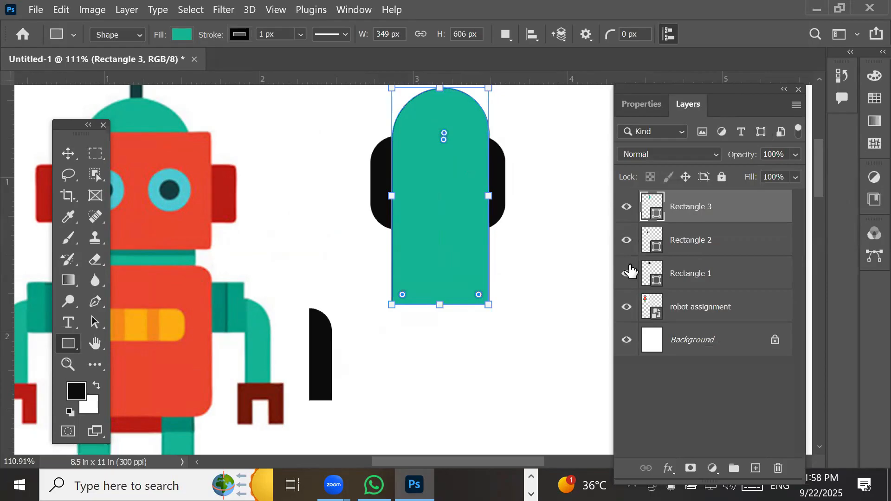
click(627, 273)
click(628, 274)
click(627, 274)
click(627, 274)
click(627, 274)
click(627, 274)
- Move the Rectangle 1 layer above Rectangle 3 so the black rounded rectangle sits in front of the teal arched shape
click(695, 281)
drag(695, 283, 700, 199)
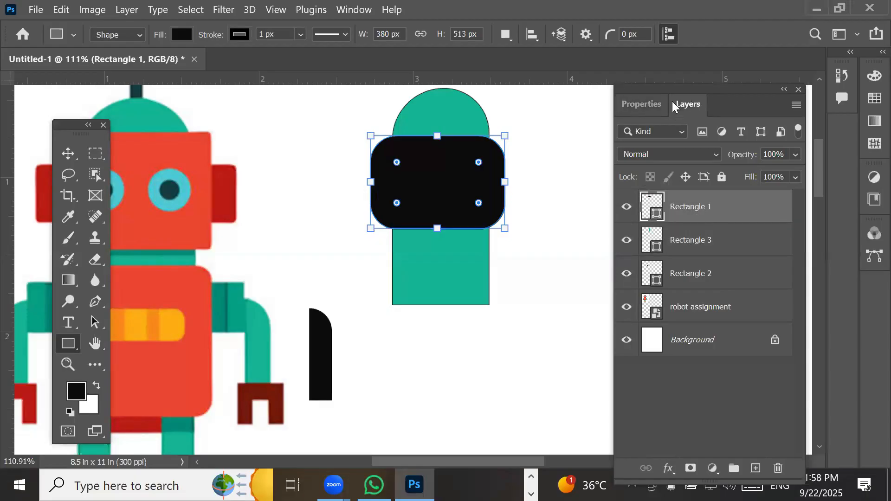
drag(686, 210, 699, 197)
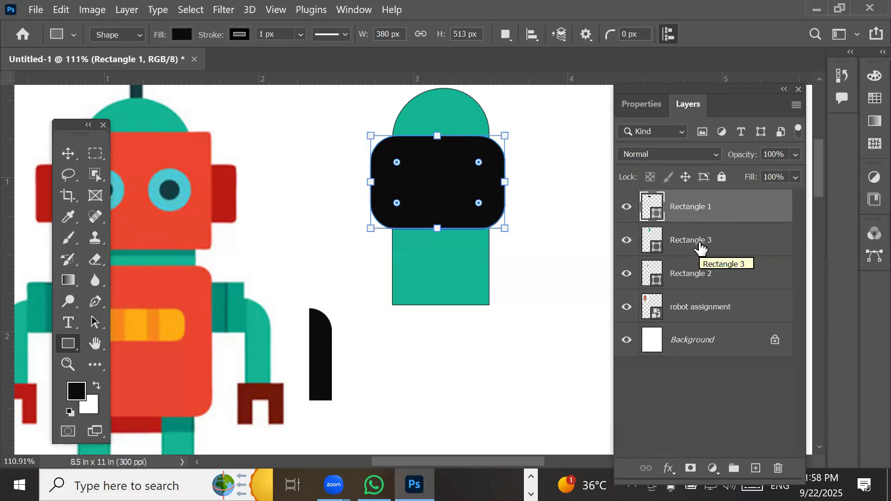
click(181, 37)
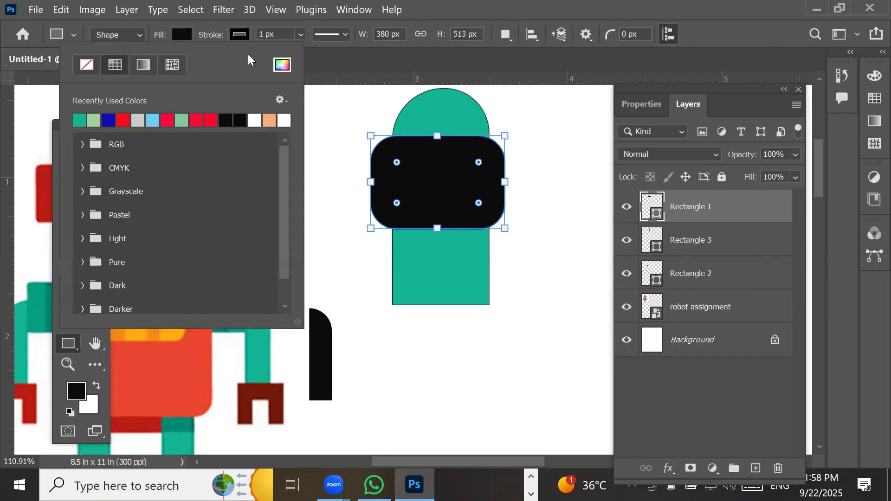
click(281, 66)
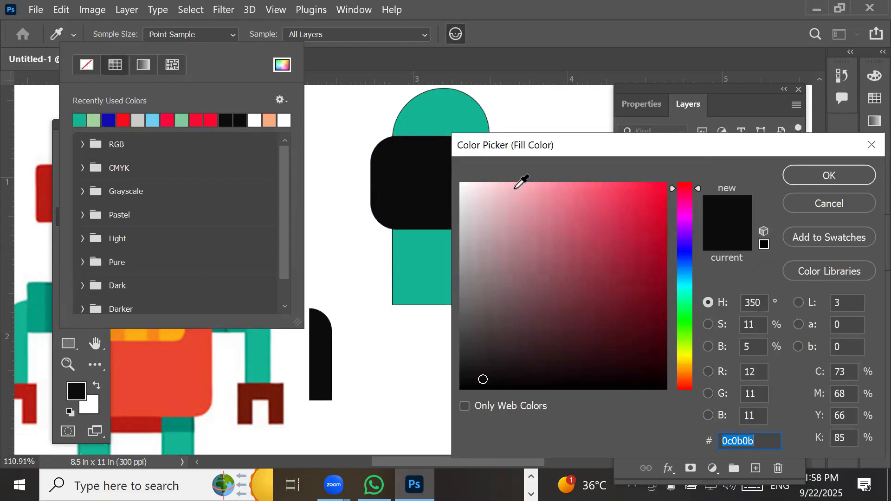
click(820, 205)
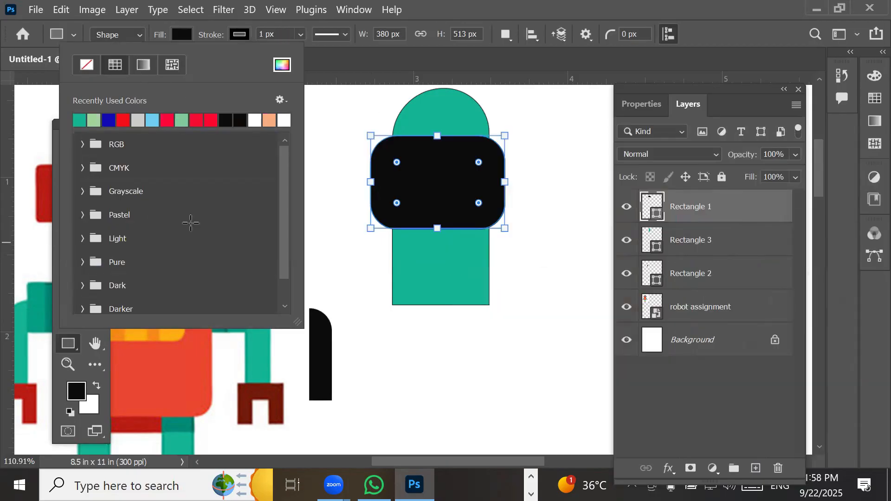
click(697, 202)
- Move the Layers panel clear of the shapes and fill Rectangle 1 with the orange-red sampled from the robot's head
key(space)
drag(372, 297, 525, 316)
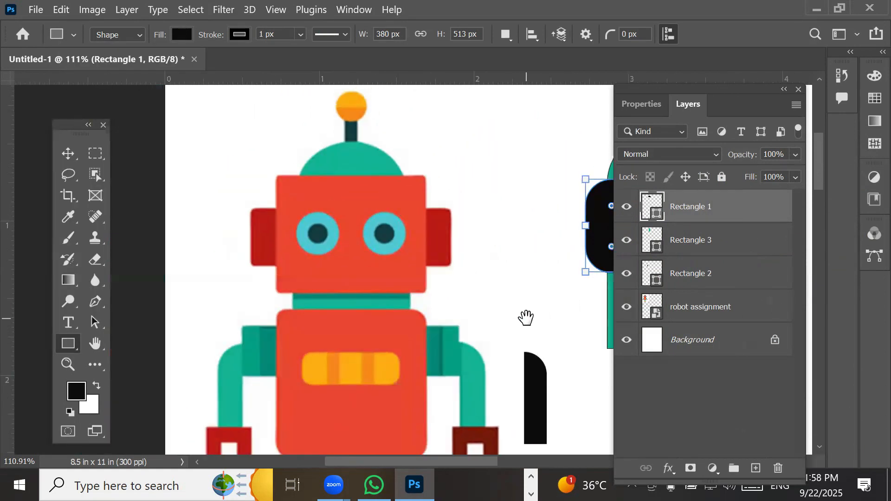
drag(690, 88, 797, 71)
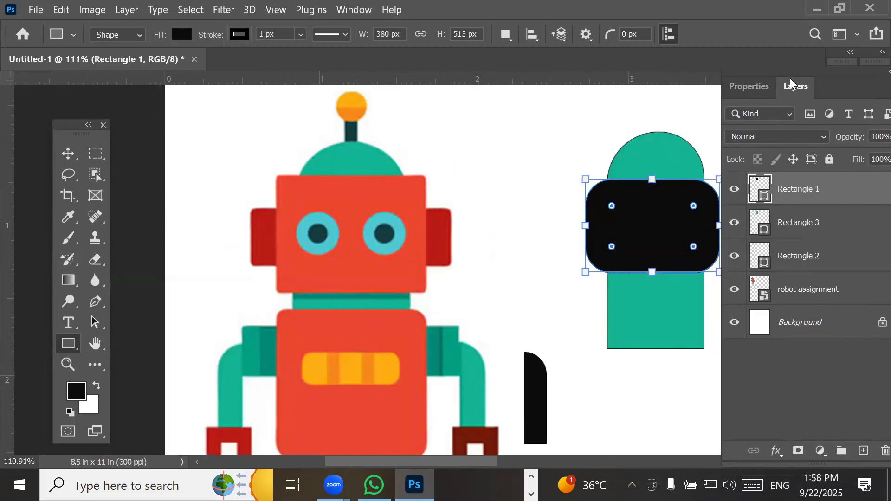
drag(405, 224, 466, 270)
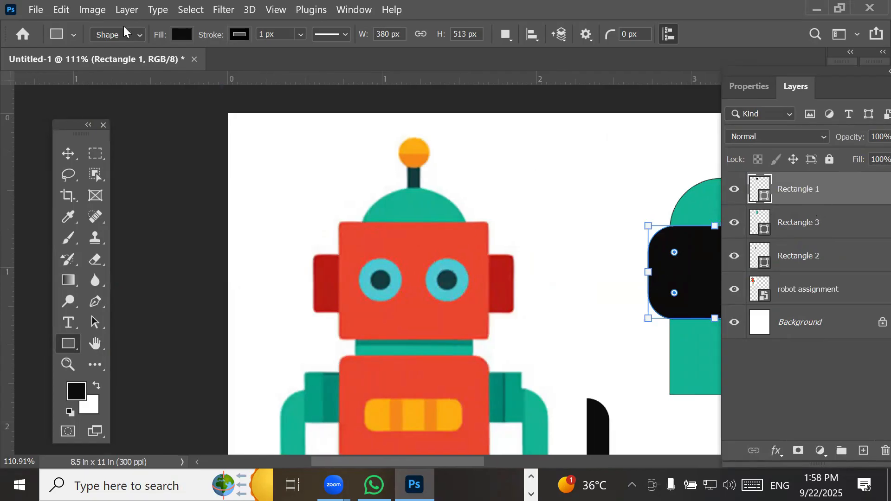
click(178, 35)
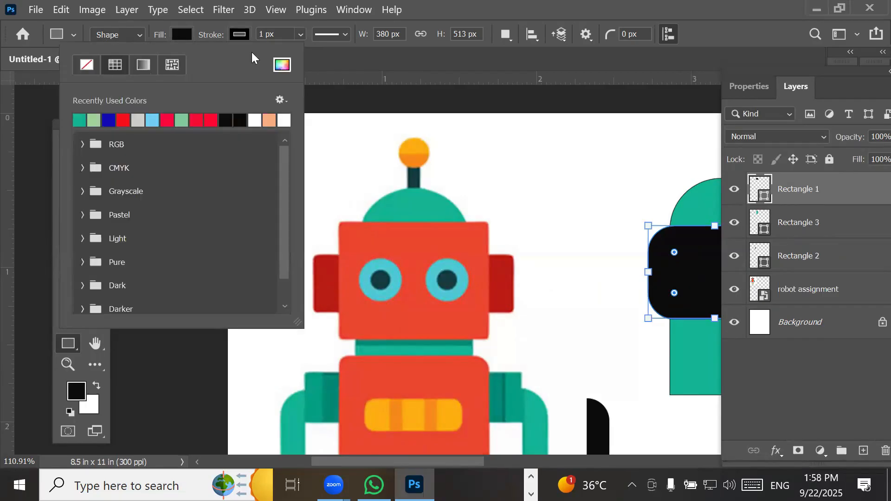
click(283, 65)
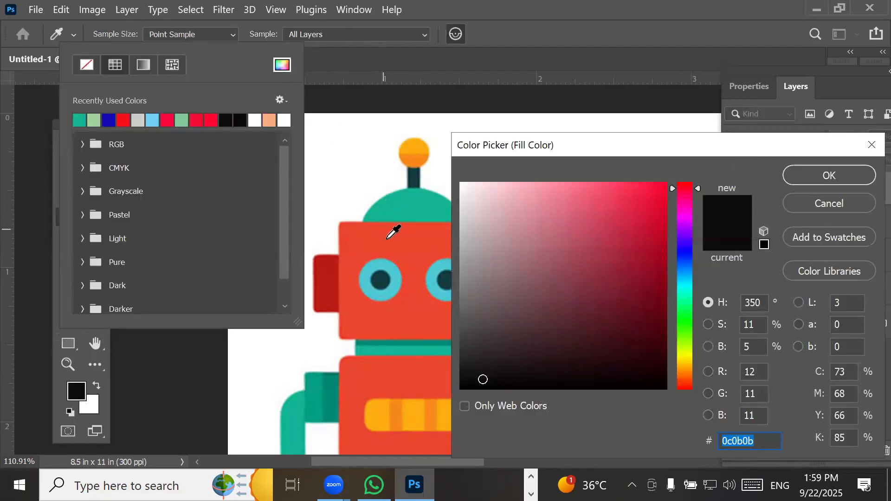
click(389, 237)
click(792, 172)
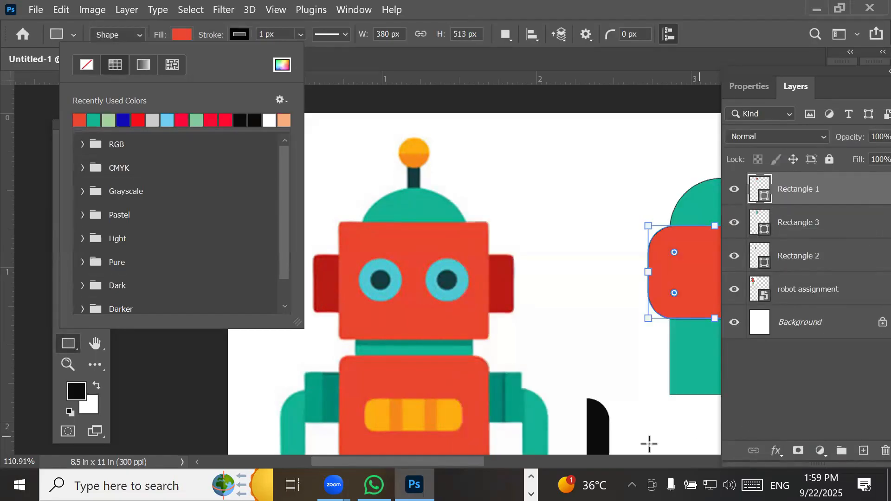
- Enlarge the orange-red rounded rectangle slightly about its center and move it up over the teal arched shape
drag(526, 392, 347, 375)
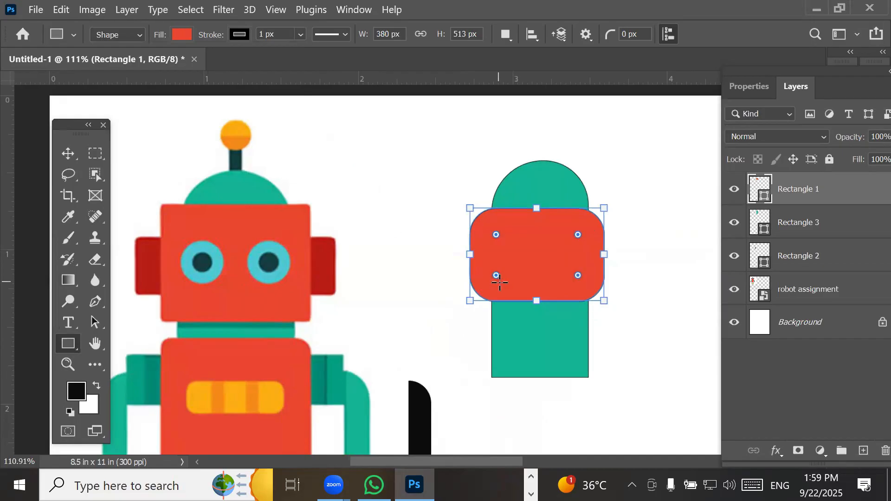
mouse_move(469, 301)
mouse_down()
mouse_move(457, 312)
mouse_move(483, 297)
mouse_move(457, 310)
mouse_up()
click(68, 153)
drag(554, 258, 563, 258)
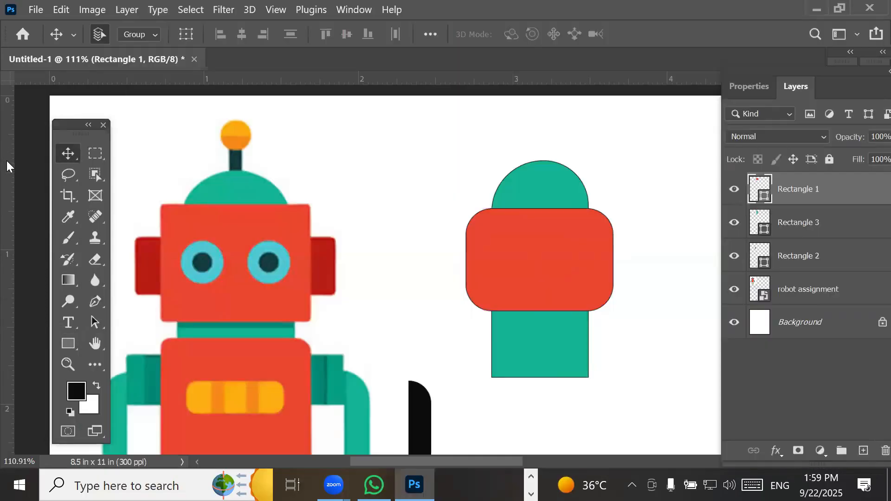
drag(503, 250, 505, 235)
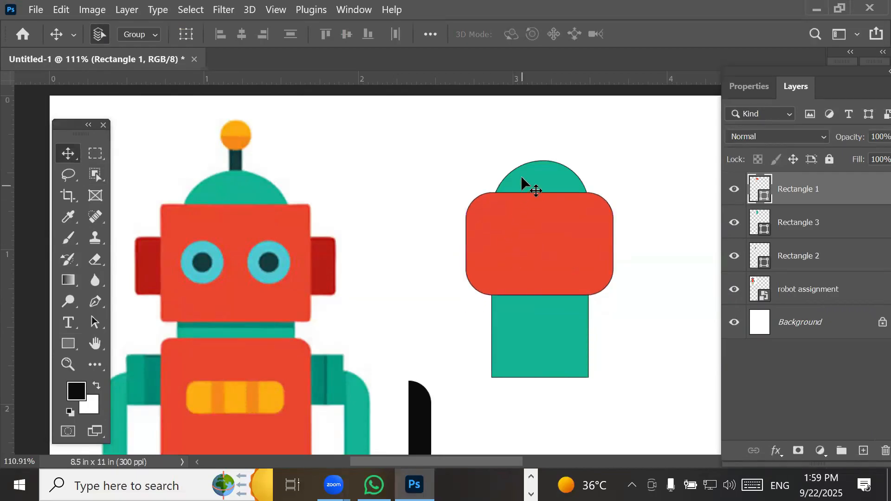
- Widen the Rectangle 3 arched shape symmetrically to about 112% of its width with Free Transform
click(783, 228)
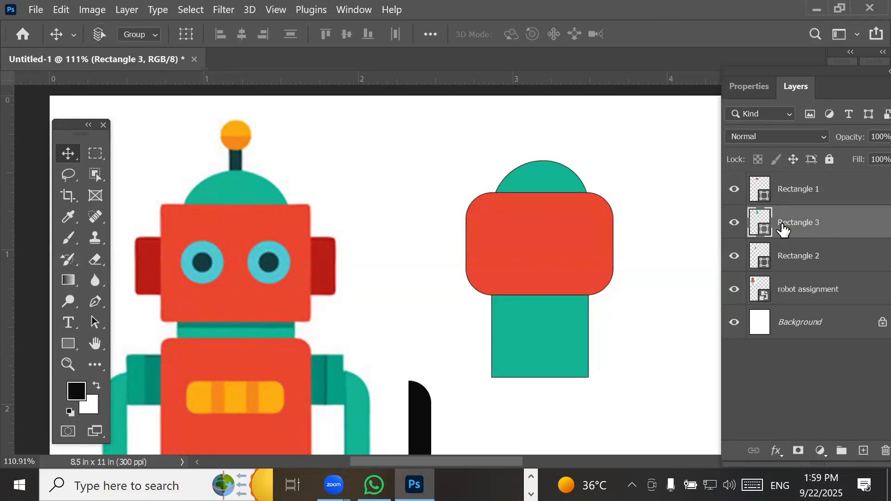
key(ctrl+t)
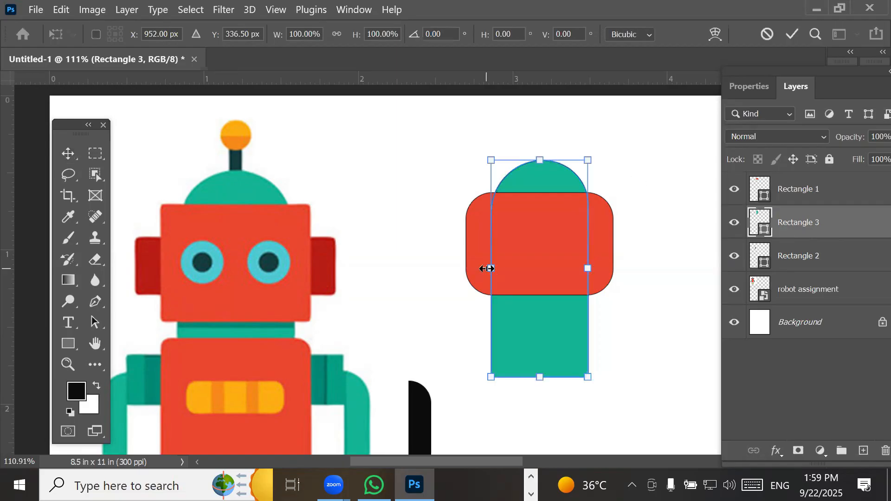
drag(487, 269, 405, 269)
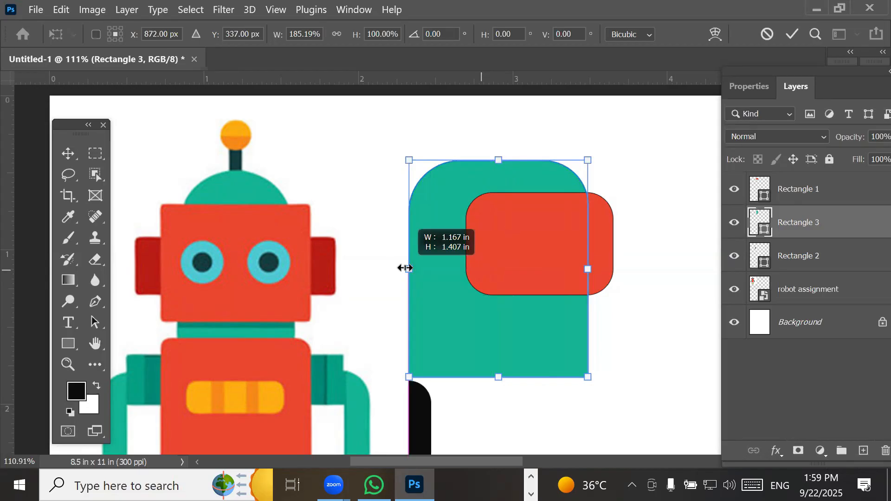
drag(405, 268, 482, 259)
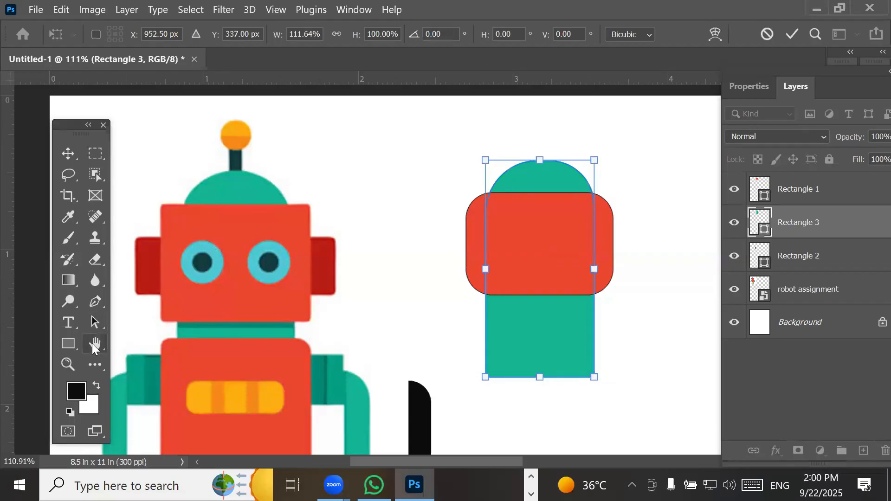
- Draw a circle about 0.31 in wide with the Ellipse tool in the blank area between the robot and the stacked shapes
click(69, 344)
right_click(70, 349)
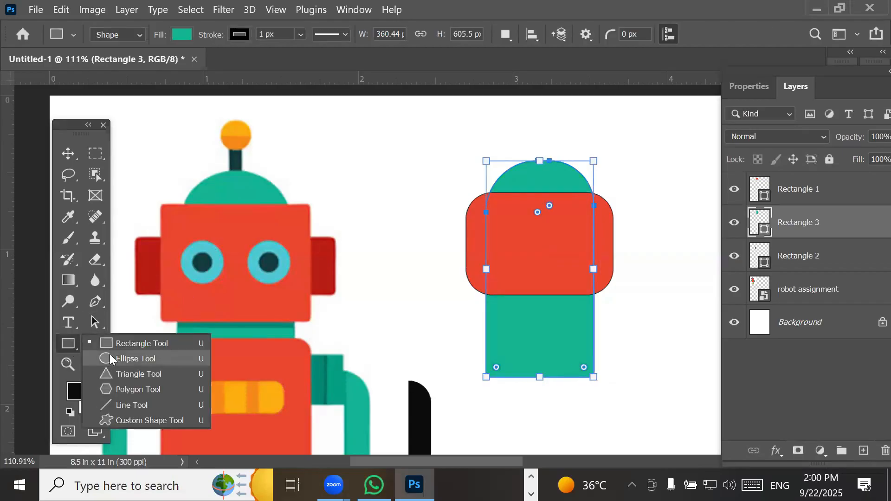
click(132, 358)
drag(358, 155, 408, 206)
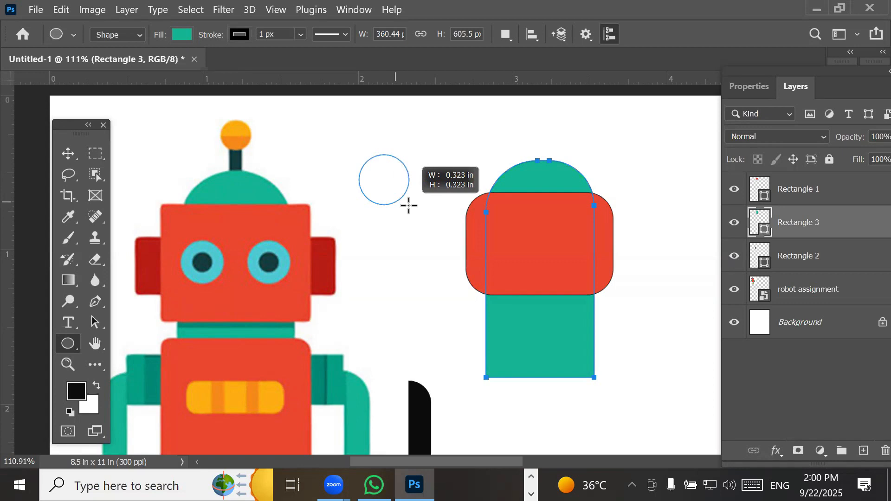
mouse_move(408, 206)
mouse_down()
mouse_move(396, 193)
mouse_move(424, 238)
mouse_move(406, 207)
mouse_up()
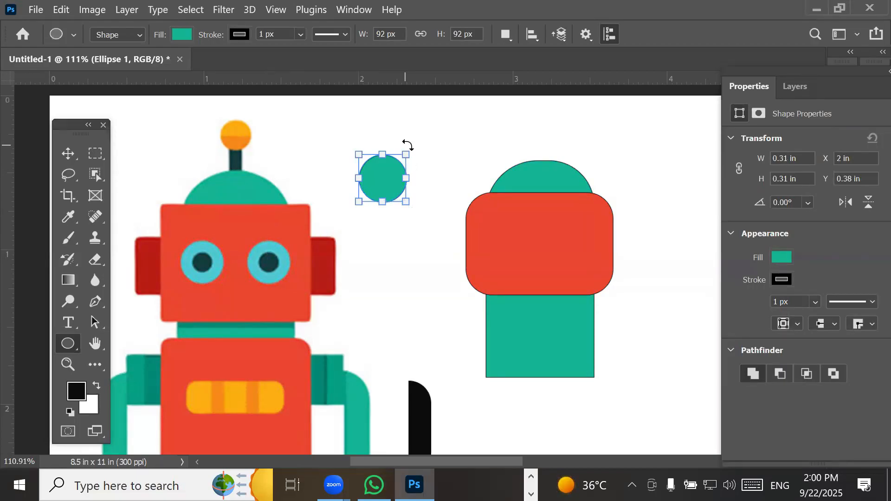
- Scale the new circle about its center to a diameter of about 0.26 in
drag(410, 150, 434, 152)
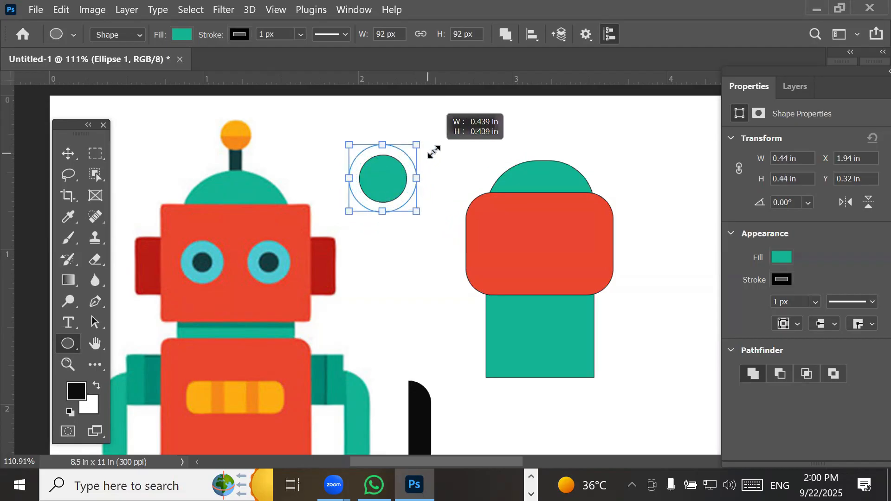
drag(448, 139, 424, 154)
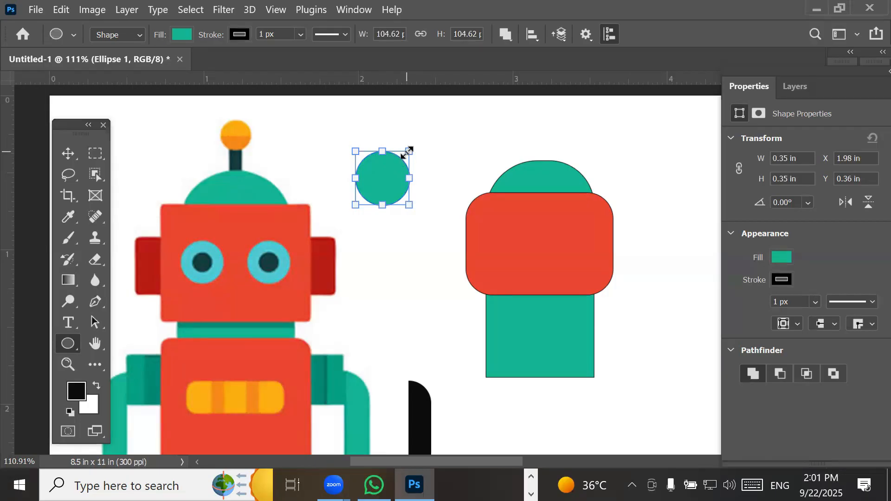
drag(407, 153, 401, 159)
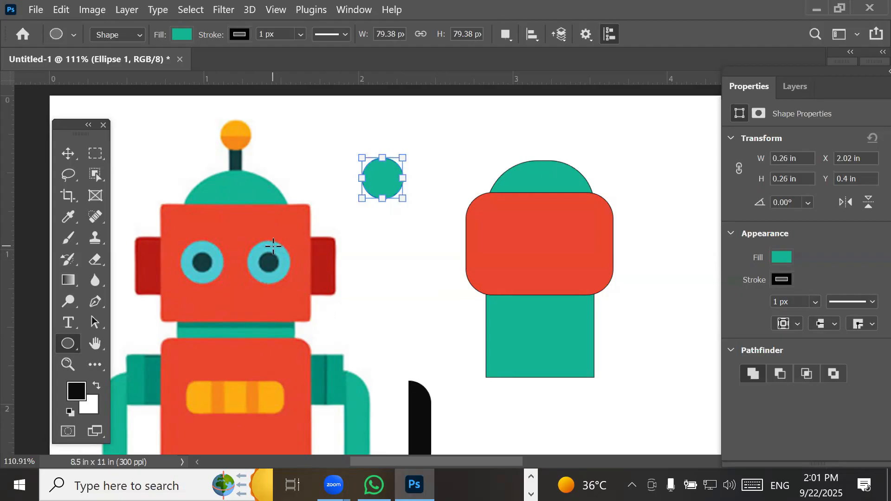
click(182, 35)
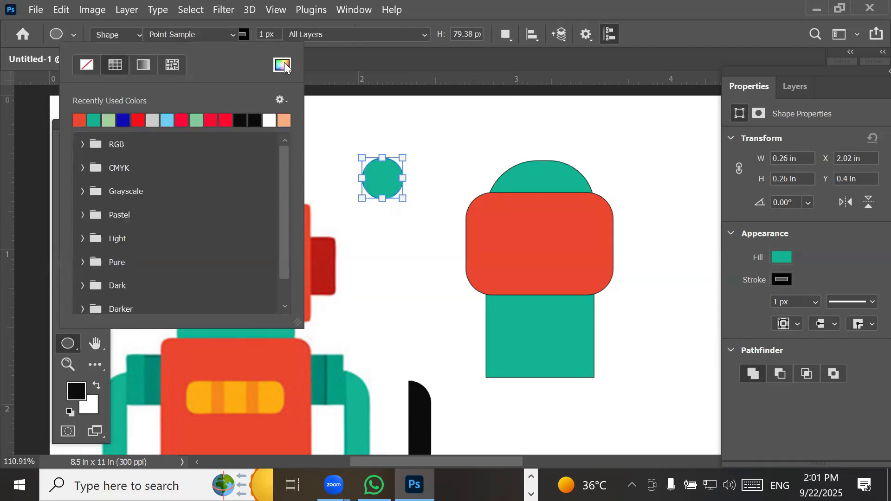
click(284, 65)
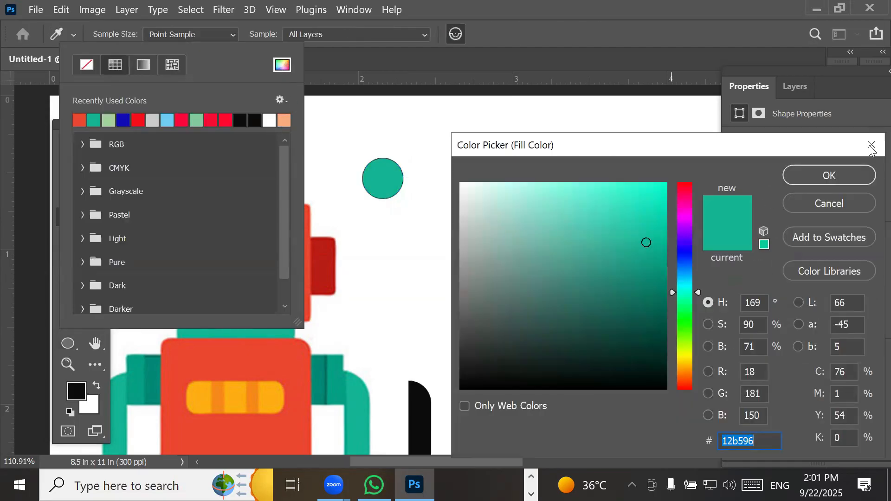
click(829, 204)
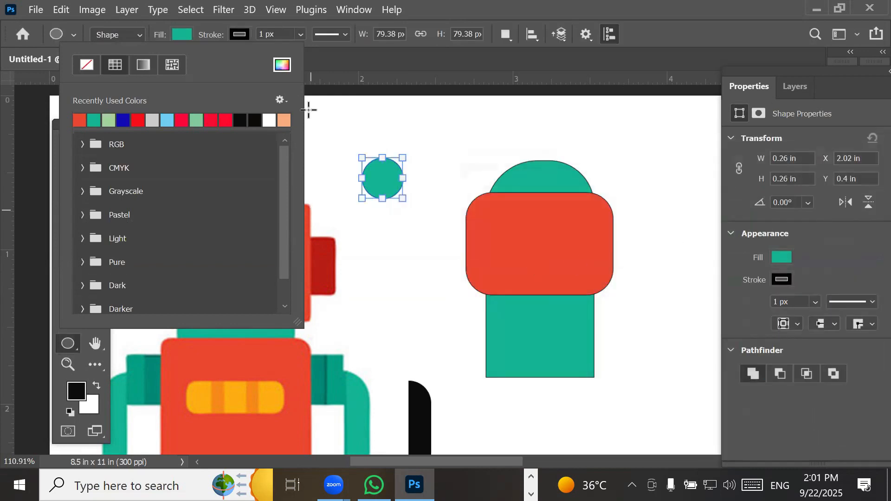
- Toggle the visibility of the Ellipse 1, Rectangle 2, Rectangle 3 and Rectangle 1 layers to check which shape each one holds
click(794, 93)
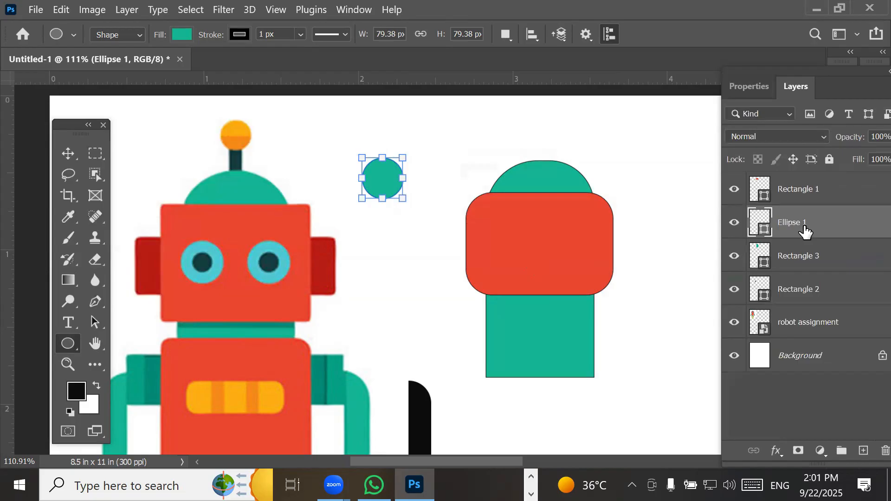
click(733, 227)
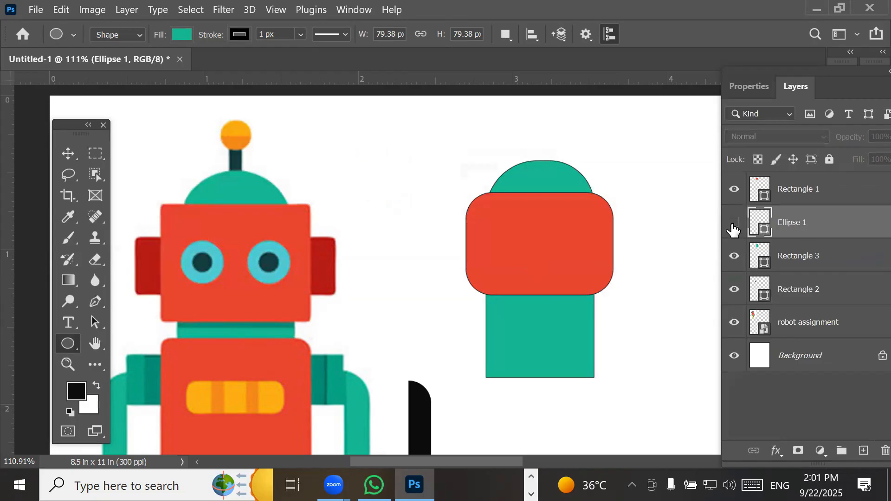
click(734, 226)
click(733, 226)
click(733, 227)
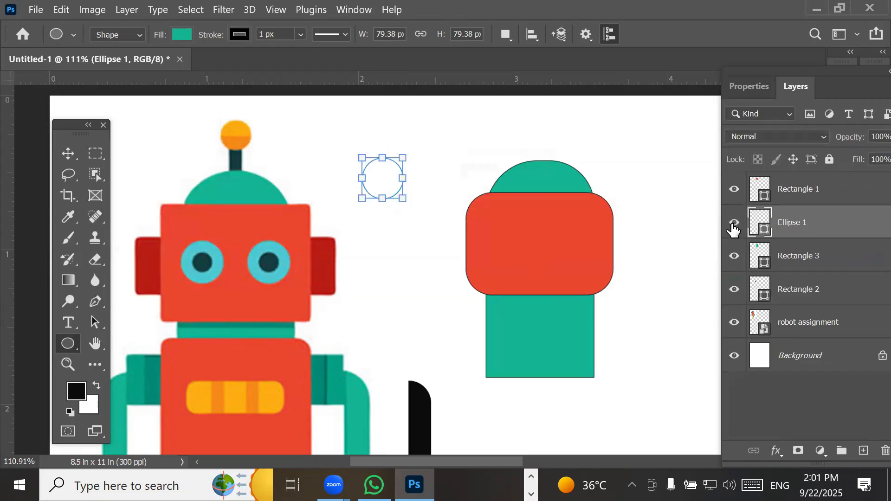
click(733, 227)
click(733, 227)
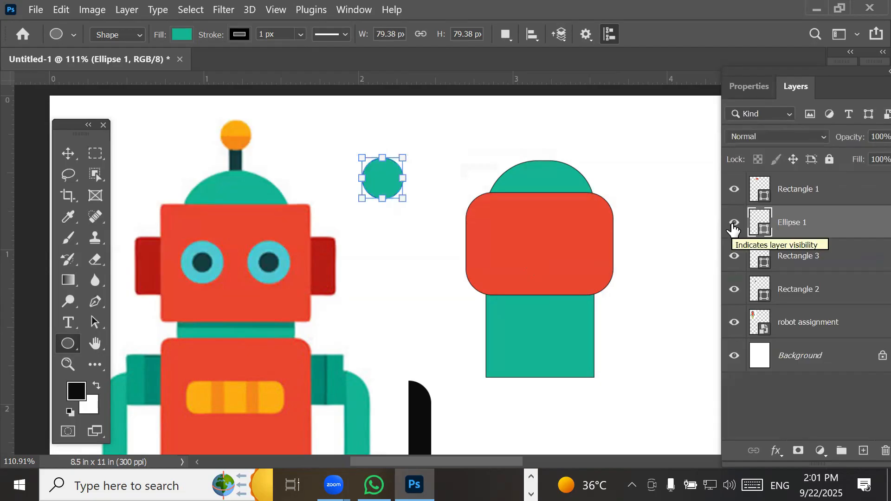
click(733, 291)
click(733, 292)
click(734, 292)
click(733, 292)
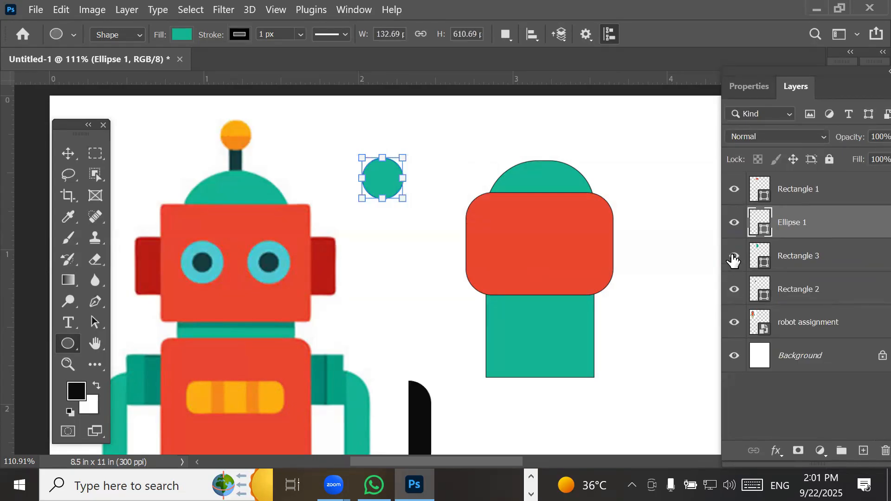
click(733, 256)
click(734, 256)
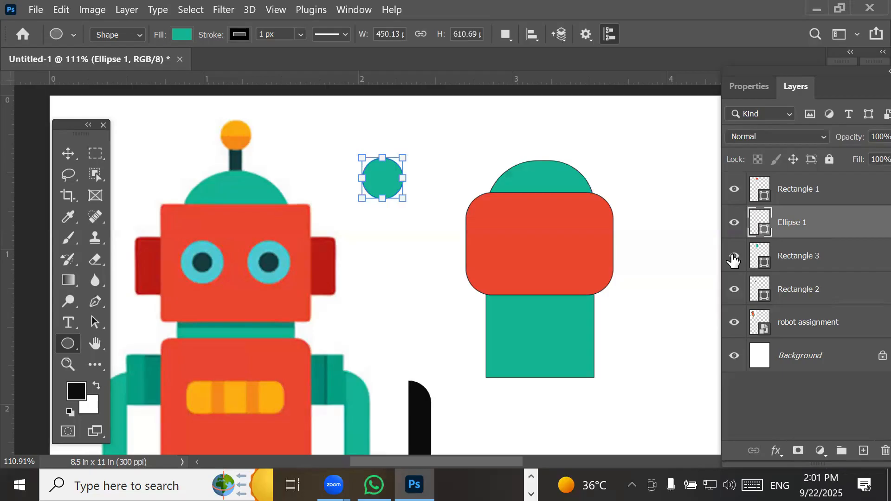
click(734, 223)
click(734, 223)
click(736, 189)
click(735, 189)
- Move the Rectangle 3 layer above Ellipse 1 and rename it Head
click(796, 256)
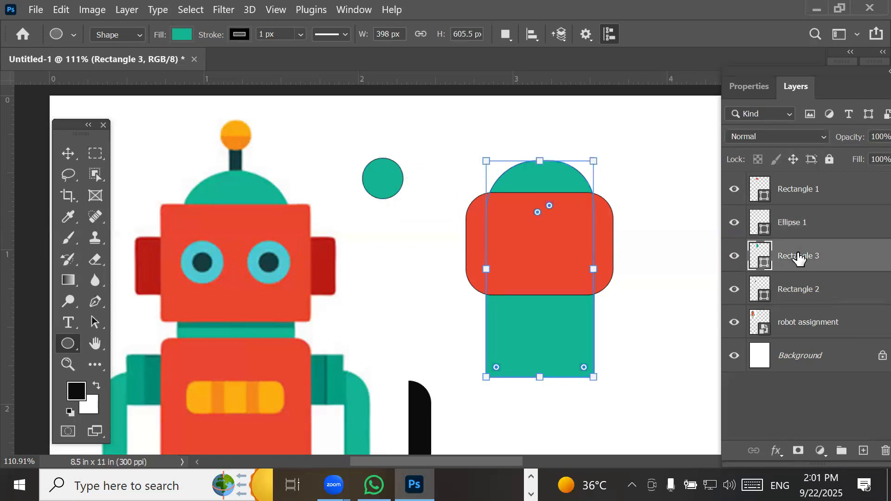
mouse_move(810, 257)
mouse_down()
mouse_move(803, 183)
mouse_move(766, 222)
mouse_move(798, 221)
mouse_move(810, 184)
mouse_move(792, 230)
mouse_move(795, 259)
mouse_up()
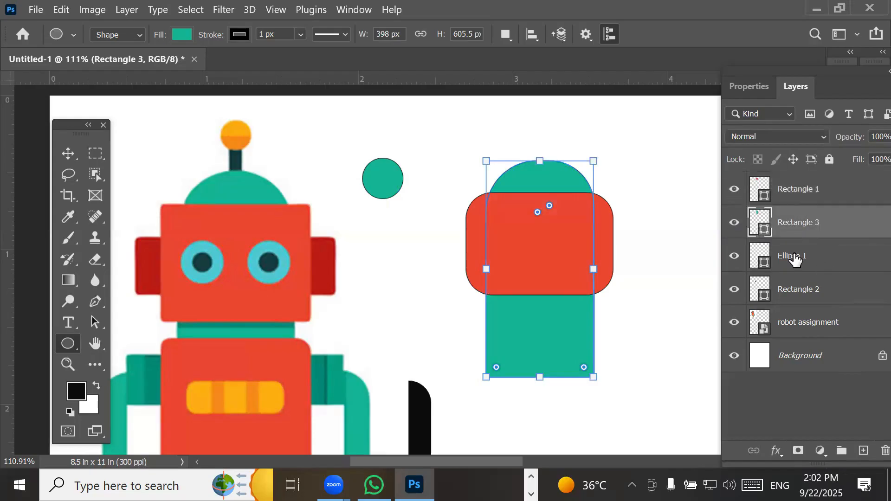
double_click(802, 226)
text(Head)
key(Return)
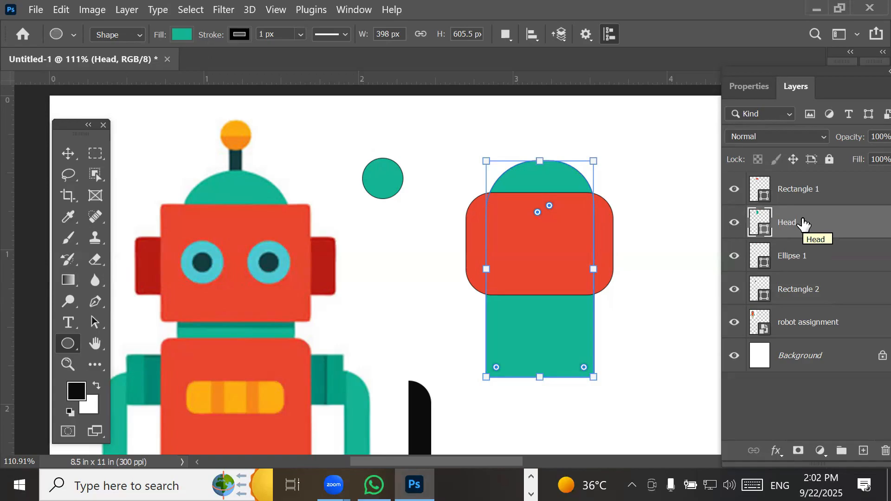
- Rename the Rectangle 1 layer as face
double_click(796, 188)
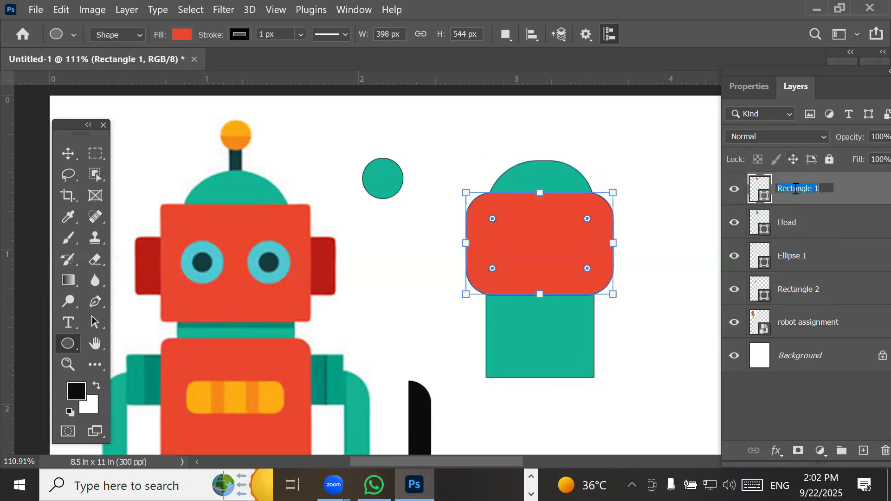
text(face)
key(Return)
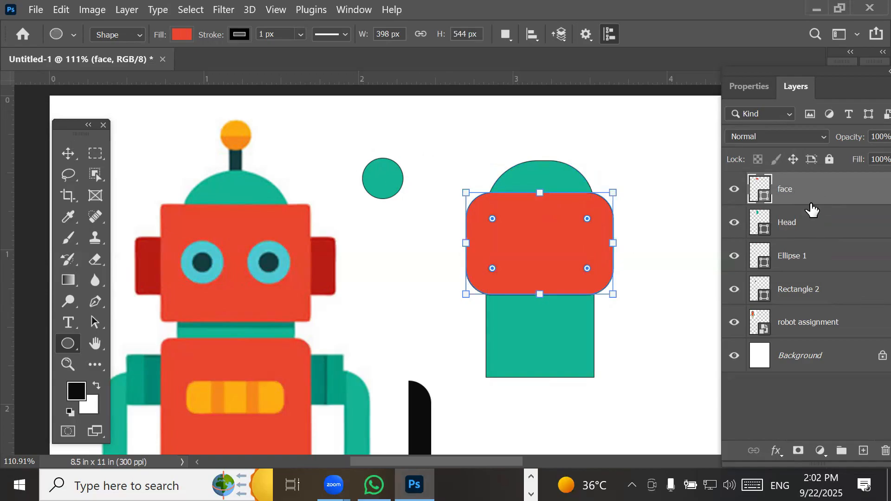
- Rename the Ellipse 1 layer as RigheEye
click(803, 261)
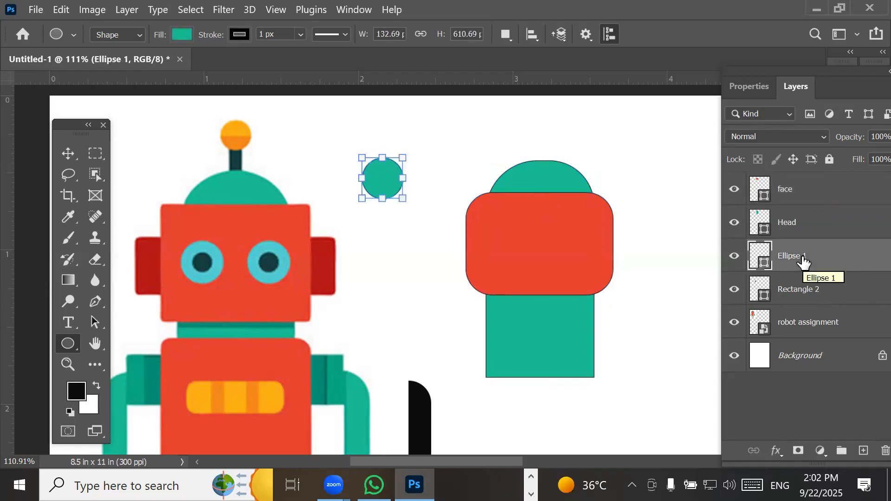
double_click(804, 258)
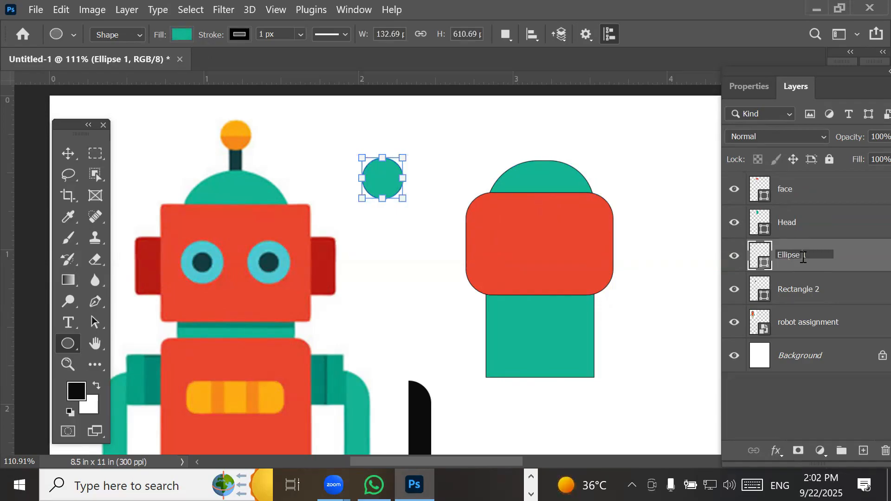
text(Righ)
key(BackSpace)
key(BackSpace)
key(BackSpace)
key(BackSpace)
key(BackSpace)
key(BackSpace)
key(BackSpace)
key(BackSpace)
key(BackSpace)
key(BackSpace)
key(BackSpace)
key(BackSpace)
text(RigheEye)
key(Return)
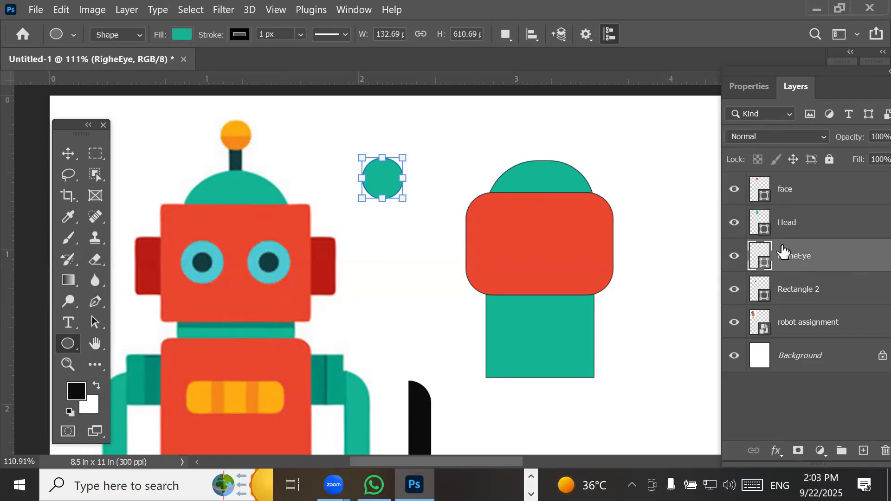
- Move the RigheEye layer above face at the top of the layer stack and keep it selected
drag(787, 262, 798, 186)
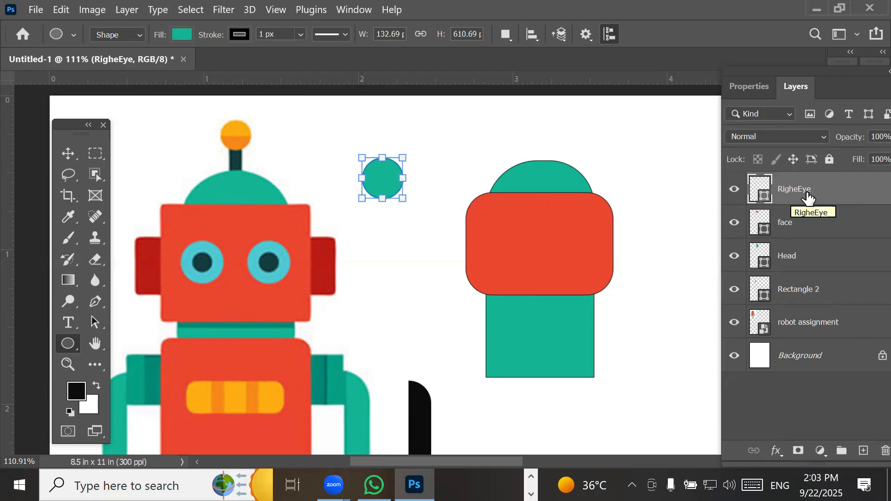
click(808, 226)
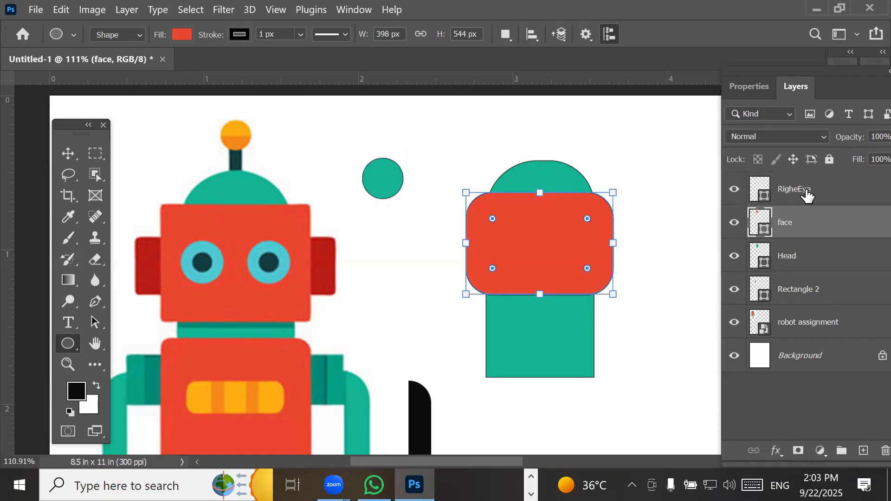
click(808, 195)
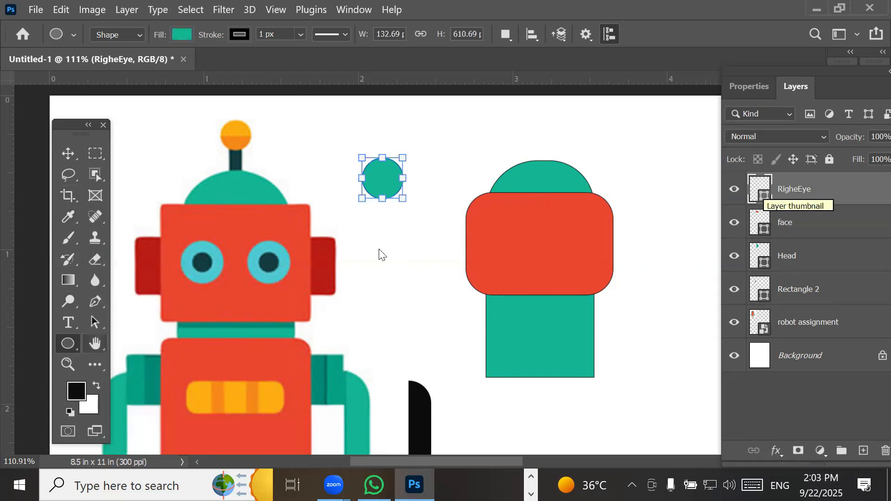
- Draw a small 27 by 27 px circle between the green circle and the red face, and fill it with black
mouse_move(420, 220)
mouse_down()
mouse_move(434, 238)
mouse_move(431, 231)
mouse_up()
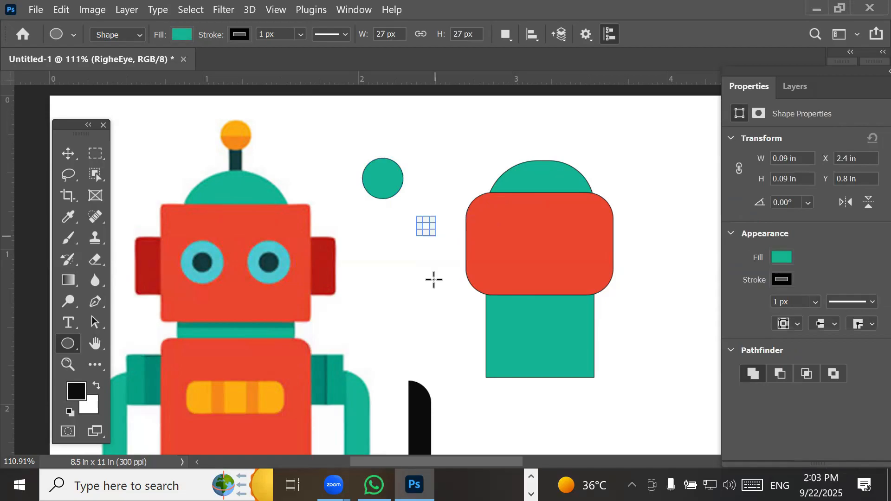
click(185, 34)
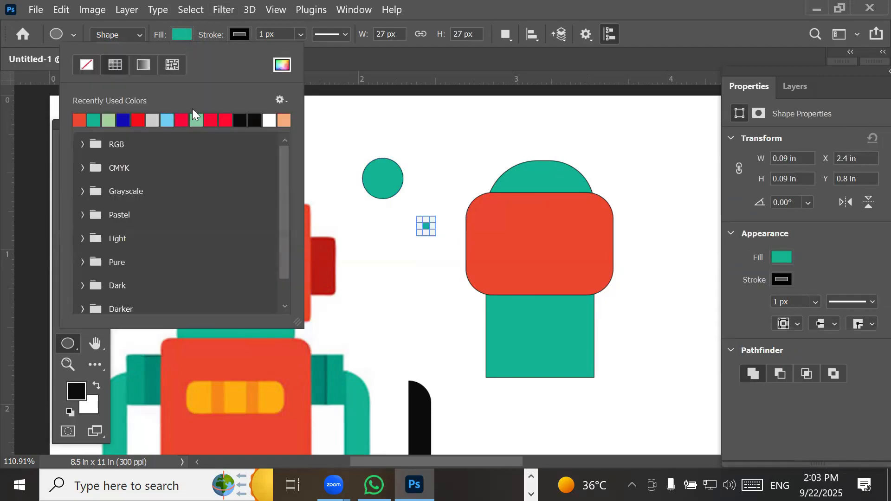
click(240, 119)
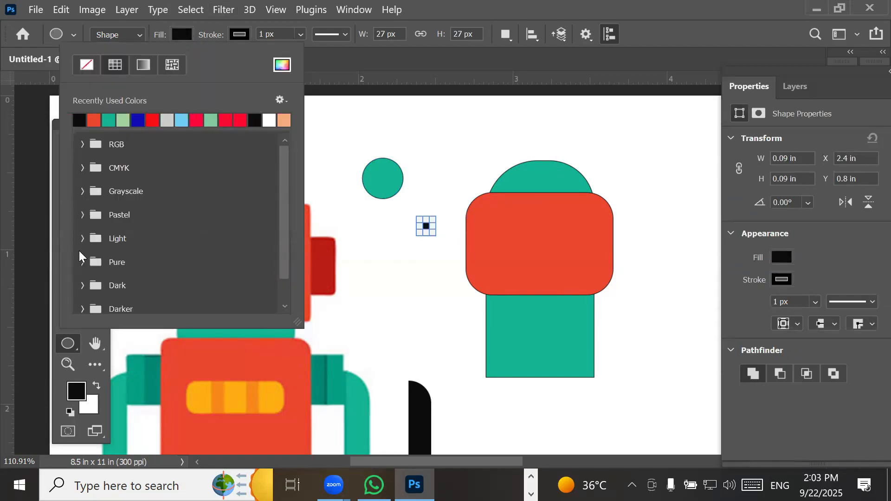
click(55, 266)
click(60, 258)
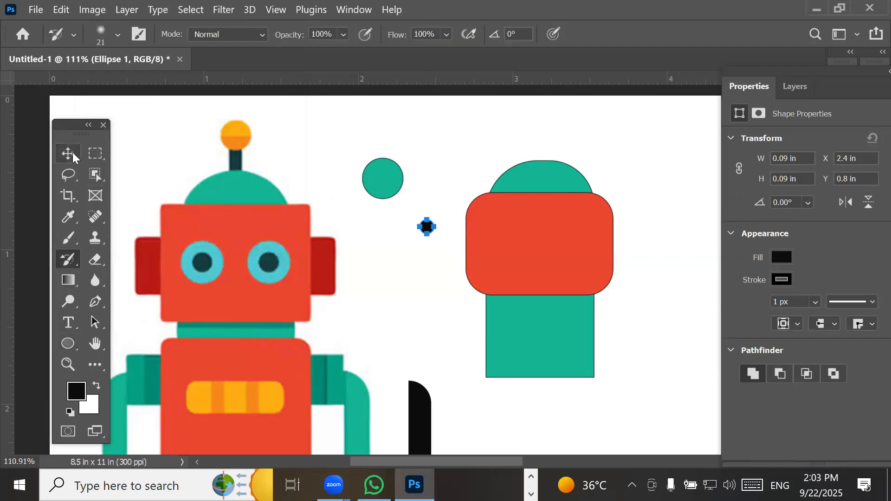
- Move the small black circle onto the centre of the green eye circle
click(73, 156)
scroll(438, 241, up, 1)
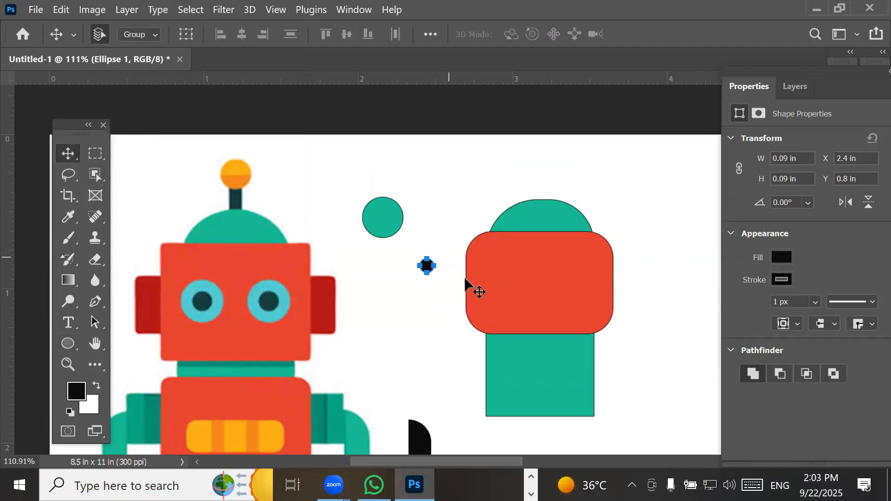
scroll(465, 279, up, 4)
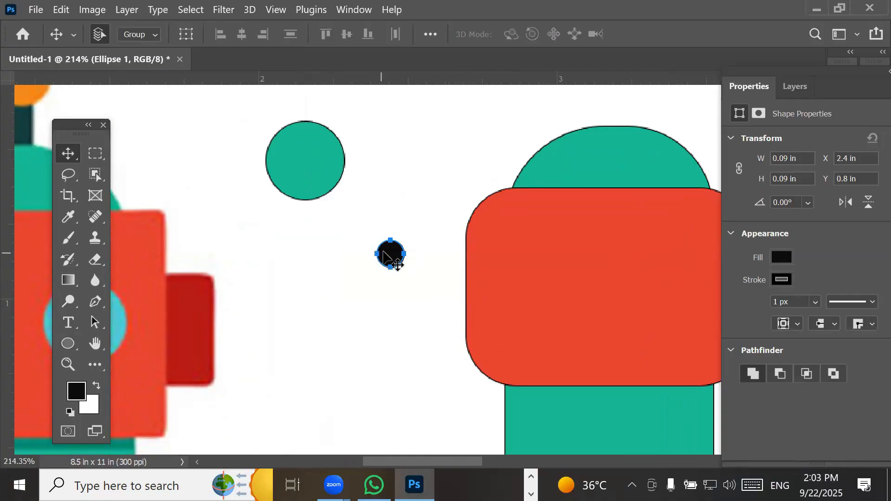
drag(381, 251, 305, 182)
drag(306, 172, 307, 166)
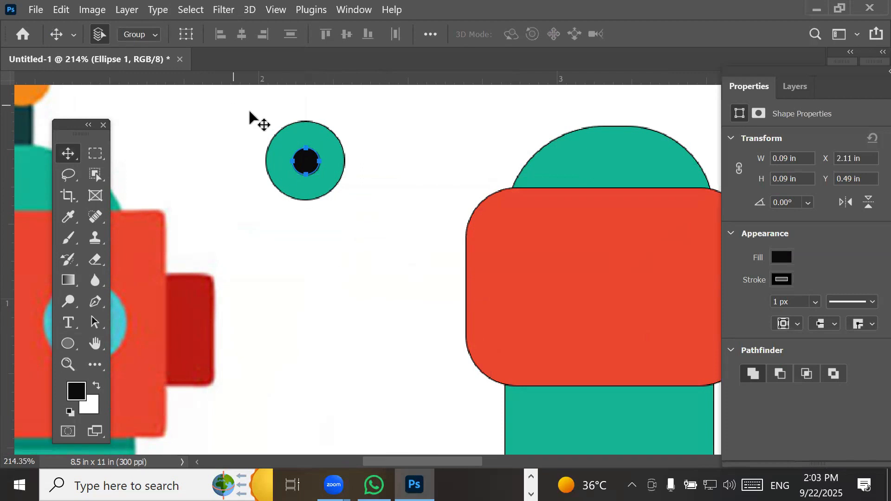
- Rename the Ellipse 1 layer as Rratina
click(808, 87)
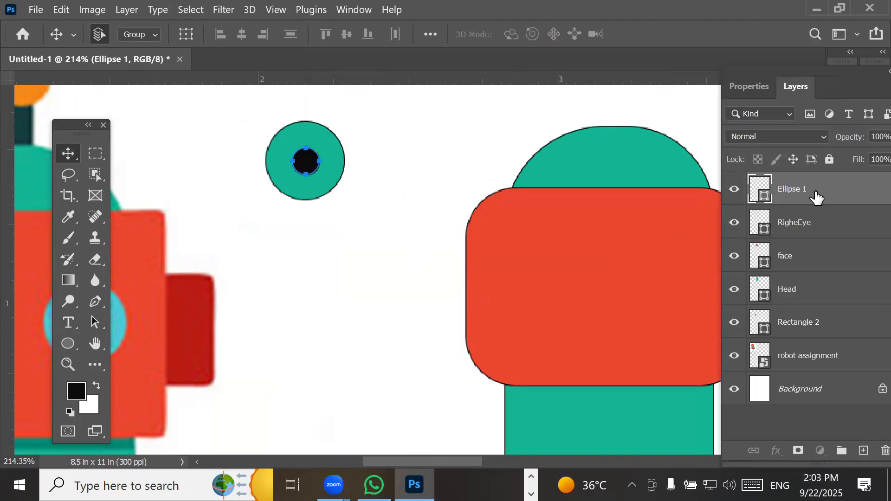
double_click(798, 188)
text(Rratina)
key(Return)
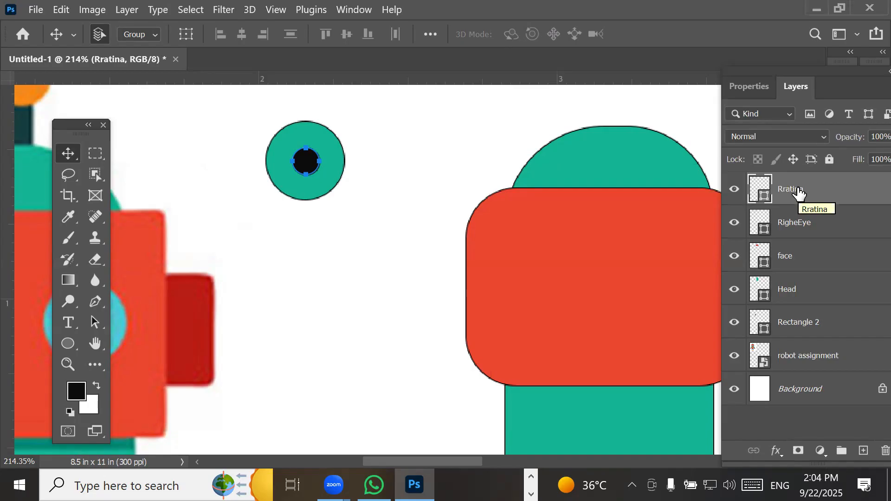
- Group the Rratina and RigheEye layers and name the group Right Eye
shift+click(806, 226)
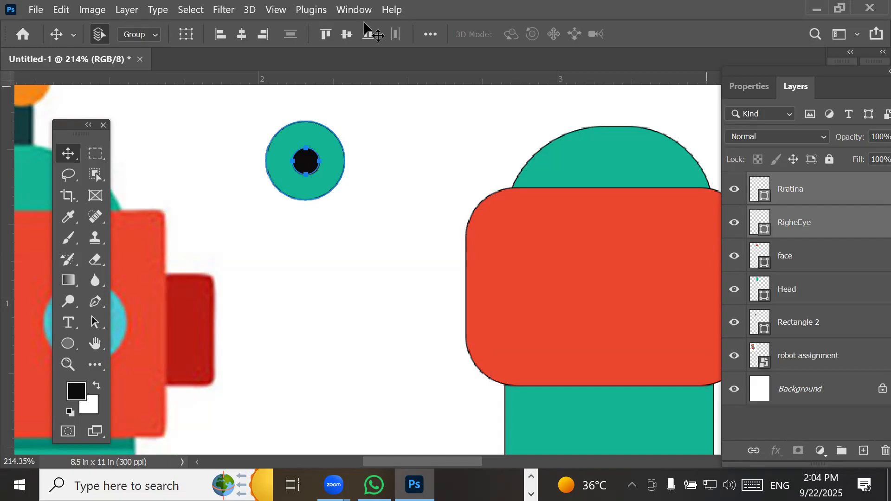
click(121, 9)
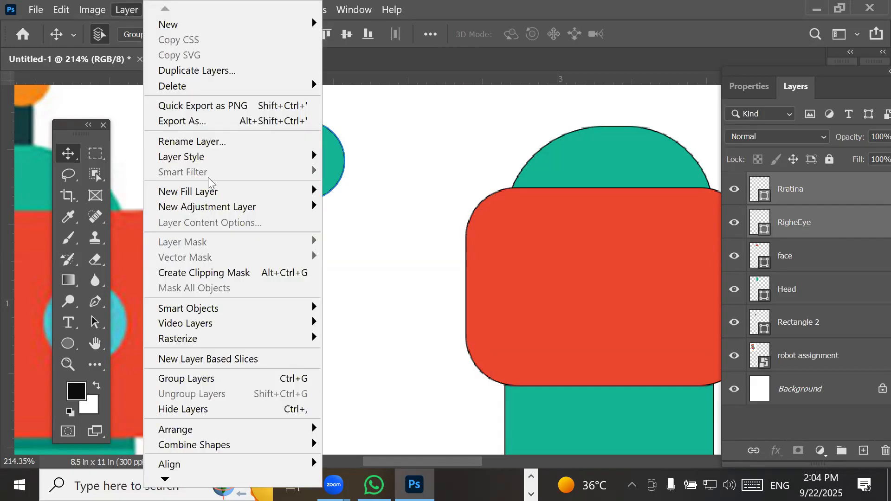
mouse_move(249, 331)
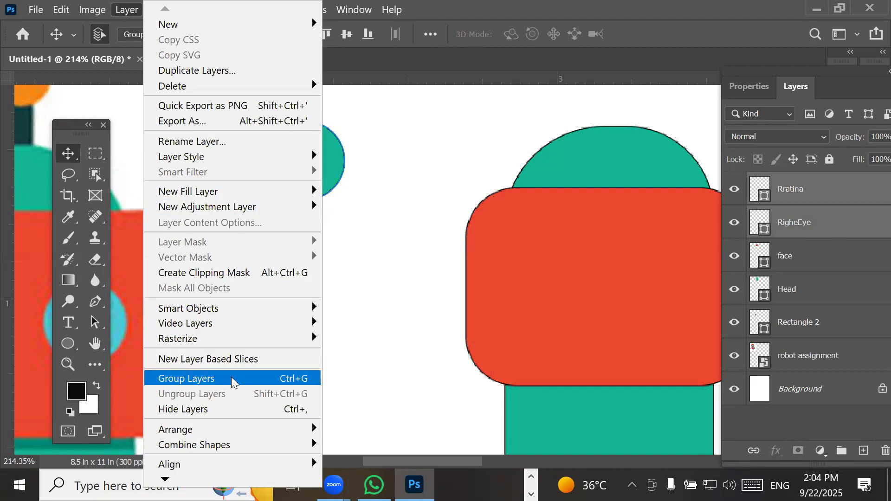
click(232, 378)
double_click(787, 183)
text(Right Eye)
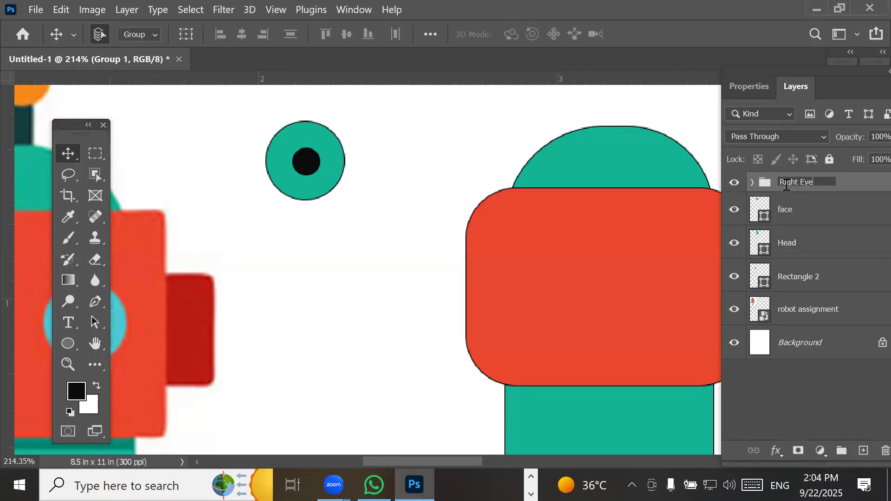
key(Return)
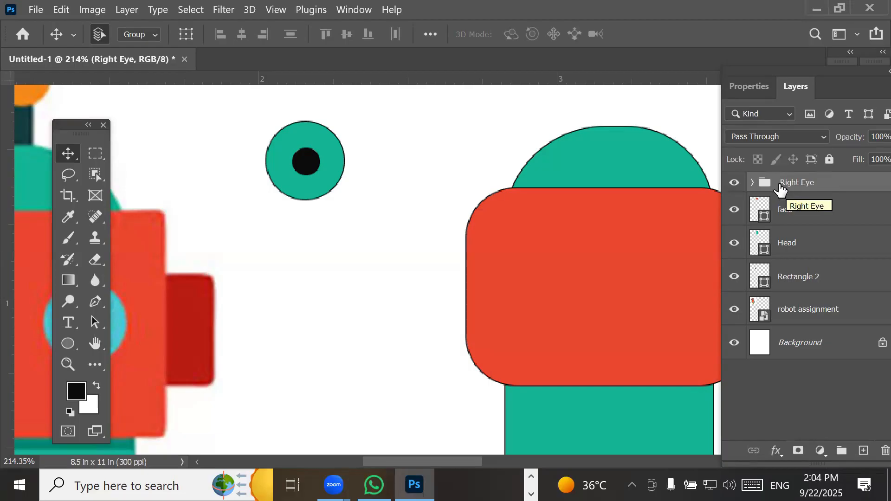
- Expand and collapse the Right Eye group to review its contents, and toggle the whole group's visibility
click(752, 183)
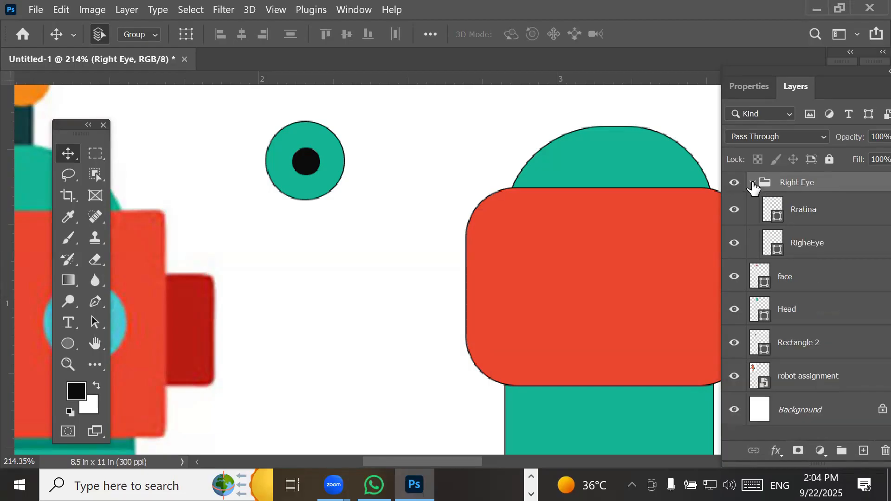
click(752, 182)
click(753, 182)
click(752, 183)
click(735, 183)
click(734, 183)
click(734, 183)
click(734, 183)
click(734, 182)
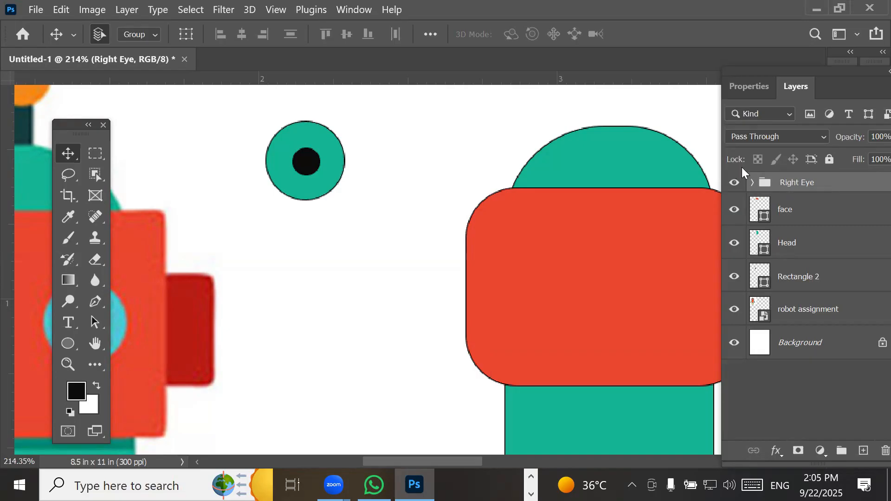
- Check the Rratina and RigheEye layers inside the Right Eye group by toggling each one's visibility, and collapse the group
click(753, 183)
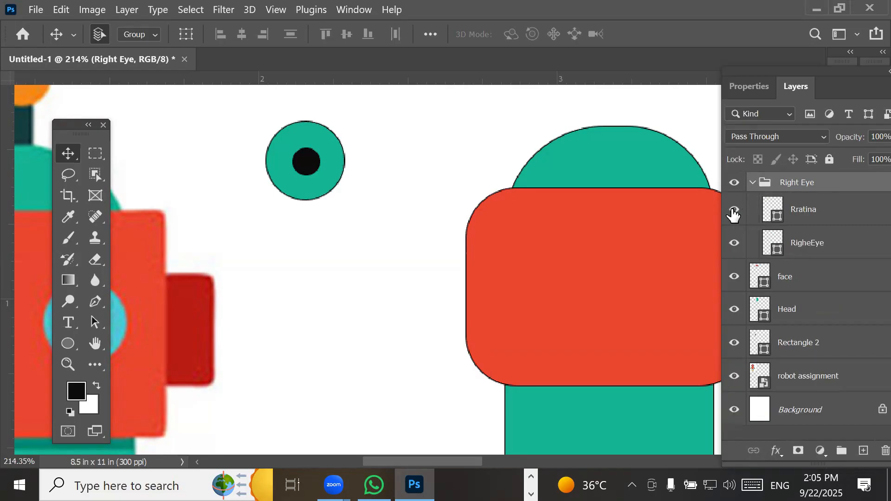
click(734, 209)
click(734, 209)
click(732, 242)
click(734, 243)
click(734, 243)
click(734, 242)
click(753, 183)
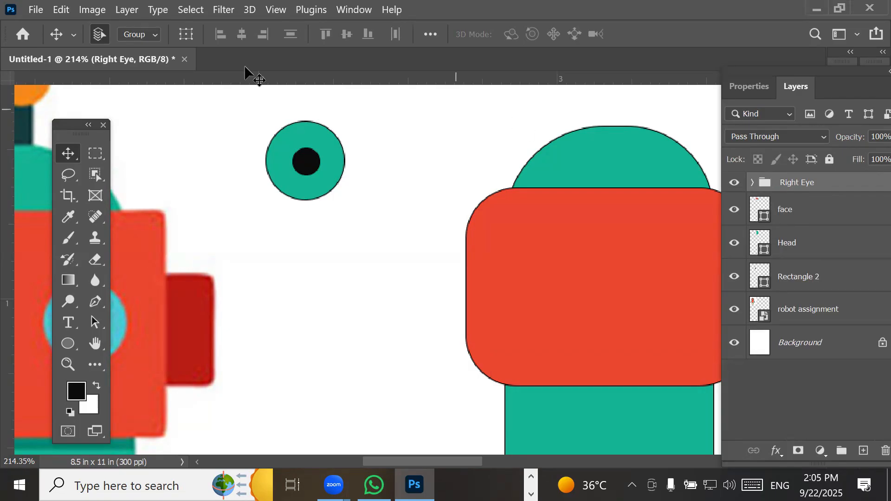
- Duplicate the Right Eye group
click(60, 10)
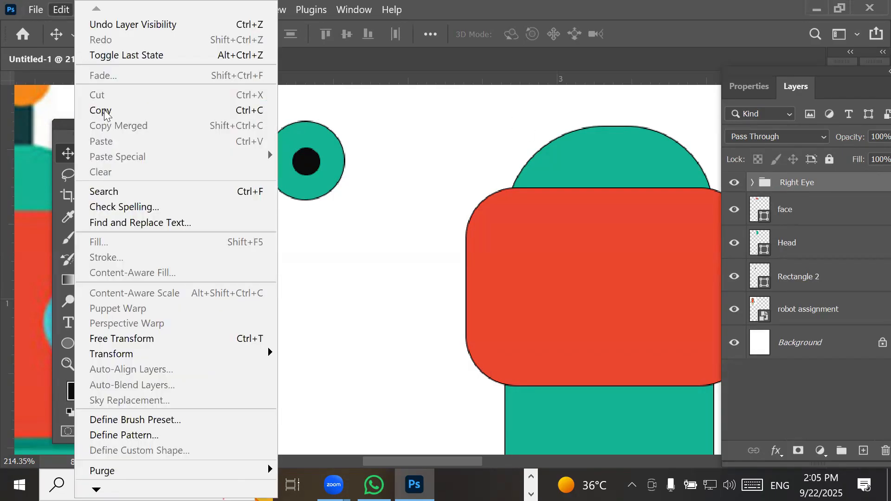
click(67, 15)
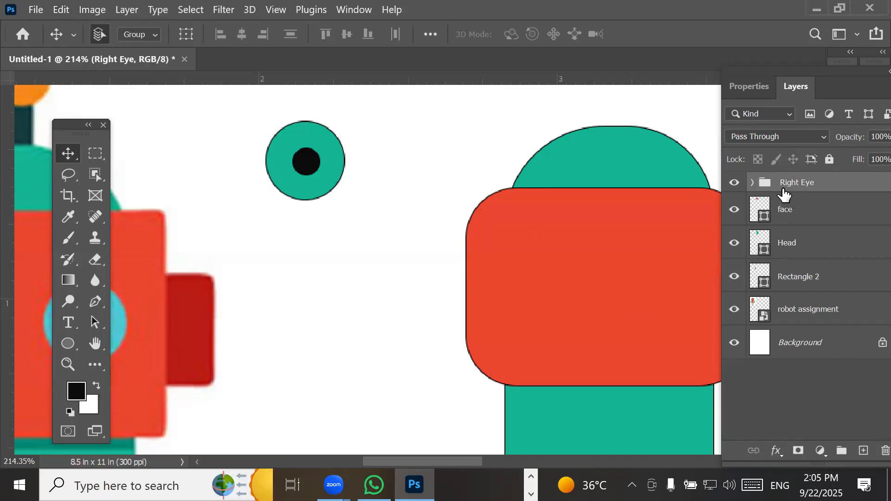
drag(783, 186, 867, 444)
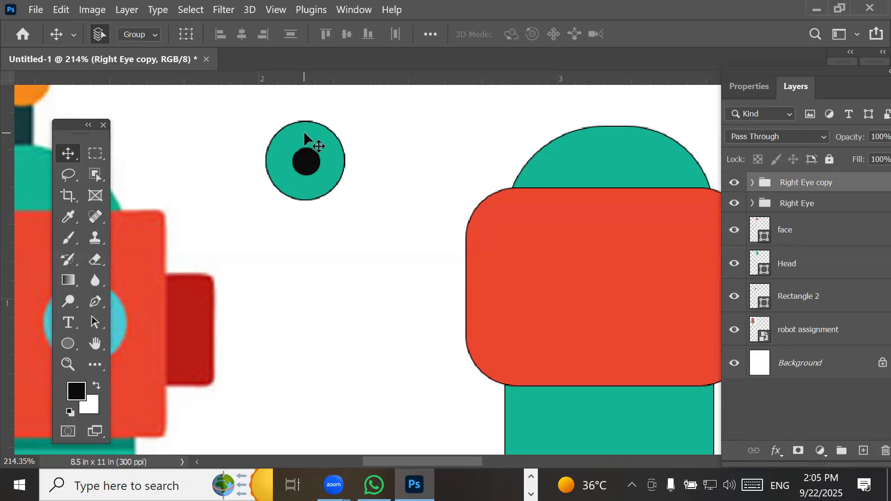
- Keep the Move tool's auto-select set to Group and move the duplicated eye straight down below the original
click(158, 32)
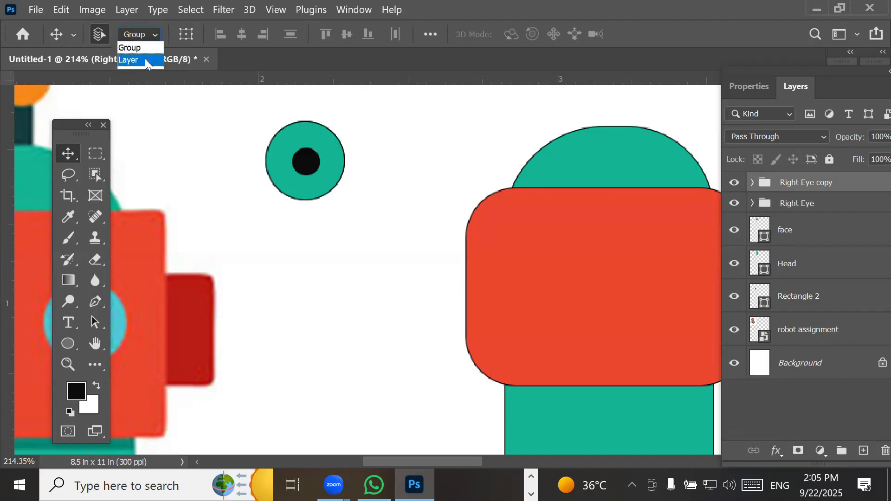
click(146, 48)
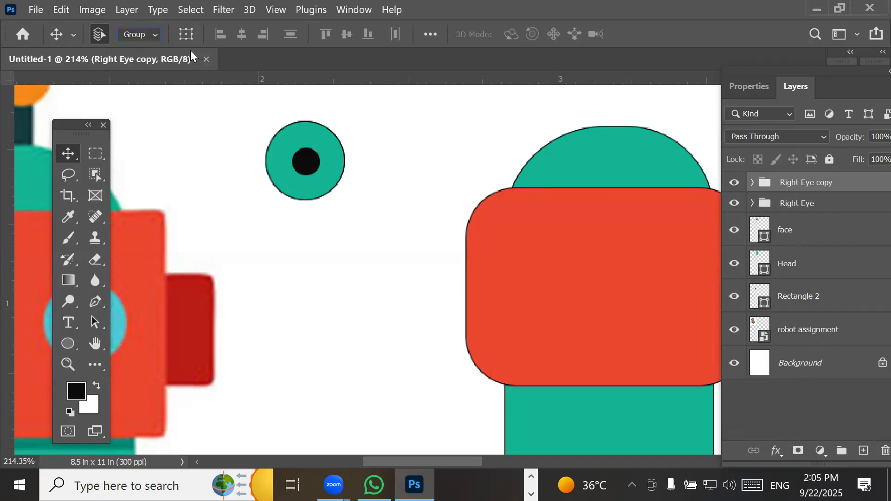
click(150, 37)
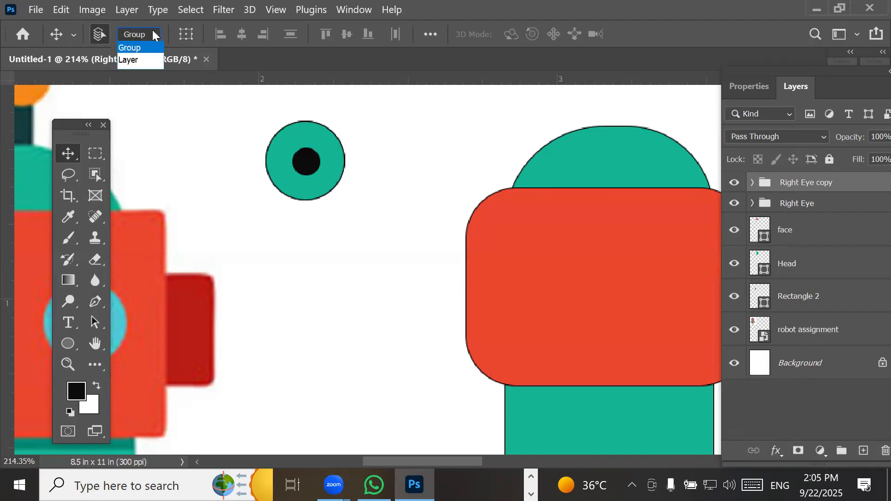
click(155, 35)
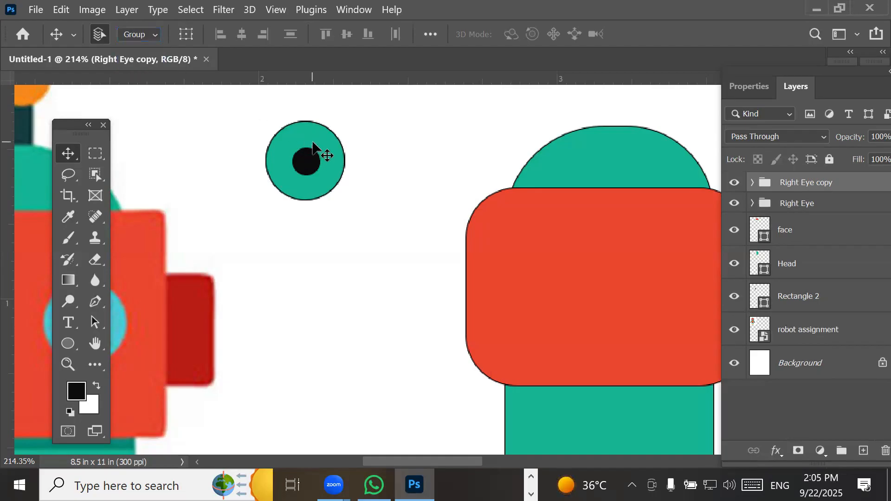
drag(313, 149, 313, 263)
drag(344, 339, 345, 340)
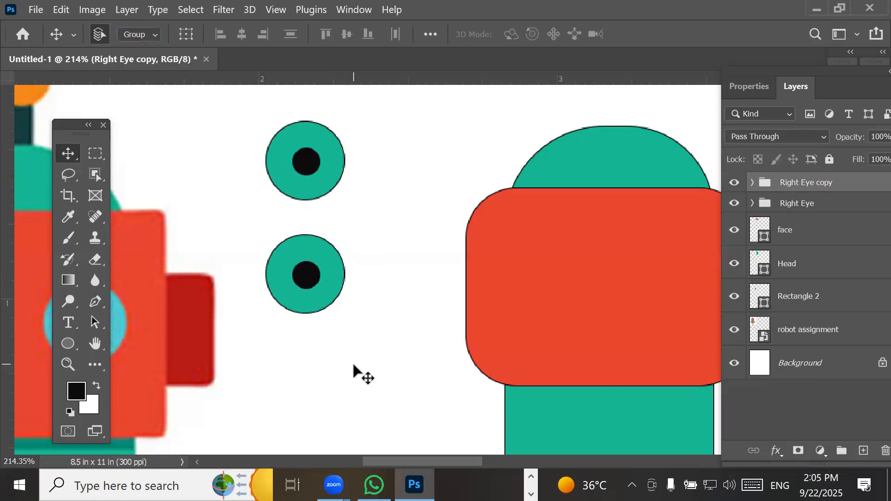
- Shift the Right Eye group slightly to the right and move the Right Eye copy group a little further down
click(800, 207)
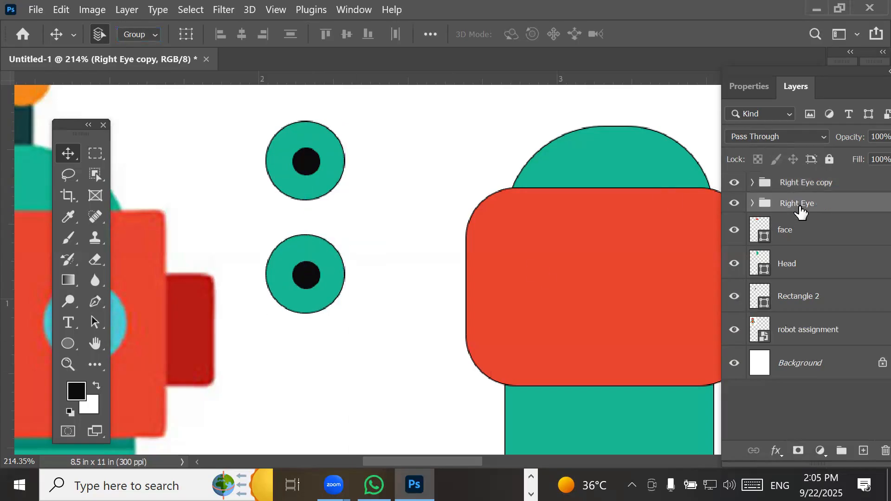
mouse_move(326, 153)
mouse_down()
mouse_move(429, 145)
mouse_move(337, 152)
mouse_up()
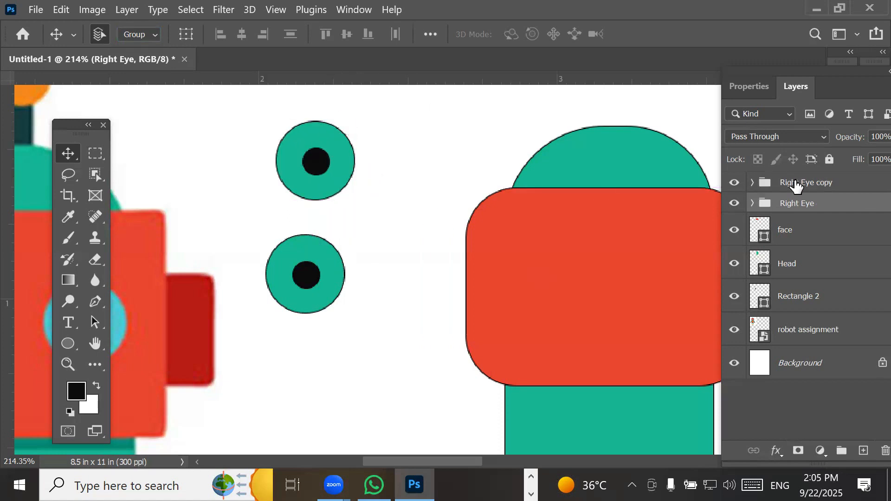
click(788, 183)
mouse_move(323, 265)
mouse_down()
mouse_move(367, 258)
mouse_move(345, 241)
mouse_move(309, 262)
mouse_move(313, 276)
mouse_move(325, 274)
mouse_up()
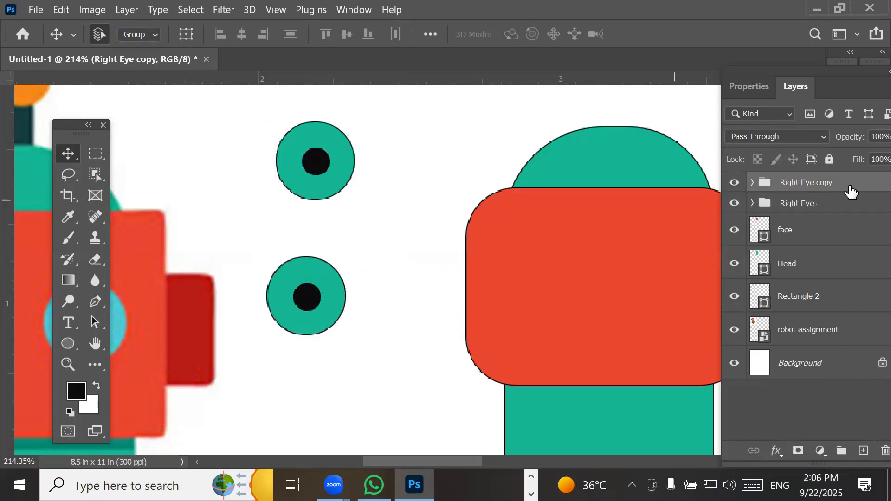
- Rename the Right Eye copy group as Left Eye
click(811, 210)
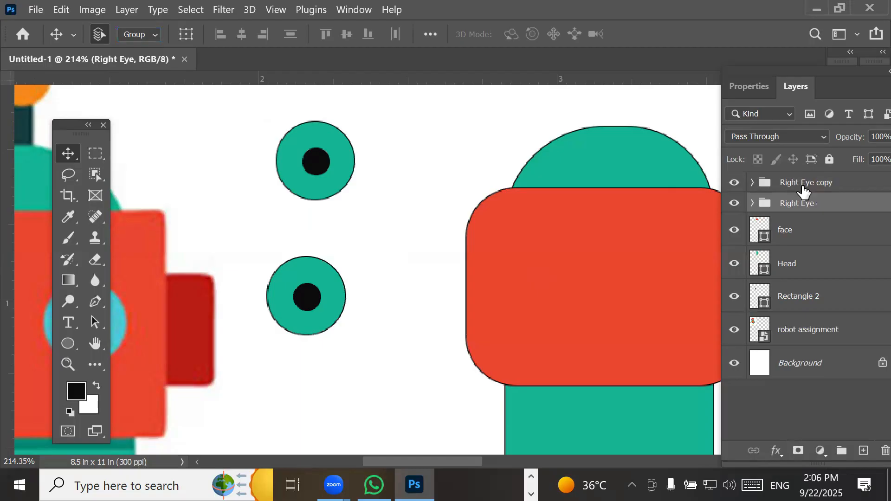
double_click(801, 182)
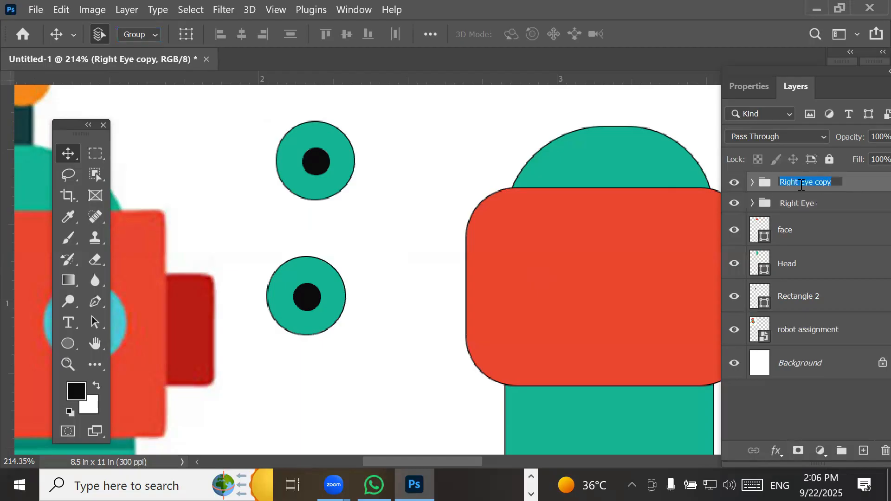
drag(800, 182, 680, 184)
text(Left)
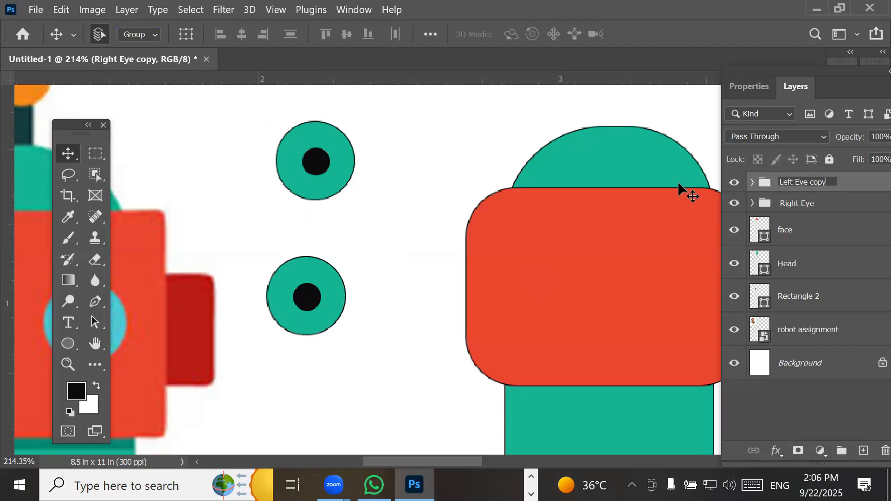
key(BackSpace)
key(BackSpace)
key(BackSpace)
key(BackSpace)
key(Return)
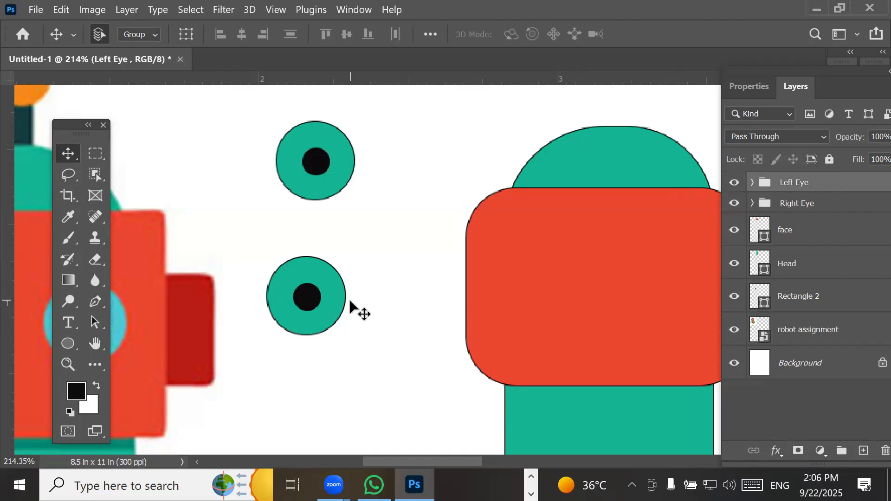
scroll(351, 303, down, 5)
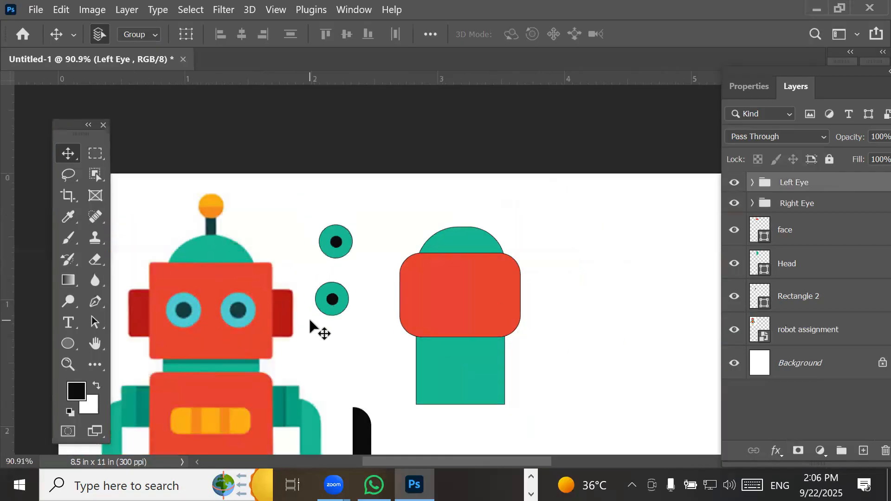
scroll(309, 312, up, 1)
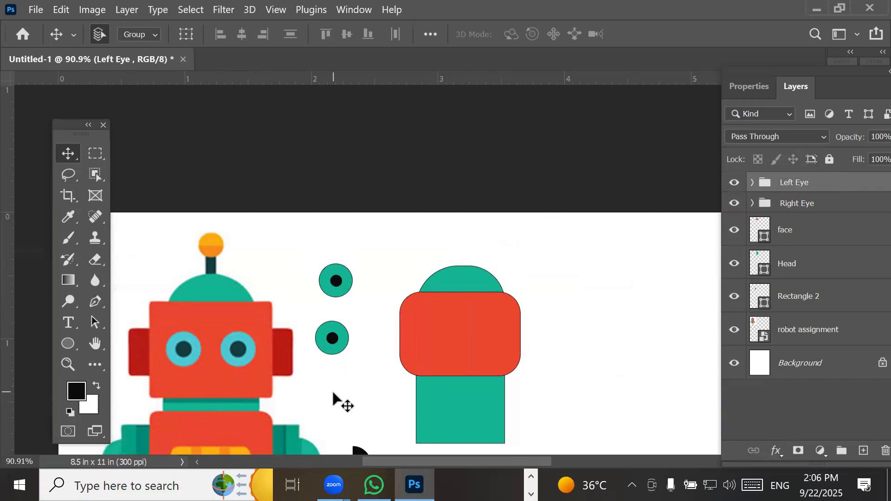
- Fill the RigheEye circle in the Right Eye group with light blue #55bed4 sampled from the reference robot's eye
scroll(331, 397, up, 2)
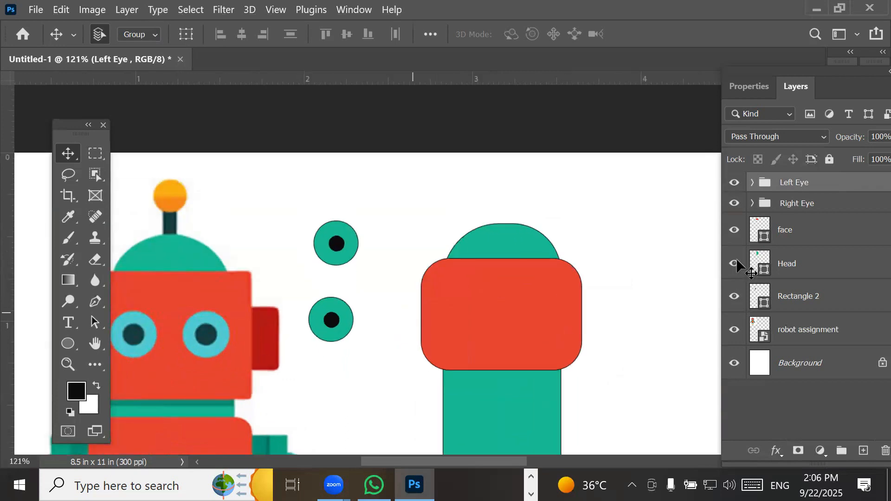
click(753, 205)
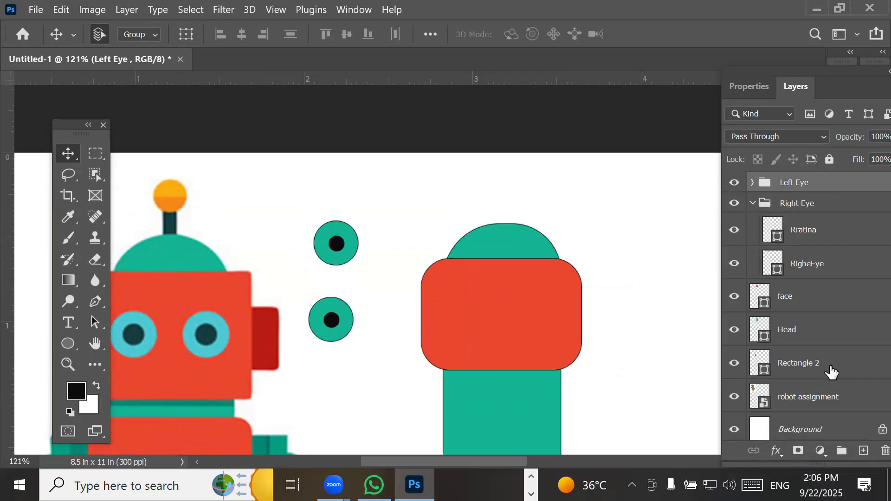
click(798, 270)
click(738, 263)
click(738, 264)
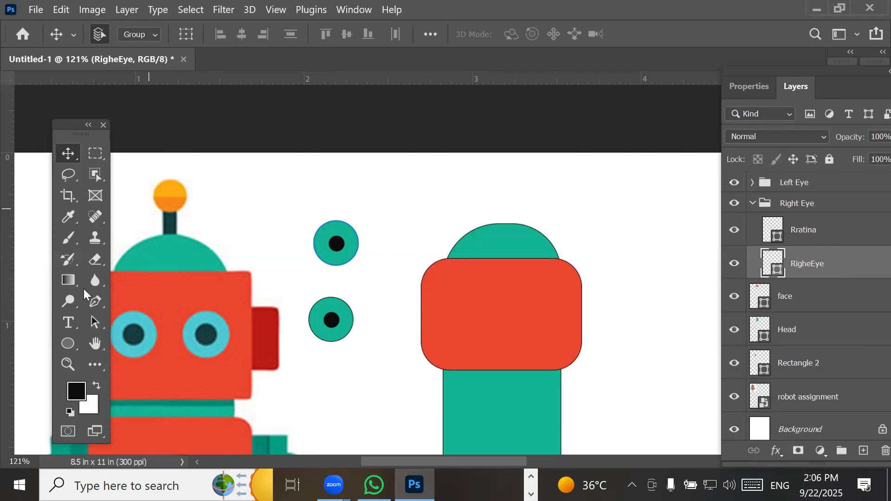
click(66, 345)
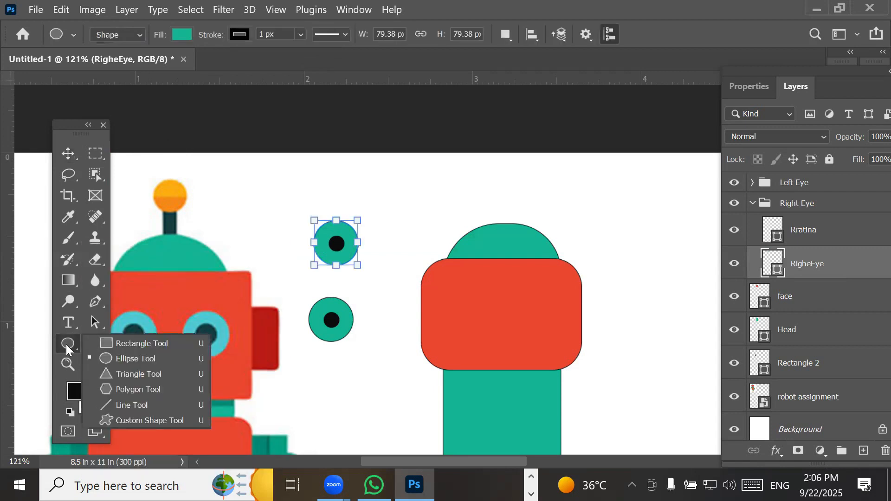
click(181, 35)
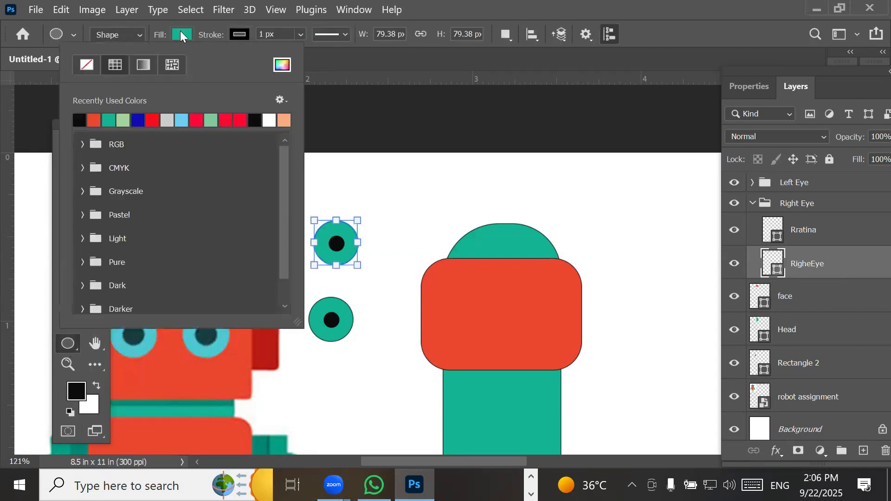
click(283, 69)
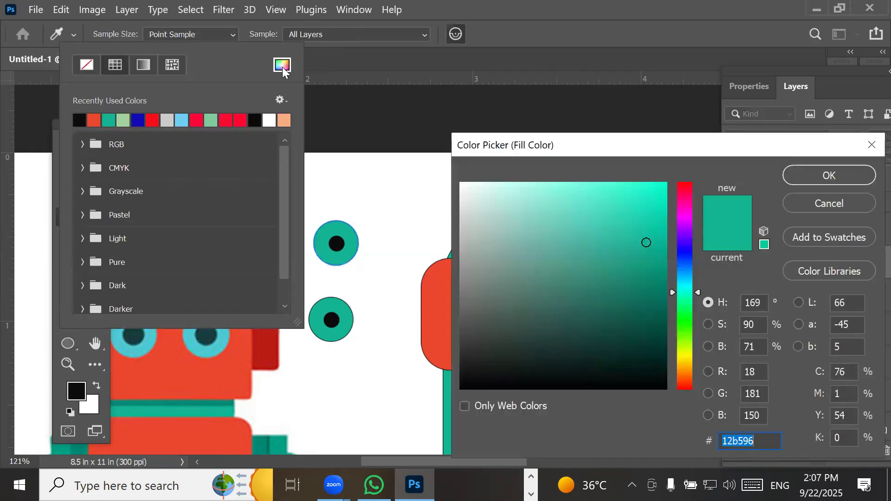
click(222, 343)
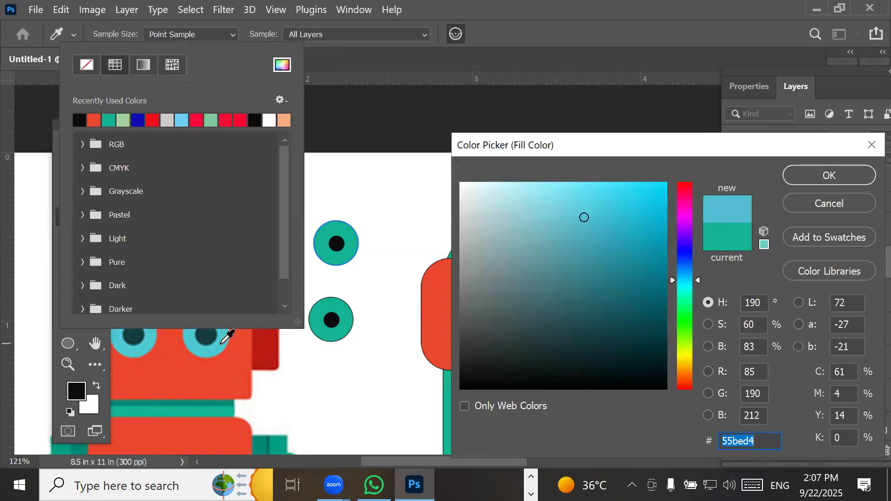
click(795, 175)
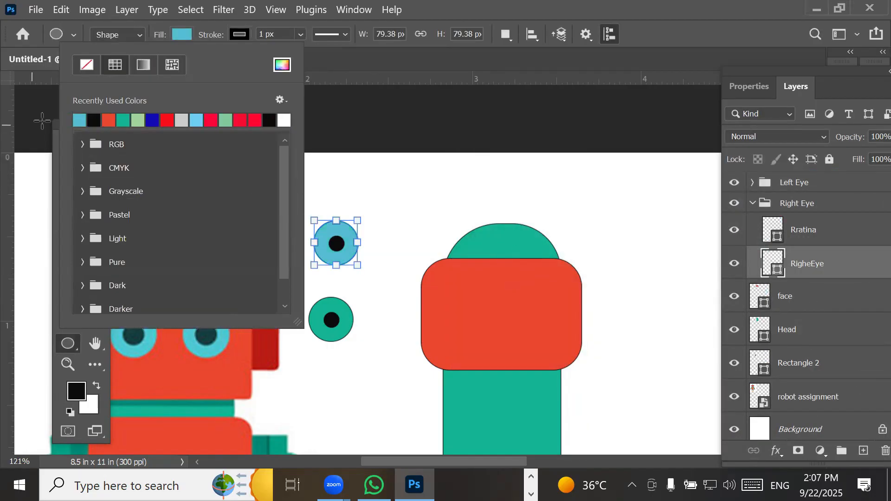
click(23, 34)
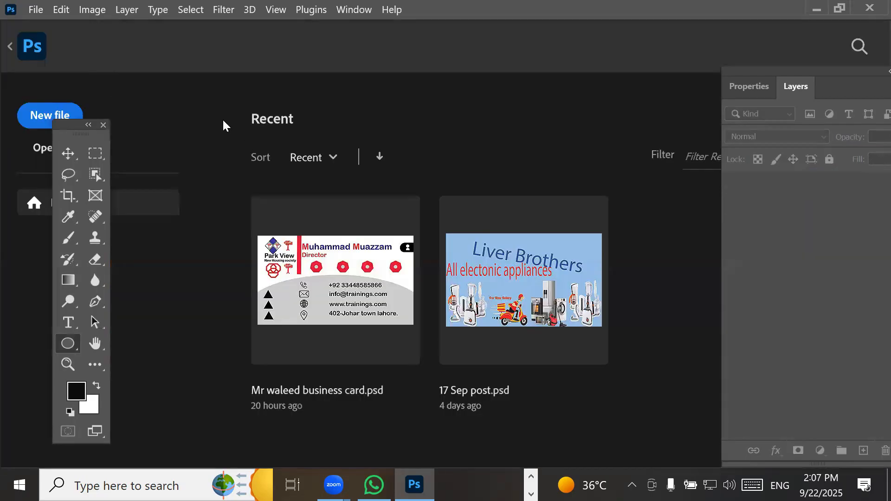
click(32, 47)
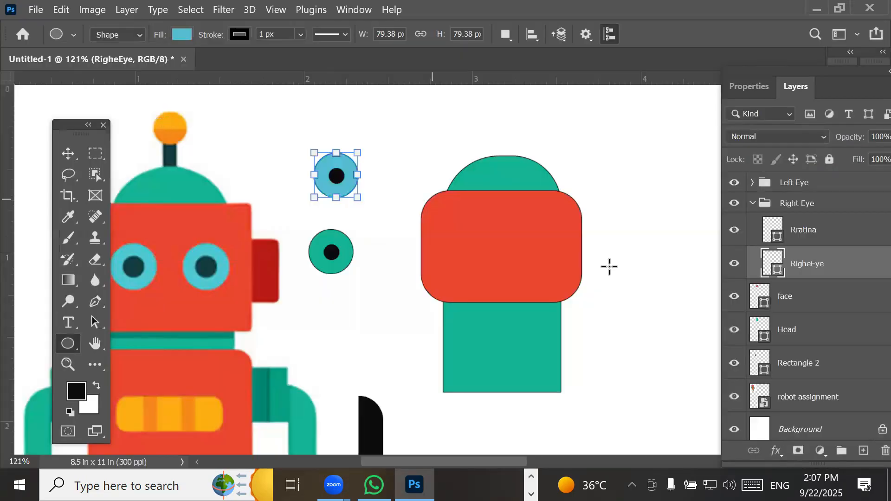
- Fill the RigheEye circle in the Left Eye group with light blue sampled from the reference robot's eye, and collapse both eye groups
scroll(417, 324, up, 1)
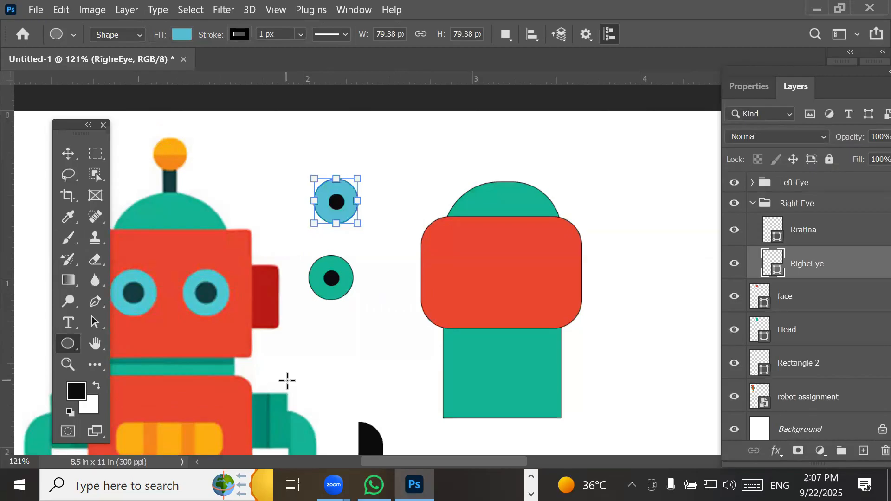
scroll(219, 318, up, 3)
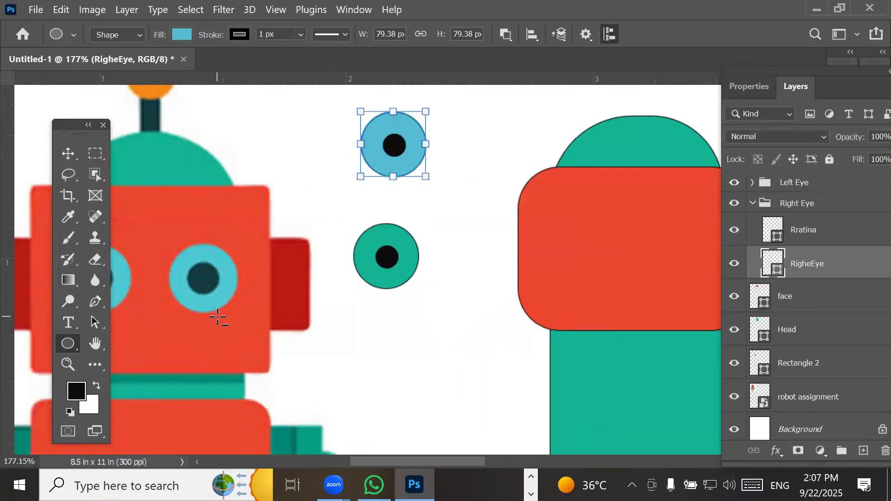
scroll(219, 318, up, 1)
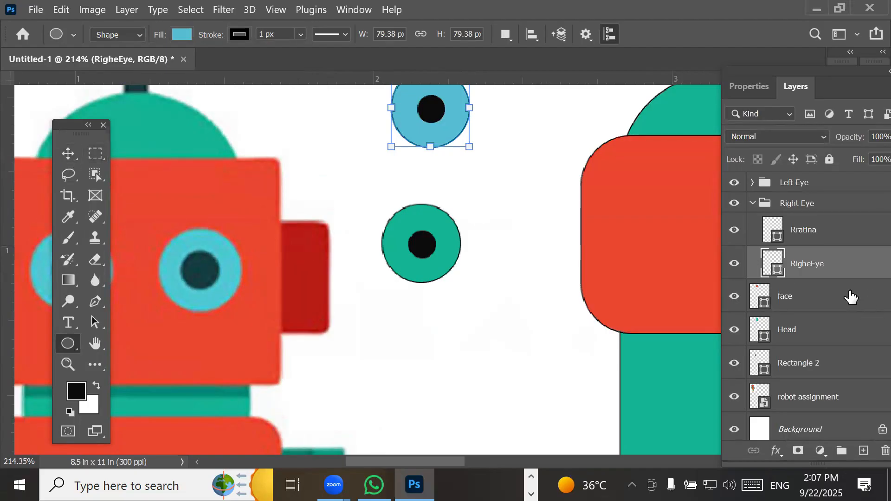
click(753, 204)
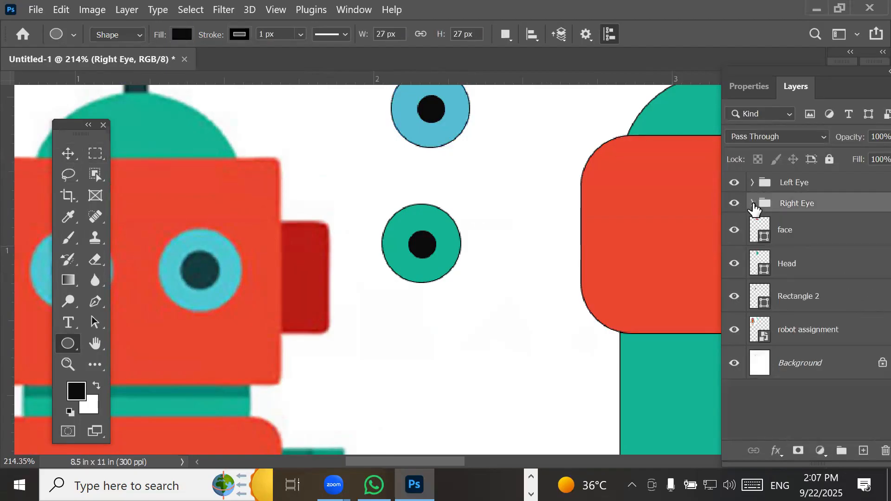
click(752, 183)
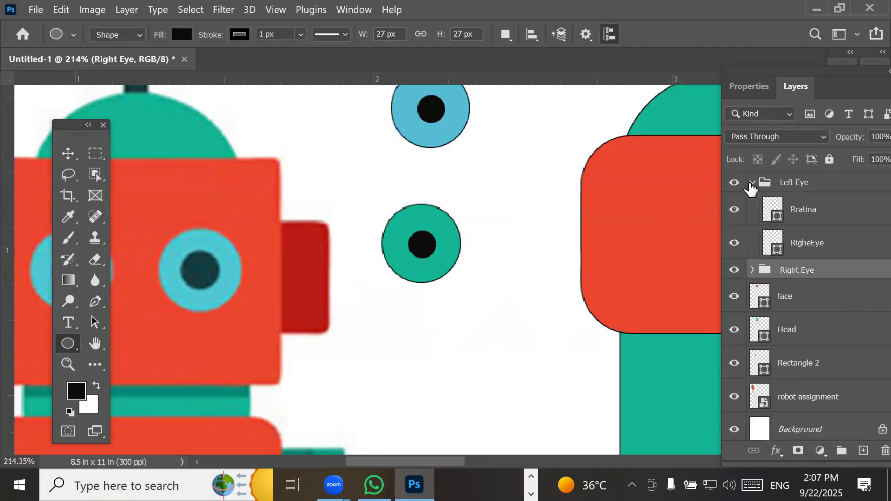
click(807, 244)
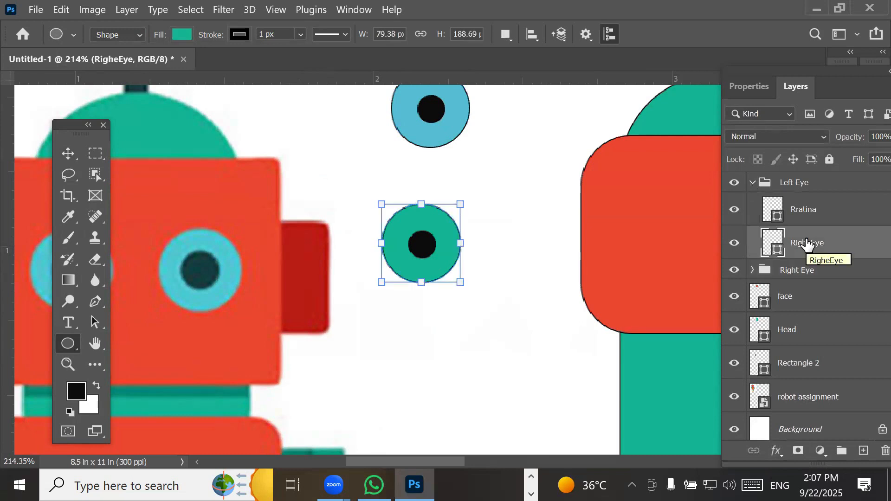
click(805, 210)
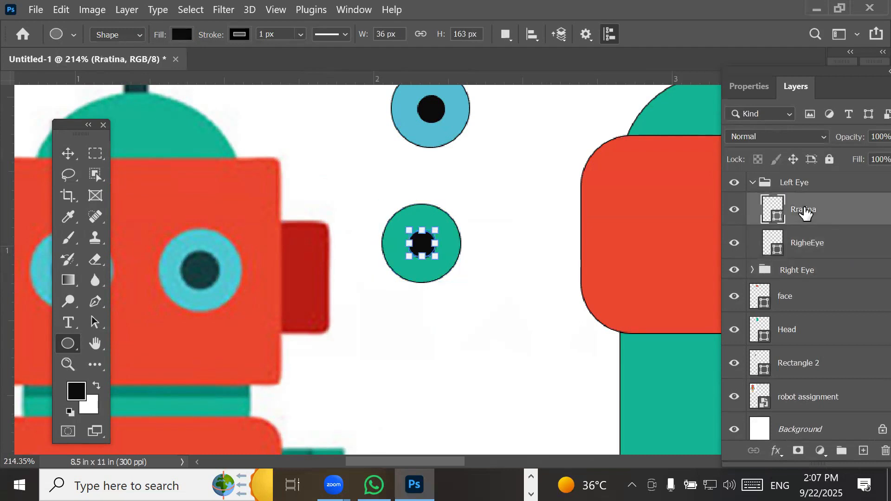
click(806, 246)
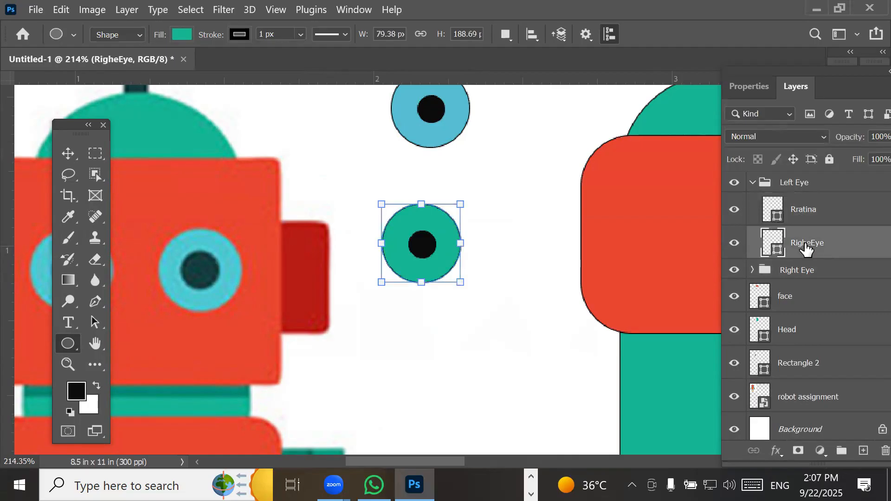
click(180, 35)
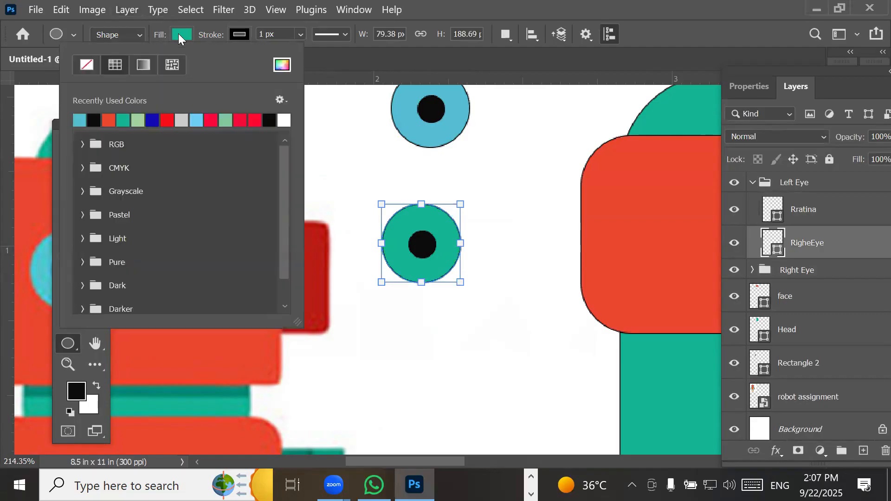
click(282, 66)
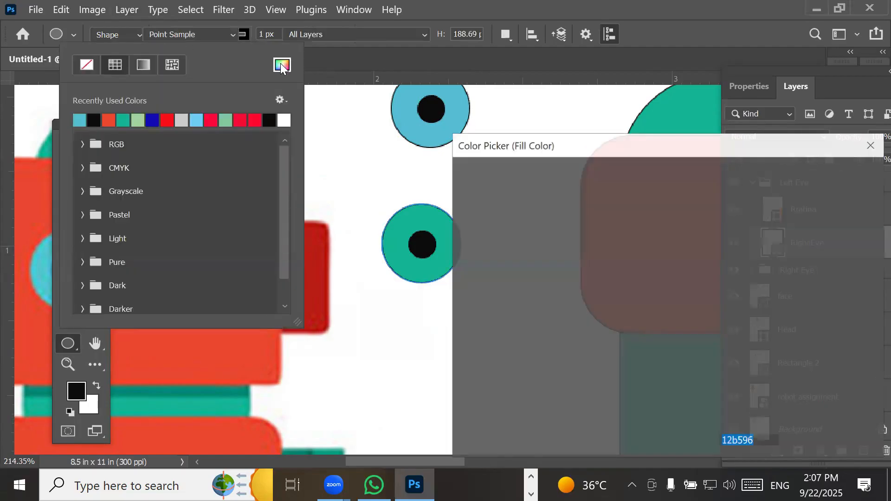
click(40, 262)
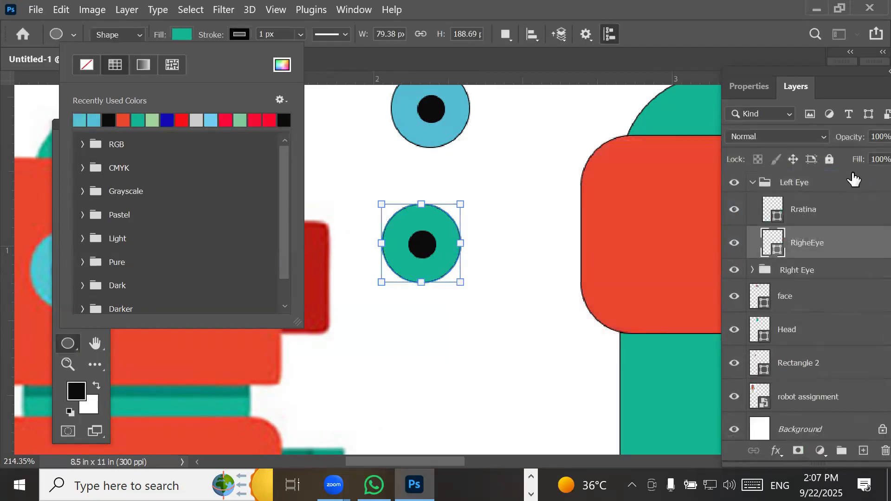
click(854, 178)
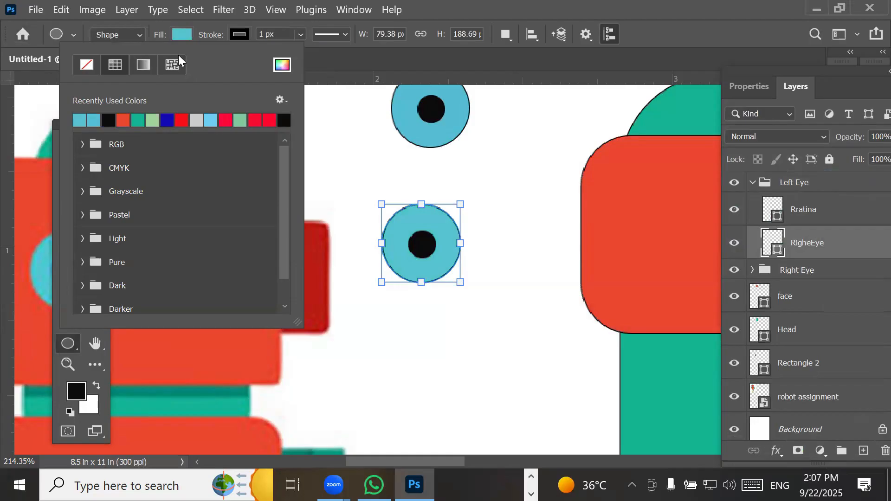
click(802, 250)
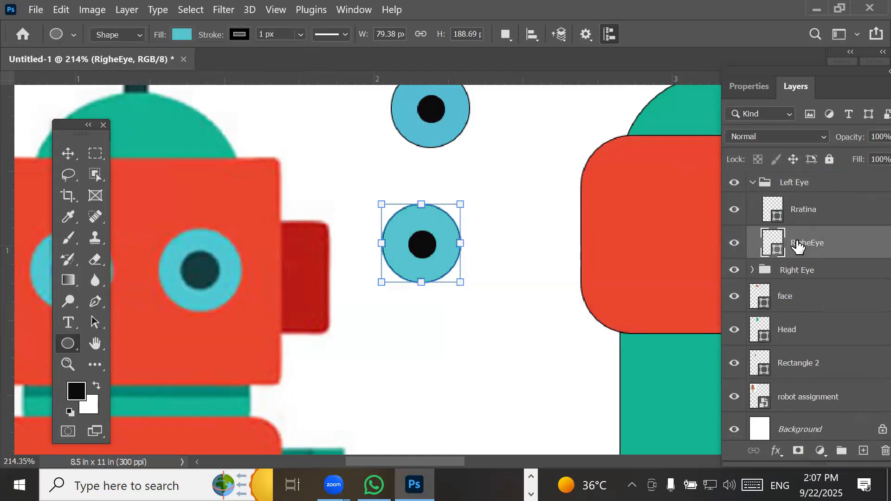
click(754, 183)
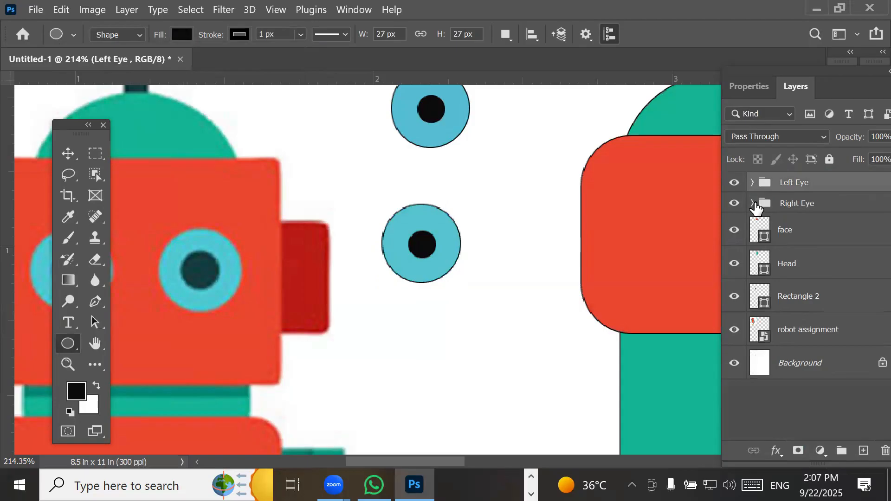
- Select the face layer and activate the Move tool with the reference robot and drawn shapes in view
click(786, 227)
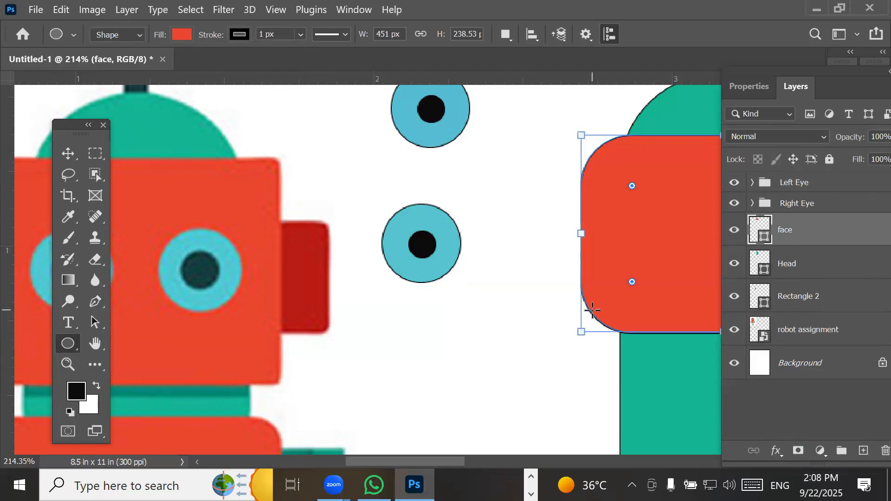
scroll(593, 297, down, 5)
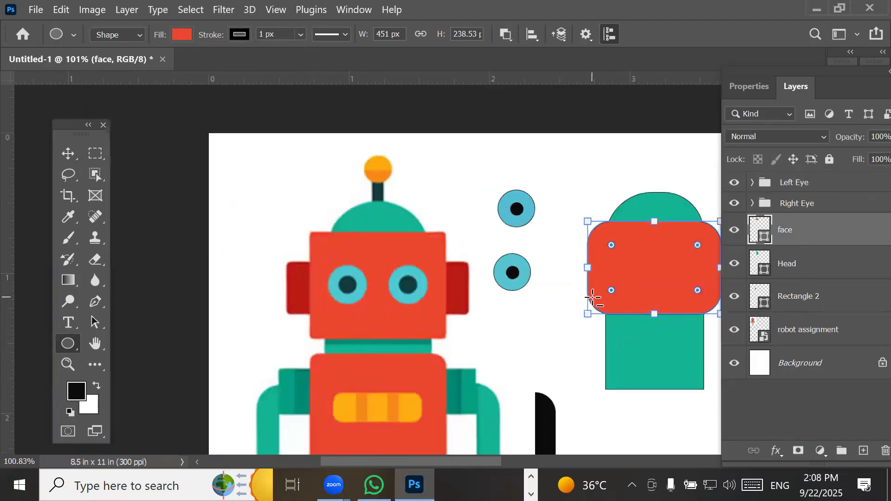
drag(541, 274, 506, 172)
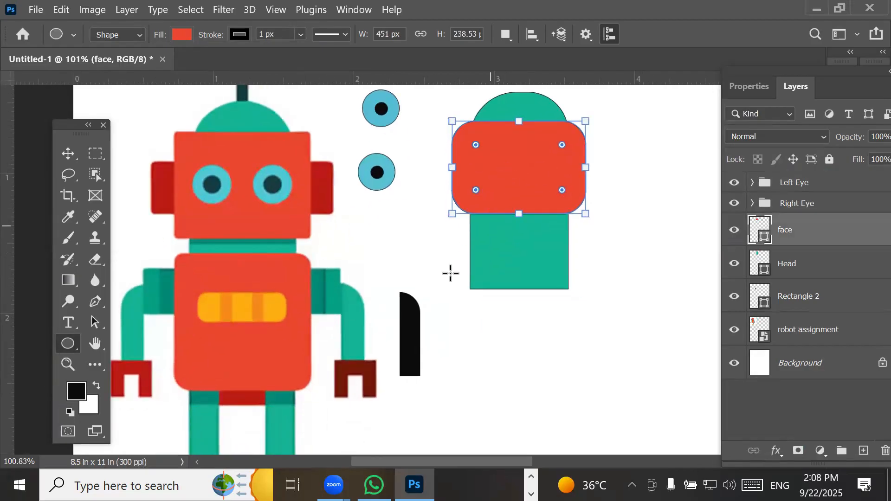
click(68, 156)
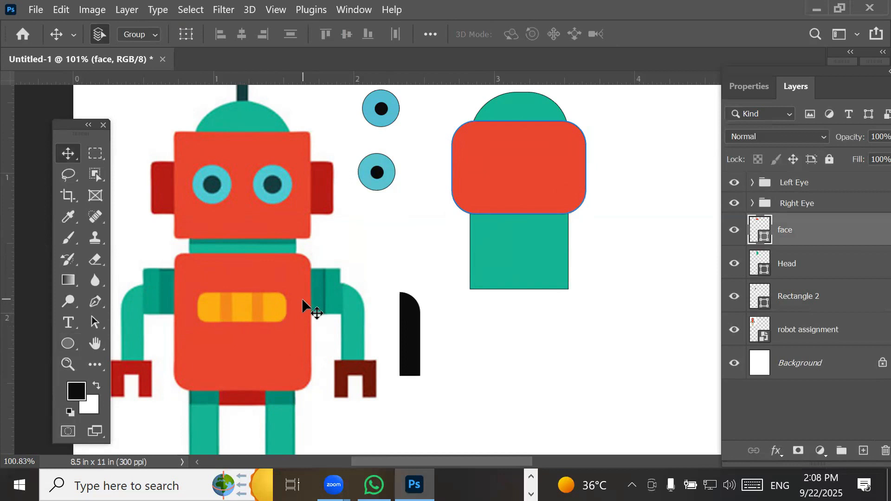
- Examine the reference robot from antenna to feet and compare it with the shapes drawn so far
scroll(302, 300, down, 2)
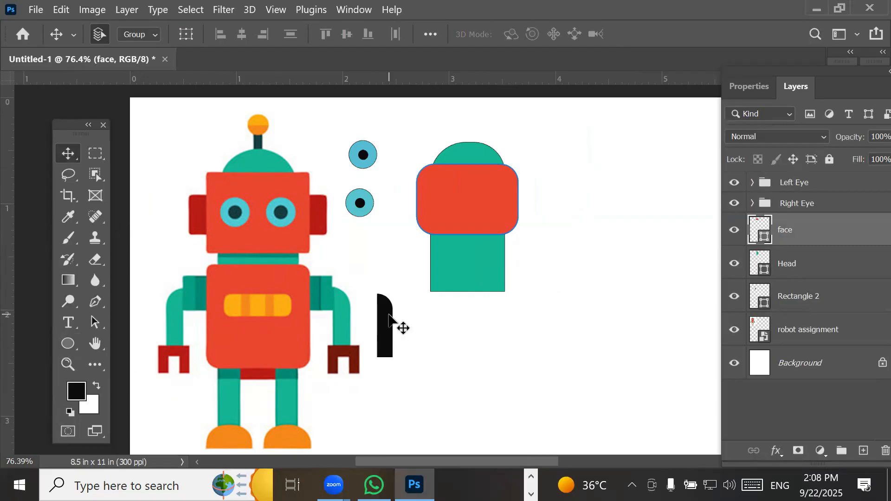
scroll(389, 320, down, 2)
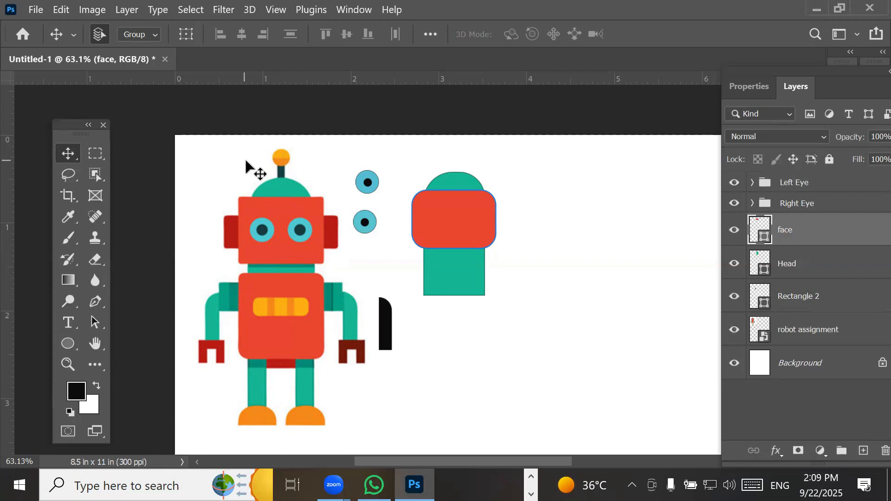
scroll(262, 158, up, 2)
scroll(215, 159, up, 5)
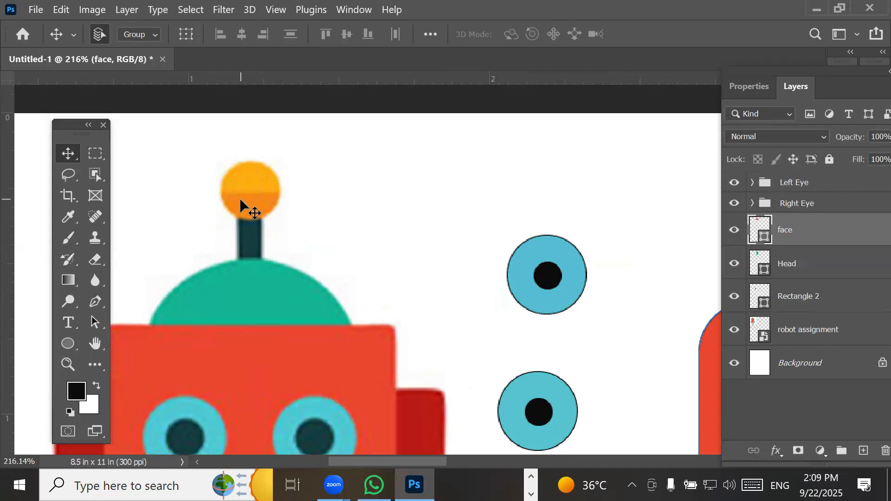
scroll(240, 201, down, 5)
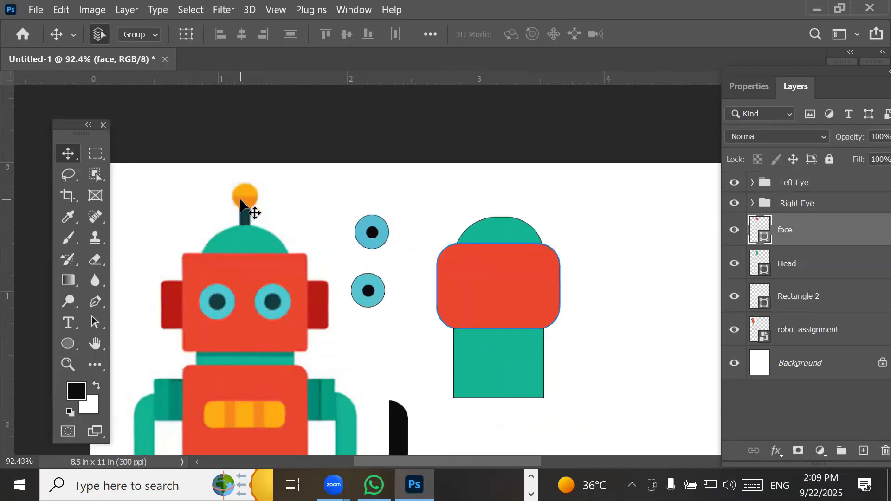
scroll(241, 200, down, 1)
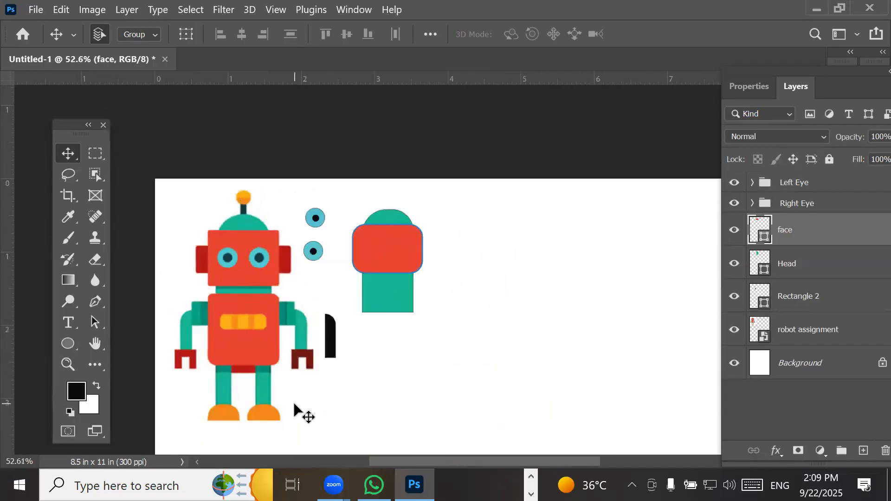
scroll(296, 402, up, 1)
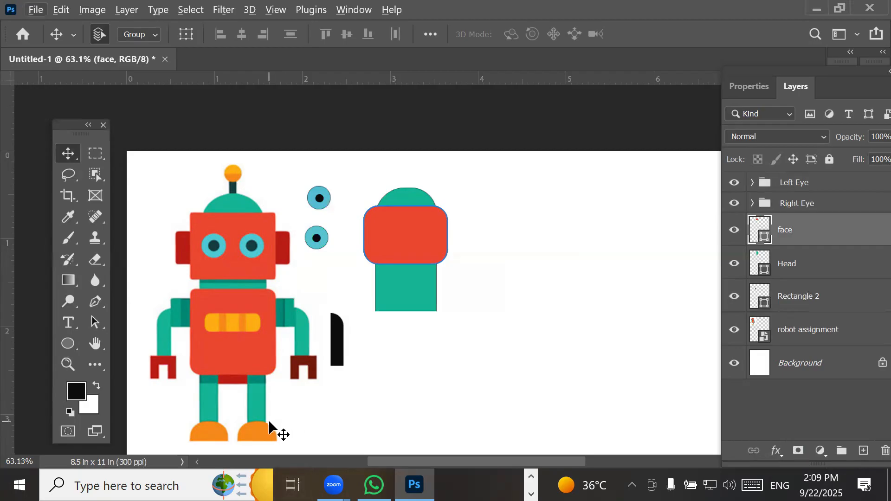
scroll(260, 434, up, 1)
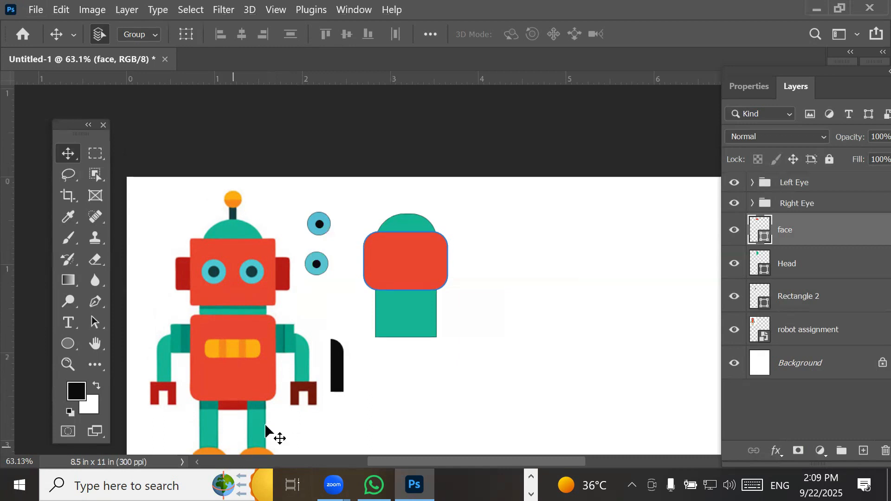
- Draw an ellipse about 0.43 in wide and 0.31 in high beside the reference robot's feet
scroll(278, 408, down, 2)
scroll(285, 383, down, 3)
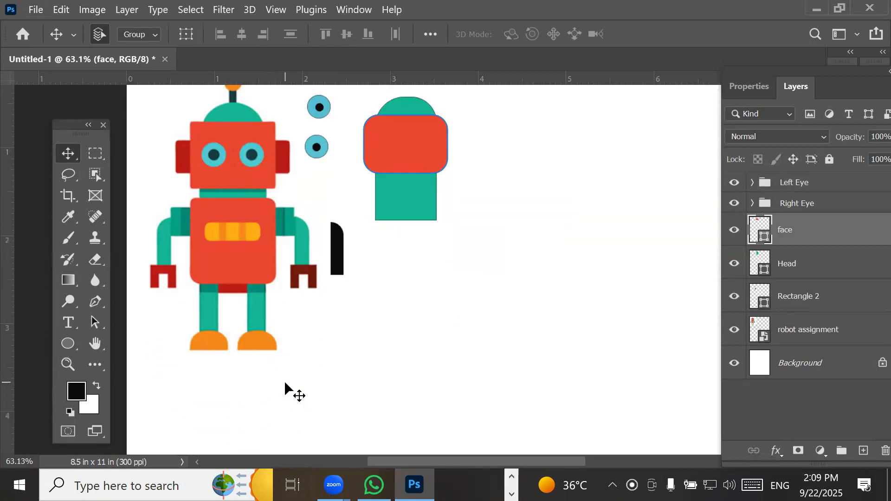
alt+scroll(251, 344, up, 4)
alt+scroll(251, 362, up, 2)
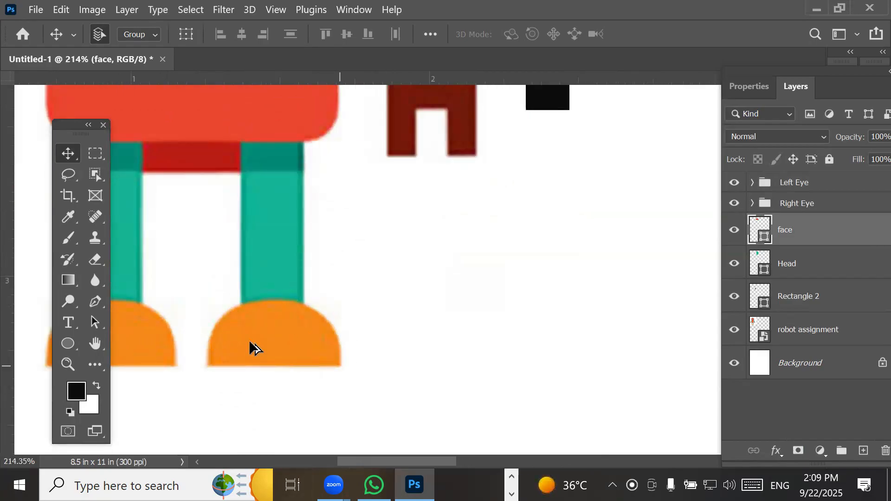
alt+scroll(300, 367, down, 4)
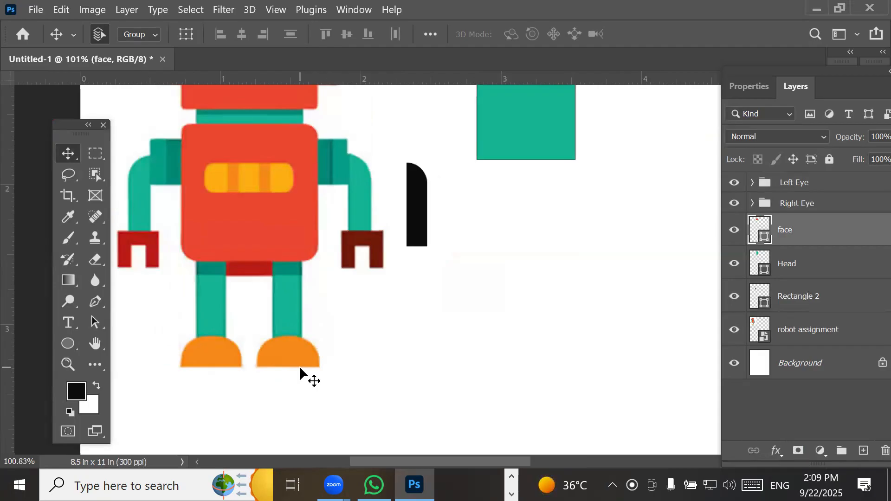
click(69, 343)
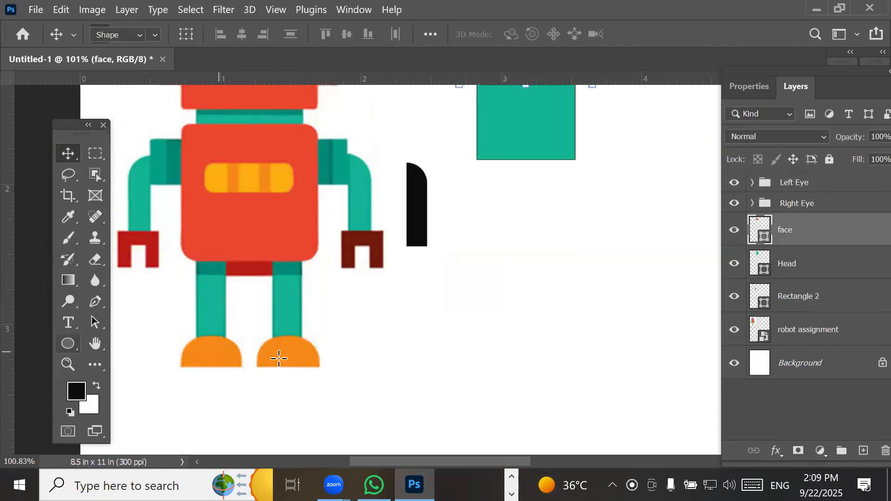
drag(357, 339, 409, 381)
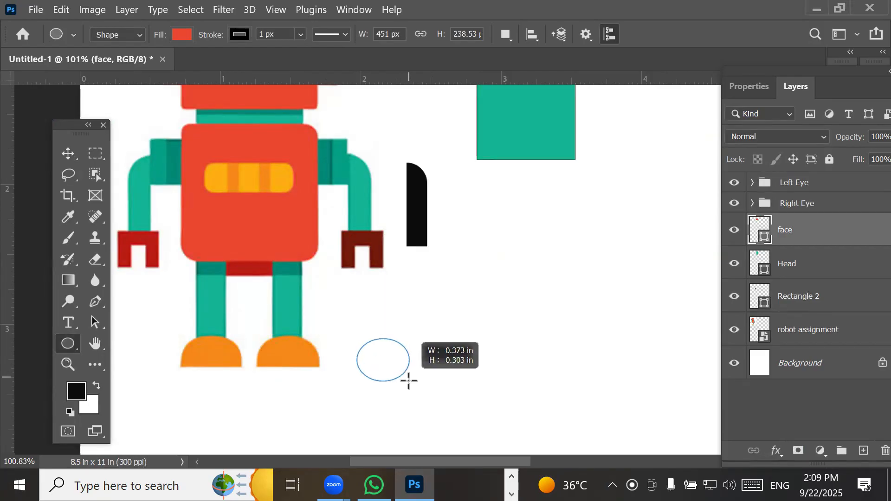
drag(408, 381, 416, 381)
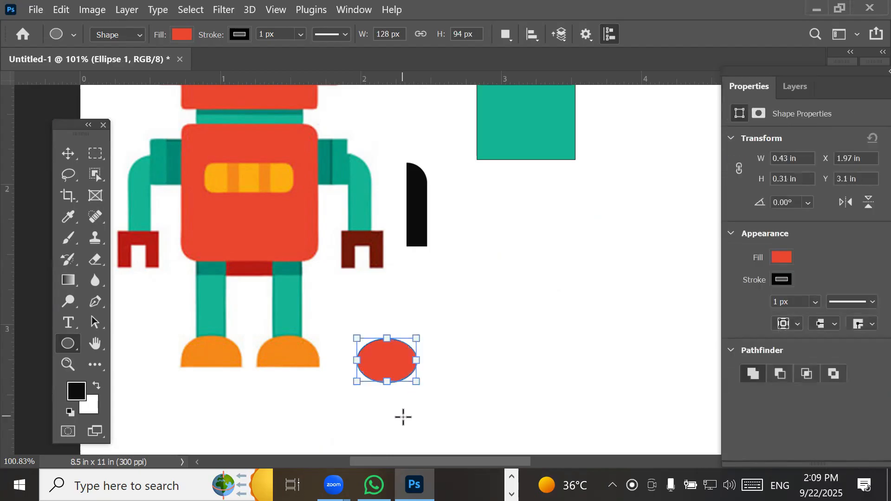
- Fill the new ellipse with orange #f78918 sampled from the reference robot's foot
click(181, 34)
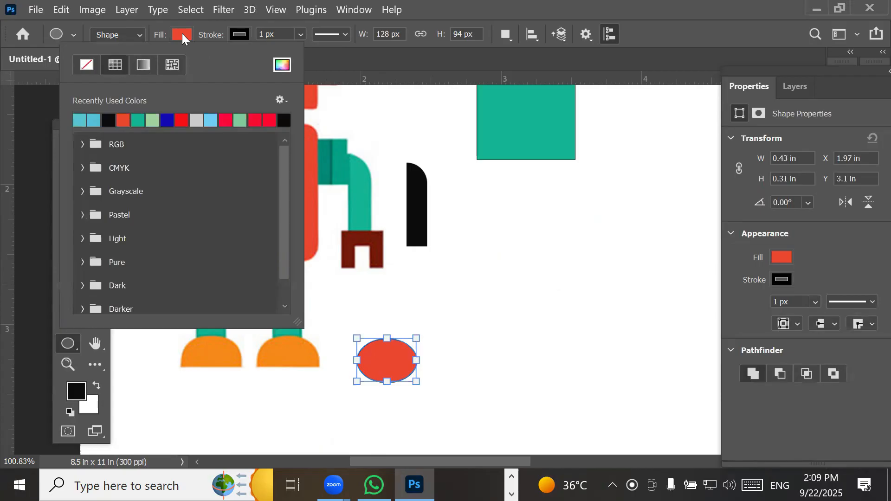
click(282, 65)
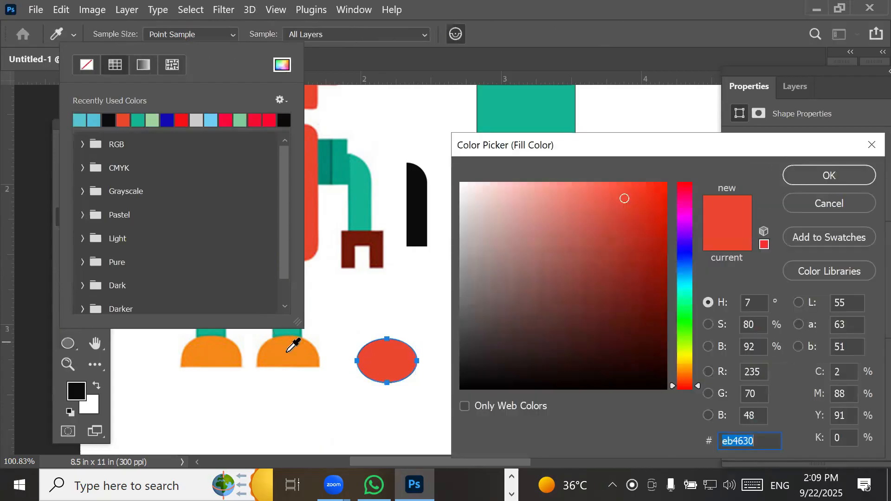
click(290, 351)
click(833, 181)
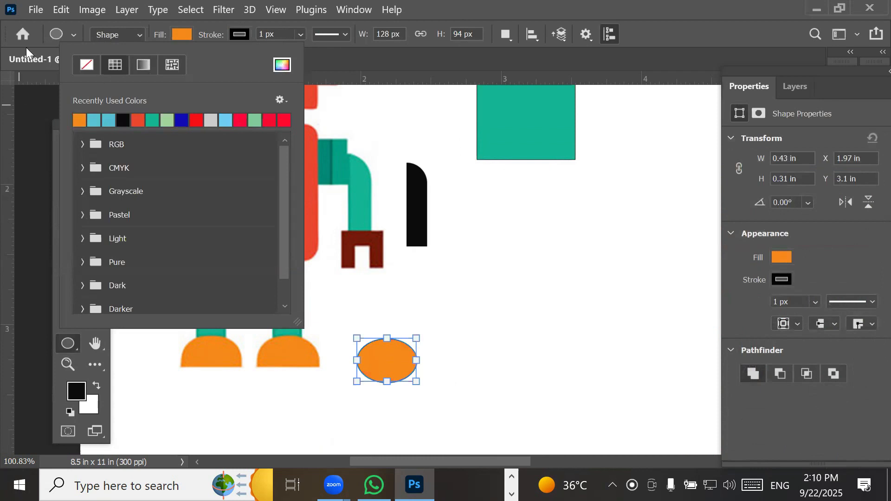
click(57, 29)
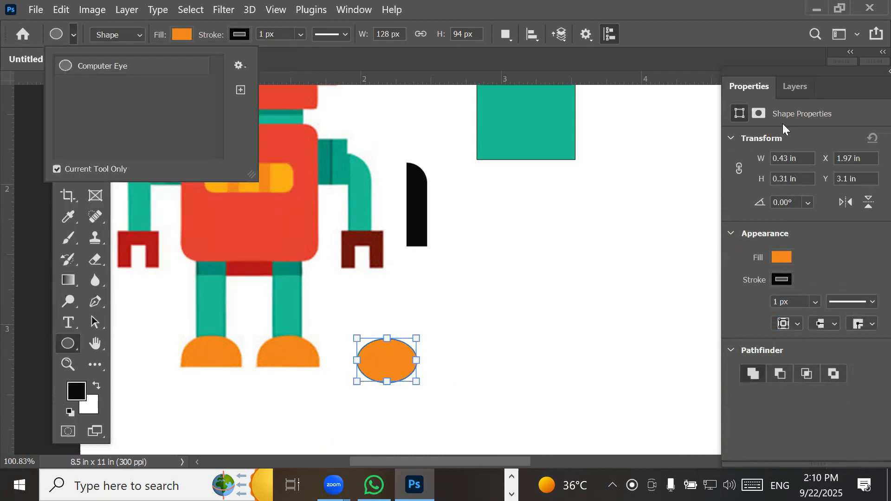
- Hide and show the Ellipse 1 layer to check its shape next to the reference foot
click(795, 86)
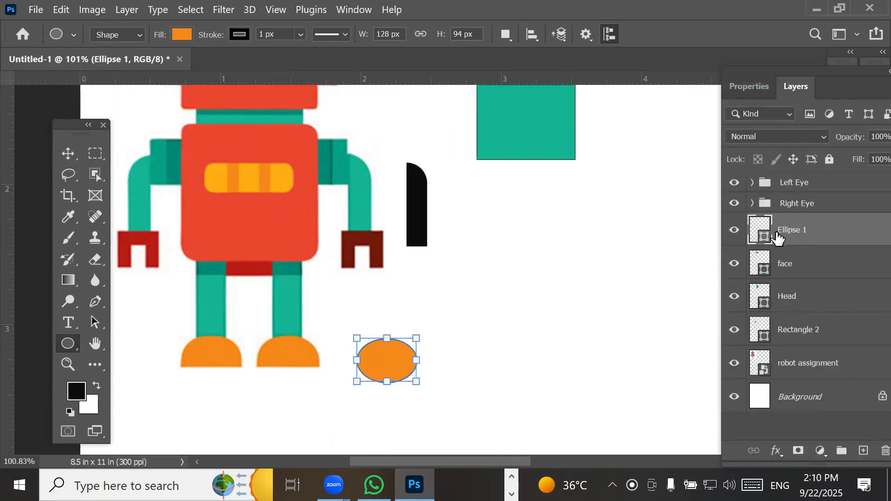
scroll(396, 426, down, 1)
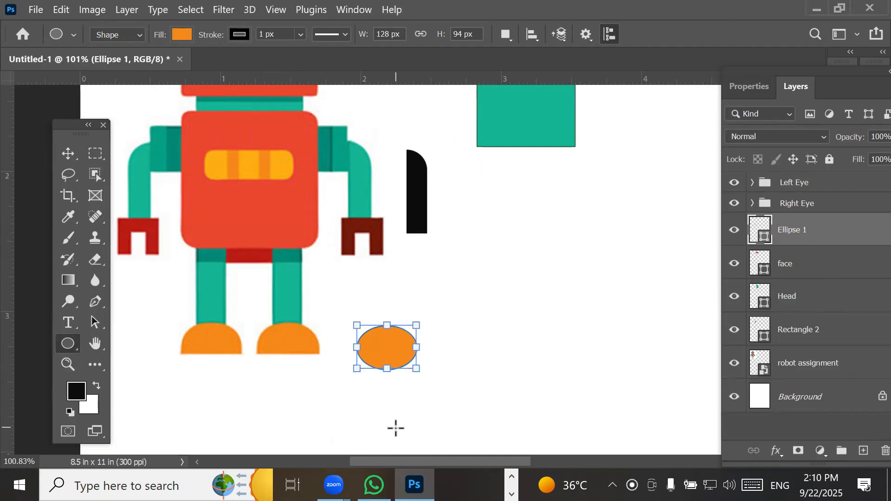
scroll(405, 417, up, 1)
scroll(405, 416, up, 2)
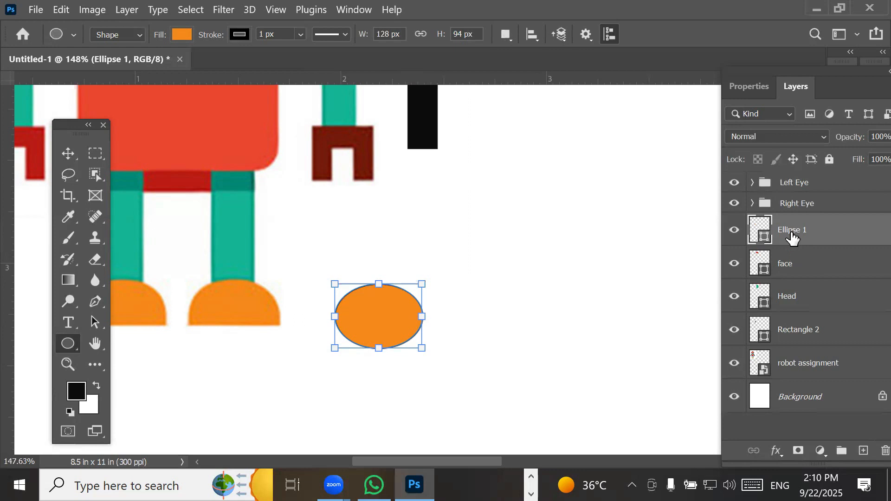
click(733, 231)
click(734, 231)
click(733, 231)
click(734, 231)
- Draw a square-cornered rectangle about 0.69 in wide and 0.2 in high over the lower part of the orange ellipse
right_click(69, 345)
click(107, 342)
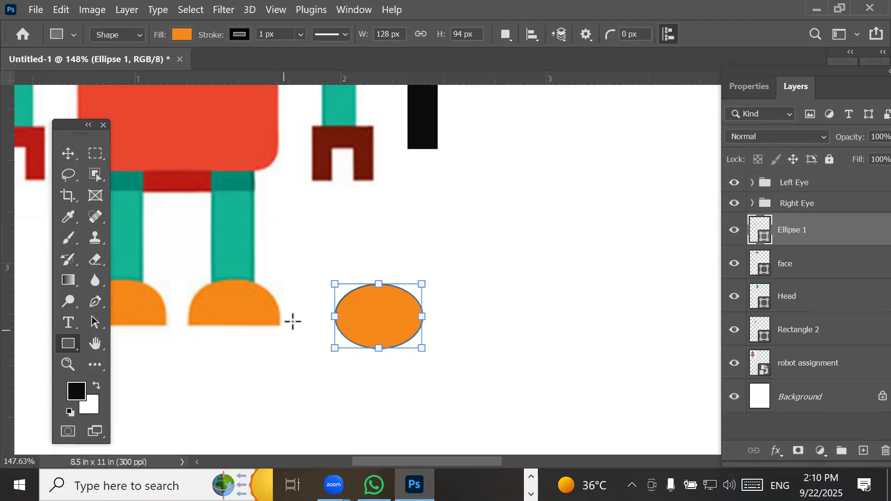
drag(310, 322, 452, 363)
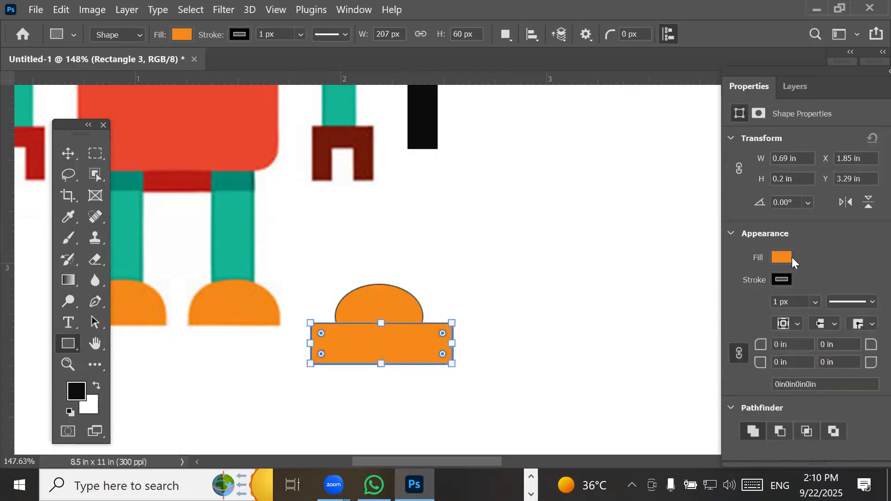
- Fill the rectangle covering the ellipse's lower part with white #ffffff
click(789, 259)
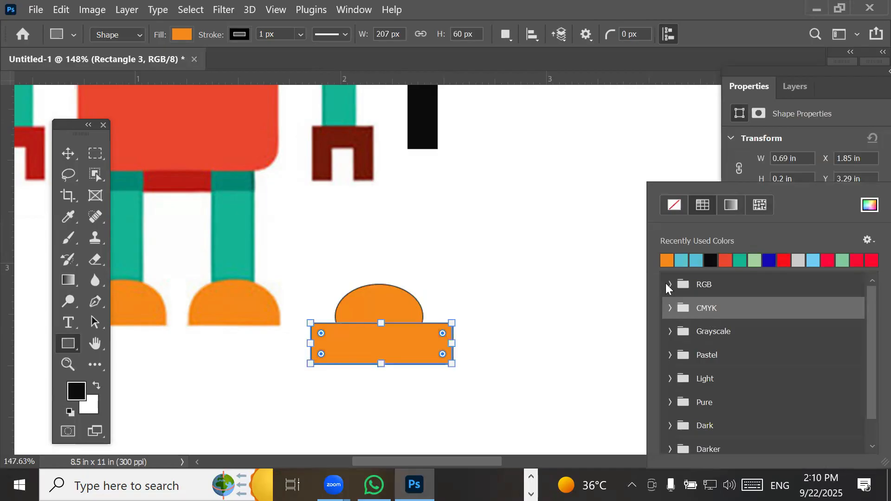
click(869, 205)
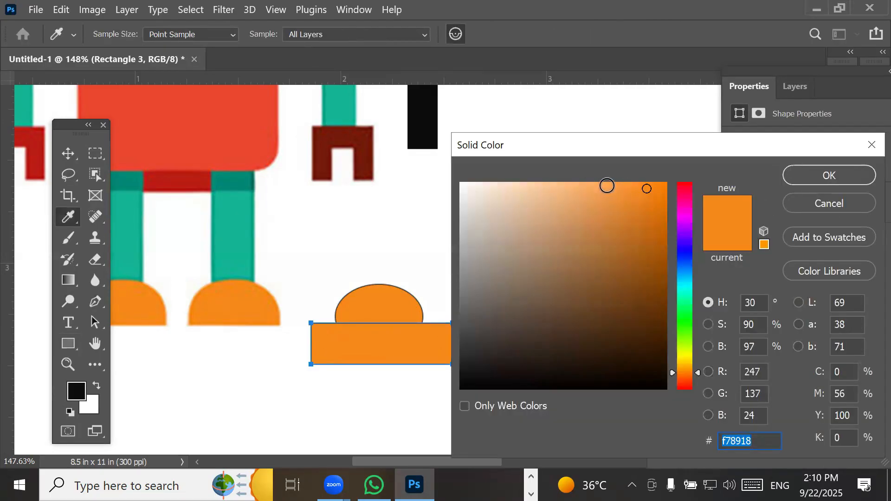
drag(645, 191, 457, 181)
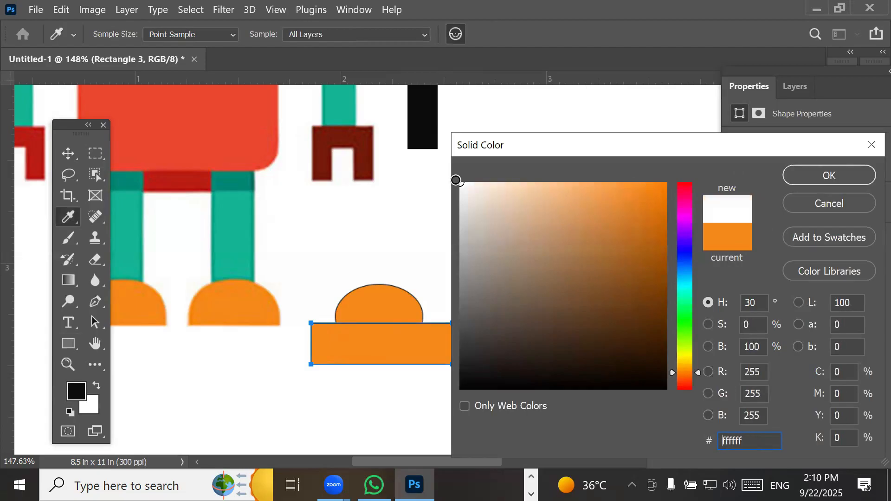
click(839, 172)
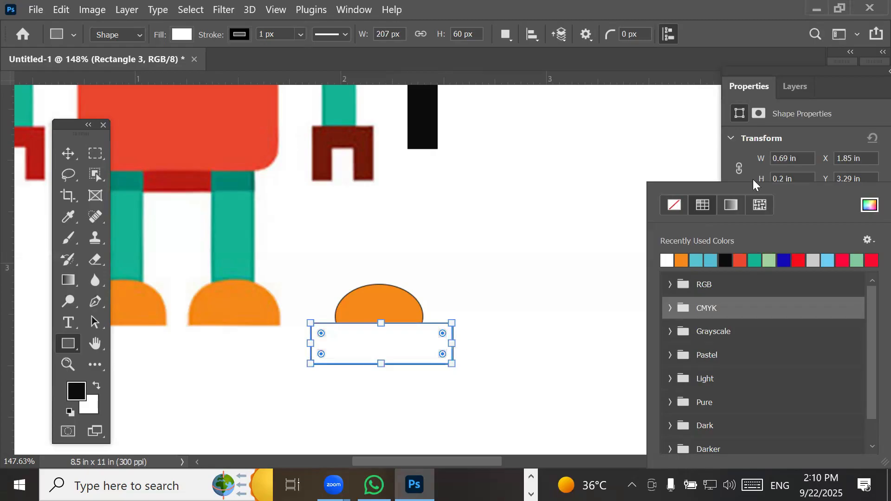
click(68, 154)
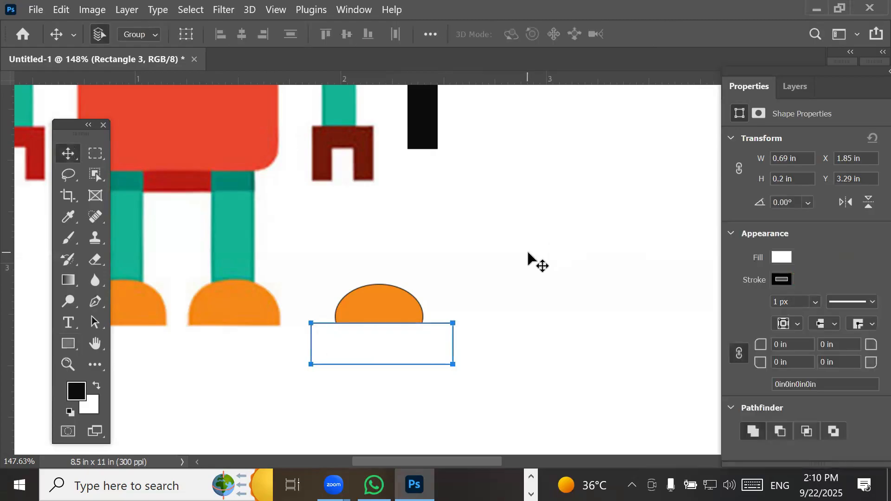
click(528, 253)
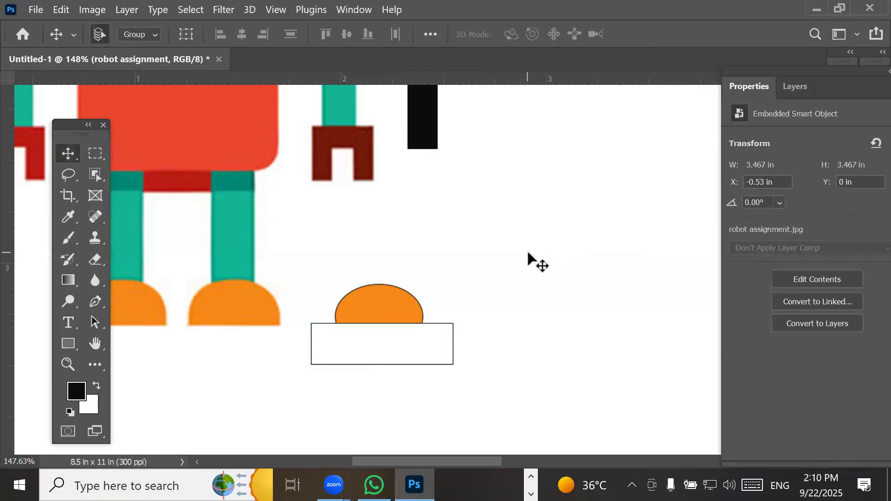
- Set the covering rectangle's stroke color to white so it blends into the background
click(440, 345)
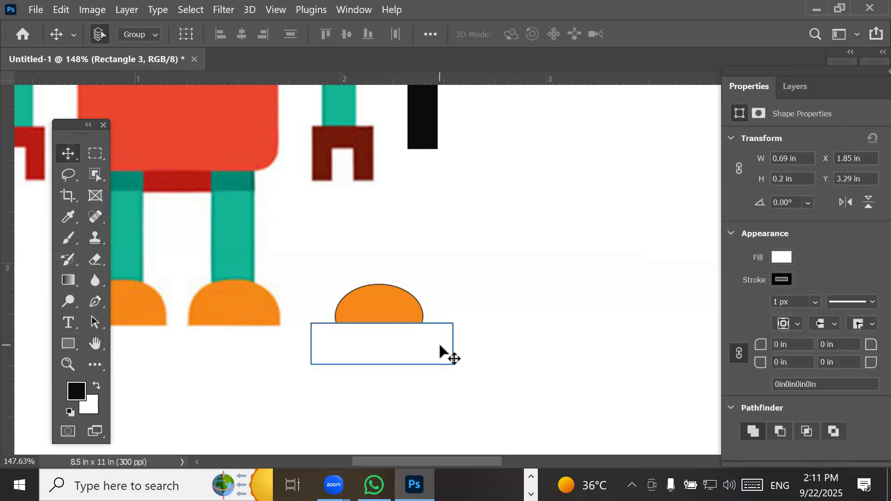
click(796, 92)
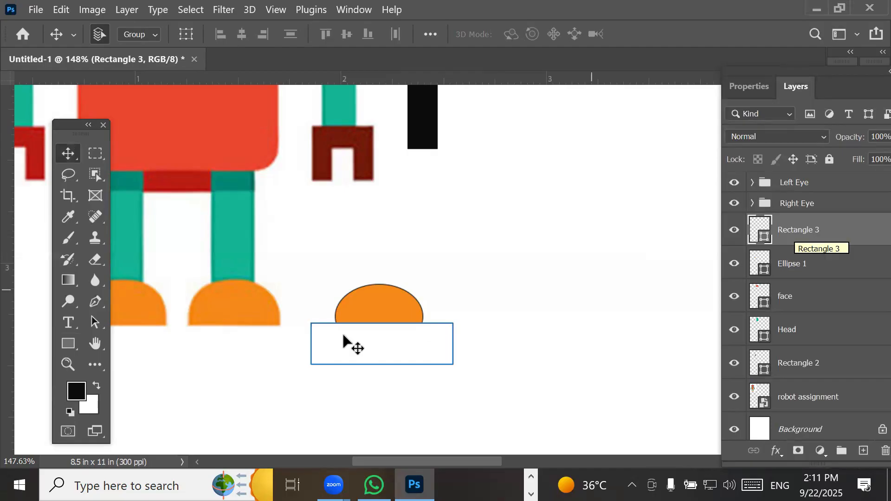
click(768, 88)
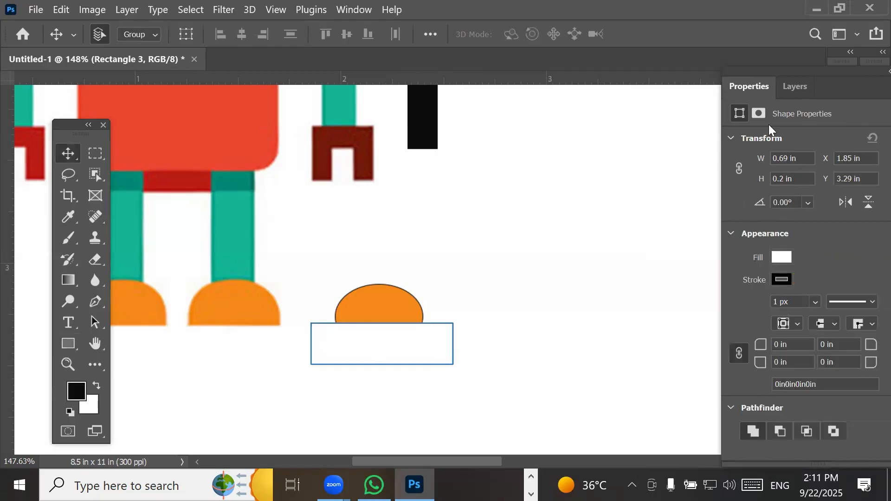
click(782, 279)
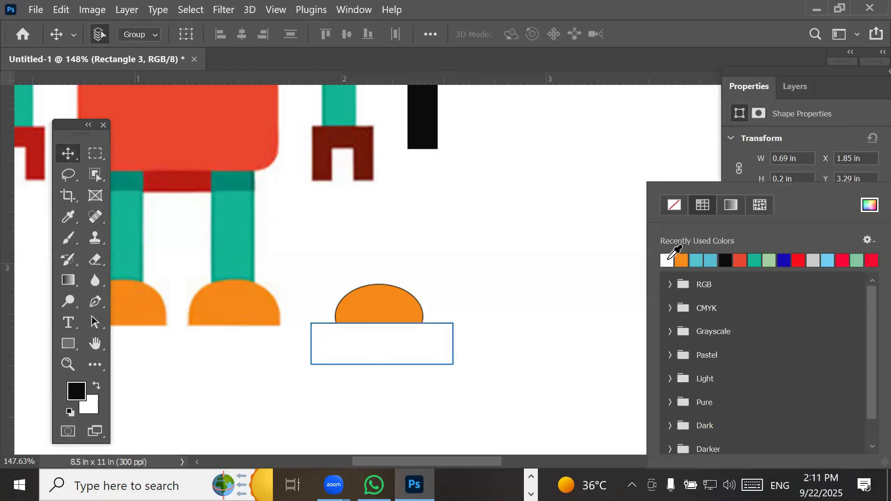
click(669, 260)
key(Return)
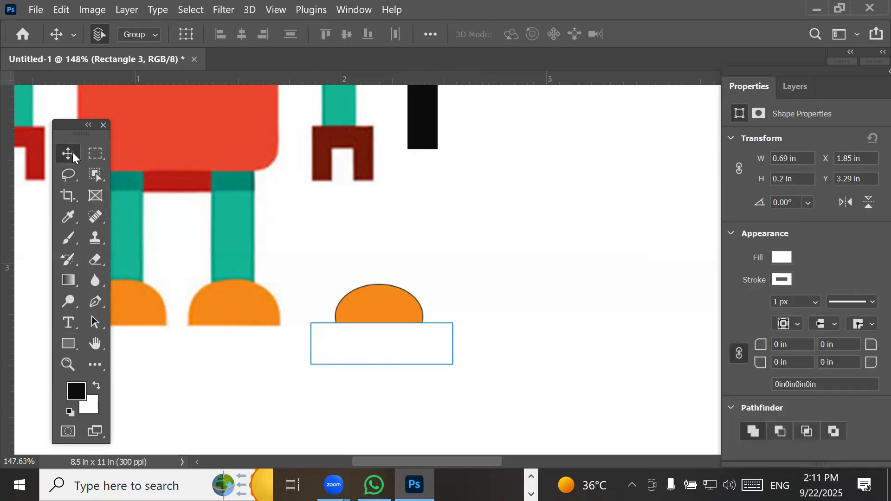
click(526, 216)
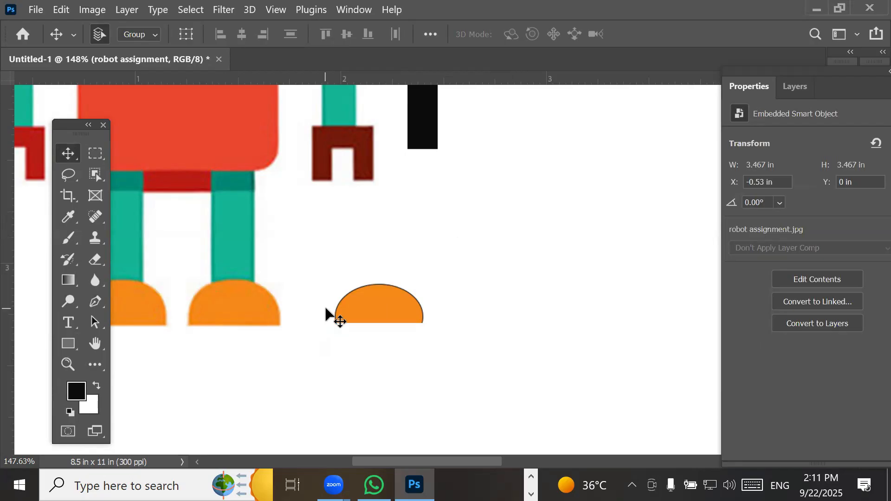
- Remove the black stroke from the orange foot ellipse
scroll(370, 289, up, 4)
scroll(435, 289, up, 2)
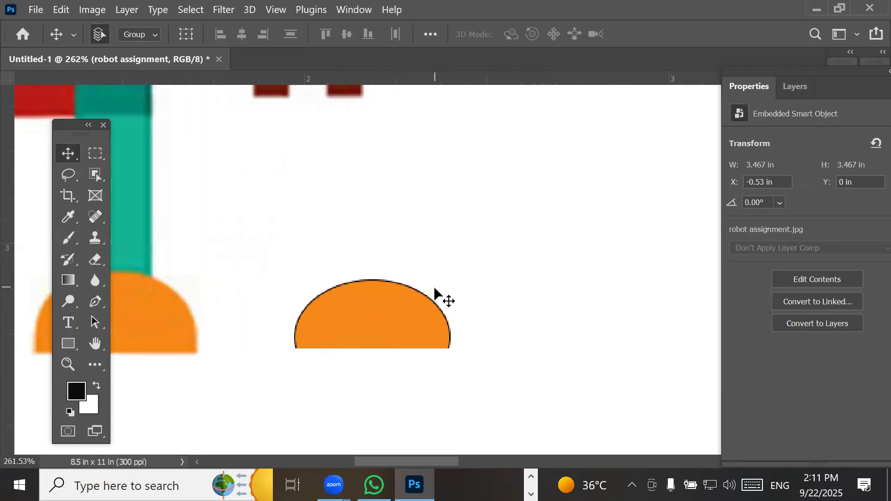
click(421, 310)
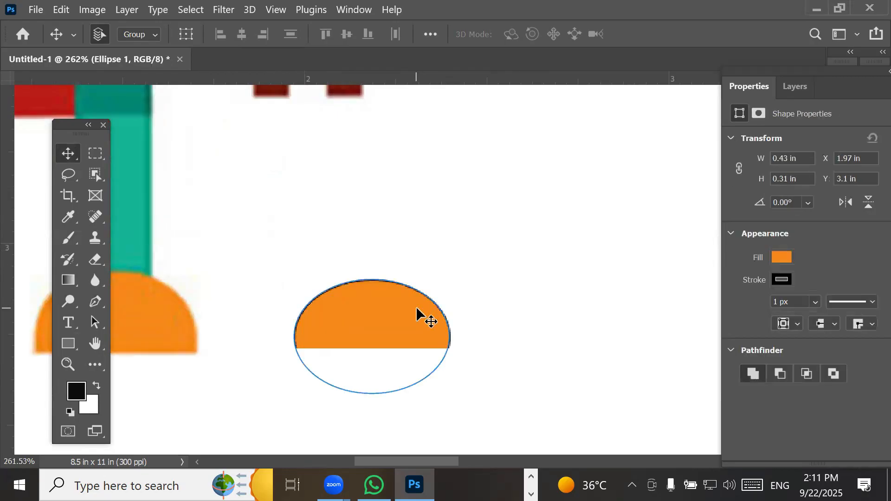
click(781, 280)
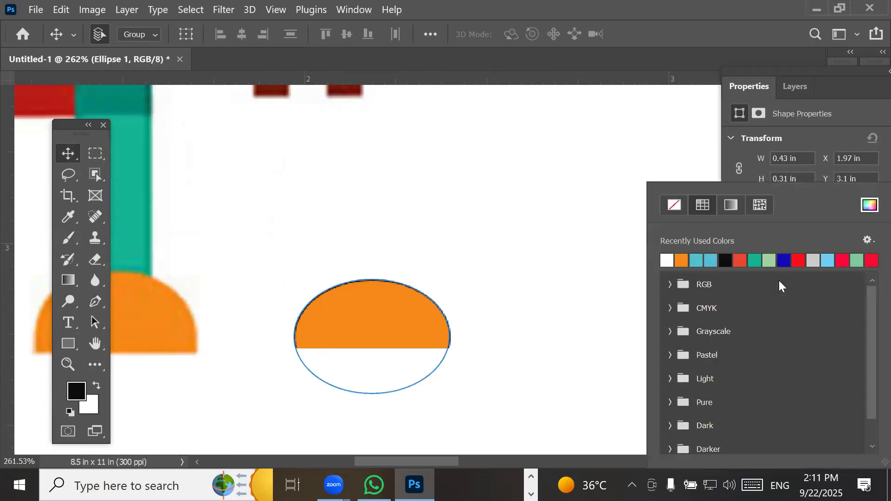
click(673, 203)
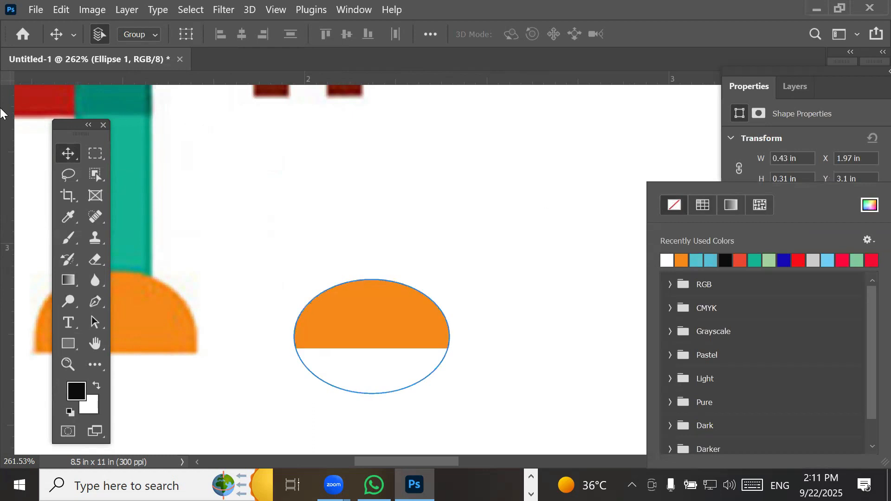
click(68, 154)
click(382, 153)
scroll(419, 213, down, 1)
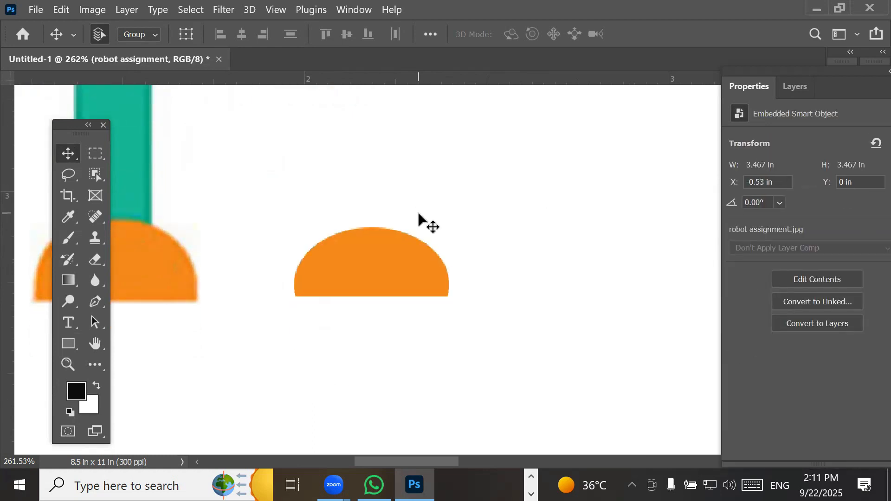
- Compare the drawn foot with the reference robot's feet and examine the reference antenna and head
scroll(419, 214, down, 5)
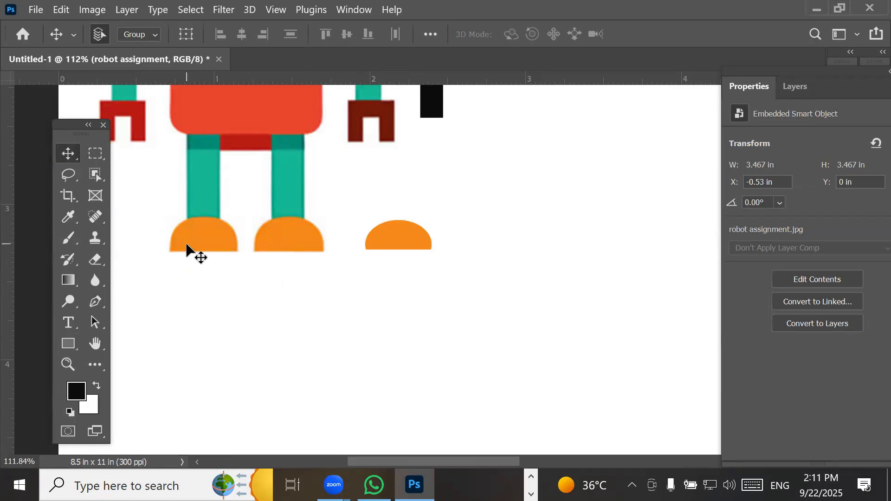
alt+scroll(187, 250, down, 5)
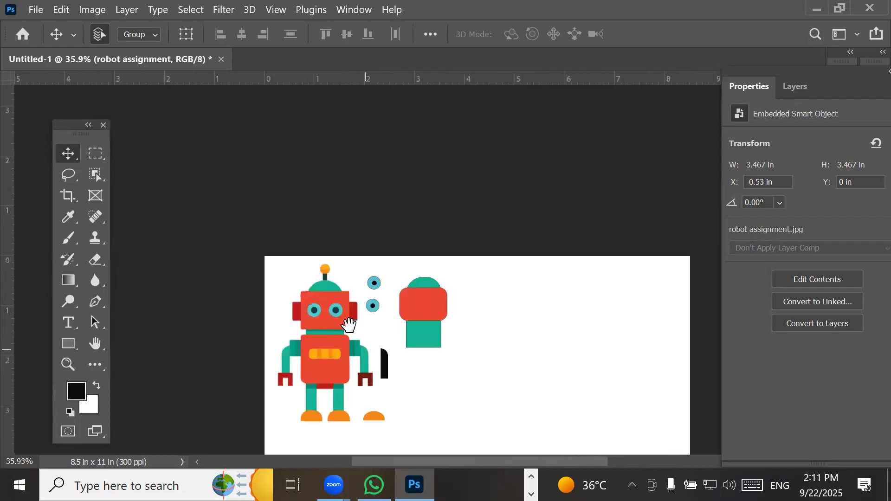
drag(254, 148, 348, 318)
alt+scroll(350, 310, up, 1)
alt+scroll(351, 302, up, 3)
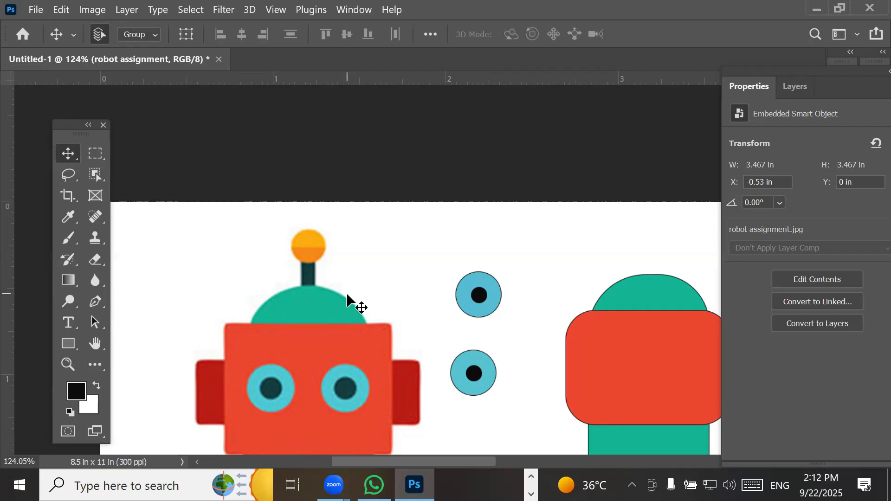
- Draw a black circle about 60 px (0.2 in) across beside the reference robot's antenna ball
click(68, 346)
click(129, 358)
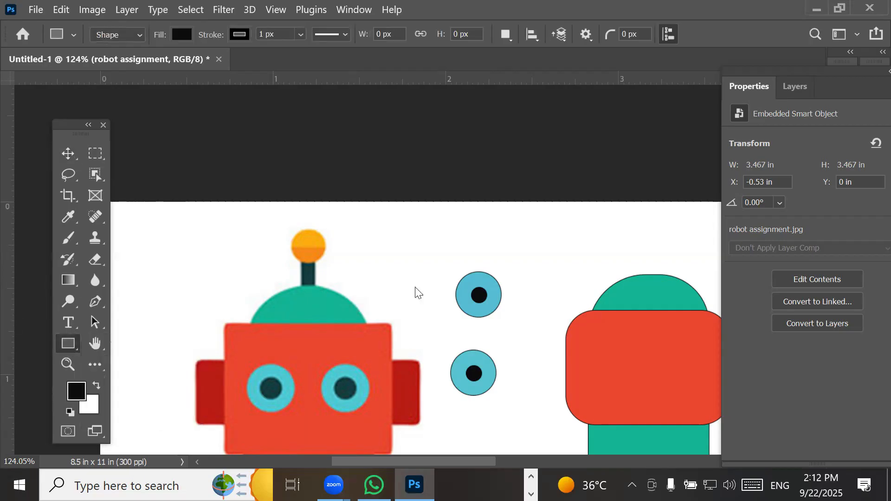
drag(378, 228, 412, 263)
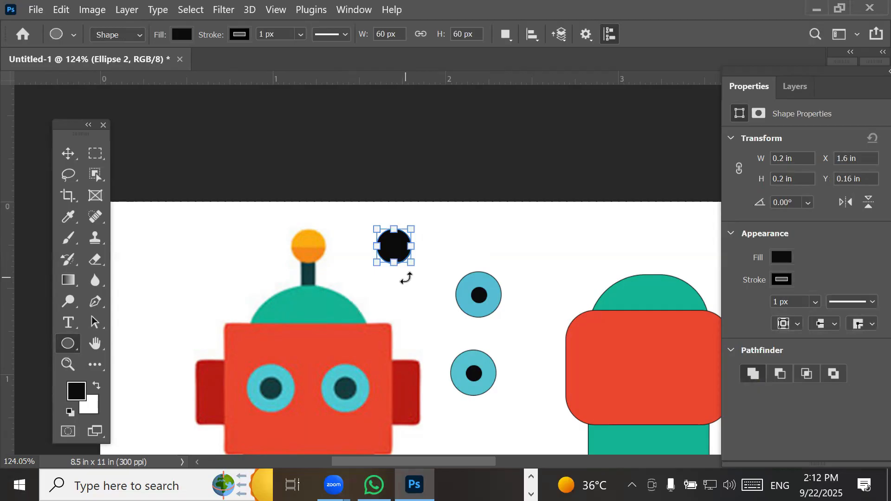
click(792, 87)
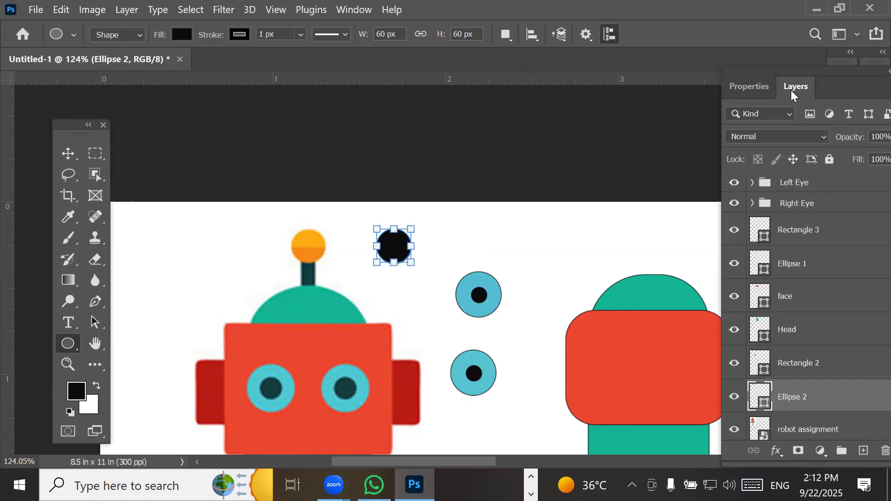
- Rasterize the black circle's shape layer so that the Eraser can work on it
click(97, 260)
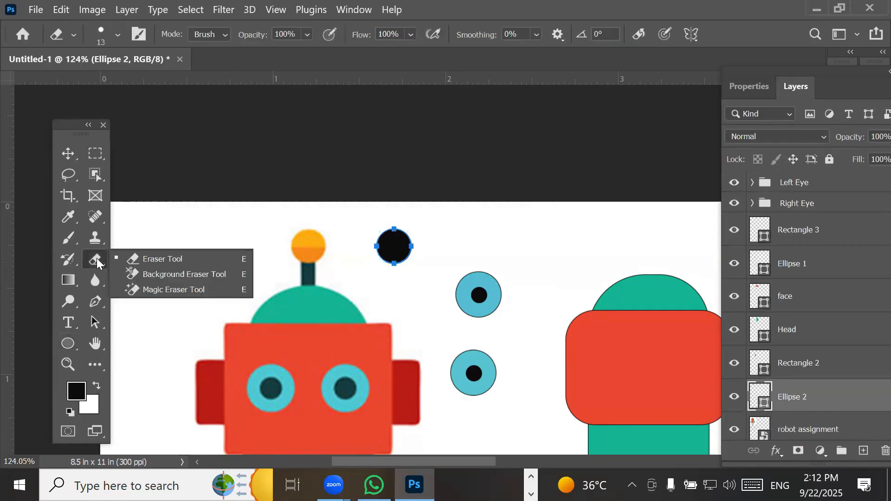
click(150, 258)
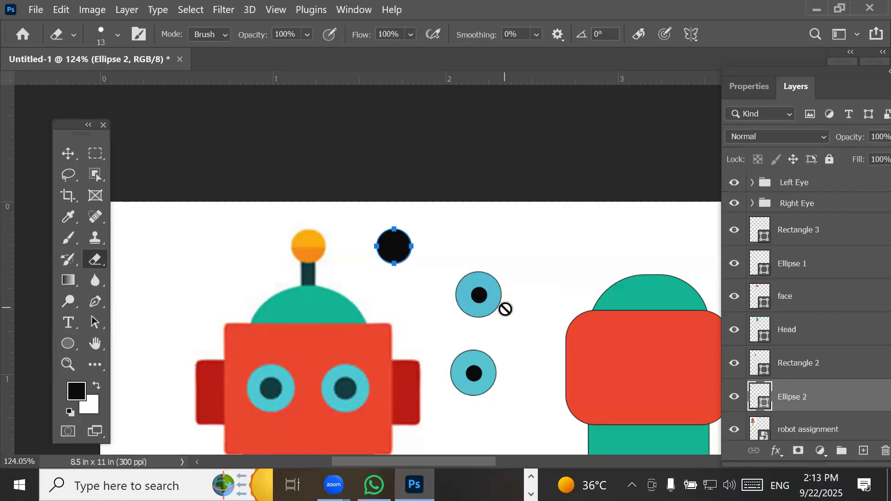
click(732, 398)
click(735, 398)
click(736, 399)
click(735, 398)
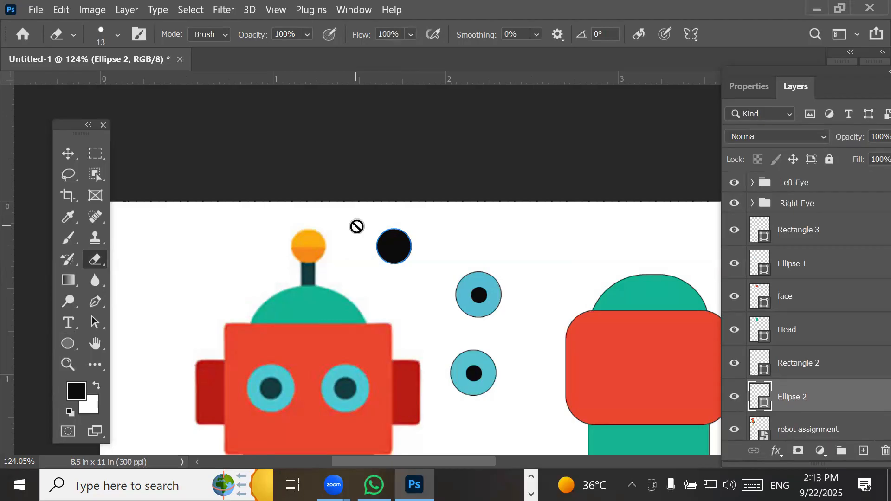
click(392, 252)
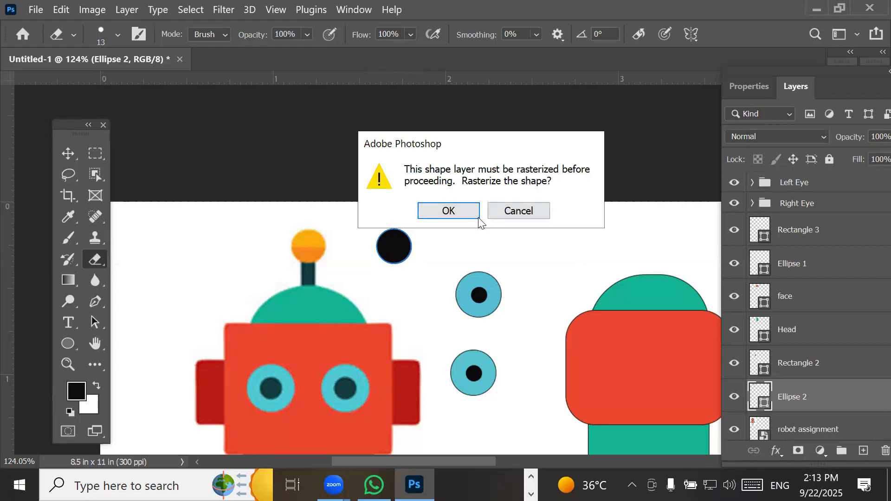
click(462, 216)
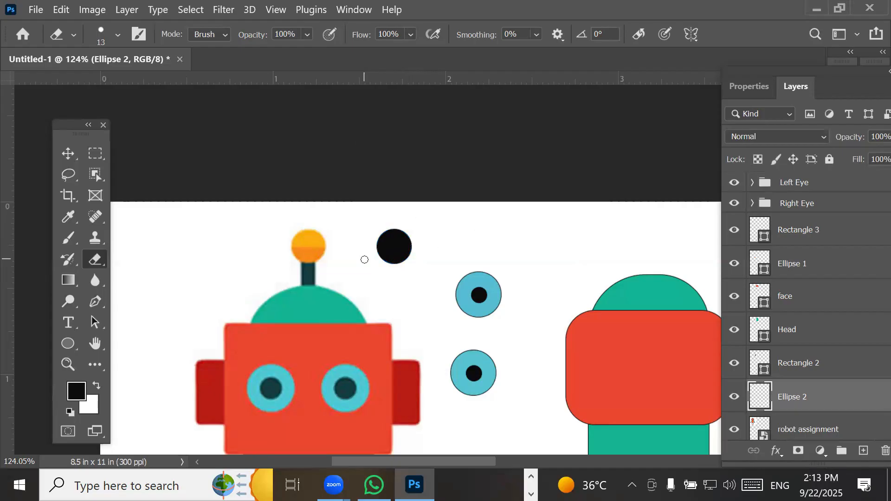
- Erase the lower half of the black circle, leaving only the upper semicircle
scroll(374, 259, up, 2)
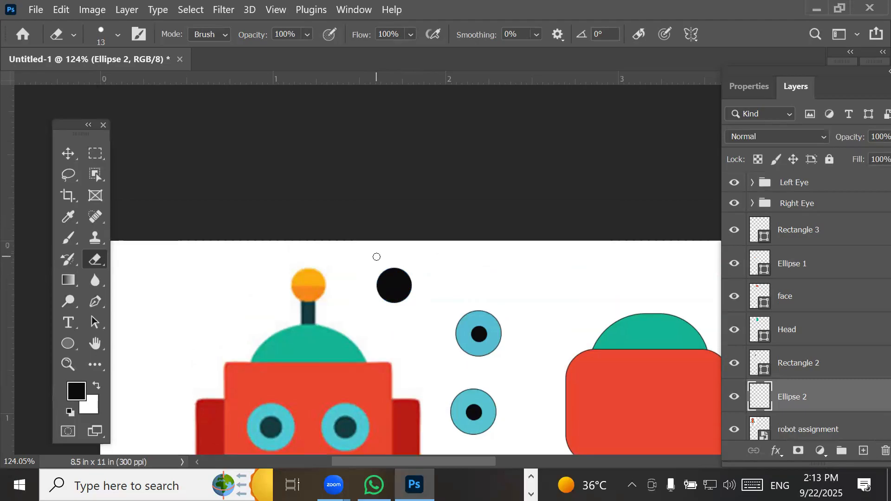
scroll(404, 309, up, 1)
scroll(404, 309, up, 2)
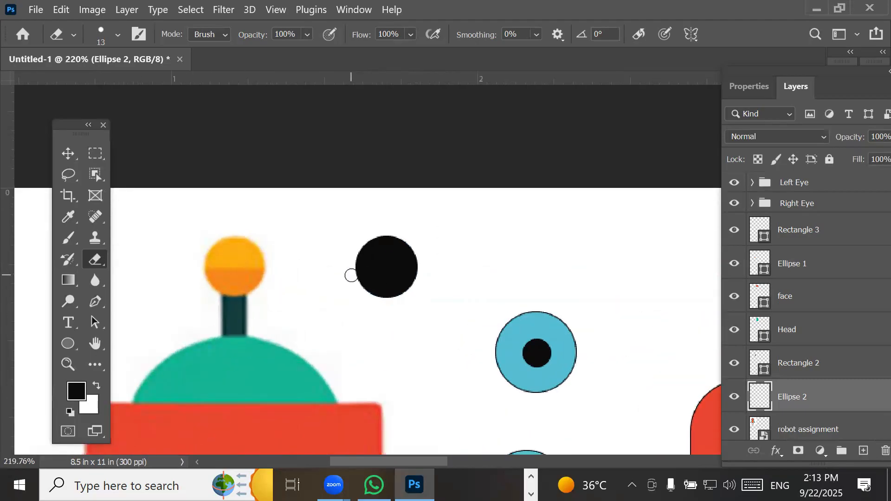
drag(347, 273, 429, 273)
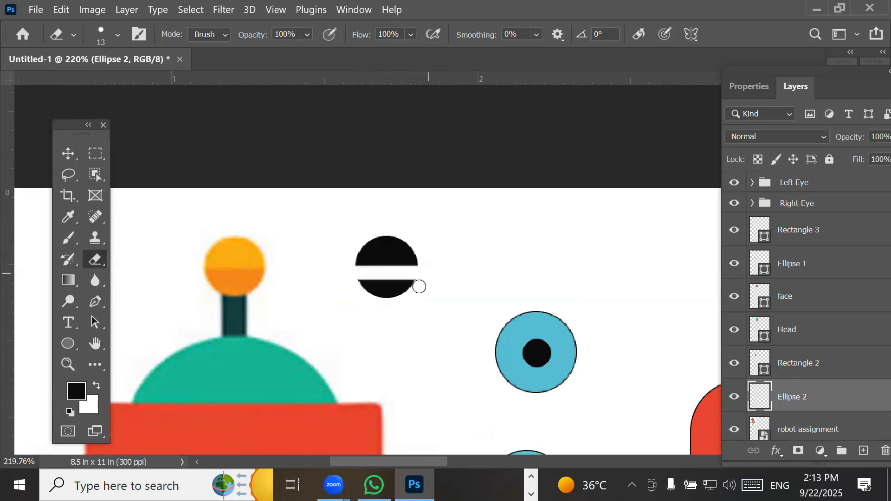
mouse_move(422, 282)
mouse_down()
mouse_move(360, 294)
mouse_move(408, 292)
mouse_up()
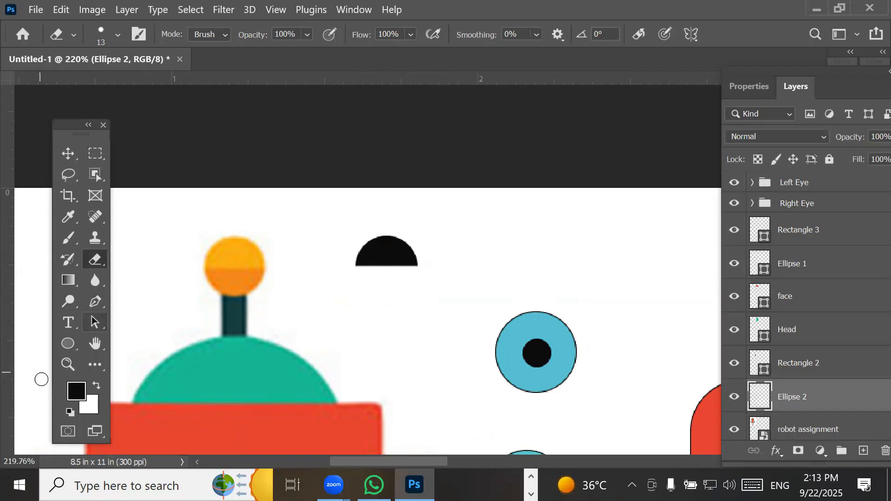
click(69, 345)
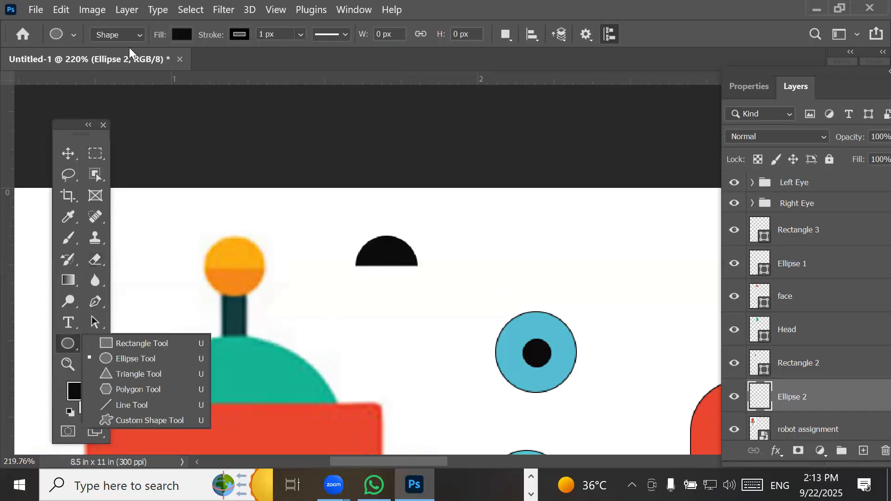
click(189, 38)
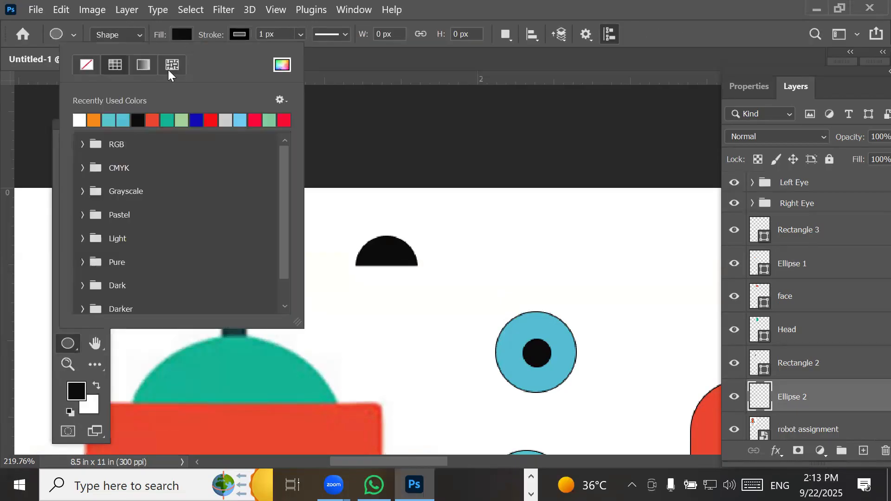
click(283, 65)
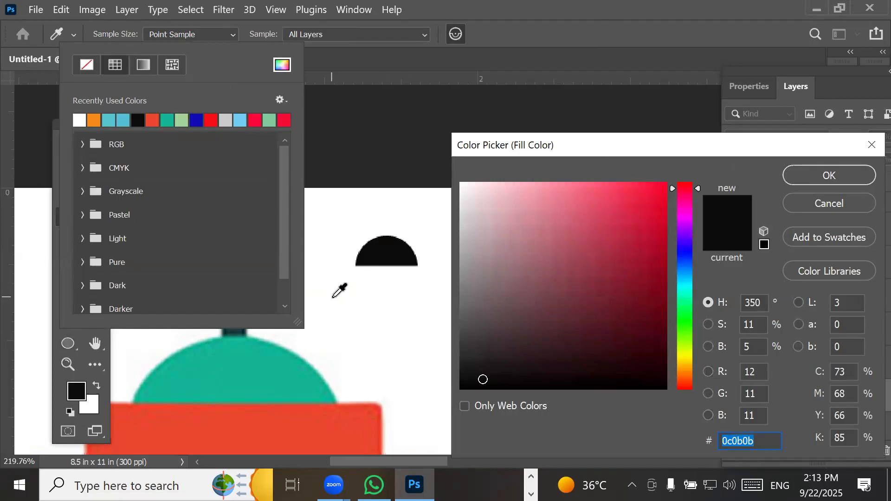
key(Return)
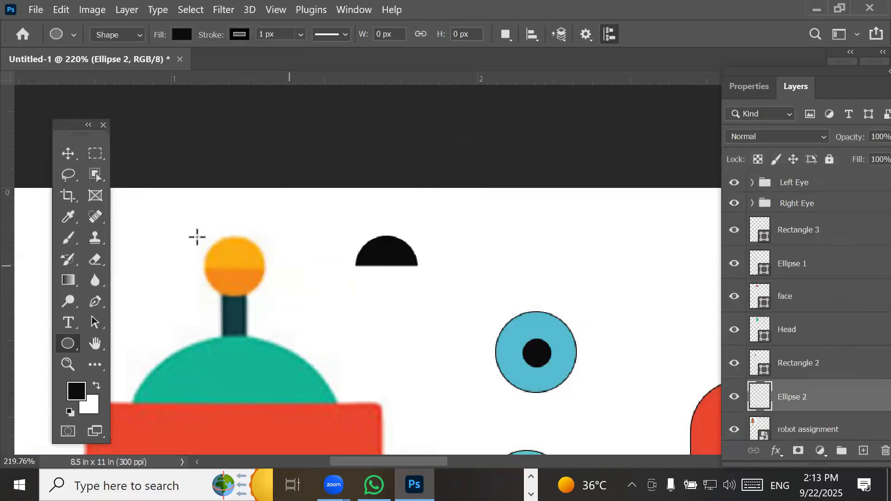
scroll(235, 208, up, 1)
scroll(234, 208, up, 5)
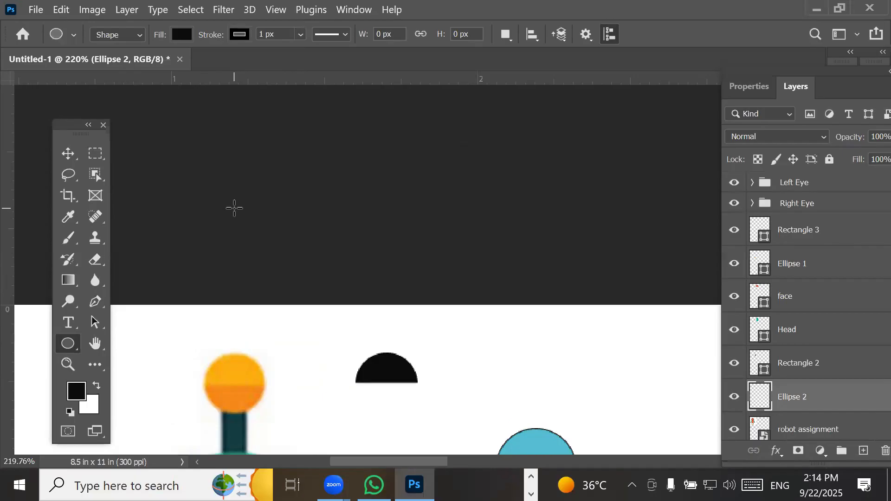
click(68, 153)
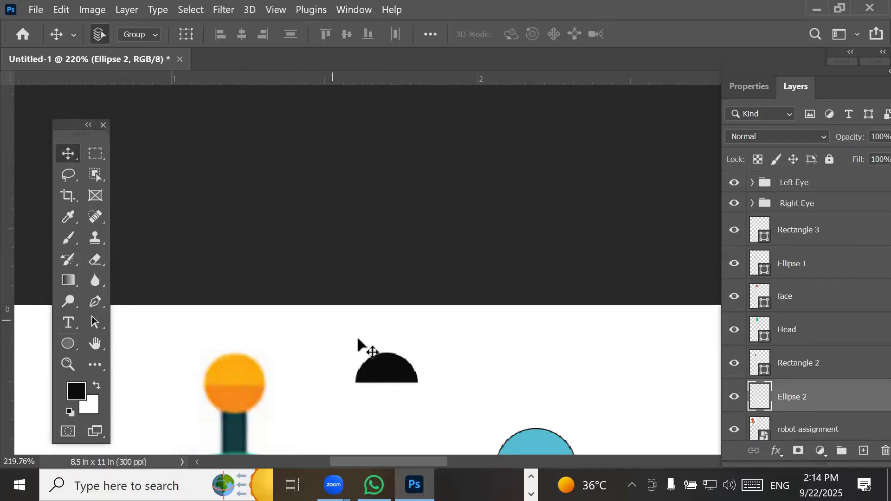
- Set the Ellipse tool's fill to the light orange #f9b014 sampled from the upper half of the reference antenna ball
click(74, 344)
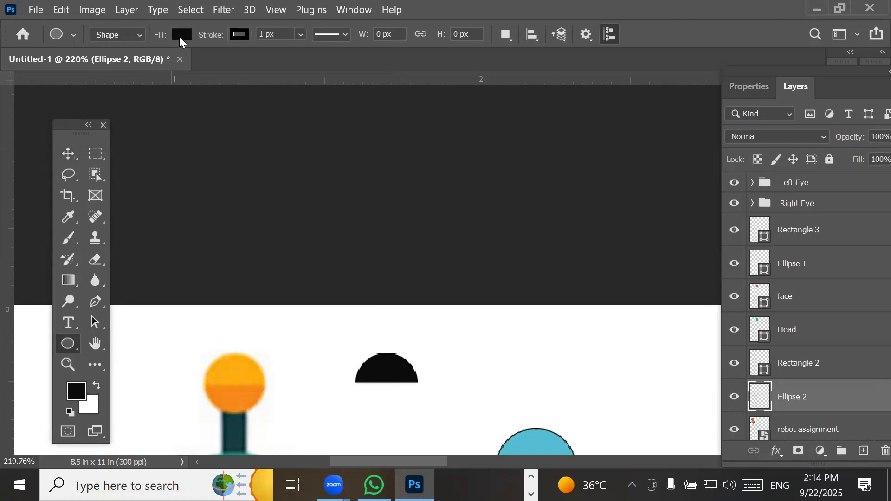
click(179, 36)
click(282, 65)
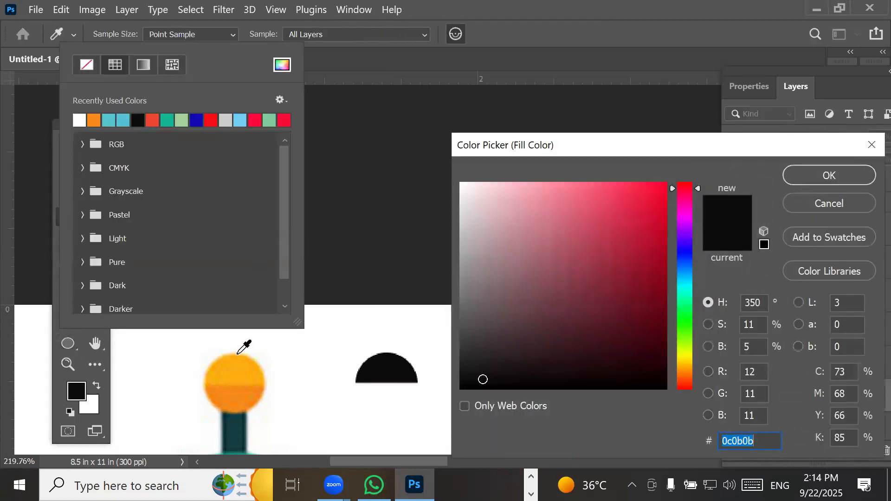
click(238, 365)
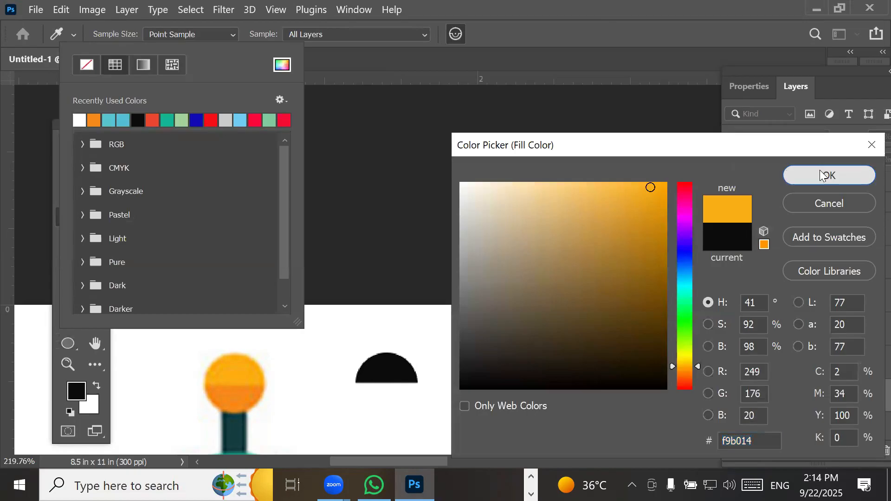
click(821, 175)
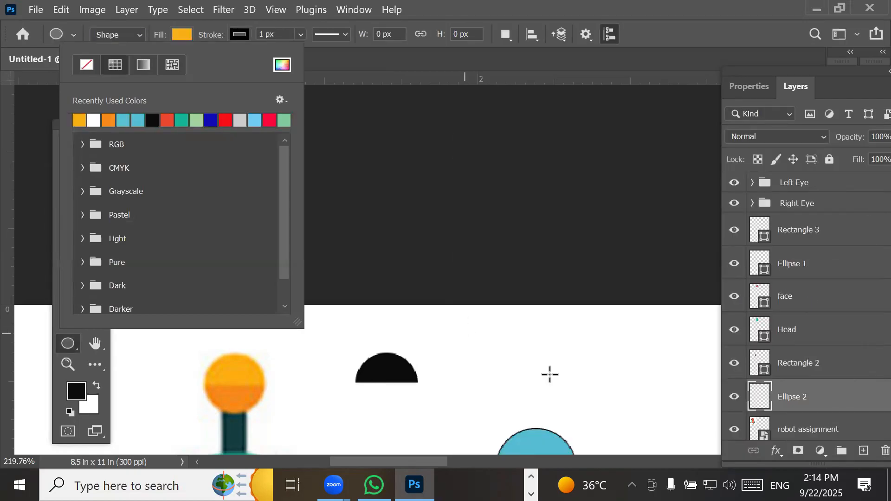
click(792, 402)
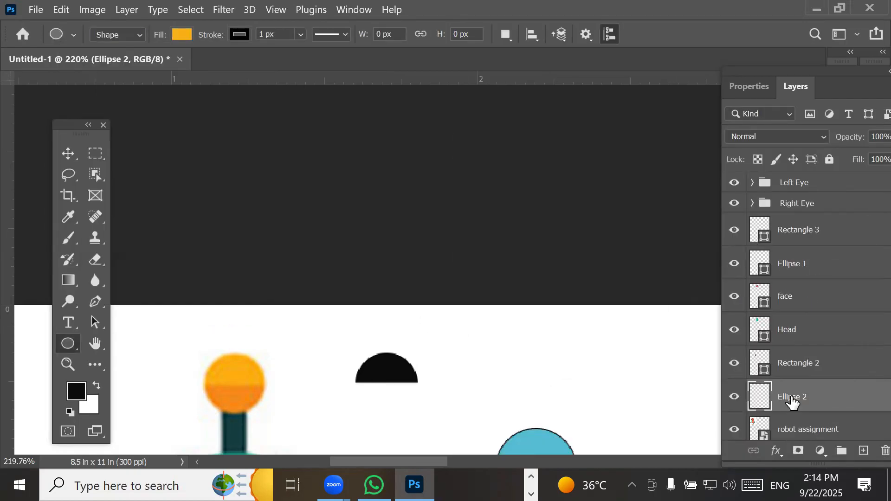
click(67, 154)
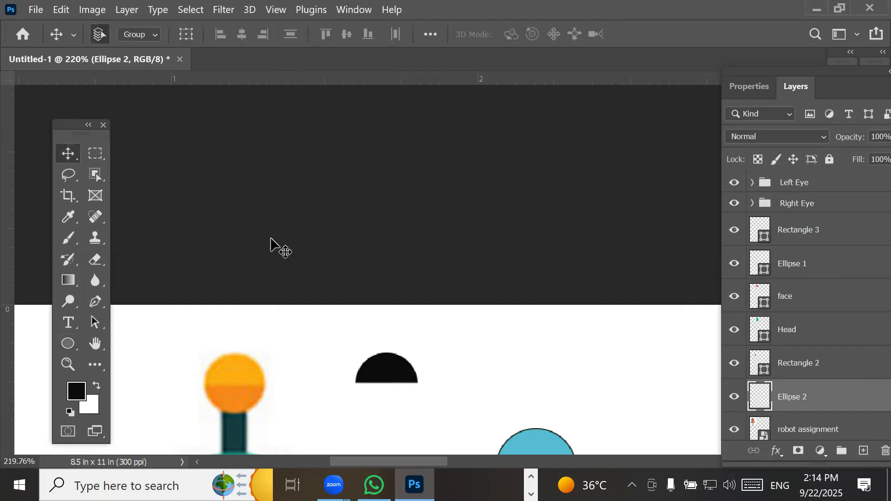
drag(375, 361, 379, 355)
click(69, 344)
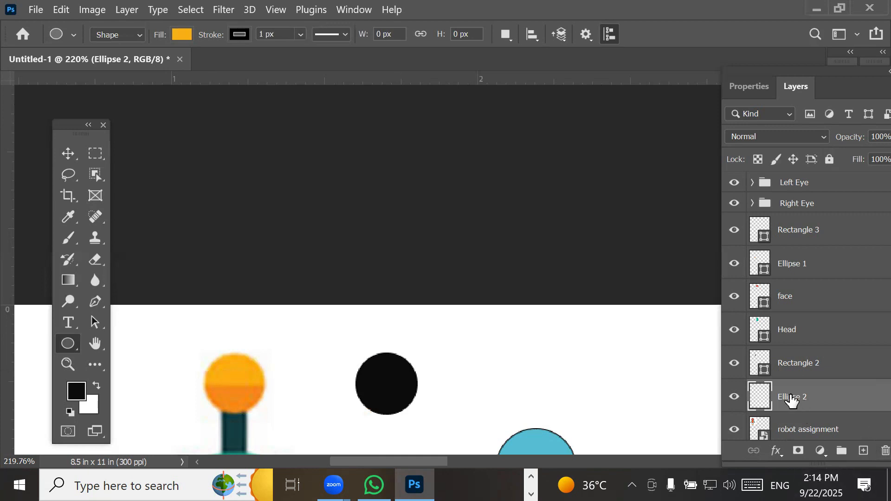
click(733, 398)
click(734, 398)
key(ctrl+t)
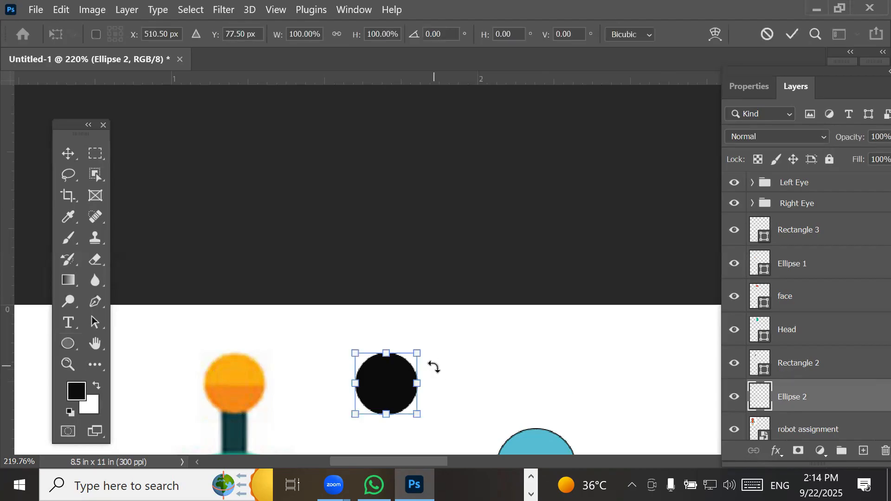
click(68, 343)
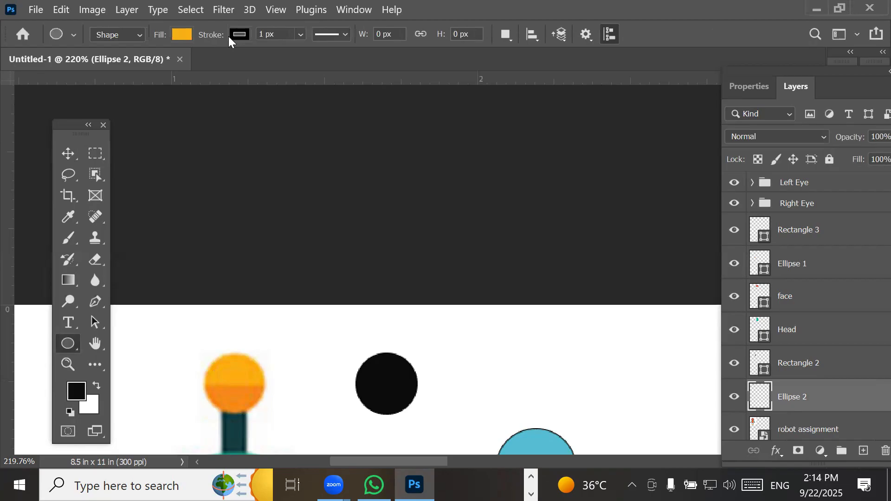
- Delete the black circle beside the reference antenna
click(183, 34)
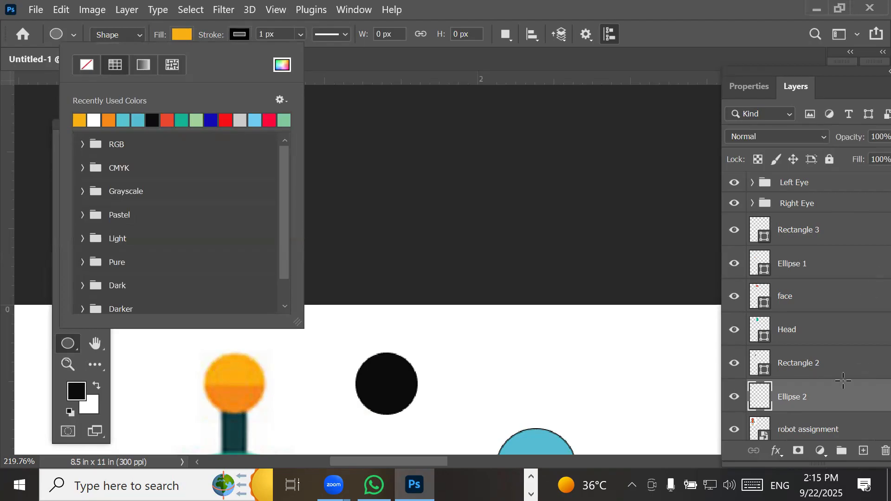
click(820, 394)
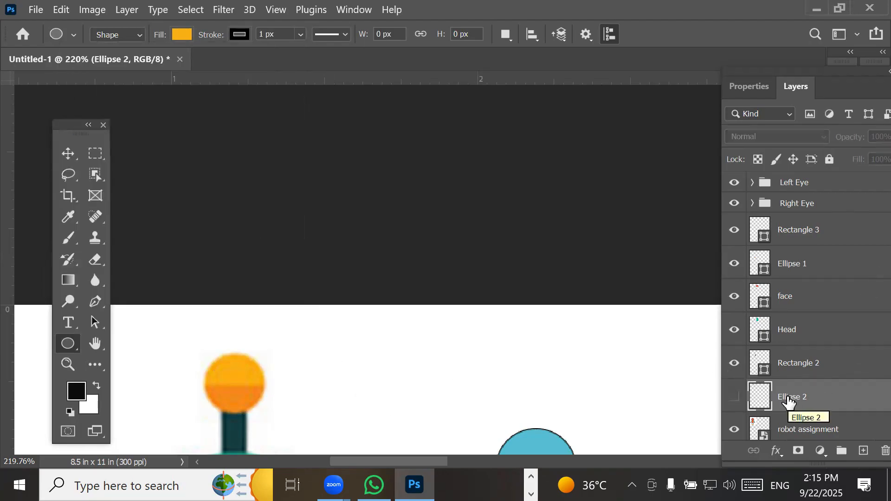
click(850, 412)
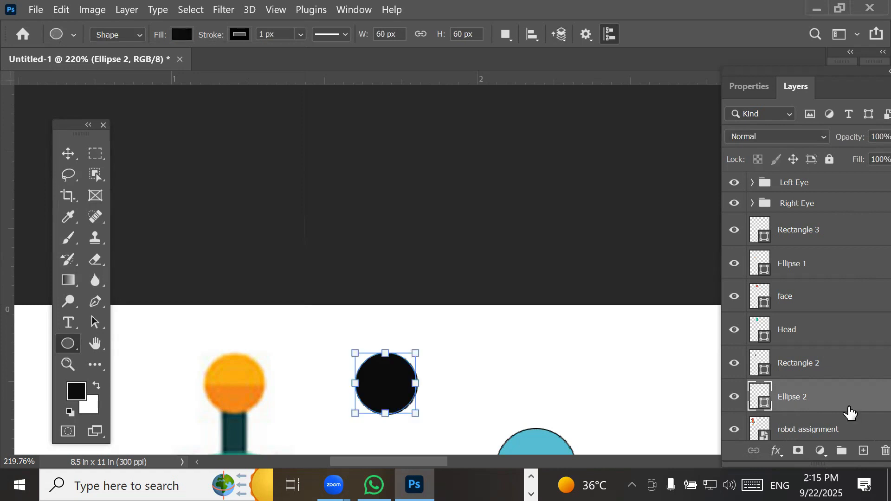
key(Delete)
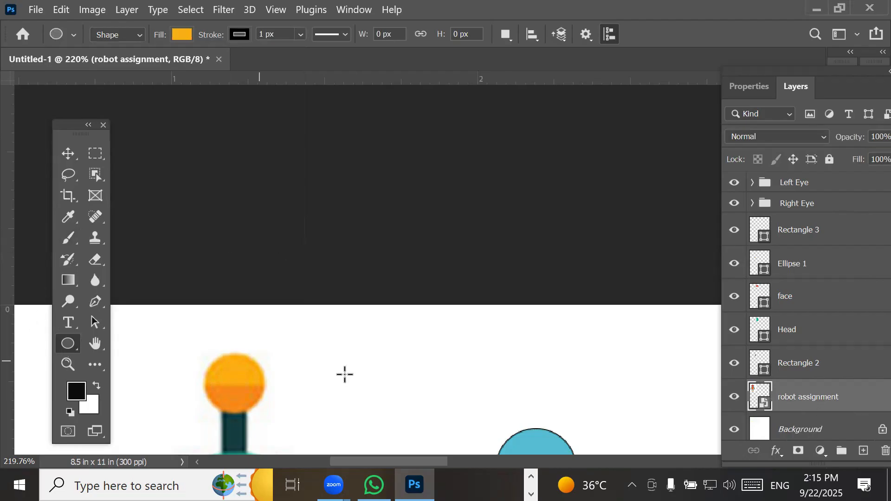
- Draw a light orange circle about 52 px (0.17 in) across beside the reference antenna ball and remove its stroke
drag(347, 349, 399, 424)
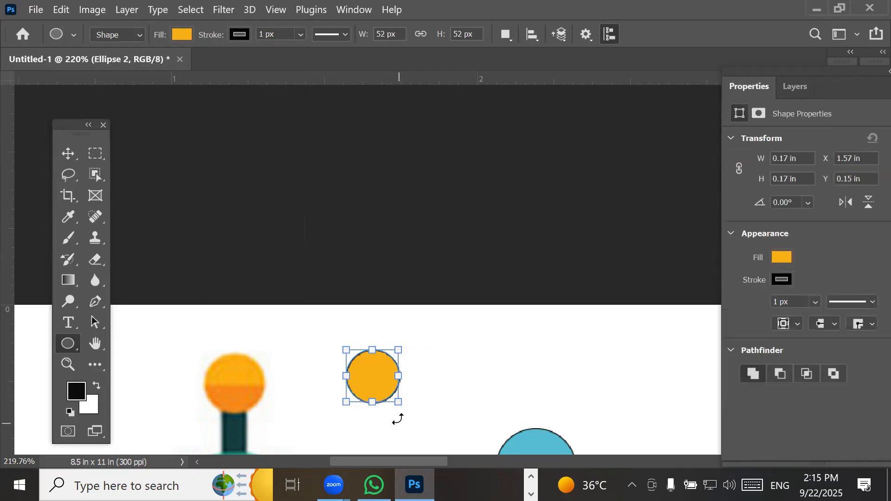
click(248, 31)
click(145, 63)
- Duplicate the light orange circle and place the copy beside the original at about X 1.85 in, Y 0.15 in
click(69, 149)
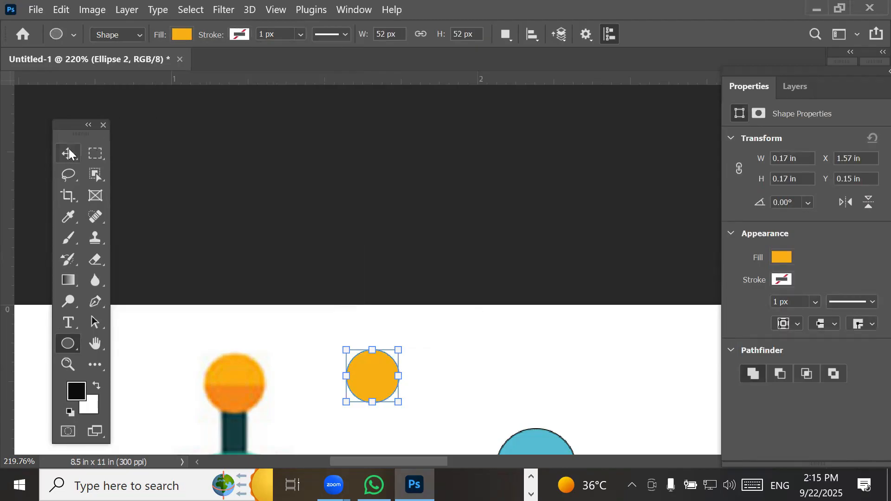
click(69, 150)
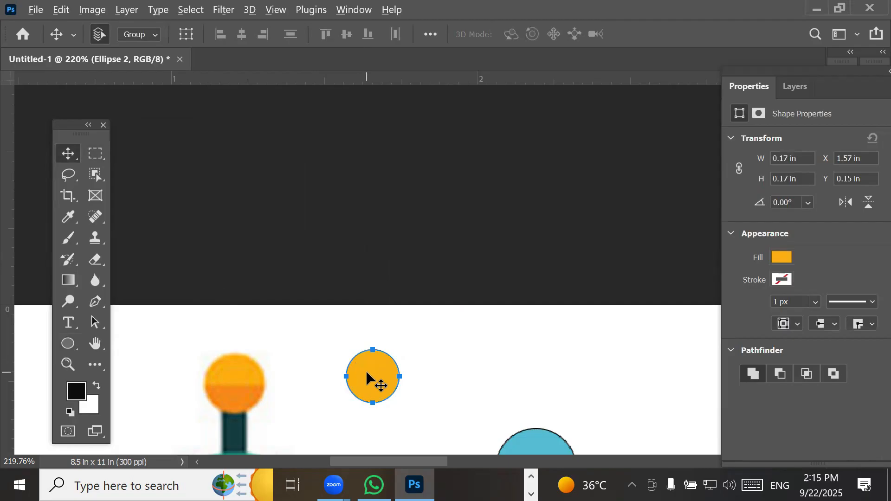
drag(366, 373, 458, 374)
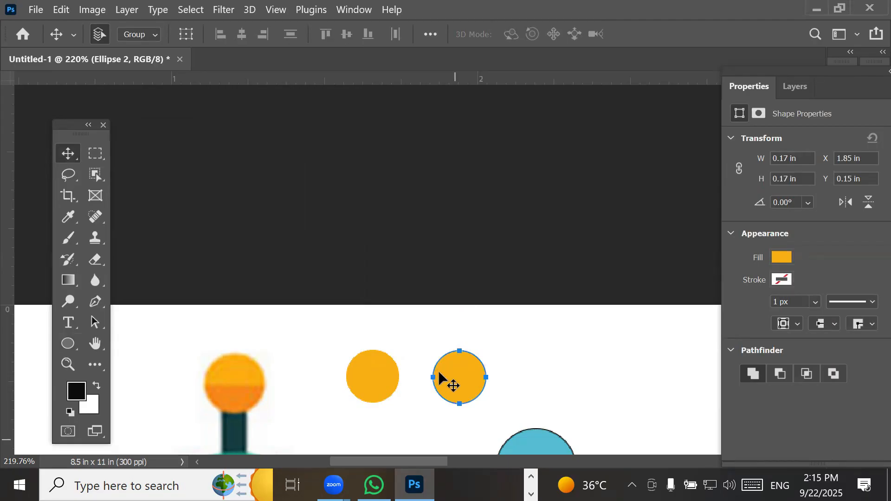
- Fill the duplicated circle with orange f68818, sampled from the lower half of the reference robot's antenna ball
click(438, 373)
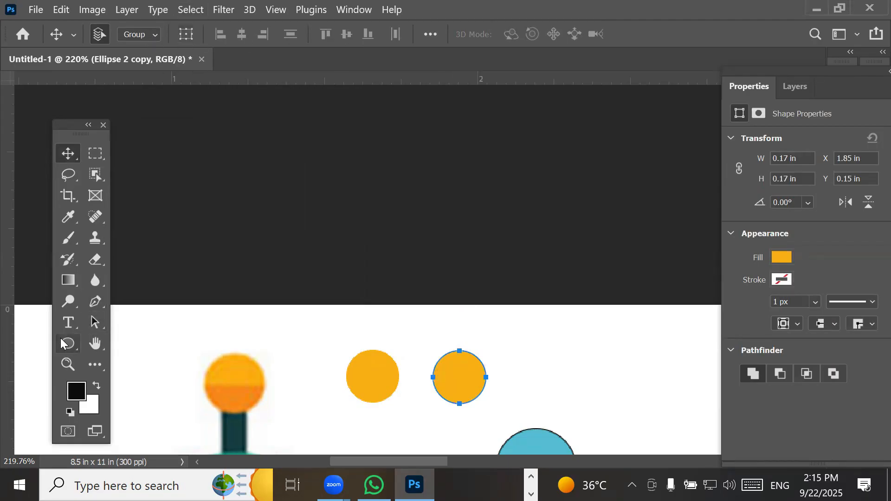
click(64, 343)
click(183, 34)
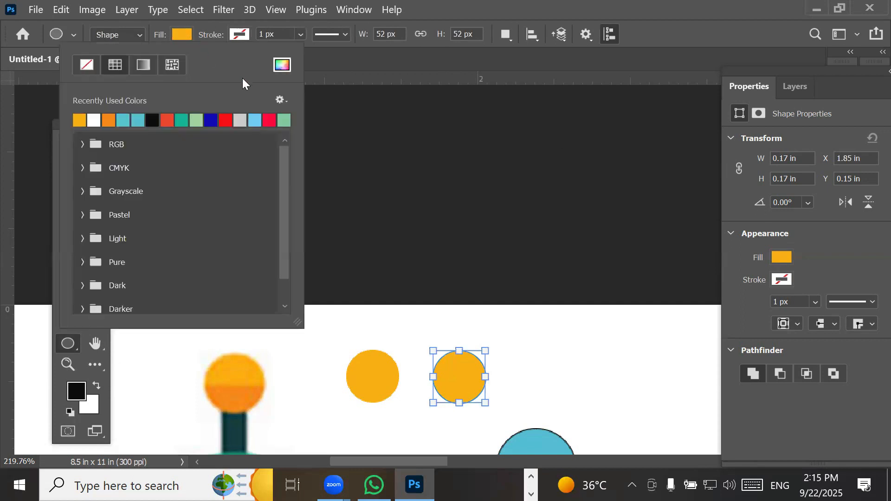
click(282, 65)
click(242, 390)
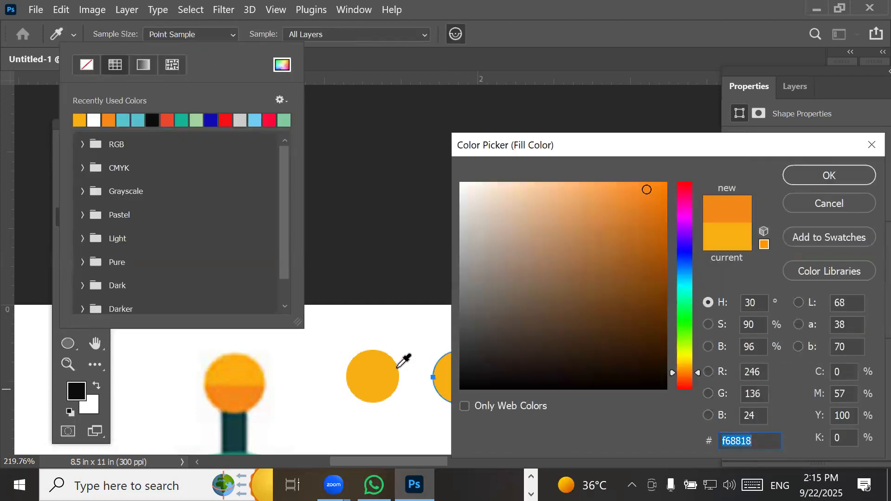
click(802, 172)
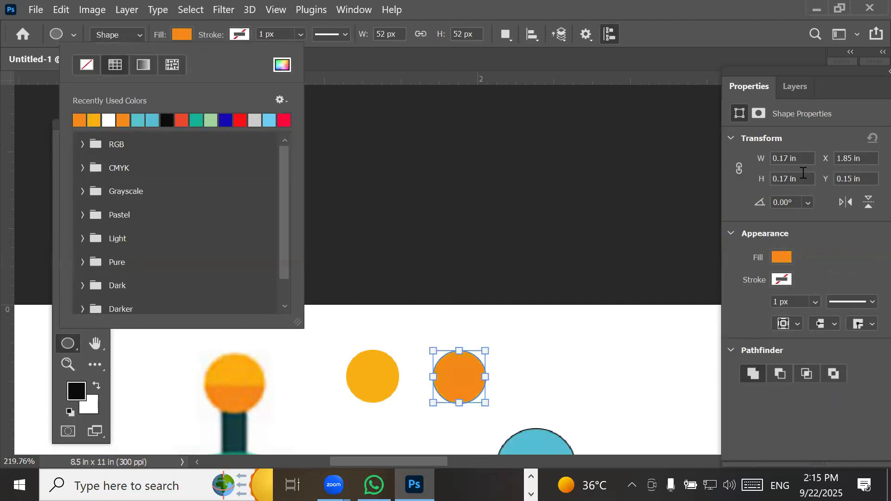
click(55, 33)
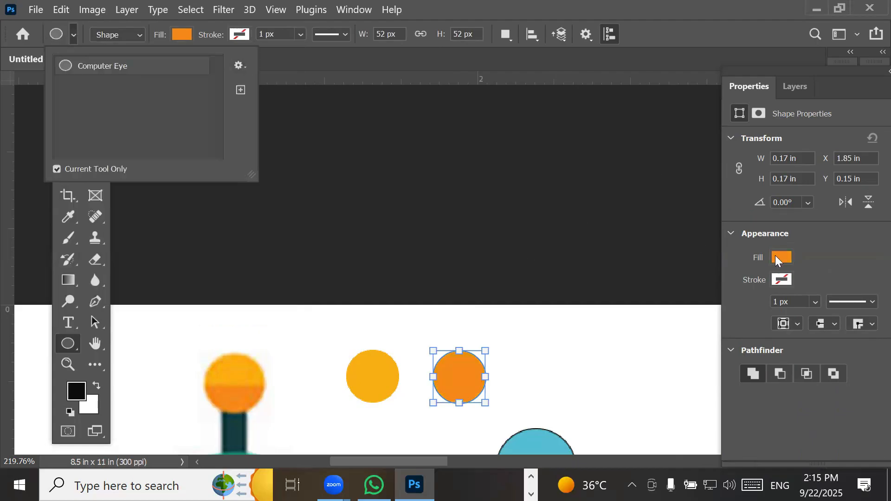
- Rasterize the Ellipse 2 copy shape layer so the Eraser tool can work on the darker orange circle
click(787, 91)
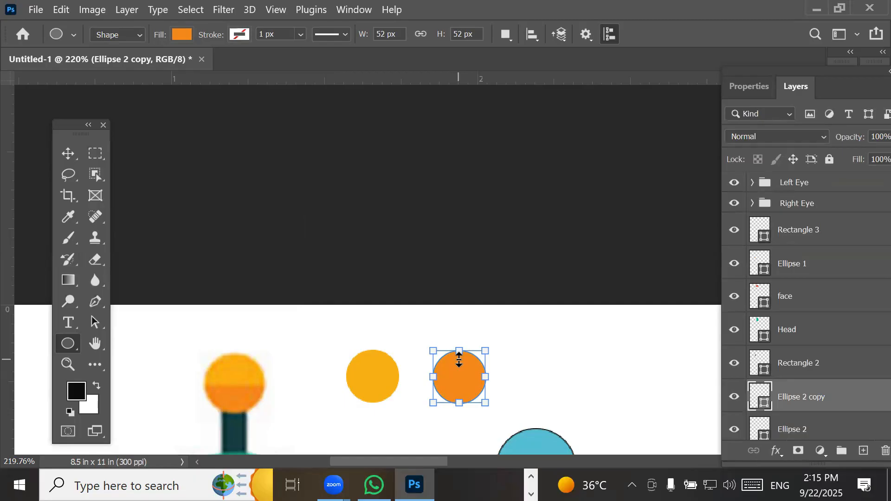
click(99, 253)
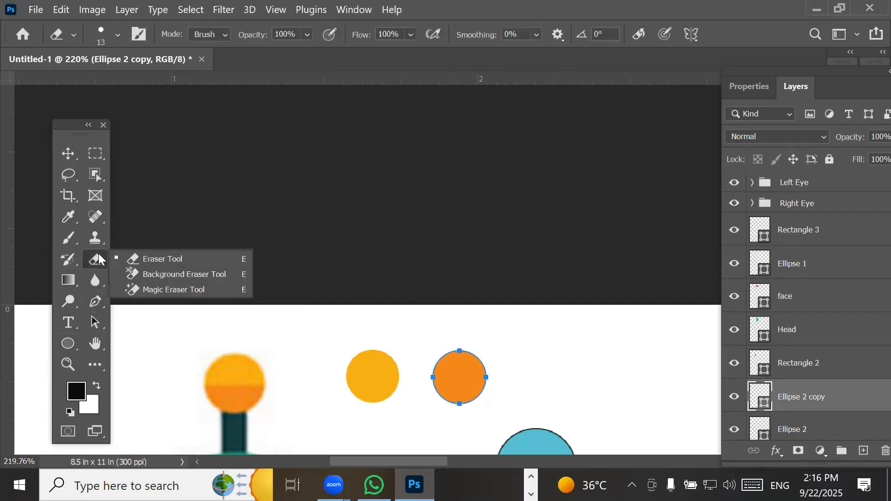
click(157, 259)
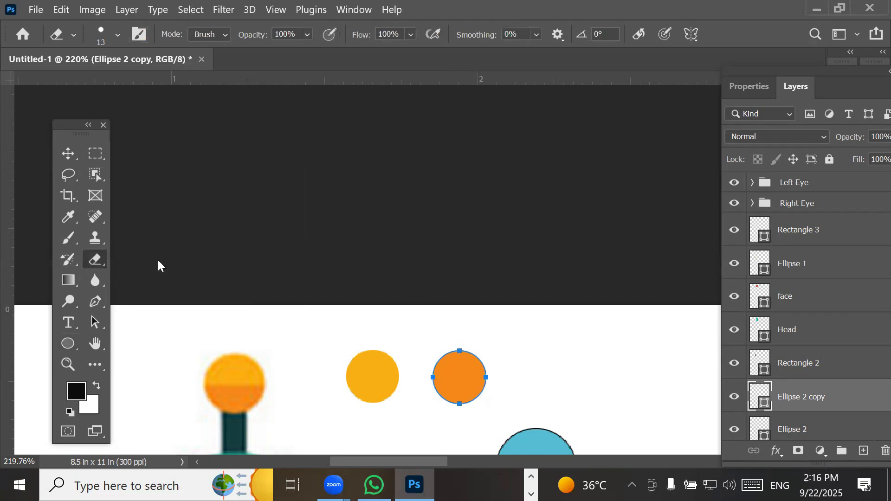
click(456, 386)
click(453, 213)
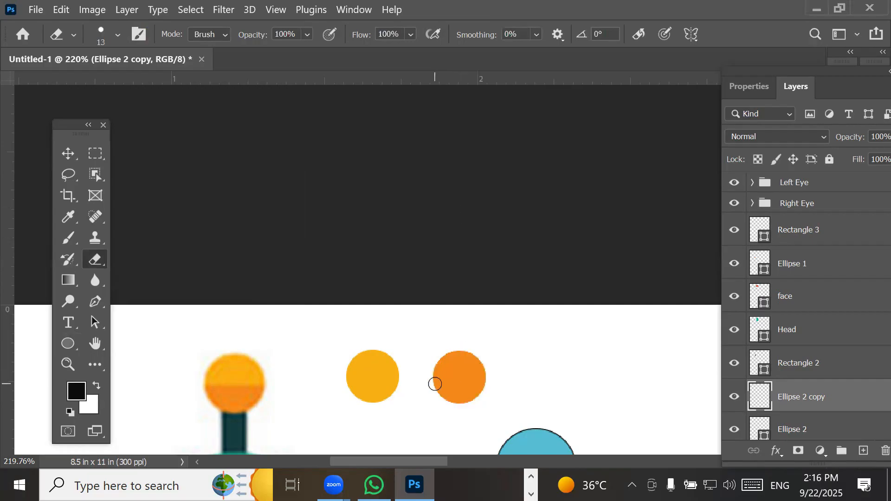
- Erase the lower half of the darker orange circle with straight horizontal strokes, leaving a flat-edged upper semicircle
drag(435, 384, 440, 383)
shift+click(488, 384)
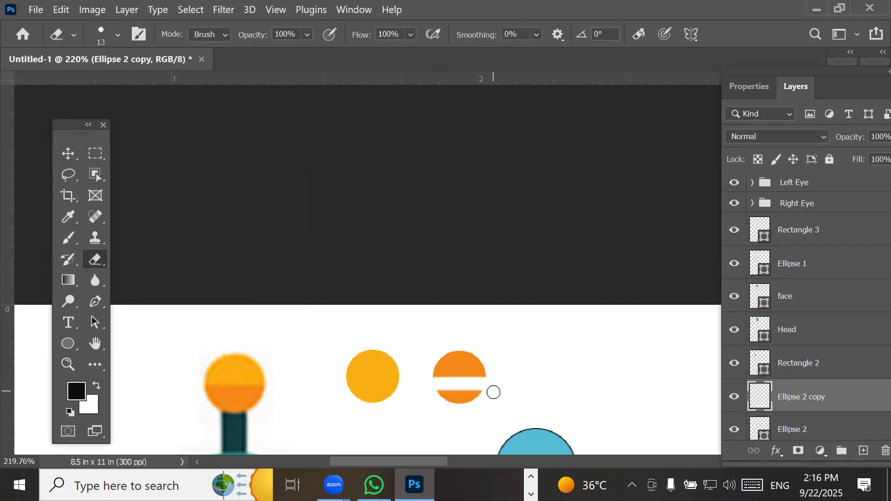
drag(490, 394, 430, 395)
shift+click(482, 402)
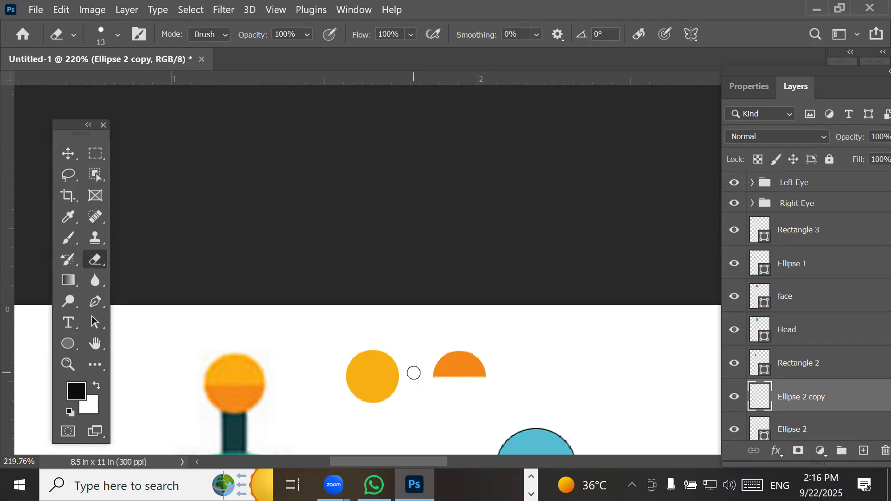
- Select the yellow circle and rasterize its Ellipse 2 shape layer for the Eraser tool
click(74, 154)
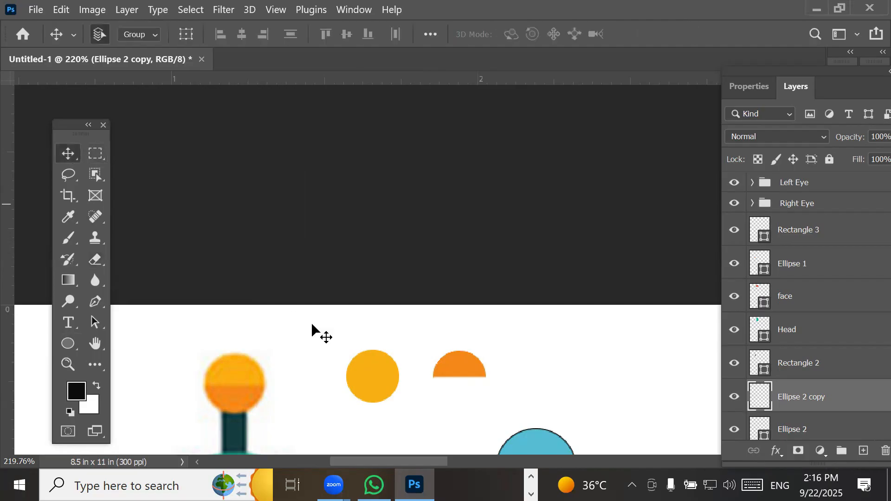
click(361, 369)
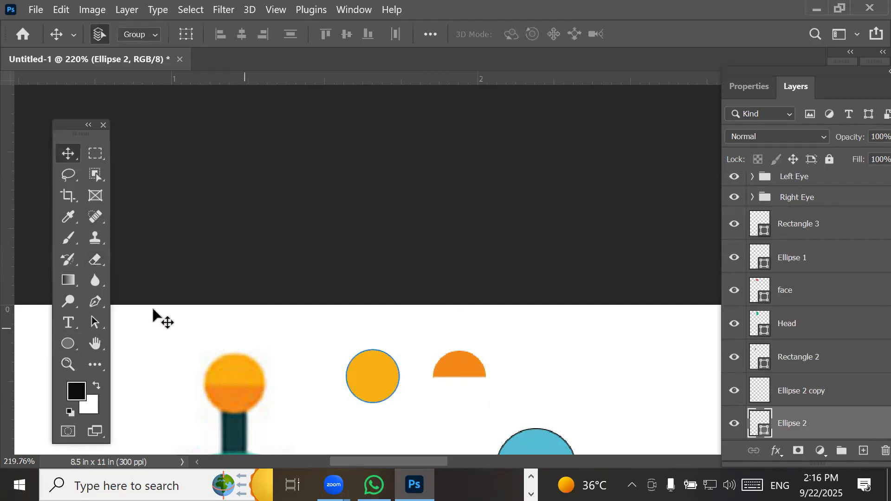
click(91, 217)
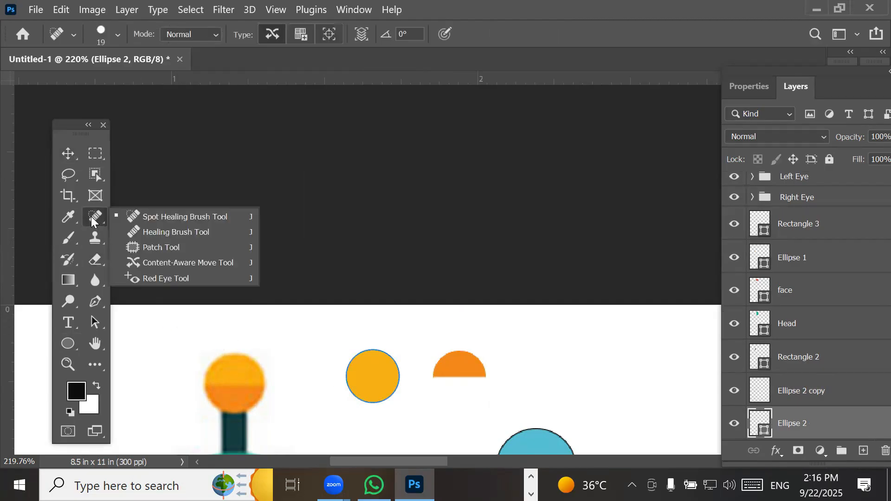
click(94, 258)
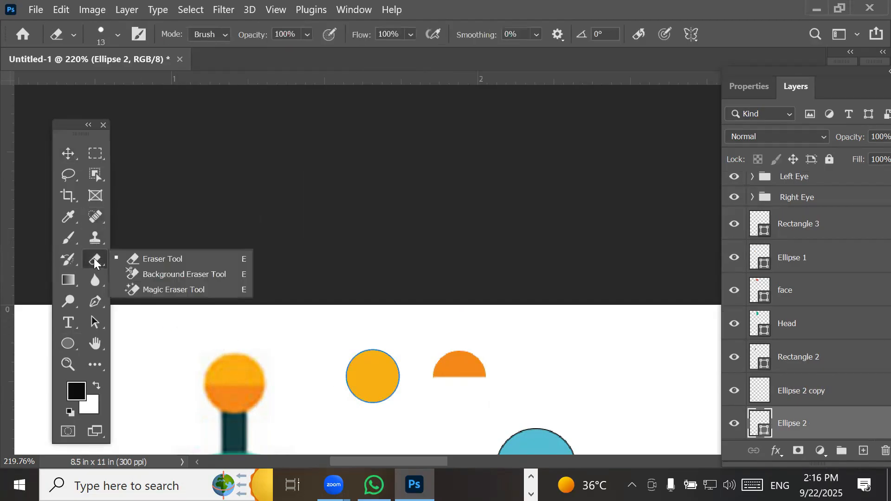
click(170, 258)
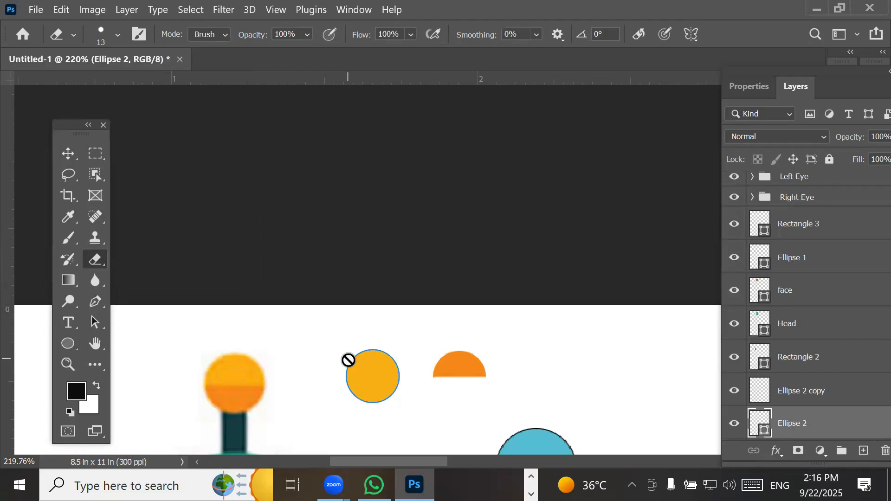
click(373, 367)
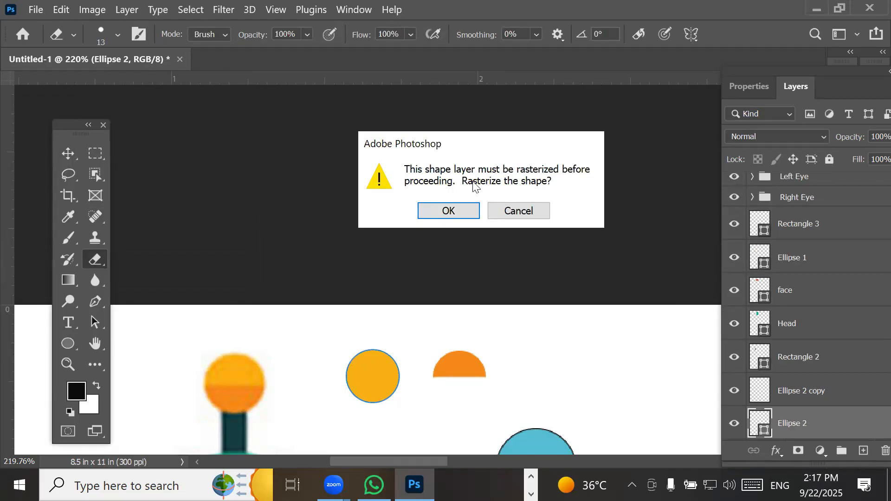
click(448, 210)
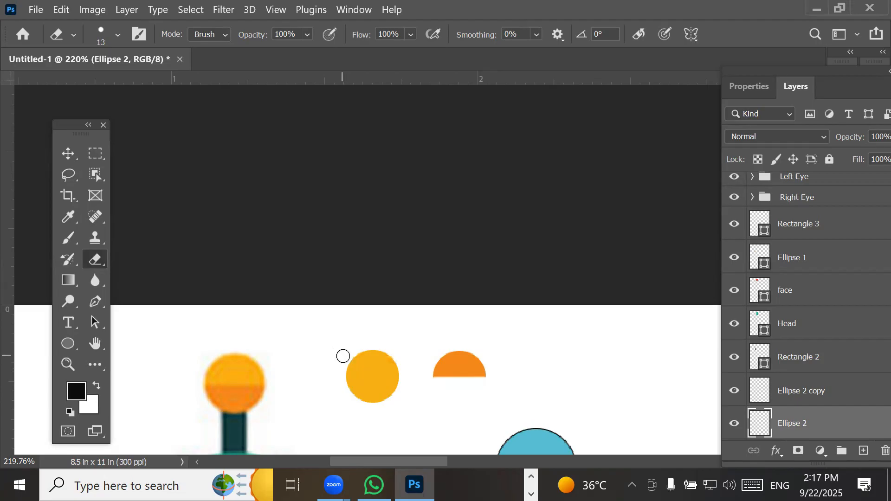
- Erase the upper half of the yellow circle along a straight horizontal edge, leaving the lower semicircle
mouse_move(348, 350)
mouse_down()
mouse_move(397, 349)
mouse_move(355, 349)
mouse_move(391, 349)
mouse_move(353, 356)
mouse_up()
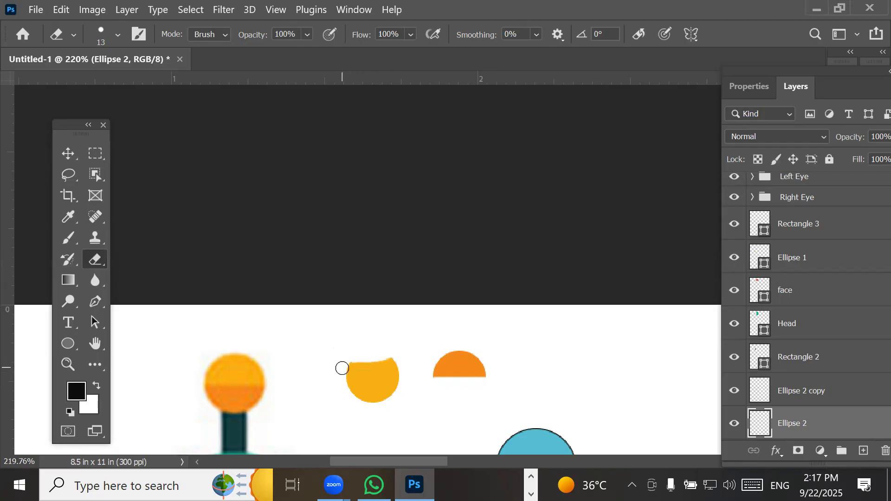
click(344, 368)
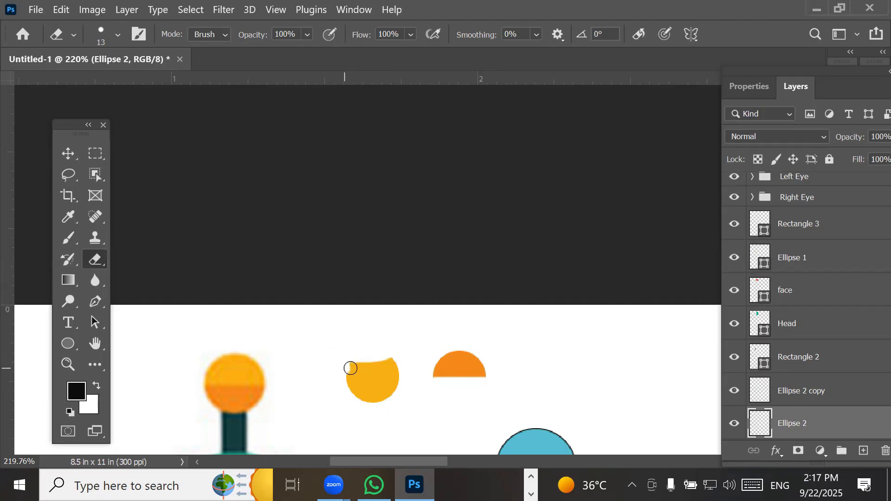
shift+click(404, 369)
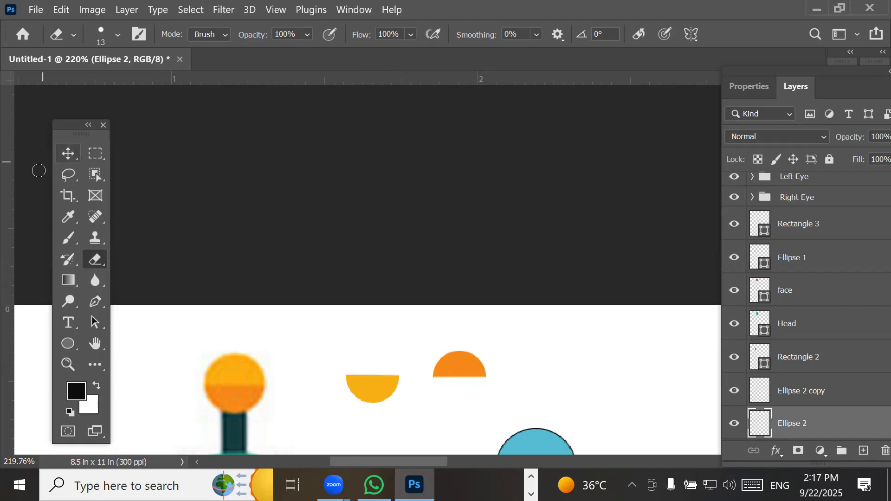
- Move the orange semicircle onto the yellow one and nudge it up so both halves form one circle
click(66, 156)
drag(477, 364, 372, 363)
click(492, 381)
key(Up)
key(Up)
key(Up)
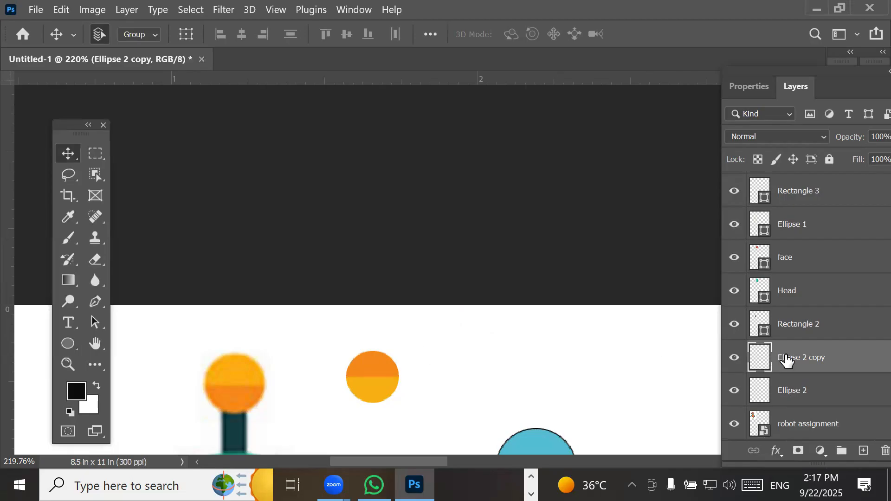
- Select the Ellipse 2 copy and Ellipse 2 layers and rotate both halves together about 180° so yellow is on top
click(733, 358)
click(734, 358)
click(734, 390)
click(735, 390)
shift+click(788, 392)
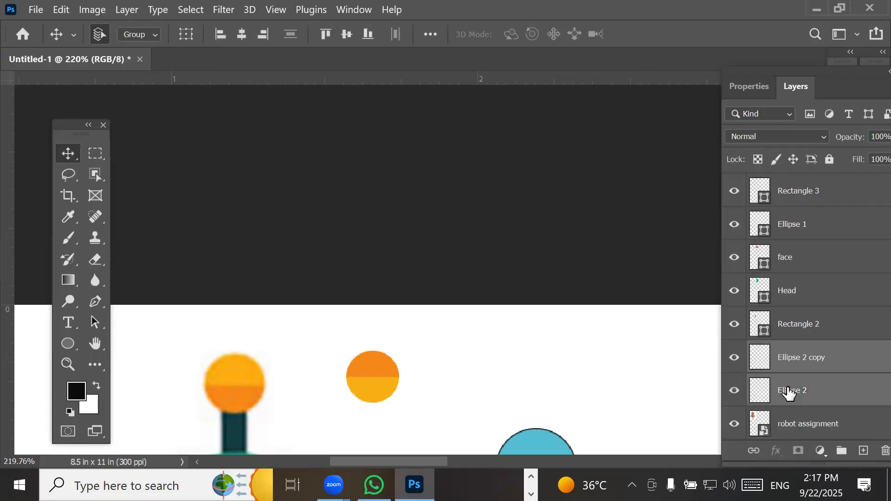
key(ctrl+t)
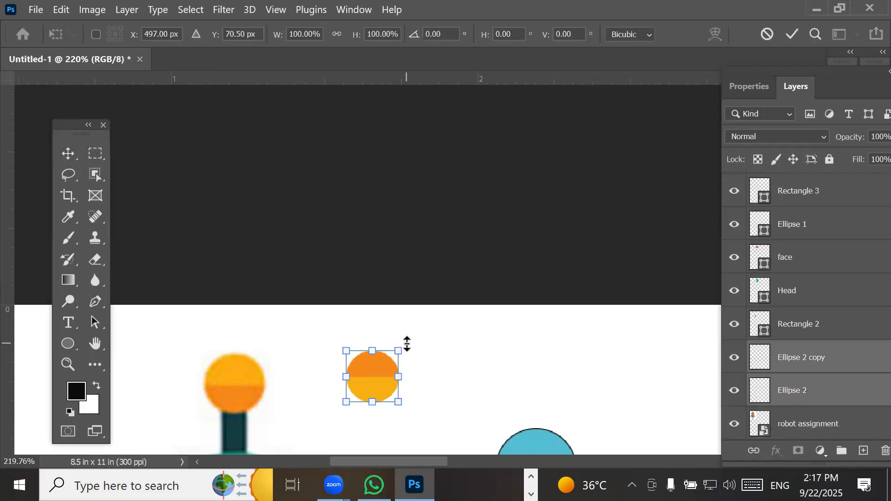
drag(409, 343, 340, 408)
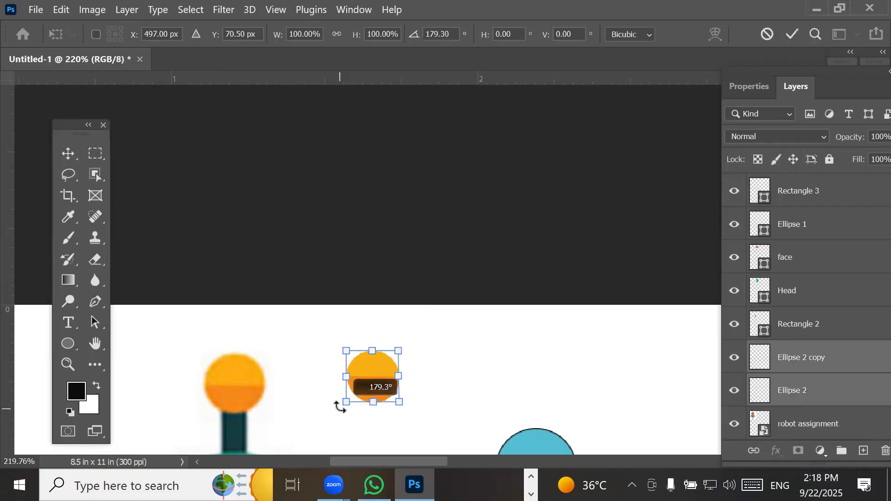
key(Return)
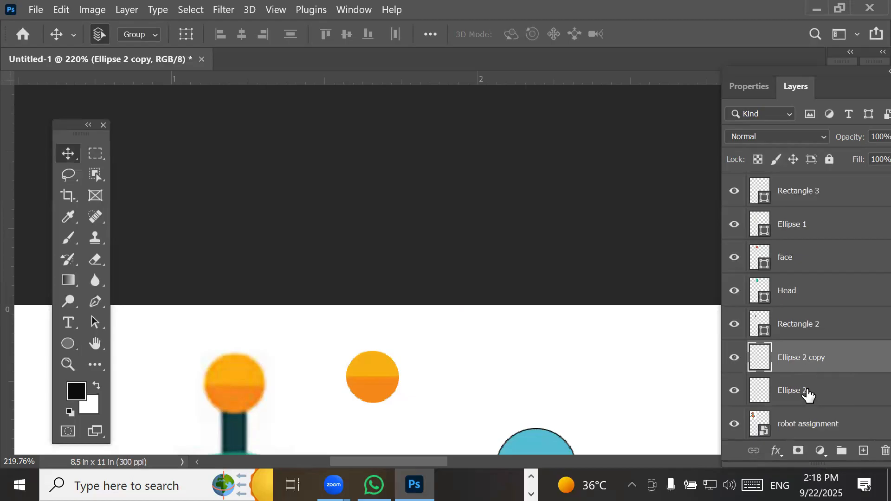
- Group the Ellipse 2 and Ellipse 2 copy layers and name the group Antenna
shift+click(808, 395)
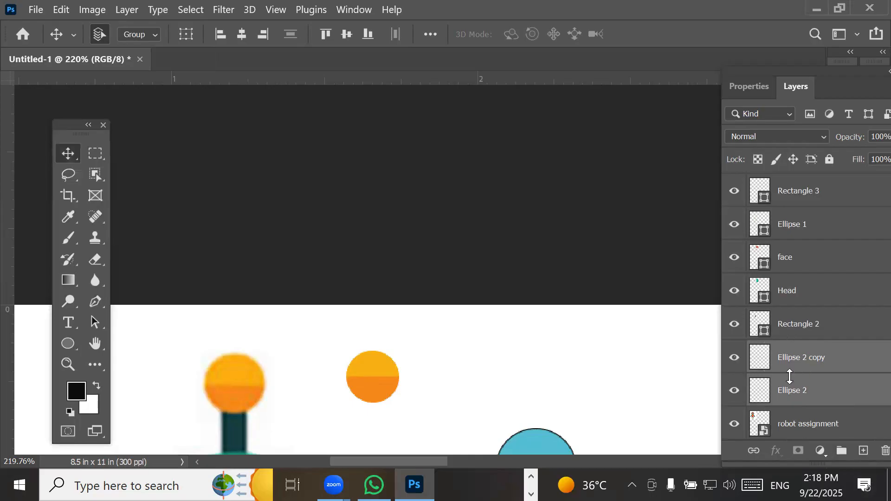
click(840, 447)
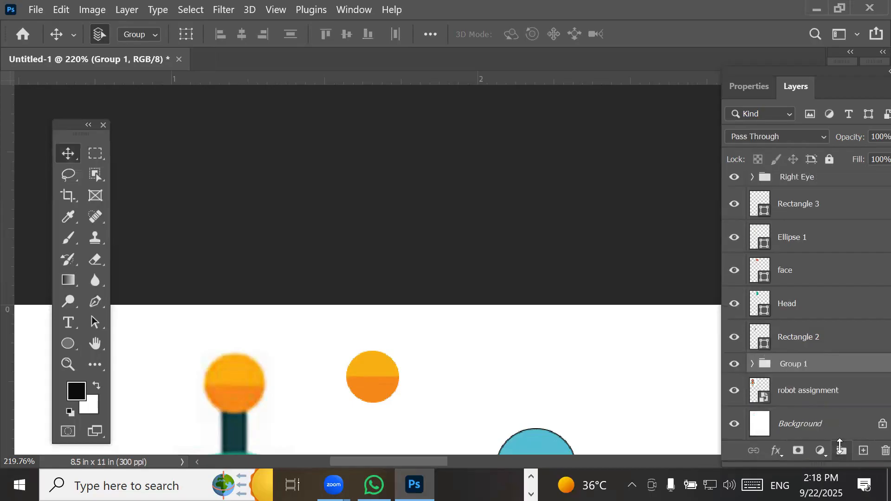
double_click(803, 365)
text(A)
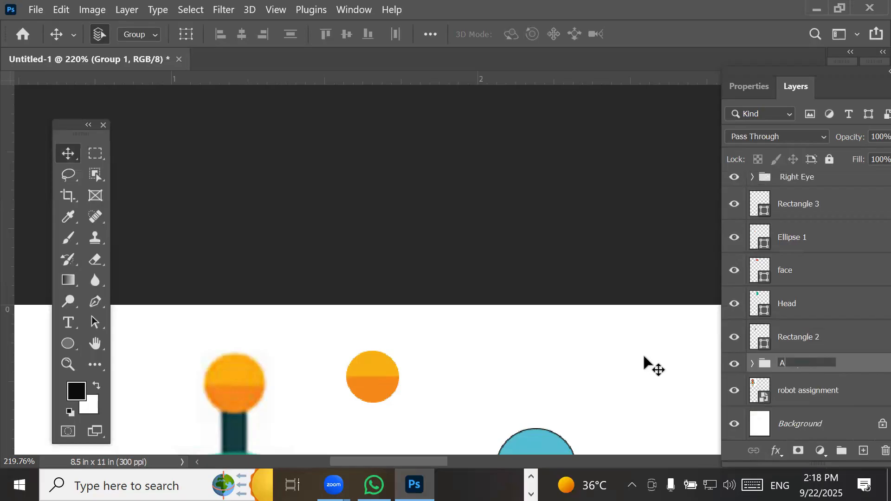
text(ntenna)
key(Return)
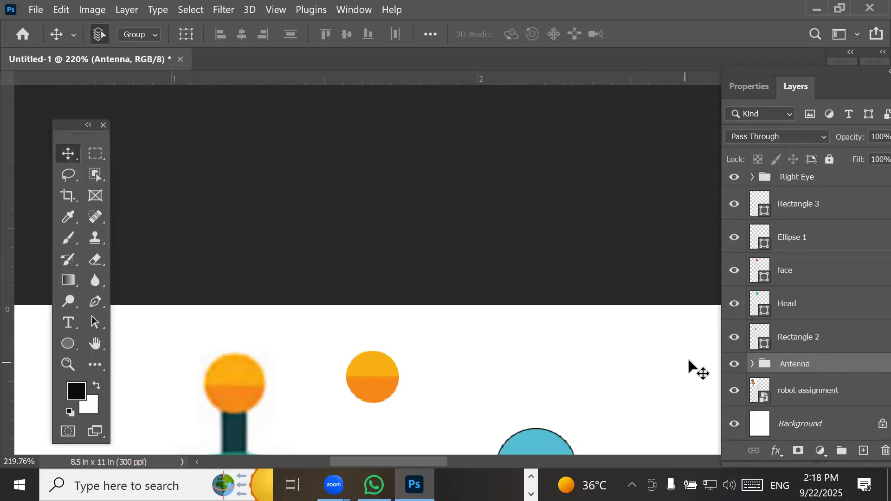
- Toggle the Antenna group's visibility off and on to check which parts it contains
click(734, 364)
click(734, 365)
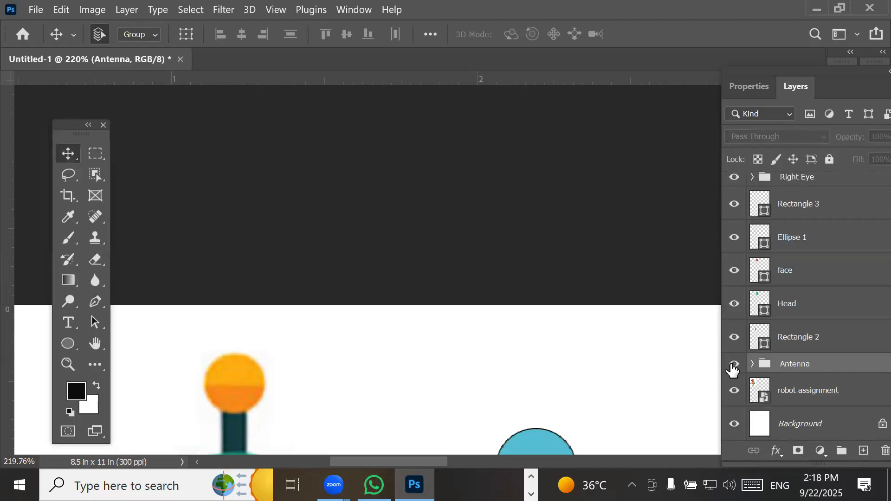
click(733, 365)
click(733, 365)
click(733, 365)
click(732, 365)
click(732, 365)
click(731, 366)
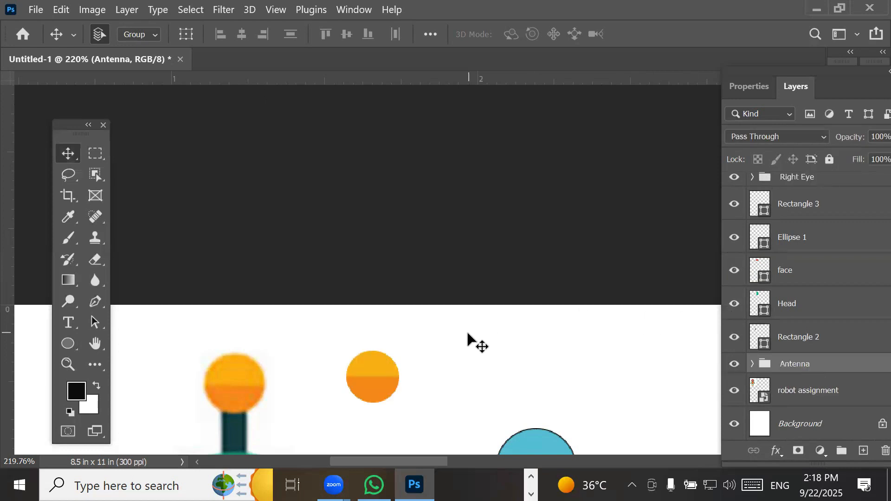
scroll(466, 330, down, 5)
scroll(468, 332, down, 4)
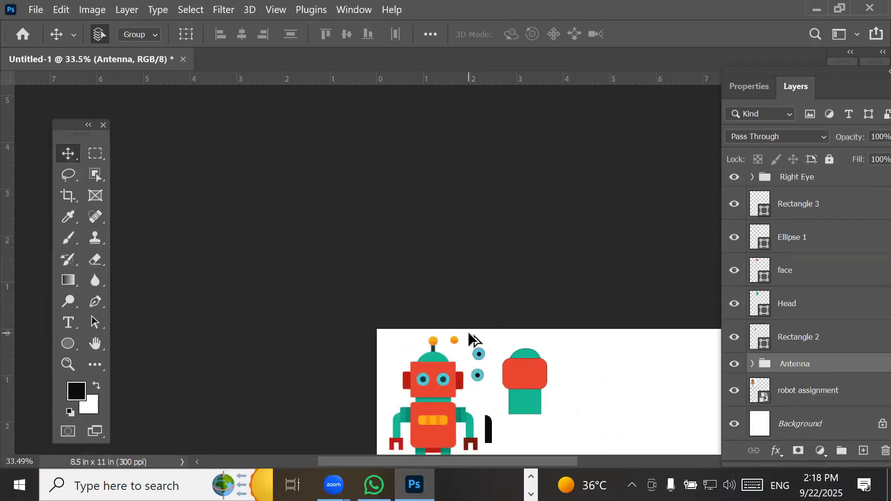
scroll(510, 393, up, 1)
scroll(505, 417, up, 3)
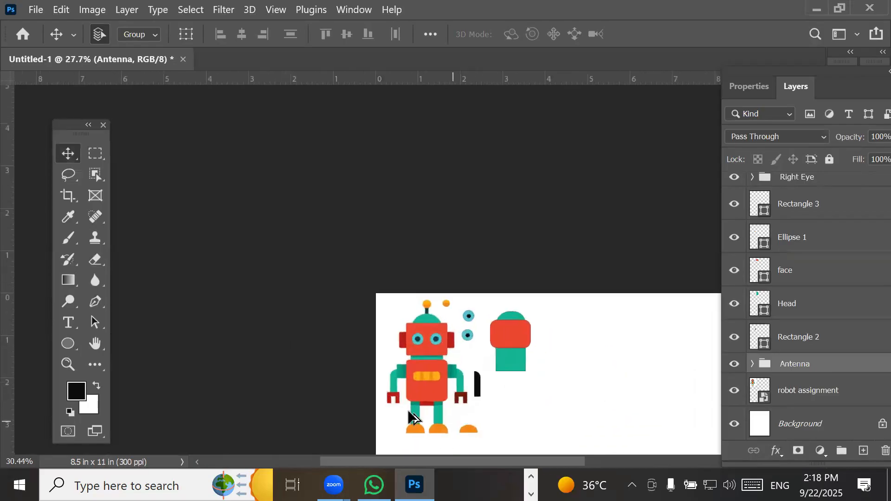
scroll(557, 420, down, 1)
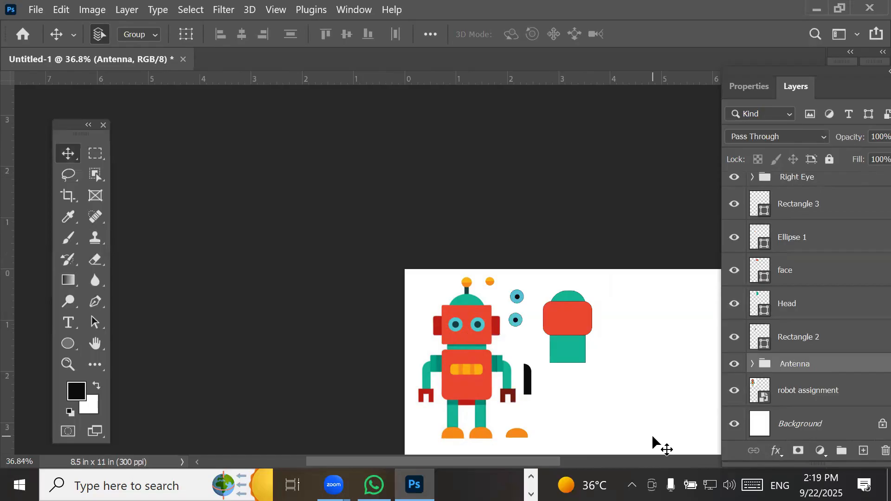
- Draw a yellow ellipse about 839 by 852 px in the empty canvas area beside the robot parts
drag(595, 346, 434, 212)
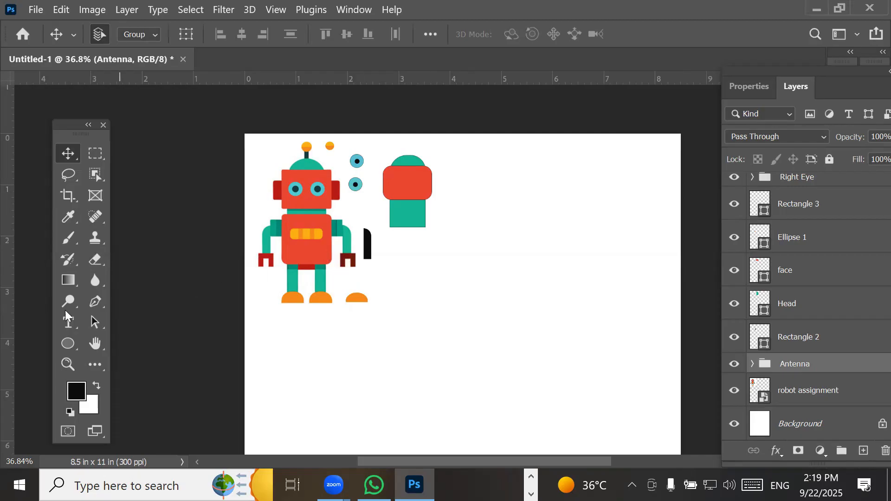
click(64, 345)
drag(468, 204, 610, 351)
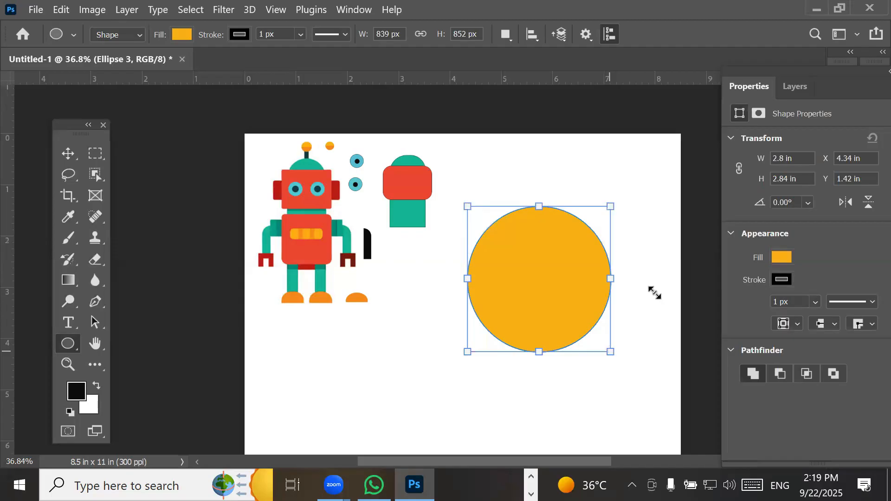
- Toggle the Ellipse 3 layer's visibility to identify it and move the layer to the top of the stack, above Left Eye
click(793, 85)
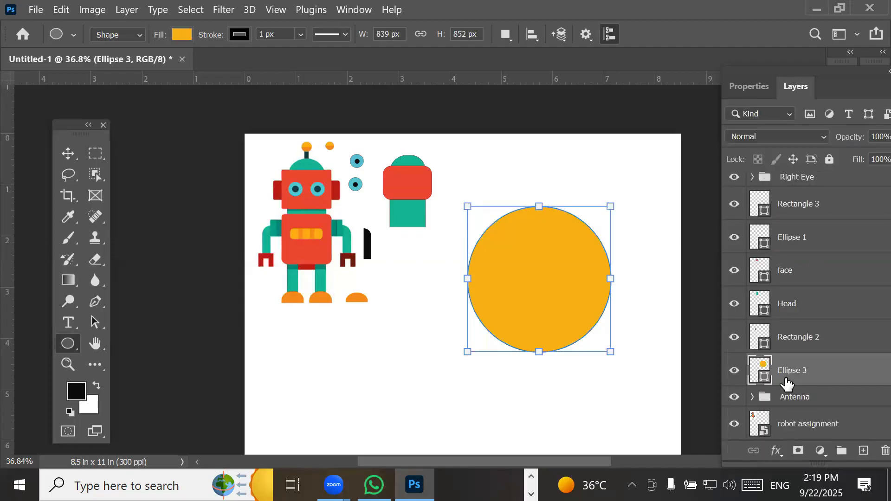
click(734, 370)
click(734, 371)
click(733, 371)
click(733, 371)
drag(808, 381, 809, 178)
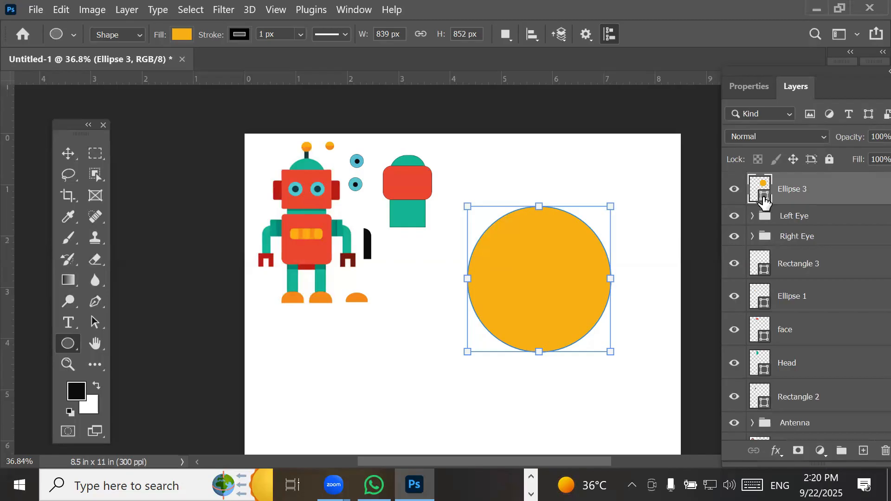
- Start erasing on the Ellipse 3 shape with the Eraser and accept rasterizing the shape
click(96, 259)
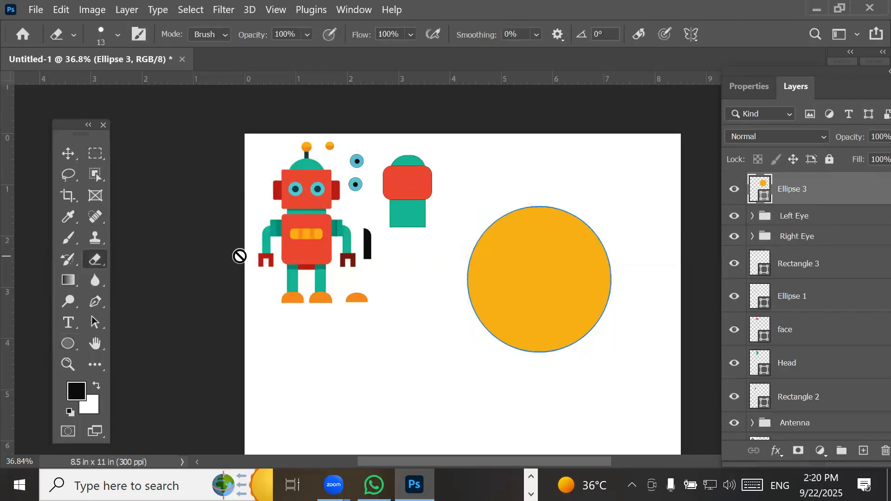
click(516, 301)
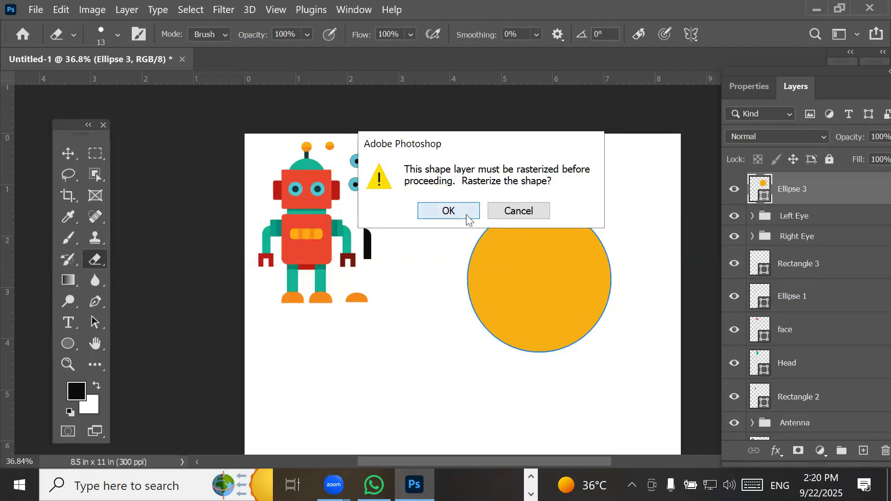
click(448, 211)
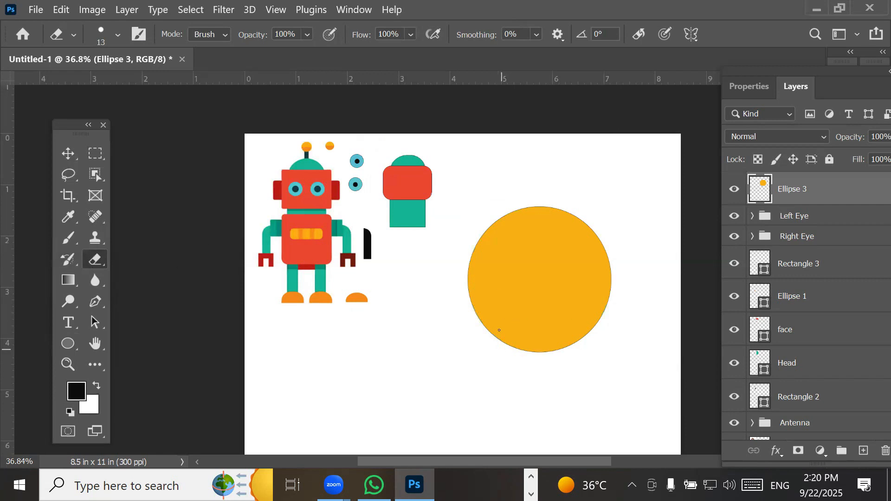
- Set the eraser size to 600 and erase a round hole in the middle of the yellow circle
key(bracketright)
key(bracketright)
key(bracketright)
key(bracketright)
key(bracketright)
key(bracketright)
key(bracketright)
key(bracketright)
key(bracketright)
key(bracketright)
key(bracketright)
key(bracketright)
key(bracketright)
key(bracketright)
key(bracketright)
key(bracketright)
key(bracketright)
key(bracketright)
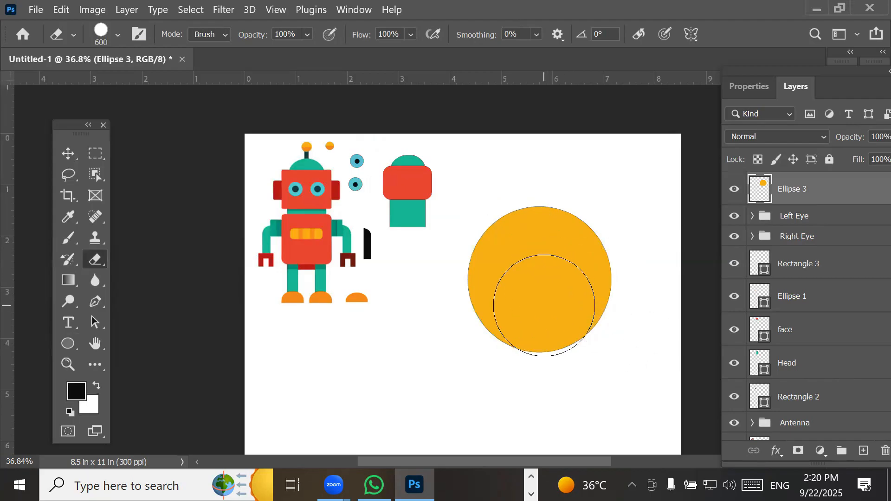
key(bracketleft)
key(bracketleft)
key(bracketleft)
key(bracketleft)
key(bracketleft)
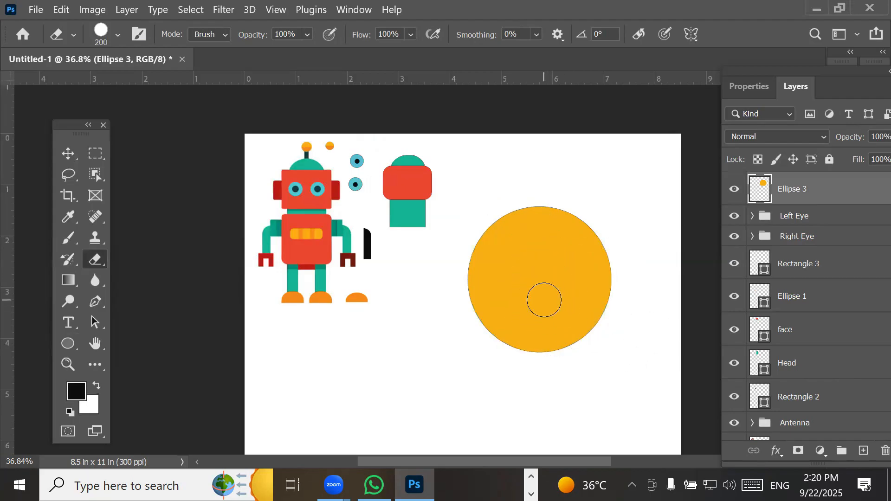
key(bracketright)
key(bracketright)
key(bracketright)
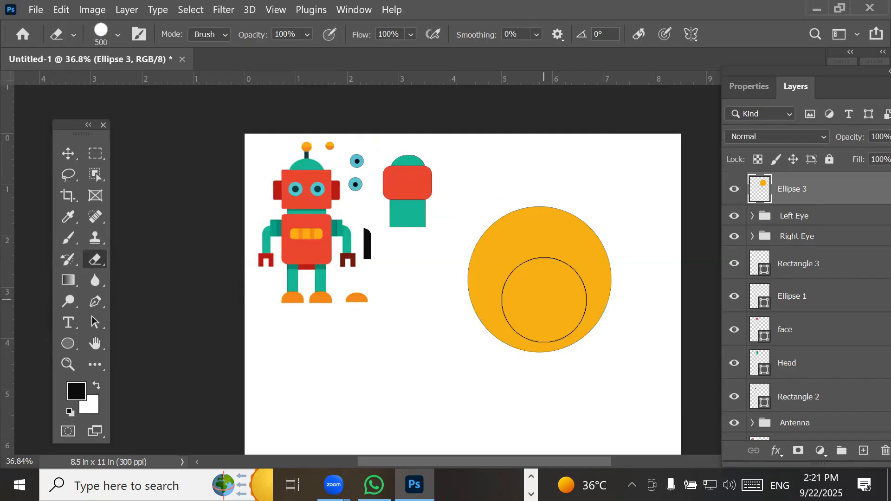
key(bracketright)
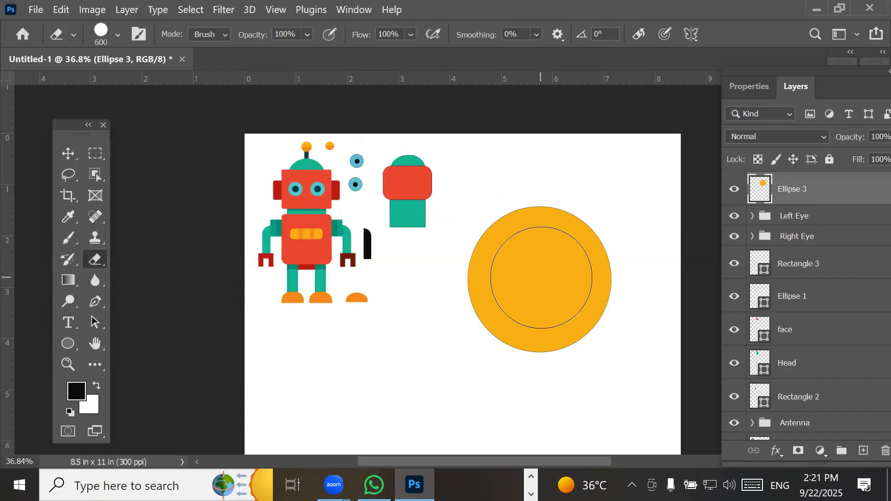
click(541, 278)
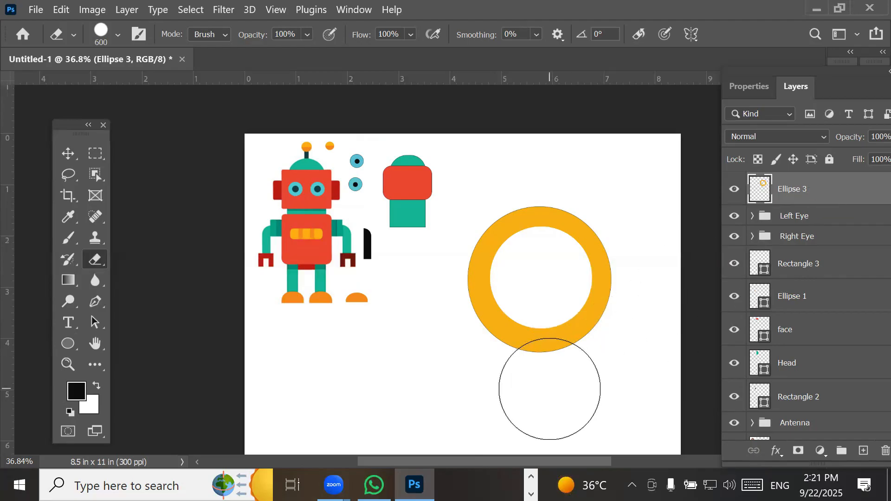
- Erase curved notches around the yellow ring's outer edge and wipe away the rest of the ring
click(542, 390)
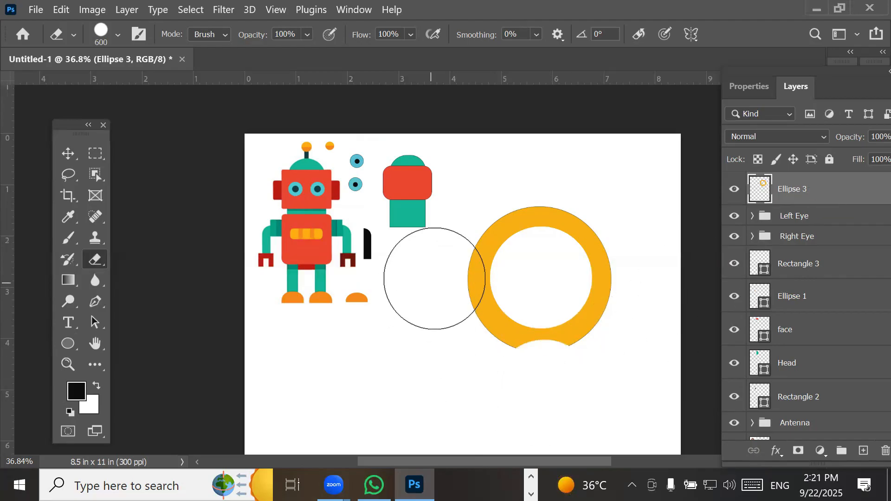
click(432, 272)
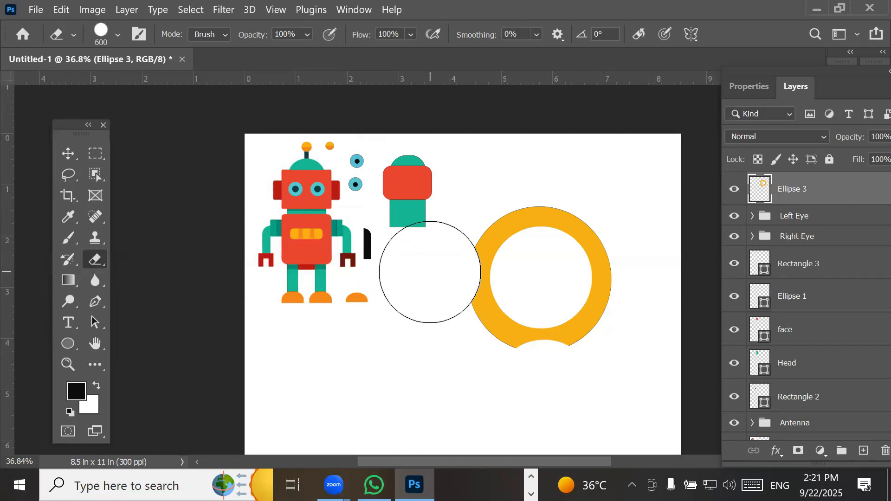
click(649, 270)
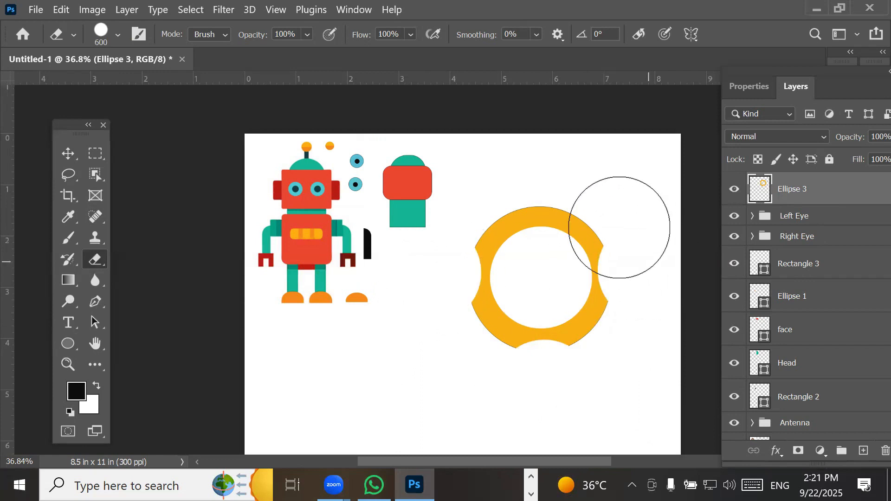
click(537, 162)
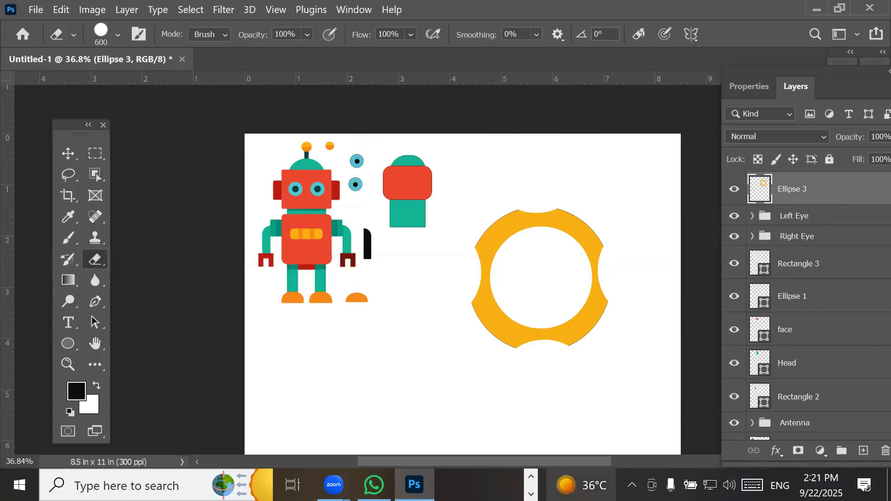
mouse_move(576, 485)
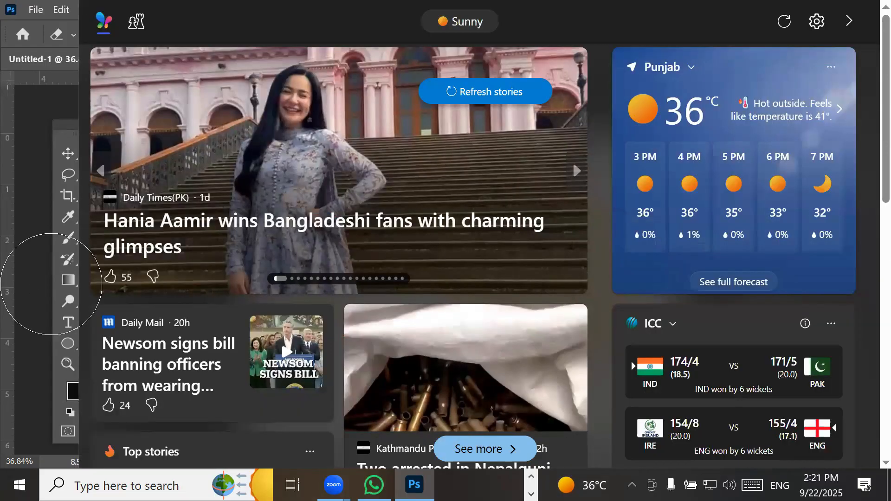
mouse_move(469, 340)
mouse_down()
mouse_move(523, 263)
mouse_move(503, 242)
mouse_move(583, 224)
mouse_up()
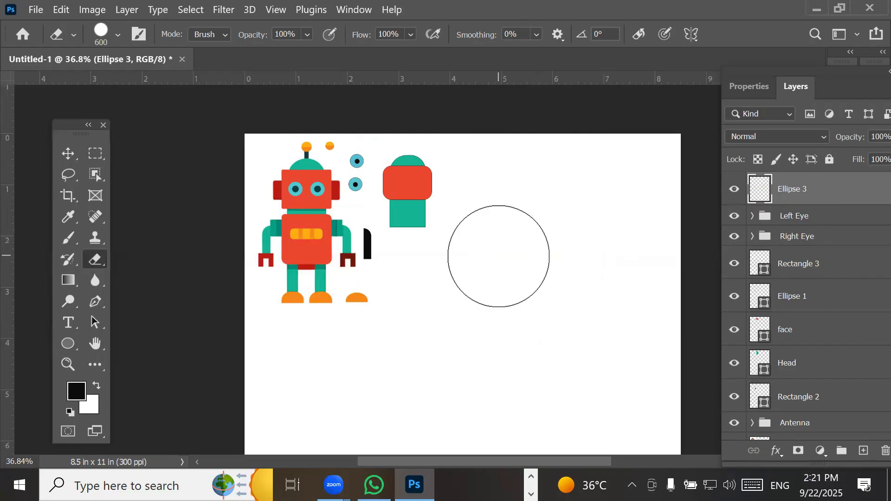
- Undo all the erasing and the rasterizing of Ellipse 3 to restore the full yellow shape
key(ctrl+z)
key(ctrl+z)
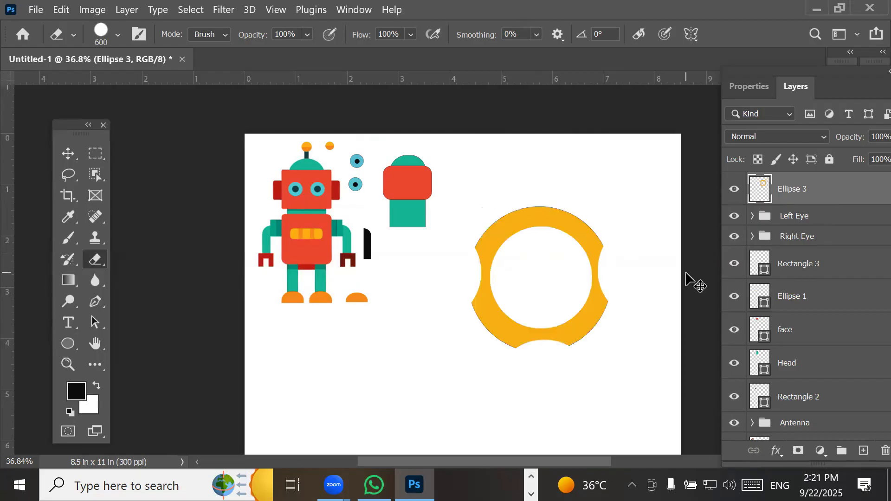
key(ctrl+z)
key(ctrl+z)
key(ctrl+z)
key(ctrl+z)
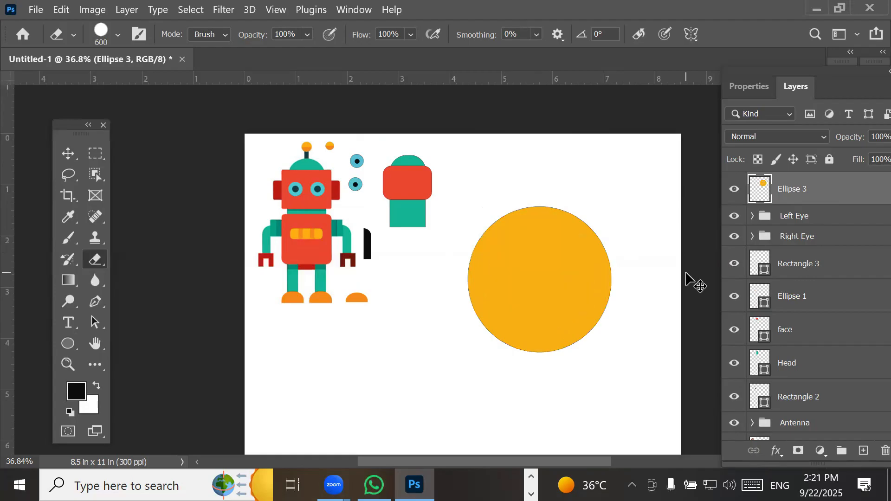
key(ctrl+z)
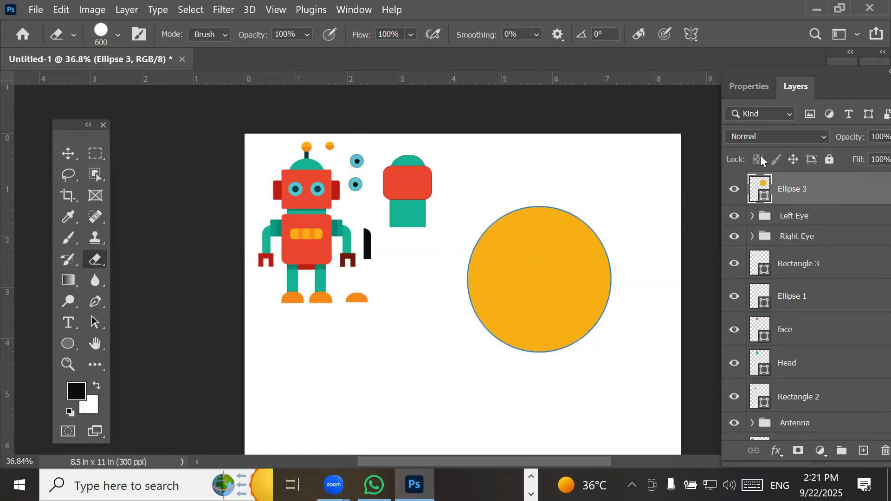
- Rasterize the Ellipse 3 layer using the layer's own command
right_click(759, 194)
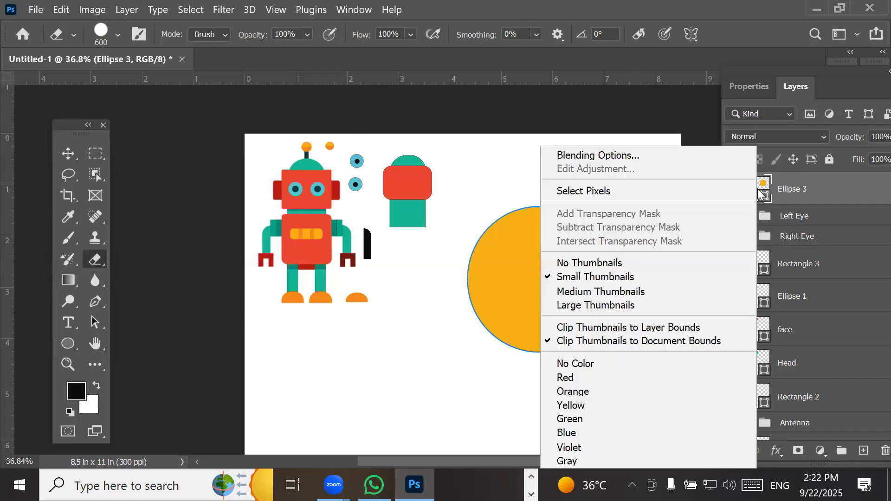
right_click(803, 187)
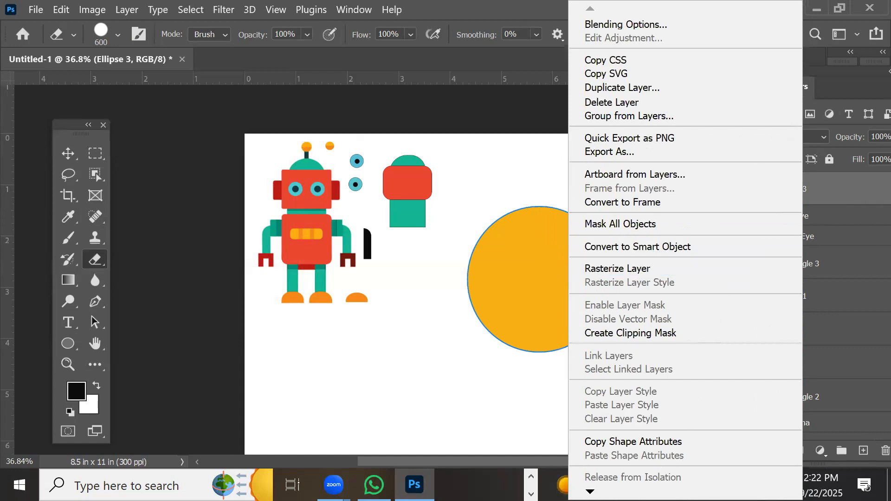
mouse_move(590, 494)
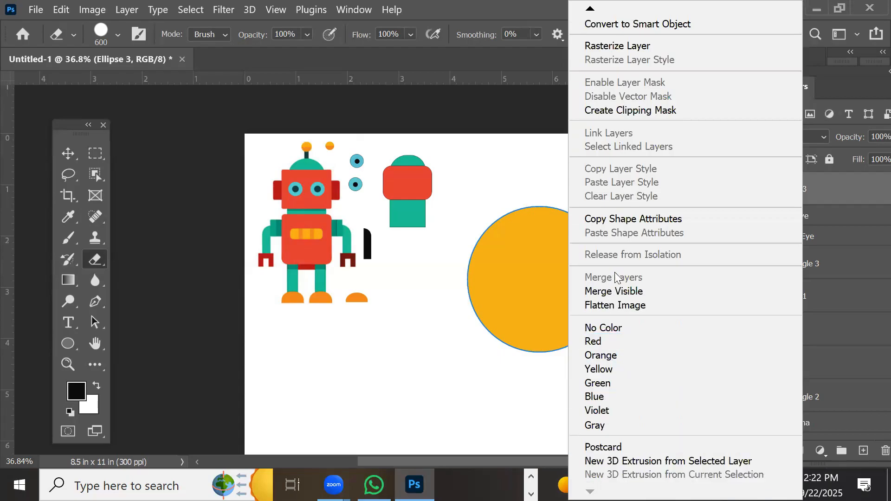
click(632, 46)
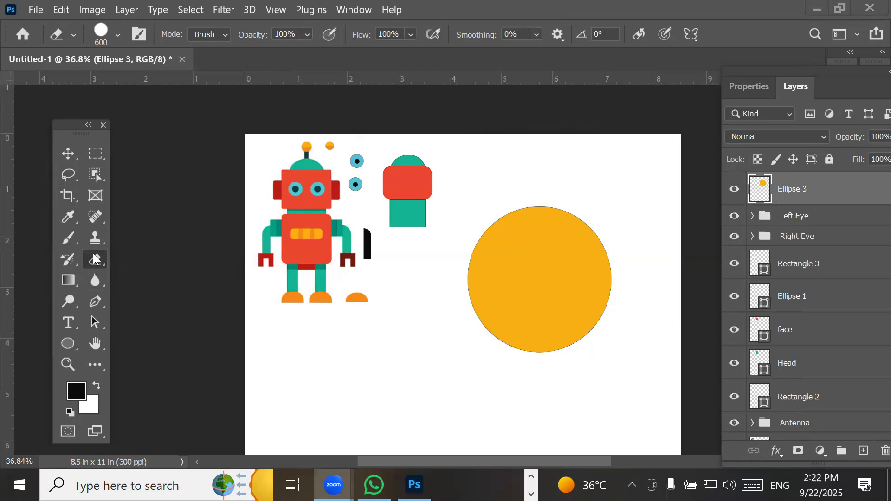
- Set the eraser size to 125 and erase one straight vertical and one straight horizontal band across the yellow circle
key(bracketleft)
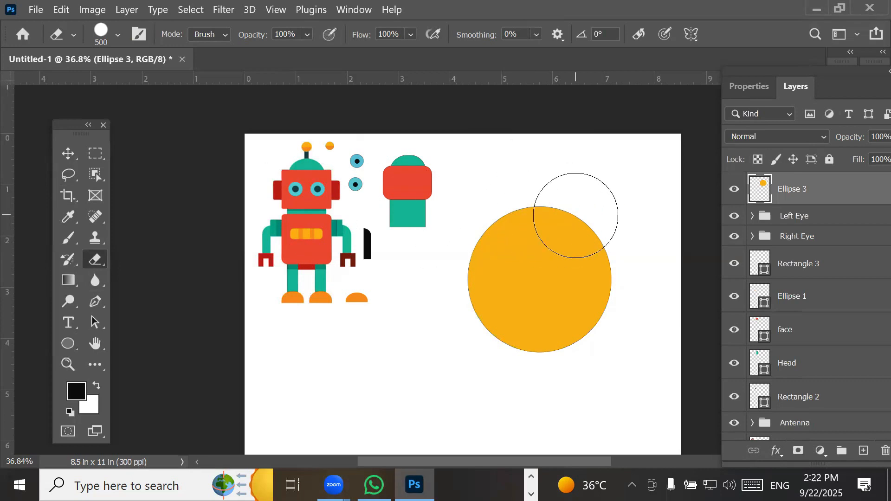
key(bracketleft)
key(bracketleft)
key(bracketleft)
key(bracketleft)
key(bracketleft)
key(bracketleft)
key(bracketleft)
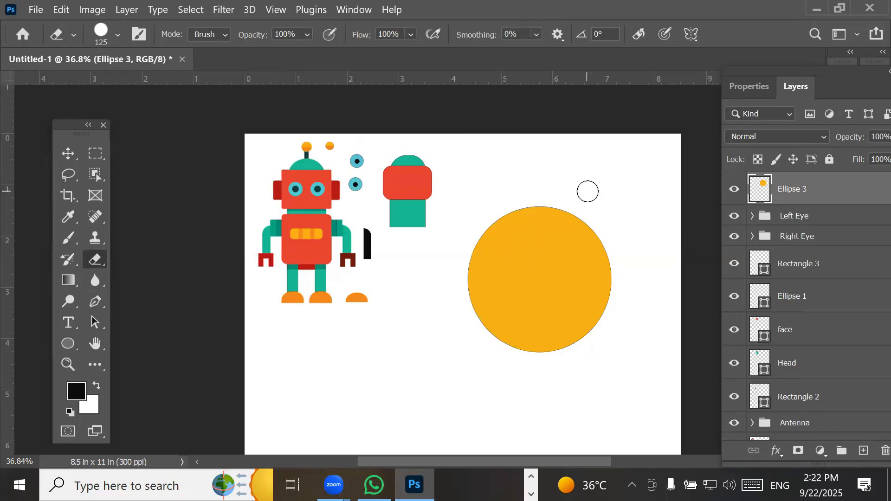
key(bracketright)
key(bracketright)
key(bracketright)
key(bracketright)
key(bracketright)
key(bracketright)
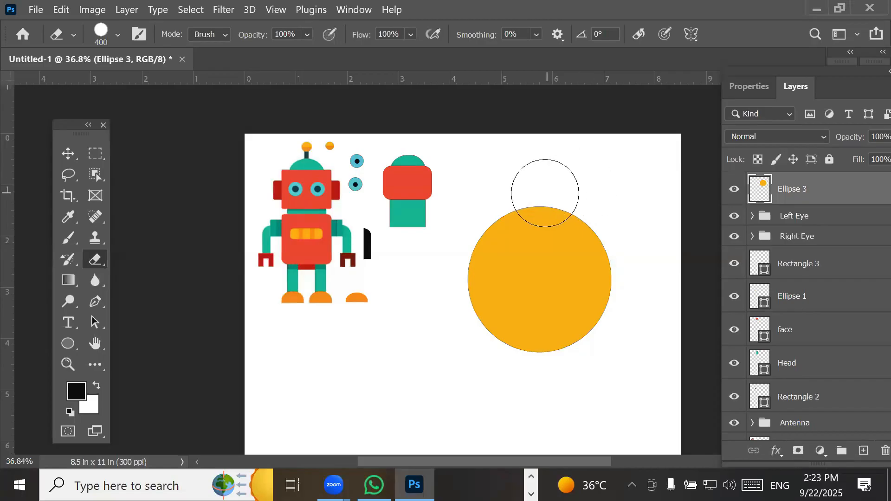
key(bracketleft)
key(bracketleft)
key(bracketleft)
key(bracketleft)
key(bracketleft)
shift+click(540, 376)
click(434, 268)
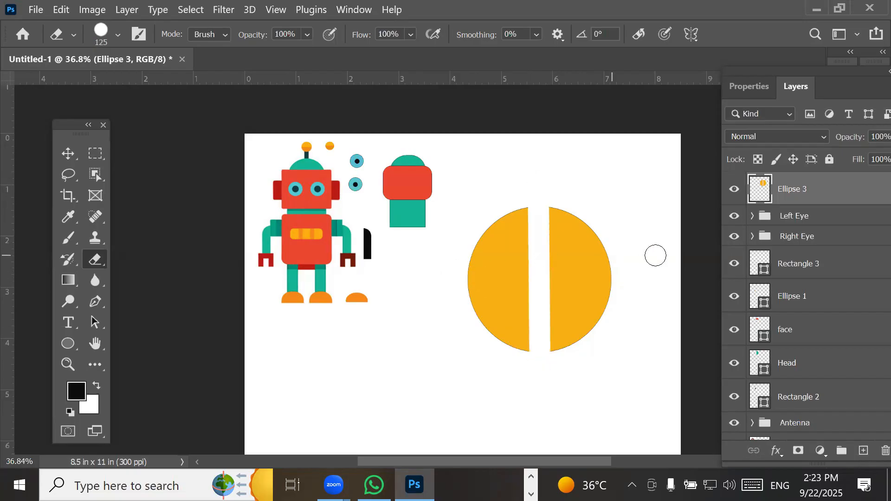
shift+click(646, 264)
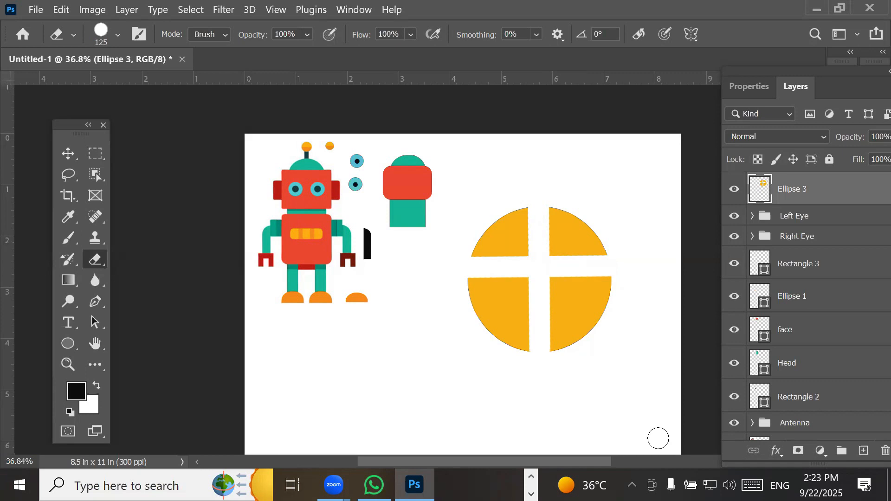
- Erase one round hole in each of the four quarters of the yellow circle
click(506, 310)
click(582, 305)
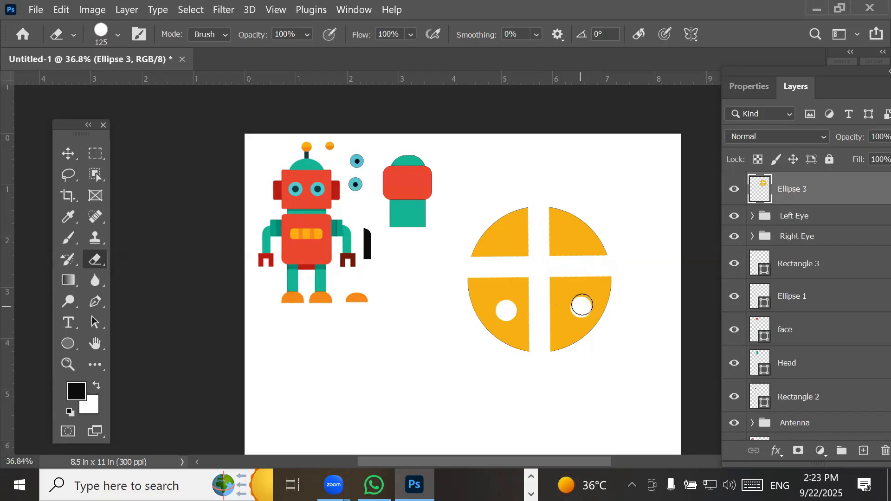
click(572, 236)
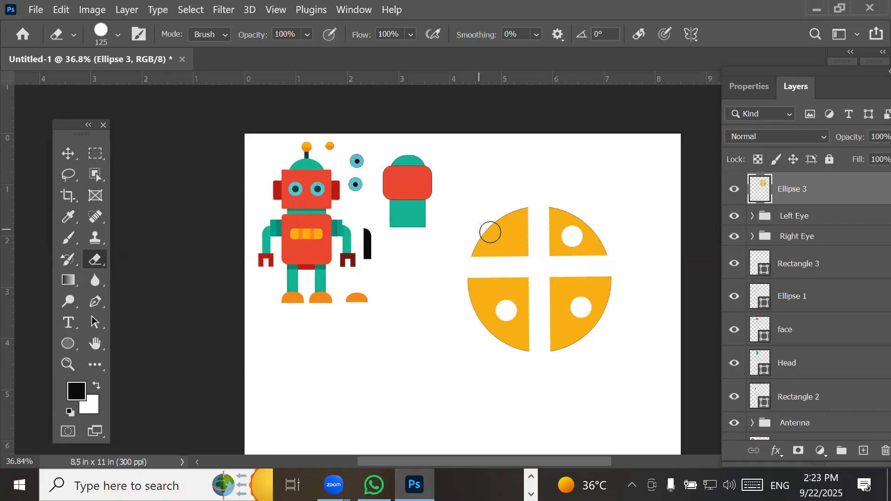
click(503, 239)
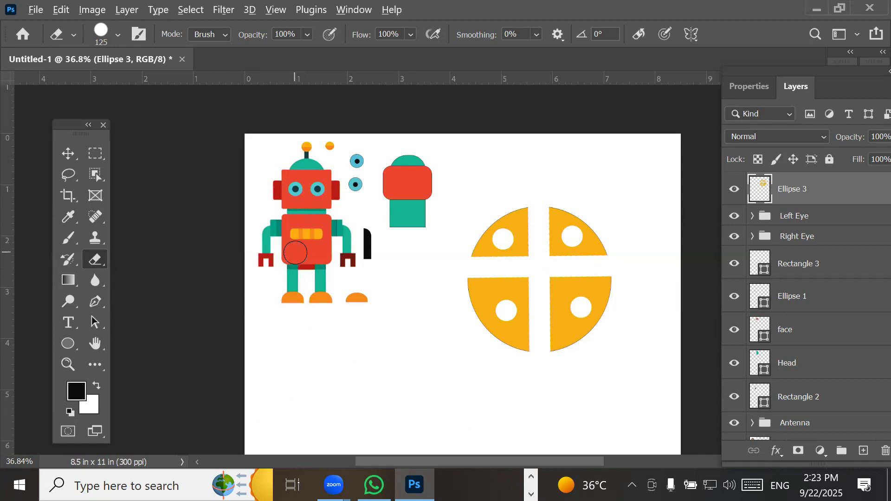
- Draw a rectangle about 80 by 79 px beside the black arm shape, level with the reference robot's dark red hand
scroll(294, 255, up, 2)
scroll(309, 116, up, 1)
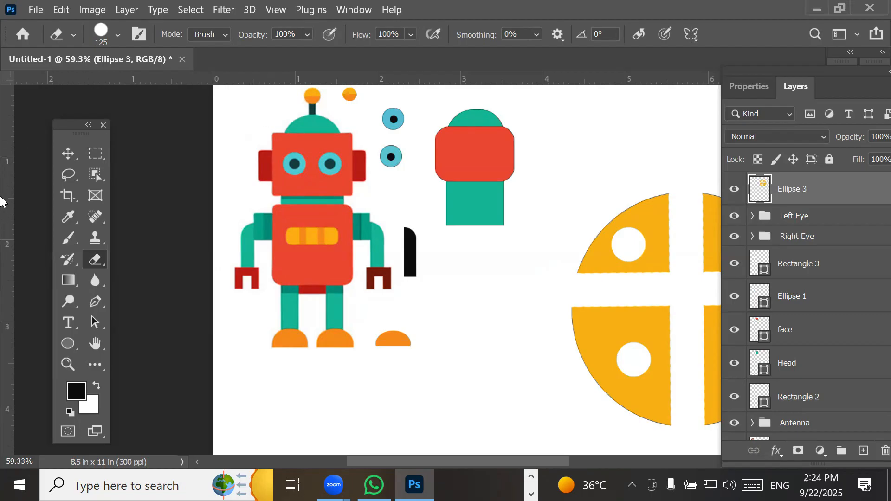
click(67, 341)
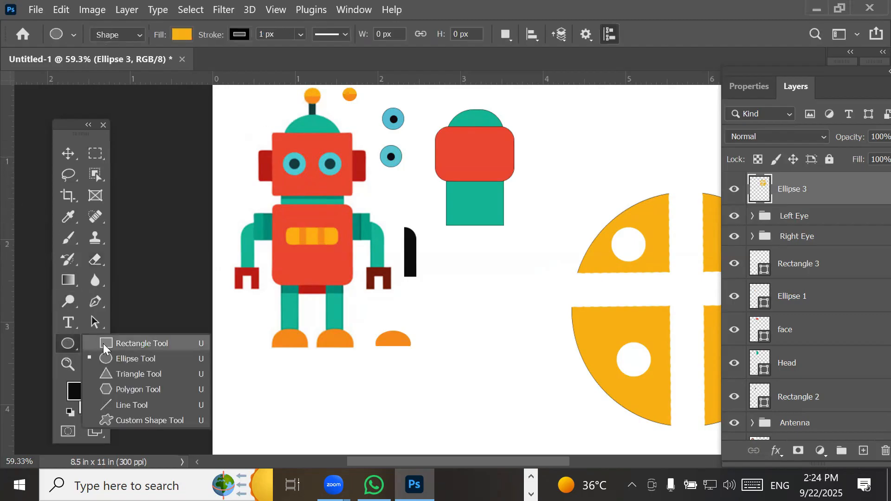
scroll(371, 260, up, 1)
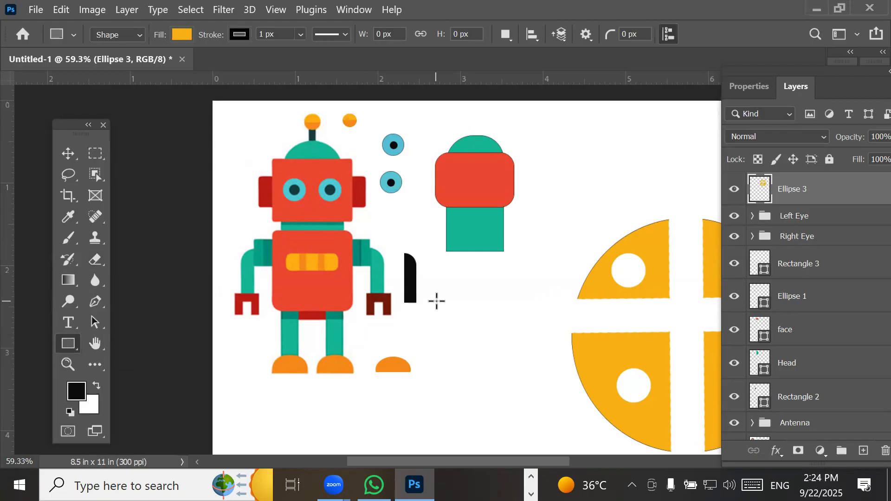
scroll(436, 301, up, 5)
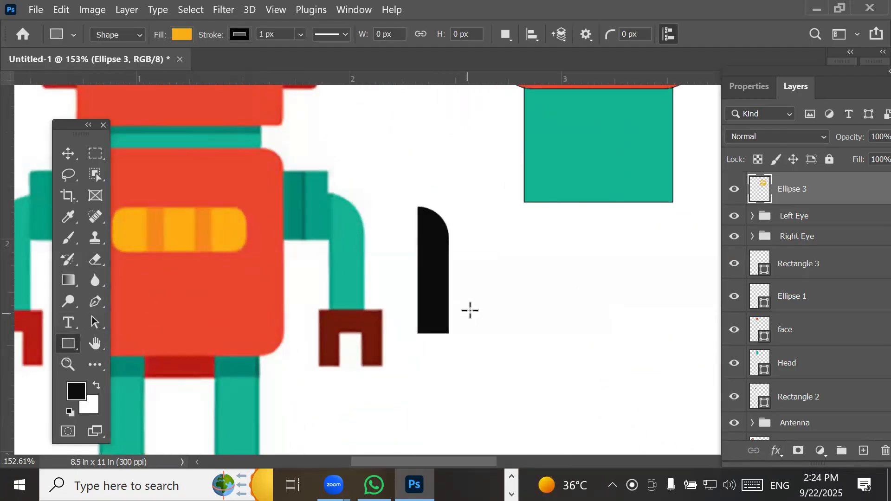
drag(475, 310, 532, 365)
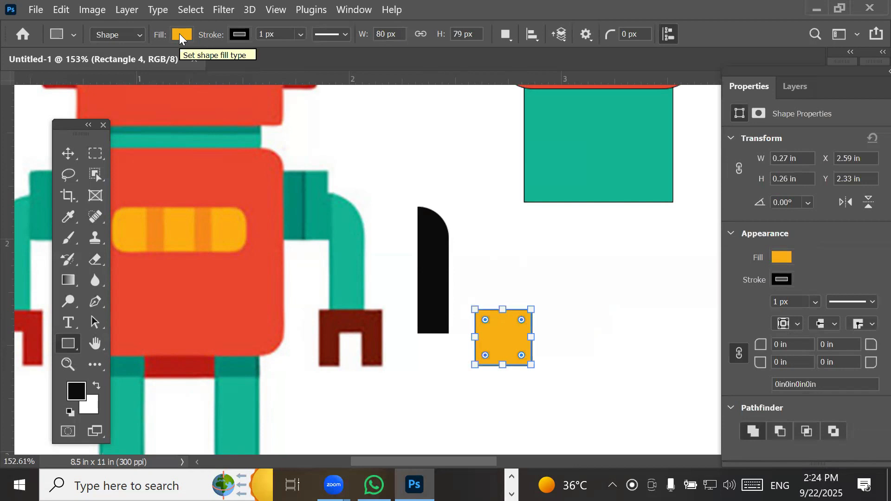
- Fill the new rectangle with the dark red sampled from the reference robot's hand
click(181, 34)
click(281, 66)
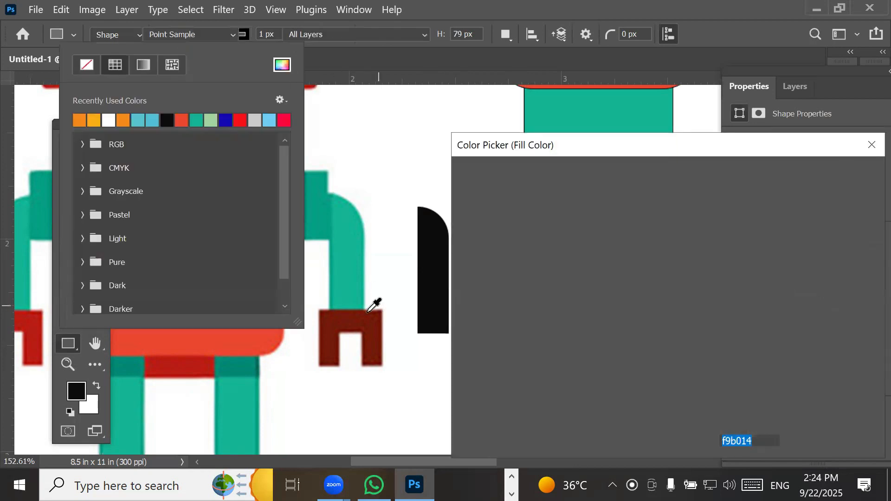
click(372, 315)
click(828, 176)
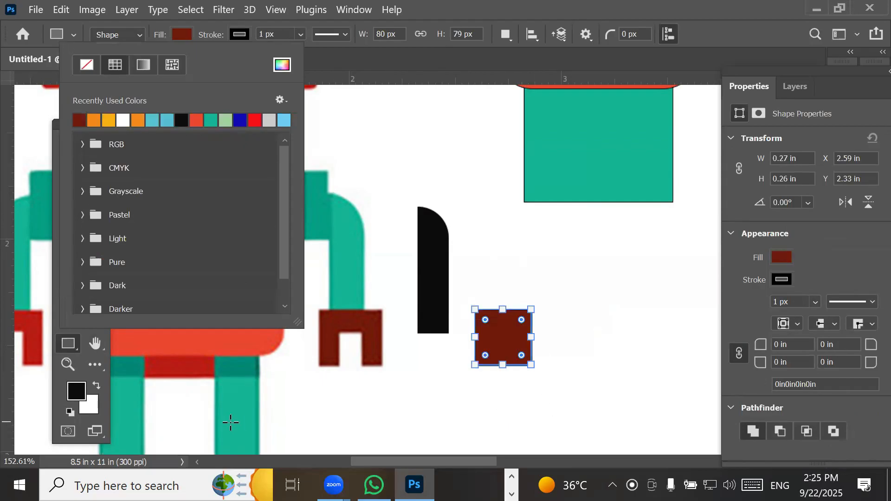
click(64, 342)
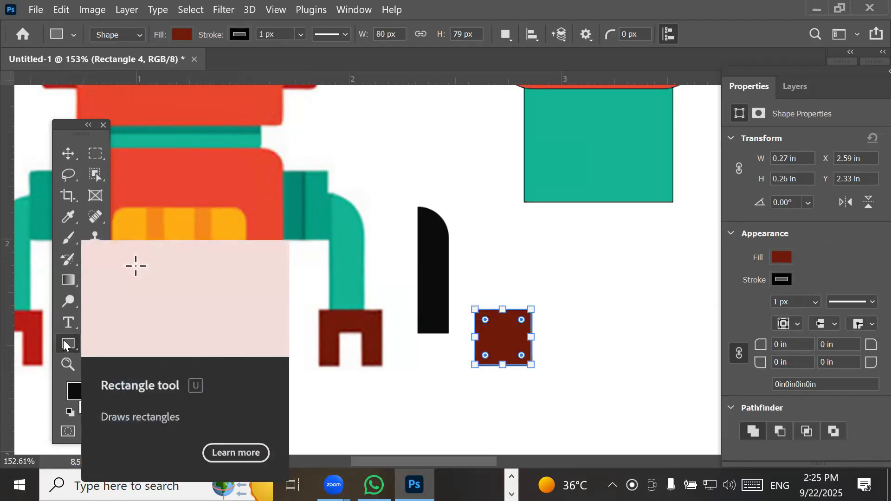
- Rasterize the Rectangle 4 layer and activate the Eraser tool for it
click(799, 88)
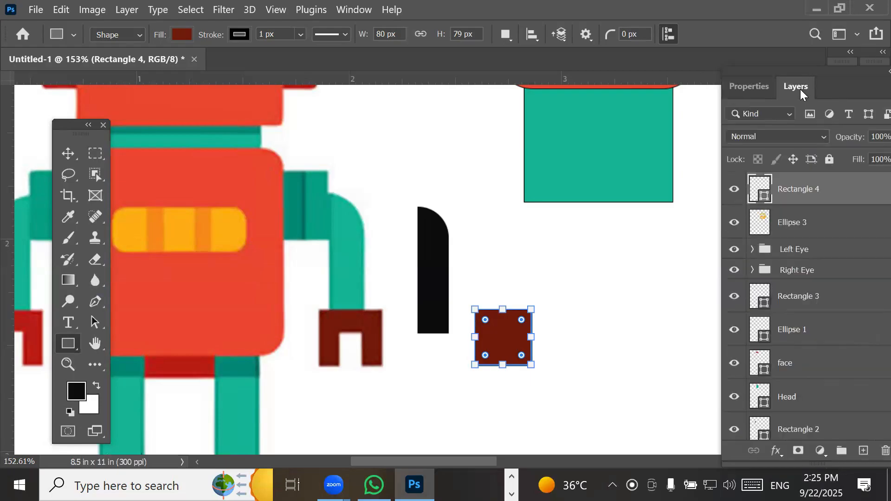
right_click(792, 187)
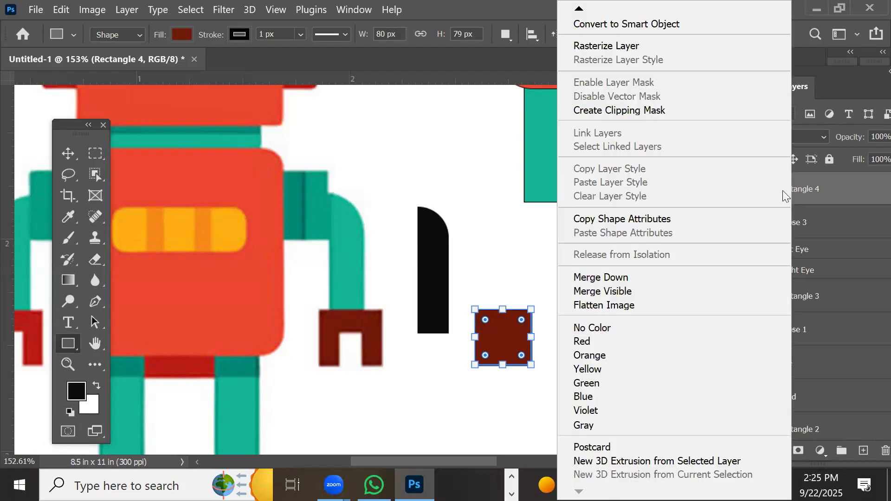
click(597, 45)
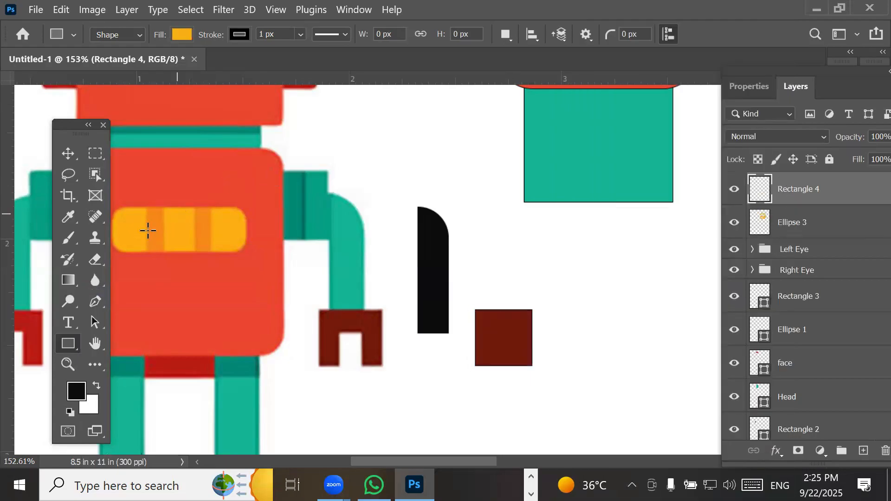
click(96, 259)
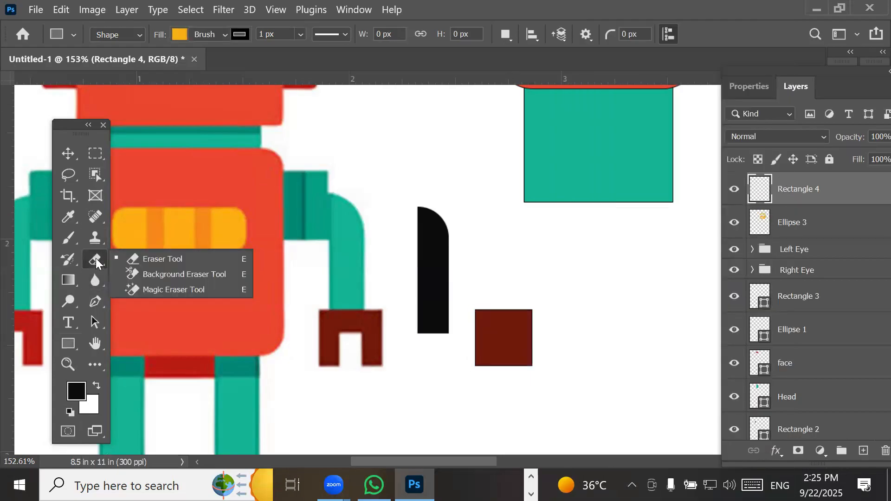
click(163, 259)
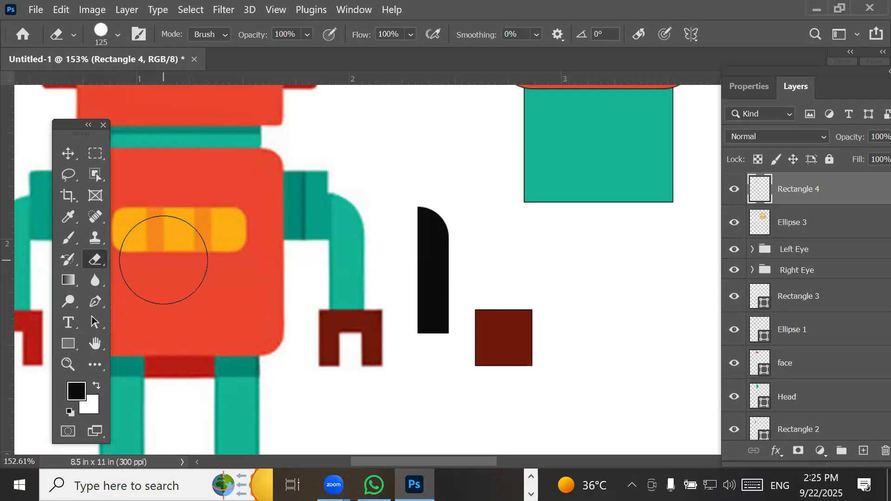
click(91, 260)
click(192, 253)
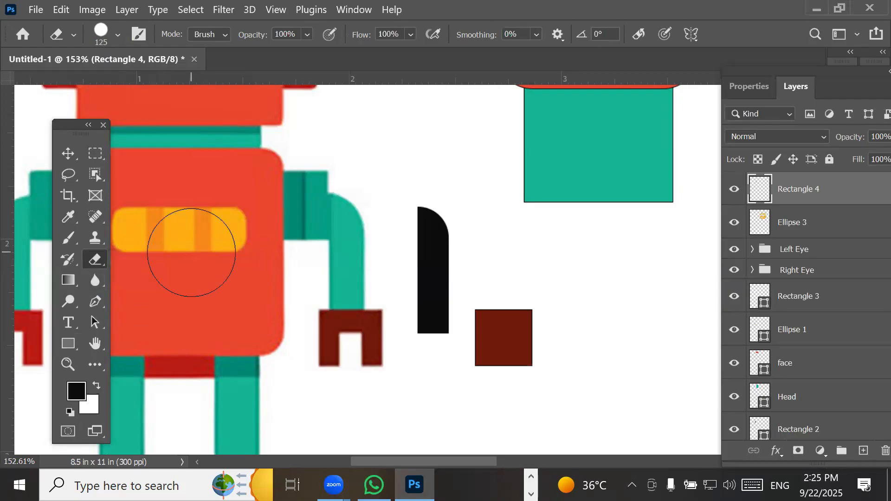
- Switch the eraser mode to Block and return it to Brush
click(225, 35)
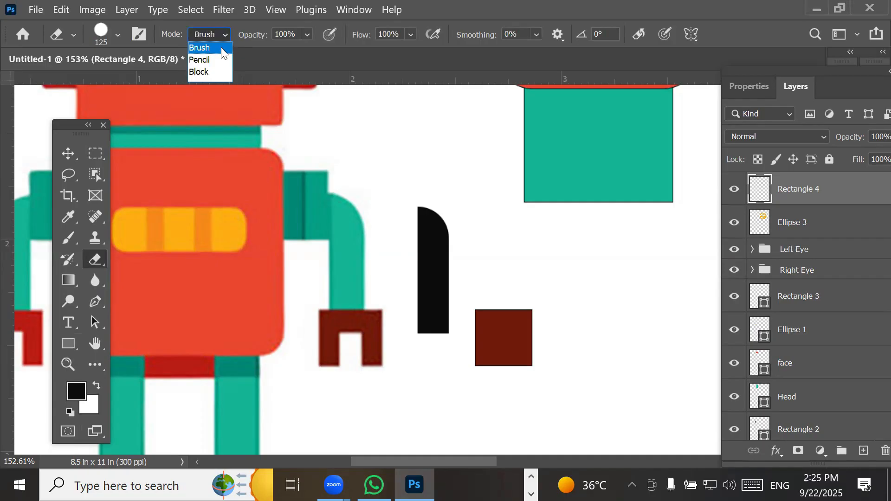
click(221, 73)
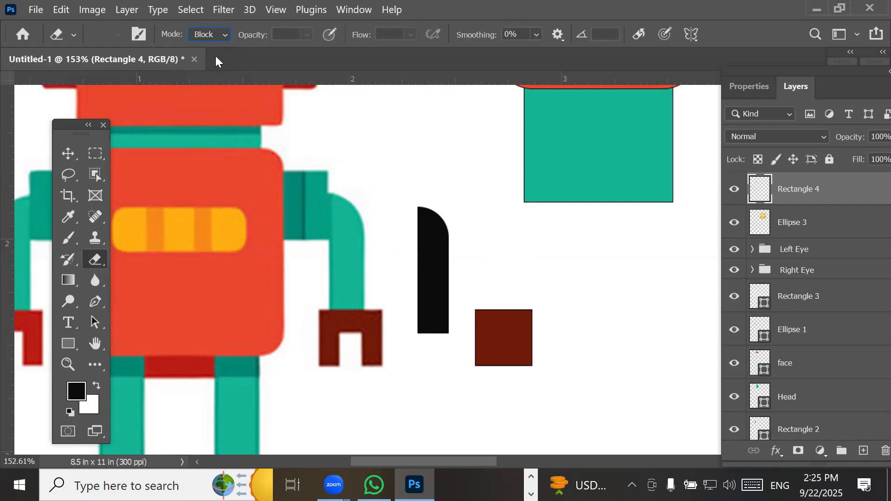
click(224, 35)
click(218, 48)
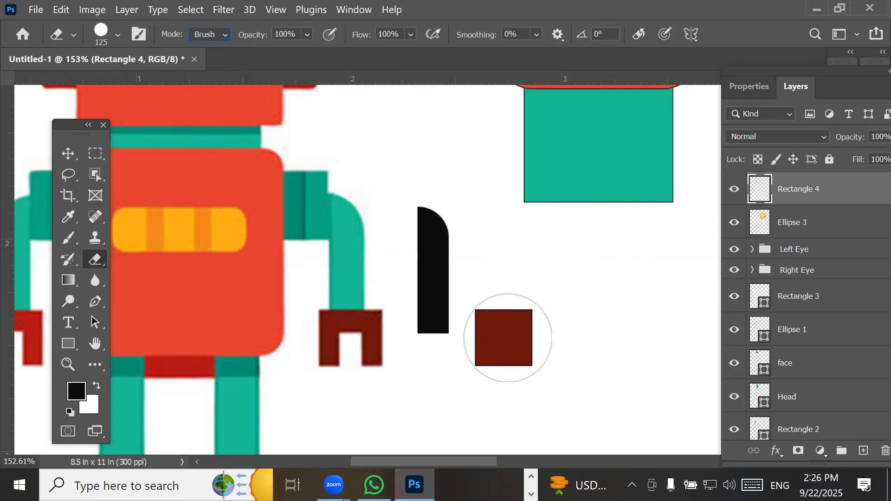
- Set the eraser size to 30 and erase a straight slot from the dark red square's centre down through its lower edge
key(bracketleft)
key(bracketleft)
key(bracketleft)
key(bracketleft)
key(bracketleft)
key(bracketleft)
key(bracketleft)
key(bracketleft)
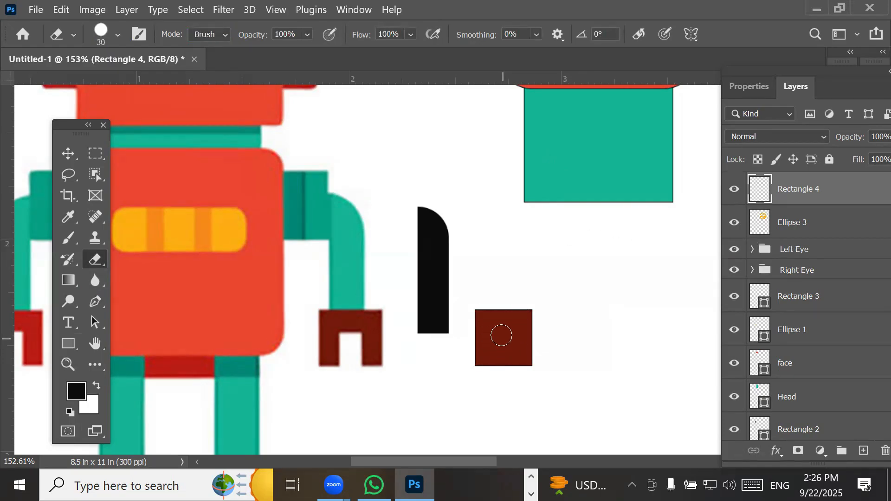
click(502, 335)
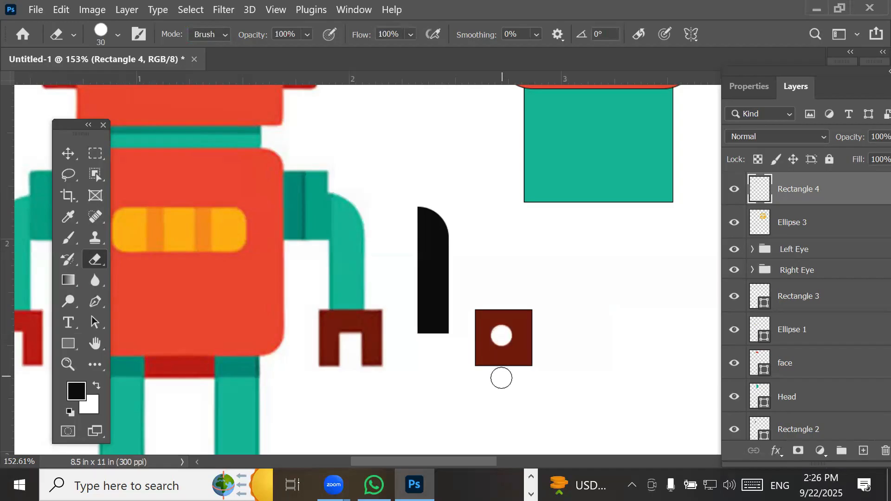
shift+click(501, 378)
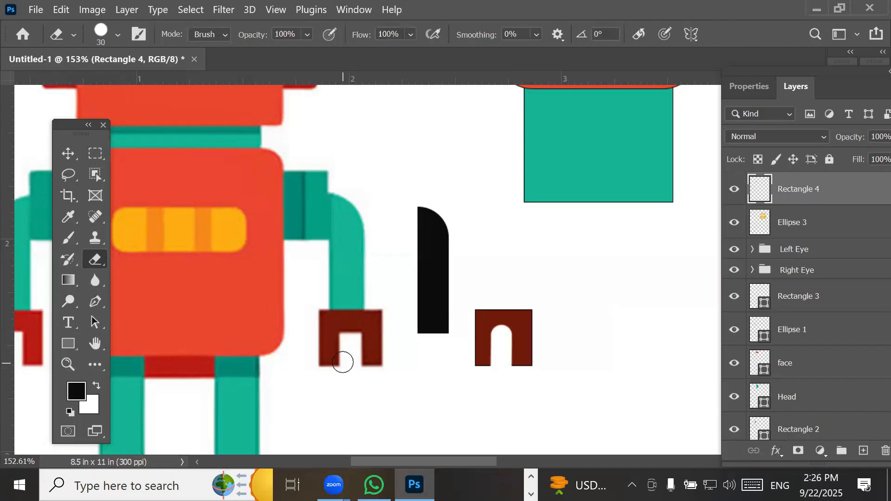
- Undo the round-topped slot in the dark red square and set the eraser mode to Block
key(ctrl+z)
key(ctrl+z)
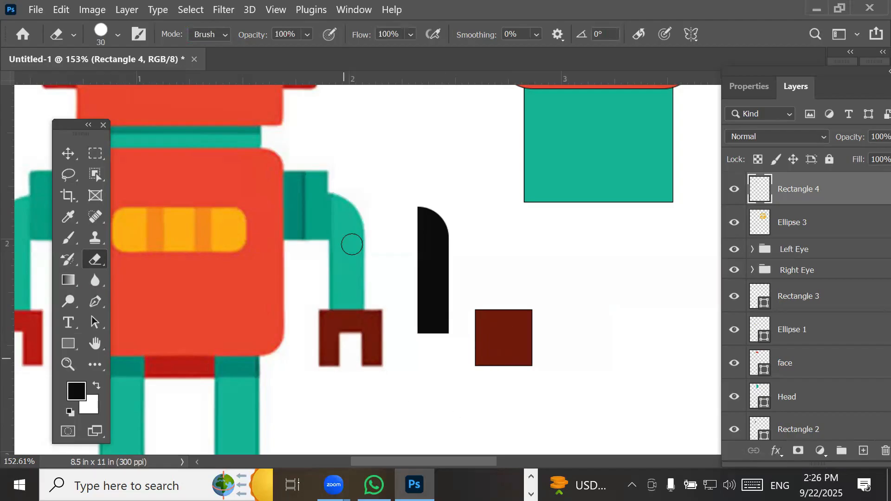
click(222, 34)
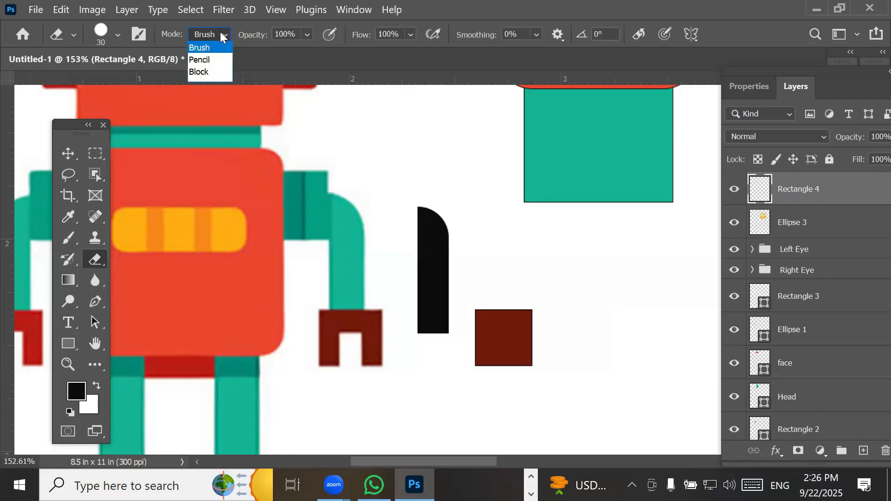
click(207, 73)
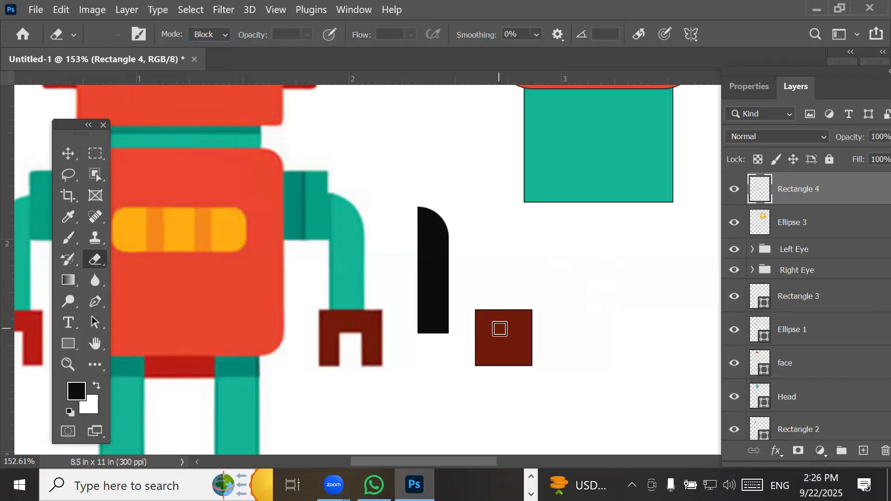
- Try to erase a square-topped slot freehand from the dark red square's centre to its lower edge, undoing each attempt
click(501, 339)
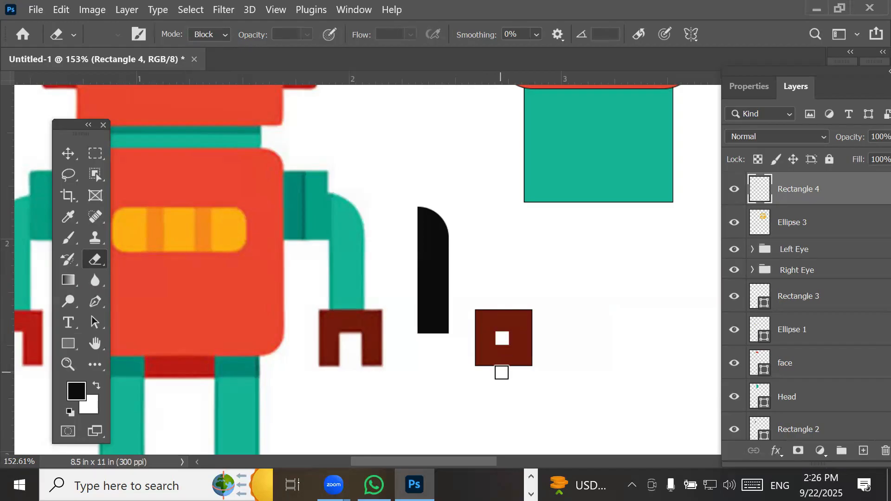
drag(501, 352, 502, 365)
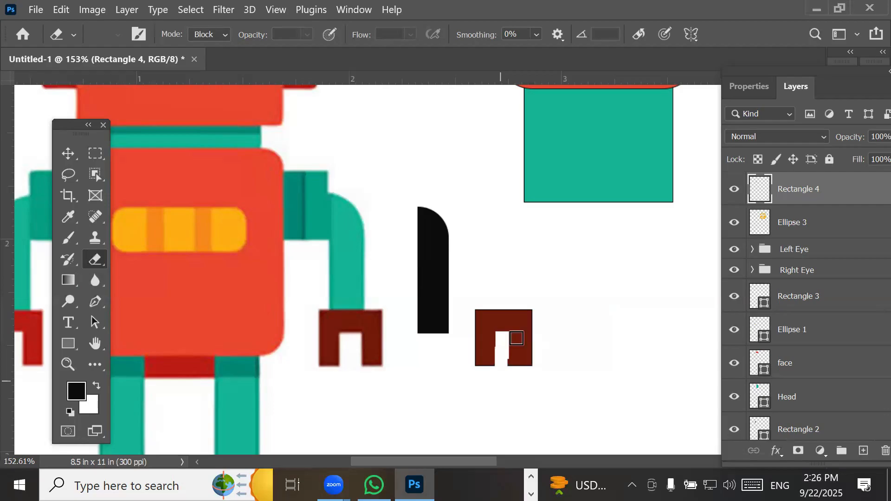
key(ctrl+z)
key(ctrl+z)
drag(502, 337, 492, 414)
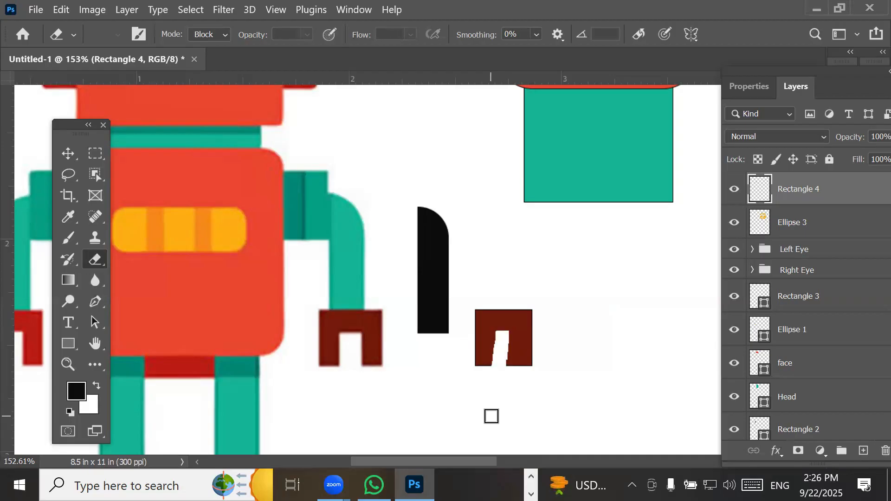
key(ctrl+z)
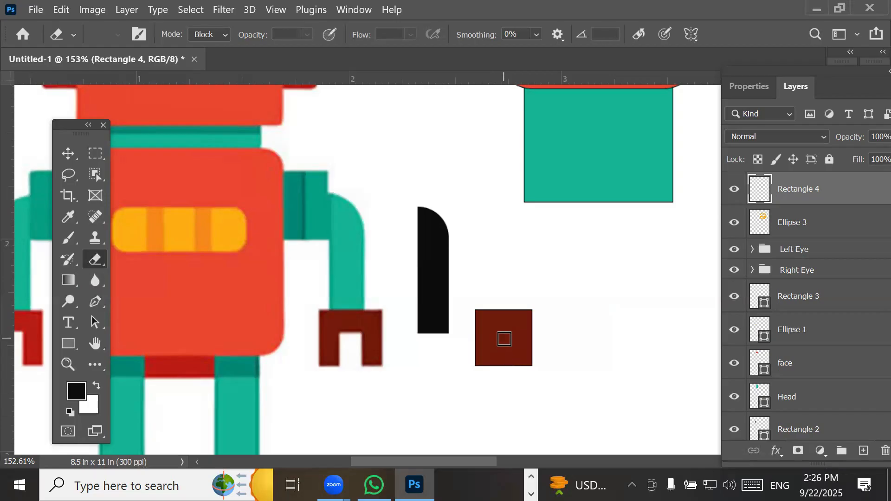
- Erase a straight vertical slot with the Block eraser from the dark red square's centre through its lower edge
click(505, 340)
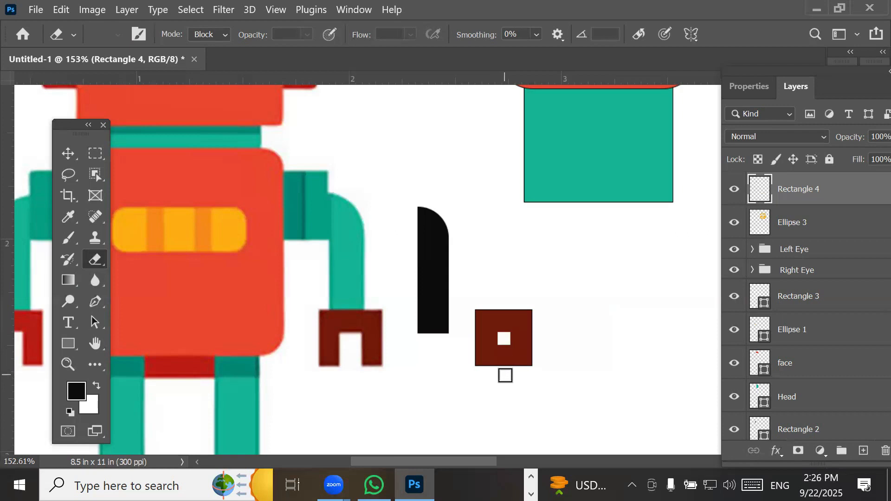
shift+click(505, 375)
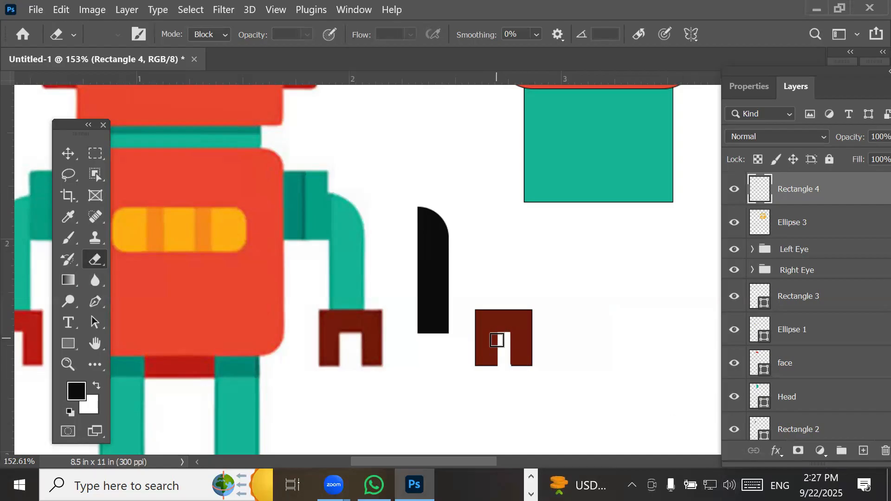
- Try to widen the dark red hand's slot on both sides with freehand Block eraser strokes, and undo the widening
click(497, 340)
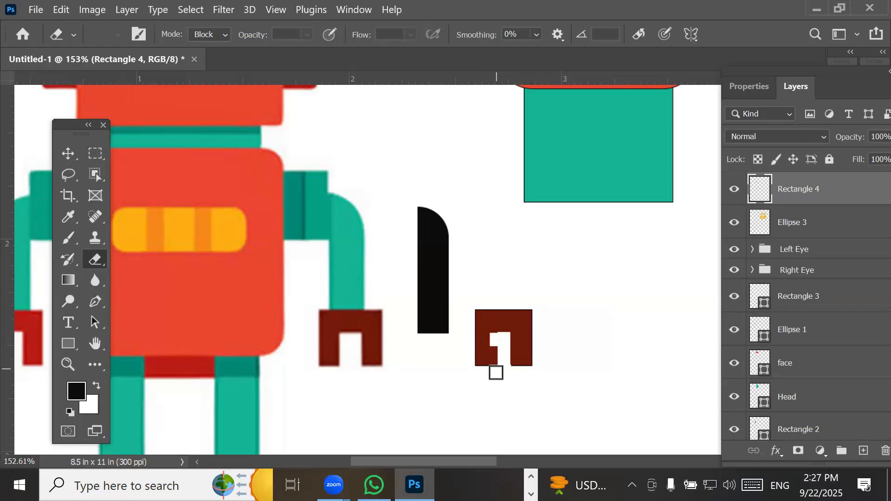
drag(493, 372, 495, 353)
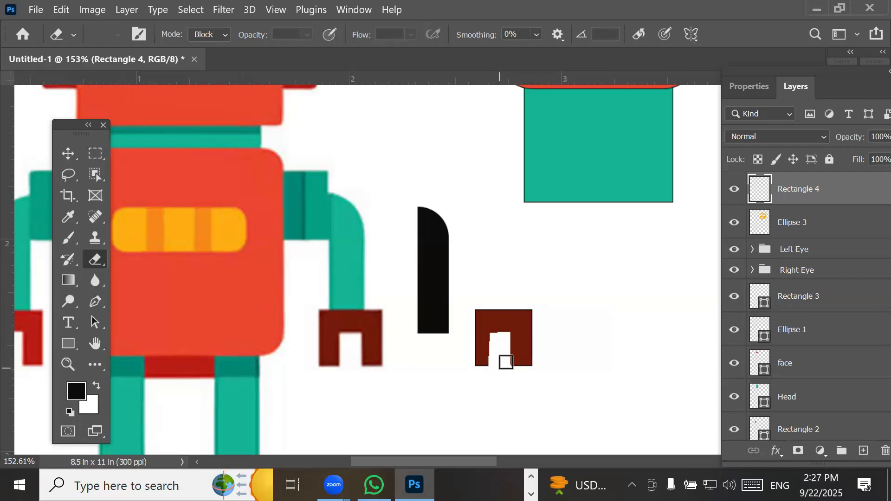
drag(510, 339, 513, 379)
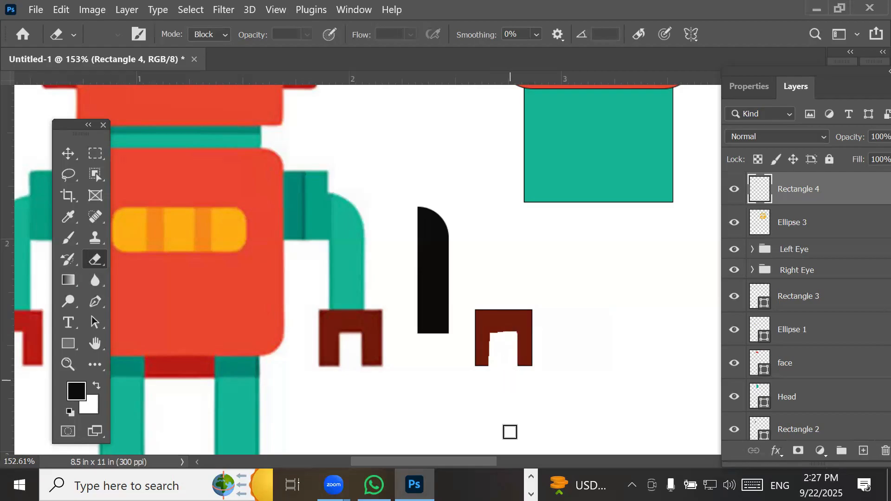
key(ctrl+z)
key(ctrl+z)
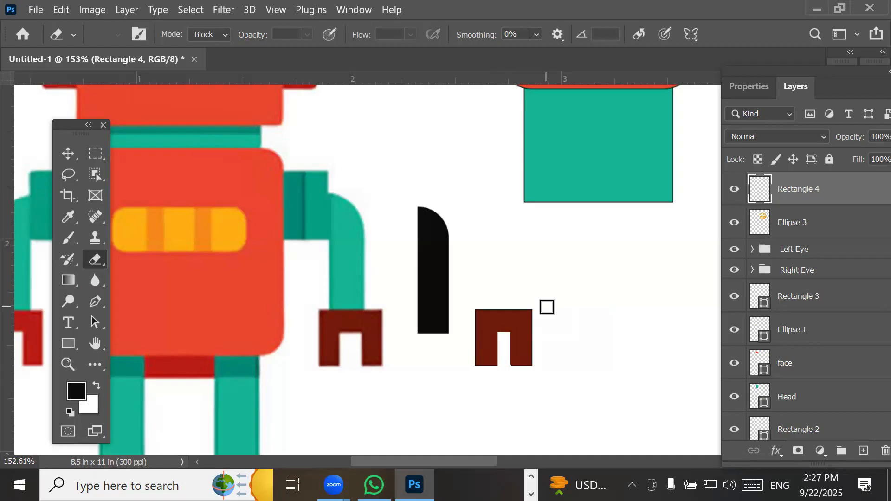
- Draw a yellow triangle about 165 by 193 px on the empty canvas beside the dark red hand
click(70, 342)
right_click(71, 342)
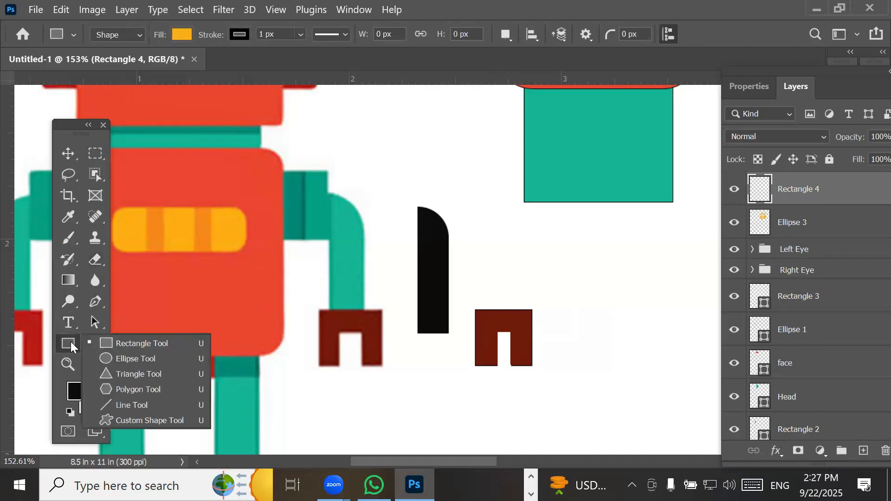
click(509, 294)
drag(569, 229, 687, 366)
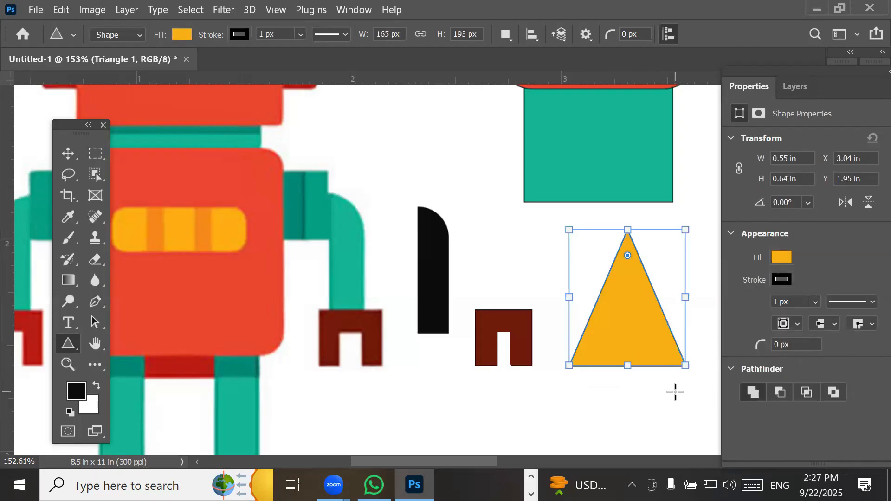
- Rasterize the yellow triangle's shape layer so the Block eraser can cut into it
click(796, 87)
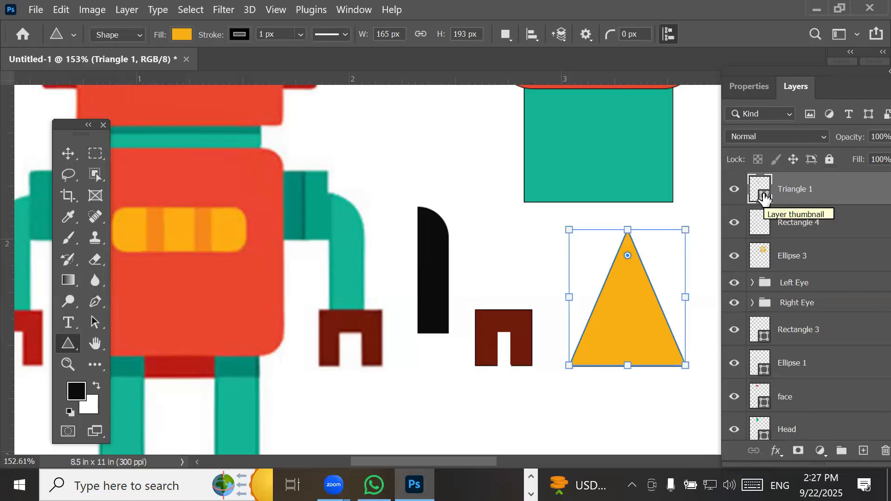
right_click(812, 192)
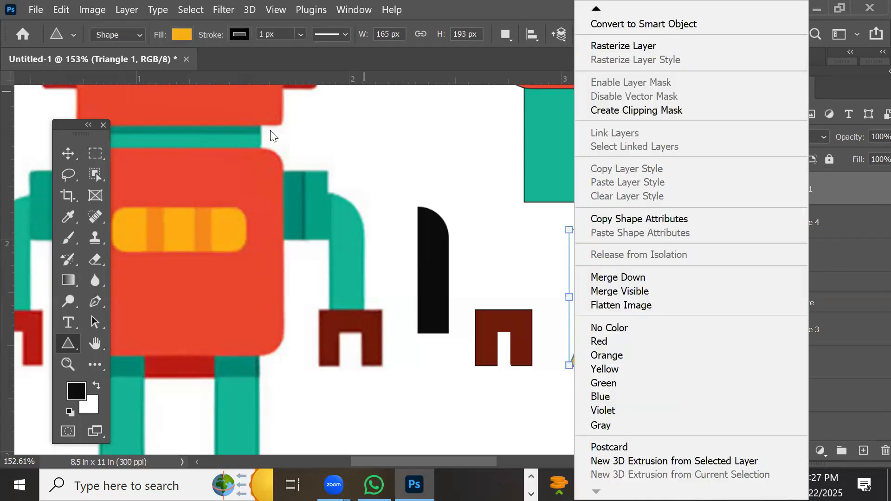
click(91, 261)
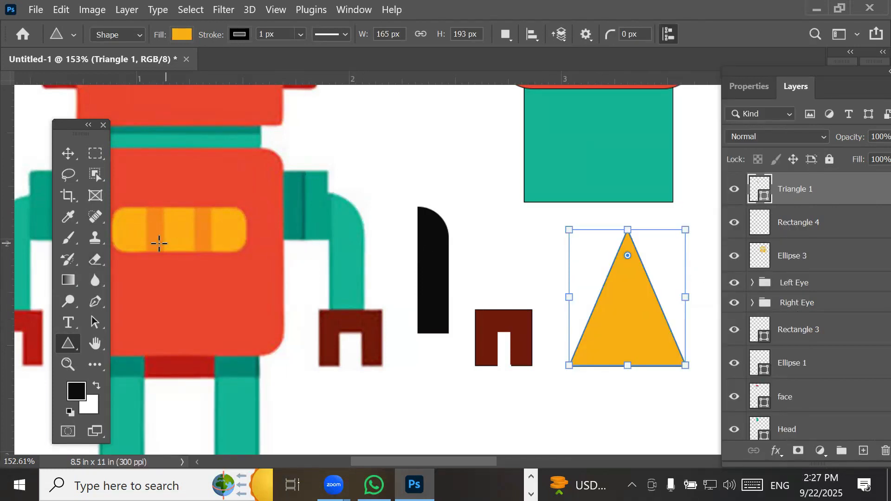
click(98, 261)
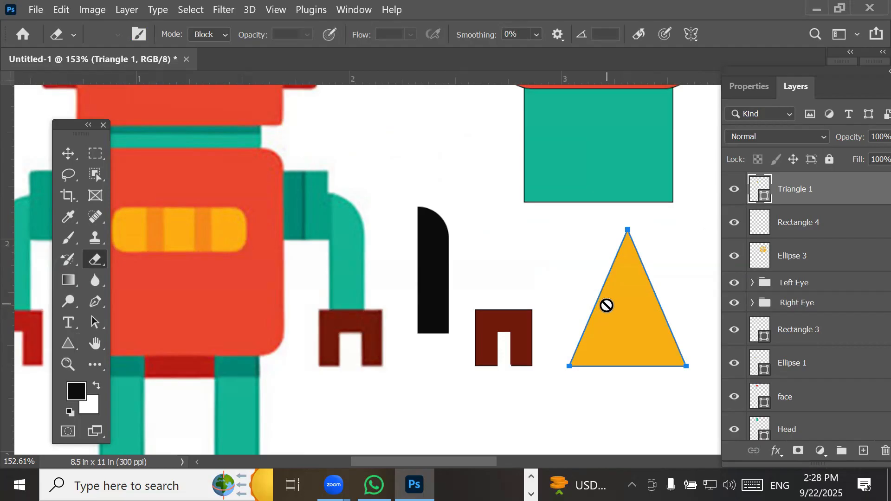
click(625, 309)
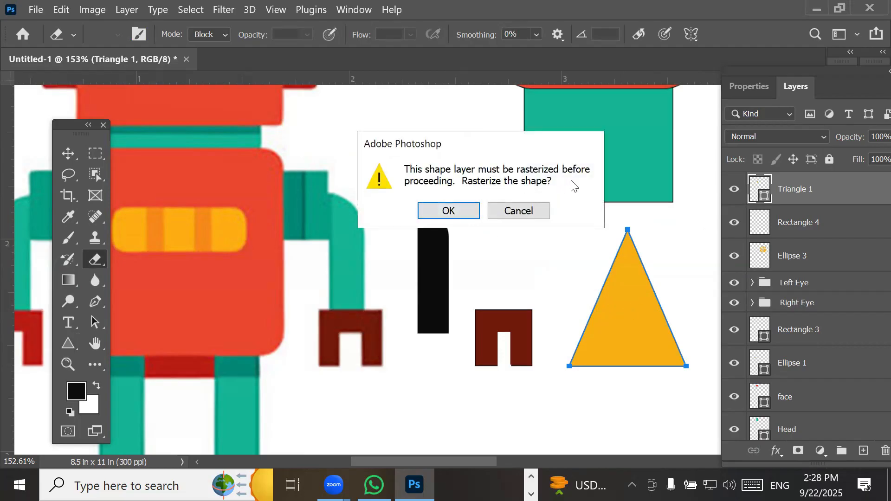
click(448, 211)
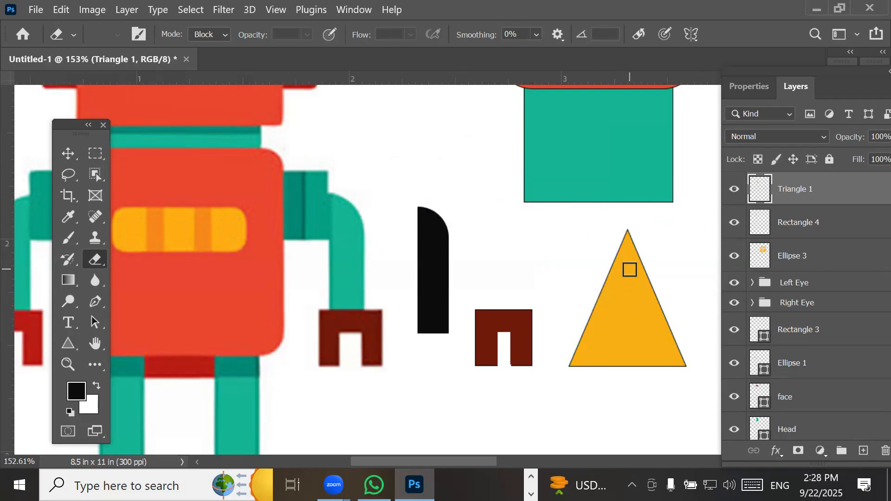
- Try to erase a slot from below the yellow triangle's apex through its base and widen it, undoing both cuts
click(627, 270)
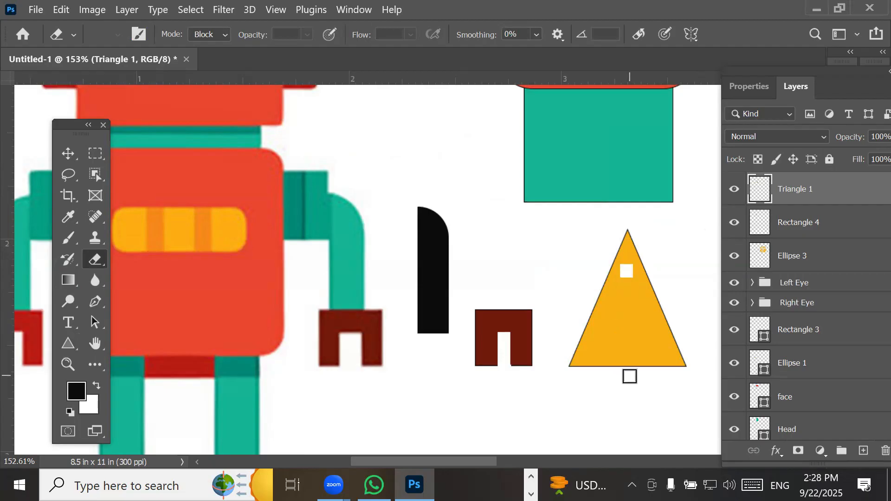
shift+click(630, 377)
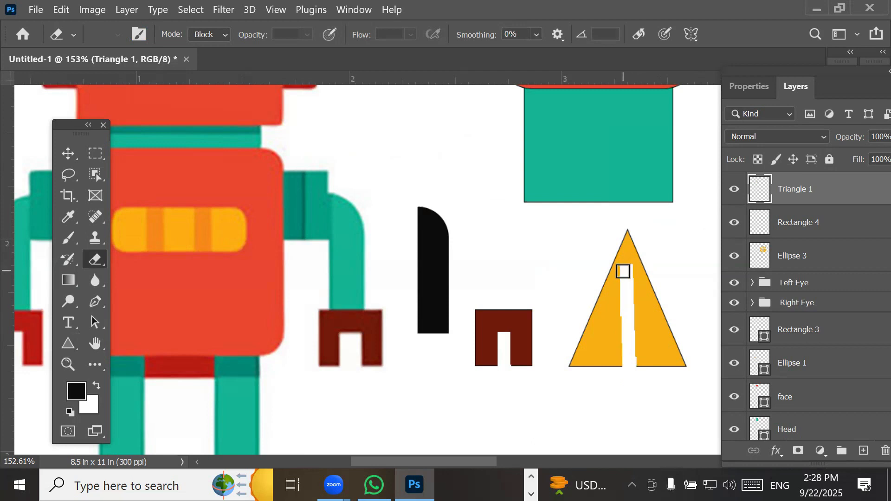
shift+click(614, 365)
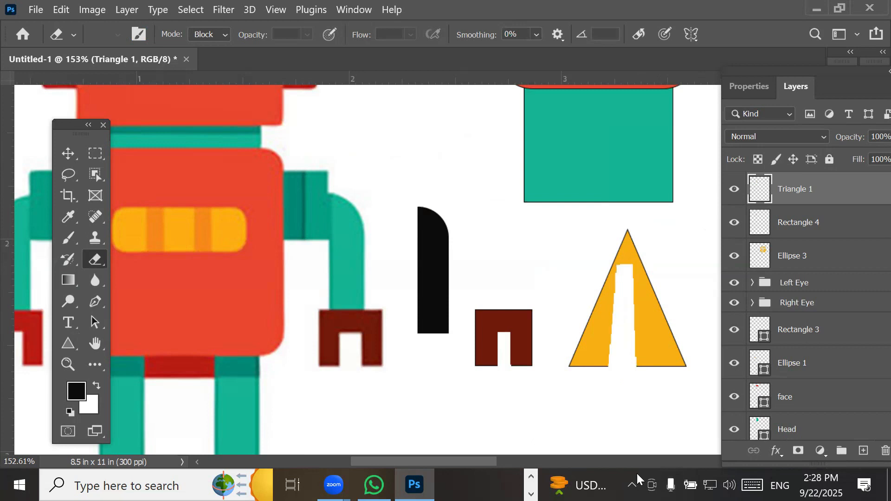
key(ctrl+z)
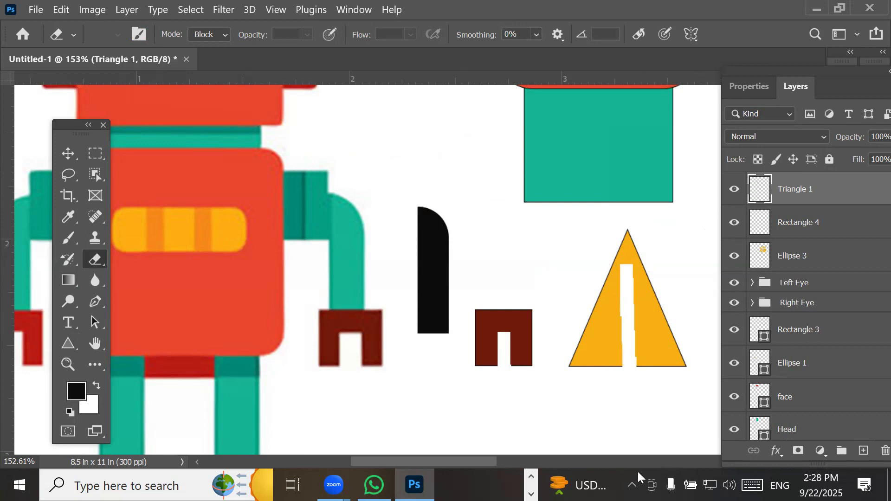
key(ctrl+z)
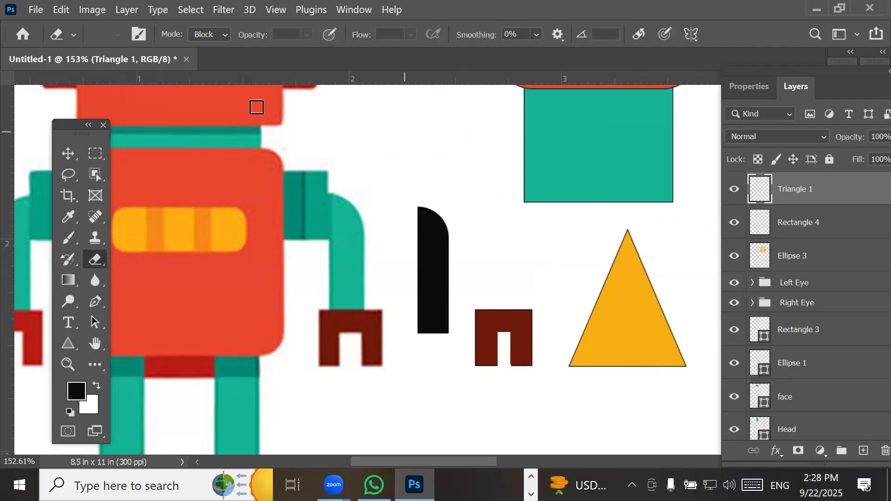
- Try the Eraser in Brush mode by cutting three round holes down the triangle's middle, and undo them
click(227, 35)
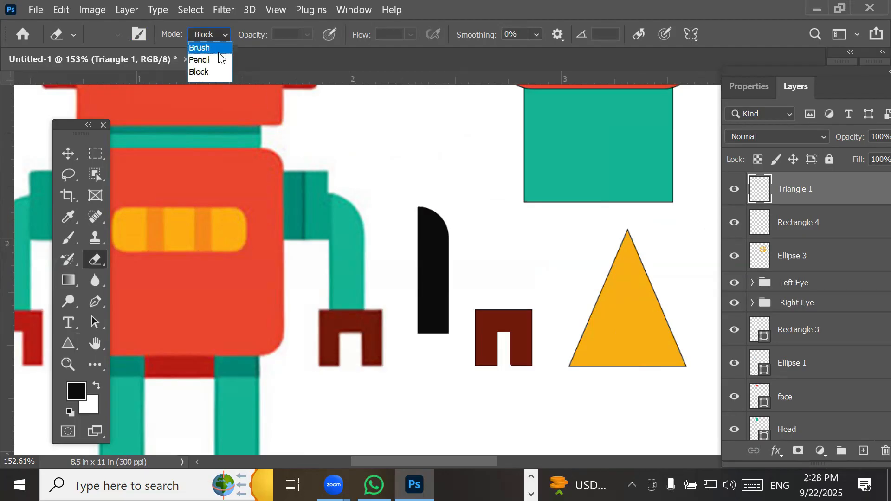
click(219, 47)
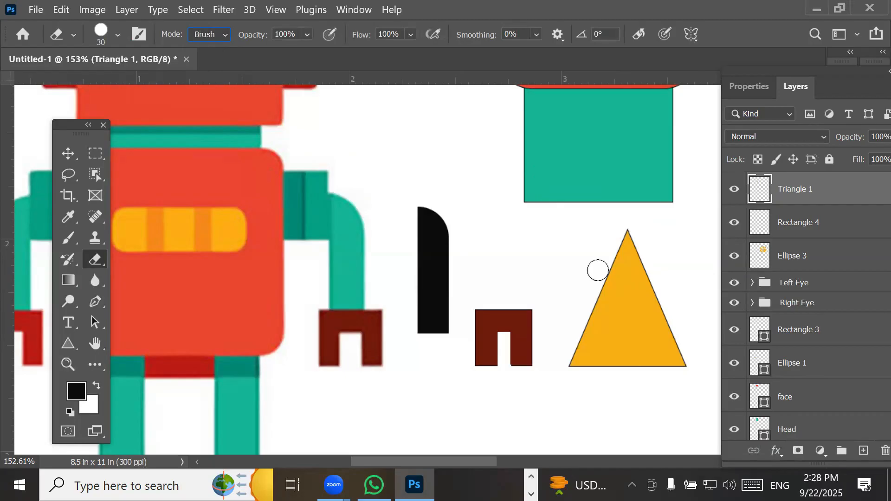
click(626, 277)
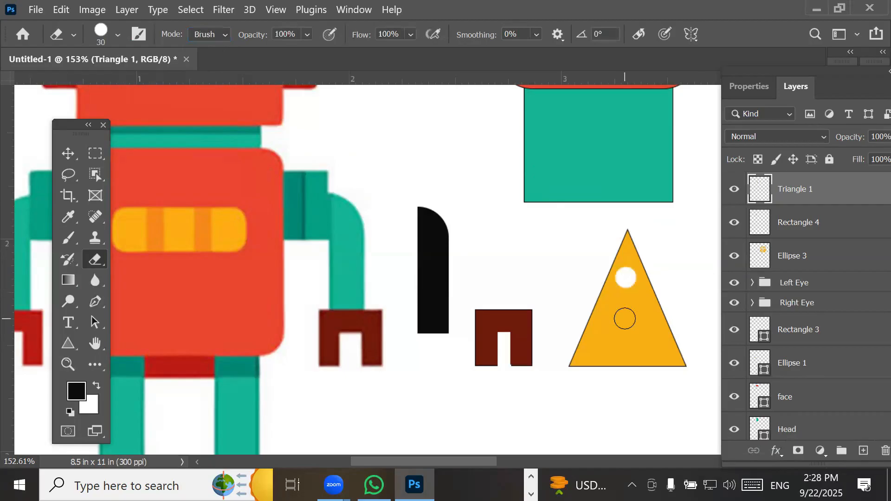
click(626, 317)
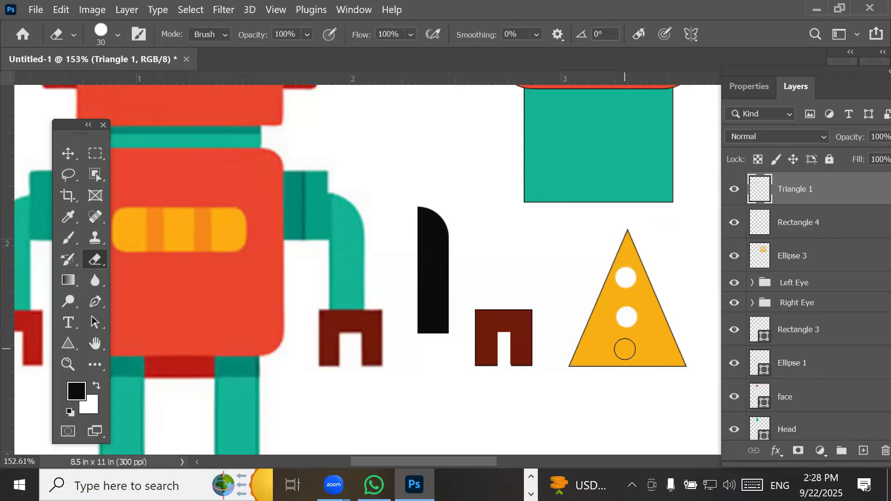
click(625, 349)
key(ctrl+z)
key(ctrl+z)
key(ctrl+z)
- Try the Eraser in Block mode by cutting two square holes down the triangle's middle, and undo them
click(208, 33)
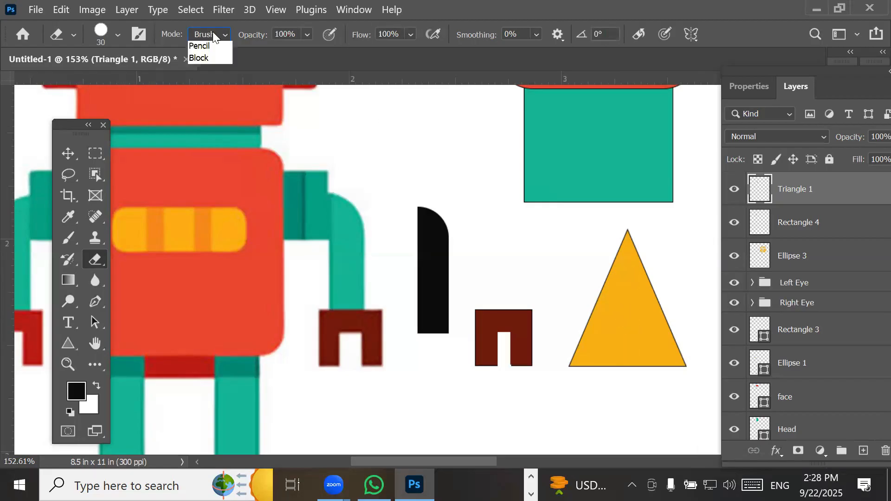
click(208, 73)
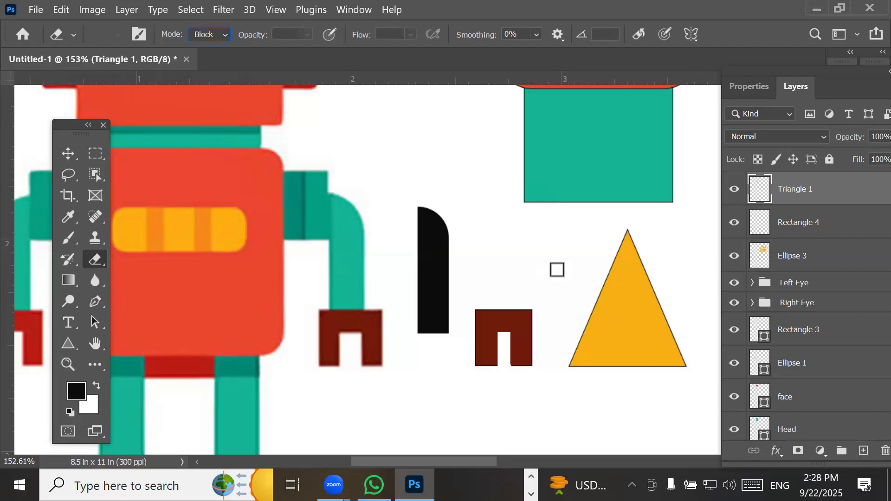
click(625, 277)
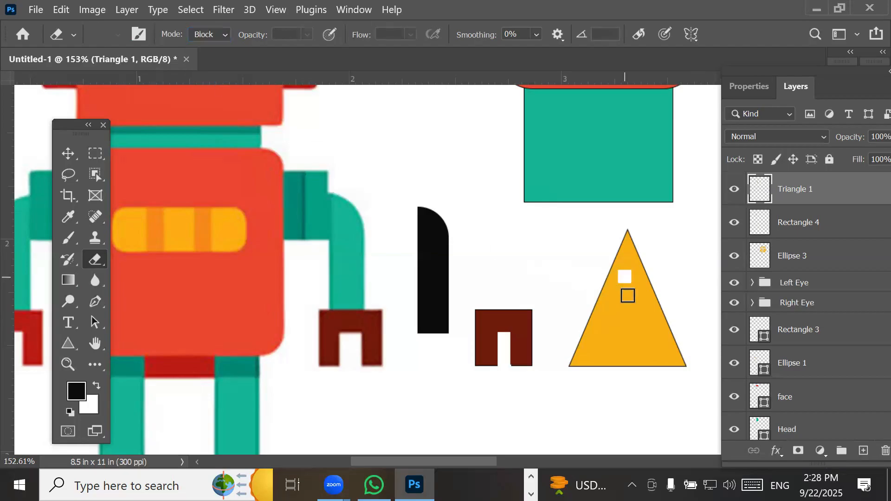
click(625, 303)
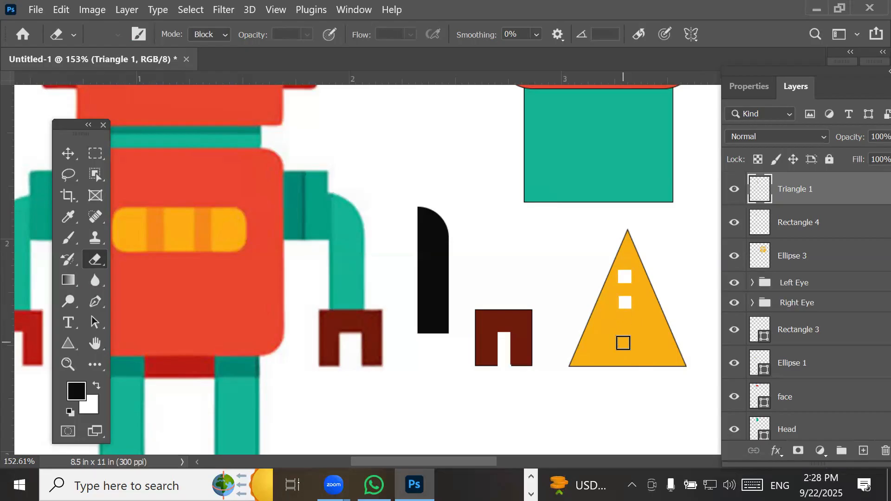
key(ctrl+z)
key(ctrl+z)
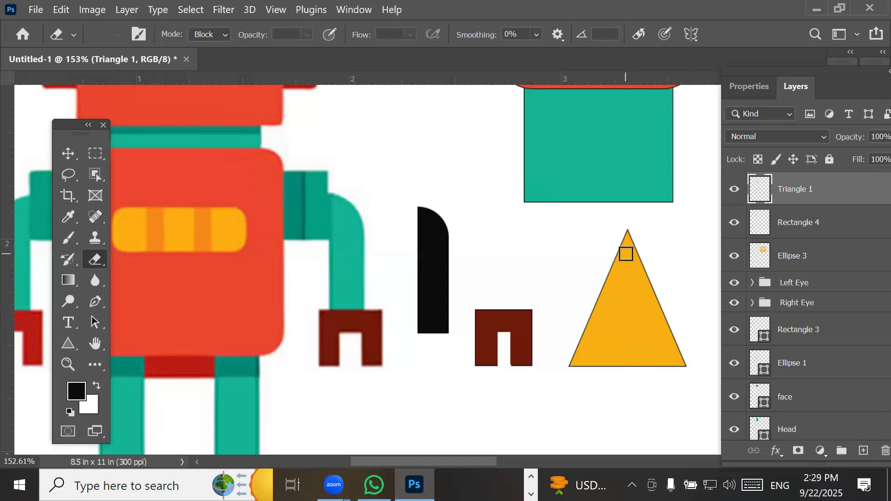
- Erase a vertical slot from near the triangle's apex through its base, plus two horizontal bands across its middle and lower part
click(626, 254)
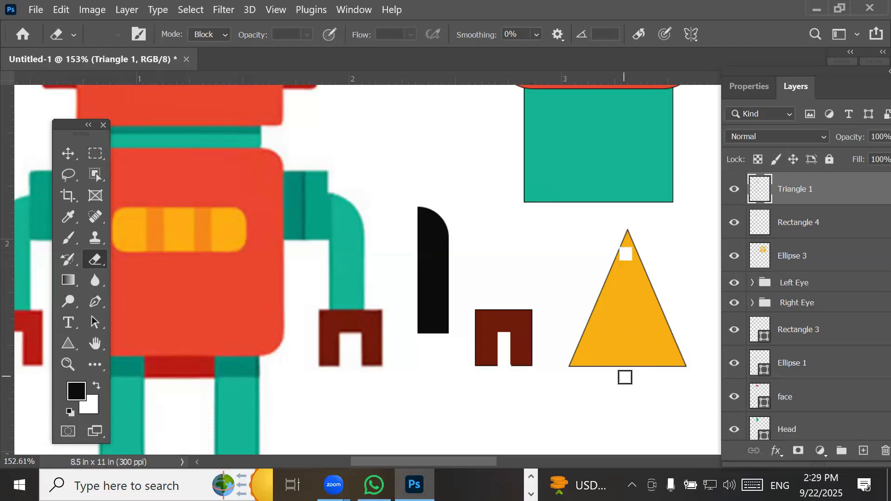
shift+click(625, 377)
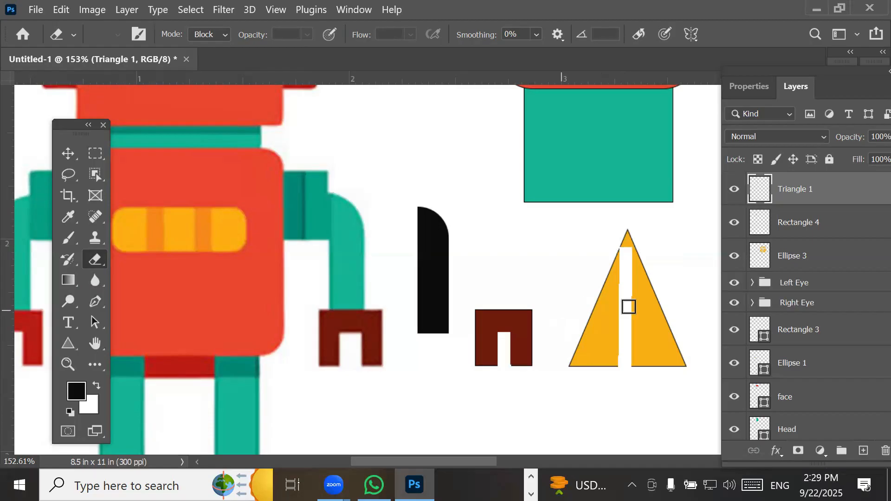
drag(686, 304, 688, 308)
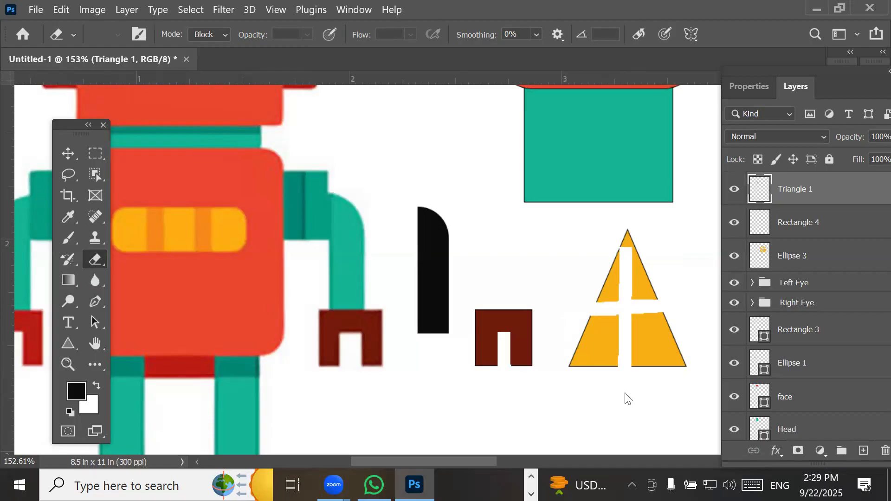
click(560, 339)
shift+click(695, 338)
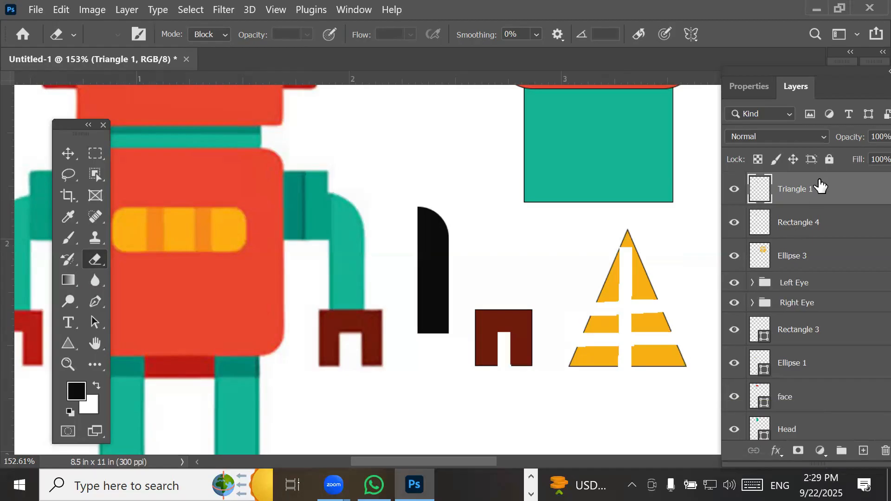
- Place robot assignment.jpg from the Downloads folder into the Photoshop document over the drawn shapes
scroll(531, 231, down, 3)
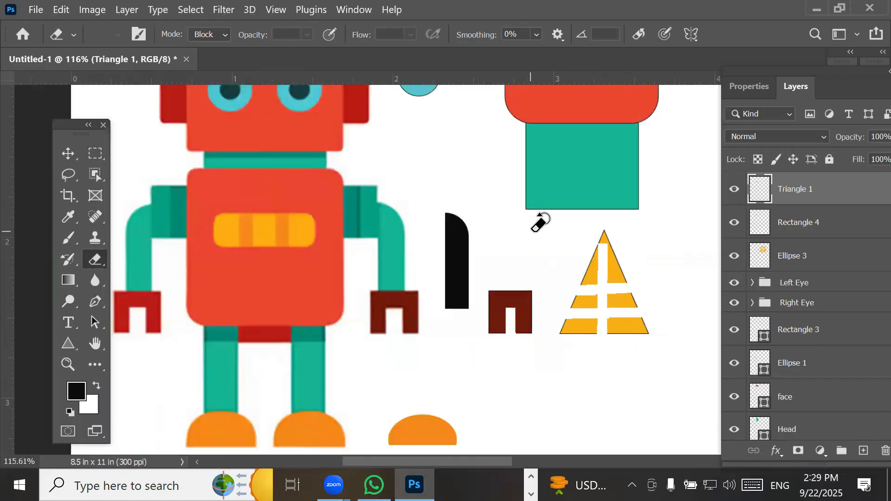
scroll(539, 224, down, 2)
scroll(539, 224, down, 1)
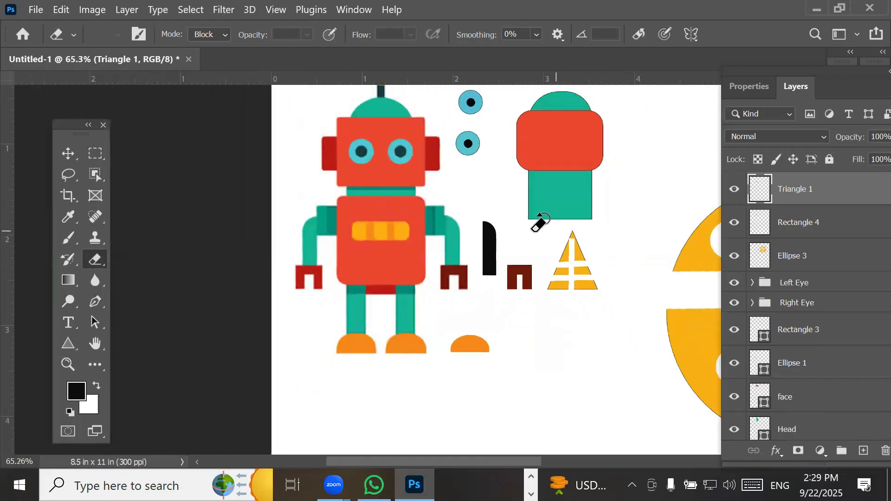
key(space)
mouse_move(527, 169)
mouse_down()
mouse_move(497, 255)
mouse_move(481, 232)
mouse_up()
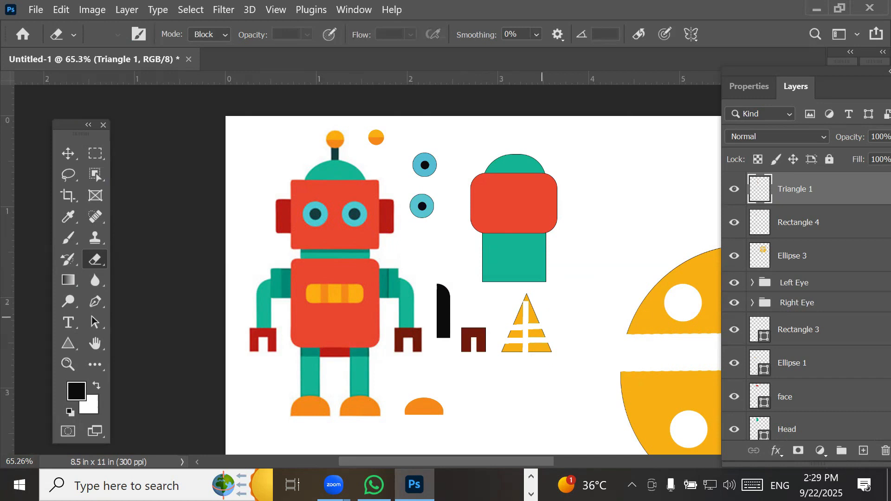
click(531, 477)
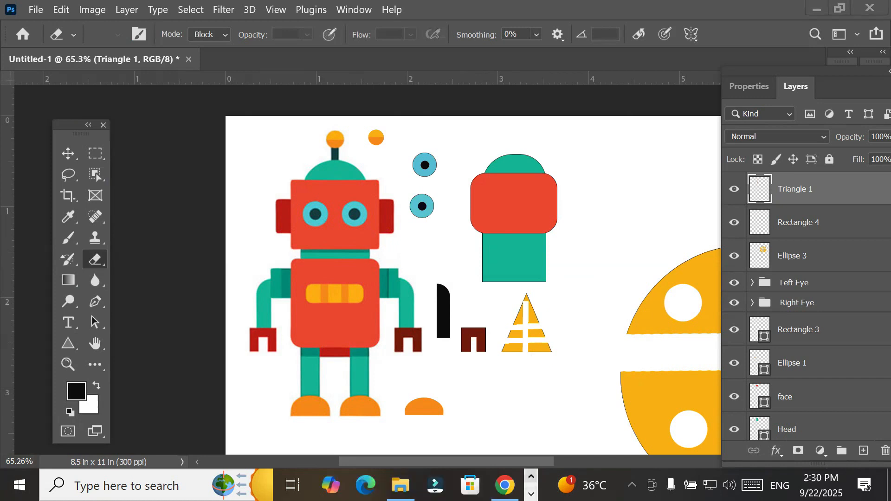
click(400, 485)
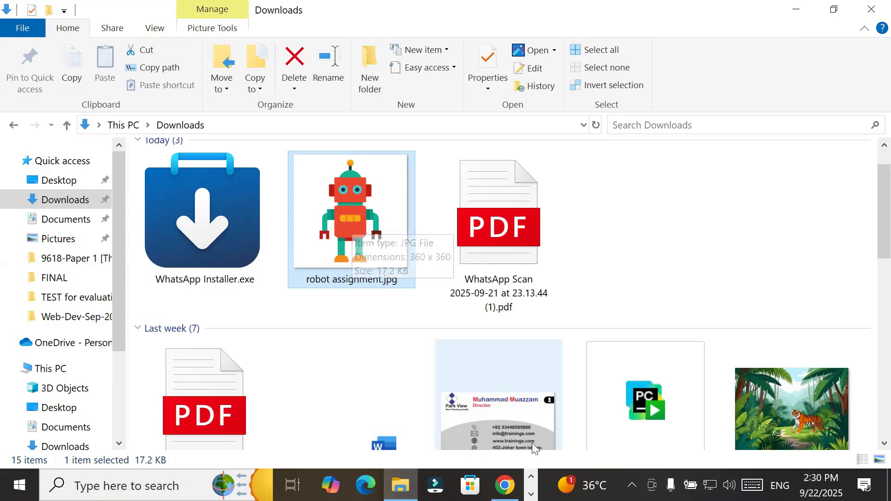
click(531, 494)
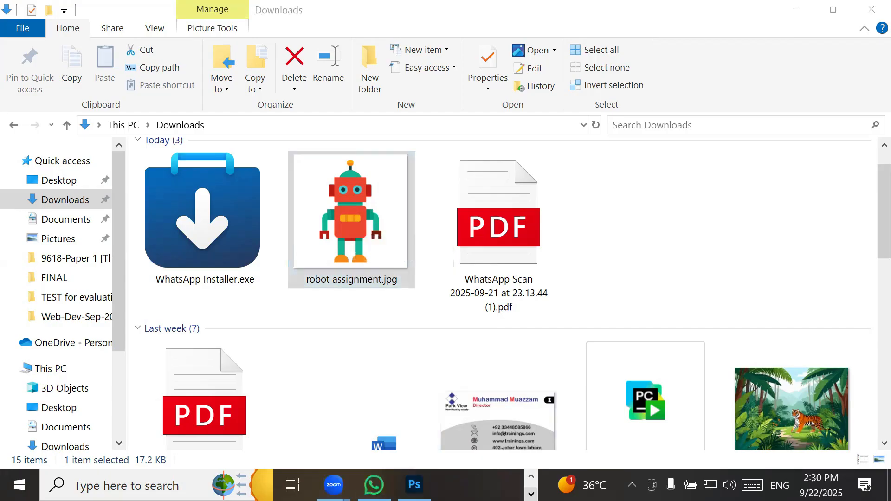
click(358, 255)
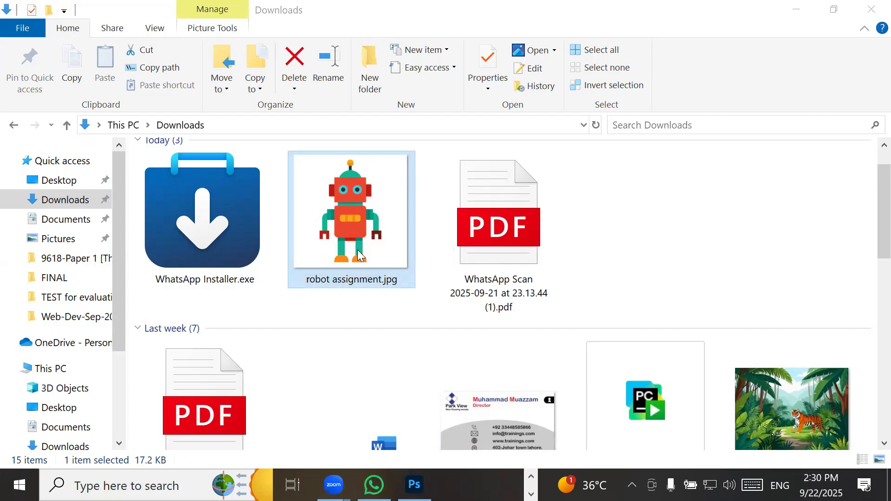
drag(358, 256, 518, 285)
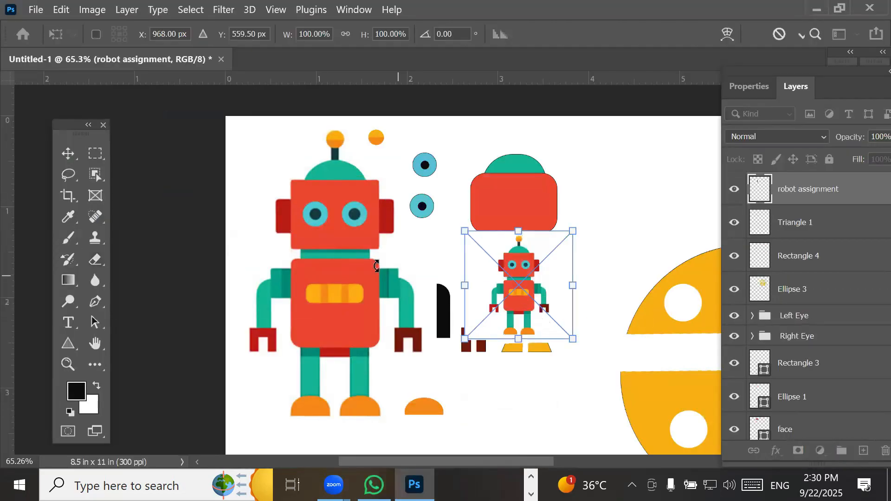
- Commit the placed image, delete the old large reference robot, and move the new small robot to the page's upper-left corner
click(68, 153)
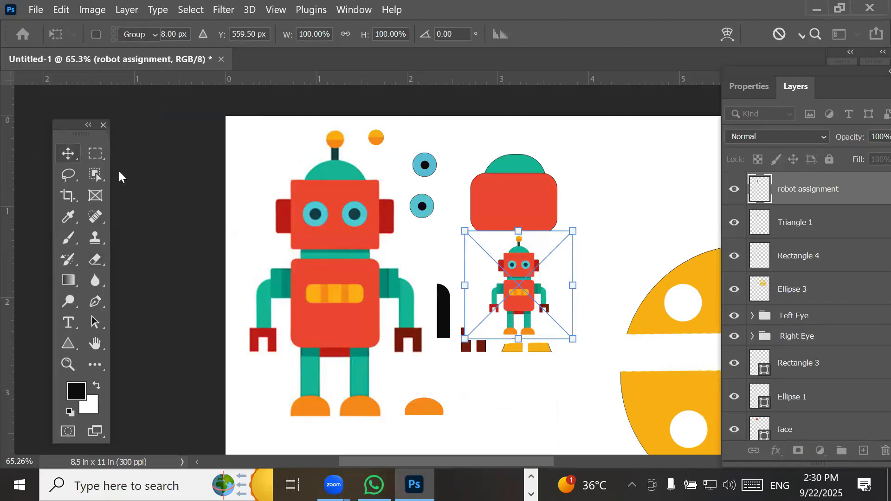
click(294, 294)
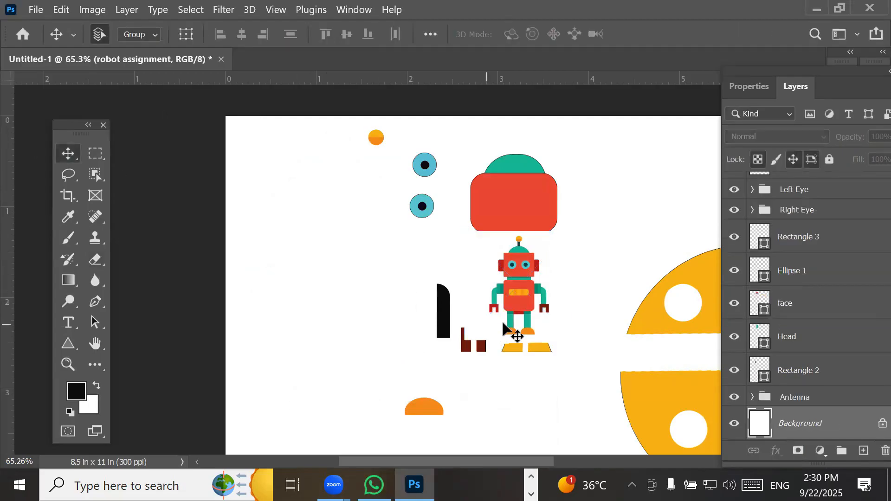
drag(506, 329, 502, 330)
drag(253, 216, 262, 187)
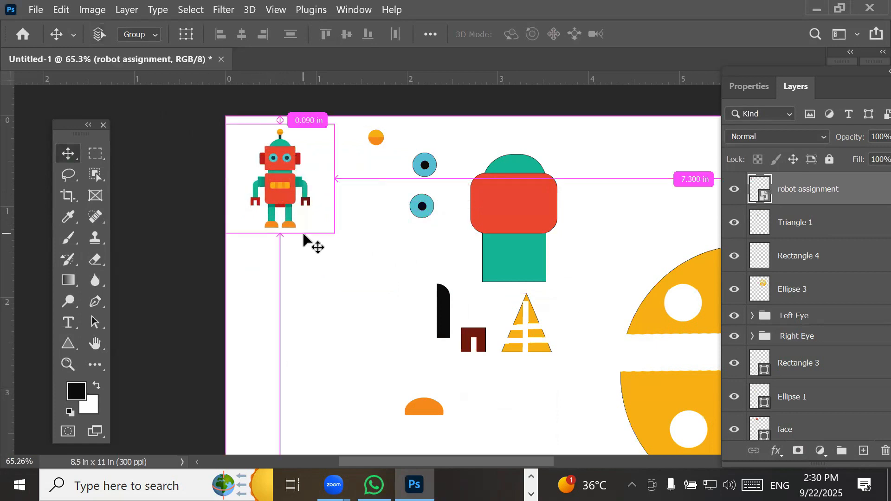
- Enlarge the small reference robot to about 113% with Free Transform and commit the new size
key(ctrl+t)
mouse_move(334, 232)
mouse_down()
mouse_move(413, 331)
mouse_move(344, 248)
mouse_up()
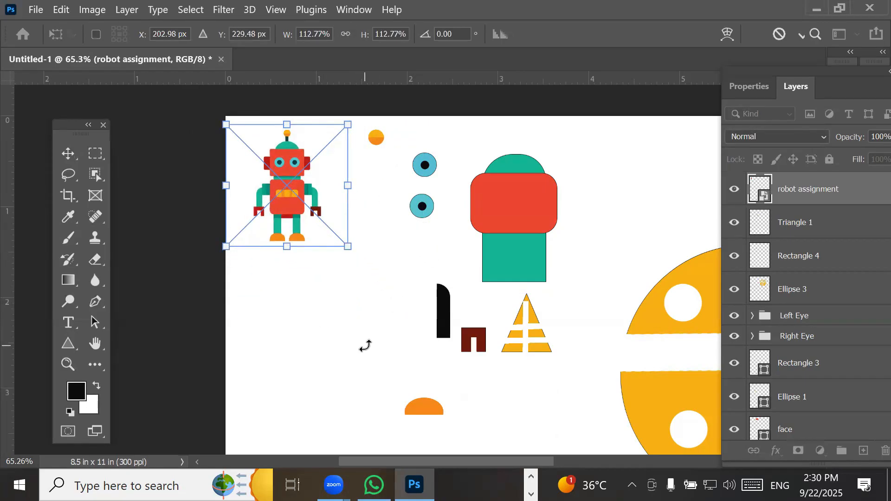
key(Return)
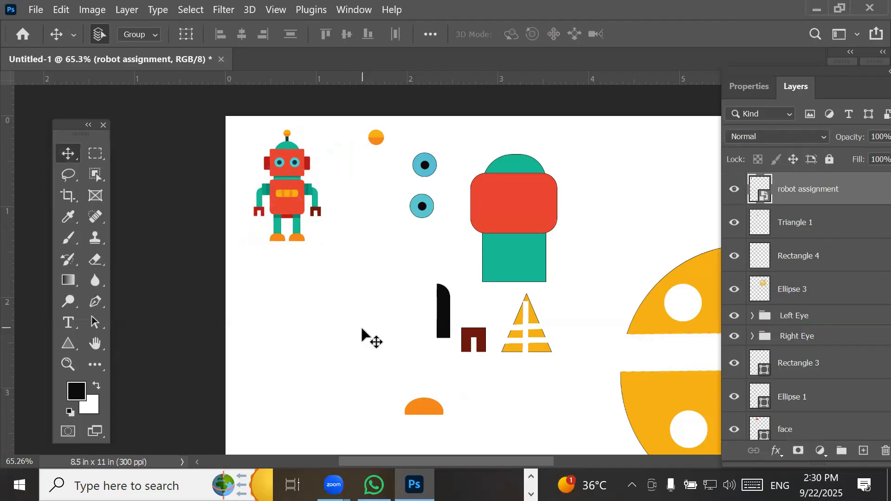
- Switch to the Eraser and set its mode to Brush
click(95, 260)
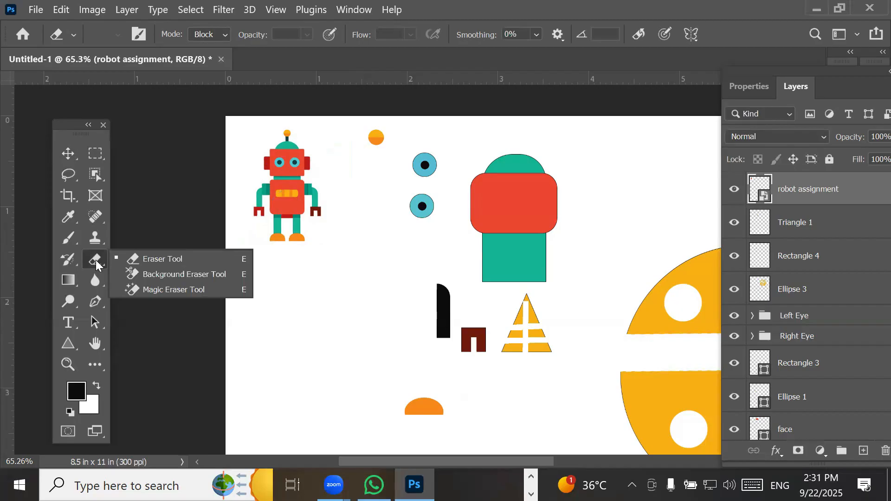
click(96, 260)
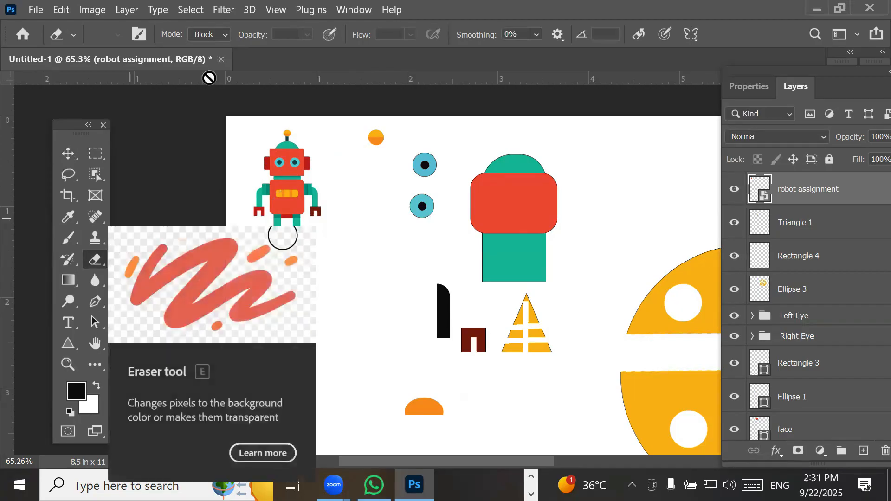
click(227, 34)
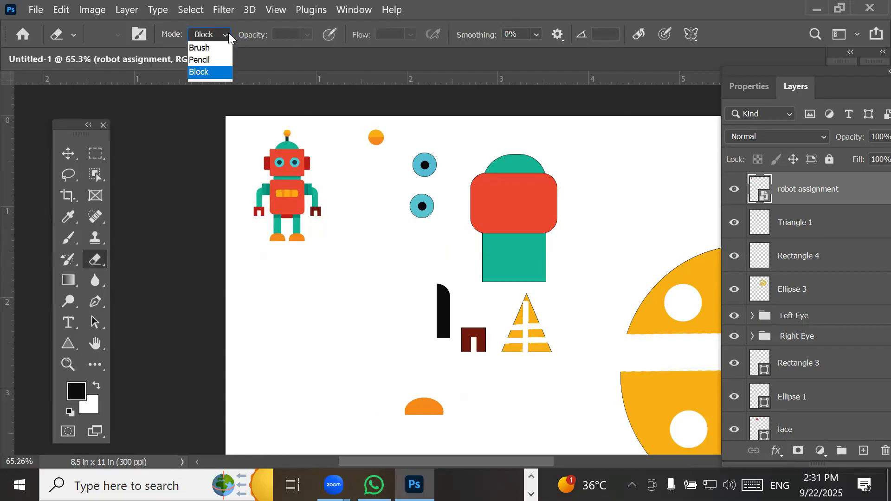
click(220, 48)
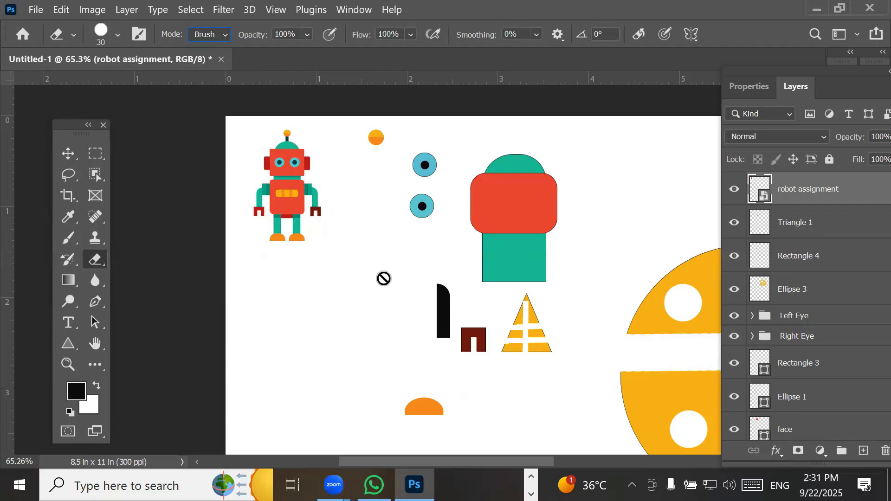
- Draw a yellow five-sided polygon about 322 by 396 px on the page below the small robot
click(63, 349)
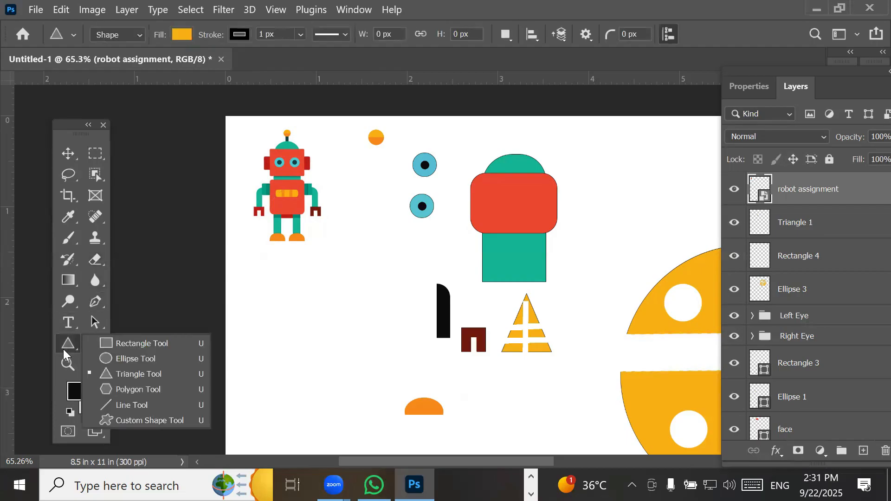
click(120, 390)
drag(271, 291, 369, 411)
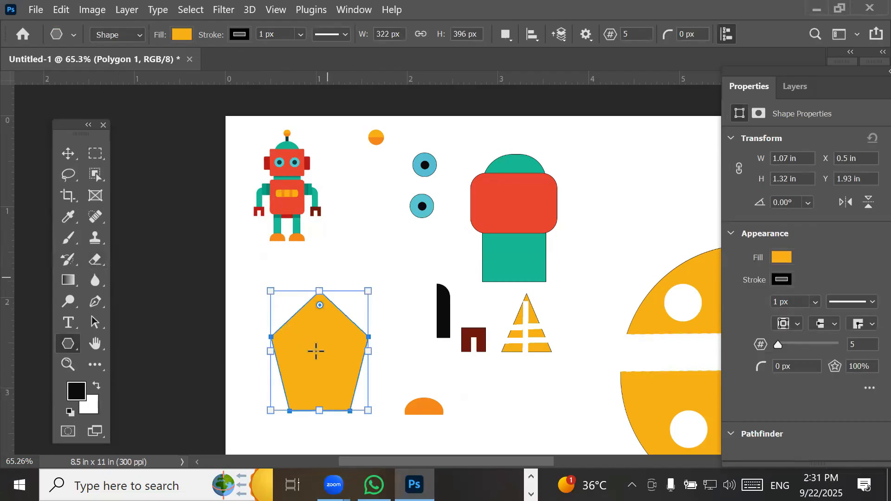
- Rasterize the Polygon 1 shape layer by applying the Eraser to it and accepting the conversion
click(813, 84)
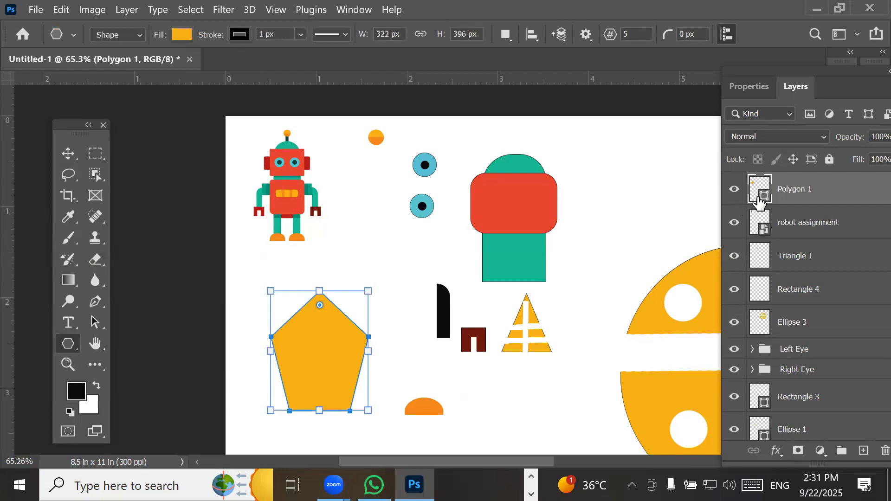
right_click(803, 194)
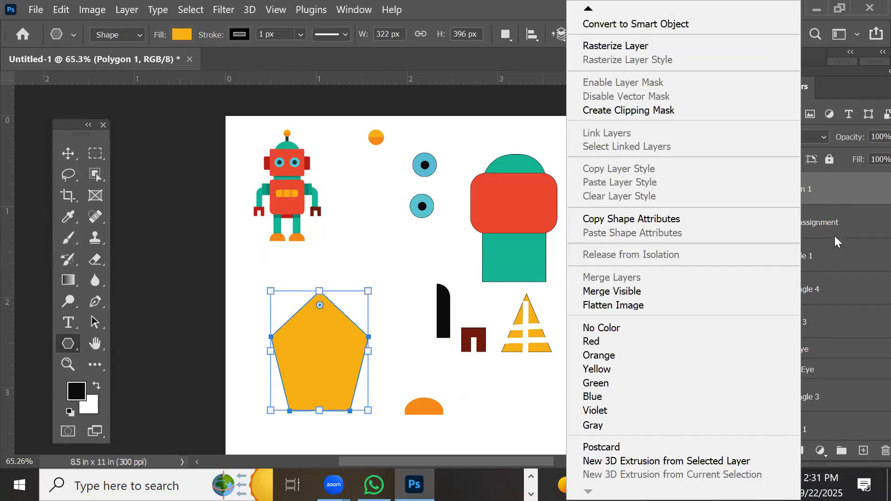
click(838, 192)
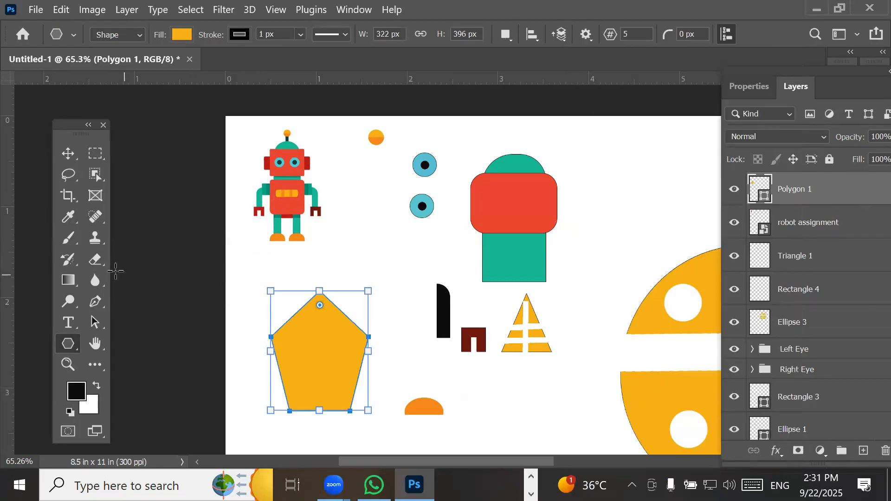
click(92, 262)
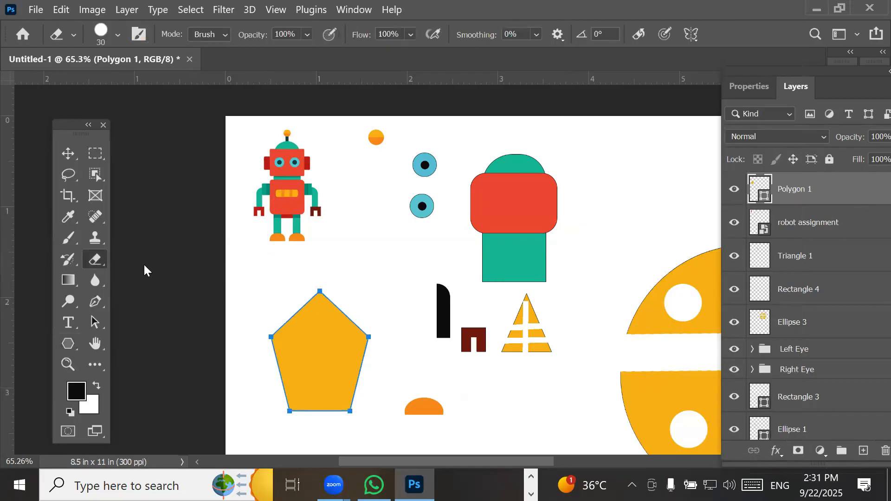
click(313, 328)
click(449, 209)
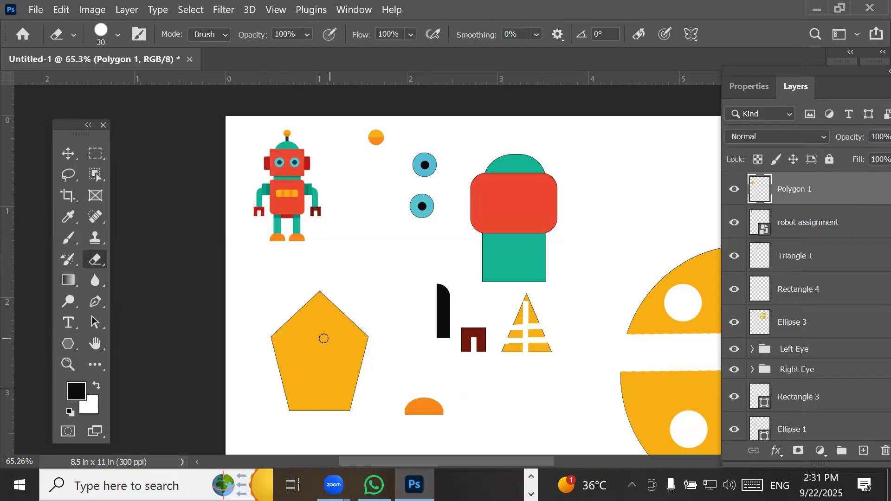
- Resize the Eraser's round tip up and down, ending at 150 px
key(bracketright)
key(bracketright)
key(bracketright)
key(bracketright)
key(bracketright)
key(bracketright)
key(bracketright)
key(bracketright)
key(bracketright)
key(bracketright)
key(bracketright)
key(bracketright)
key(bracketright)
key(bracketright)
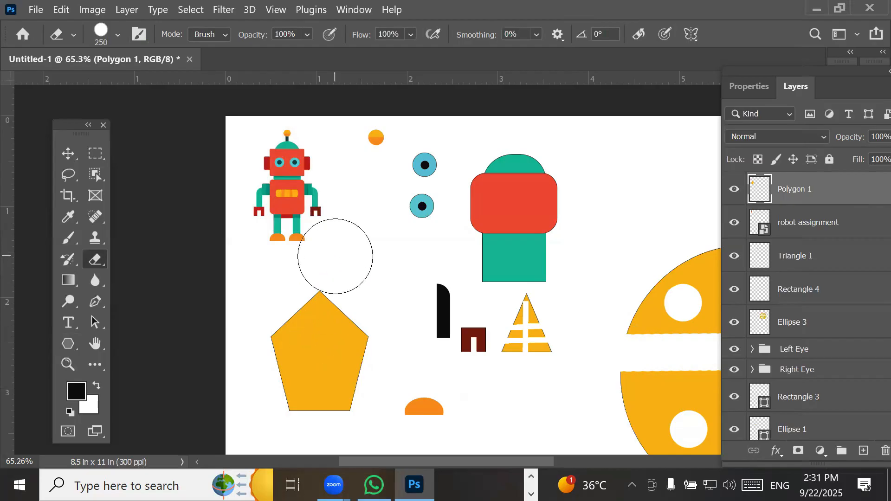
key(bracketleft)
key(bracketleft)
key(bracketleft)
key(bracketleft)
key(bracketleft)
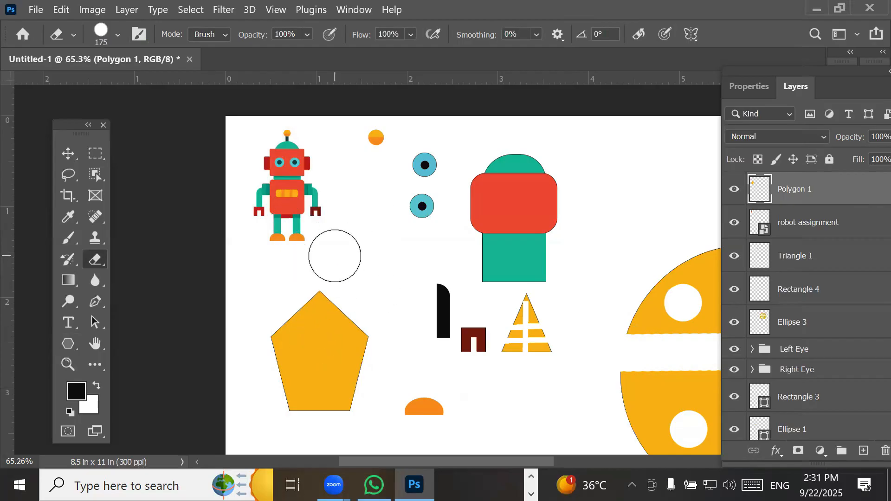
key(bracketleft)
key(bracketleft)
key(bracketright)
key(bracketright)
key(bracketright)
key(bracketright)
key(bracketright)
key(bracketright)
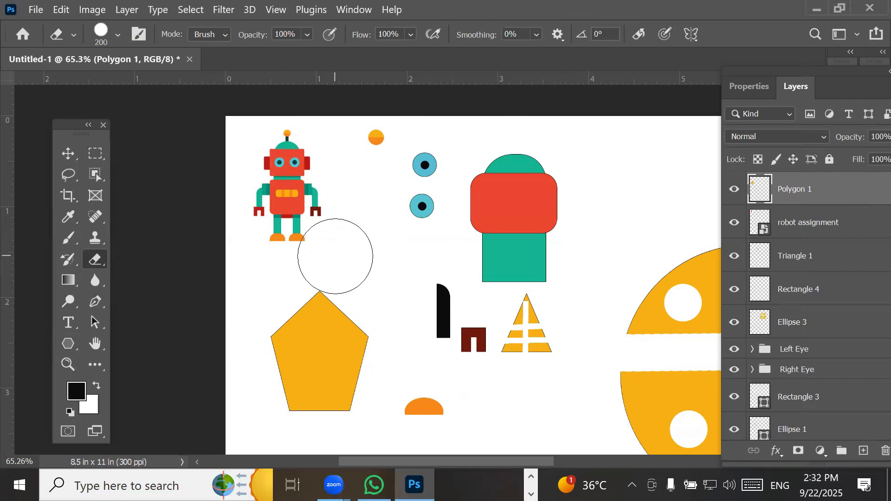
key(bracketleft)
key(bracketleft)
key(bracketleft)
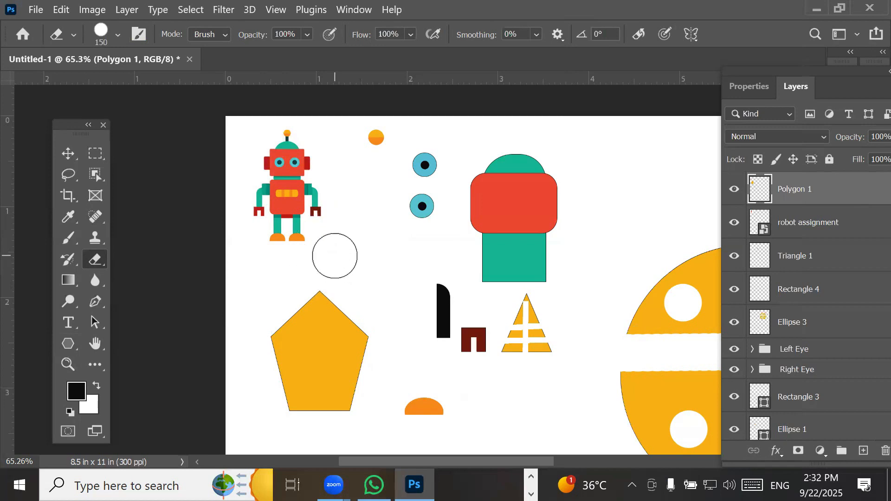
- Switch the Eraser to Block mode and back to Brush to compare their cursors
click(226, 35)
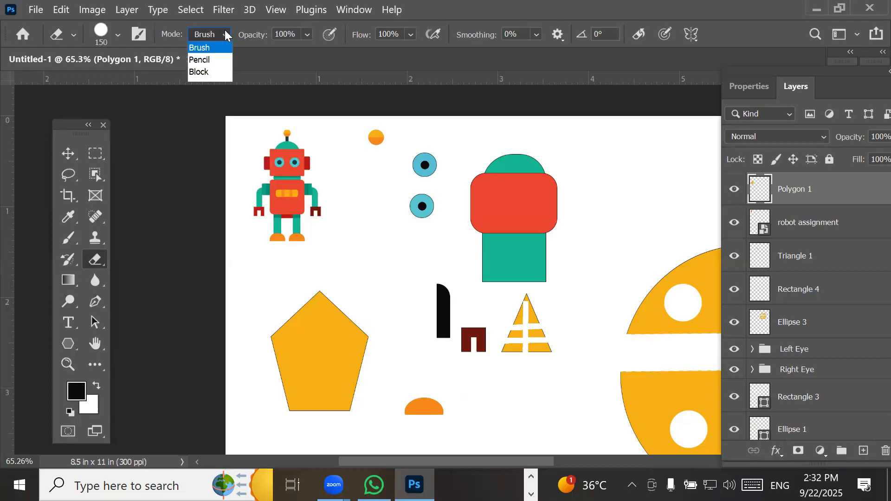
click(207, 72)
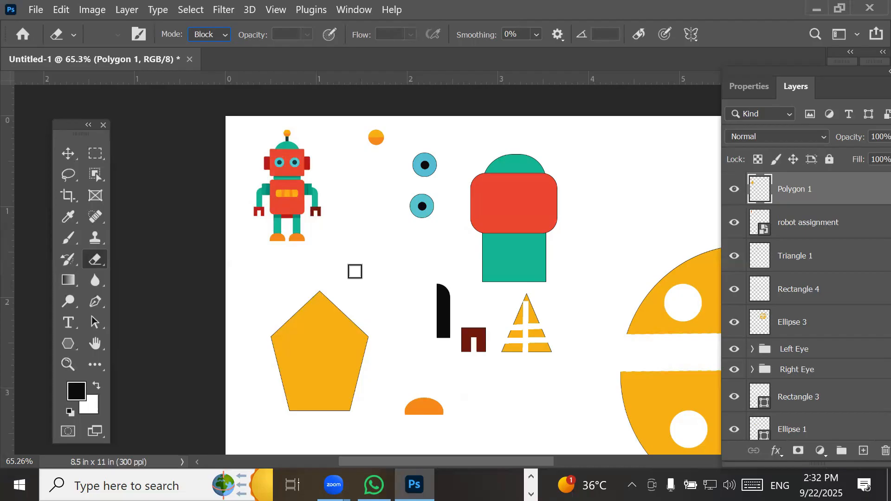
click(223, 36)
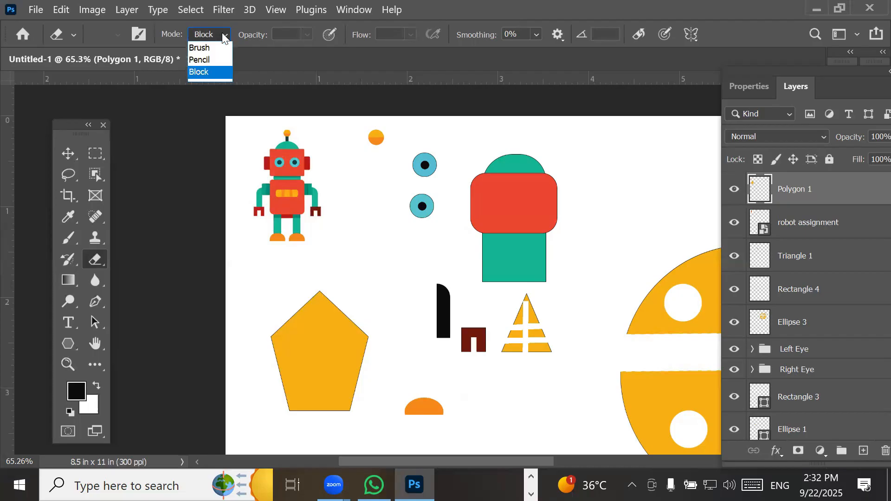
click(224, 49)
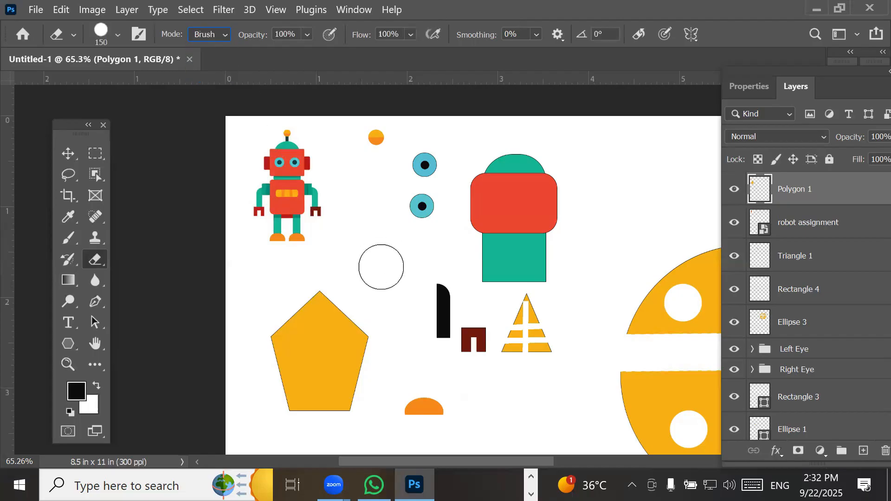
- Try the Eraser in Pencil mode on the pentagon, including a cut into its upper-right edge, and undo the strokes
click(221, 37)
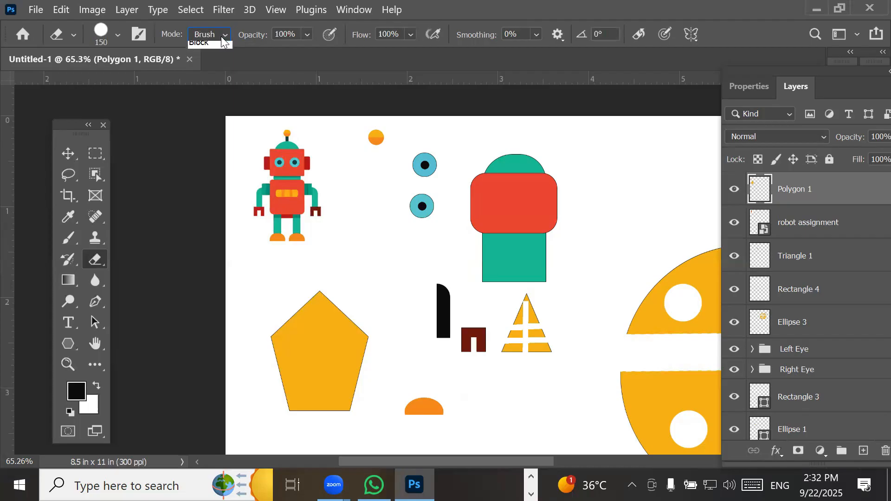
click(218, 60)
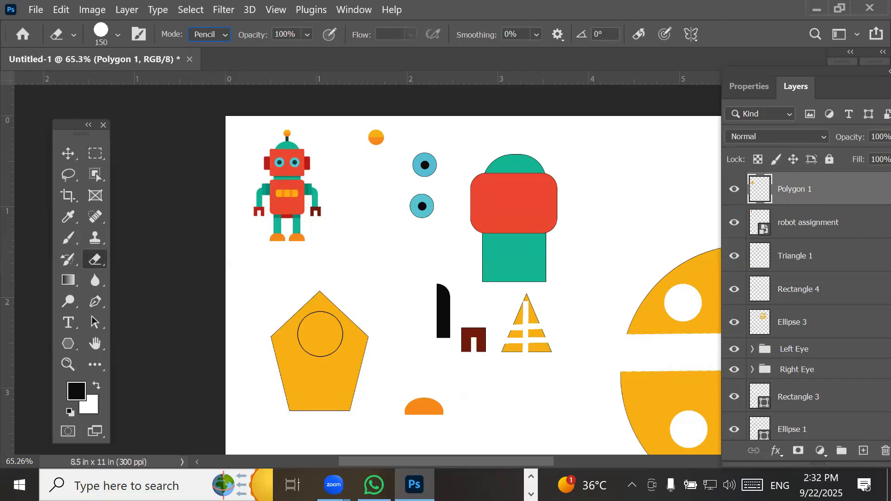
mouse_move(325, 356)
mouse_down()
mouse_move(314, 422)
mouse_move(370, 323)
mouse_move(326, 410)
mouse_move(315, 256)
mouse_move(308, 299)
mouse_move(354, 362)
mouse_up()
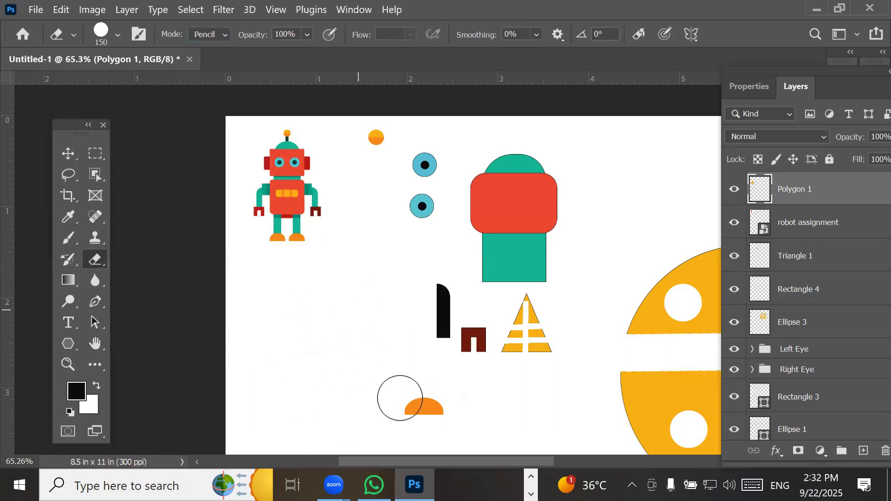
key(ctrl+z)
drag(351, 300, 322, 411)
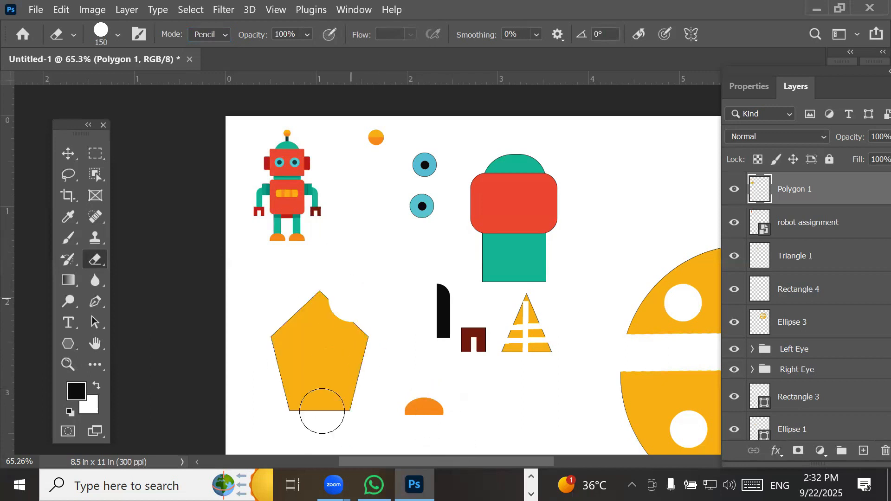
key(ctrl+z)
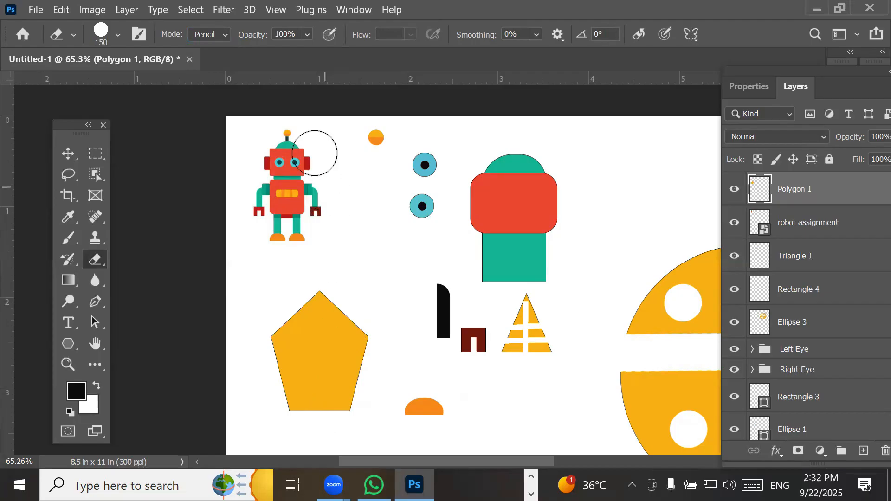
- Erase straight vertical and horizontal bands through the pentagon with the Eraser in Block mode, splitting it into four pieces
click(228, 33)
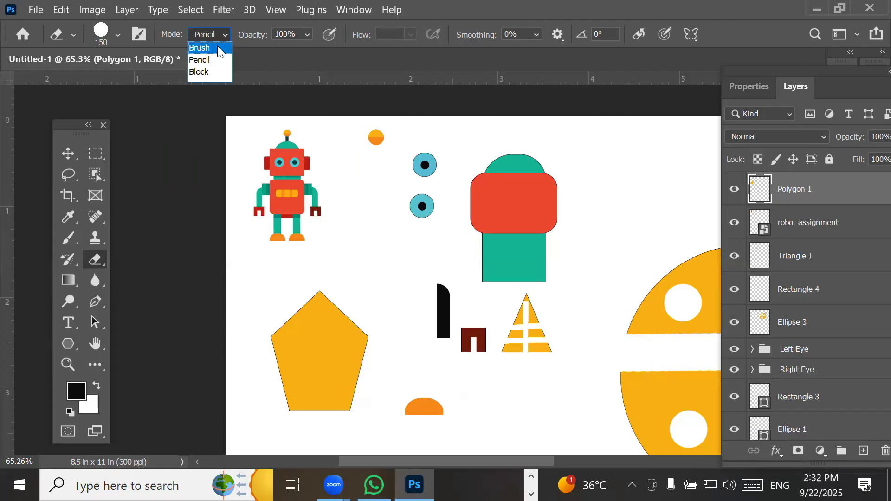
click(212, 70)
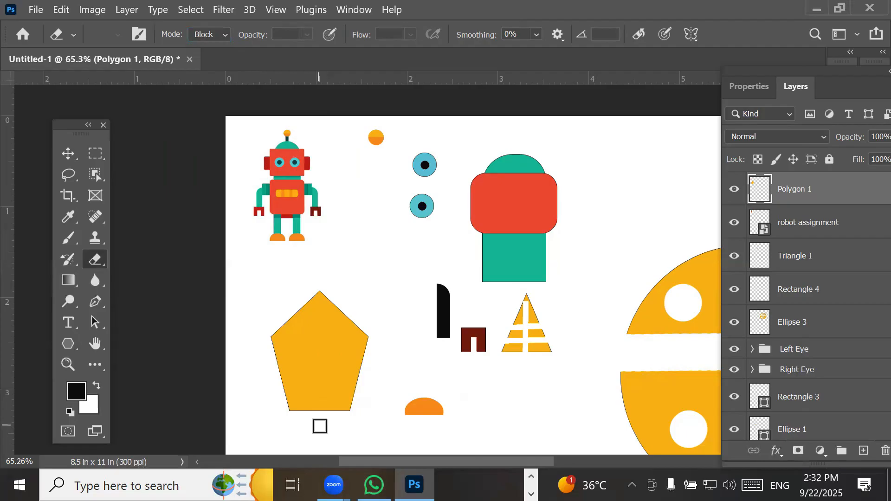
shift+click(319, 426)
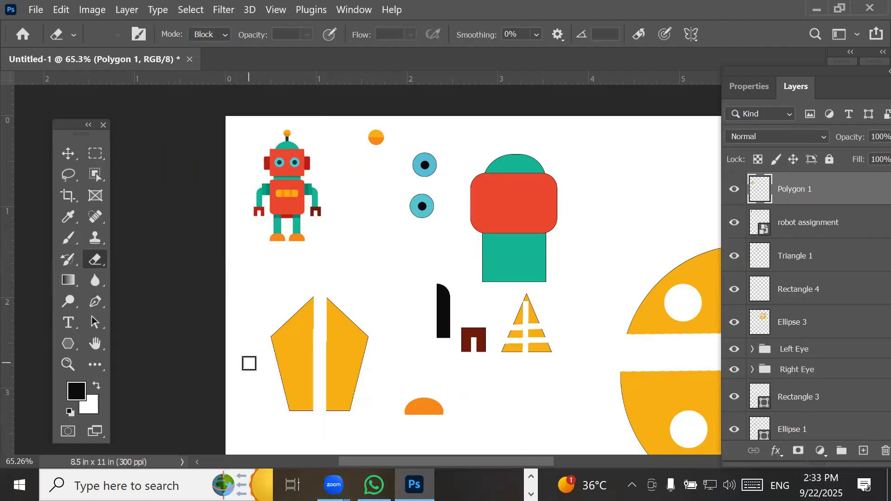
shift+click(395, 363)
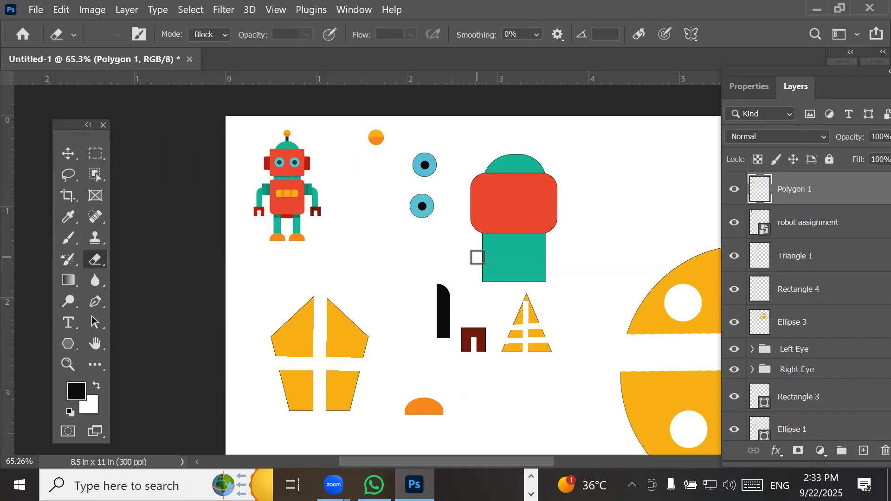
click(68, 343)
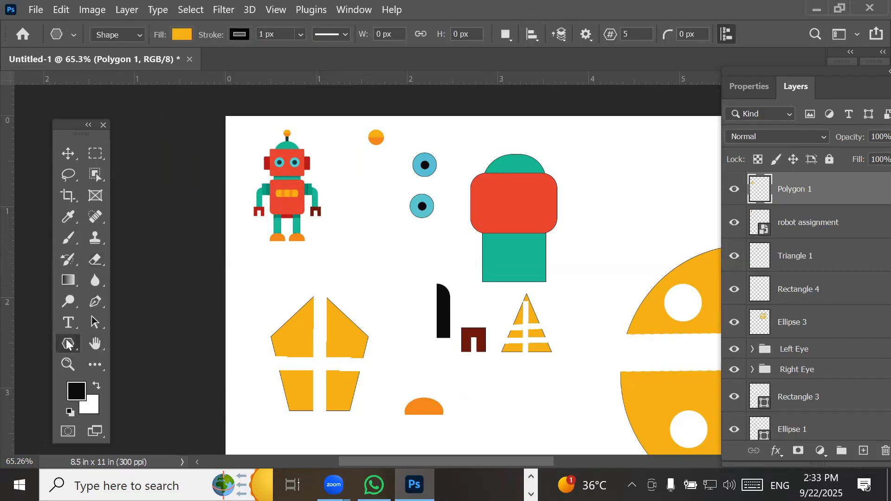
right_click(69, 343)
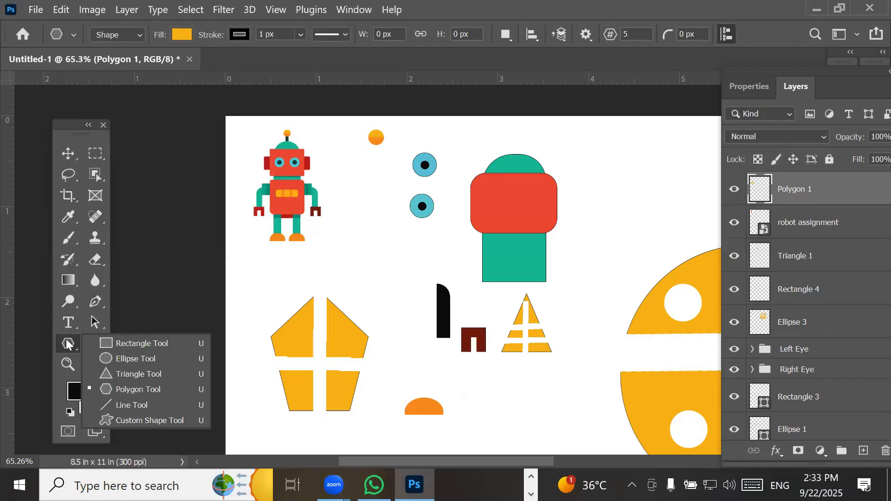
- Create a new Letter document, 8.5 x 11 in at 300 ppi, in RGB Color with a white background
click(39, 10)
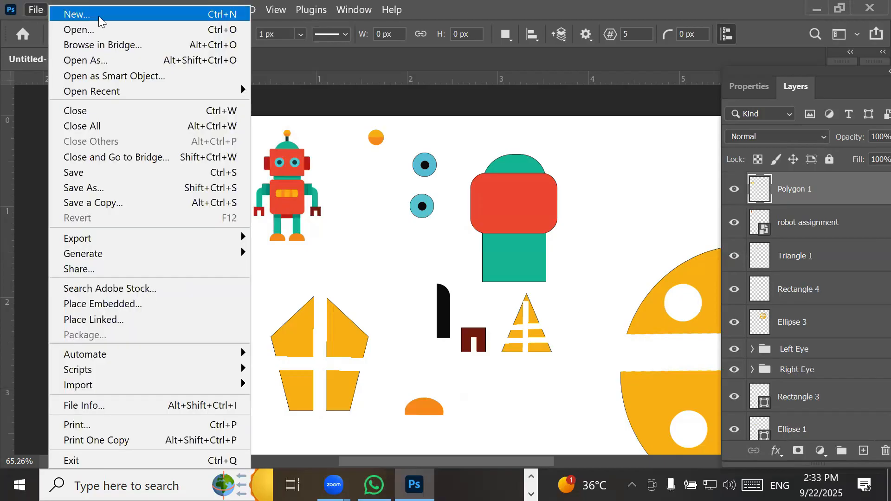
click(98, 14)
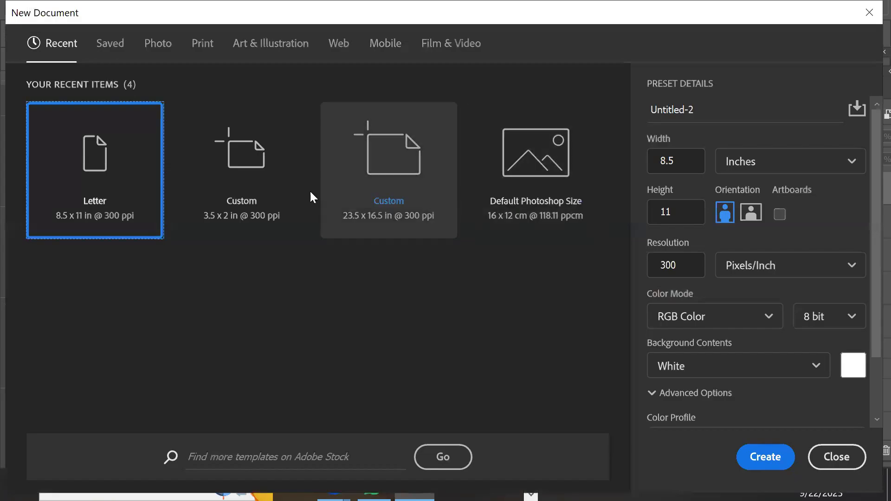
click(760, 458)
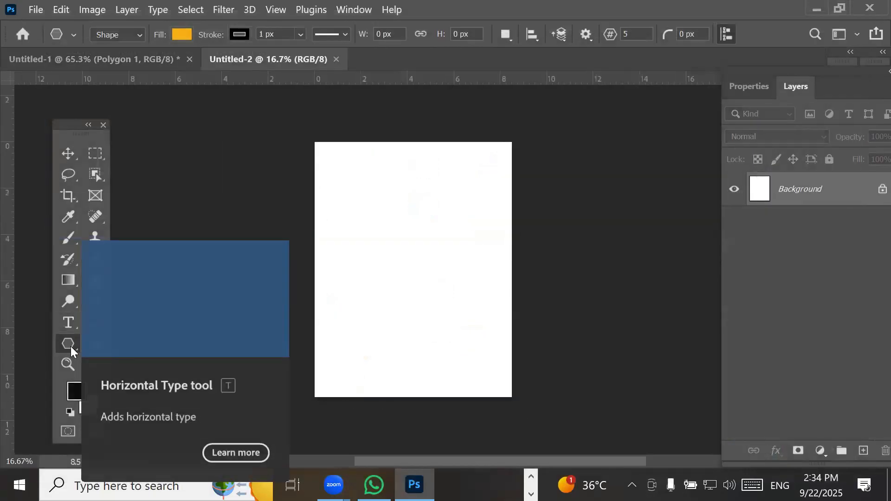
- Check the exact-size creation options of the Rectangle tool on the blank page and dismiss them without creating a shape
right_click(70, 347)
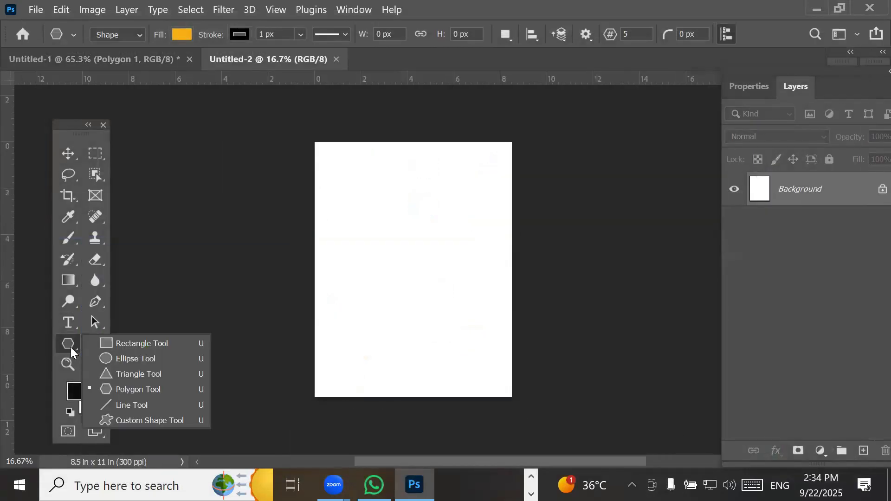
click(114, 344)
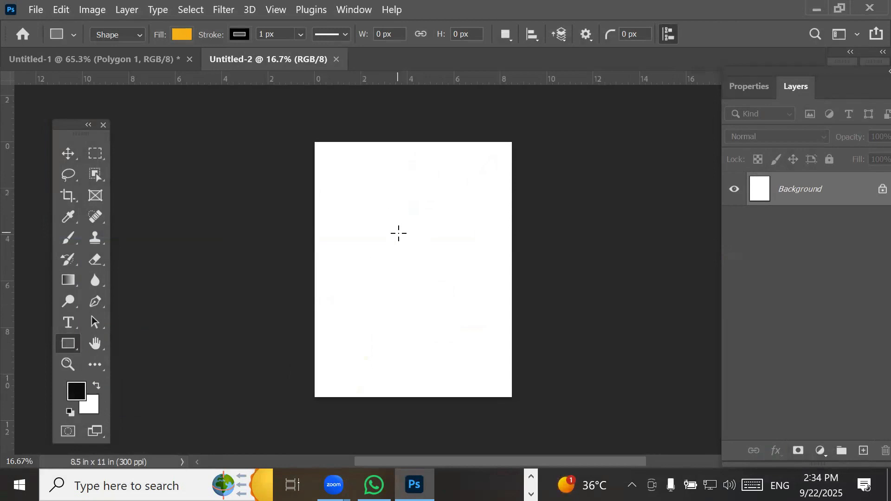
scroll(398, 233, up, 1)
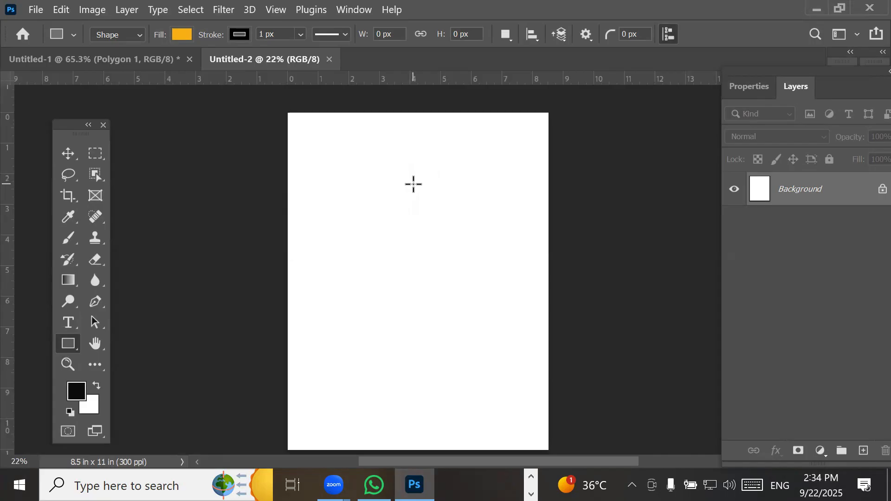
click(413, 185)
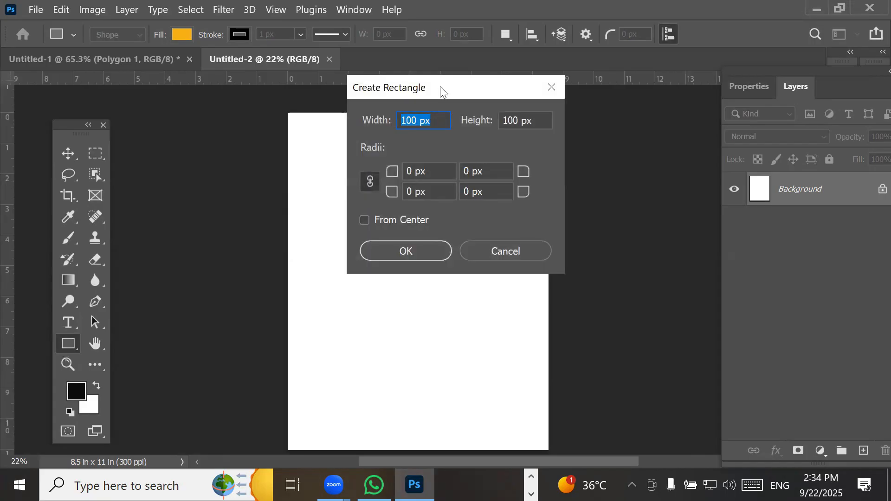
drag(440, 86, 555, 130)
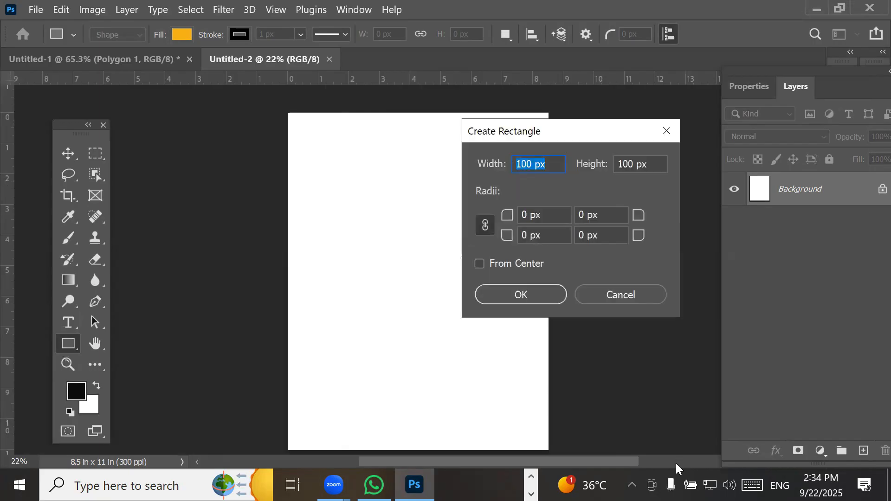
click(634, 293)
- Check the exact-size creation options of the Polygon tool and dismiss them without creating a shape
right_click(63, 347)
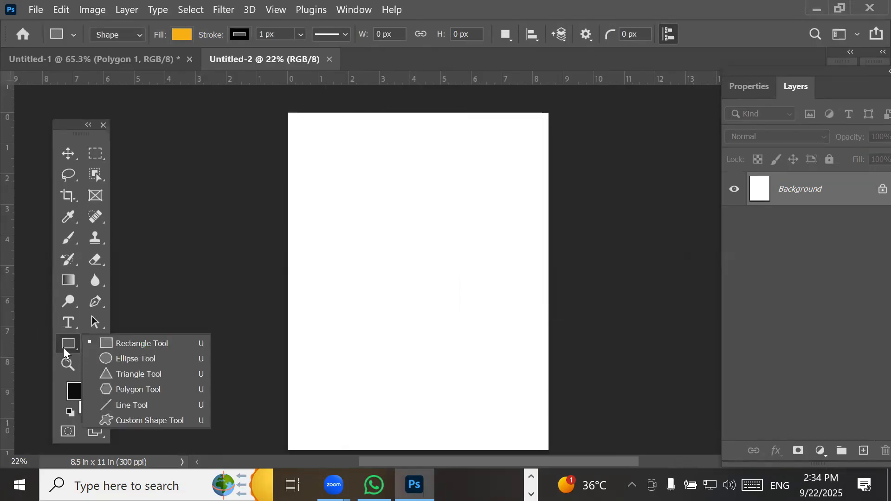
click(122, 386)
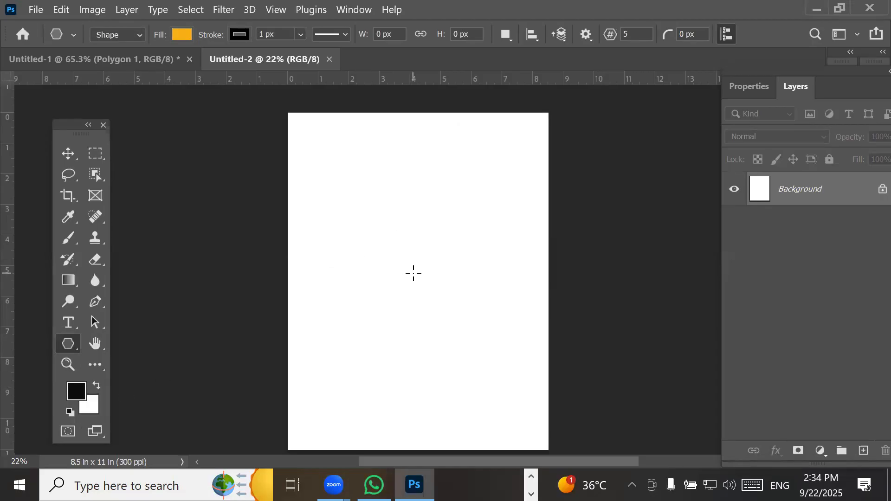
click(413, 273)
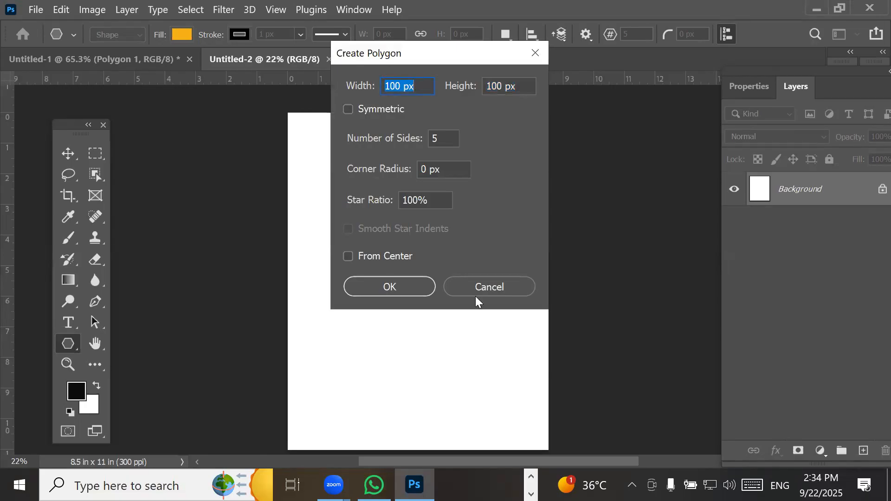
click(490, 288)
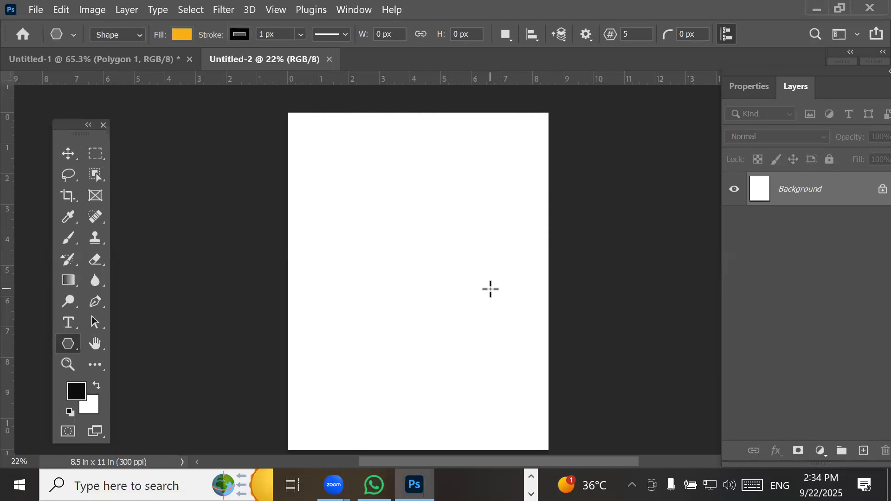
- Create a 300 x 300 px circle with the Ellipse tool, drawn from center, near the middle of the page
right_click(68, 348)
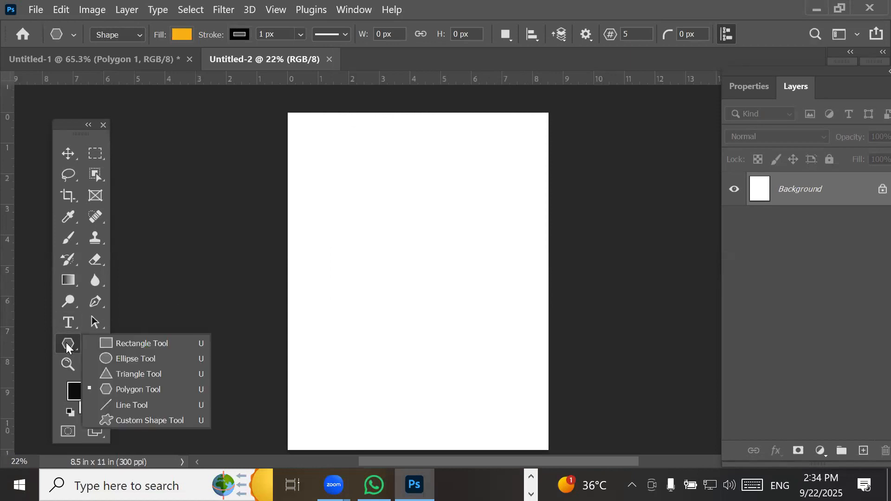
click(125, 356)
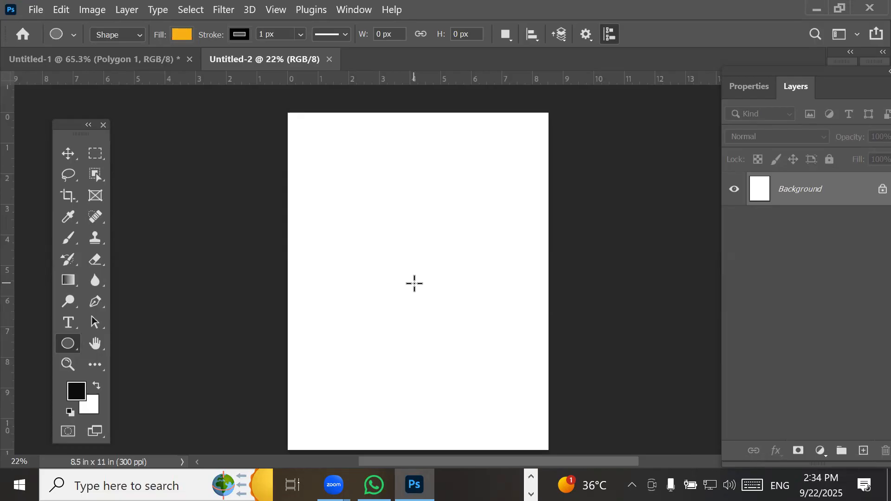
click(414, 283)
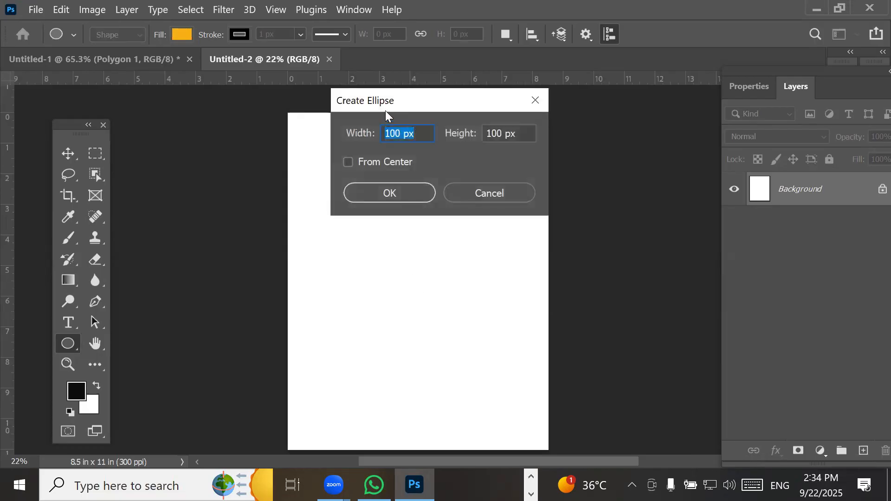
drag(386, 110, 493, 63)
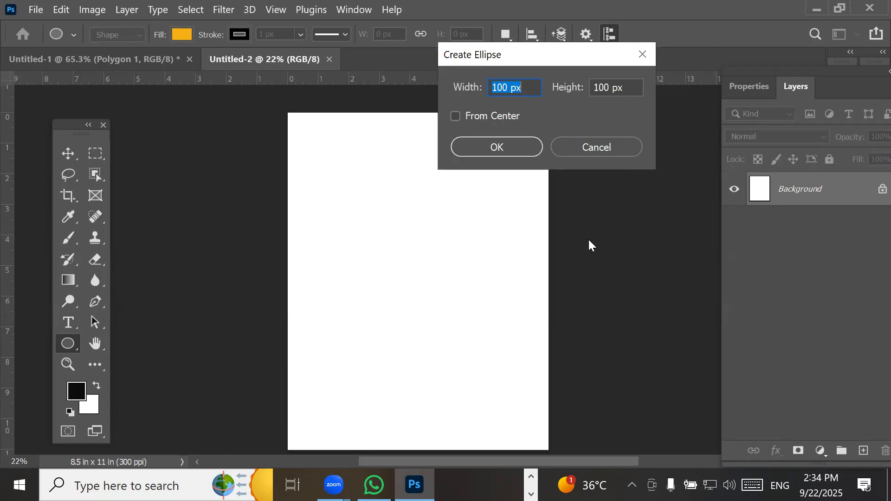
click(466, 116)
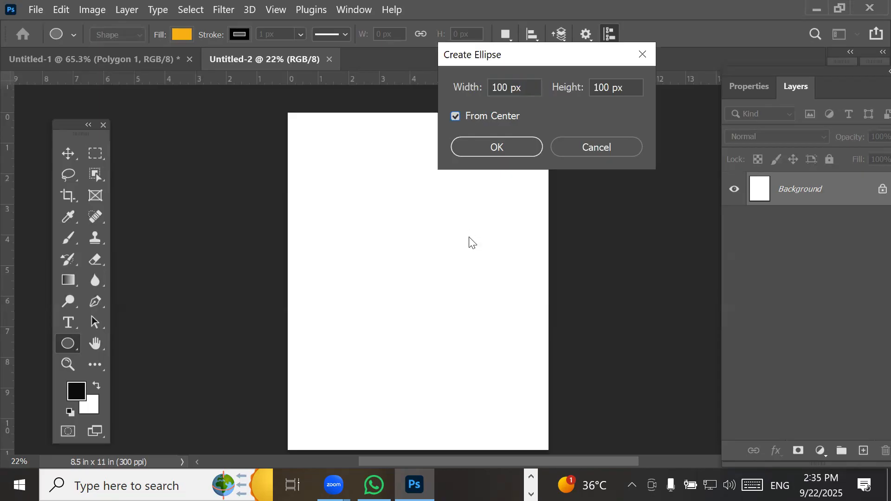
key(Tab)
text(300)
key(Tab)
text(300)
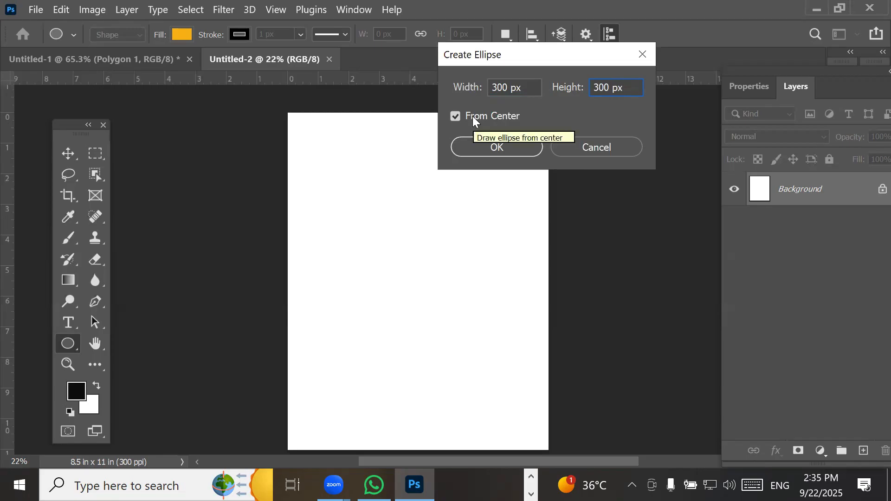
click(498, 147)
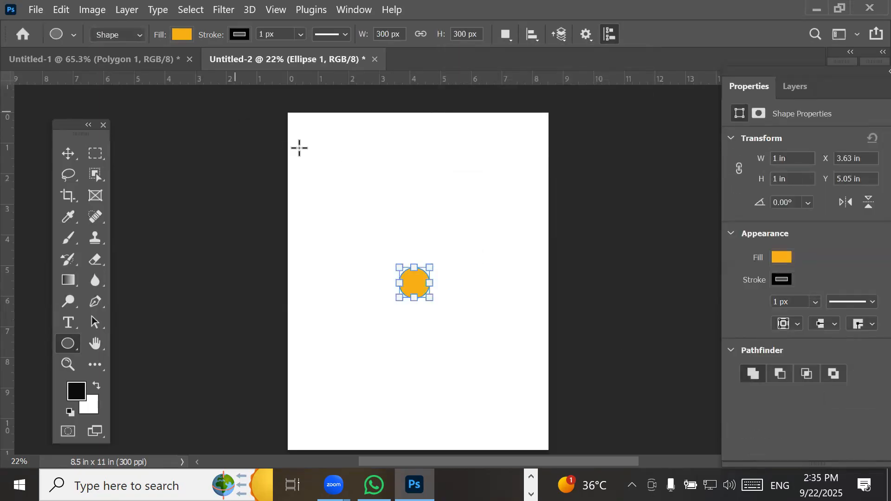
- Place nine more 300 x 300 px circles, each drawn from center, scattered around the page
click(320, 149)
click(495, 148)
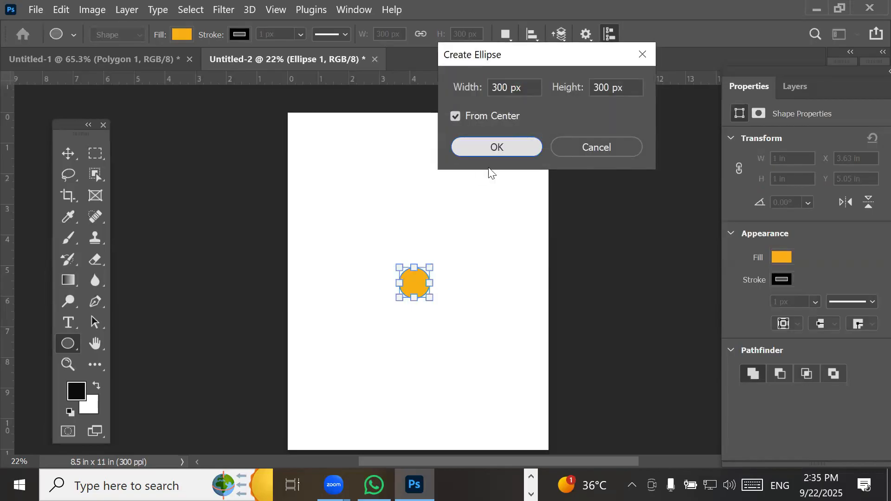
click(470, 181)
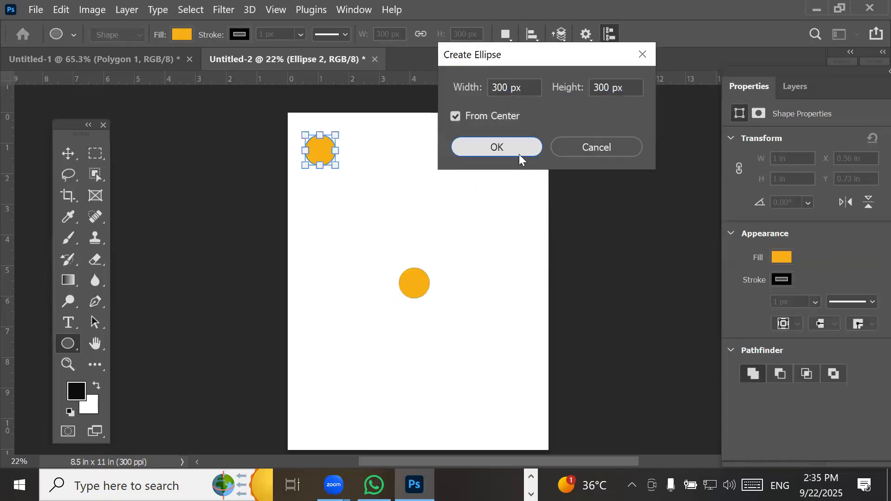
click(521, 155)
click(502, 329)
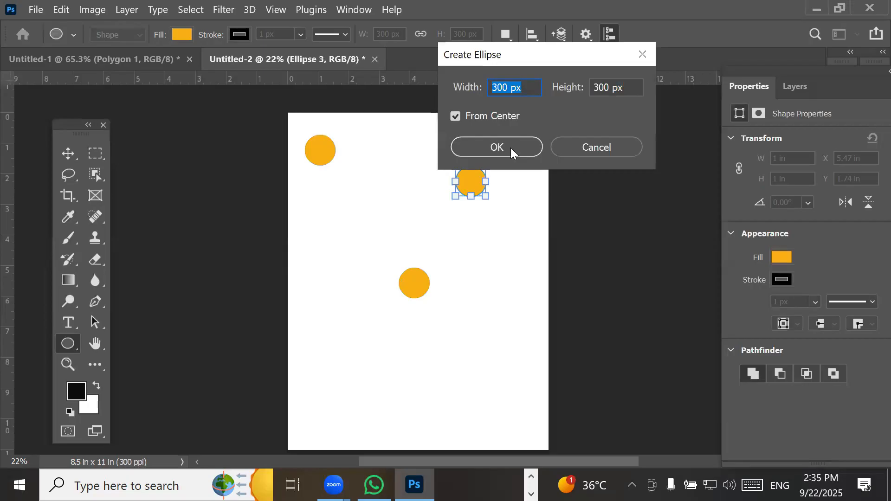
click(511, 147)
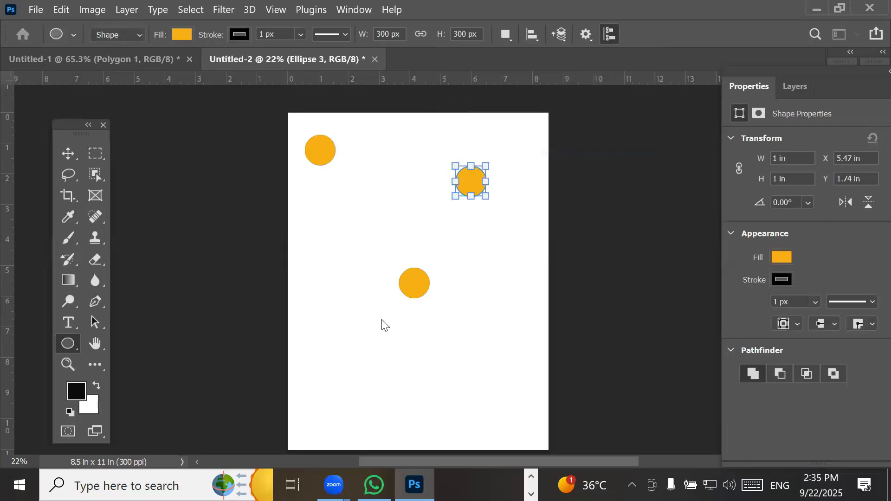
click(349, 363)
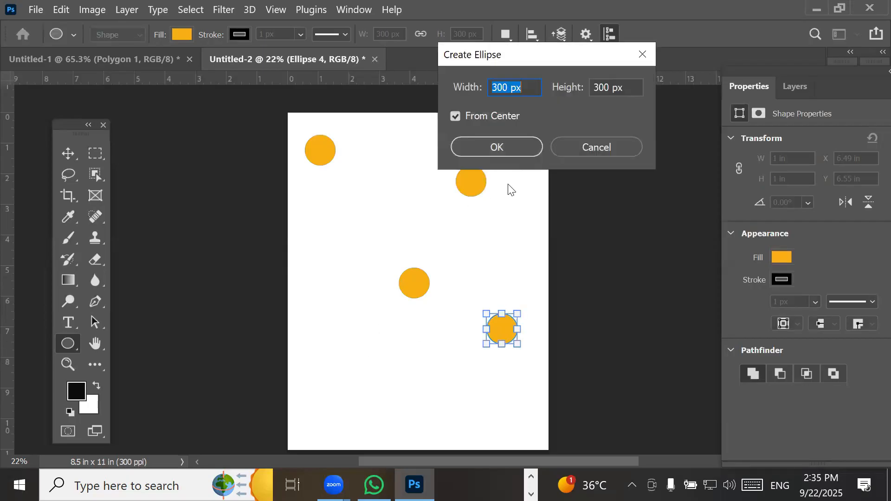
click(505, 152)
click(307, 260)
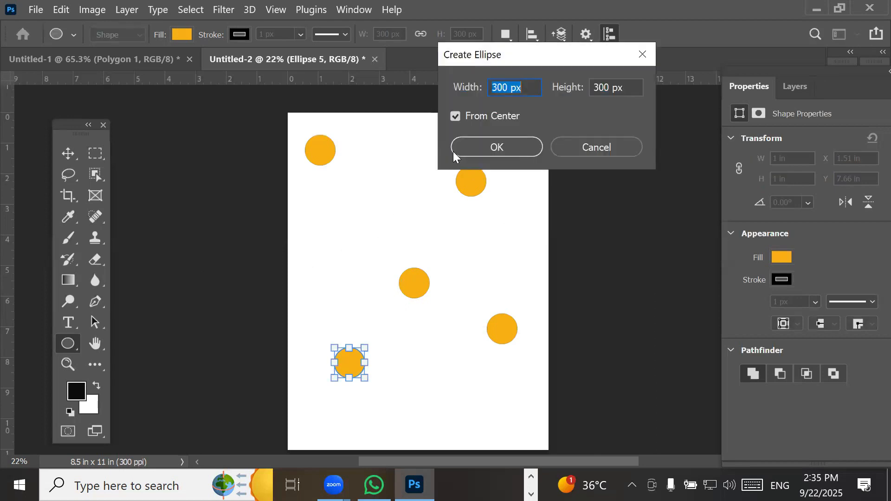
click(482, 149)
click(497, 234)
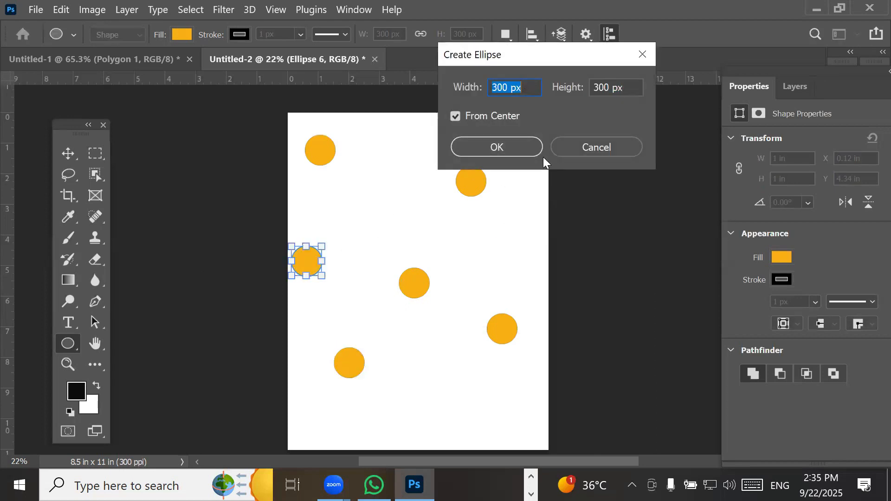
click(512, 141)
click(464, 197)
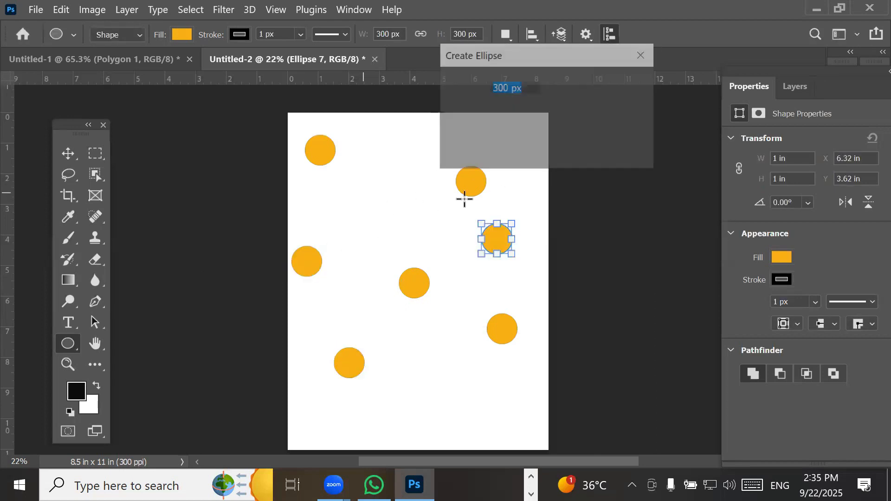
click(499, 147)
click(484, 161)
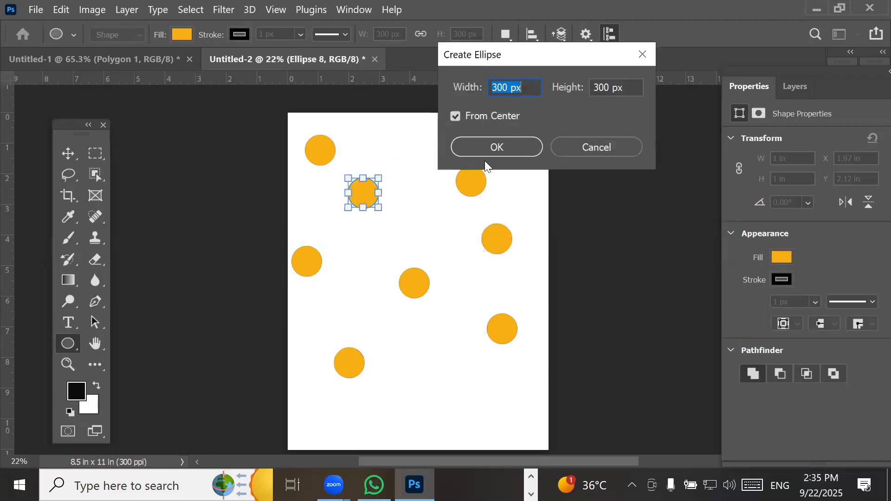
click(509, 148)
click(510, 148)
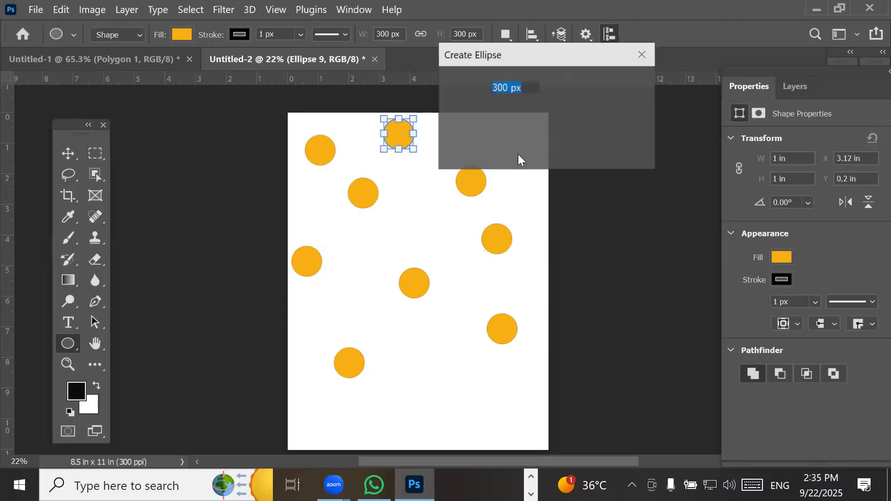
click(497, 147)
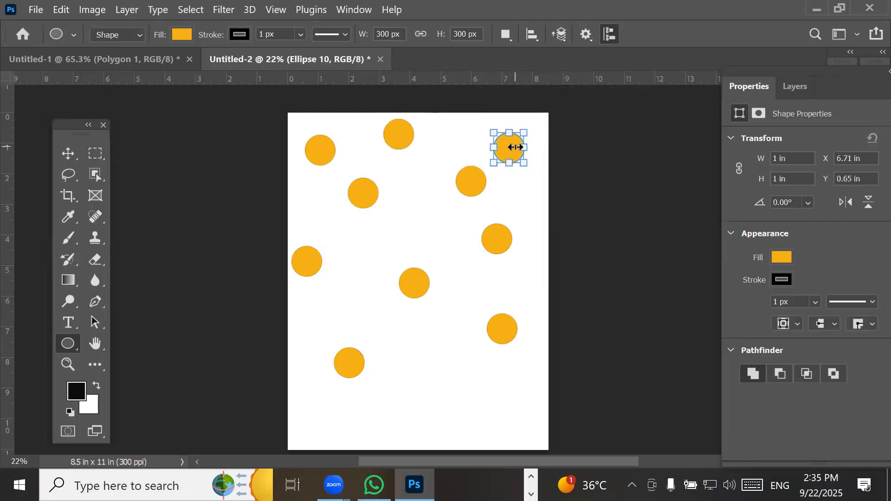
- Select the ellipse layers one by one, from Ellipse 1 up to Ellipse 8, to match each layer with its circle
click(797, 86)
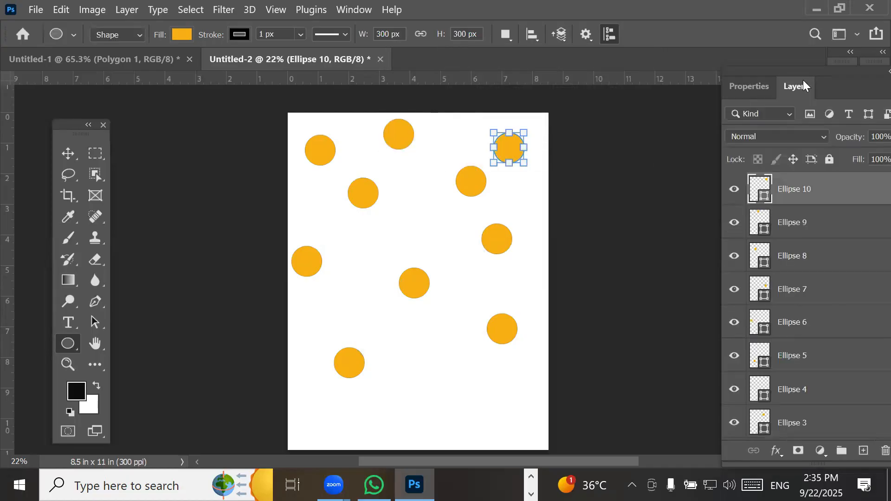
scroll(832, 396, down, 2)
scroll(831, 396, up, 1)
click(790, 415)
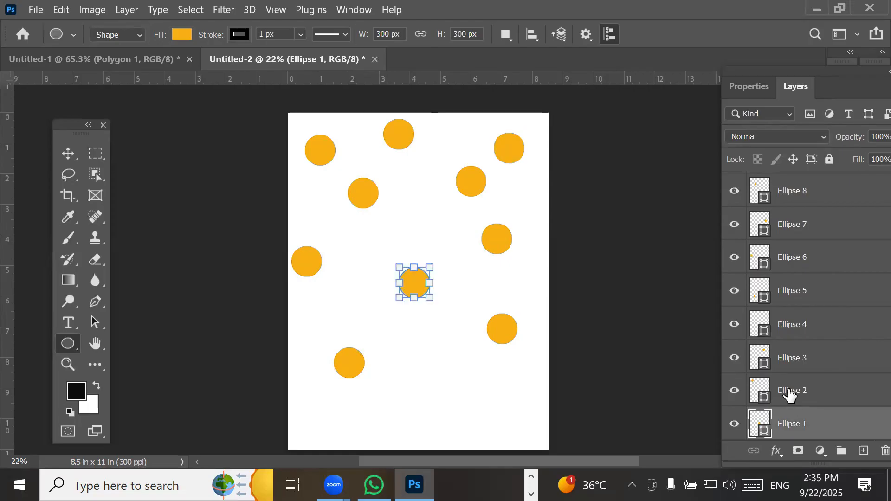
click(789, 393)
click(789, 360)
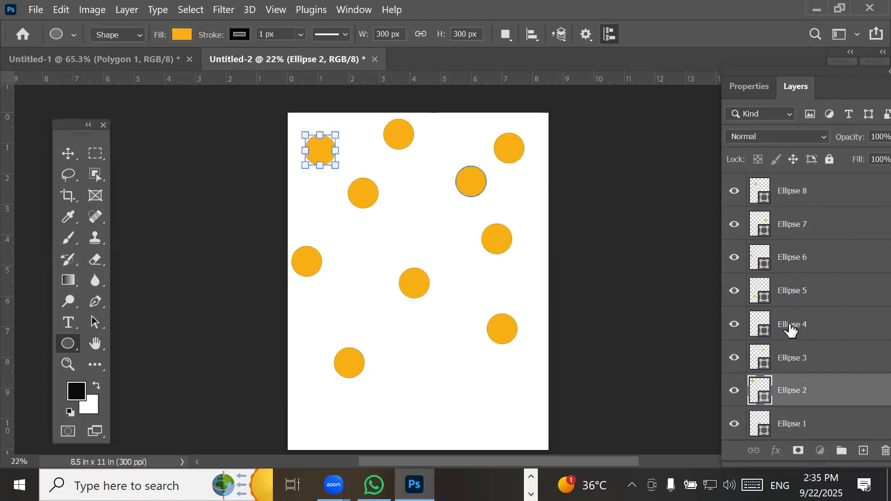
click(790, 324)
click(785, 292)
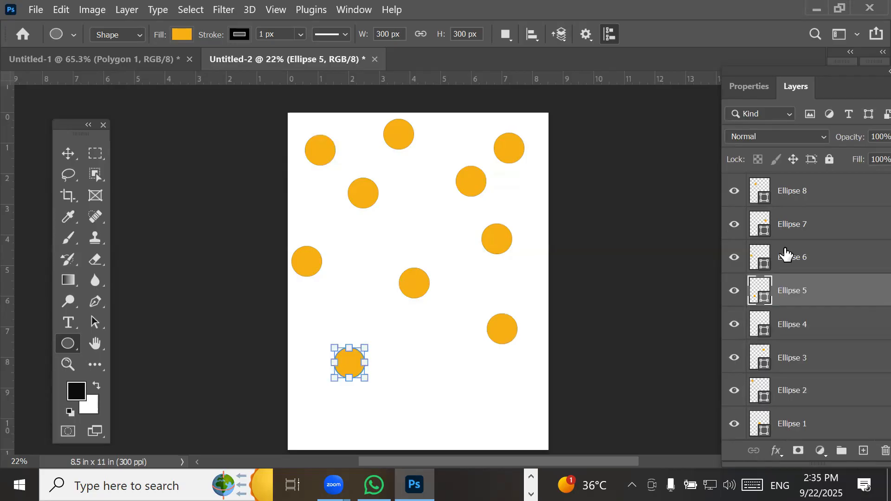
click(787, 256)
click(786, 227)
click(786, 188)
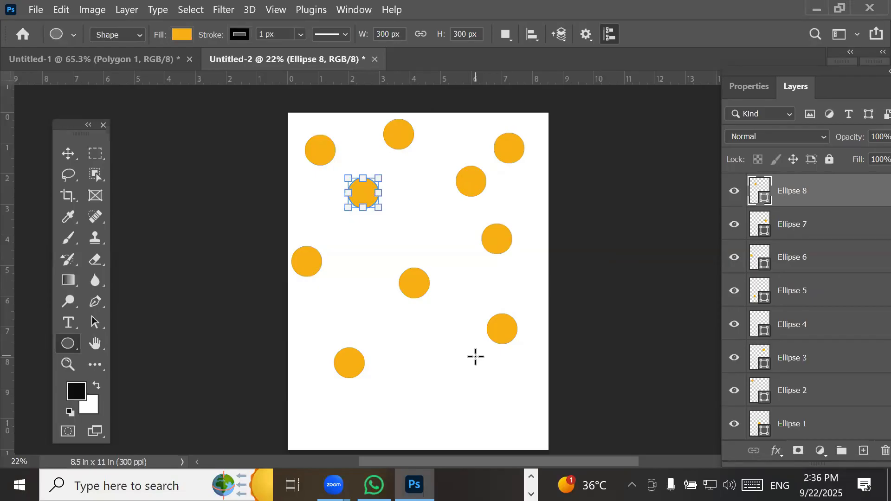
- Create a 300 x 300 px square with the Rectangle tool, using 2 px corner radii and drawn from center, between the circles
click(72, 347)
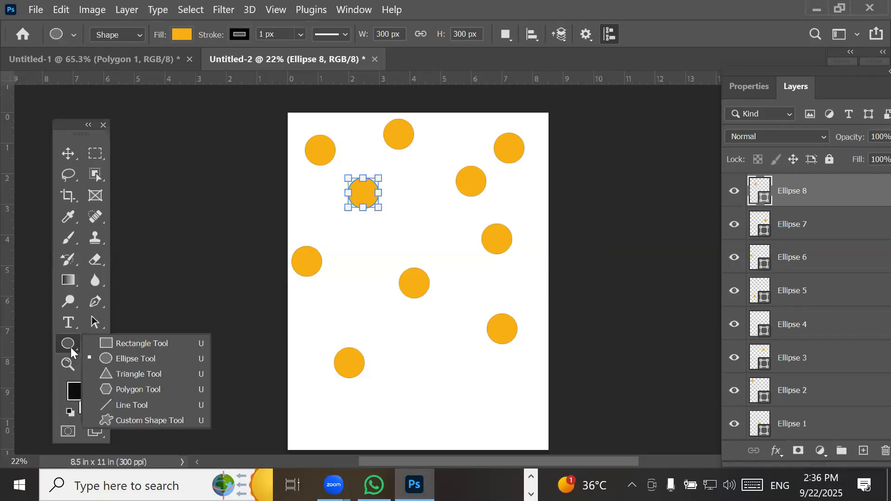
click(158, 345)
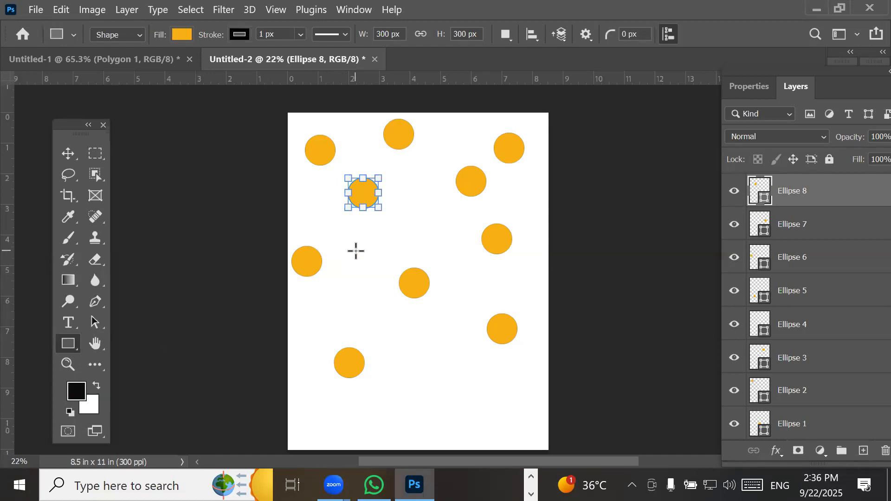
click(356, 250)
click(533, 164)
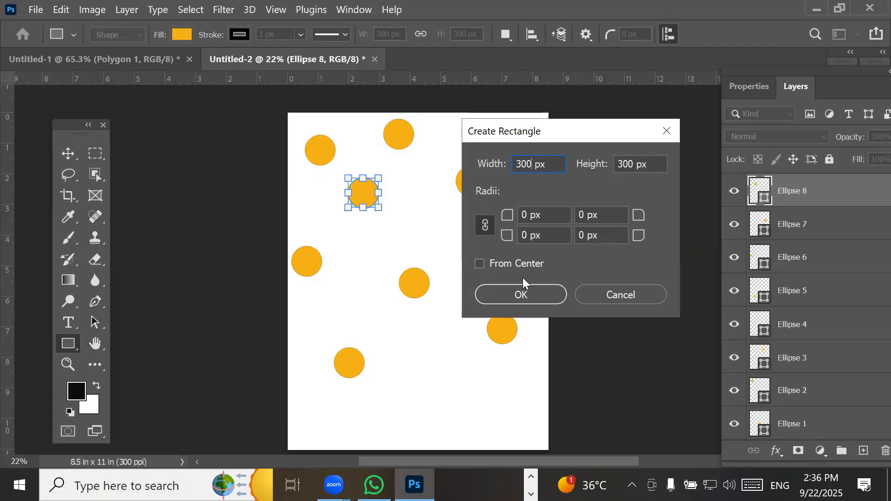
click(530, 211)
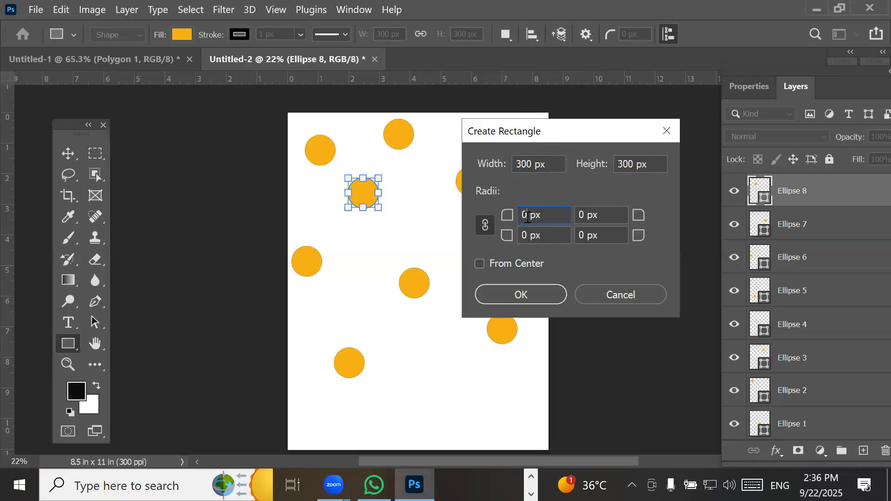
drag(528, 217, 506, 226)
drag(527, 216, 504, 220)
text(2)
click(492, 263)
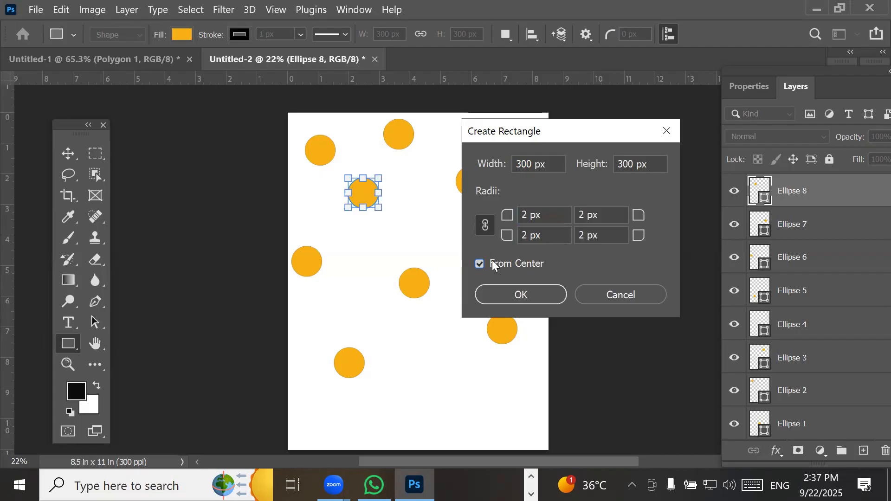
click(519, 296)
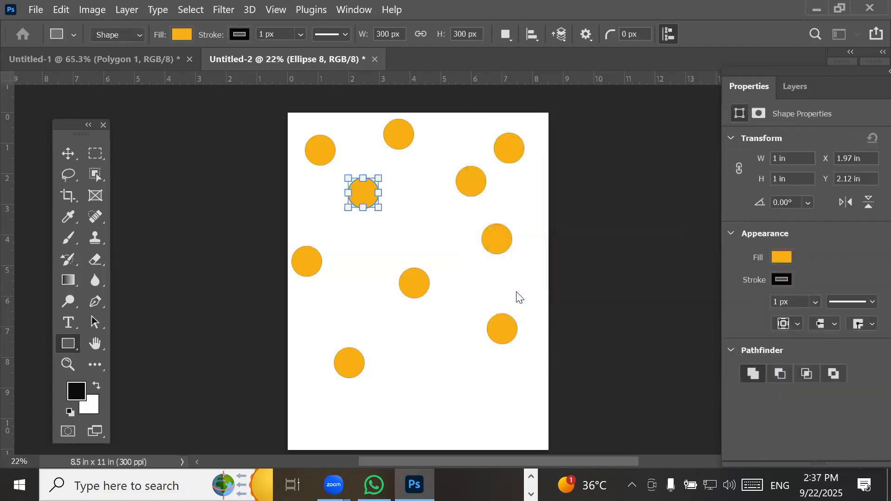
- Place five more 300 x 300 px squares with 2 px corner radii, each drawn from center, in empty areas of the page
click(408, 203)
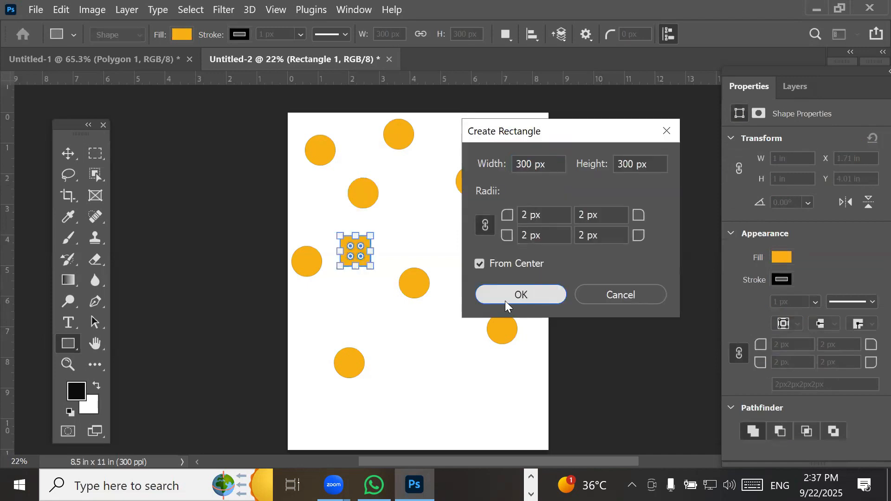
click(510, 298)
click(402, 368)
click(531, 292)
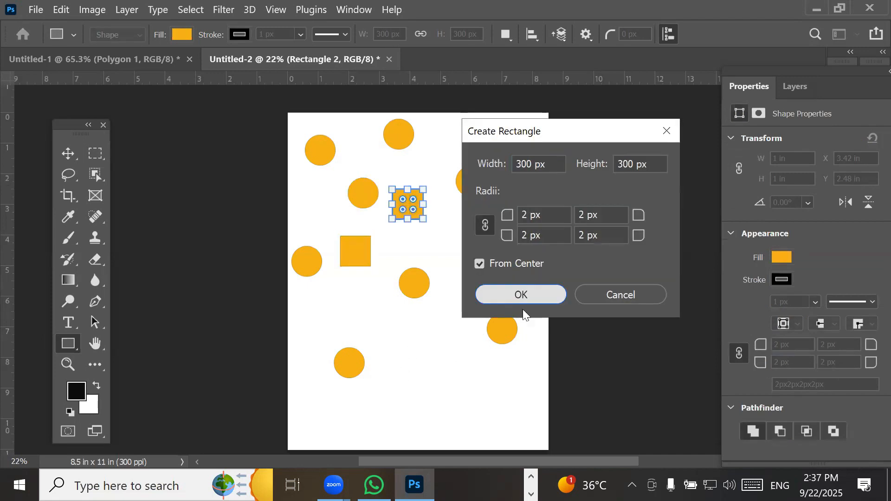
click(499, 380)
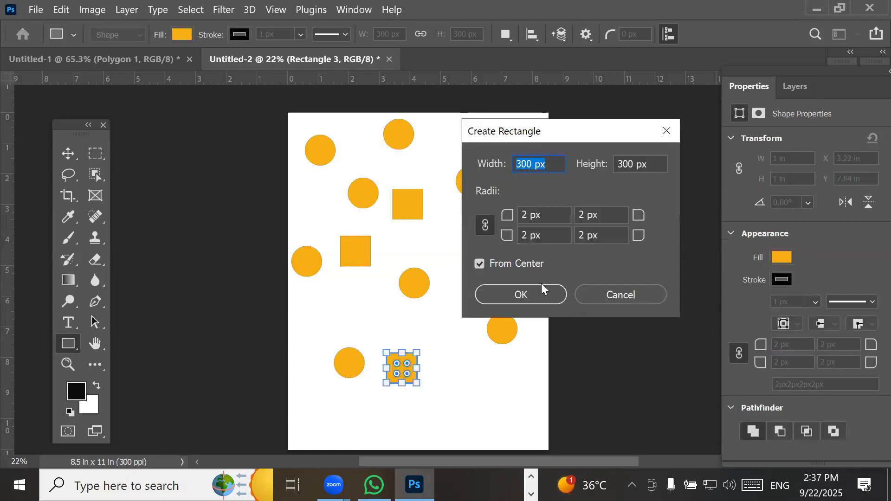
click(503, 304)
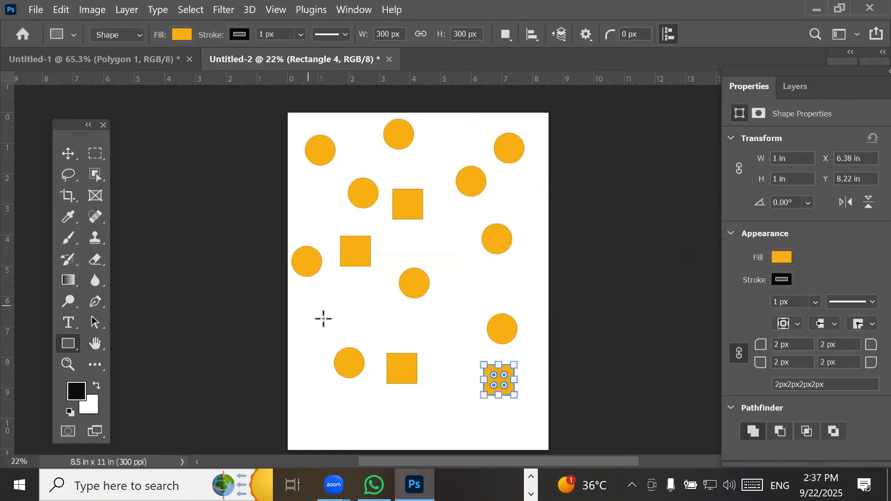
click(312, 310)
click(512, 293)
click(495, 296)
click(514, 294)
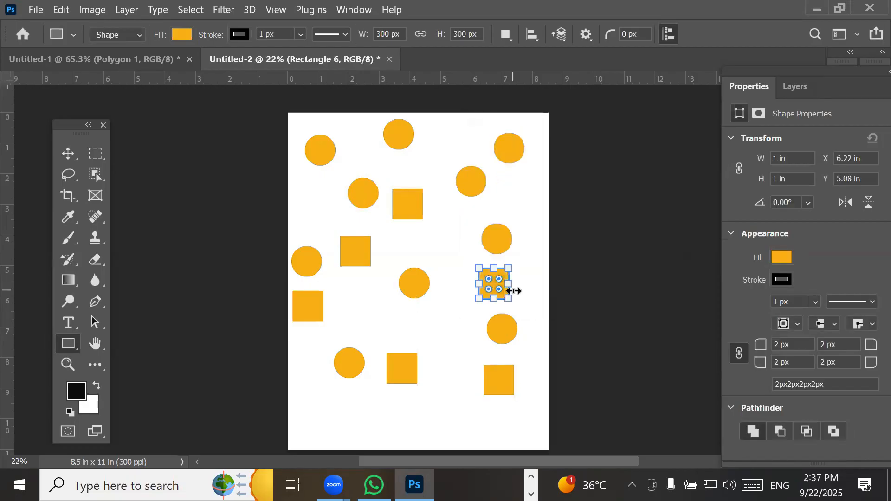
- Deselect the last square and examine its rounded upper-right corner up close
scroll(504, 265, up, 4)
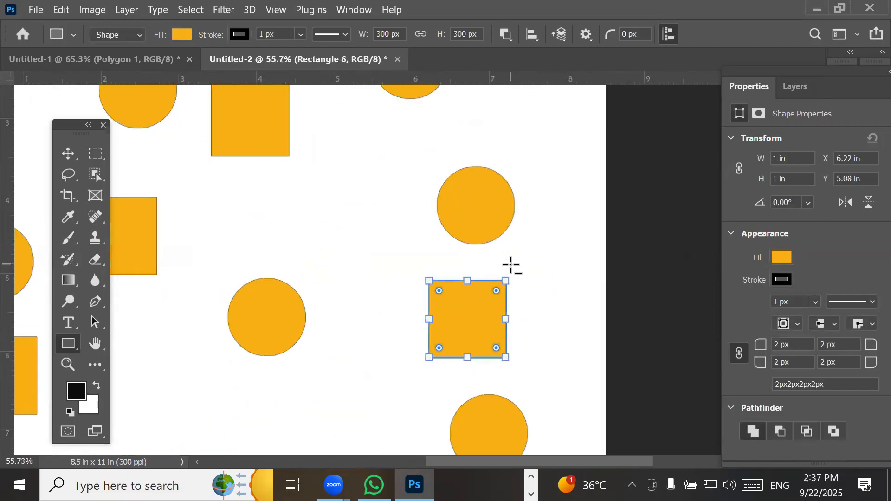
scroll(511, 265, up, 1)
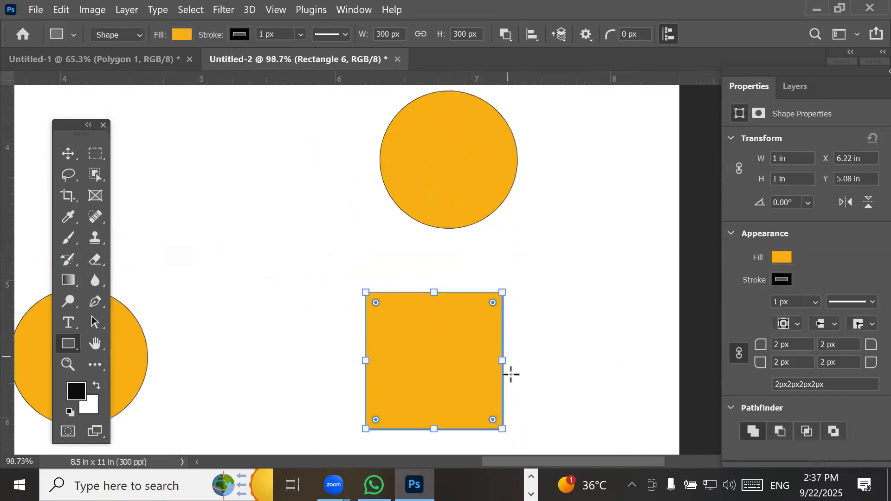
click(68, 155)
click(543, 313)
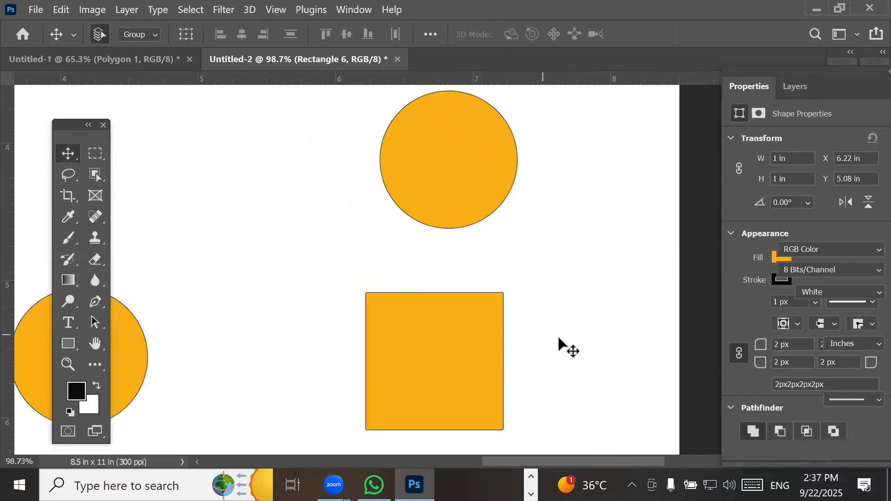
scroll(515, 293, up, 4)
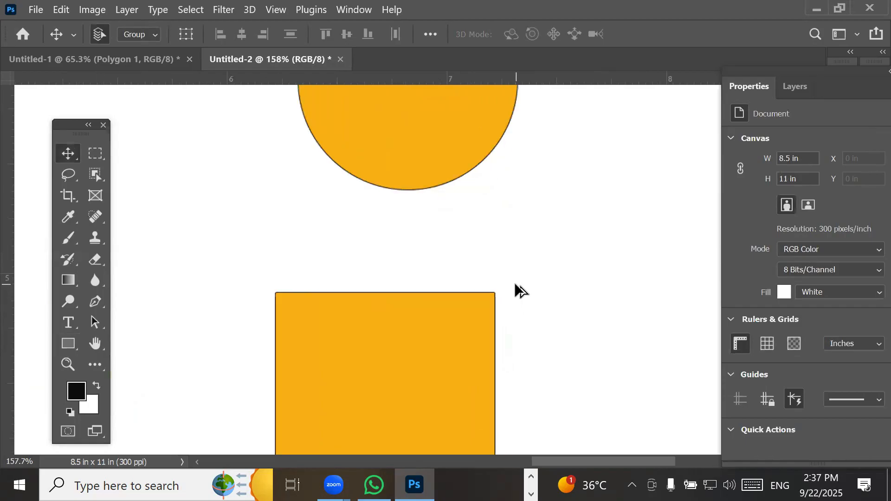
scroll(496, 290, up, 4)
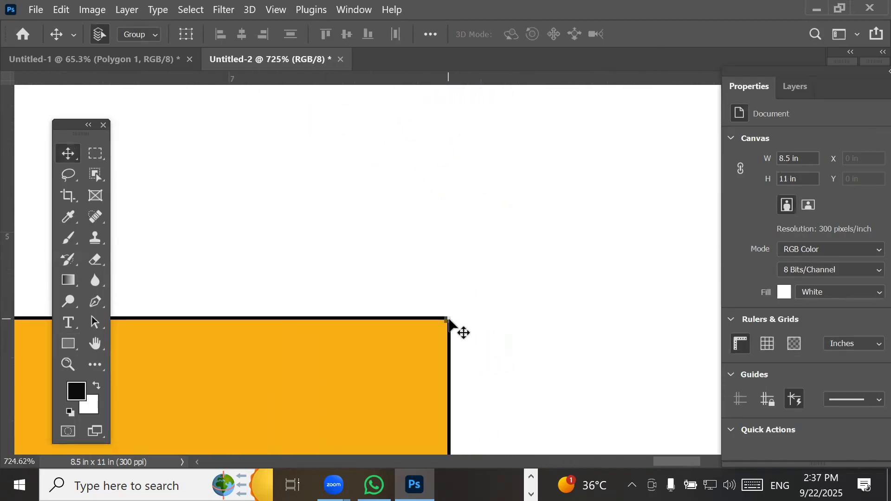
scroll(449, 319, down, 8)
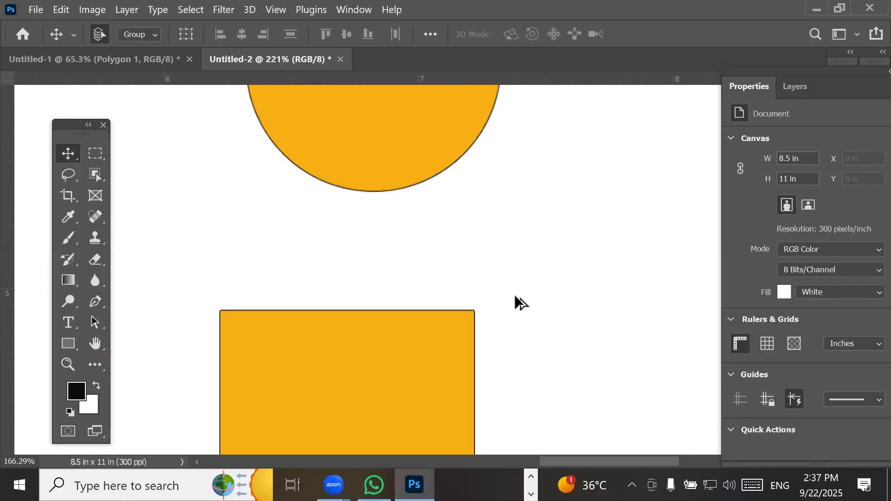
scroll(516, 298, down, 5)
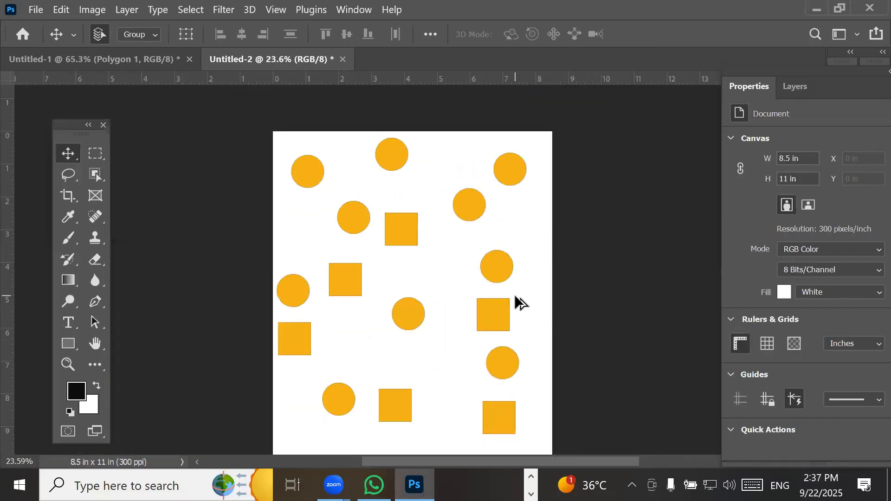
- Create an equilateral triangle from 100 x 100 px with a 4 px corner radius, drawn from center, near the page's lower-left corner
click(69, 345)
right_click(69, 344)
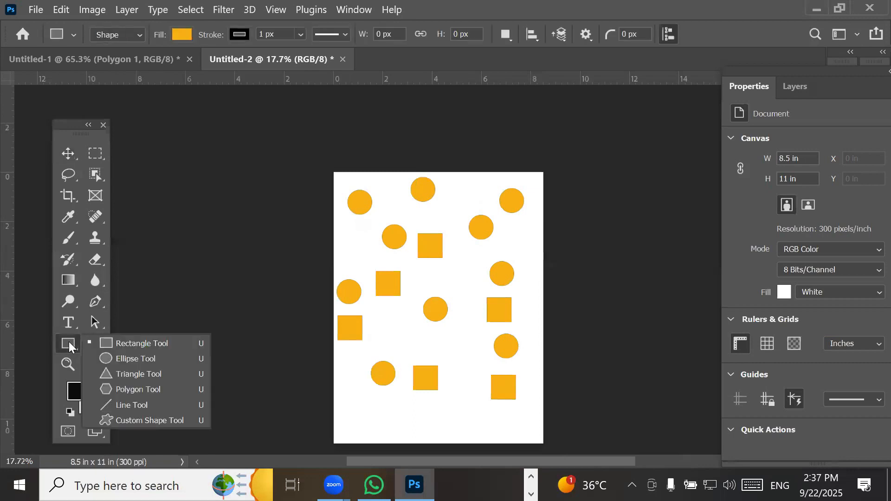
click(138, 375)
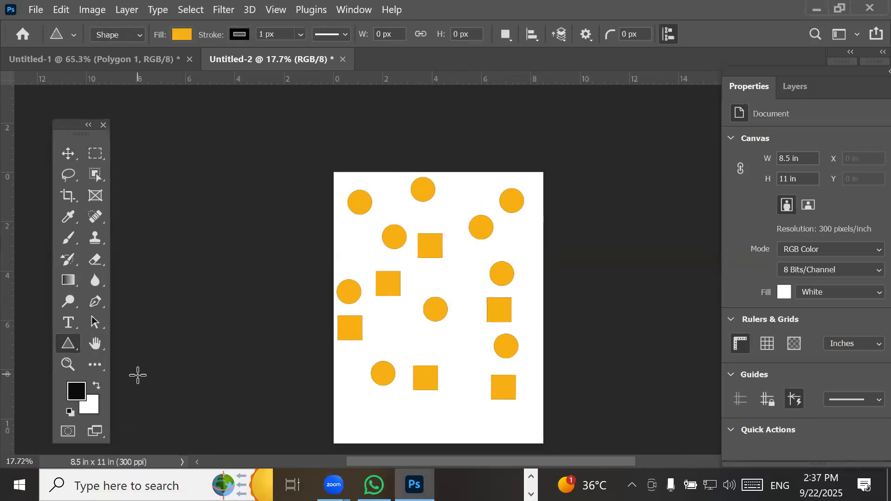
click(355, 392)
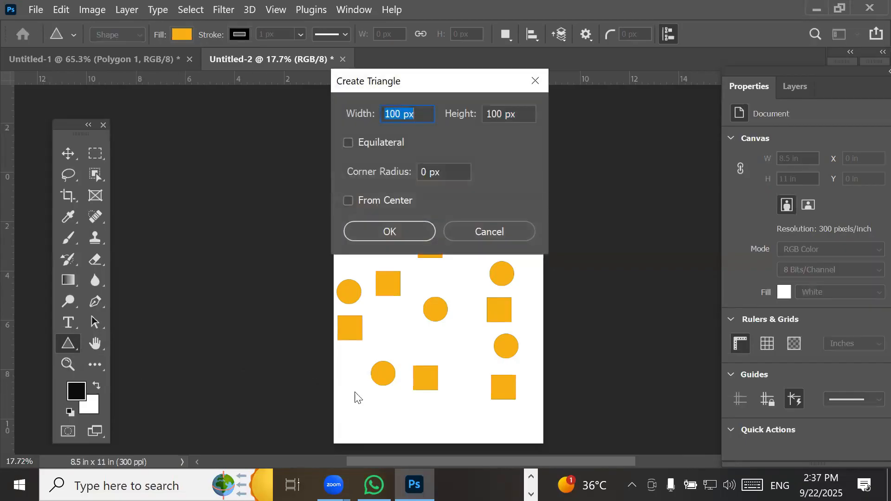
click(402, 115)
drag(402, 115, 386, 114)
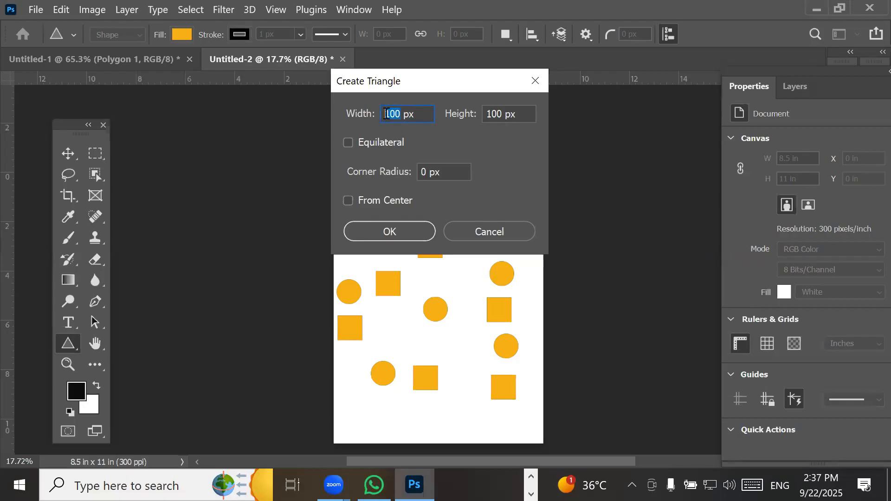
click(370, 135)
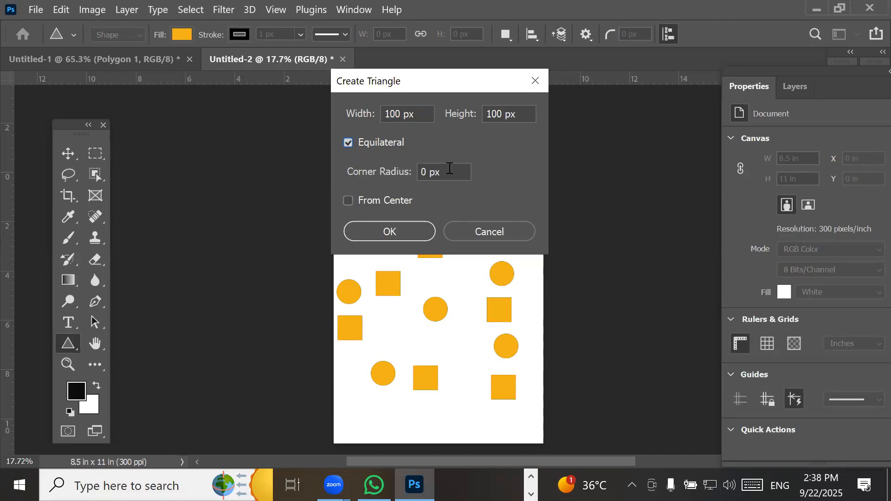
double_click(424, 172)
text(4)
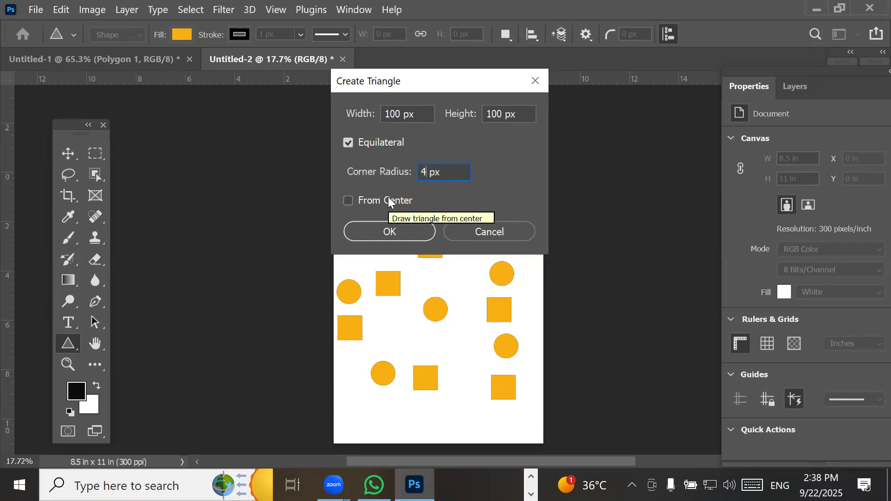
click(389, 198)
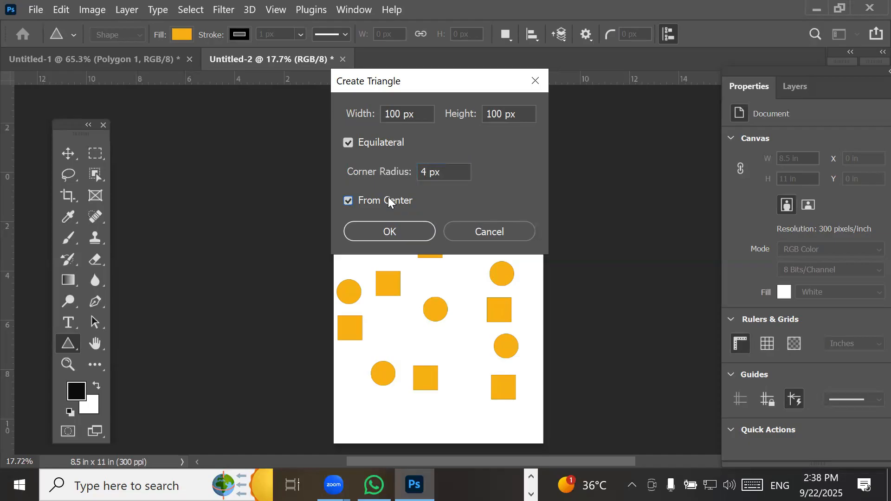
click(418, 234)
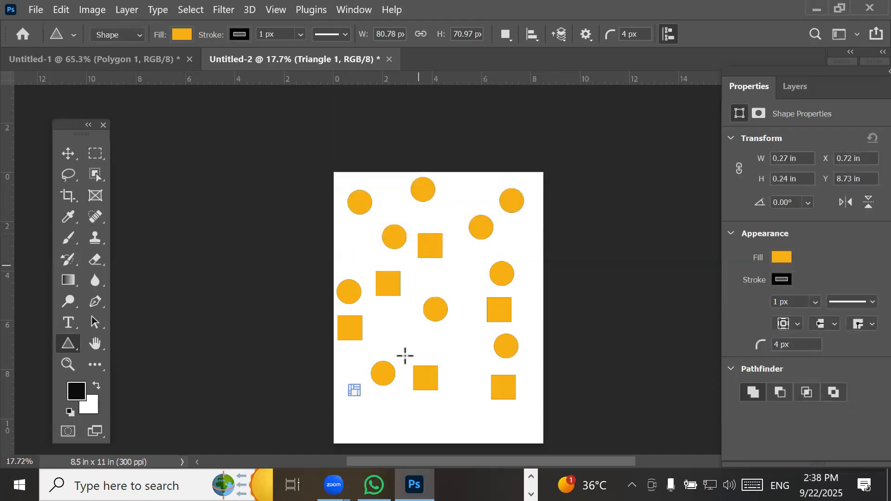
- Examine the small triangle's shape and rounded corners up close
scroll(380, 439, up, 1)
scroll(380, 439, up, 7)
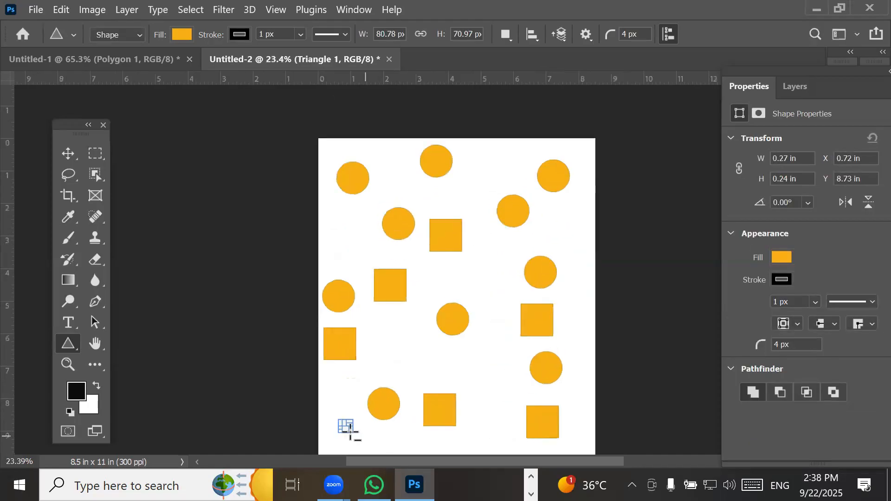
scroll(348, 430, up, 15)
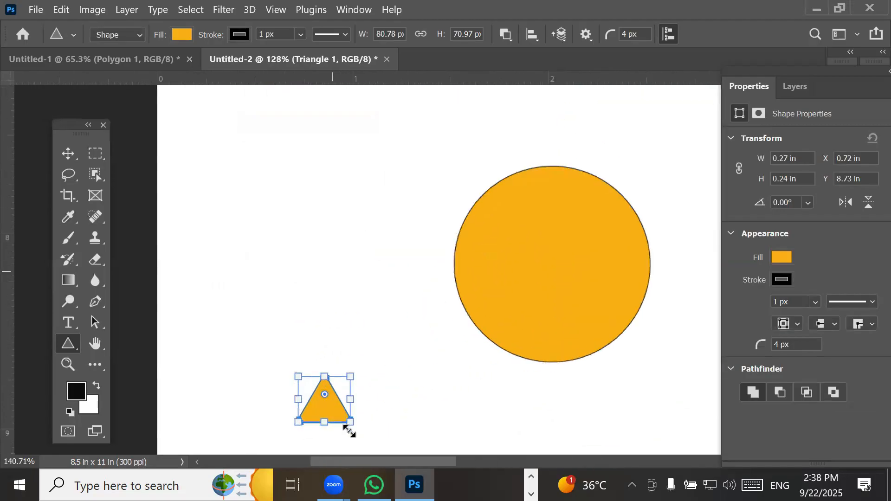
scroll(350, 432, up, 2)
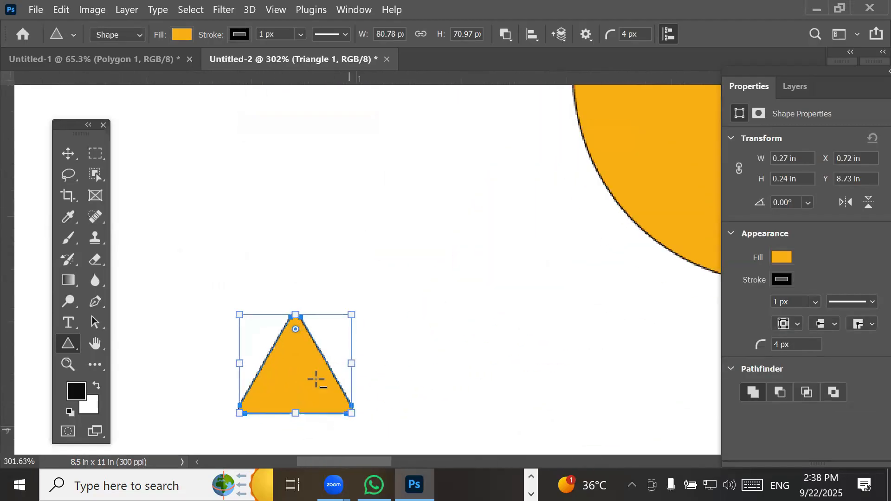
click(69, 156)
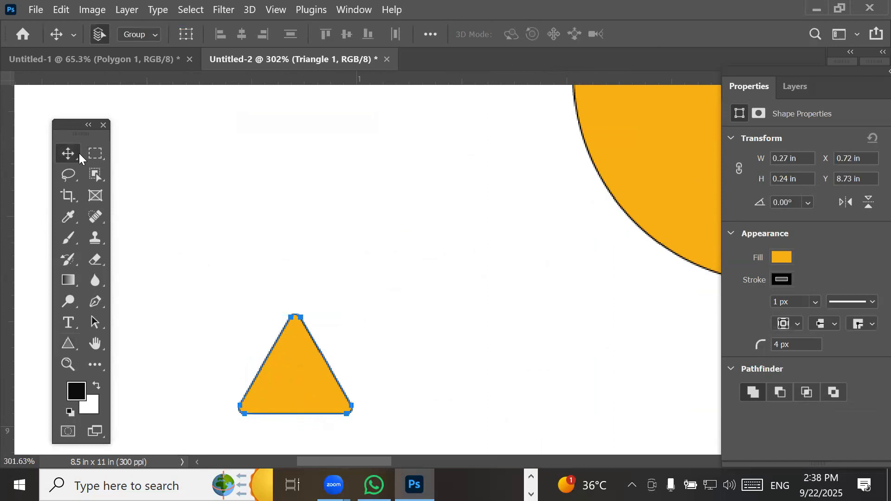
click(67, 343)
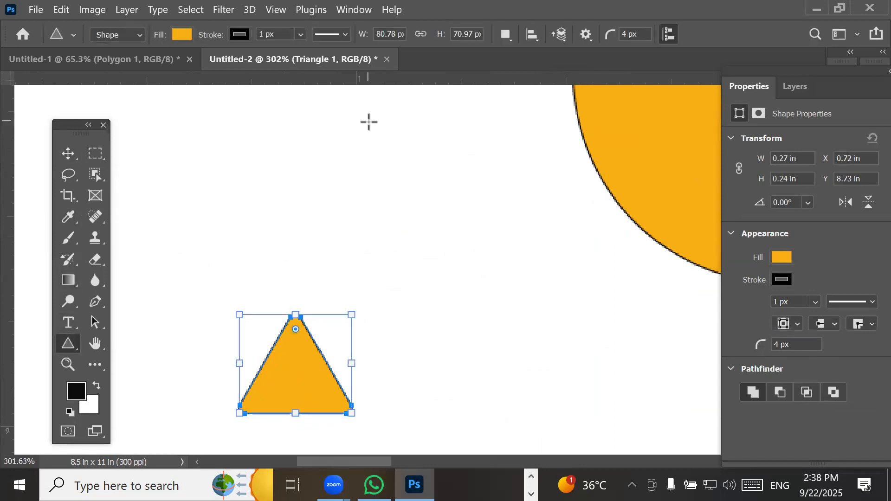
scroll(369, 122, down, 2)
scroll(369, 122, down, 5)
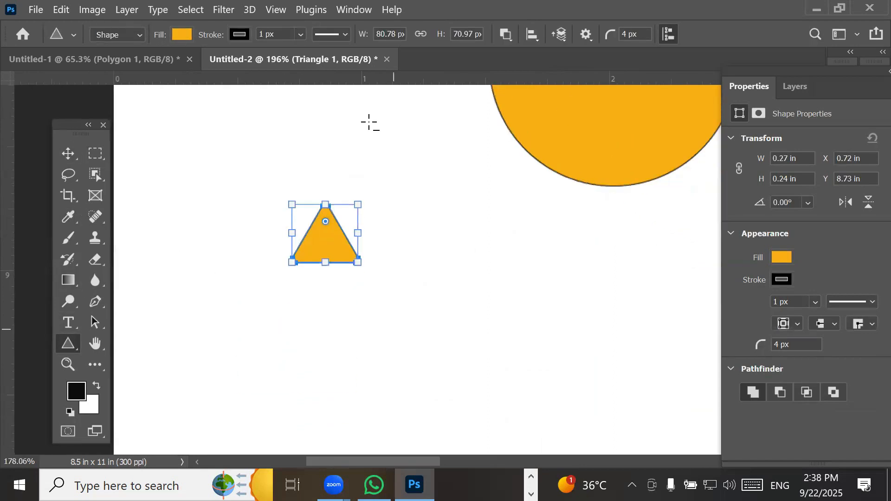
scroll(369, 122, down, 3)
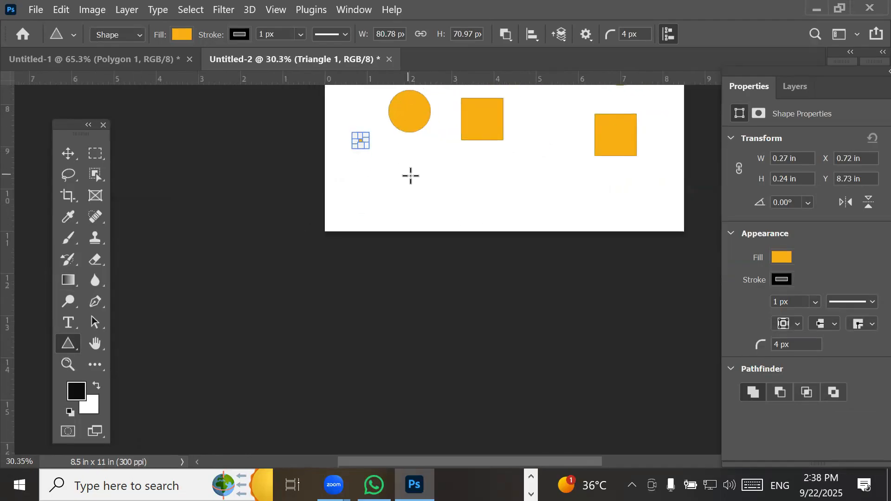
- Place six more equilateral triangles in empty areas near the page's lower edge, keeping the offered sizes, 4 px corner radius and drawing from center
click(414, 173)
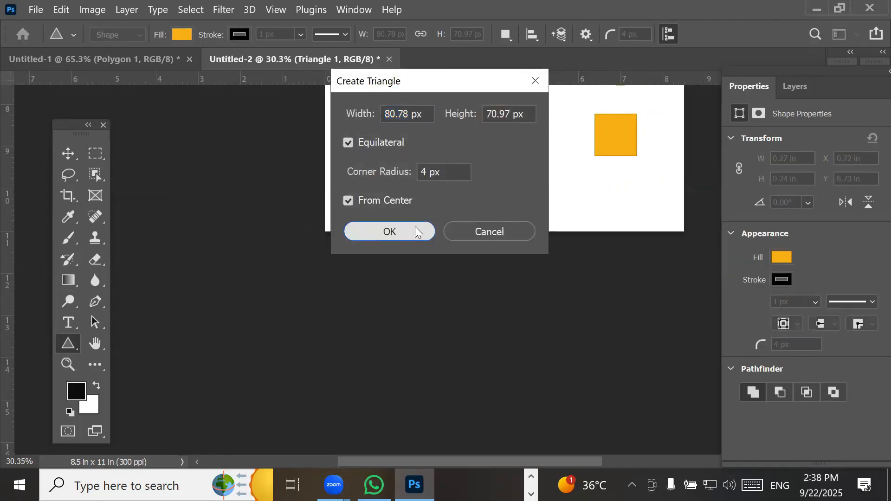
click(415, 228)
click(525, 156)
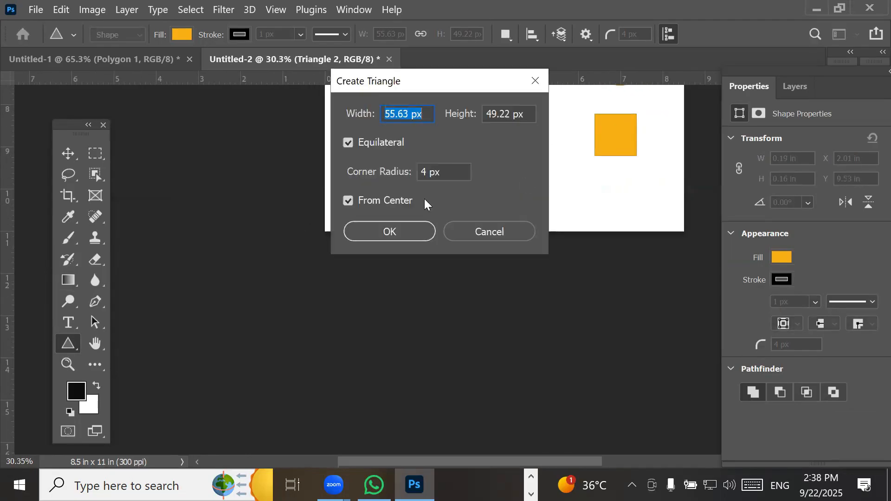
click(409, 227)
click(497, 205)
click(413, 232)
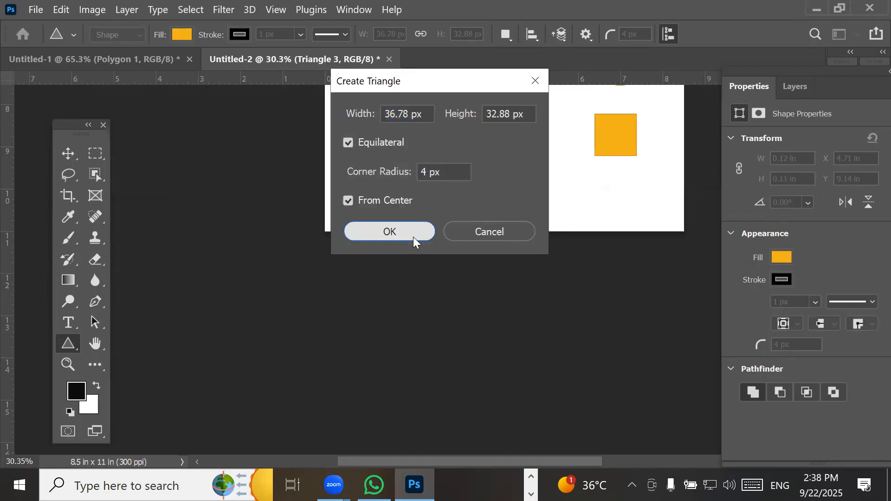
click(661, 191)
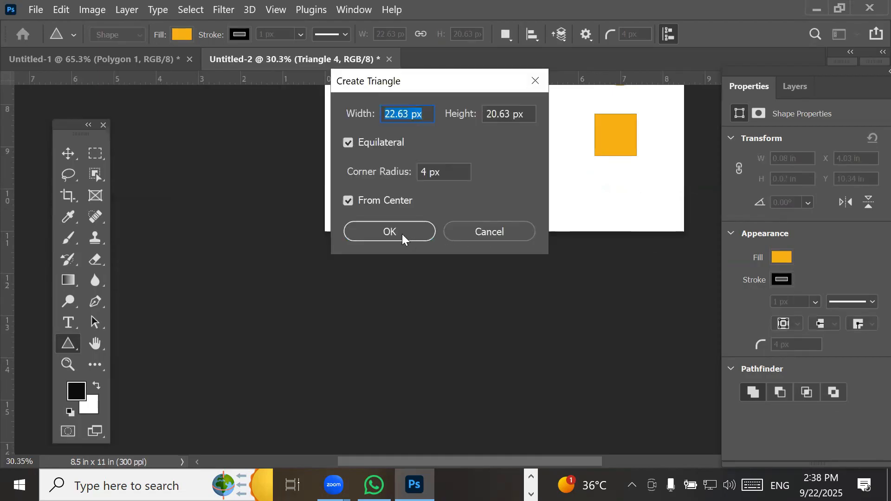
click(402, 233)
click(361, 203)
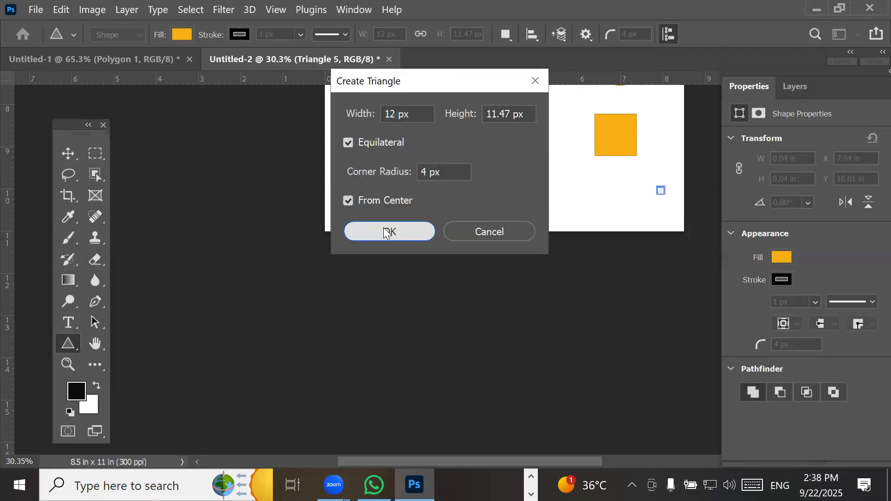
click(385, 232)
click(443, 212)
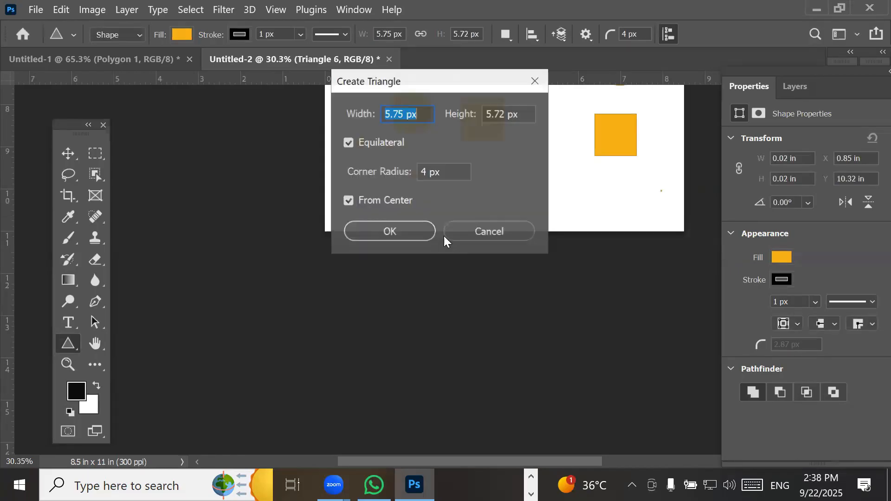
click(409, 231)
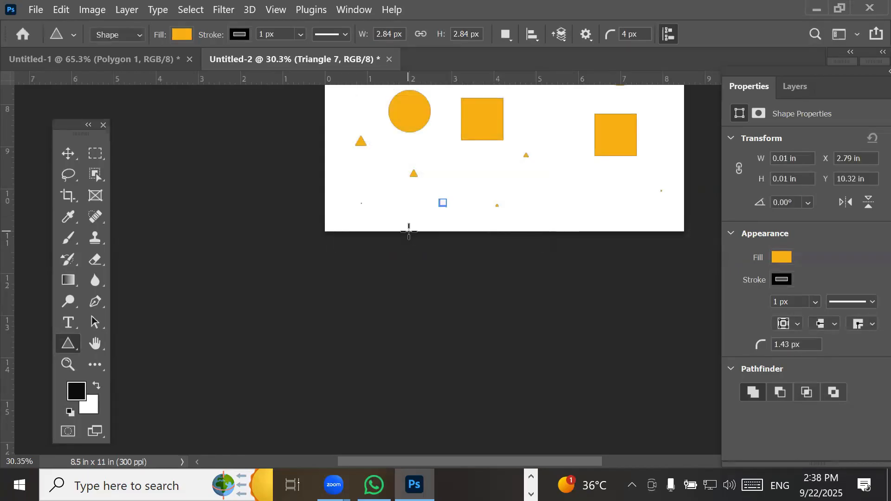
- Create an equilateral triangle from 30 x 30 px with a 4 px corner radius, drawn from center, below the lowest middle square
click(504, 186)
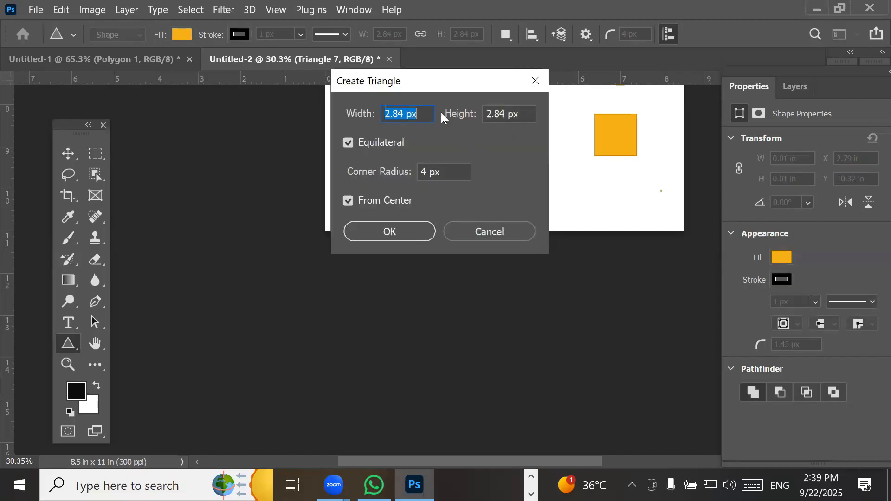
click(407, 114)
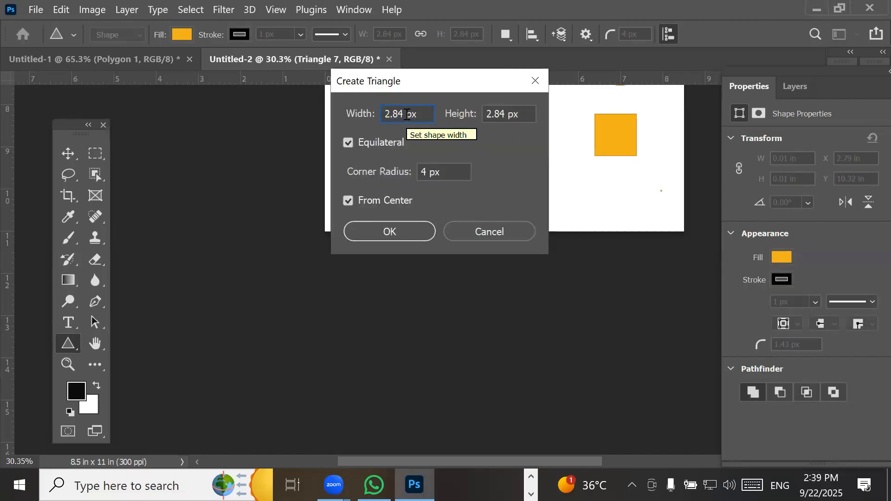
drag(407, 114, 250, 106)
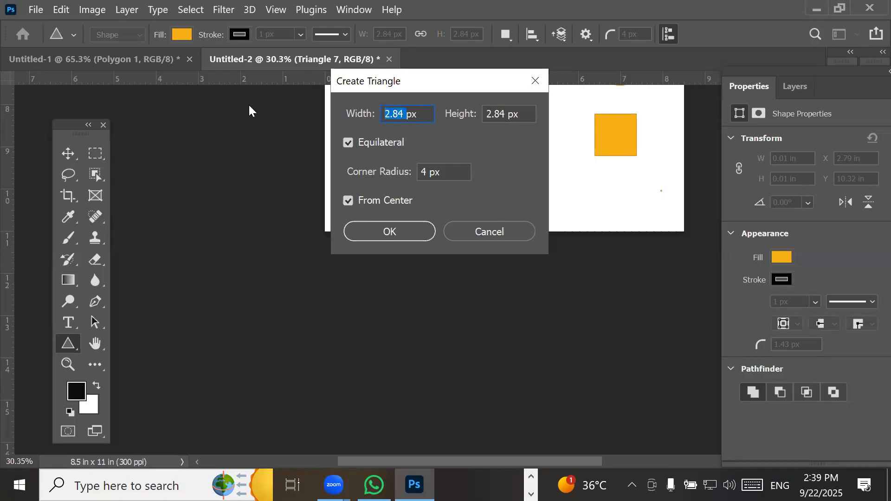
text(30)
drag(507, 114, 411, 119)
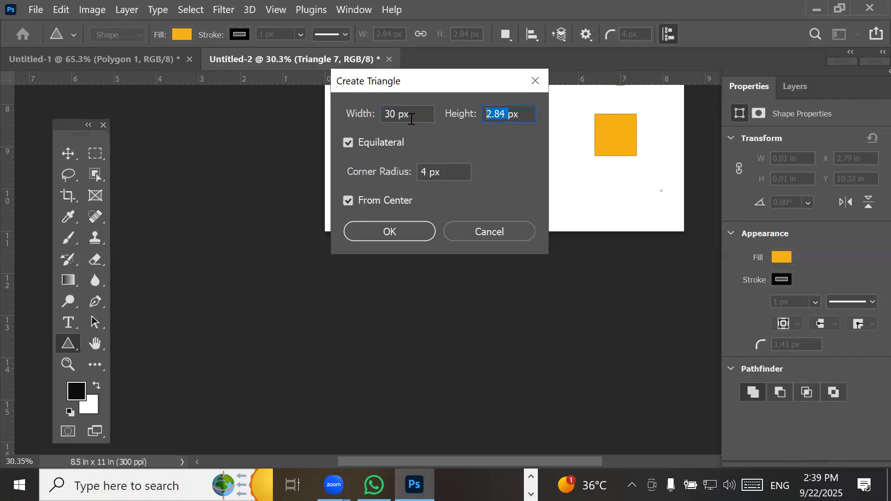
text(30)
click(403, 231)
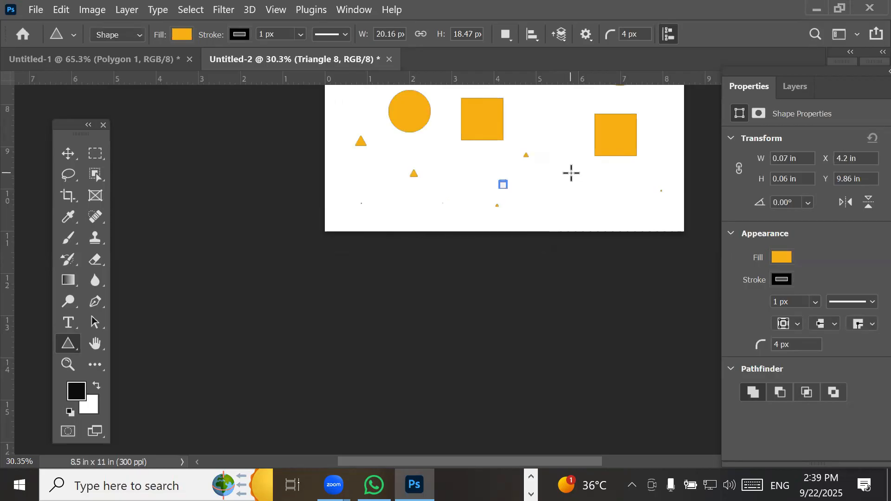
- Begin an equilateral triangle beside the page's lowest right square, with its width set to 1 in
click(571, 172)
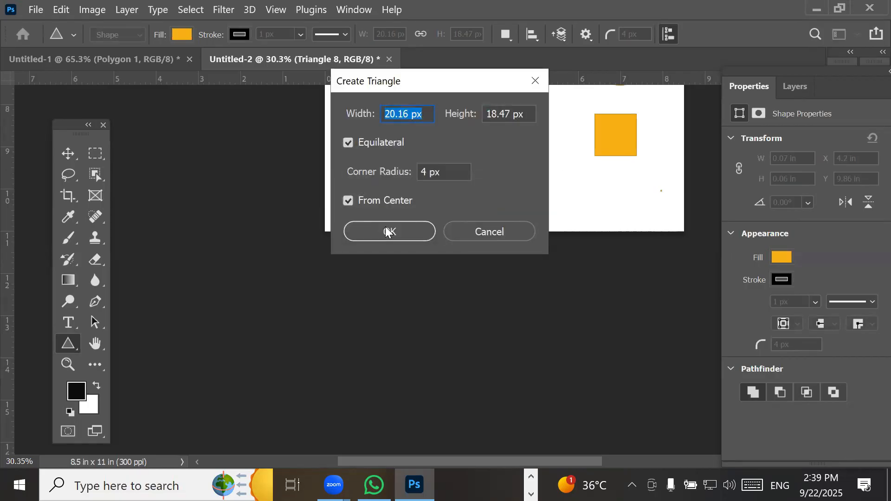
right_click(407, 113)
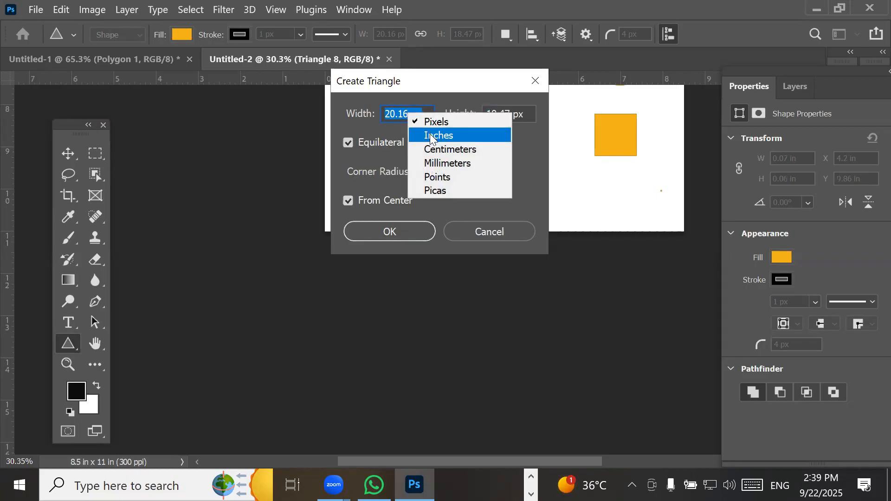
click(427, 135)
right_click(402, 110)
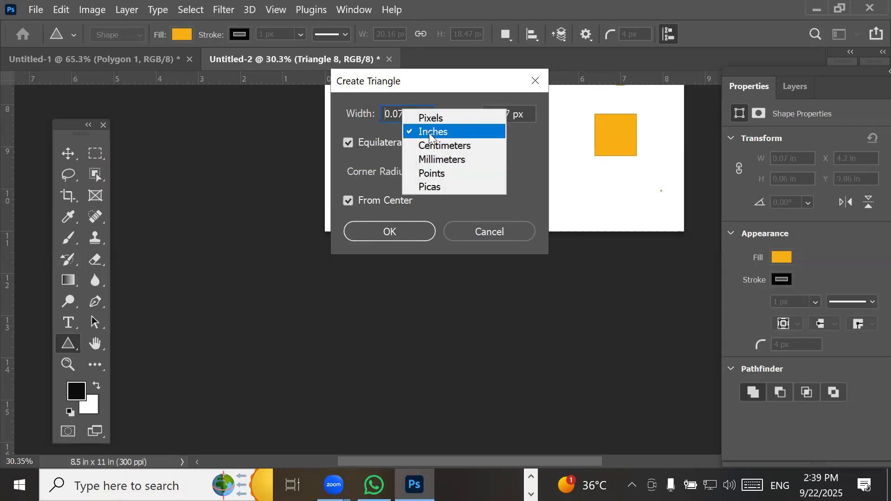
click(400, 113)
drag(403, 110, 311, 114)
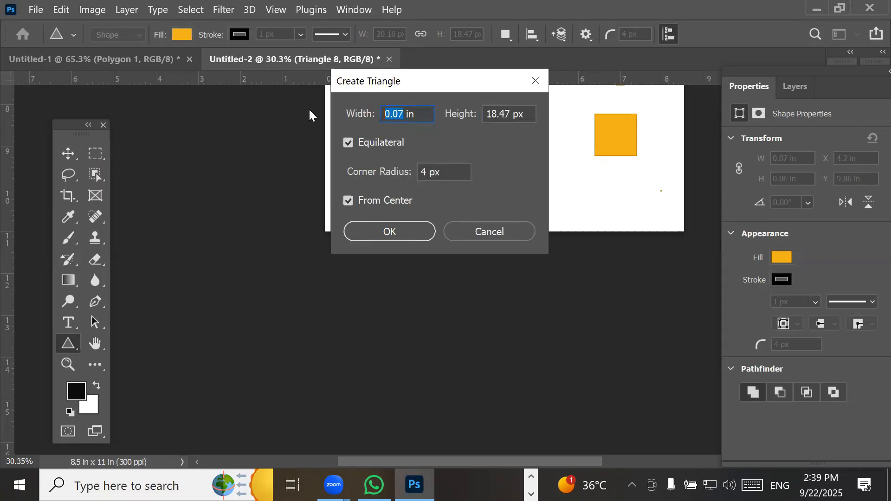
text(1)
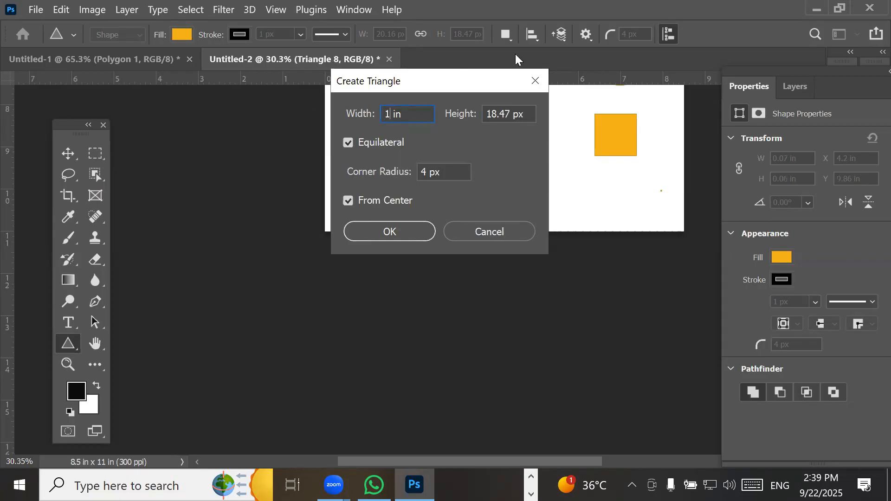
- Finish the triangle with a 1 in height, and add another from 253.94 x 220.97 px below the lowest middle square
click(511, 110)
right_click(510, 109)
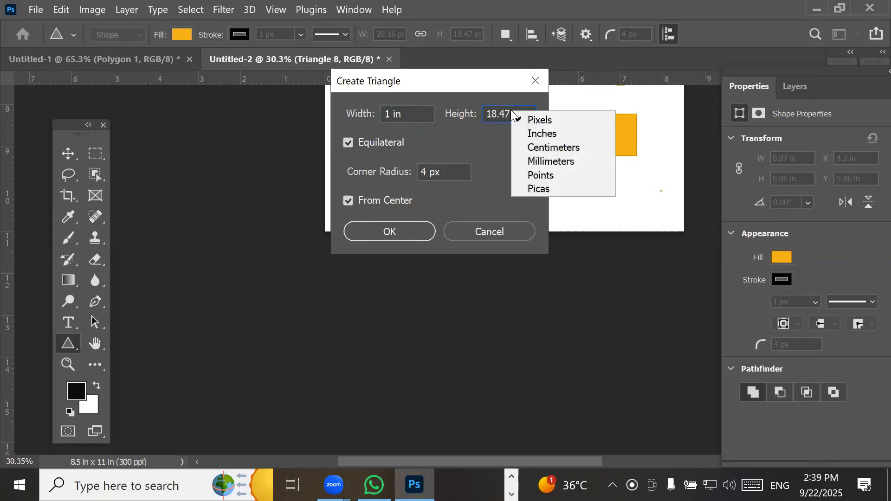
click(534, 139)
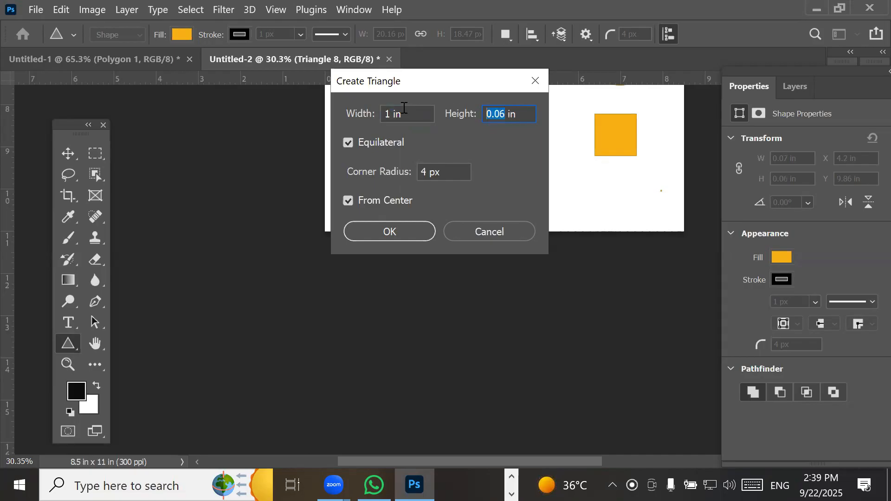
text(1)
click(384, 234)
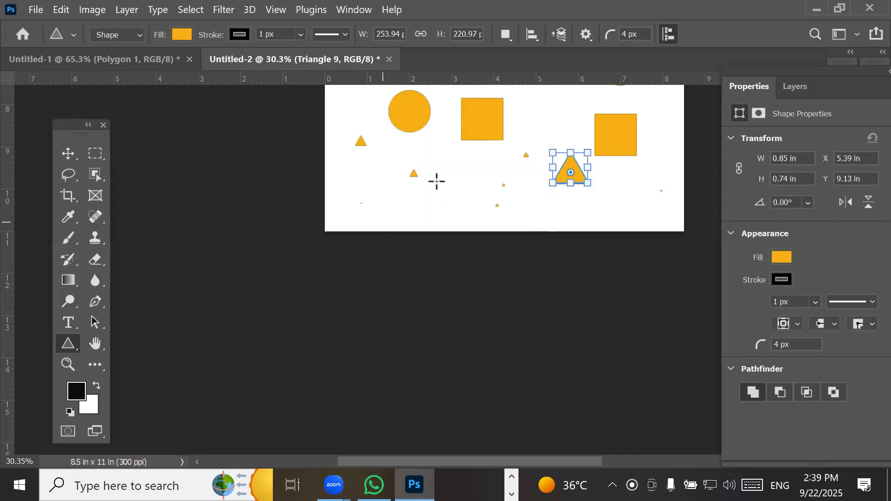
click(472, 161)
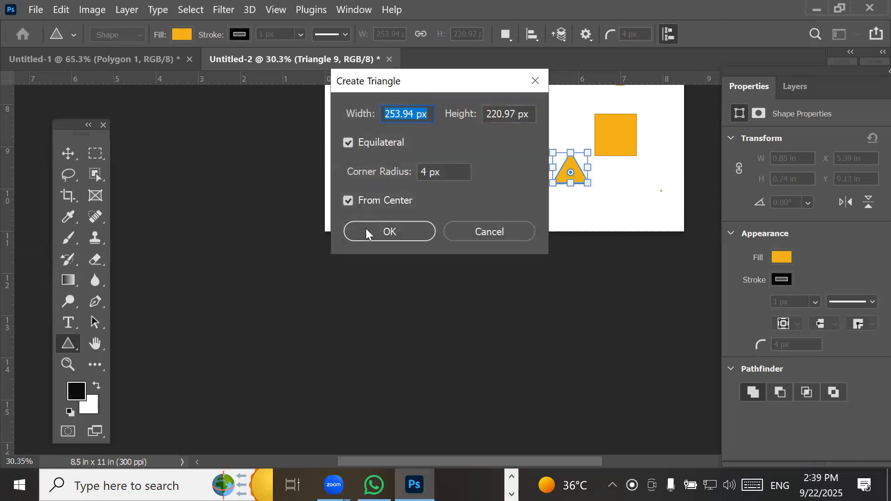
click(366, 232)
- Begin another equilateral triangle near the page's center and switch its width and height units to inches
drag(525, 199, 446, 417)
click(453, 265)
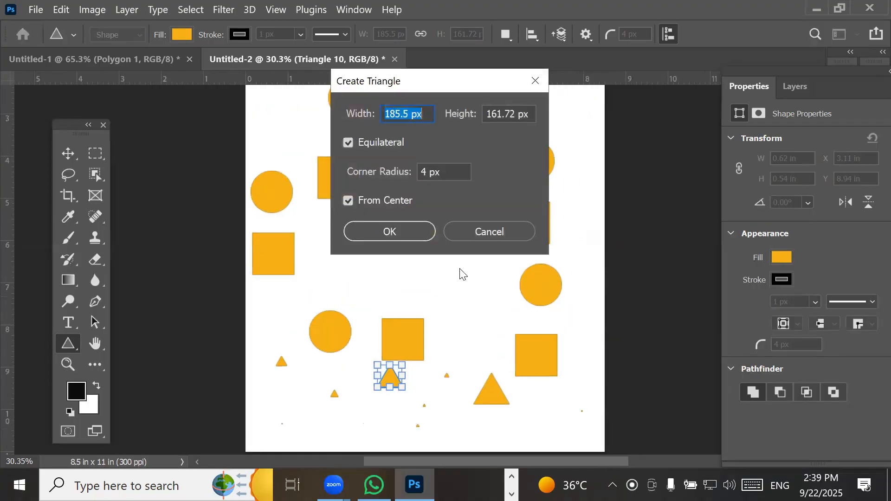
right_click(422, 112)
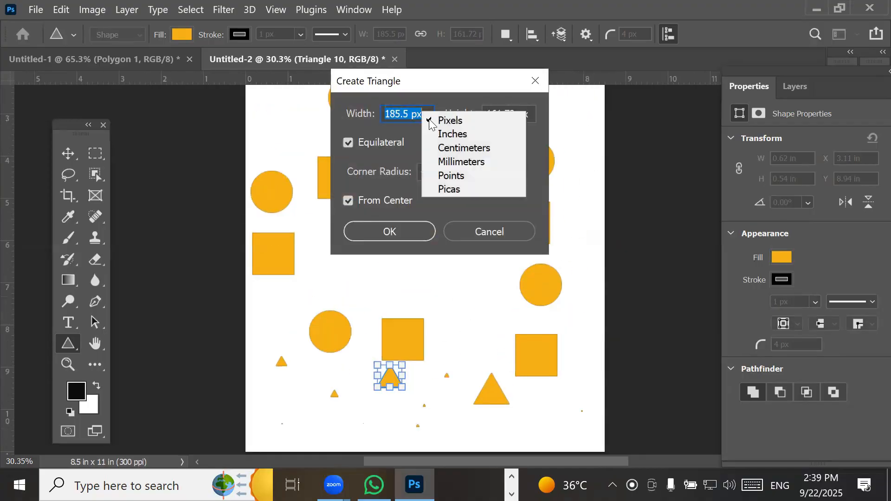
click(448, 133)
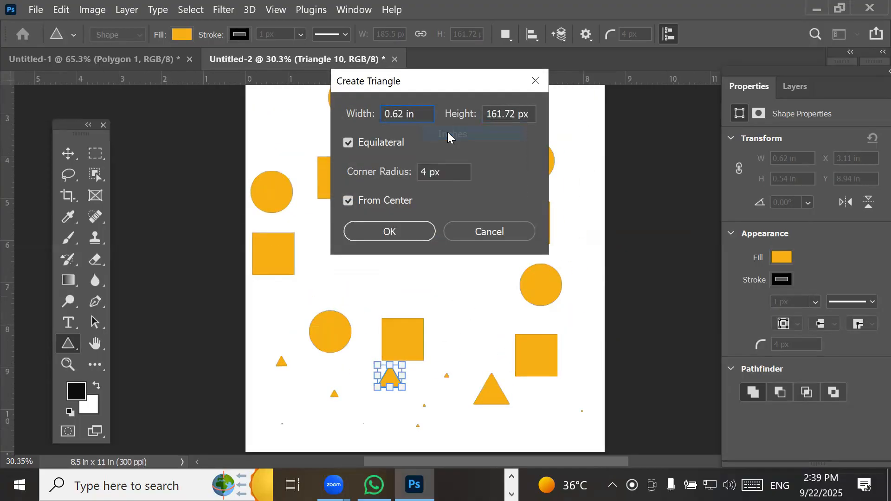
right_click(517, 116)
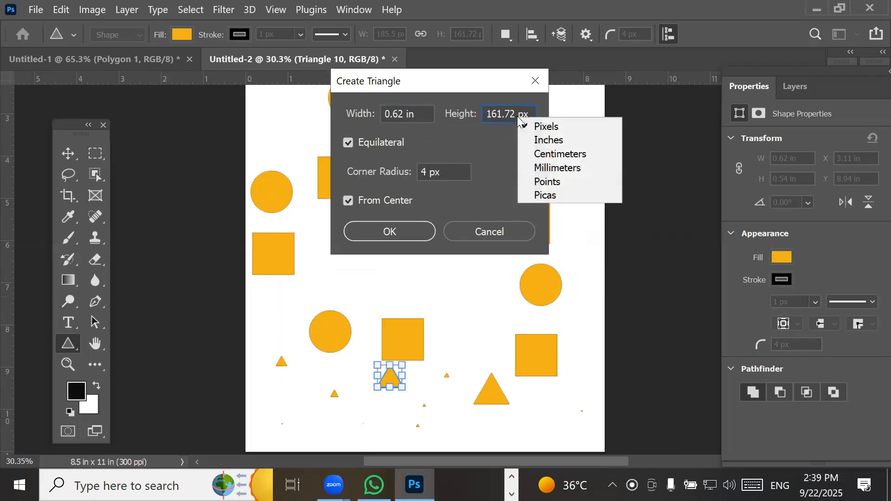
click(534, 144)
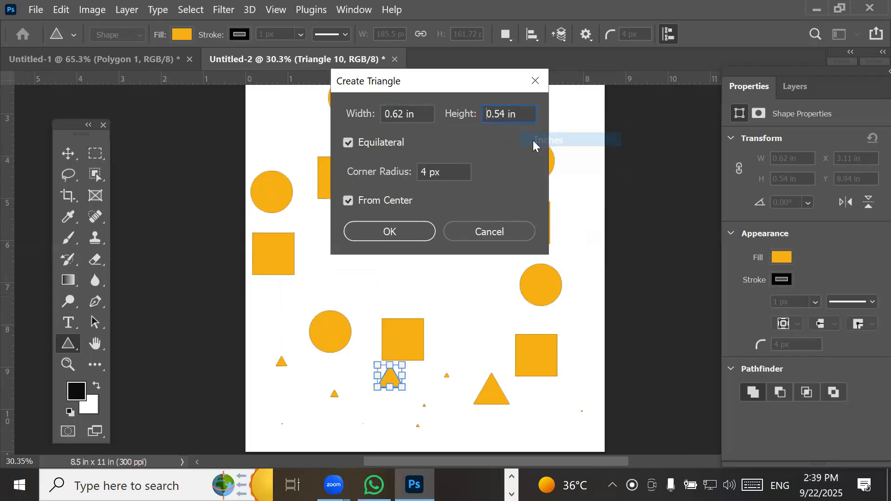
- Set the triangle's width and height to 2 in and create it from center with a 4 px corner radius
double_click(395, 114)
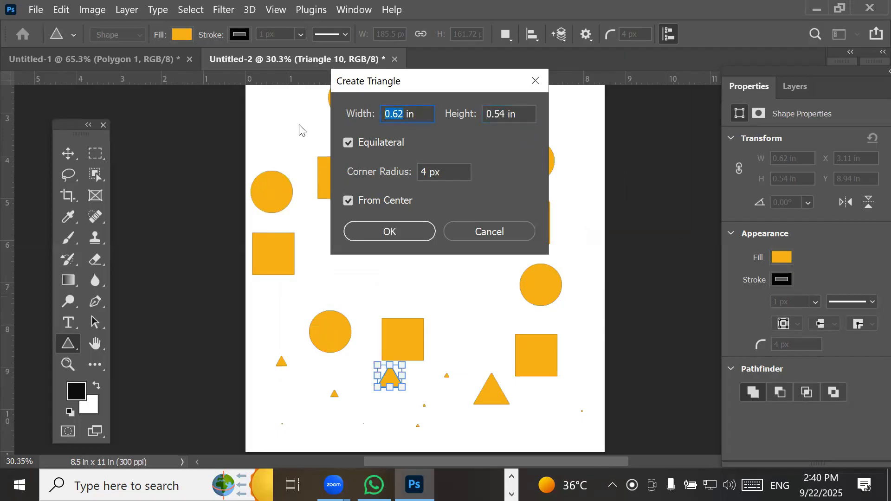
text(1)
double_click(387, 115)
text(2)
triple_click(506, 113)
text(2 in)
click(393, 231)
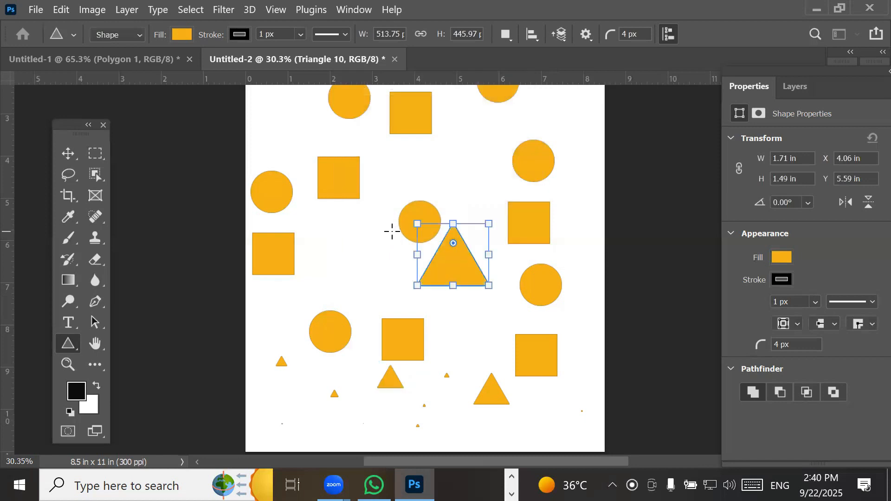
- Create an equilateral triangle from 1.71 x 1.49 in with a 4 px corner radius below the square in the page's left half
click(334, 235)
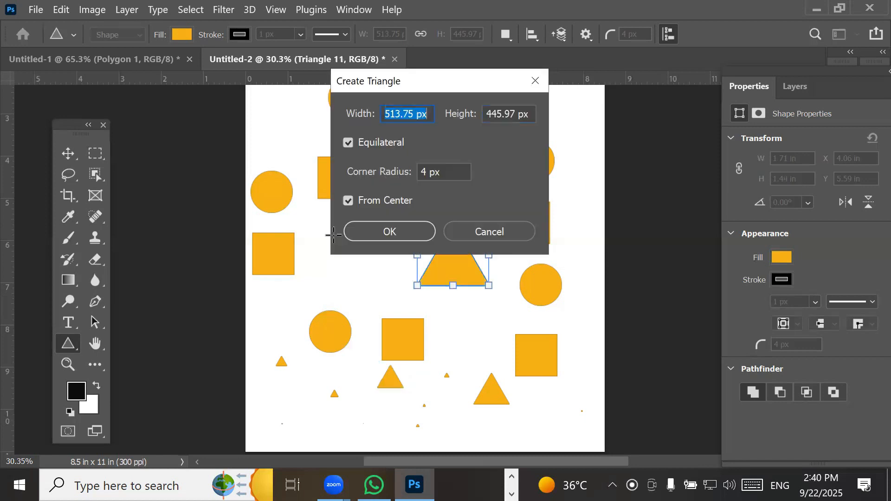
right_click(419, 117)
click(436, 137)
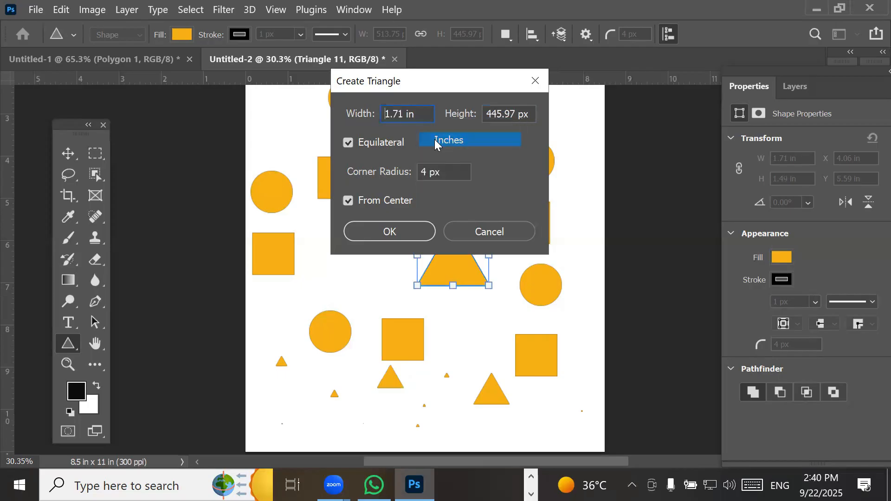
click(521, 112)
right_click(521, 111)
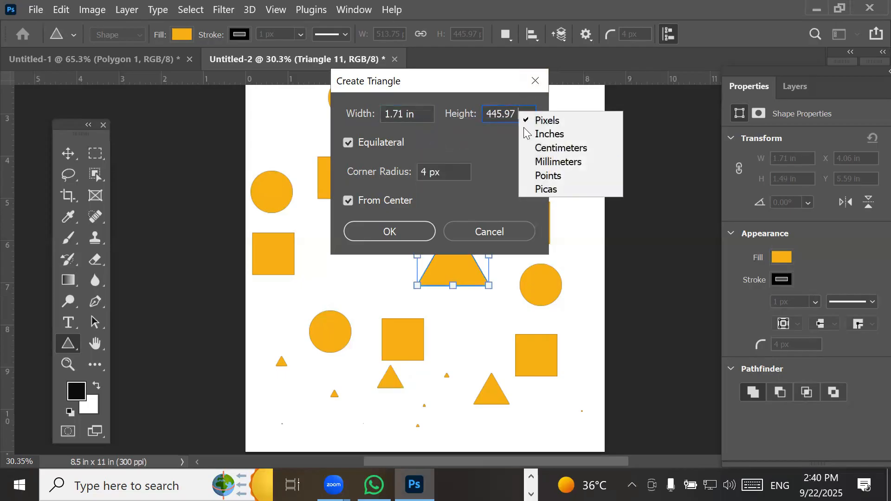
click(547, 134)
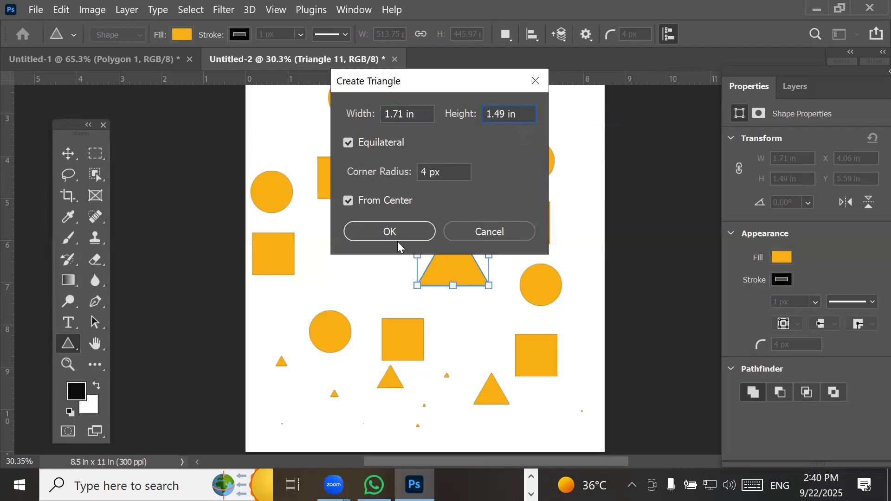
click(389, 232)
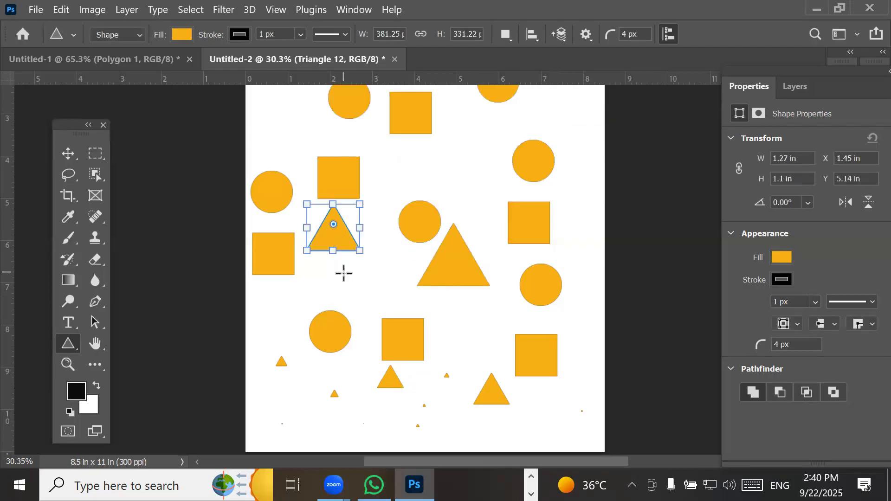
- Add three more triangles at the offered sizes: under the previous one, by the page's lower-left edge and in the upper-right gap
click(343, 273)
click(430, 234)
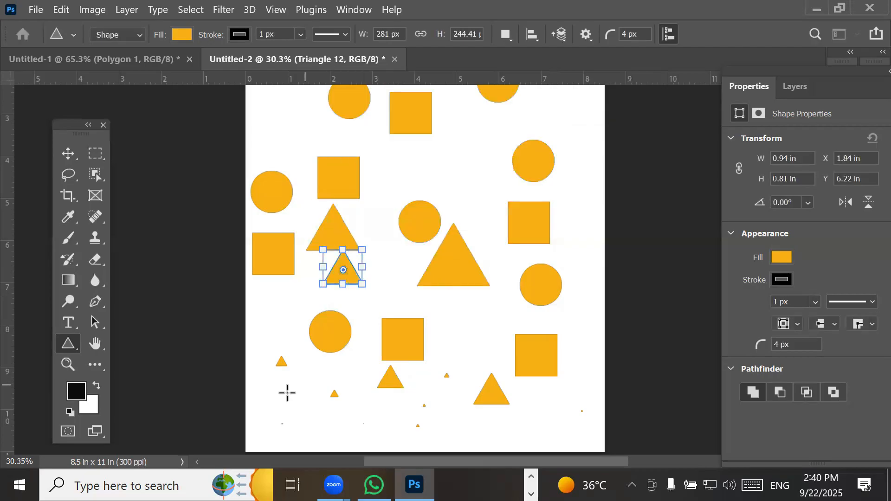
click(258, 399)
click(390, 232)
click(477, 148)
click(420, 230)
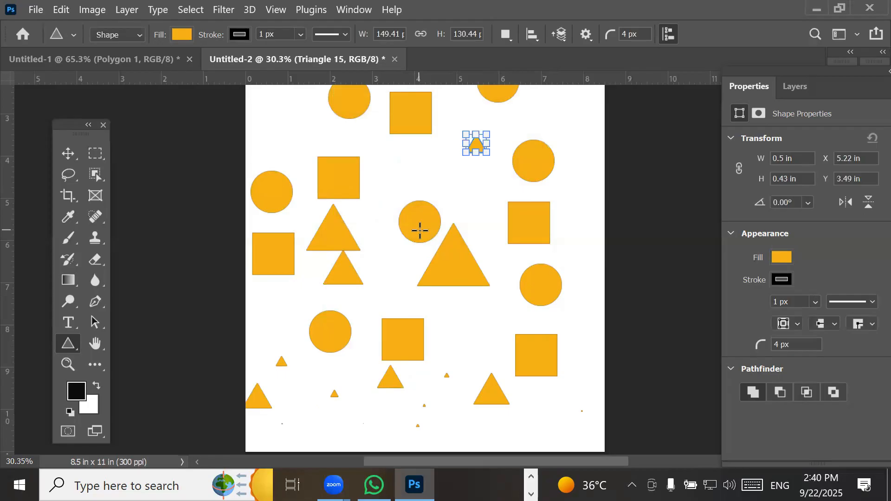
- Begin a polygon with 0 px corner radius below the page's lower-left square and set its number of sides to 6
scroll(429, 225, down, 2)
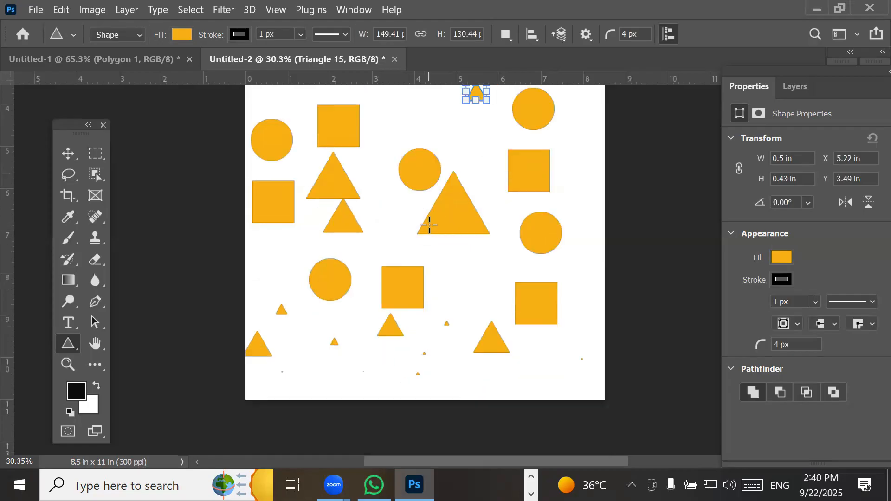
right_click(66, 343)
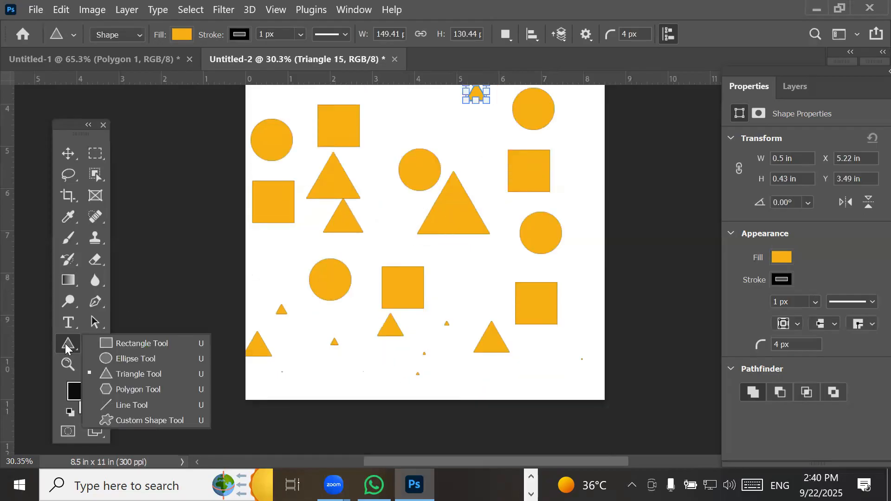
click(111, 389)
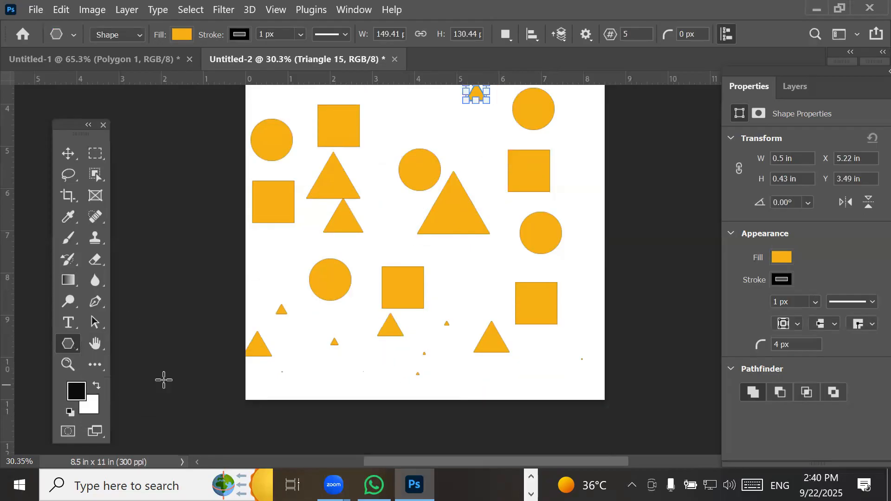
click(288, 249)
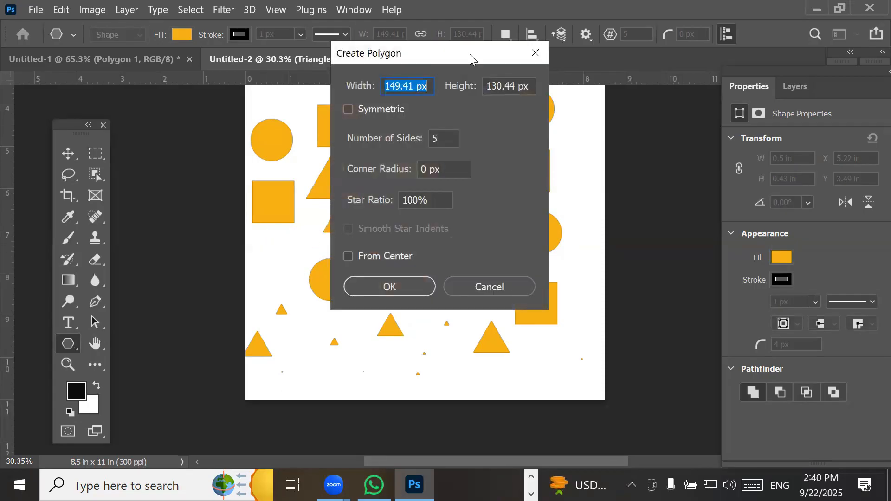
drag(470, 54, 587, 61)
click(528, 95)
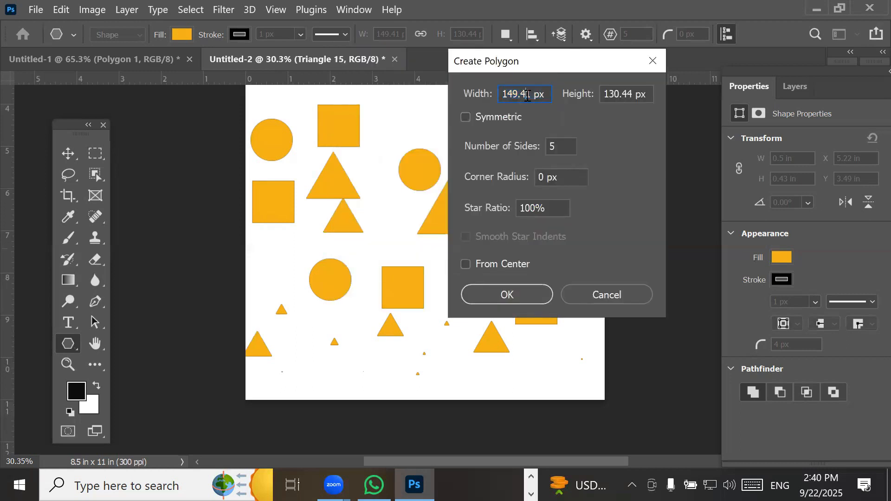
double_click(560, 146)
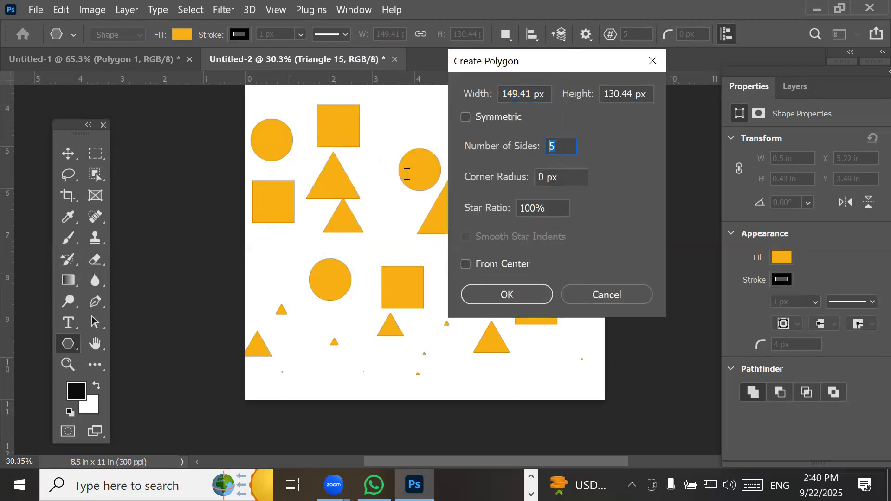
scroll(561, 147, up, 1)
double_click(546, 176)
- Switch the polygon's width and height units to inches and create the hexagon at 0.5 x 0.43 in
click(527, 93)
double_click(530, 93)
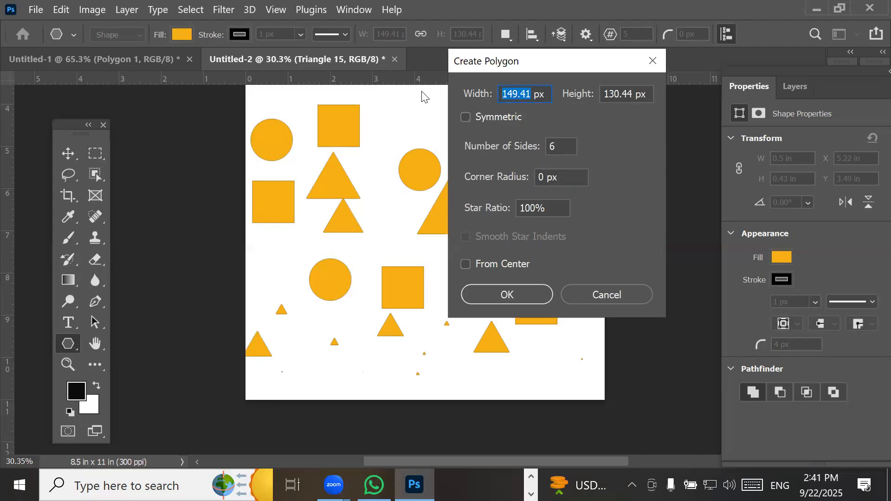
right_click(529, 92)
click(573, 115)
right_click(636, 93)
click(691, 122)
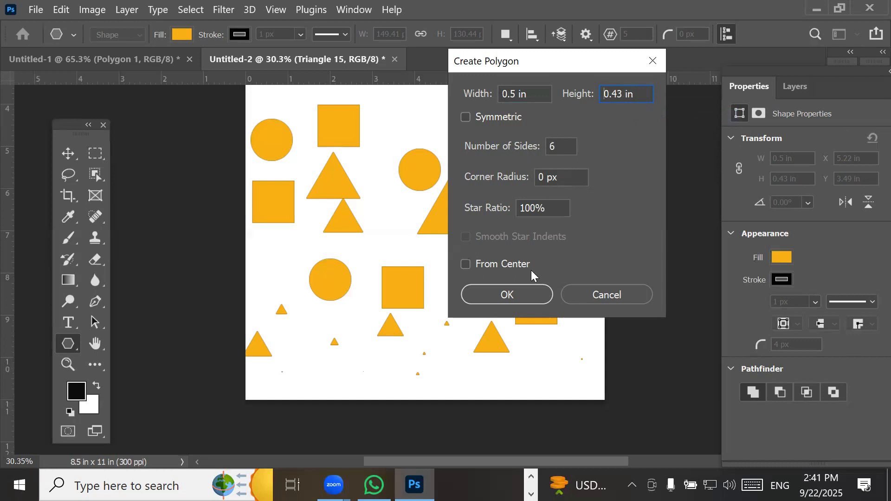
click(516, 293)
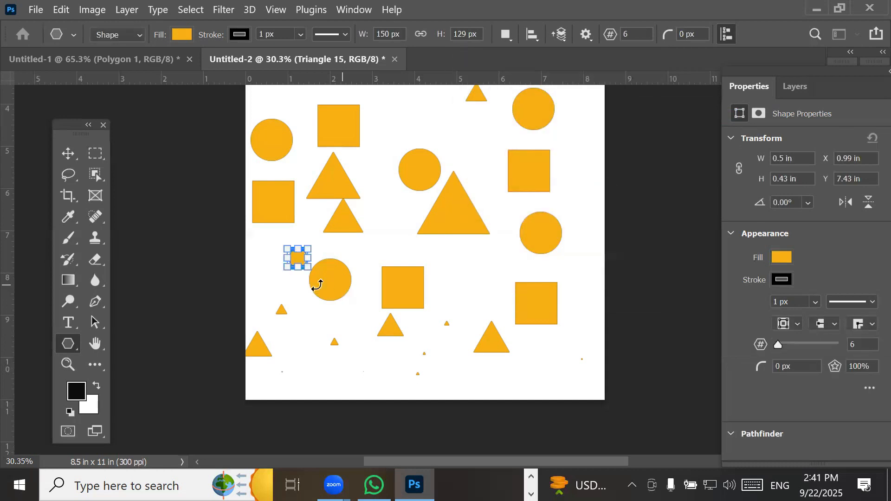
- Add three more 150 x 129 px hexagons: beyond the nearby circle, overlapping the first hexagon, and below it toward the page's left edge
scroll(293, 242, up, 1)
scroll(279, 300, up, 3)
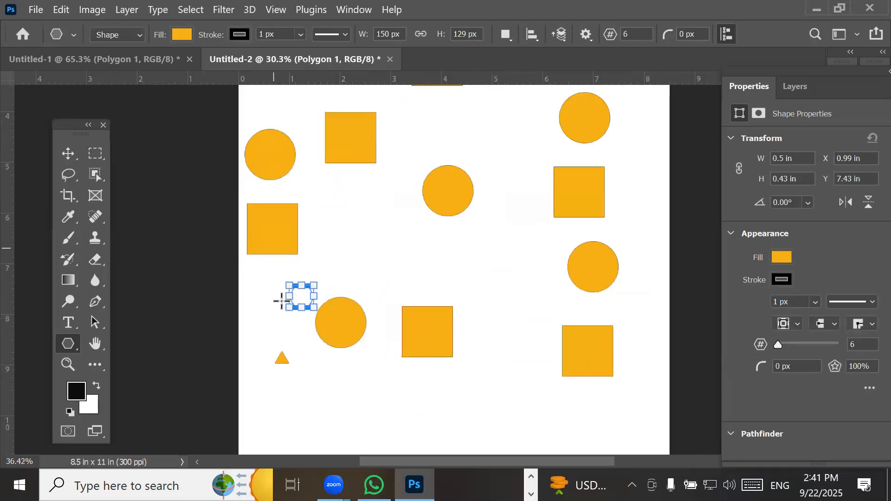
scroll(280, 307, up, 3)
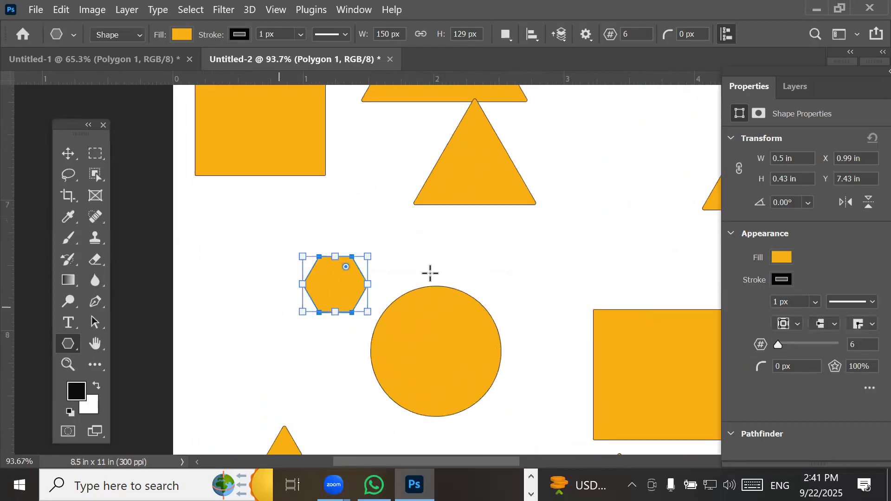
click(523, 241)
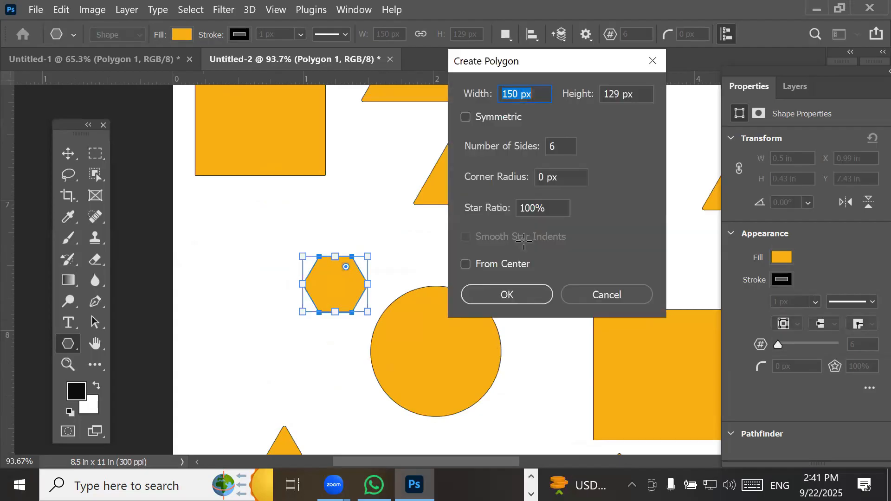
click(516, 294)
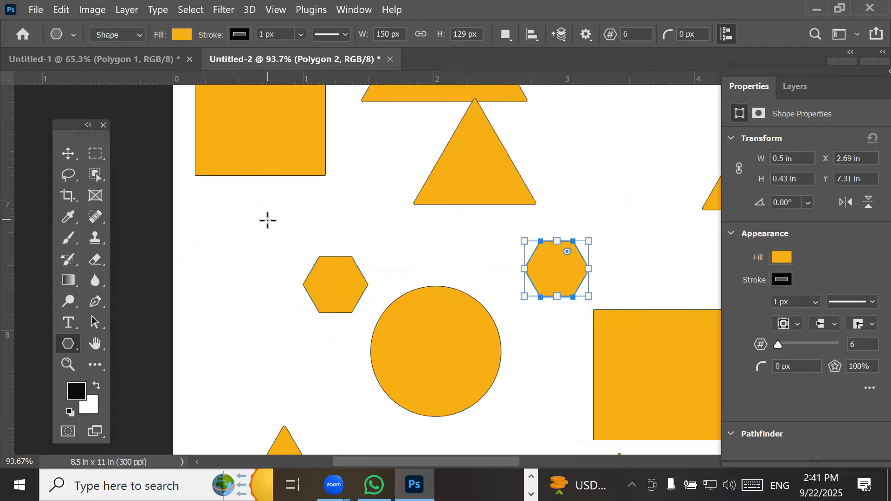
click(311, 271)
click(472, 295)
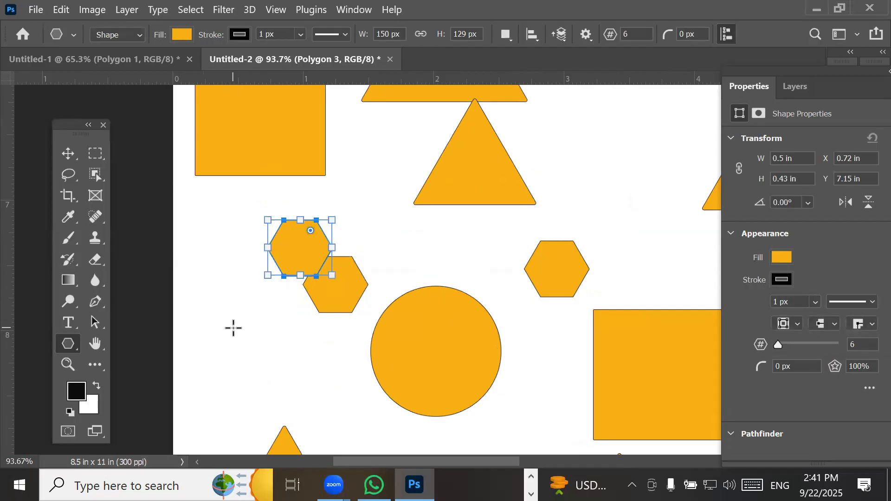
click(234, 328)
click(462, 294)
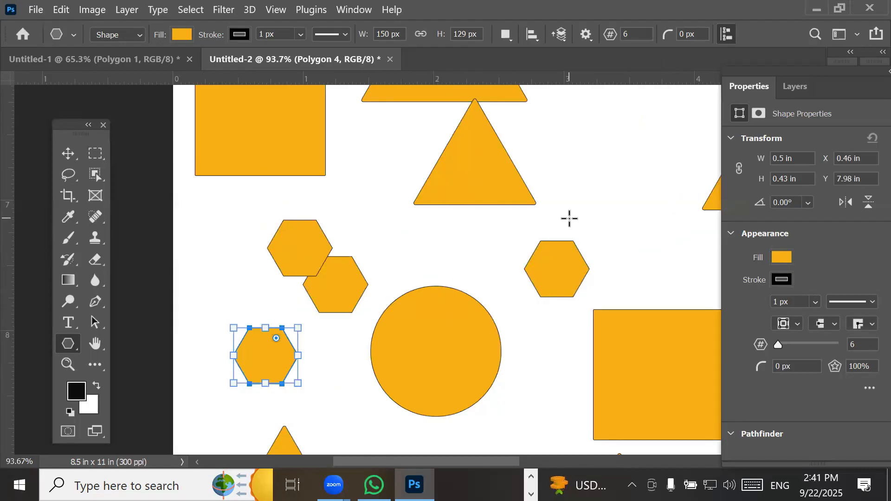
- Create three 150 x 129 px hexagons from center: on either side of the lower small triangle and between it and the circle
click(570, 140)
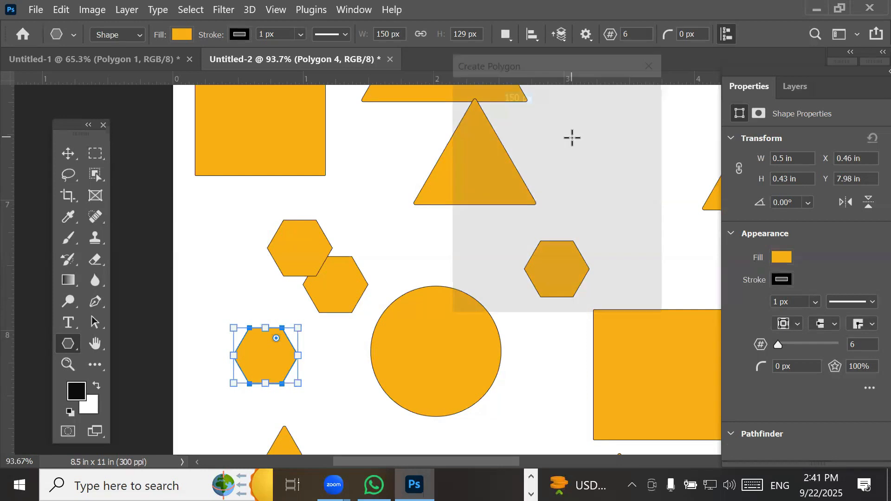
click(466, 264)
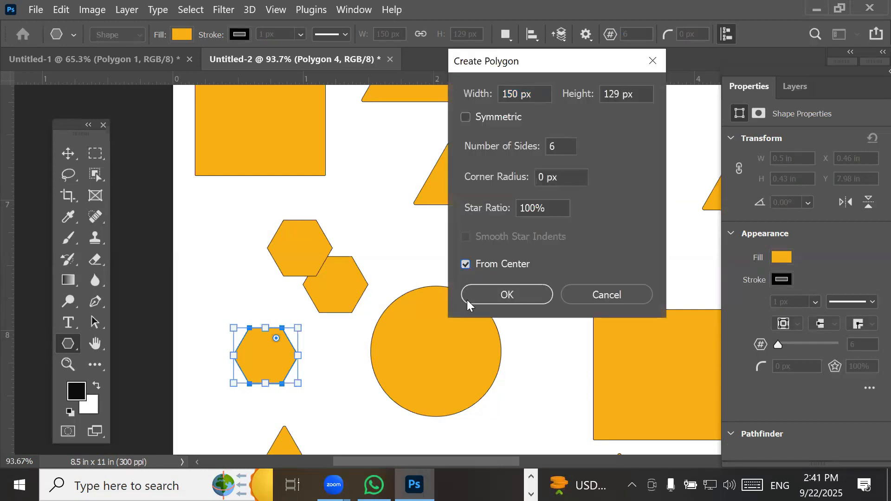
click(501, 297)
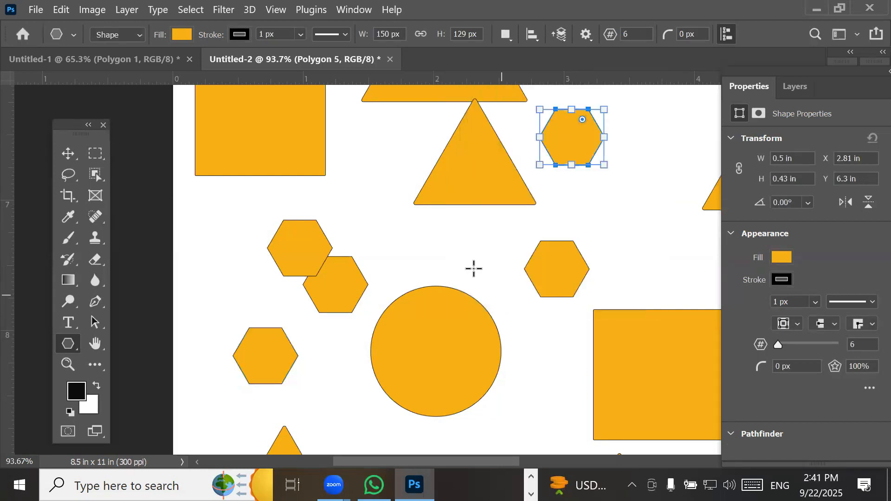
click(358, 179)
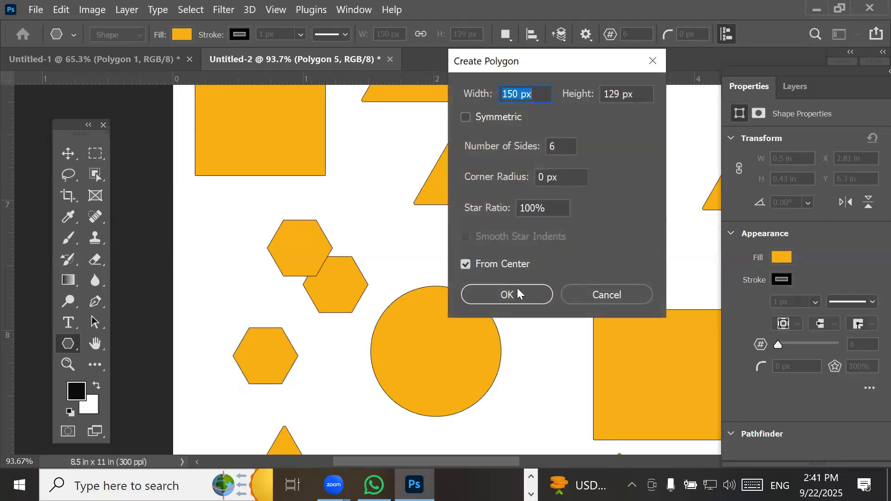
click(521, 291)
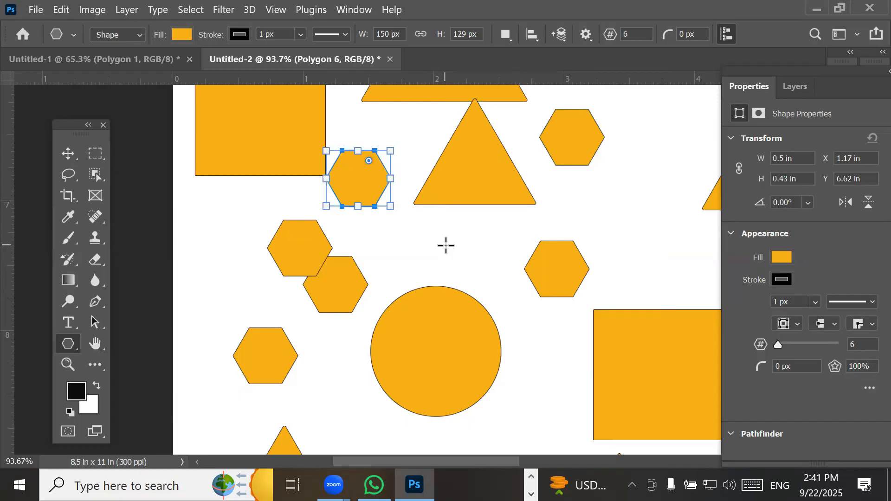
click(446, 246)
click(509, 297)
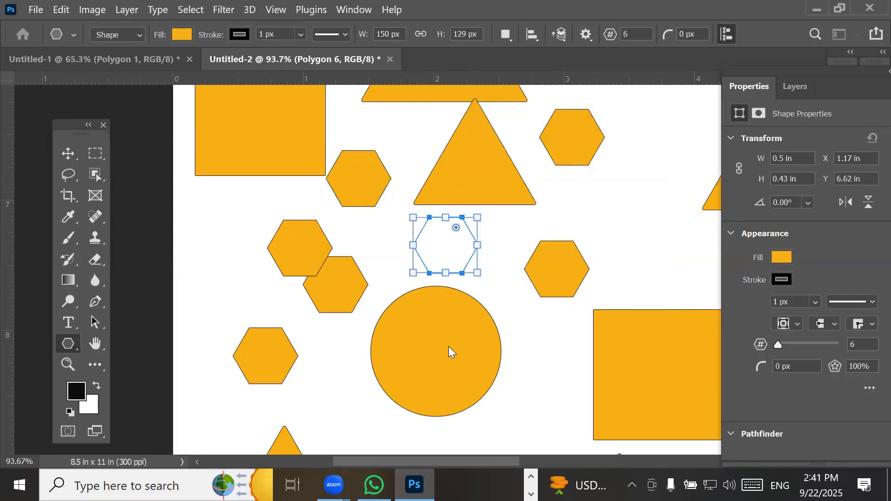
- Add three more 150 x 129 px hexagons from center: on both sides of the circle and beside the upper-right hexagon
click(324, 362)
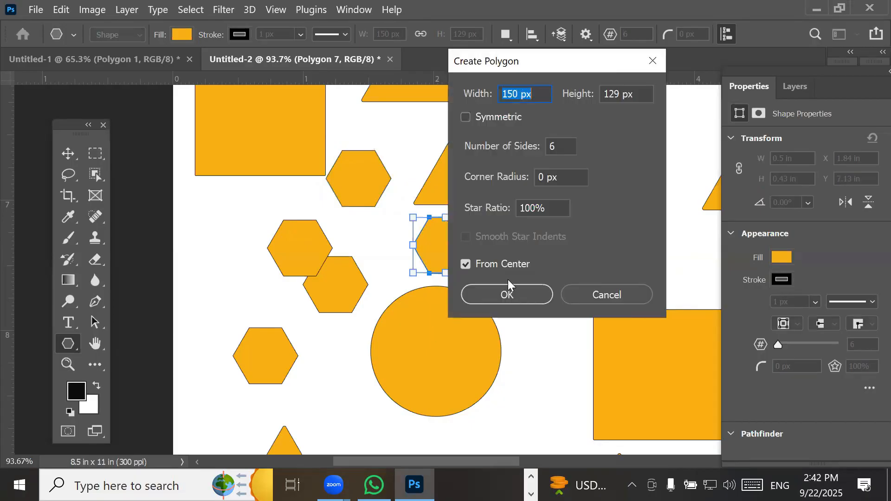
click(509, 294)
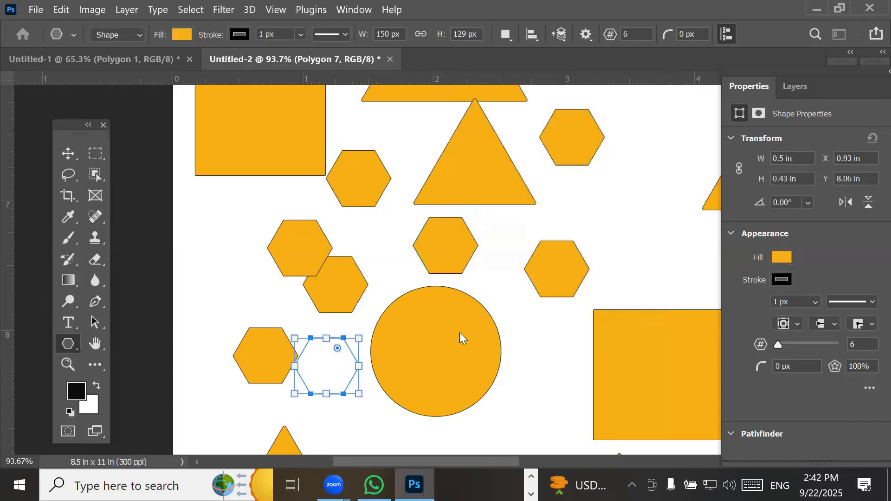
click(514, 328)
click(466, 296)
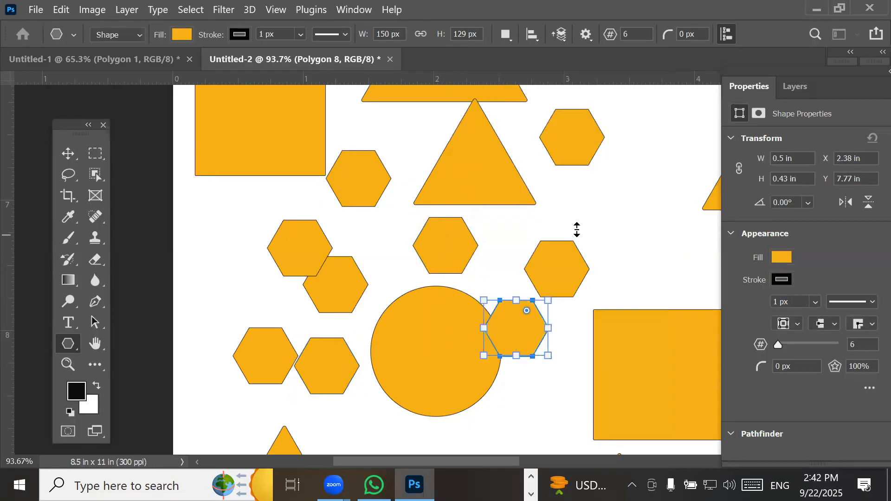
click(615, 197)
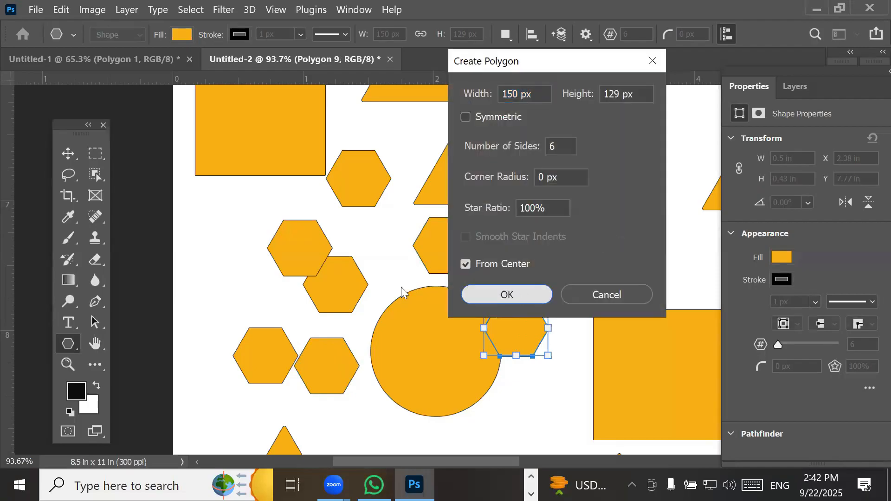
key(Return)
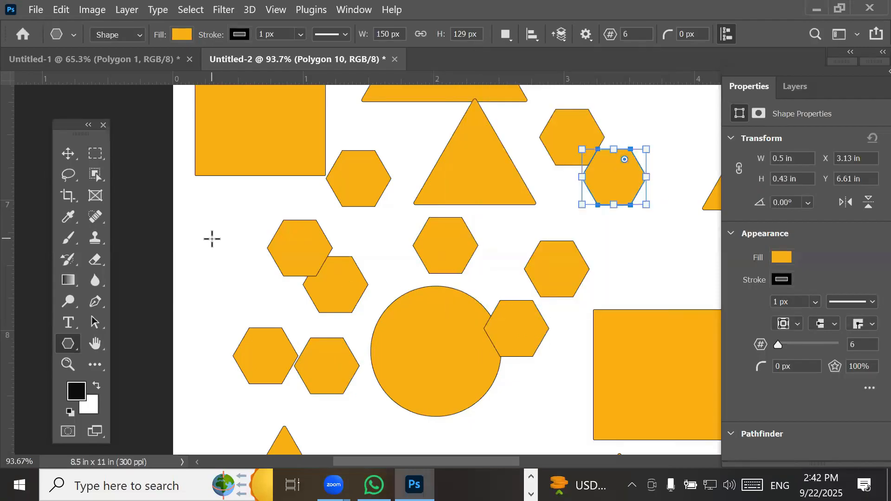
- Create a six-sided 150 x 129 px star from center with a 50% star ratio between the two lower squares
scroll(218, 233, down, 5)
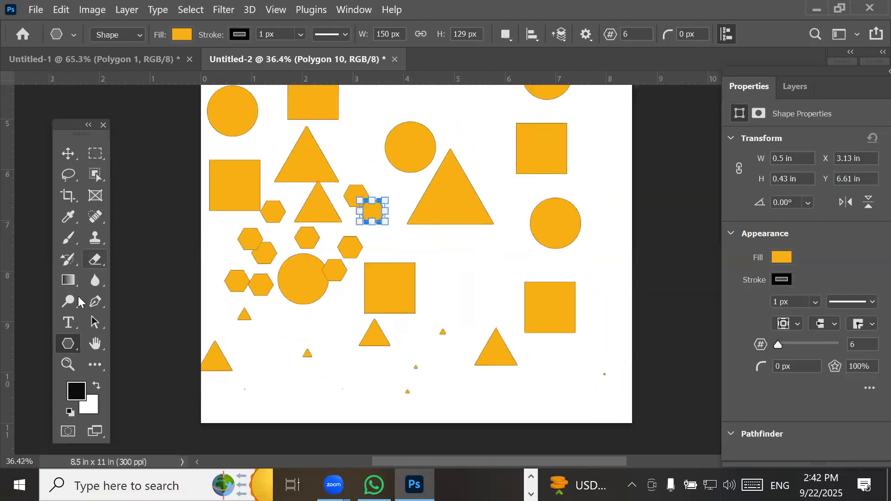
right_click(69, 343)
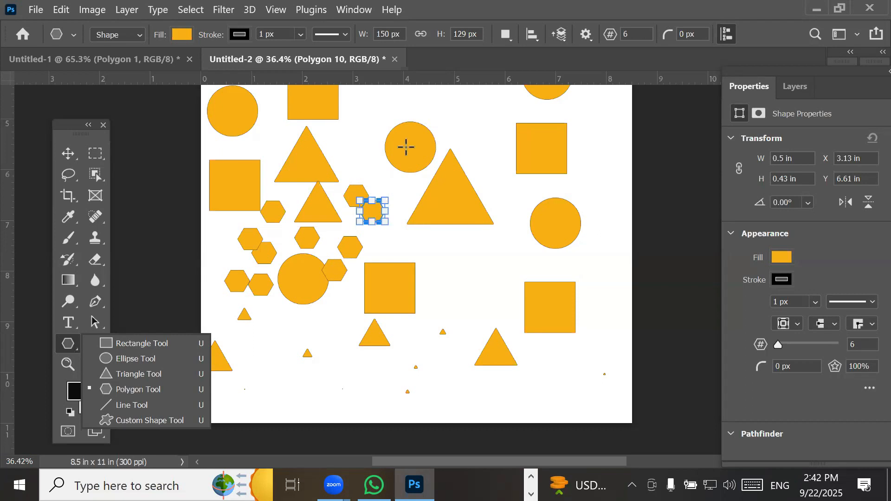
click(463, 279)
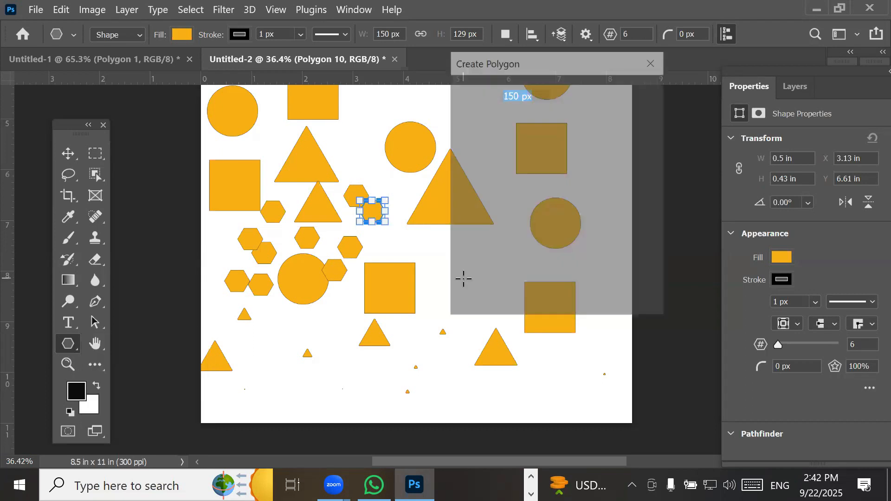
click(490, 213)
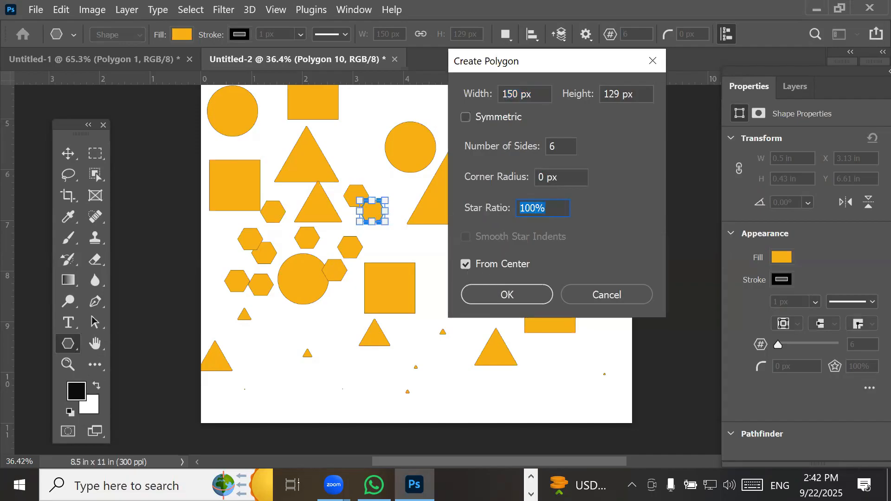
text(50)
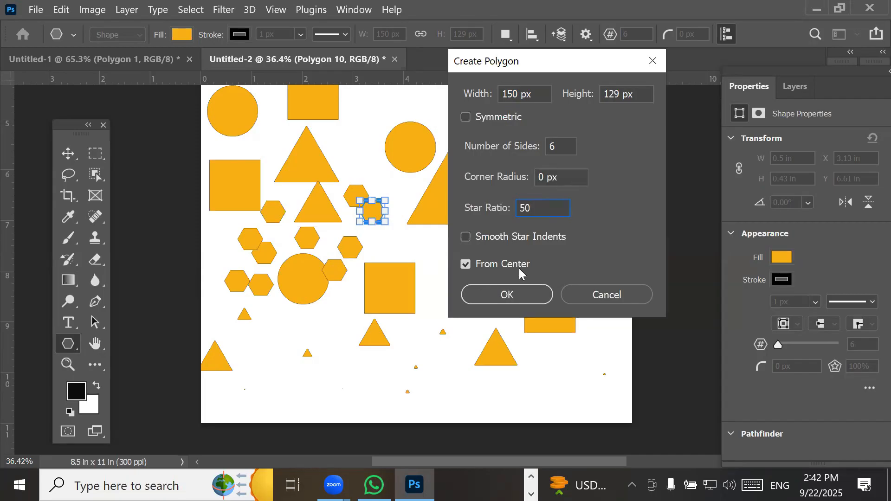
click(520, 294)
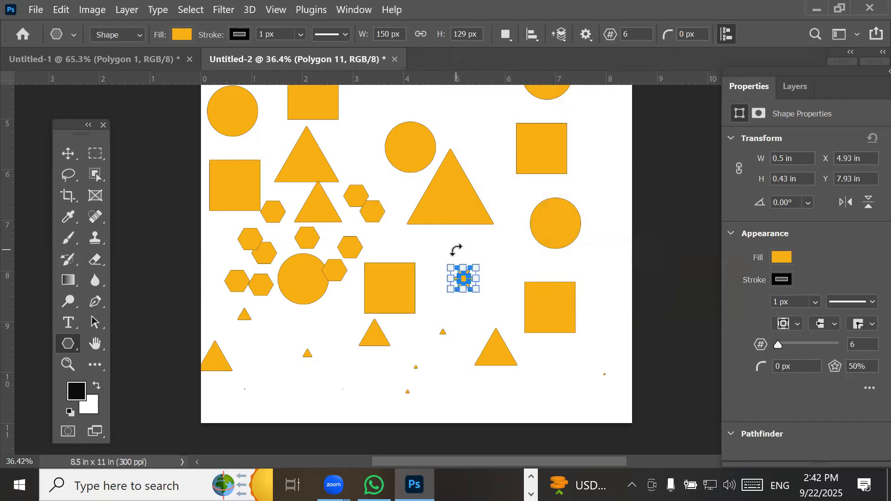
- Add three more six-pointed 150 x 129 px stars around the first one: one above it and two below
scroll(477, 266, up, 1)
scroll(511, 310, up, 2)
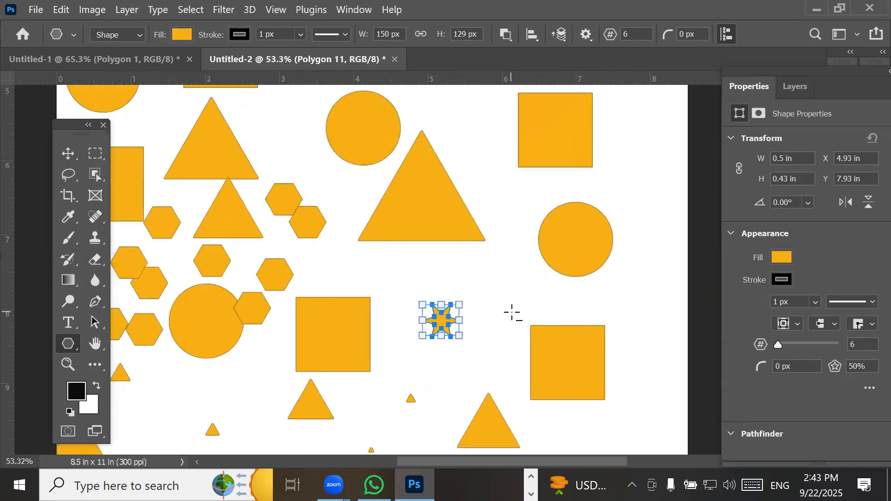
click(487, 277)
click(508, 292)
click(410, 369)
click(495, 294)
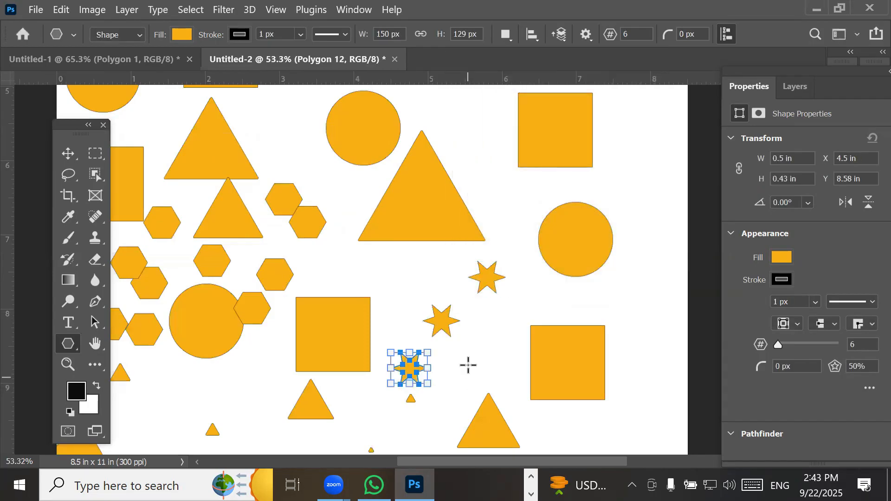
click(522, 291)
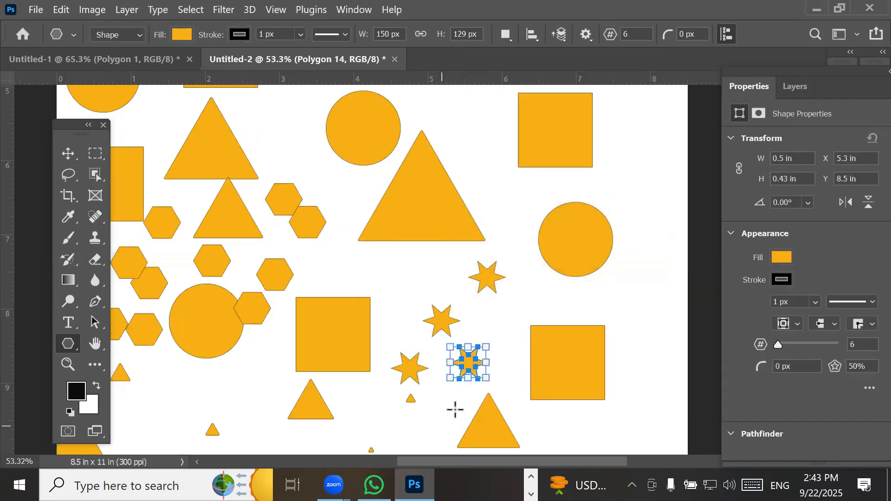
- Create a six-sided 150 x 129 px star with 50% star ratio below the rightmost circle, and one with 1% ratio beside the large triangle
click(623, 294)
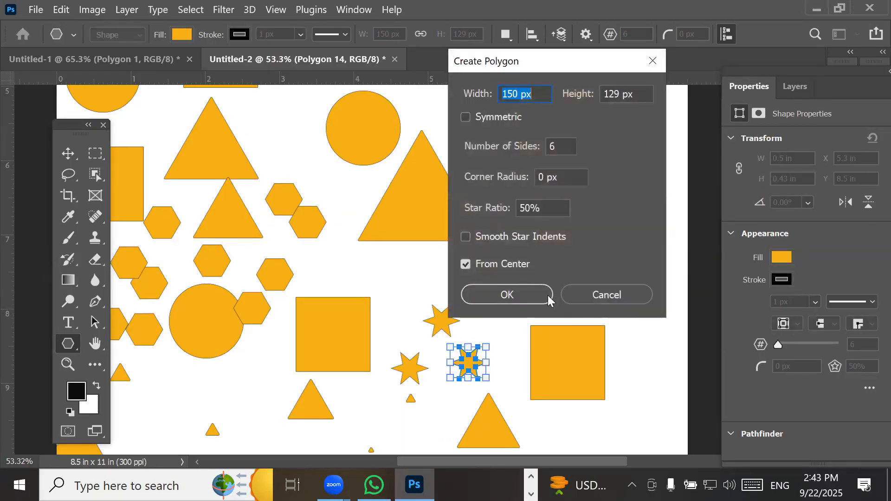
click(531, 296)
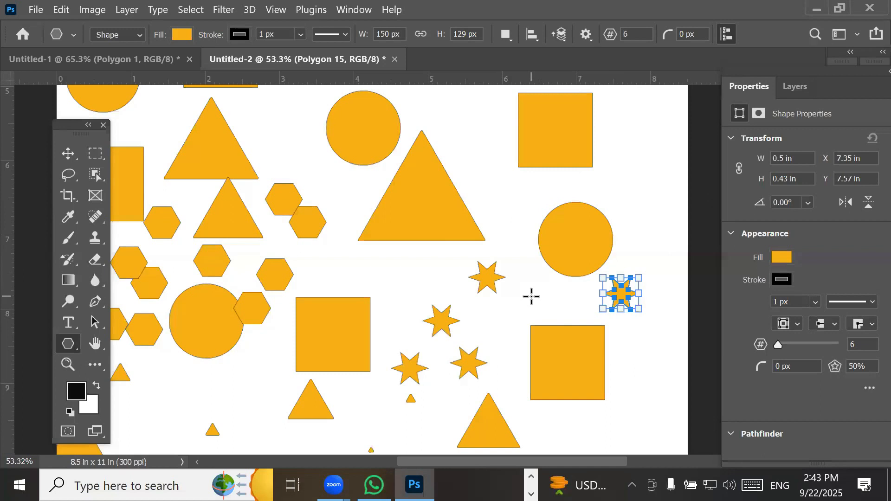
click(507, 191)
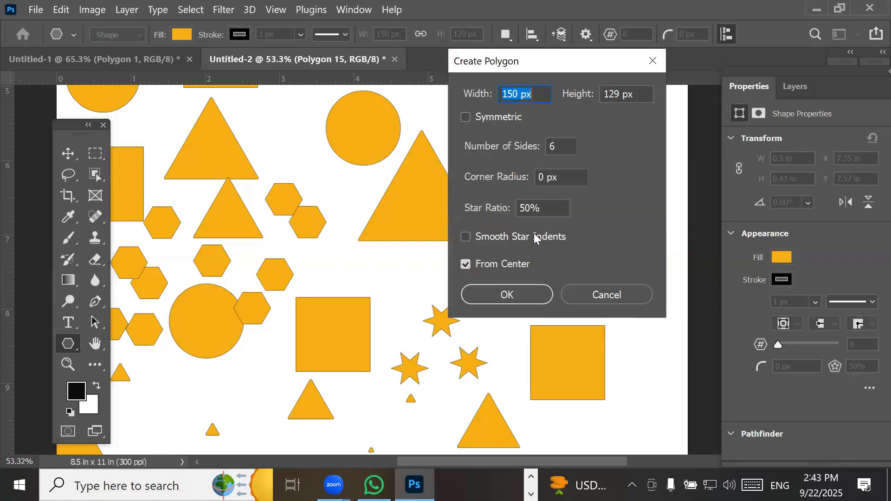
click(532, 208)
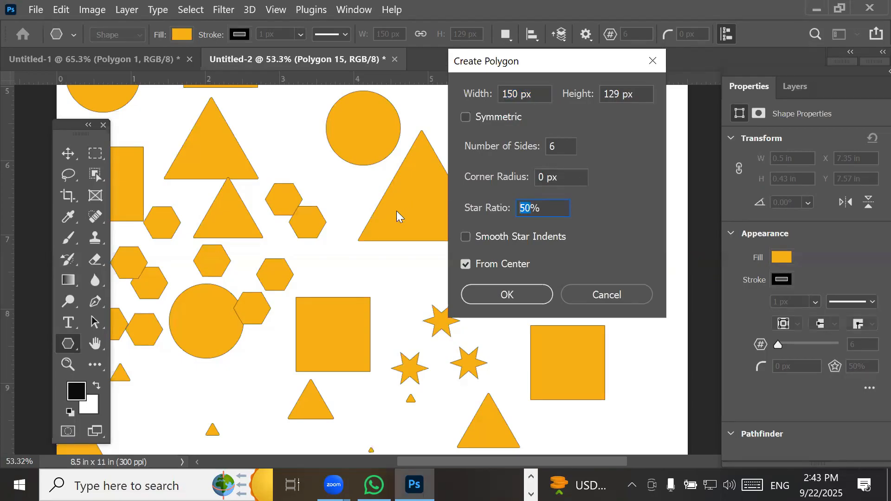
text(1)
click(498, 295)
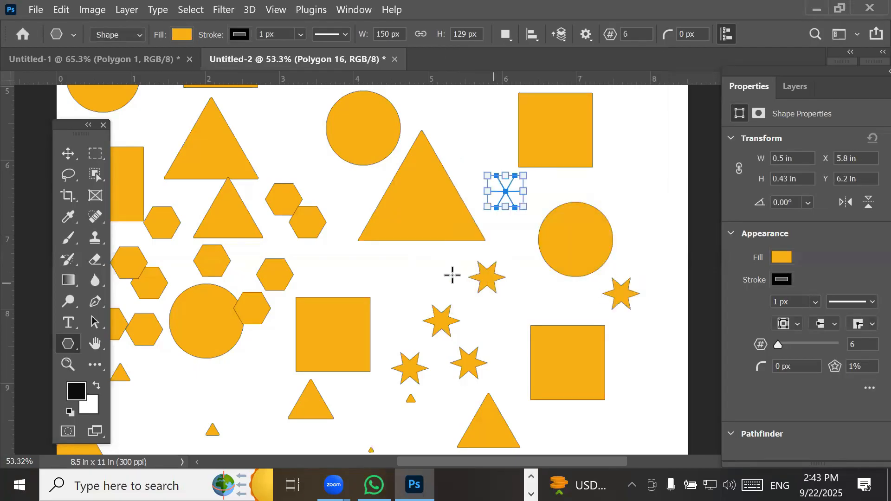
- Create five more 1% ratio 150 x 129 px stars: below the large triangle, beside both right-hand squares, beside the rightmost circle, and under the lower square
click(377, 267)
click(489, 287)
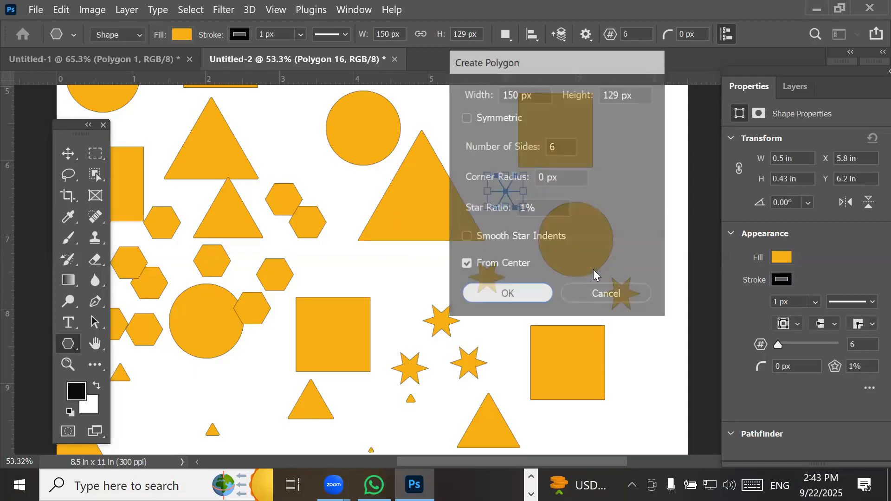
click(644, 165)
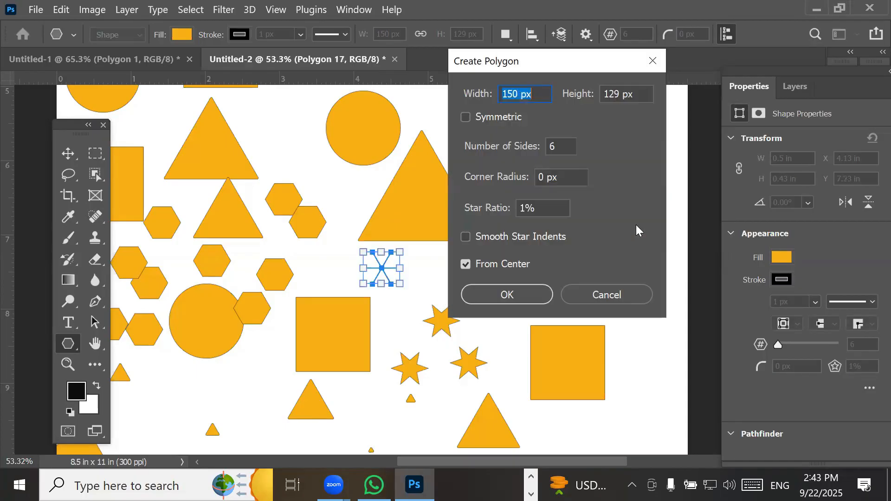
click(518, 290)
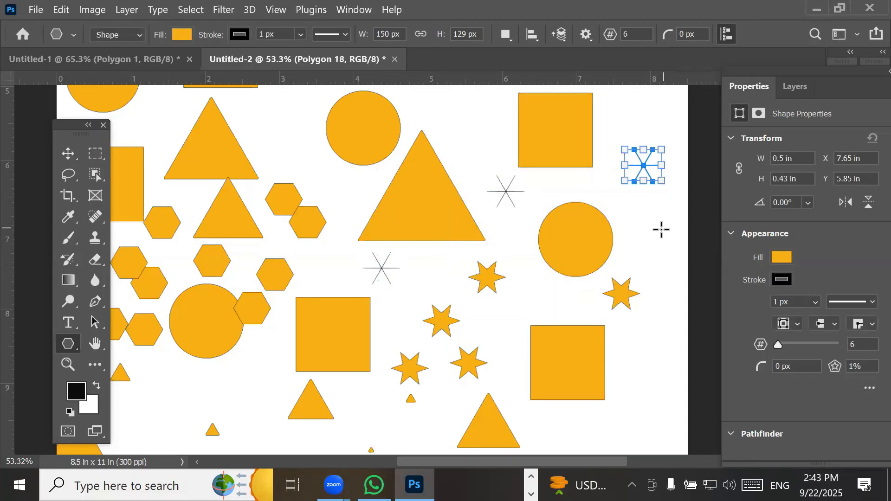
click(660, 228)
click(521, 295)
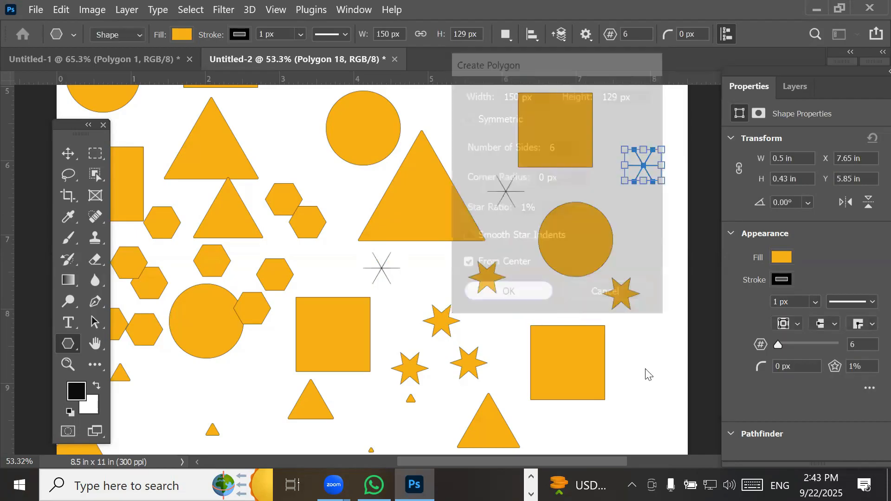
click(638, 374)
click(508, 294)
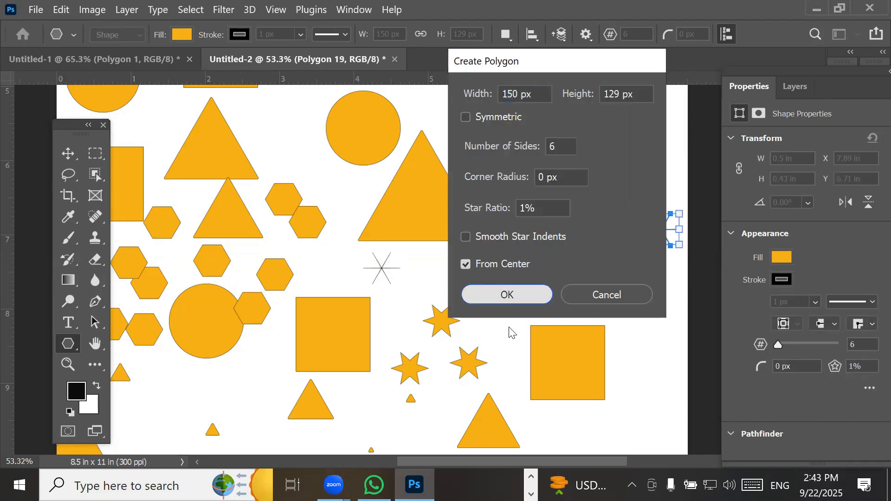
click(603, 420)
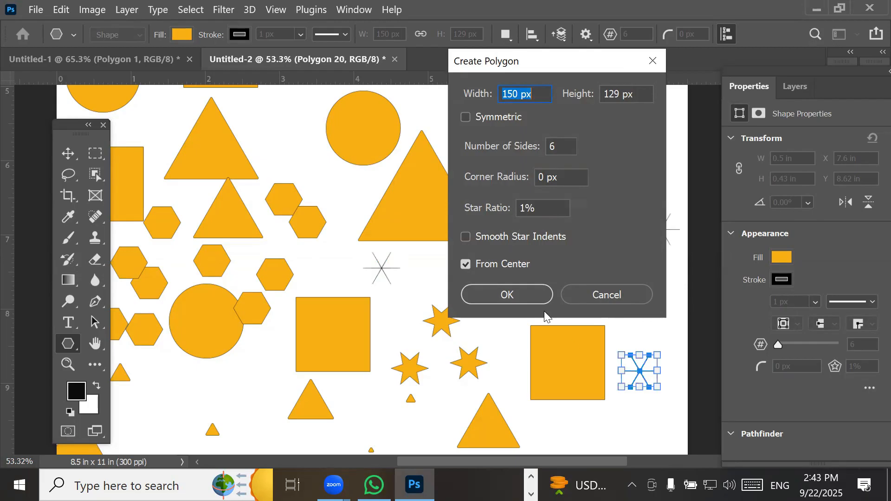
click(507, 295)
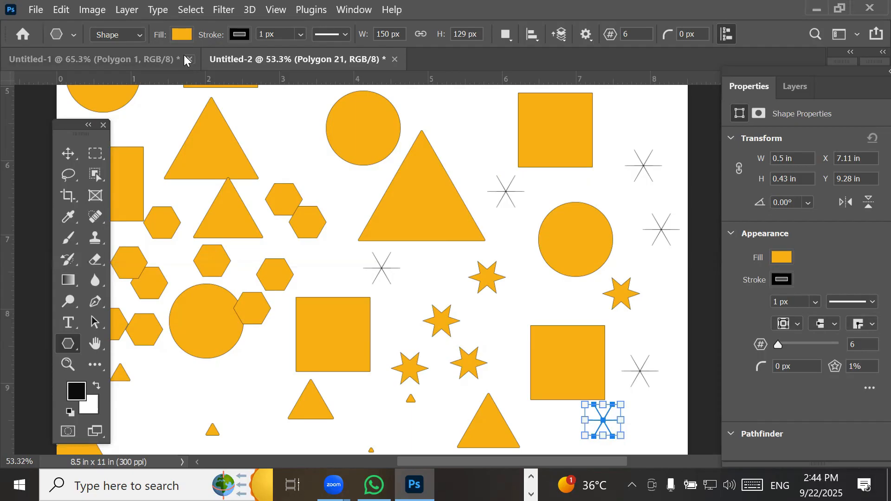
- Create a new Letter document, 8.5 x 11 in at 300 ppi, in RGB Color with a white background
click(41, 14)
click(47, 19)
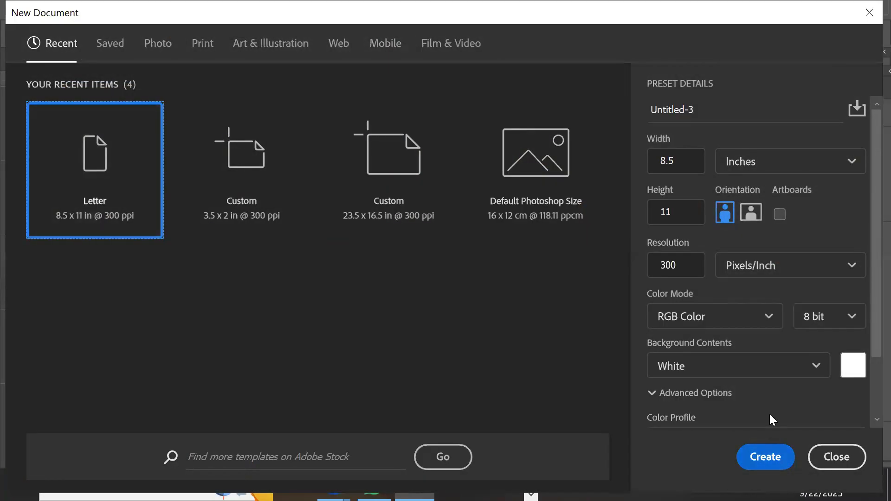
click(766, 456)
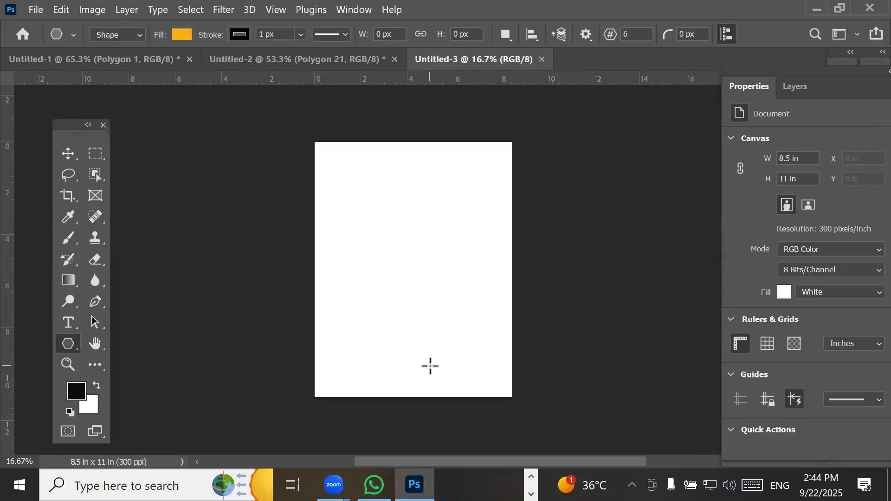
- Fill the Background layer alternately with the black foreground and white background colors, ending with black
click(793, 85)
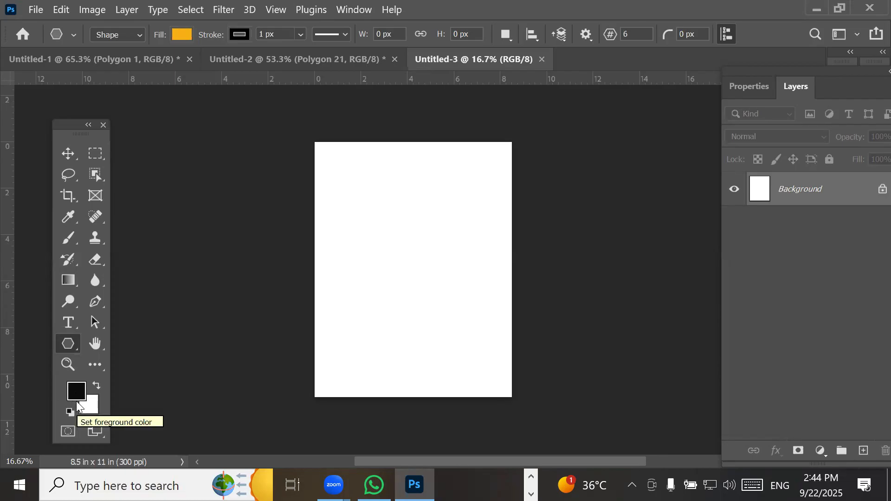
key(alt+BackSpace)
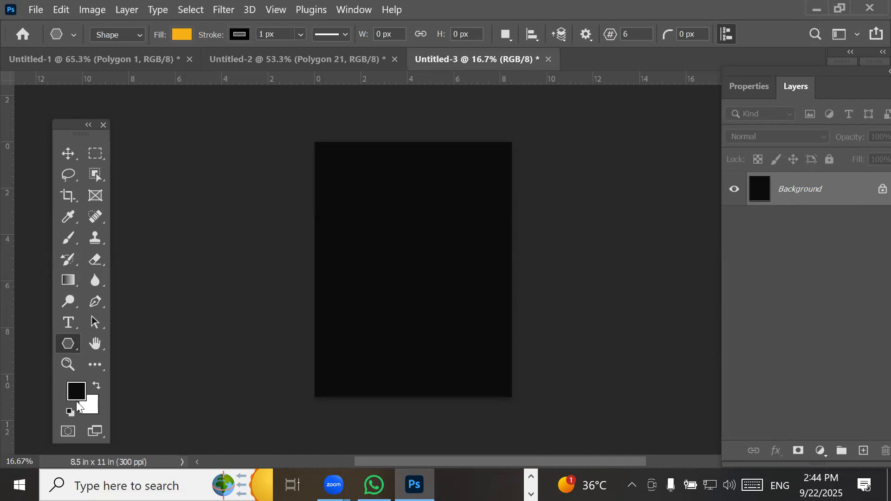
key(ctrl+BackSpace)
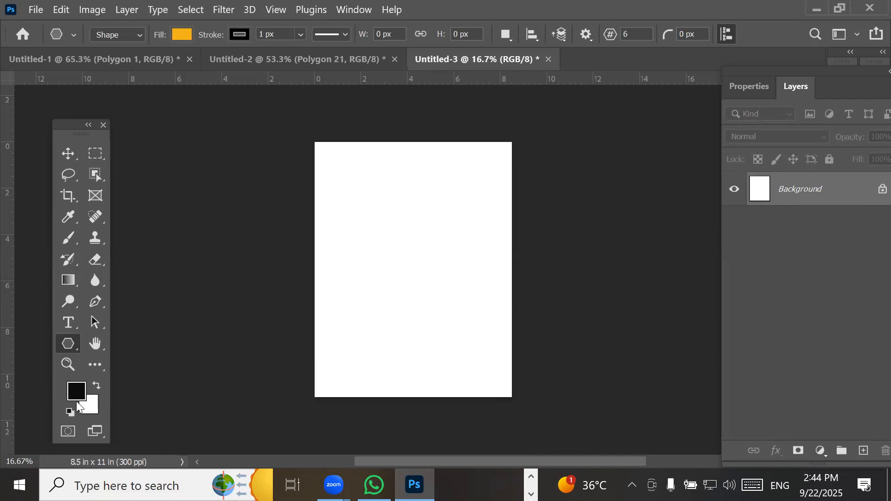
key(alt+BackSpace)
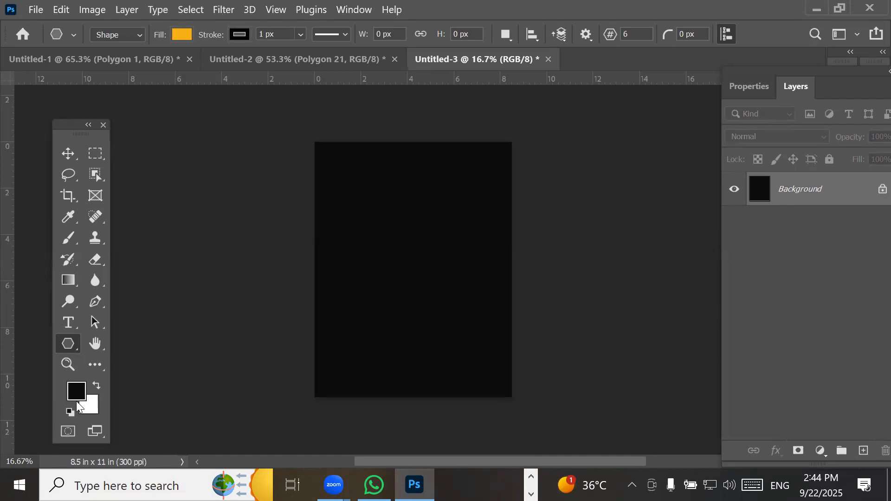
key(ctrl+BackSpace)
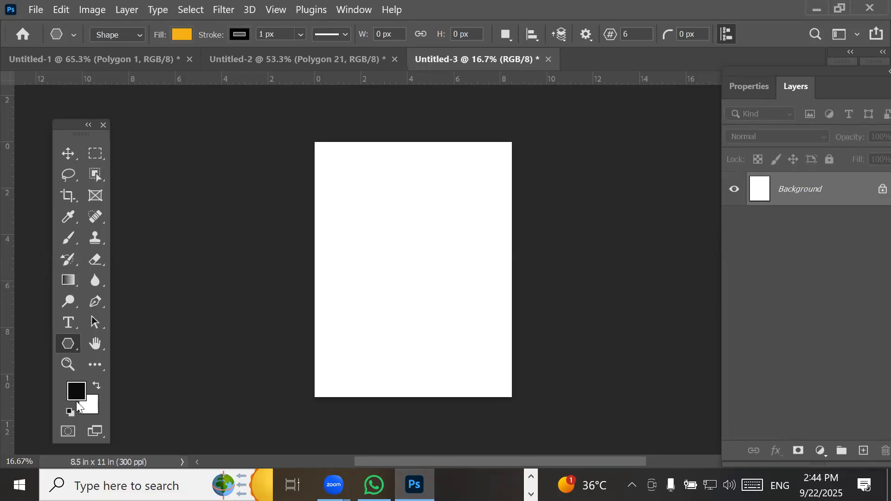
key(alt+BackSpace)
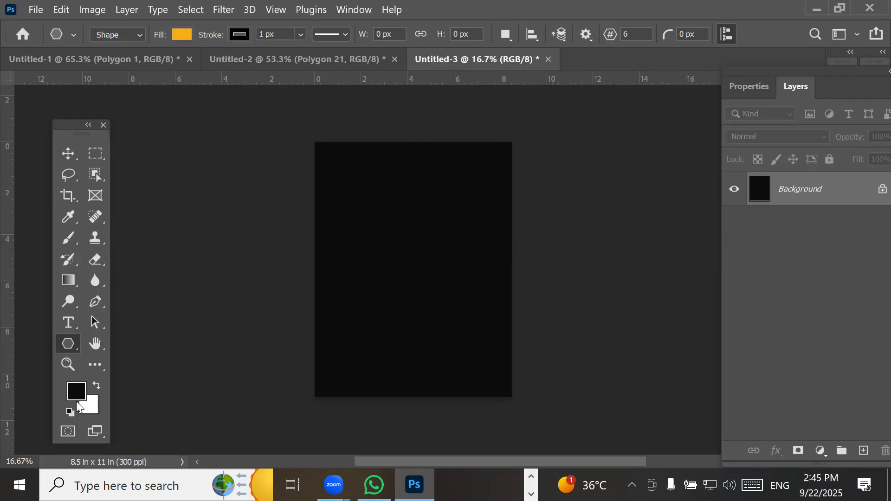
key(ctrl+BackSpace)
key(alt+BackSpace)
- Fill the Background layer with the background color at 54% opacity in Normal mode
click(61, 9)
click(121, 242)
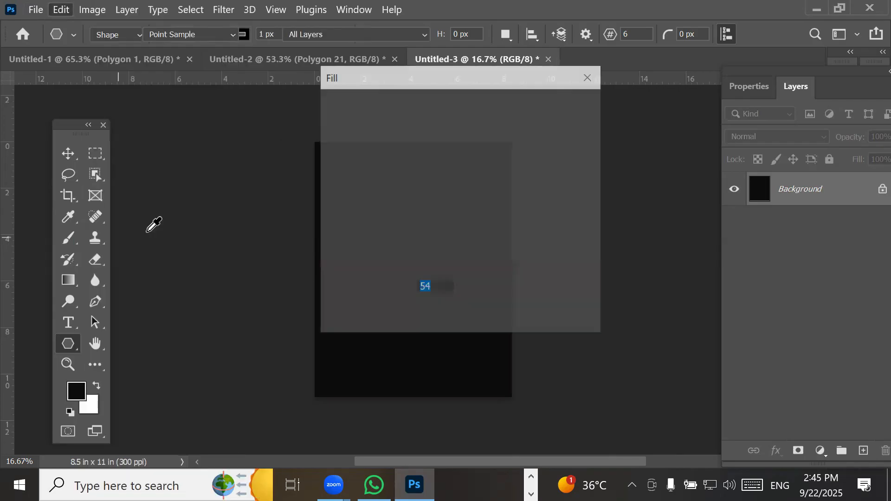
click(457, 104)
click(463, 120)
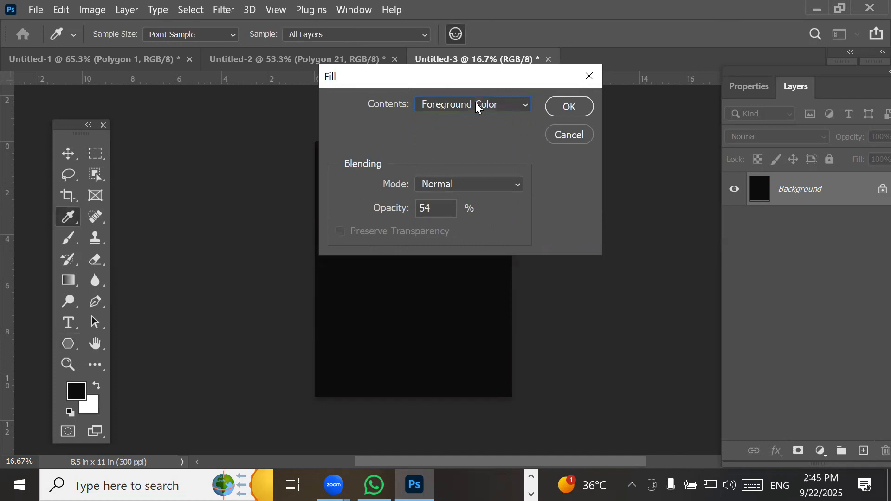
click(475, 103)
click(480, 134)
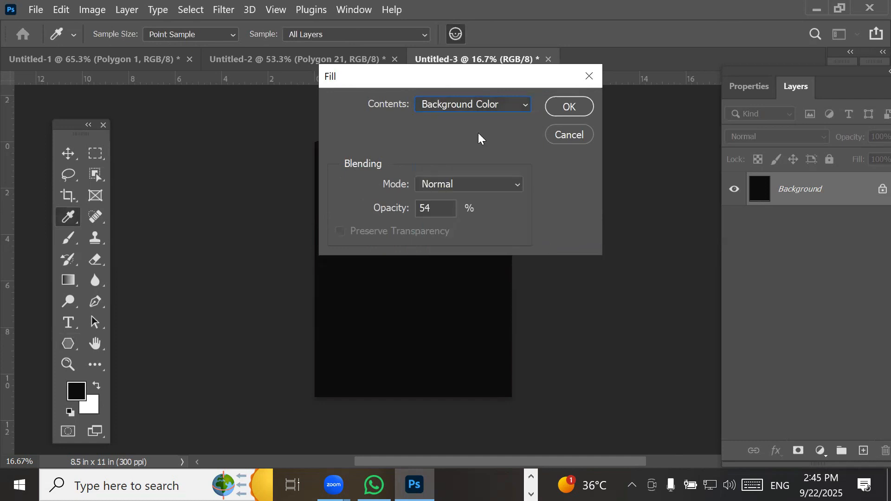
click(554, 108)
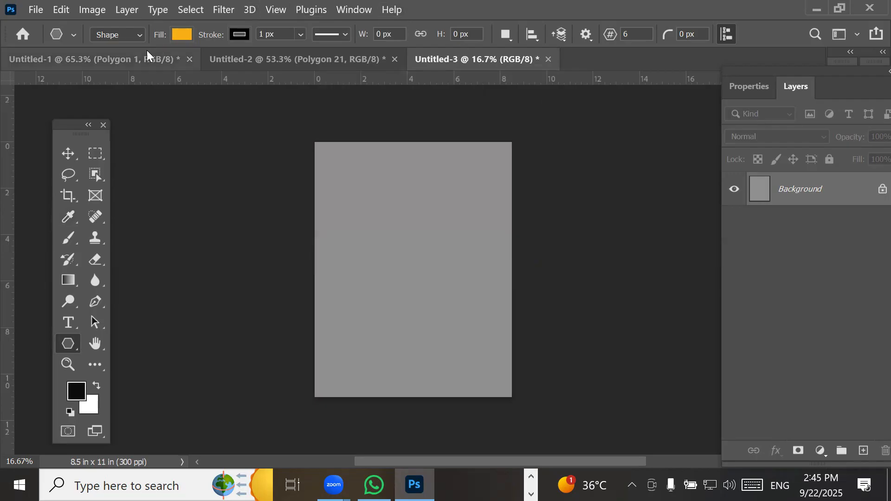
- Fill the Background layer with the background color at 100% opacity
click(60, 9)
click(135, 249)
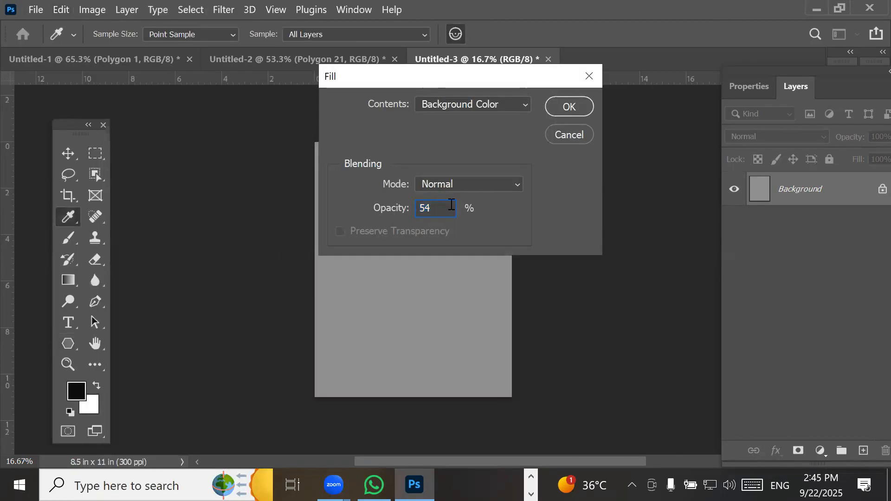
text(100)
click(560, 106)
key(u)
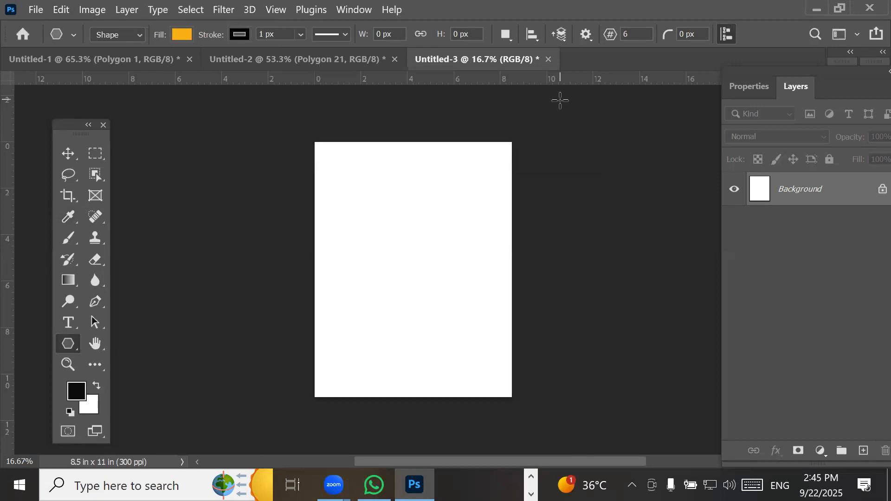
- Fill the Background layer with a custom medium-dark blue at 100% opacity in Normal mode
click(61, 10)
click(142, 245)
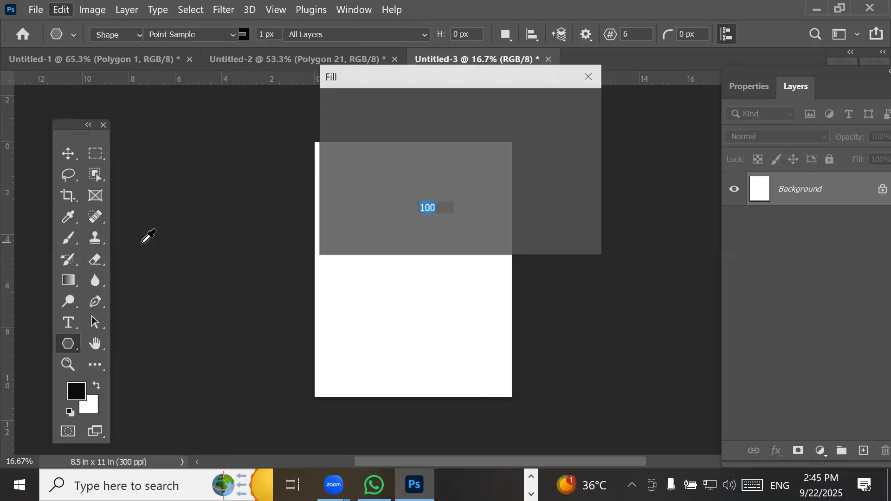
click(472, 104)
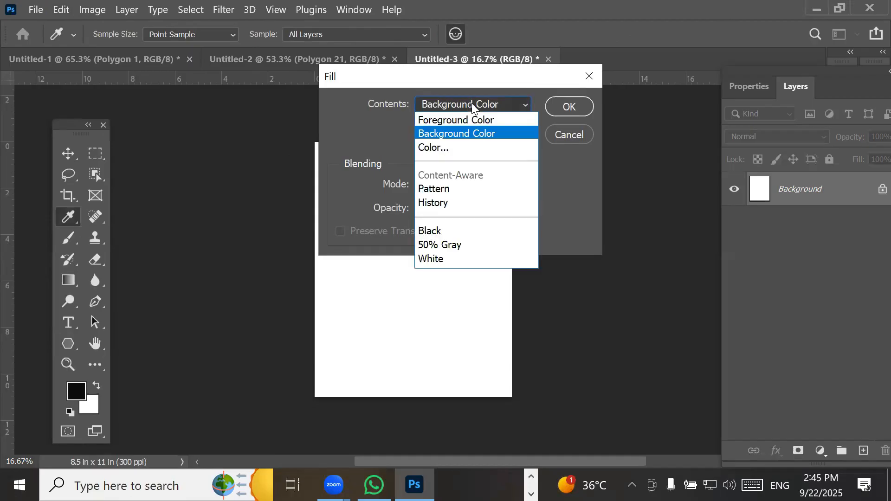
click(472, 103)
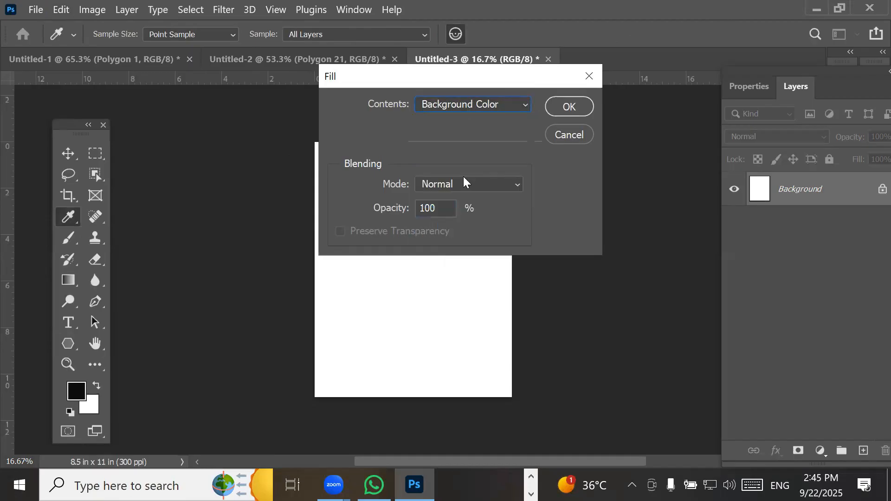
click(513, 104)
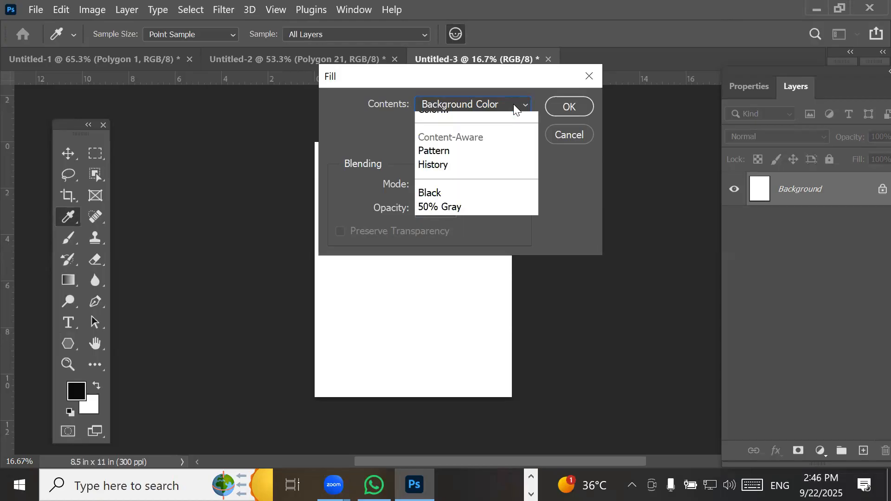
click(487, 147)
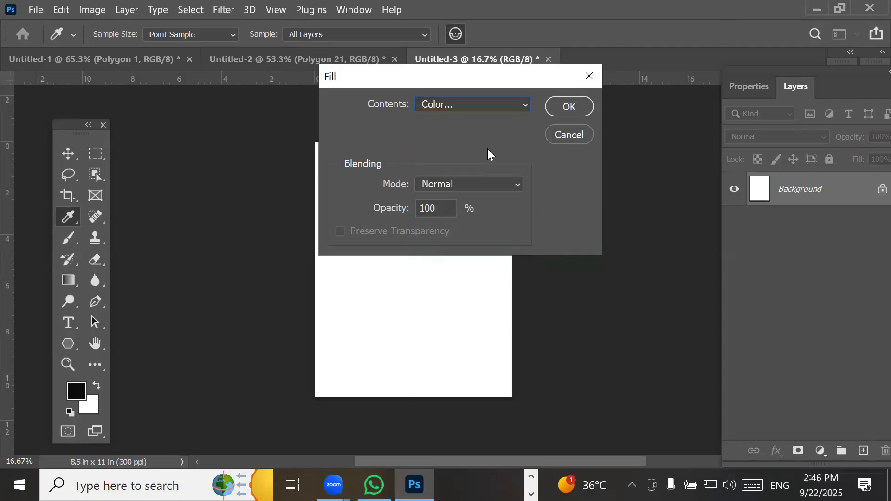
click(644, 253)
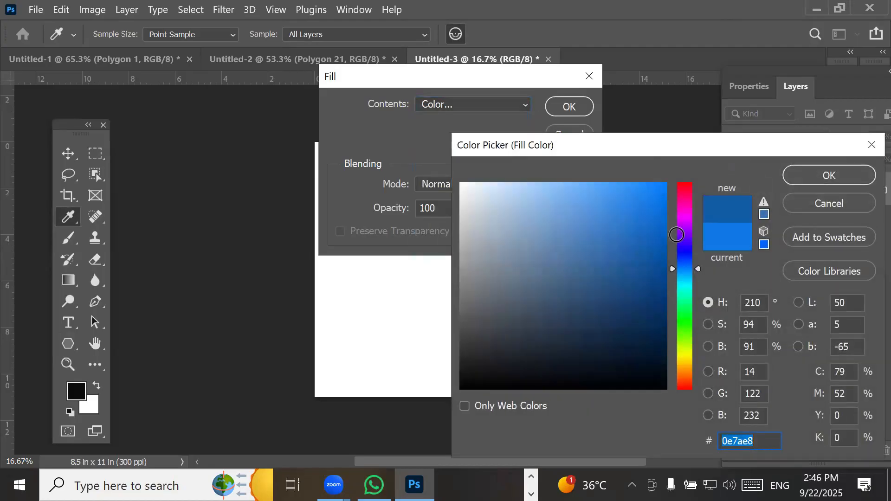
click(854, 177)
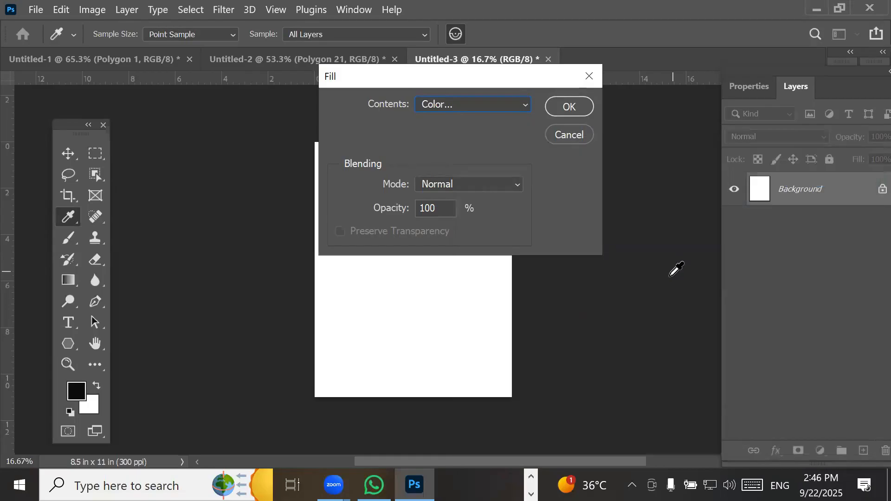
click(571, 105)
key(u)
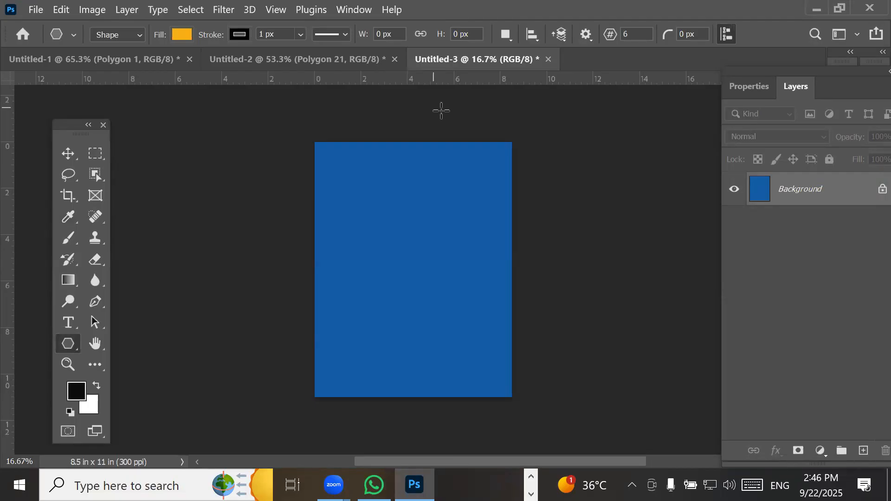
scroll(441, 110, up, 1)
scroll(443, 163, up, 5)
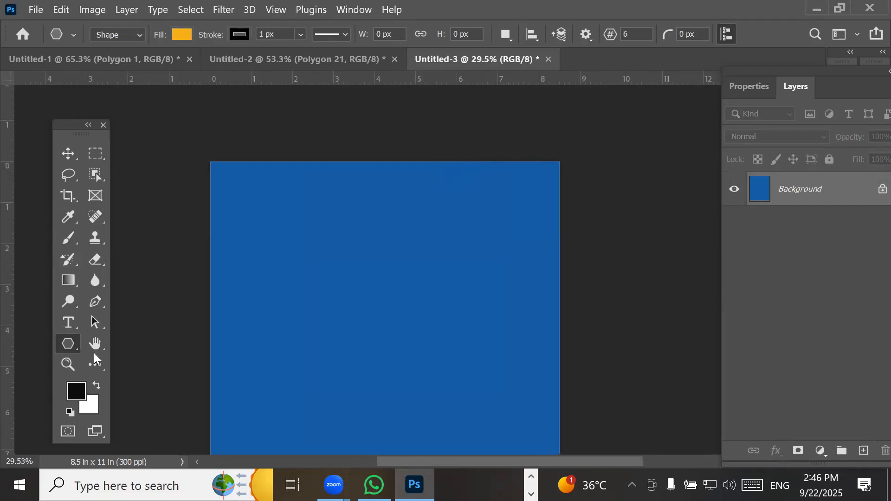
- Create a 100 × 100 px polygon star near the page's upper-left corner with 40 sides and a 5% star ratio, from center
right_click(73, 346)
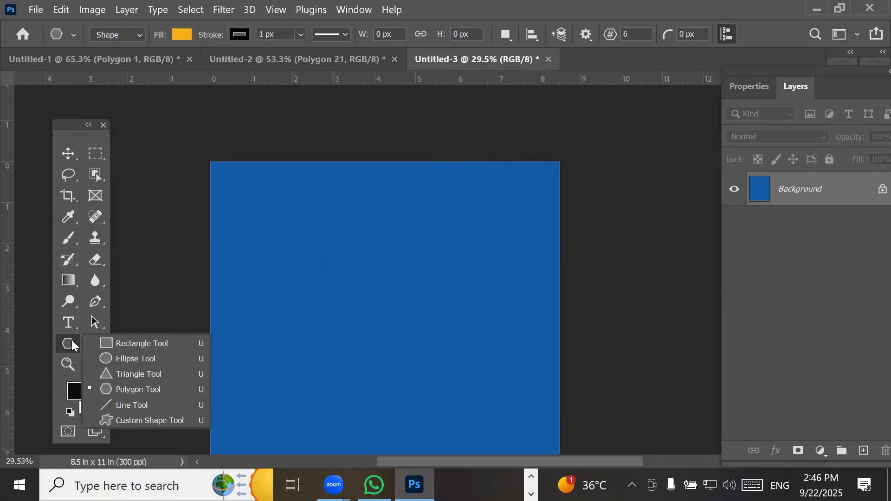
click(72, 342)
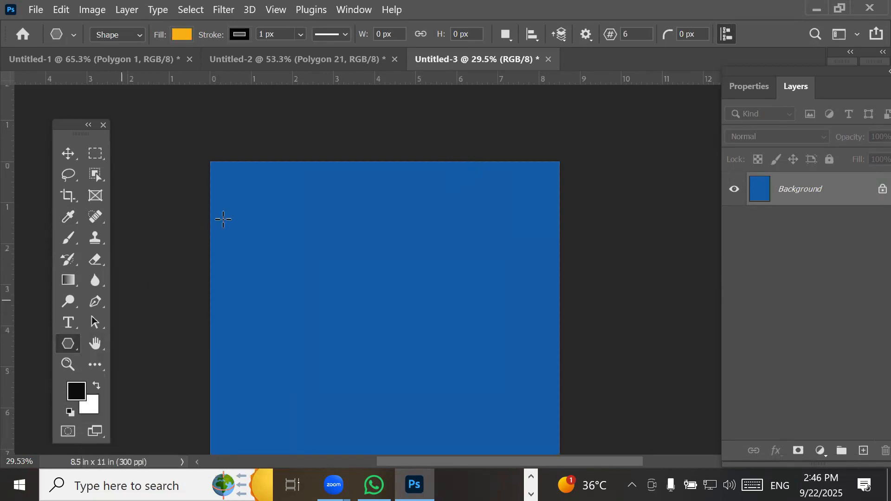
click(255, 196)
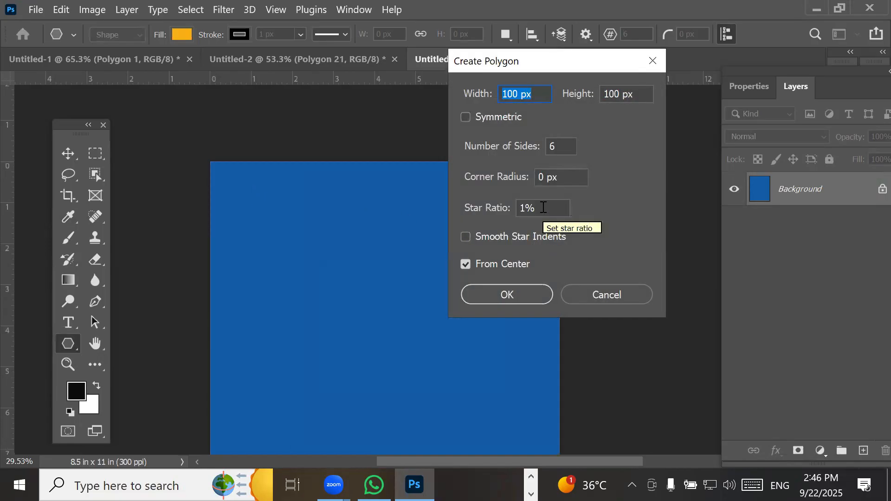
click(496, 208)
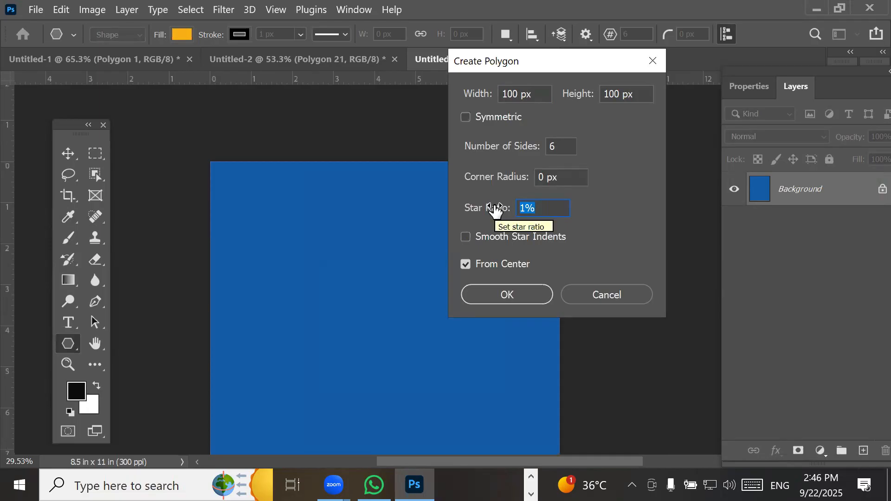
text(5)
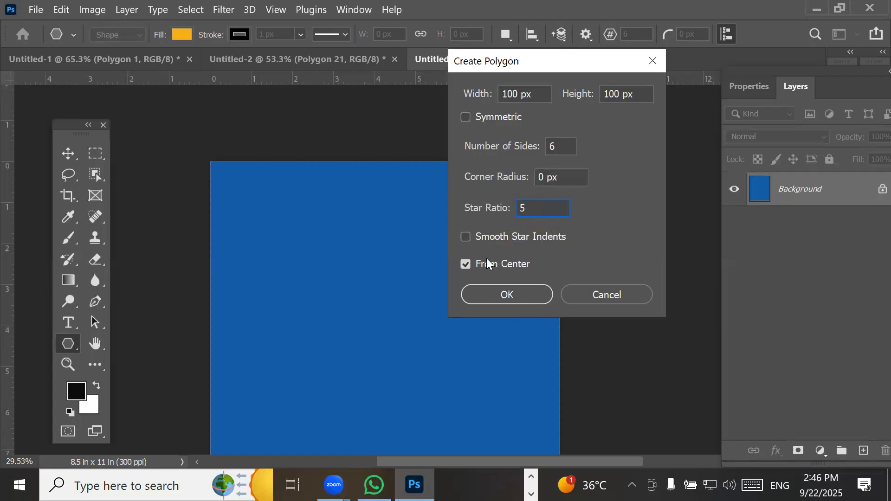
click(560, 147)
drag(633, 128, 487, 153)
click(563, 149)
scroll(564, 150, up, 17)
scroll(571, 147, up, 18)
click(493, 294)
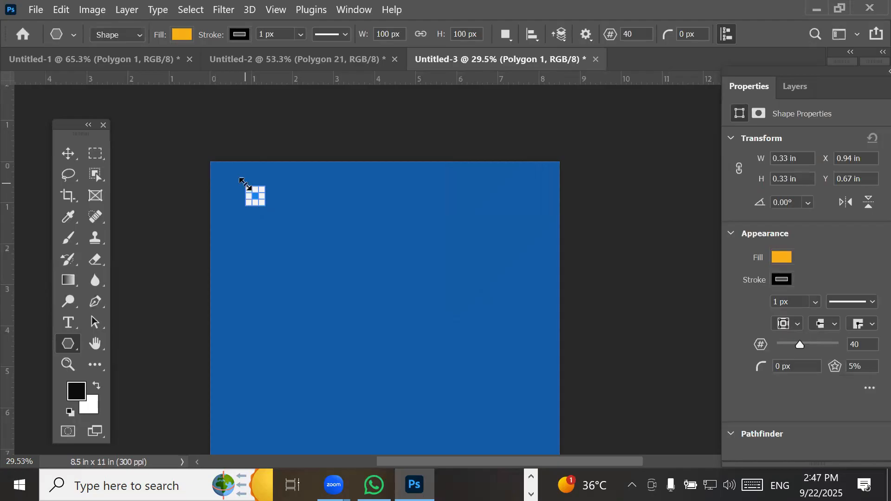
- Select the Polygon 1 starburst layer and set its fill colour to white
scroll(244, 181, up, 2)
scroll(244, 183, up, 6)
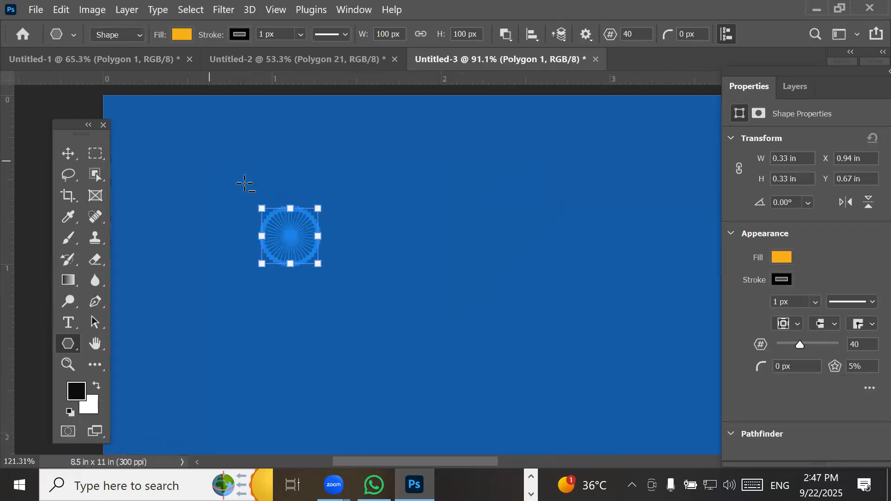
click(74, 153)
click(269, 163)
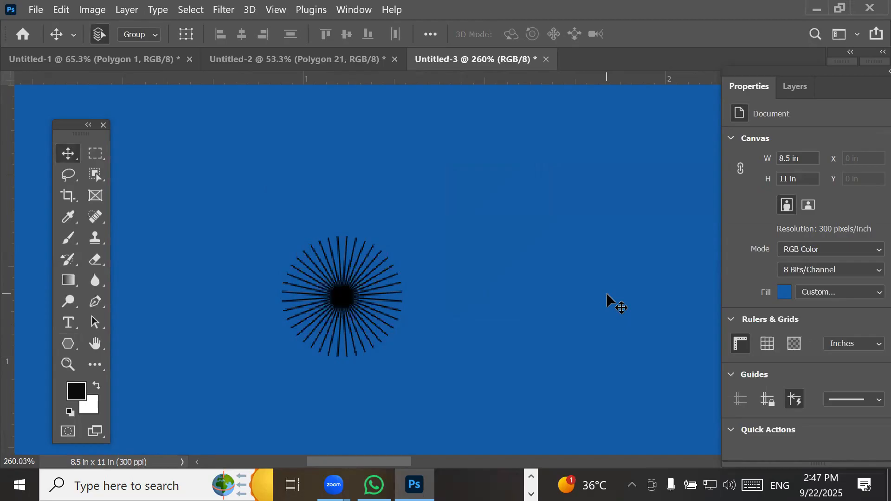
click(807, 89)
click(796, 197)
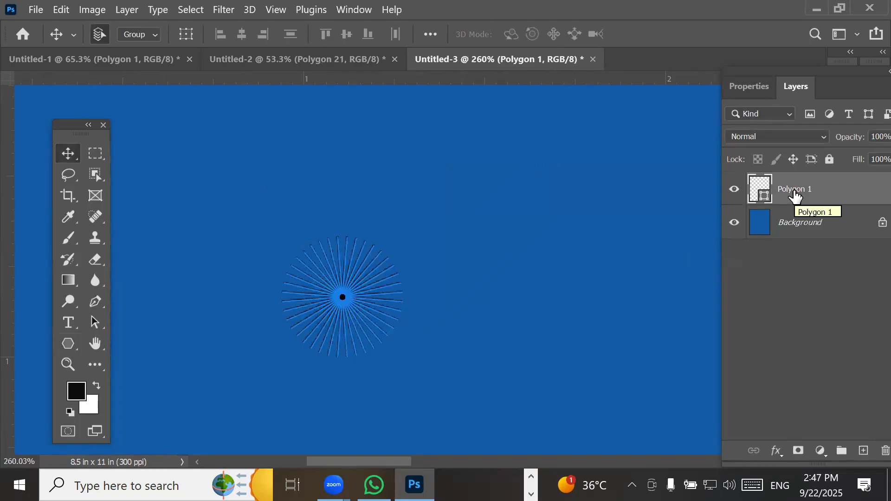
click(749, 87)
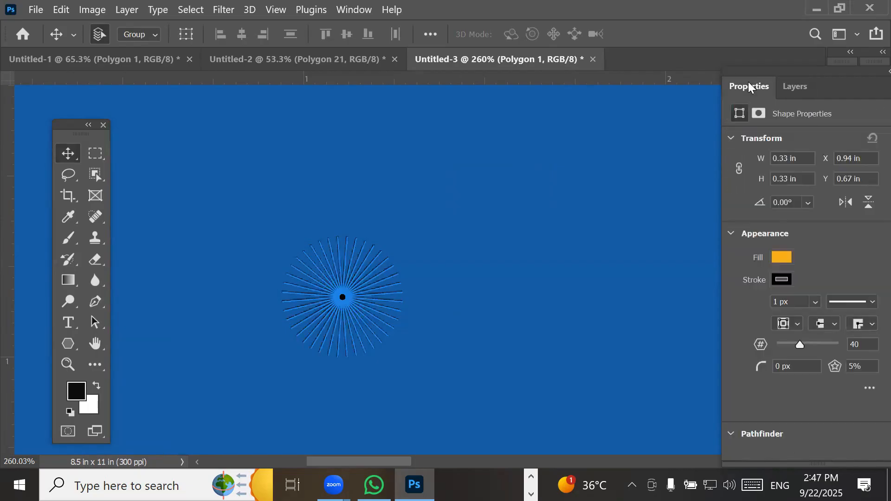
click(783, 258)
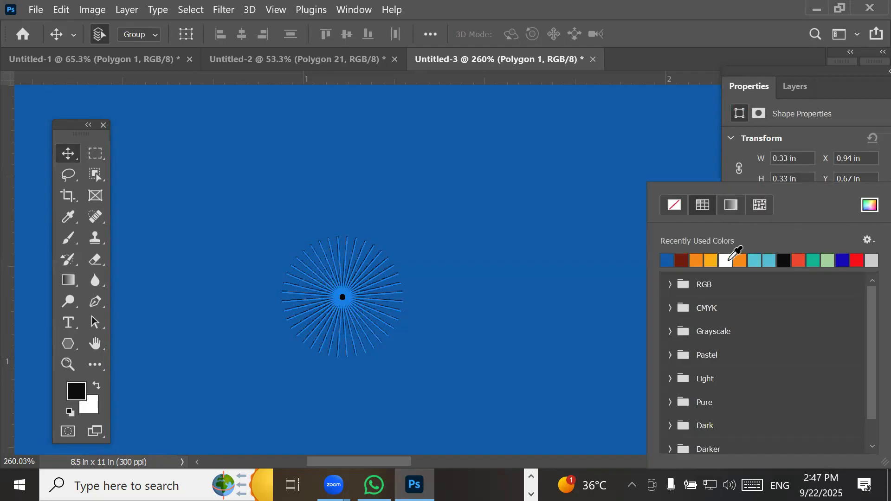
click(726, 259)
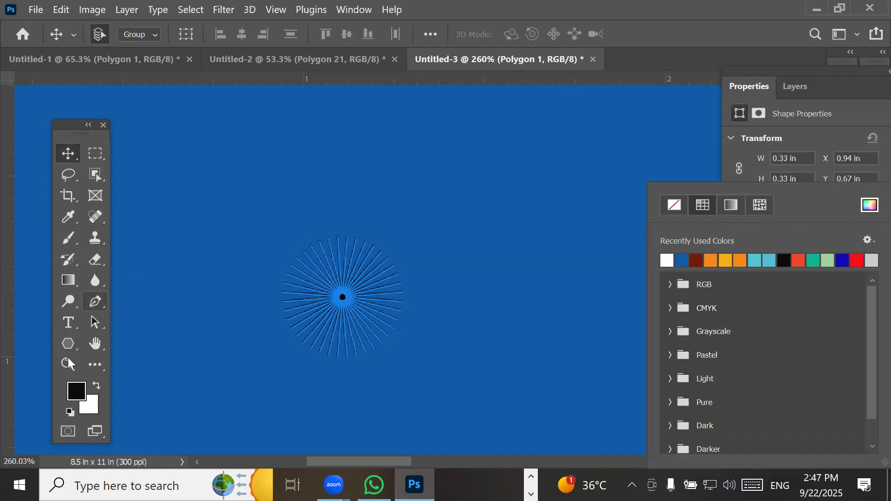
- Change the 40-point starburst's fill colour to red and deselect the shape
click(68, 345)
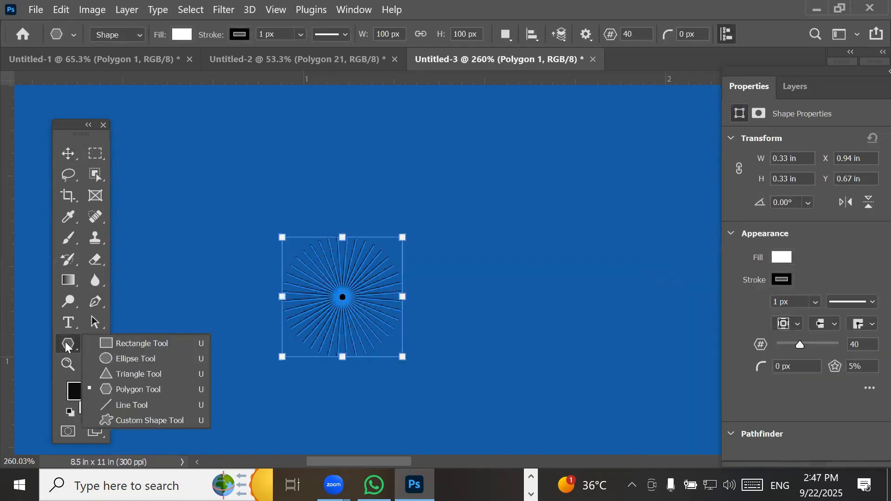
click(177, 37)
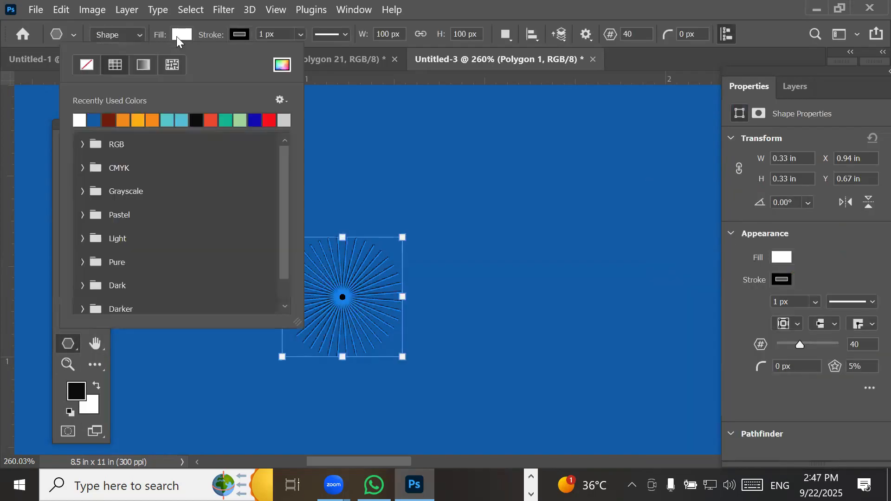
click(211, 118)
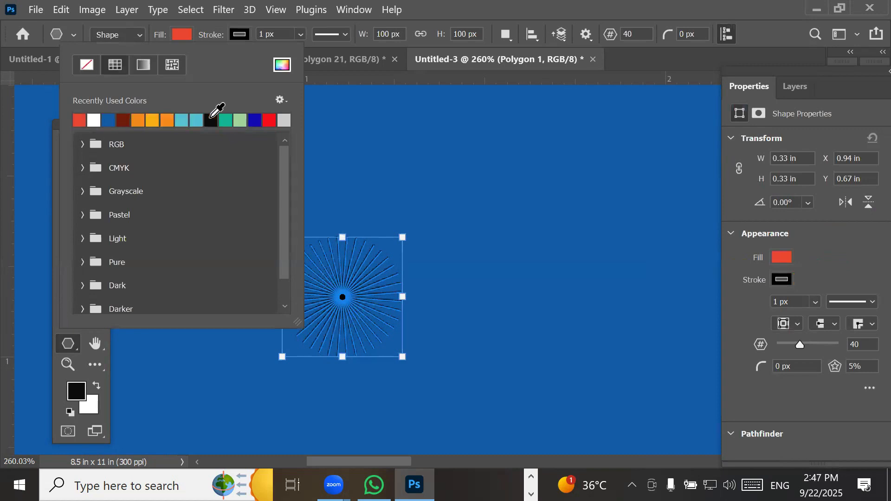
click(68, 341)
click(65, 153)
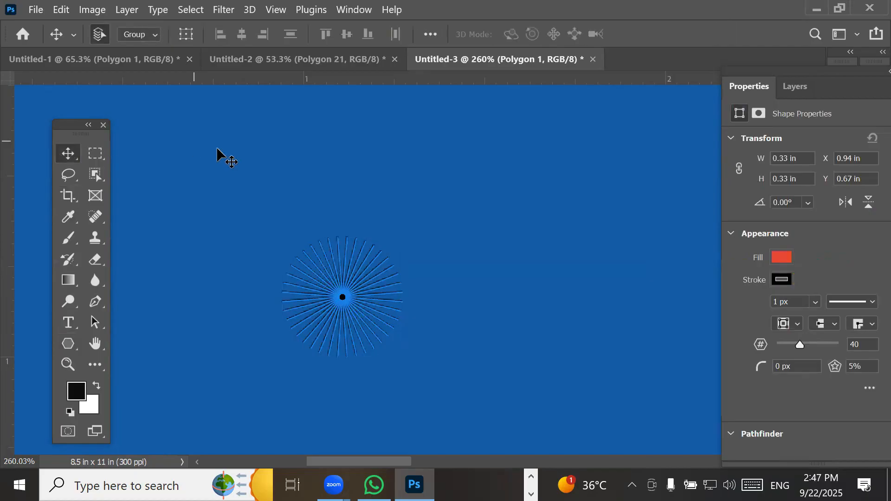
click(361, 239)
- Examine the thin rays of the 40-point starburst up close at pixel level
scroll(429, 297, up, 2)
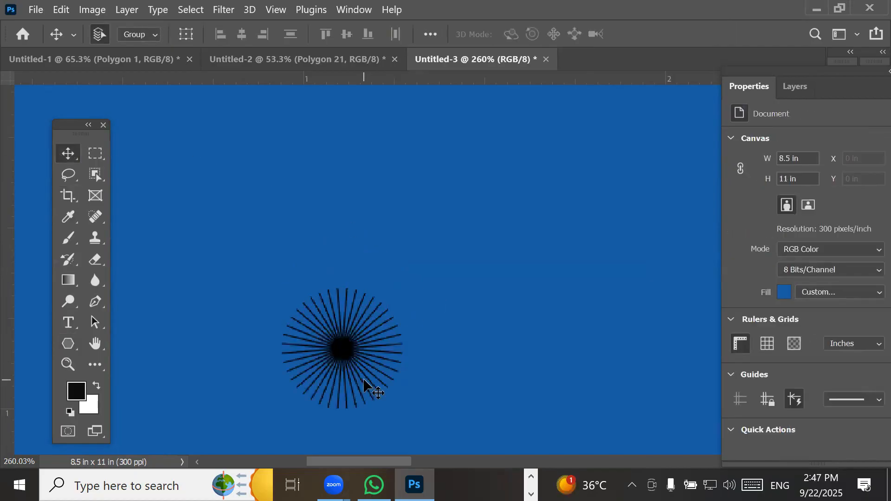
scroll(367, 387, up, 2)
scroll(365, 386, up, 4)
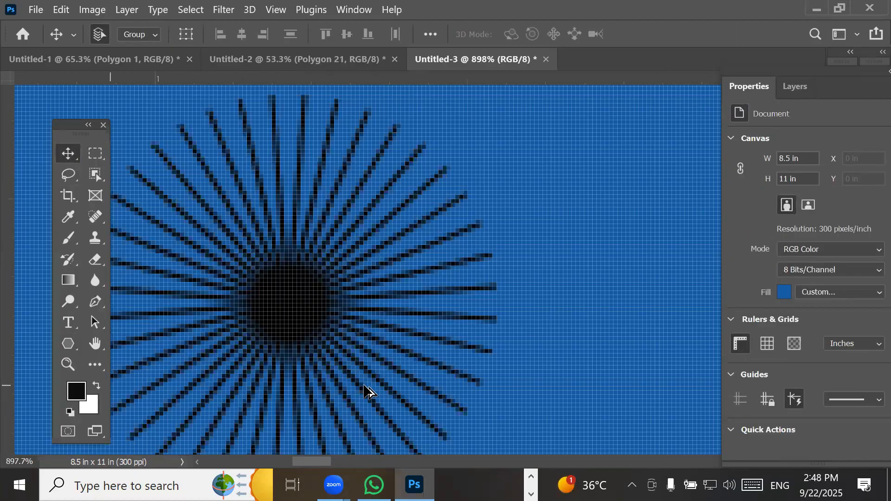
scroll(391, 390, up, 3)
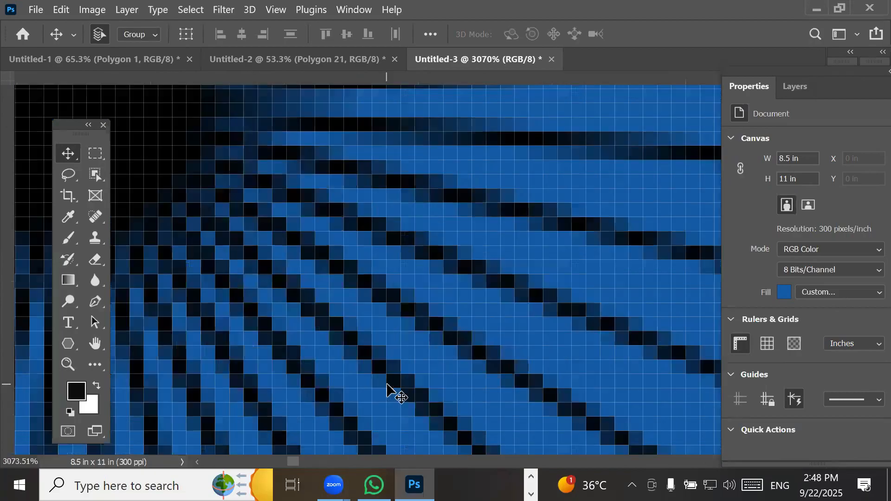
scroll(391, 389, down, 3)
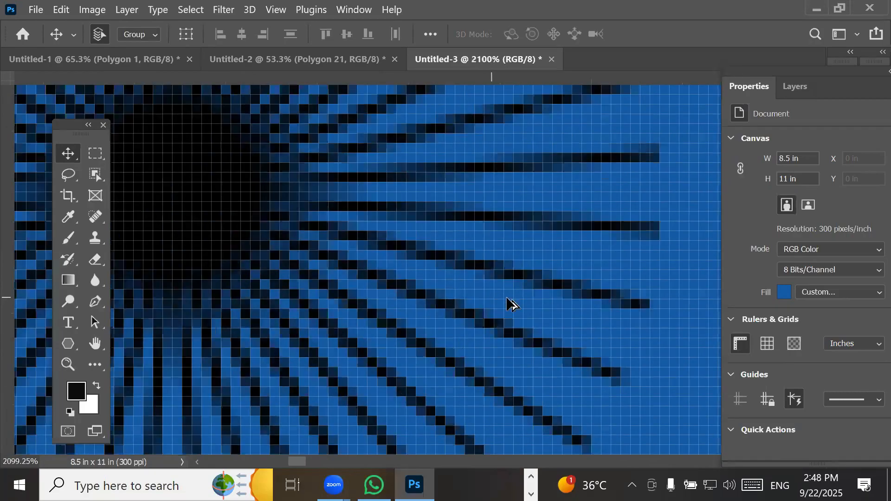
scroll(534, 306, up, 3)
scroll(534, 307, up, 2)
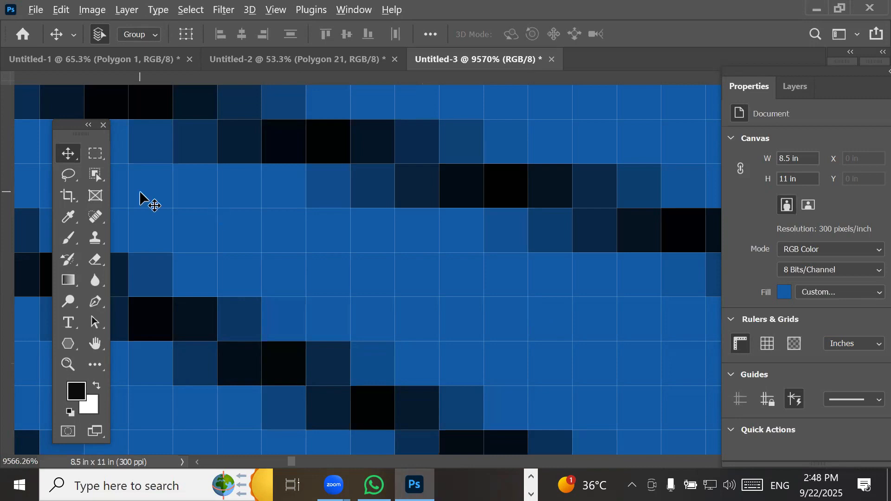
scroll(233, 197, down, 5)
scroll(233, 197, down, 8)
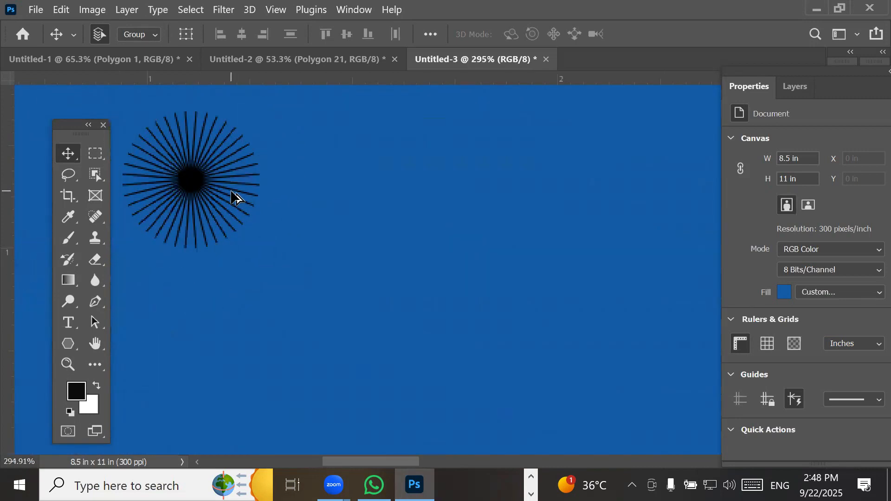
- Create a second starburst beside the first with the Polygon tool: 100 x 100 px, 20 sides, 5% star ratio, from center
click(70, 344)
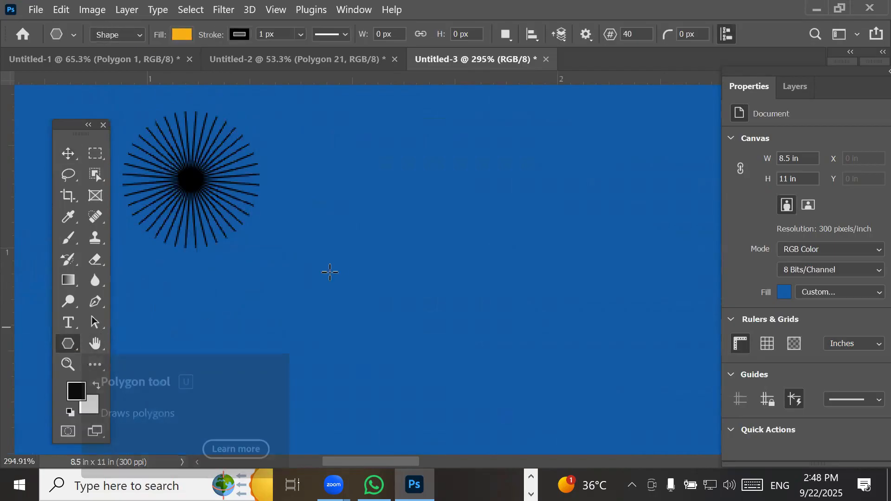
click(418, 213)
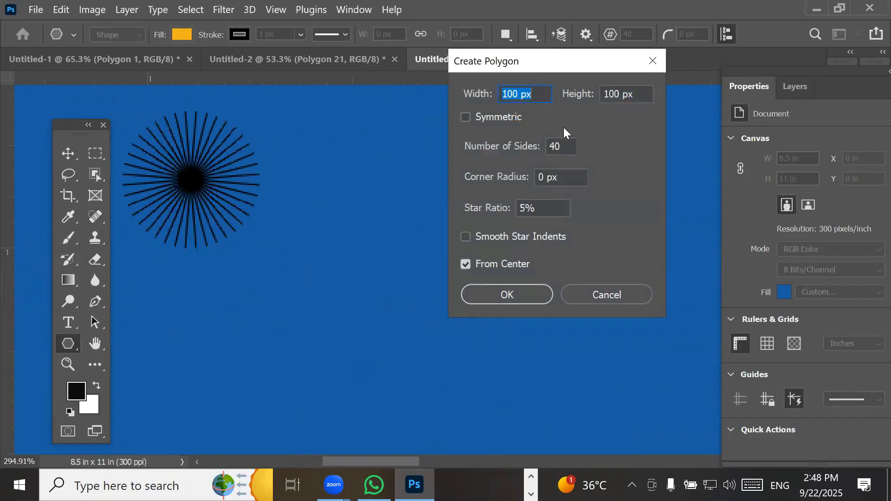
click(570, 147)
scroll(570, 146, down, 6)
scroll(569, 147, down, 6)
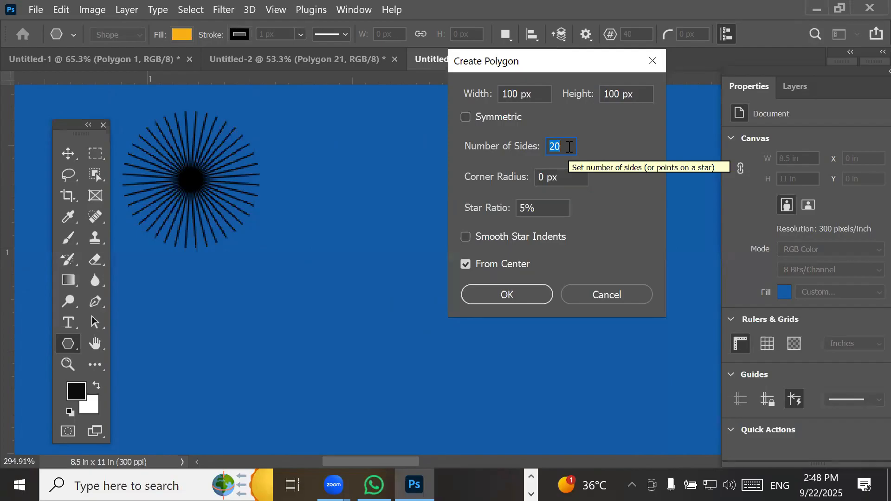
click(529, 208)
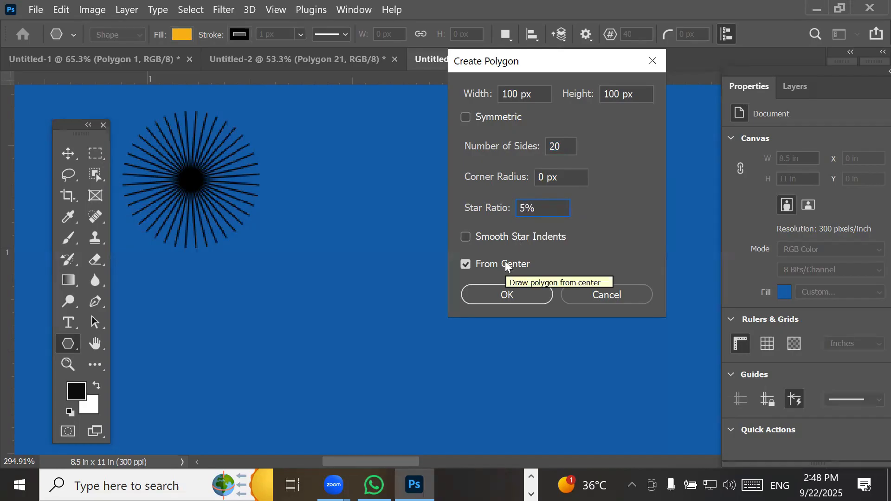
click(504, 296)
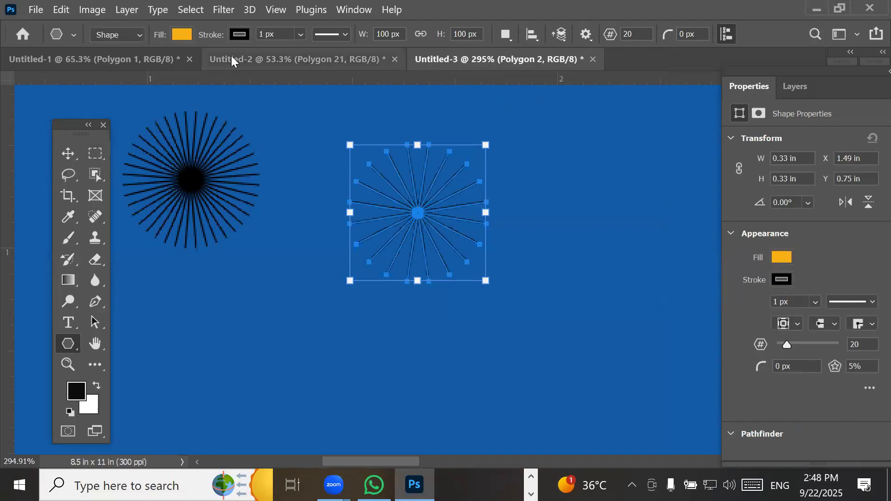
- Set both the stroke and the fill of the 20-point starburst to white and deselect it
click(240, 35)
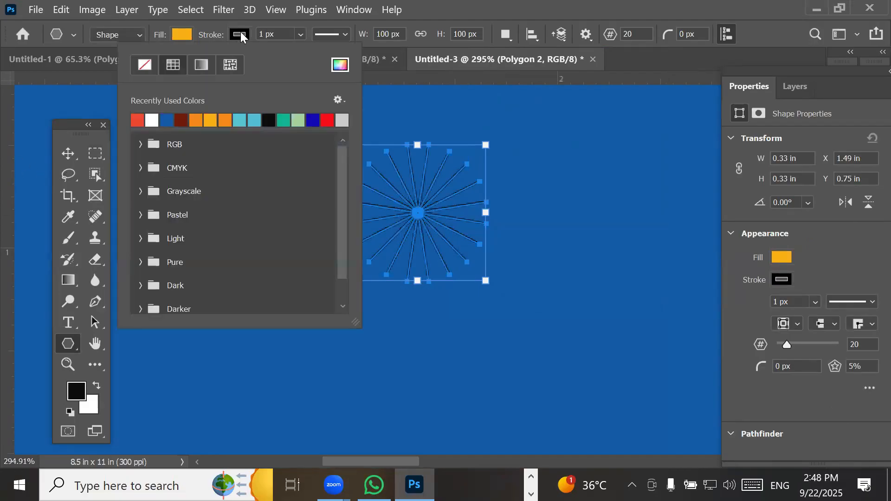
click(151, 120)
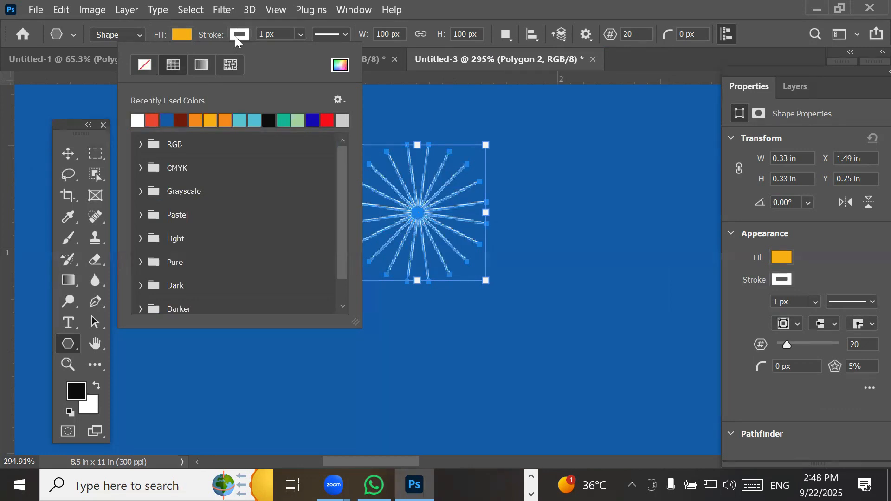
click(235, 36)
click(185, 36)
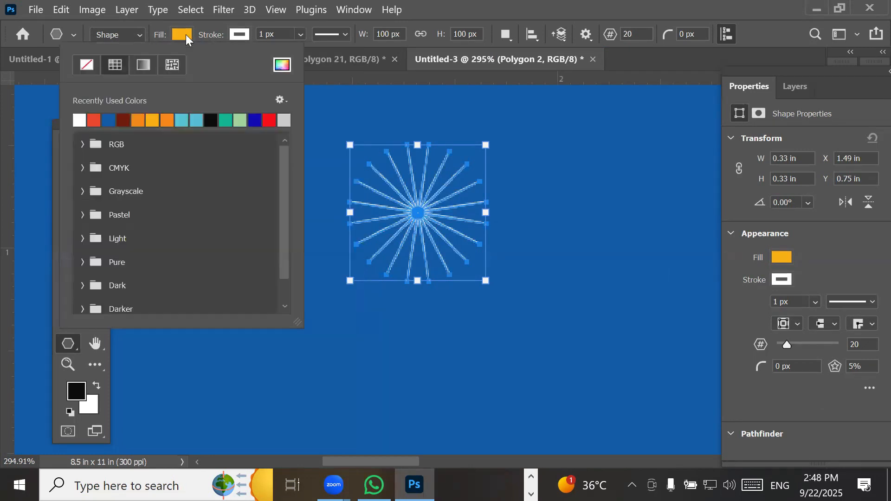
click(79, 121)
click(69, 344)
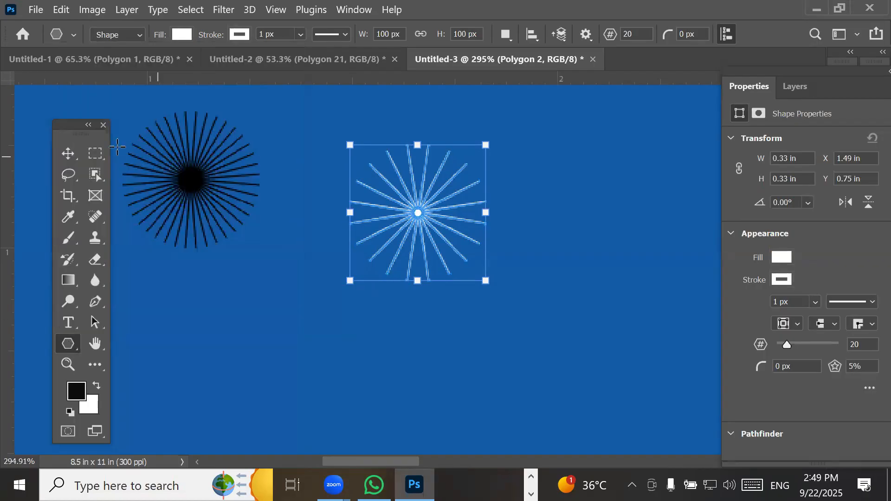
click(68, 154)
scroll(208, 331, down, 2)
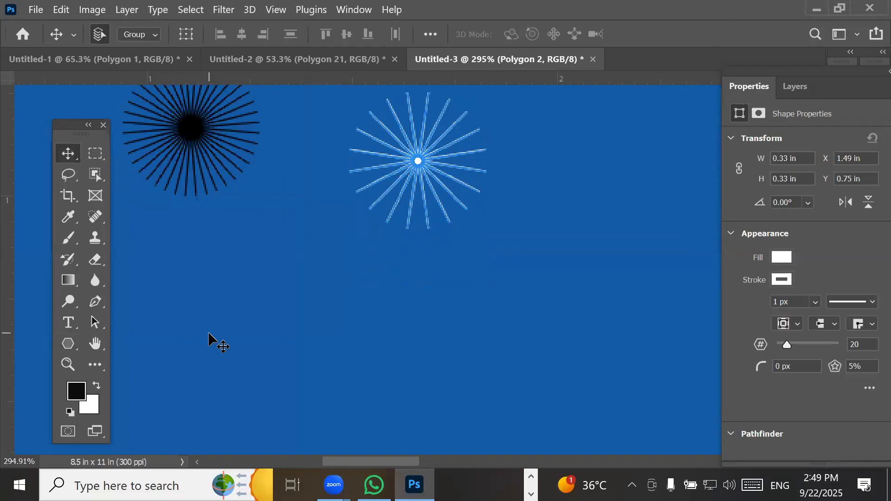
alt+scroll(208, 331, down, 5)
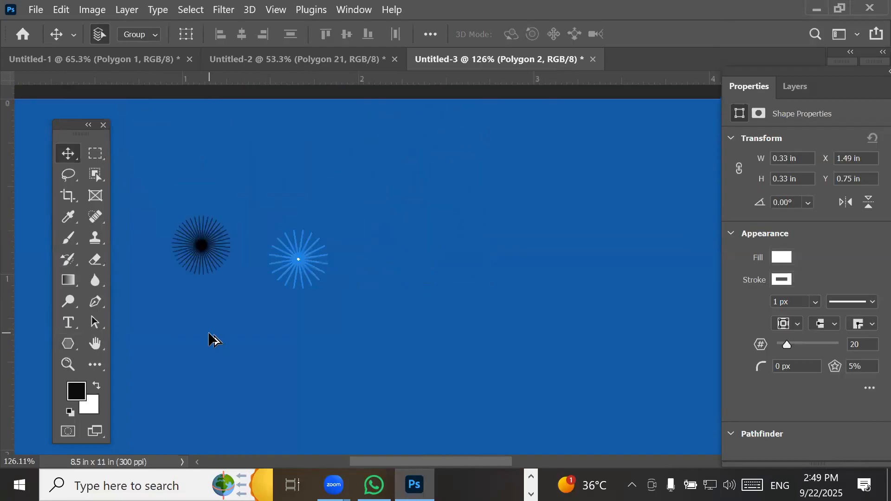
alt+scroll(209, 334, down, 2)
click(164, 404)
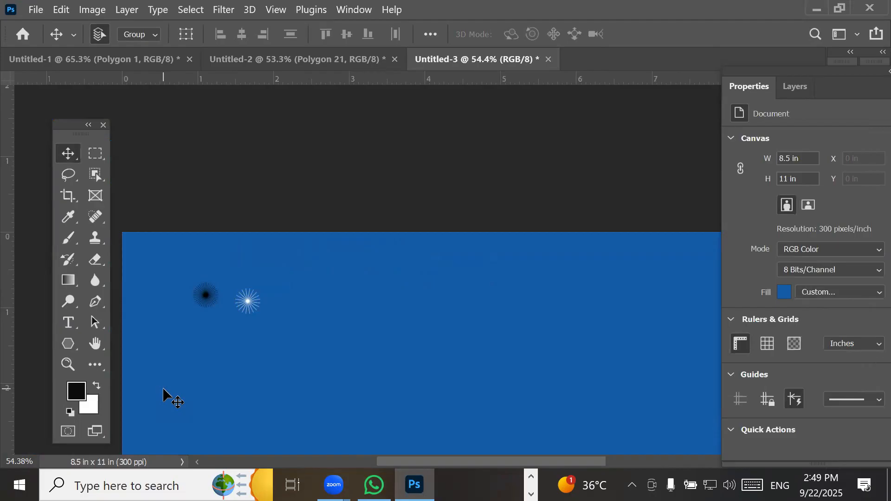
- Place three more 100 x 100 px starbursts with 20 sides and 5% star ratio across the upper part of the blue canvas
click(68, 344)
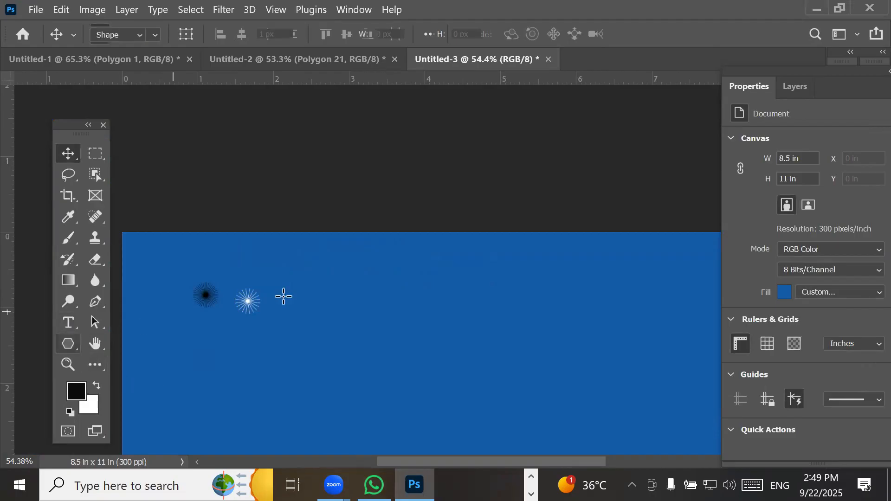
click(371, 268)
click(513, 294)
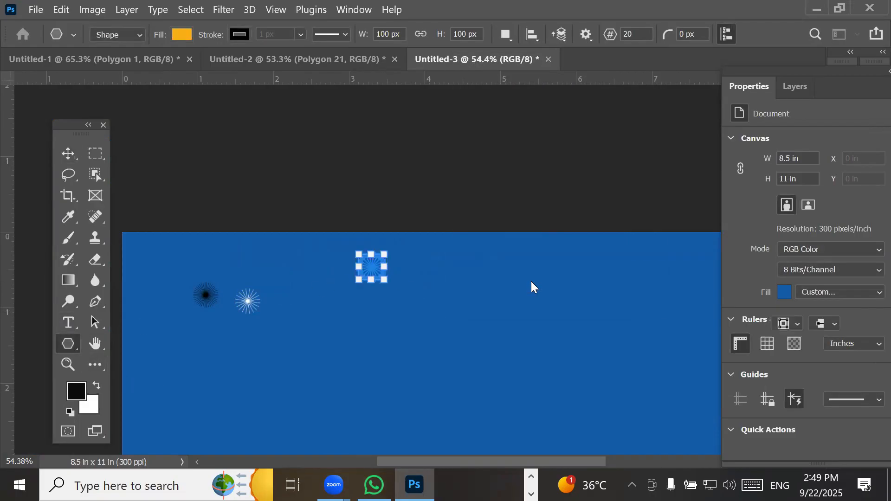
click(470, 324)
click(478, 297)
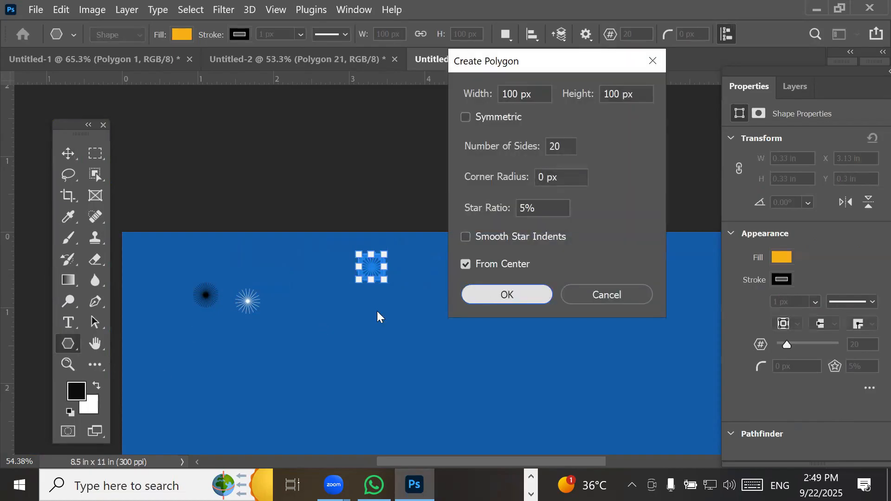
click(334, 363)
click(516, 296)
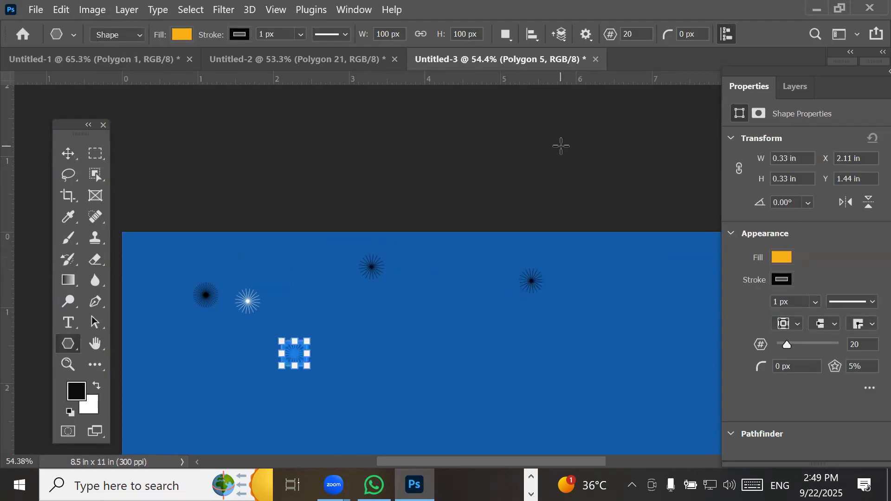
- Select all five polygon layers, Polygon 1 through Polygon 5, and set their fill to white
click(801, 91)
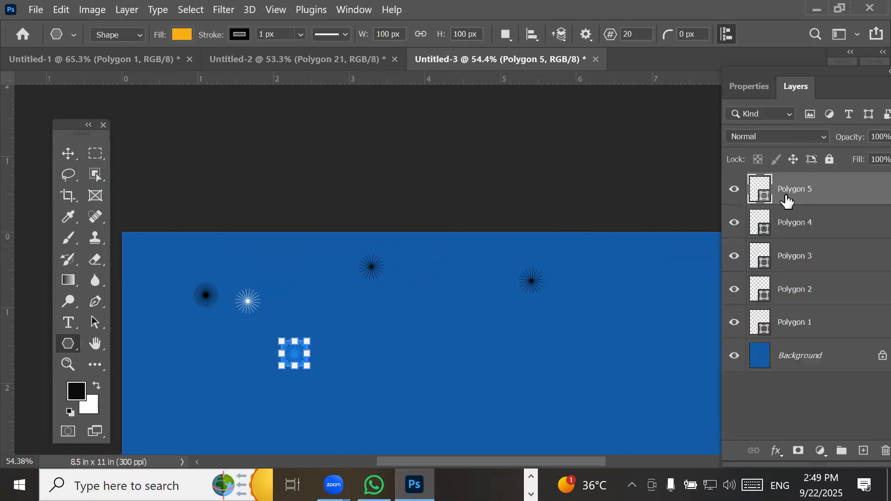
shift+click(783, 328)
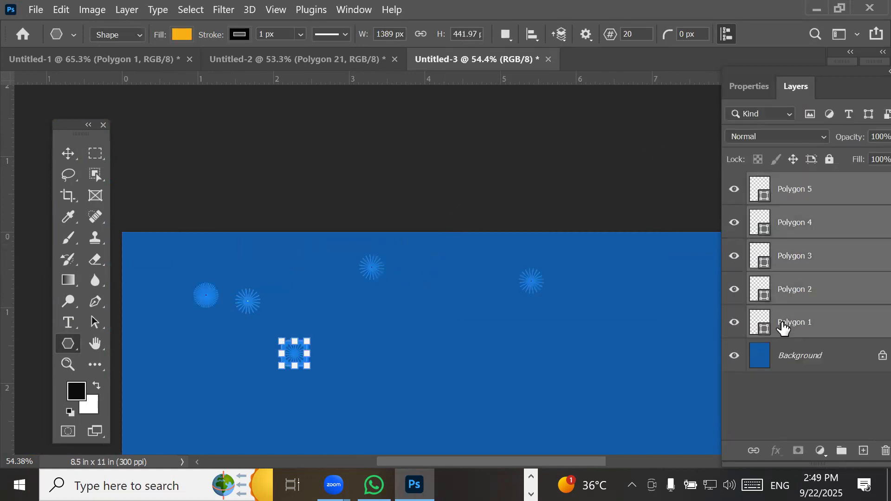
click(179, 31)
click(80, 120)
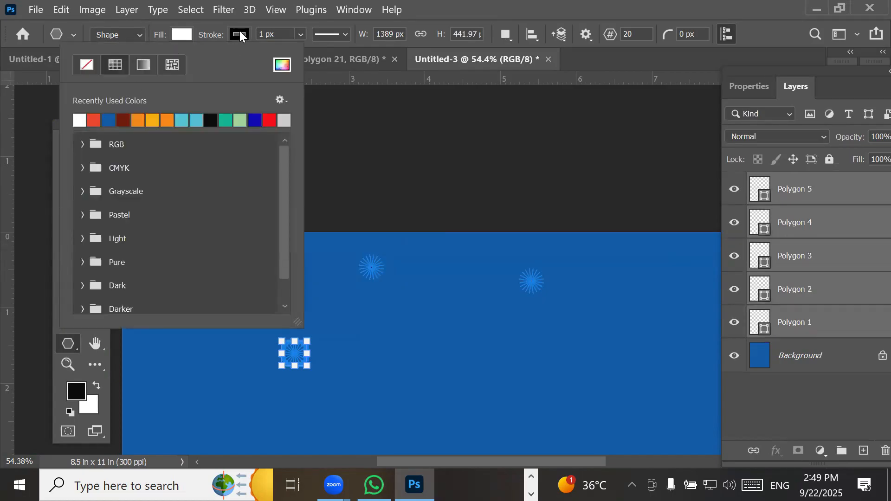
- Set the stroke of the five selected starbursts to white and deselect them
click(240, 30)
click(138, 120)
click(68, 153)
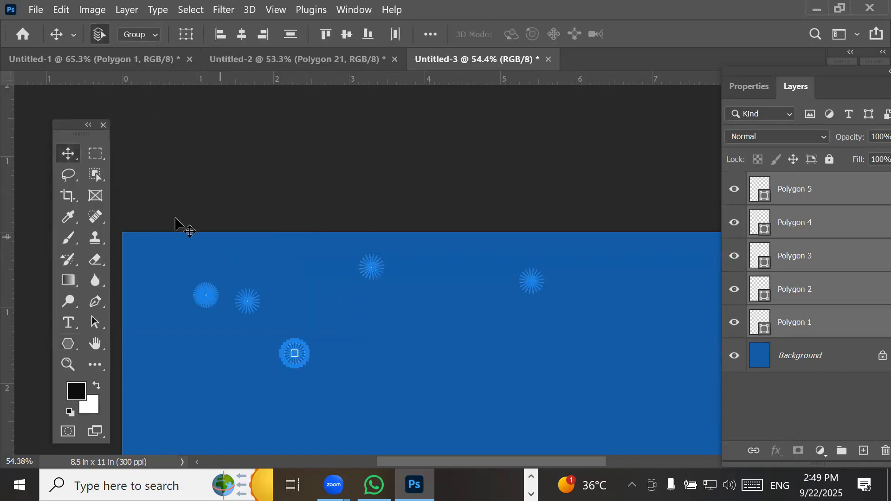
click(422, 348)
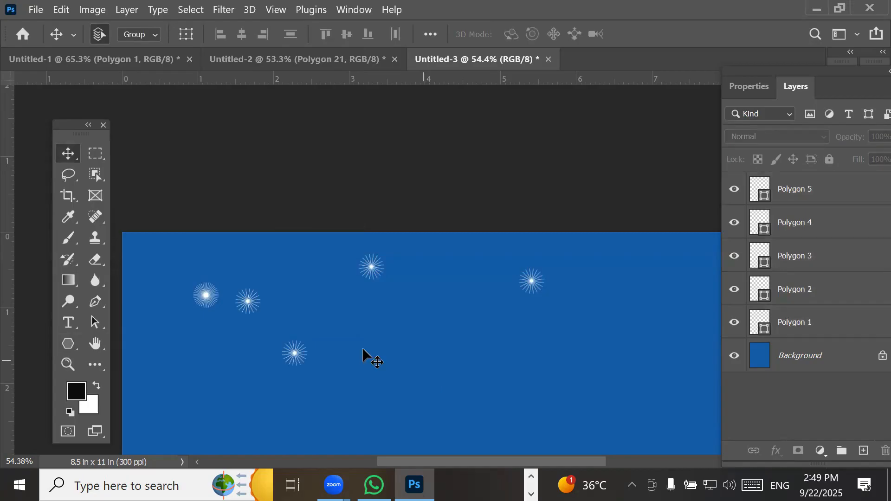
- Place three more 100 x 100 px starbursts with 20 sides and 5% star ratio across the middle and right of the canvas's upper part
scroll(438, 352, down, 2)
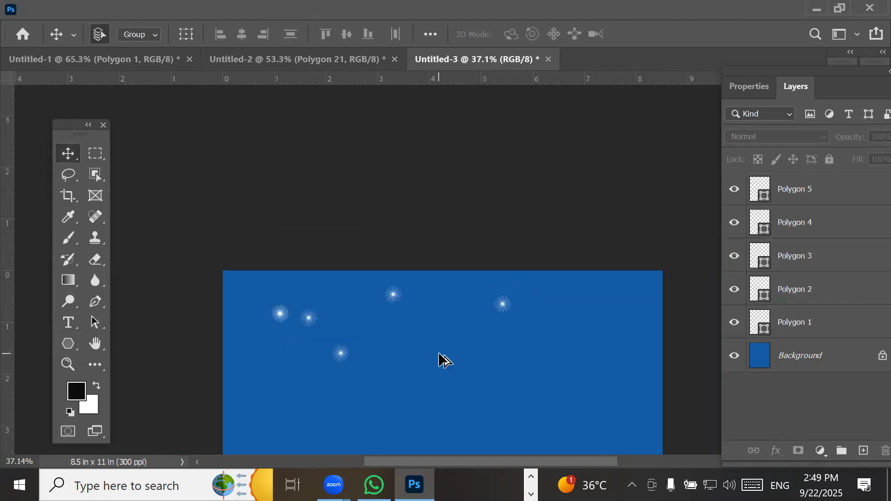
click(69, 344)
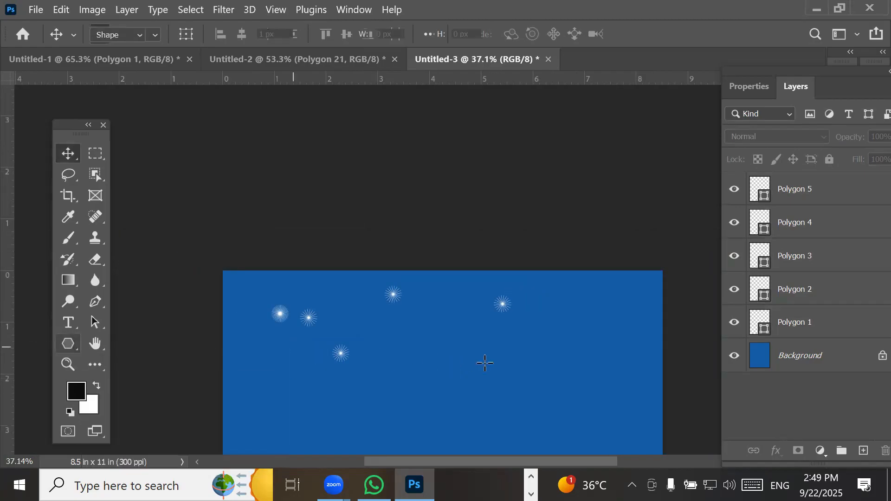
click(534, 329)
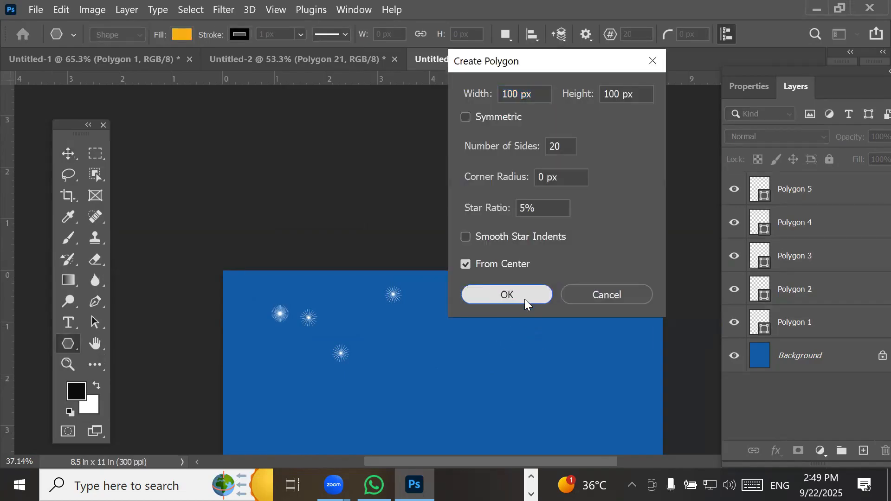
click(524, 300)
click(438, 340)
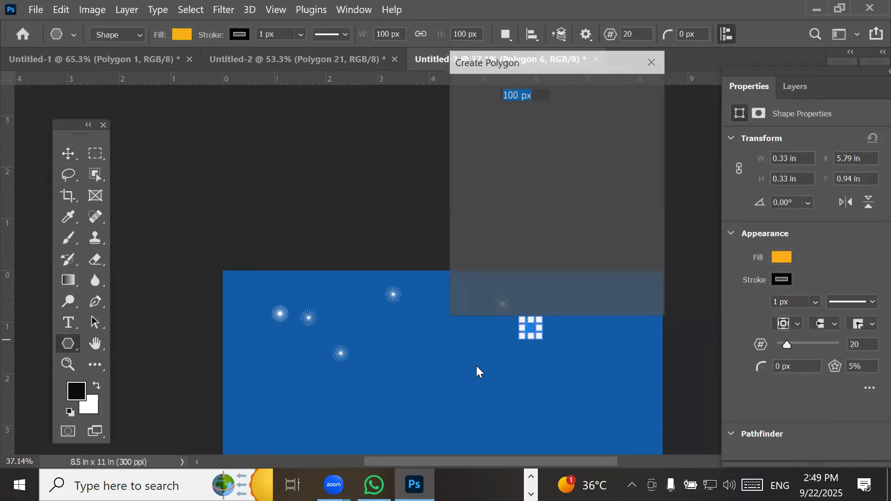
click(497, 299)
click(600, 355)
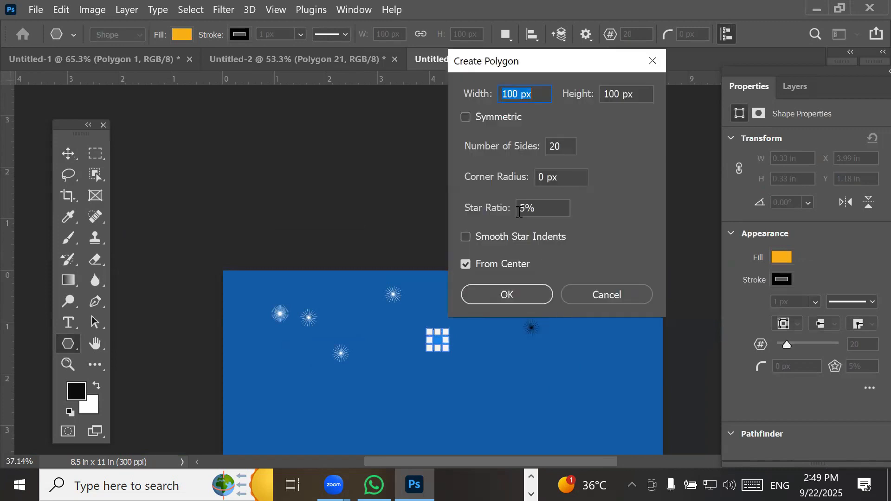
key(Return)
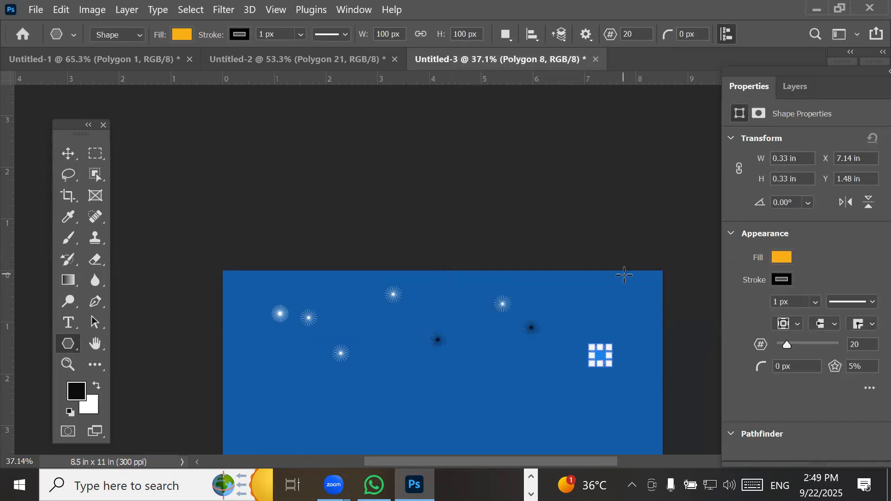
- Add five 100 x 100 px starbursts: one in each top corner, one near the left edge and two around the middle
click(370, 378)
click(492, 295)
click(375, 374)
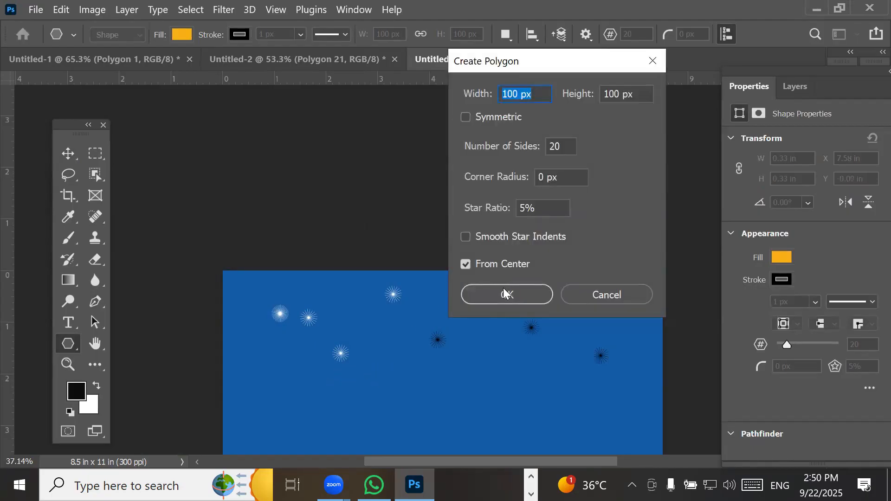
key(Return)
click(260, 358)
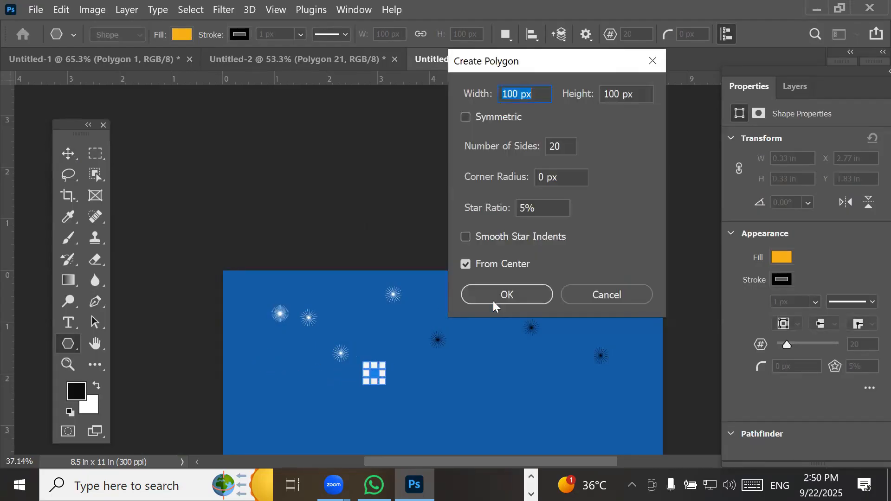
click(510, 298)
click(404, 289)
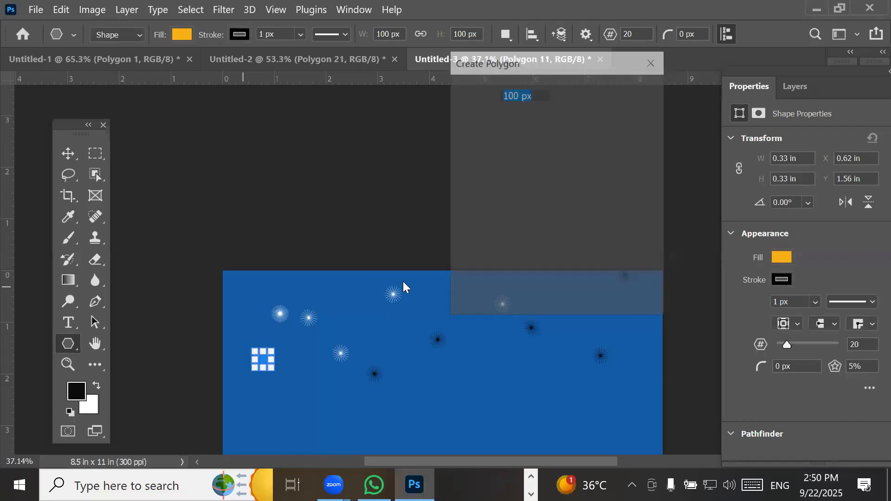
click(513, 295)
click(526, 323)
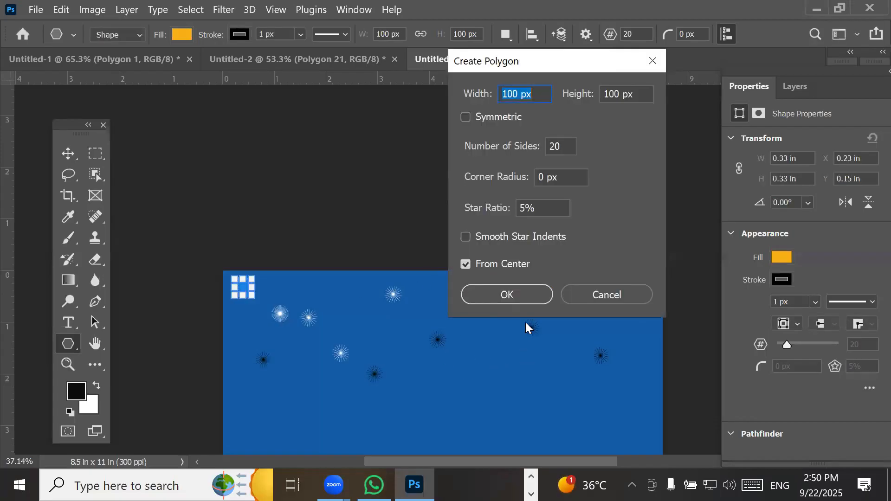
click(520, 295)
- Add five 100 x 100 px, 20-sided starbursts in a loose row below the existing ones, from the right side to the left
click(597, 381)
click(489, 294)
click(549, 395)
click(493, 293)
click(438, 403)
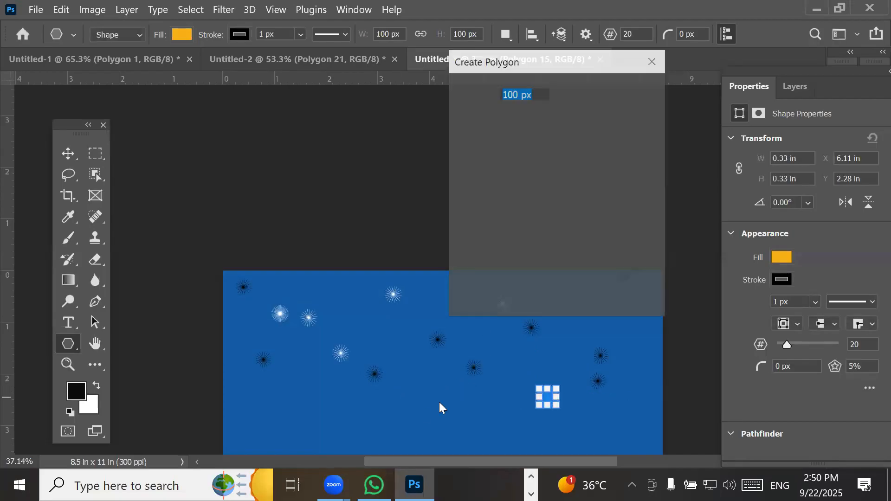
click(504, 295)
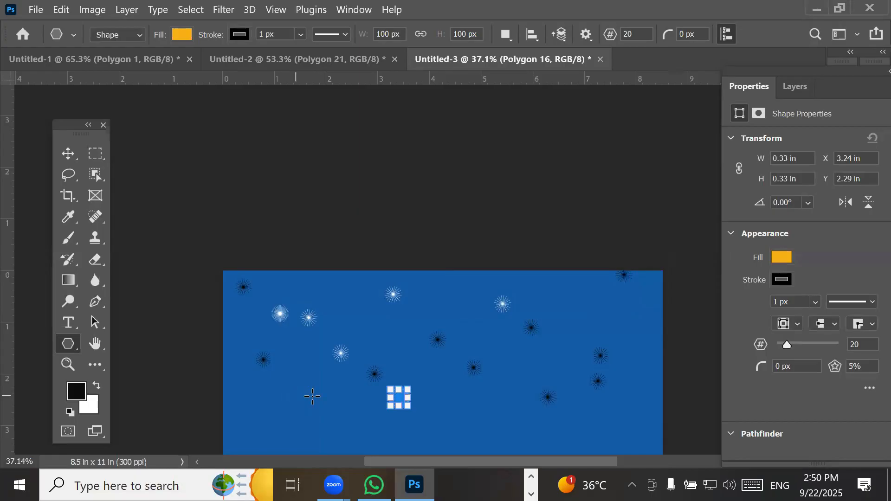
click(309, 396)
click(499, 296)
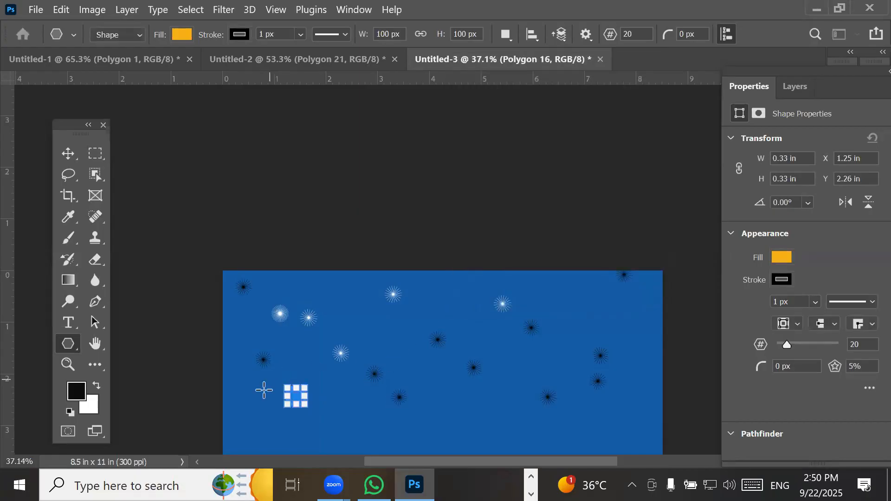
click(301, 389)
click(531, 304)
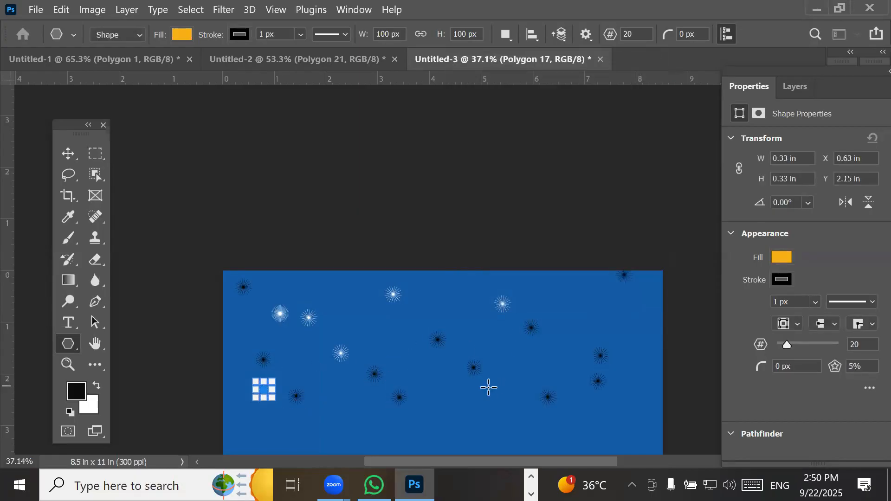
- Fill gaps with six more 100 x 100 px starbursts: three near the top edge, two along the right edge and one below the middle
click(478, 452)
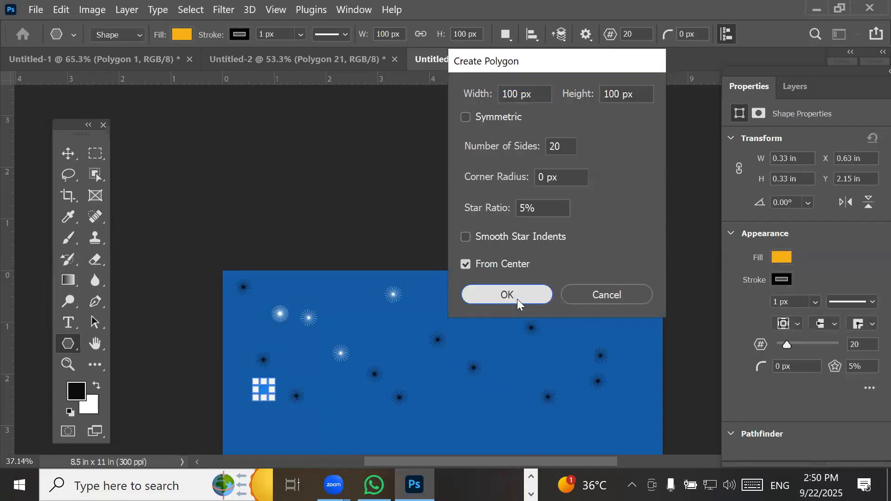
click(517, 299)
click(479, 395)
click(506, 298)
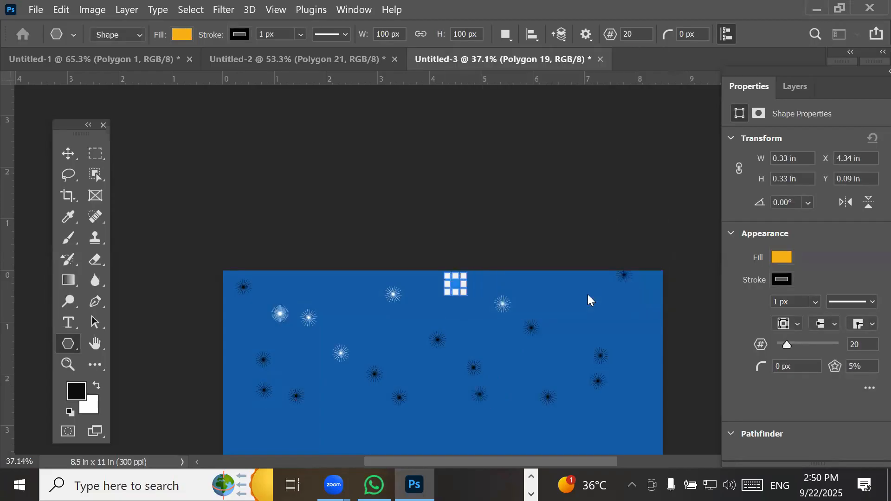
click(456, 285)
click(517, 304)
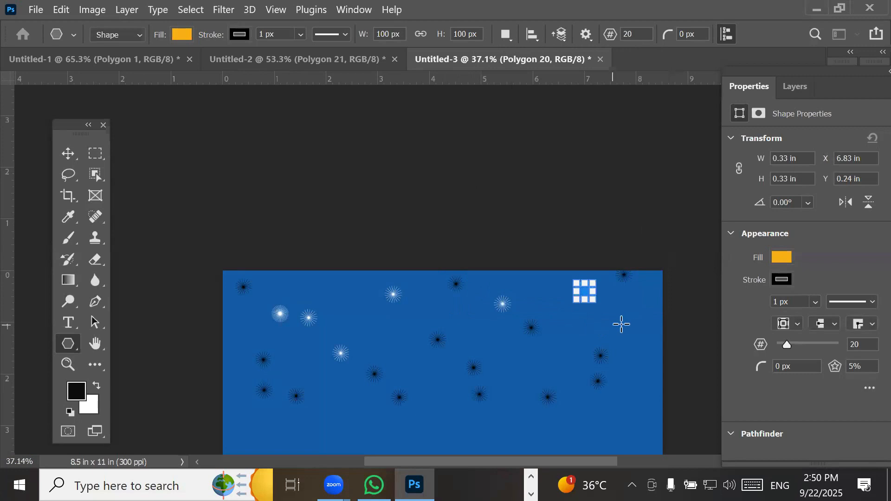
click(625, 351)
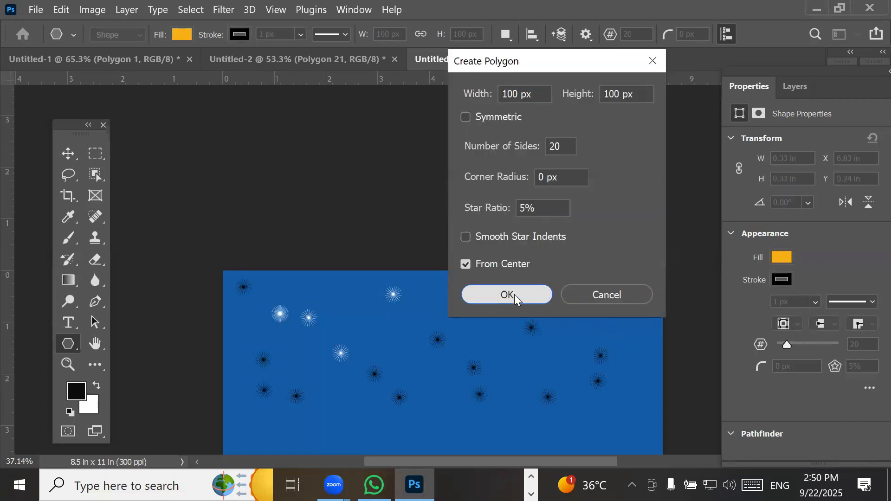
click(514, 294)
click(629, 406)
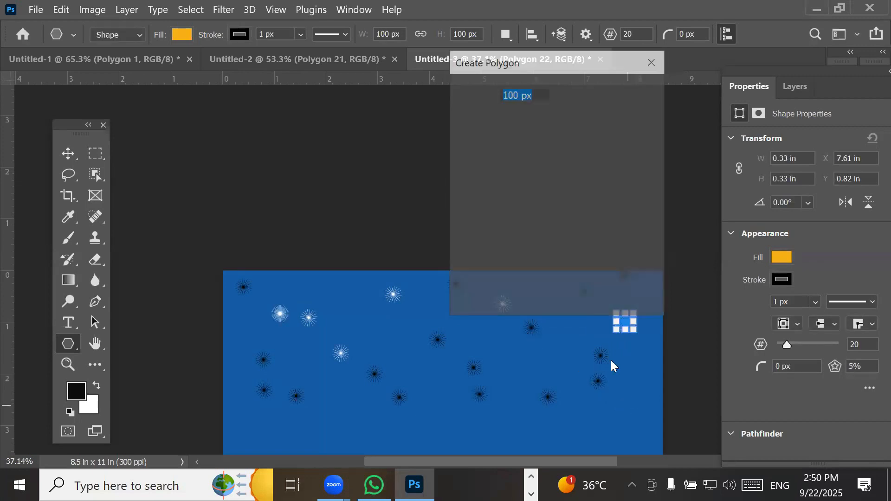
click(512, 295)
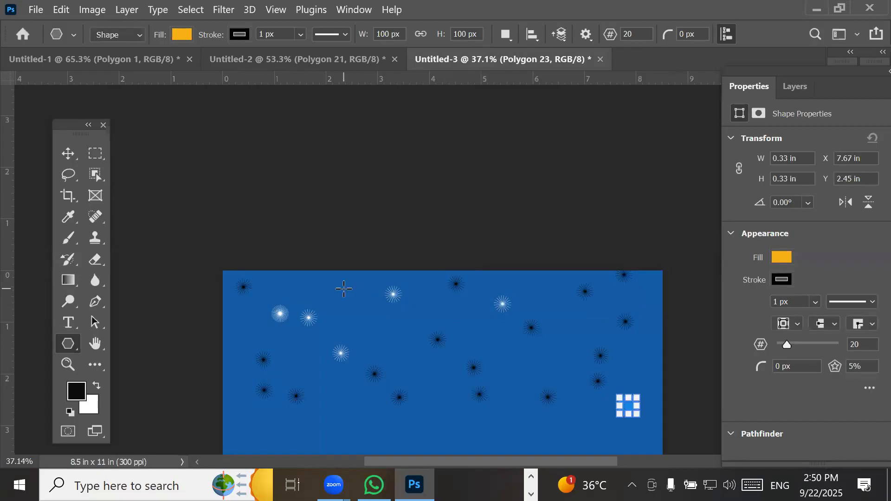
click(344, 289)
click(480, 297)
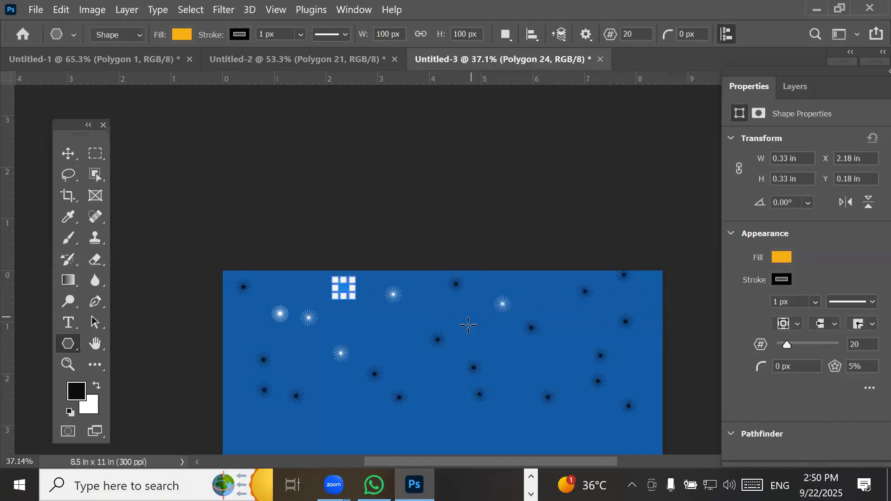
- Place four 100 x 100 px starbursts with 5% star ratio along the lower edge of the scattered group
drag(467, 328, 468, 149)
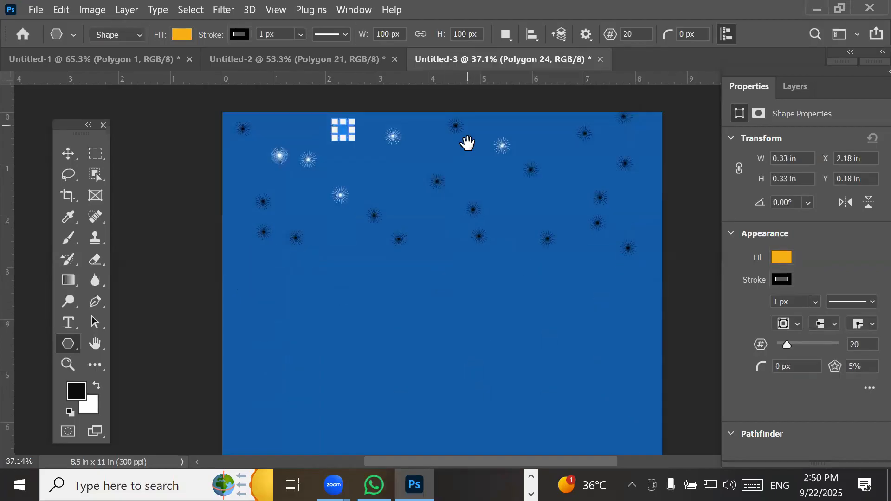
click(437, 205)
click(506, 295)
click(408, 273)
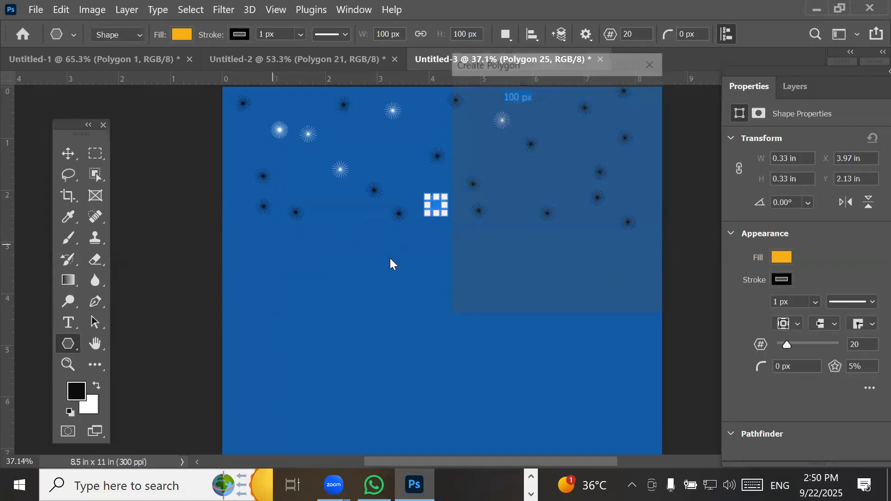
key(Return)
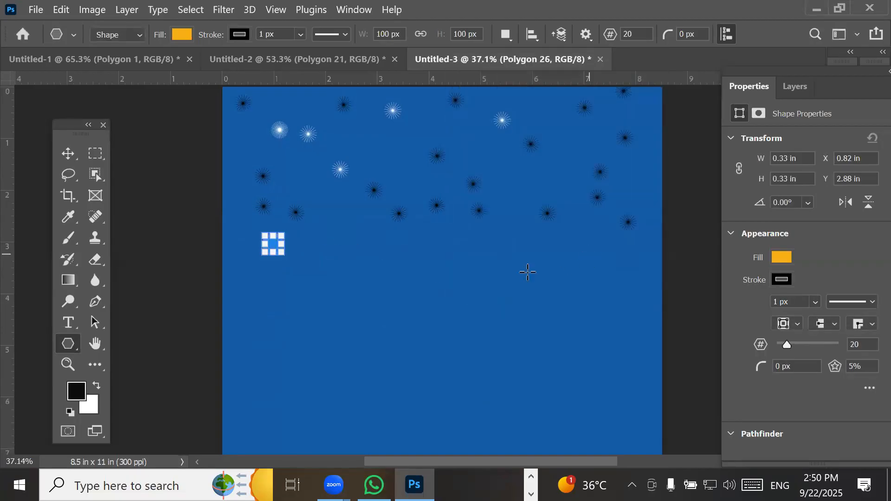
click(523, 269)
key(Return)
click(589, 255)
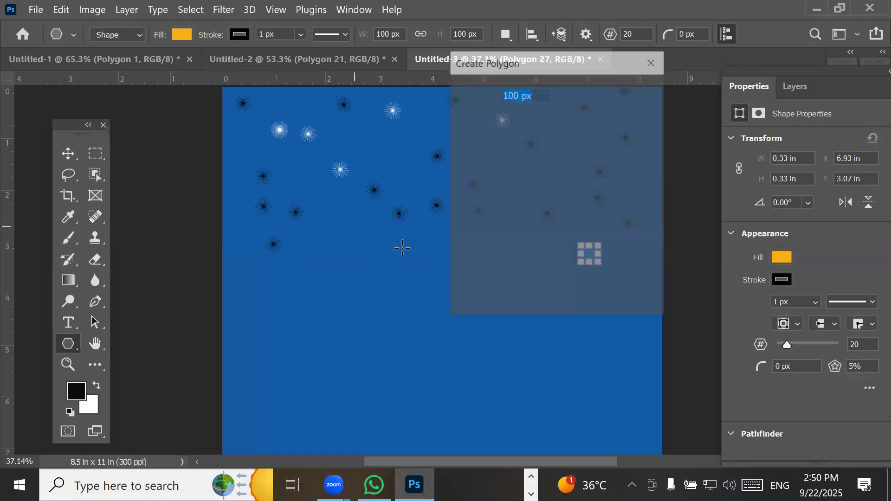
key(Return)
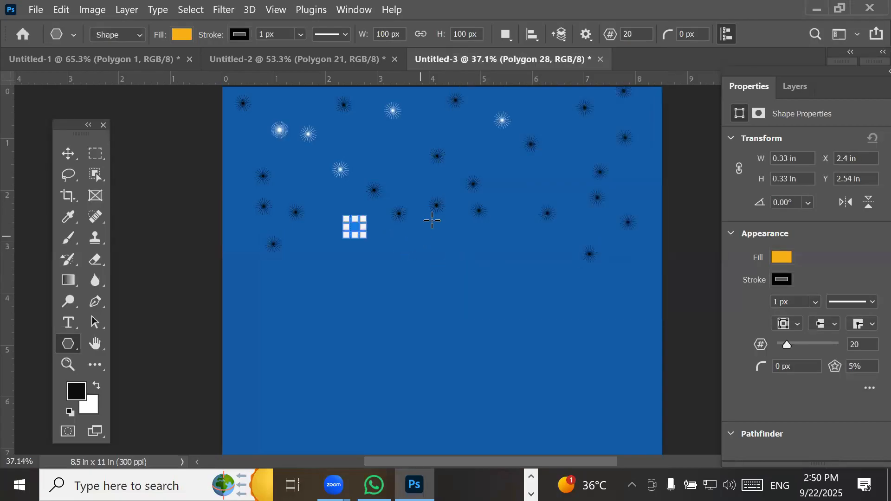
- Add four more 100 x 100 px starbursts: three around the middle of the group and one near the right edge
click(440, 200)
click(519, 301)
click(418, 175)
click(522, 303)
click(635, 170)
click(506, 294)
click(456, 258)
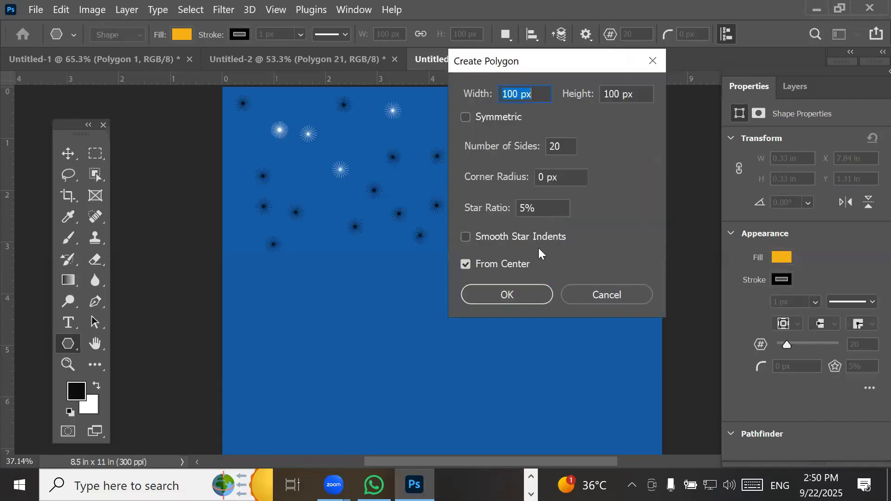
click(518, 295)
- Create a large 1000 x 1000 px starburst with 20 sides and 5% star ratio, from center, over the left side of the group
click(303, 262)
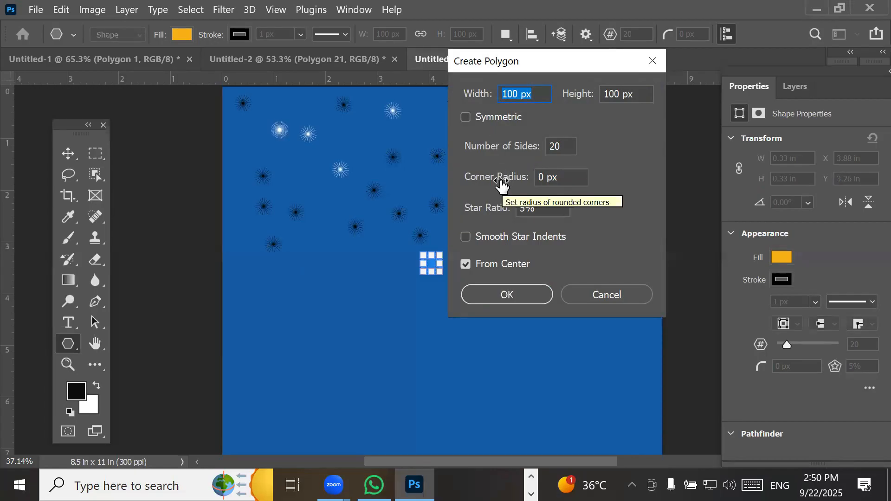
click(518, 94)
text(0)
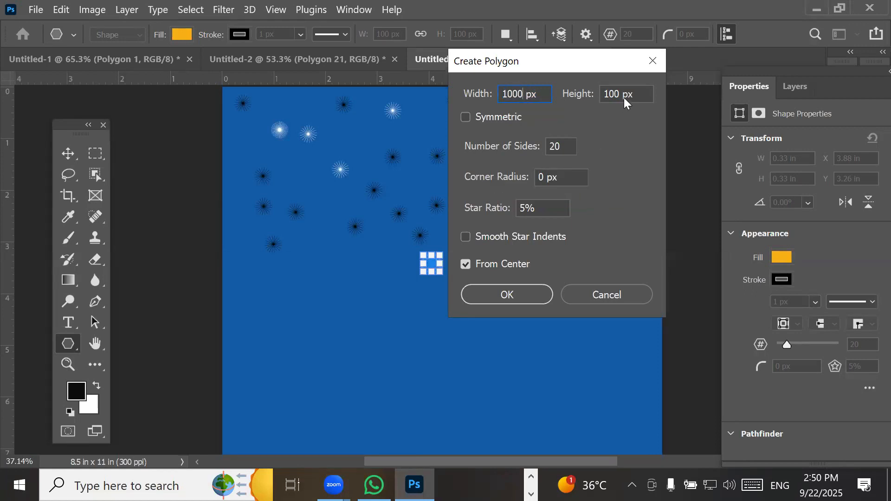
click(621, 91)
text(0)
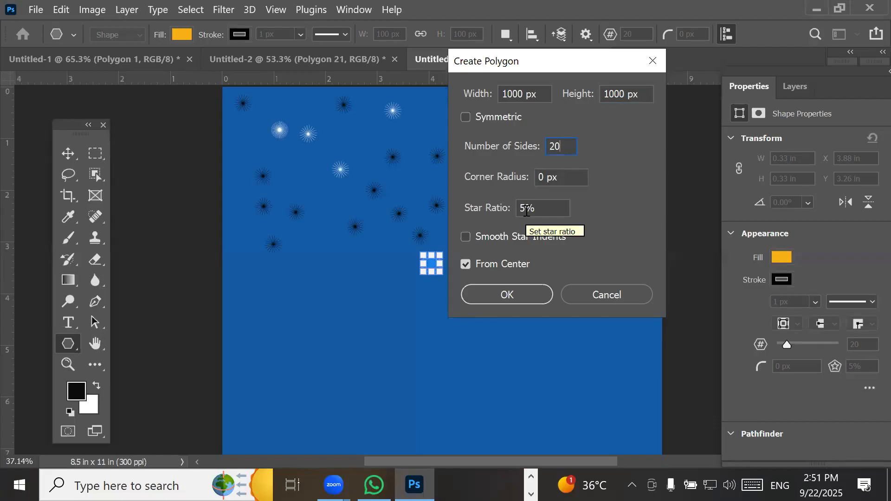
click(526, 298)
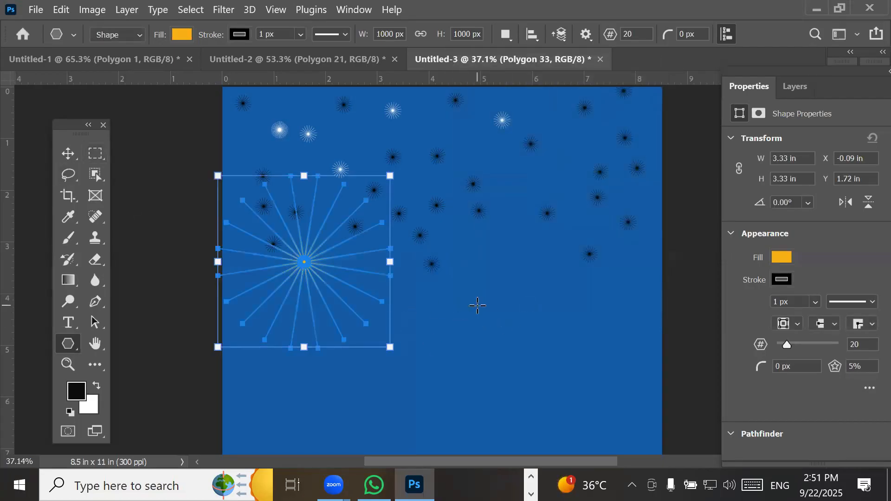
- Add three 1000 x 1000 px starbursts with 20 sides and 5% star ratio: one right of the large starburst and two lower down the canvas
scroll(478, 305, down, 2)
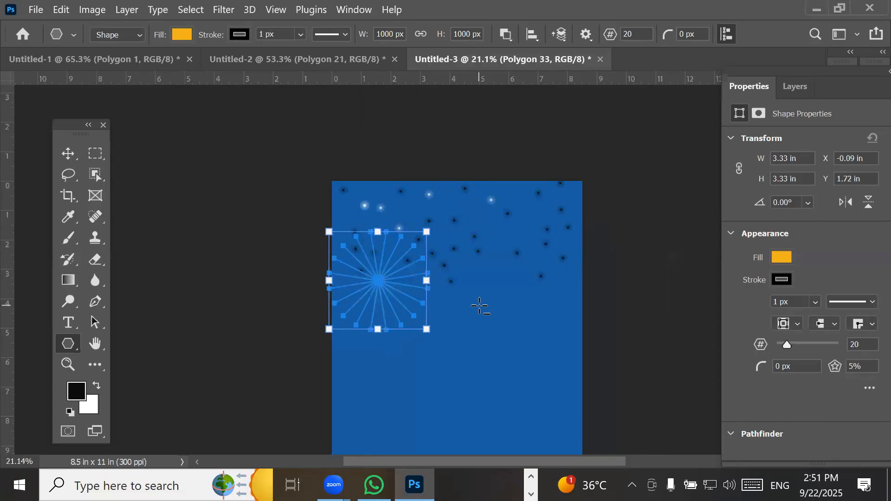
click(486, 300)
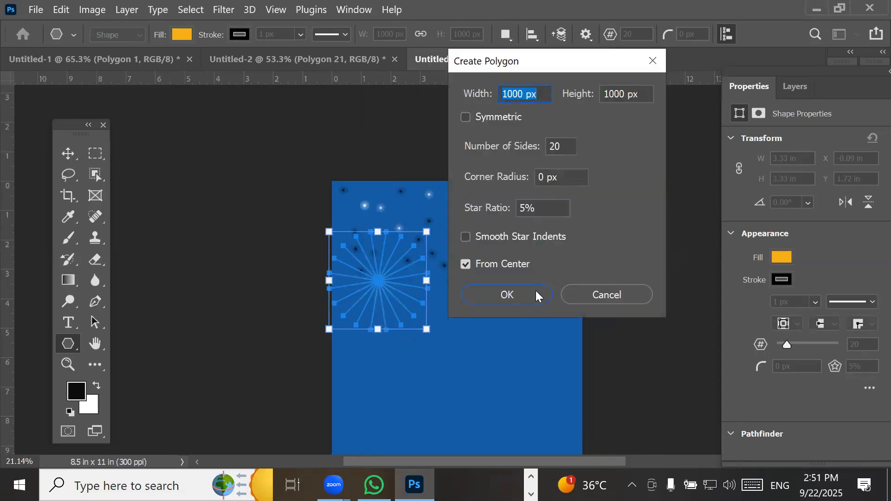
click(535, 291)
click(416, 394)
click(544, 293)
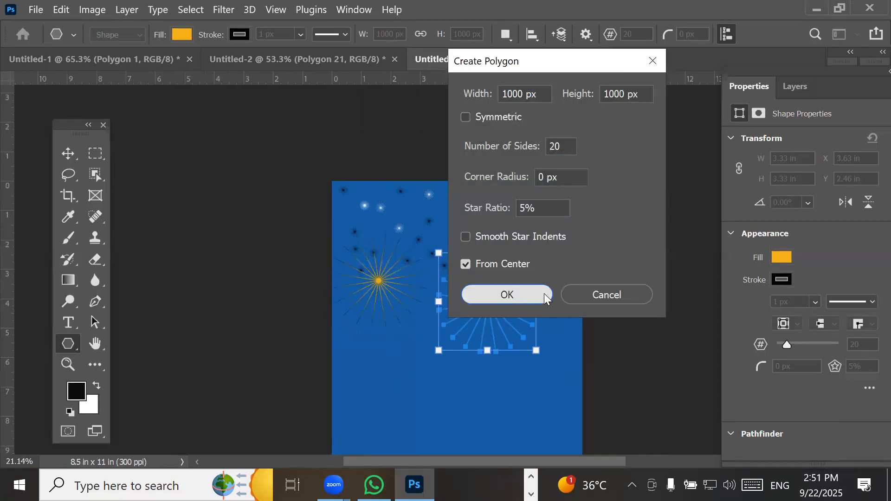
click(544, 402)
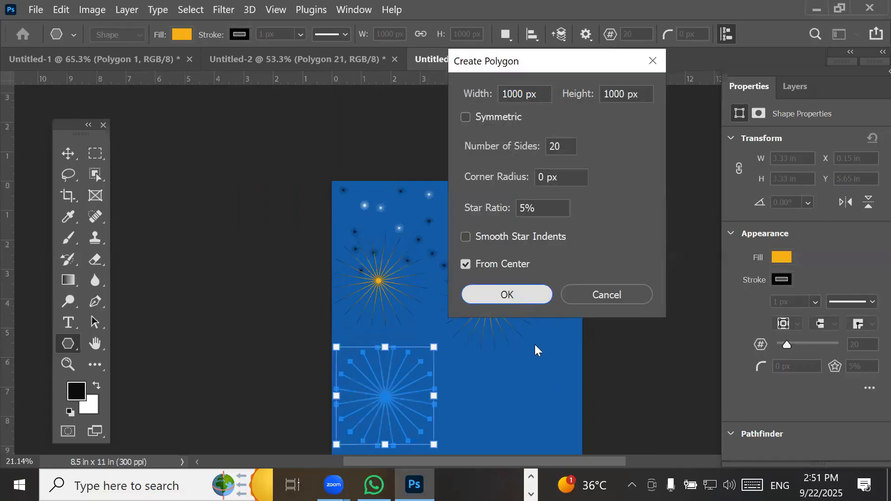
key(Return)
- Add four more 1000 x 1000 px starbursts: one in the middle of the canvas and three in a row near its lower edge
drag(511, 322, 517, 242)
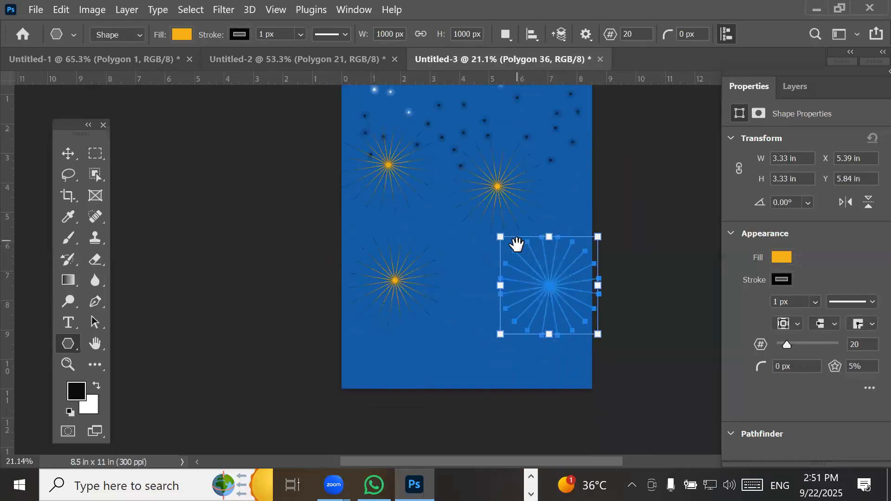
click(469, 350)
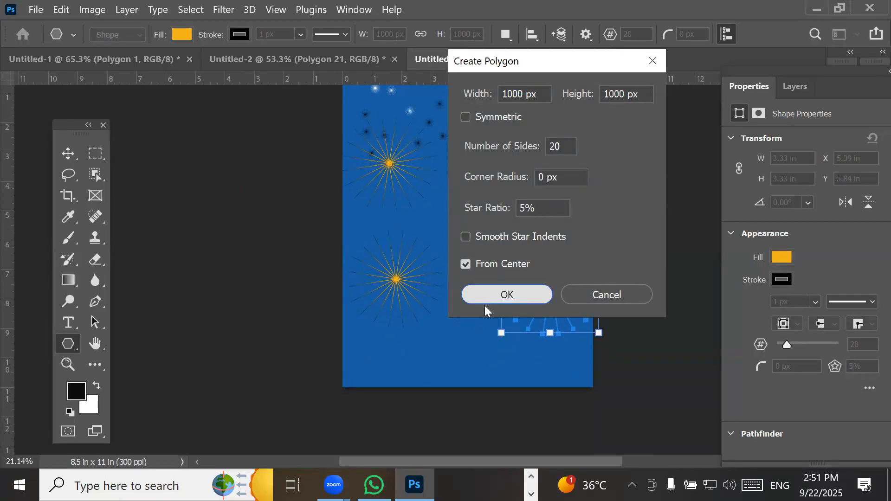
key(Return)
click(498, 294)
click(518, 298)
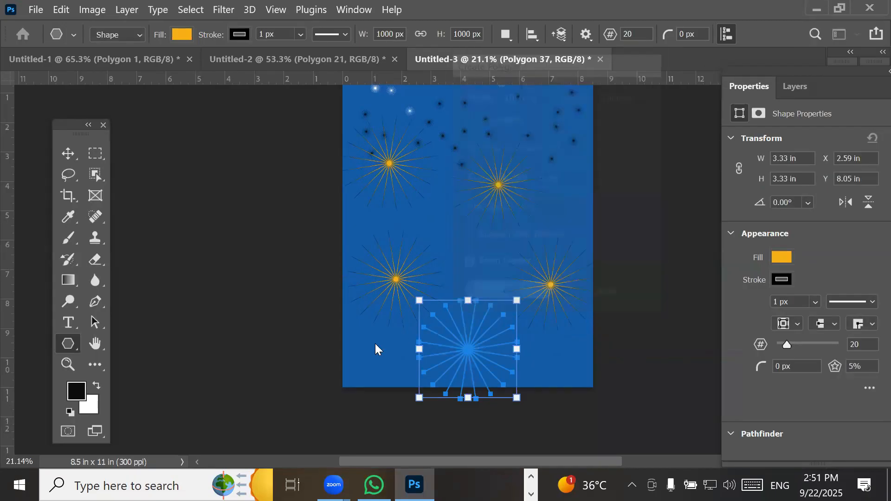
click(374, 349)
click(485, 297)
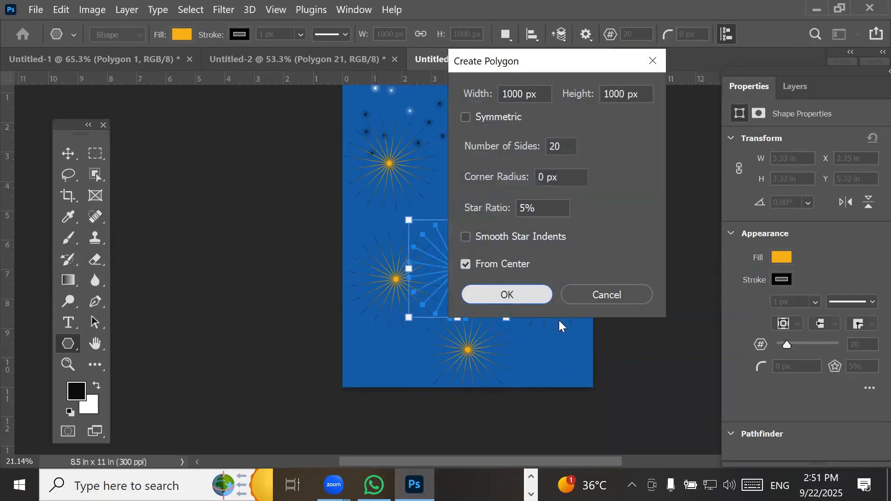
click(561, 349)
click(471, 296)
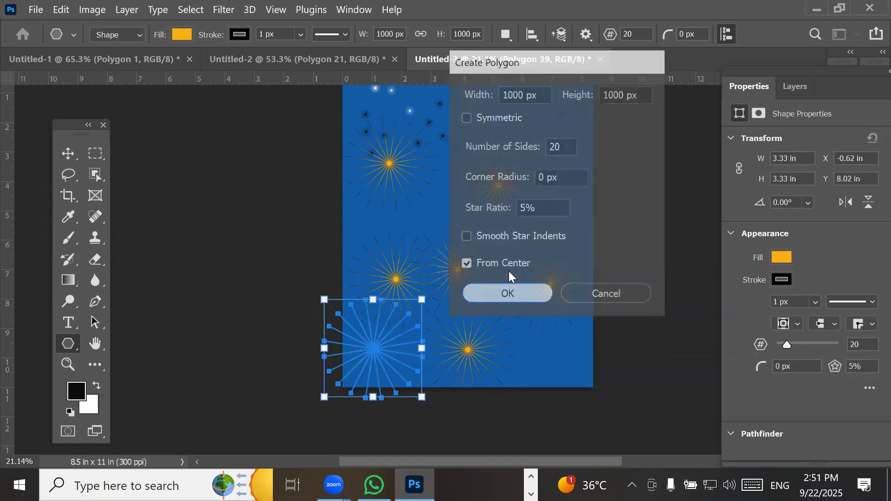
- Add three 1000 x 1000 px starbursts: one just below the first large one and two along the canvas's right edge
click(497, 226)
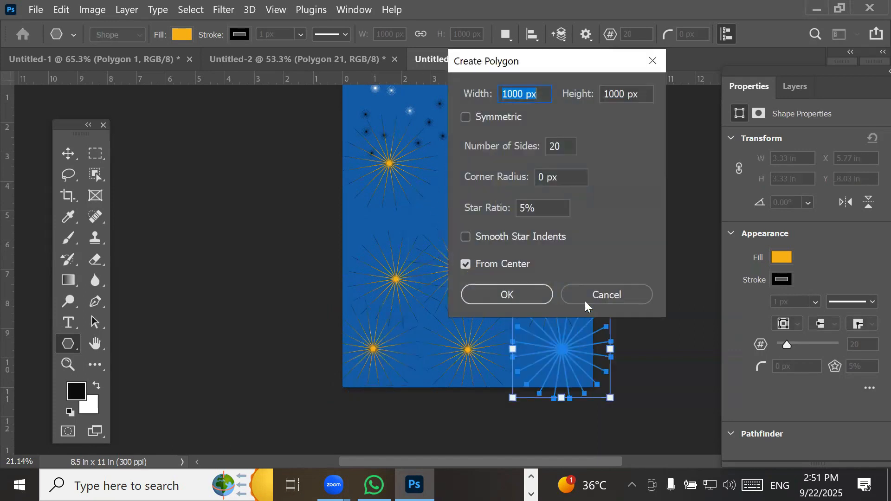
click(527, 291)
click(578, 226)
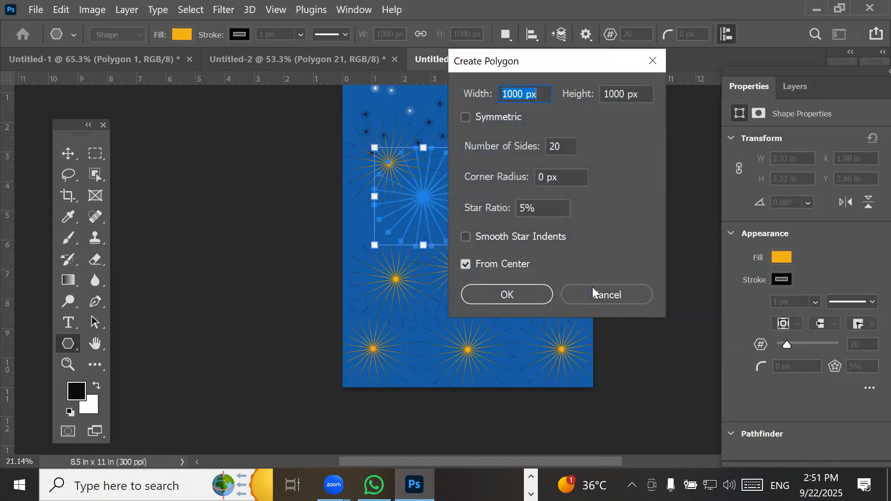
click(521, 290)
click(570, 158)
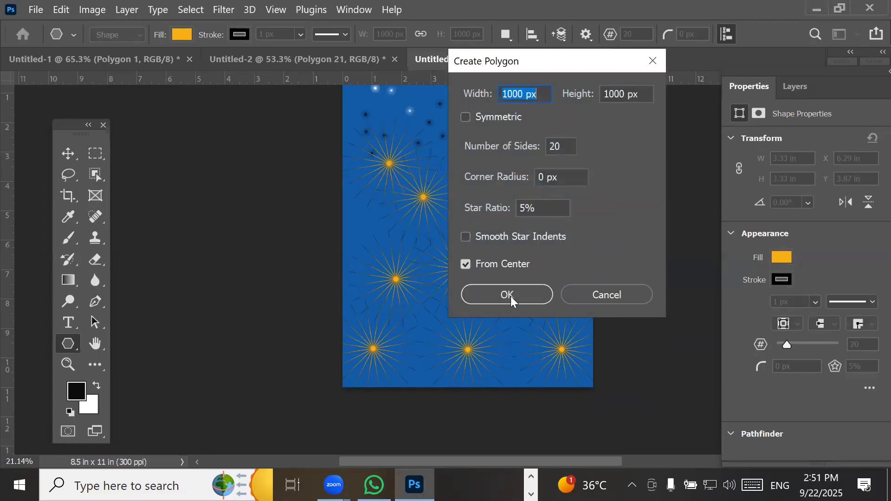
click(511, 297)
- Fill gaps with three 1000 x 1000 px starbursts: at the canvas's left edge, in the lower right area and at the bottom edge
click(469, 264)
click(526, 289)
click(547, 314)
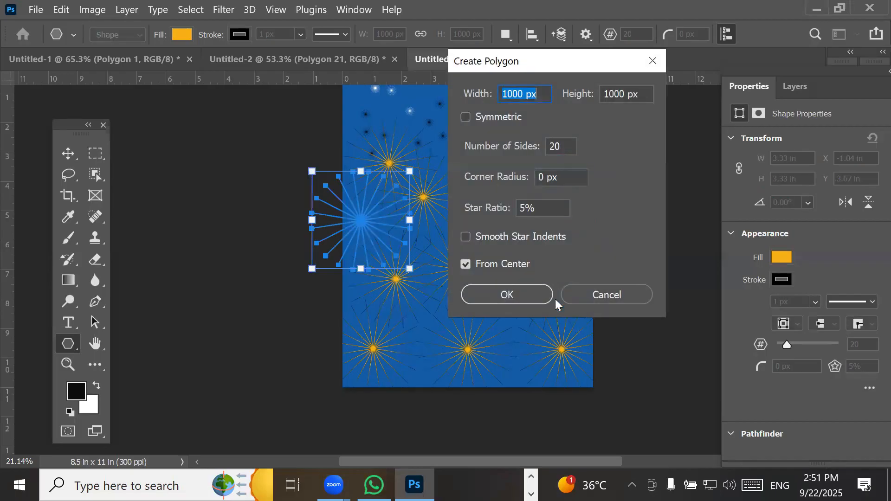
click(525, 296)
click(431, 365)
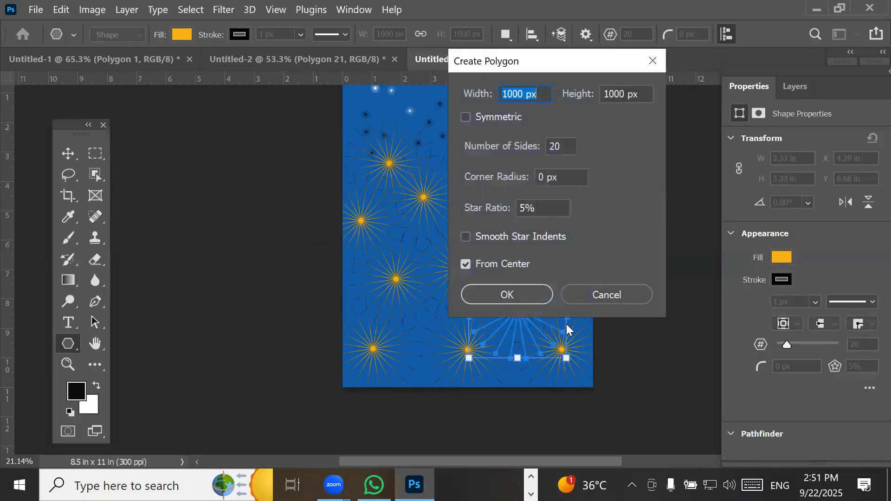
click(527, 300)
- Place two 1000 x 1000 px starbursts among the small ones in the upper part of the canvas, and deselect the shape
click(507, 128)
click(519, 291)
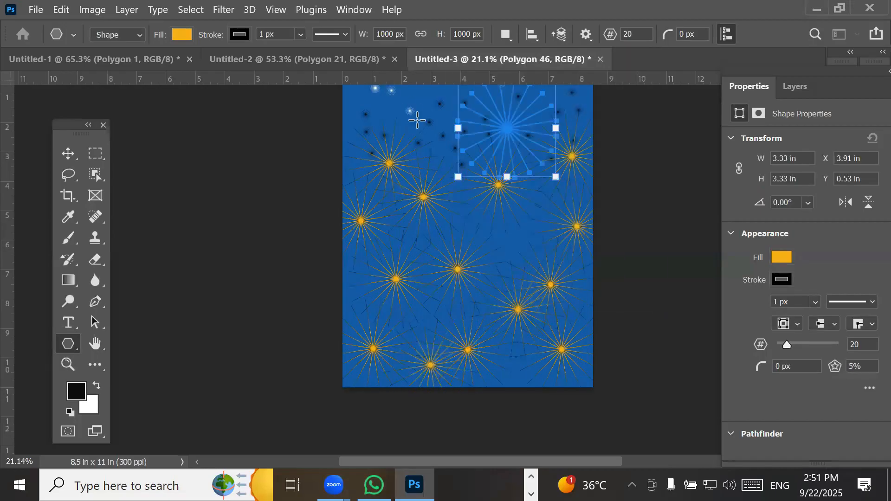
click(414, 98)
click(515, 297)
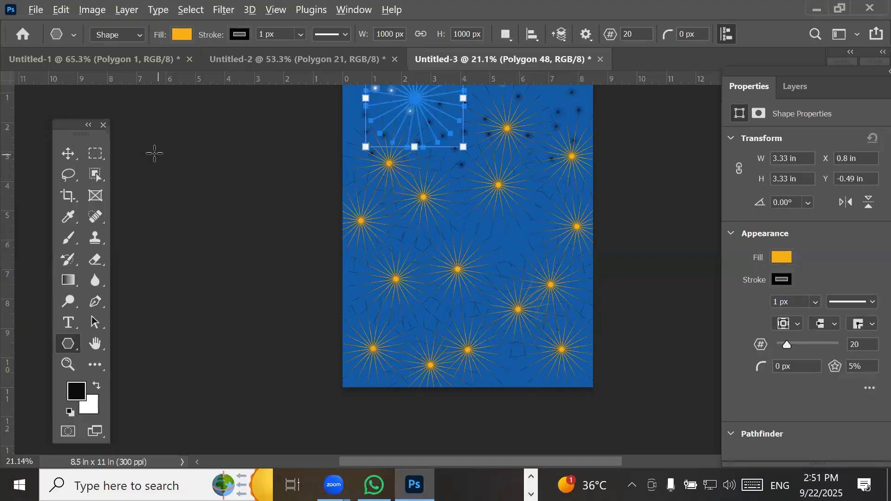
click(69, 156)
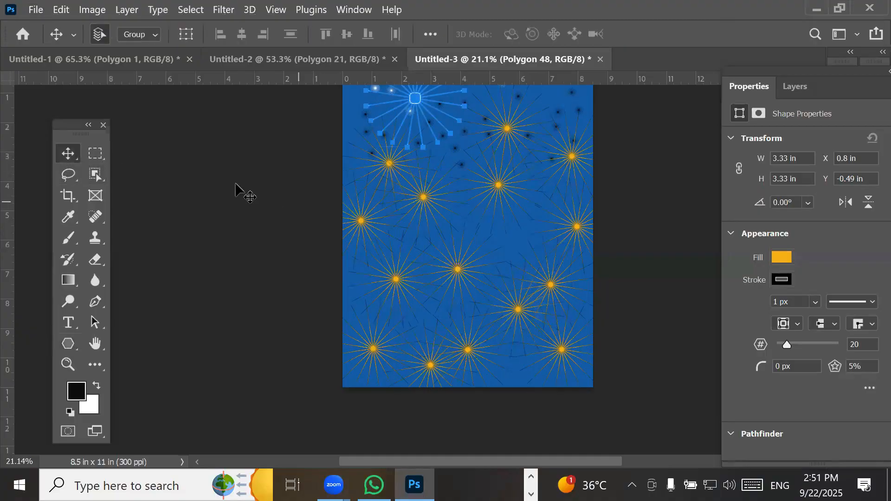
drag(553, 253, 546, 267)
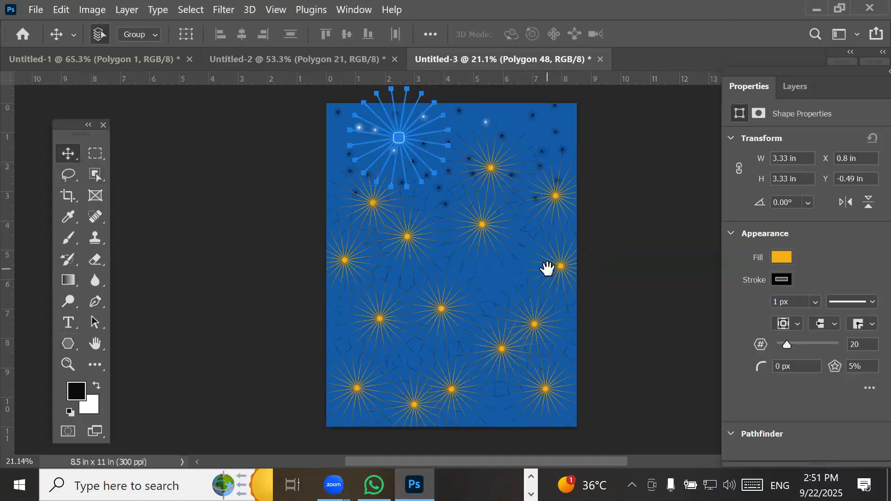
click(658, 306)
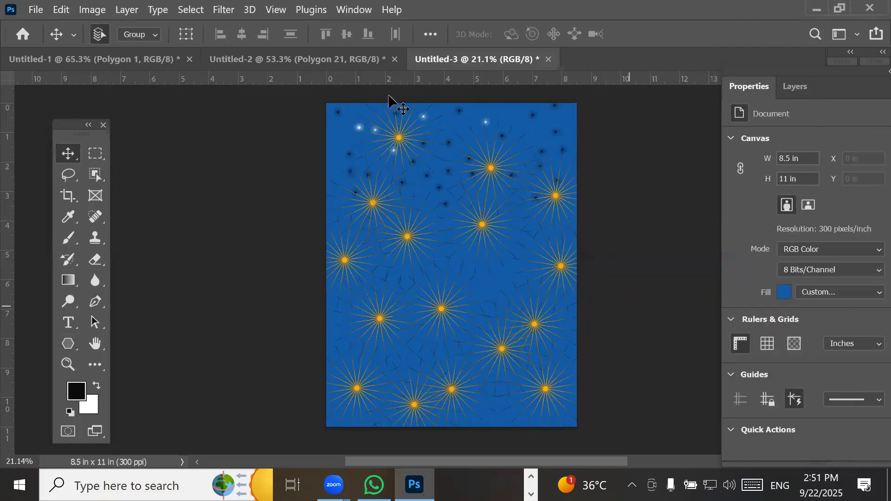
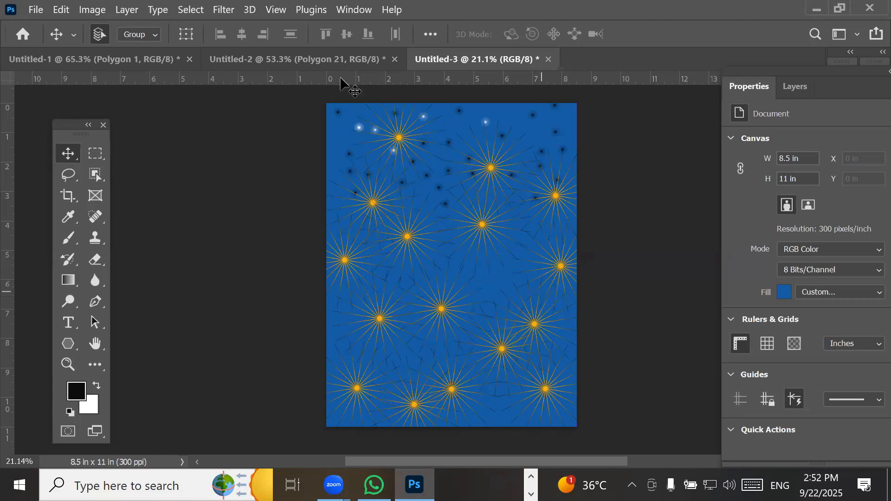
- Start placing an embedded file and browse to the Images folder inside _Graphics on Local Disk (D:)
click(30, 12)
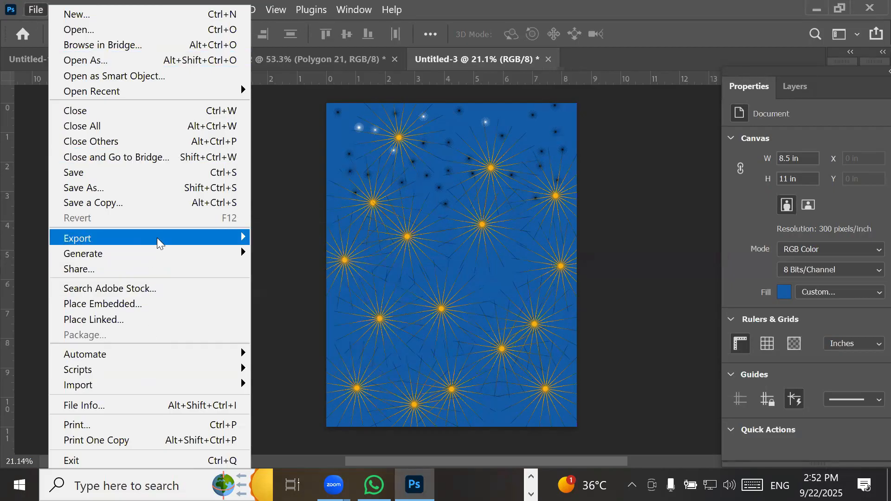
mouse_move(159, 242)
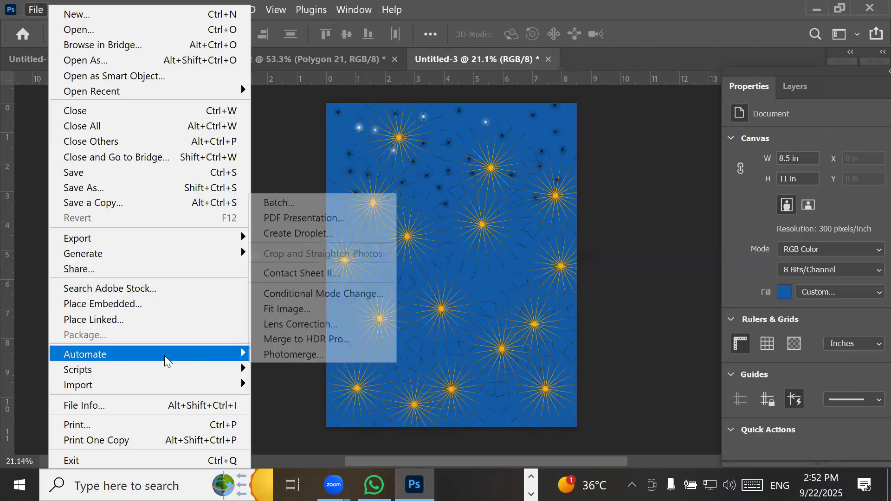
click(175, 303)
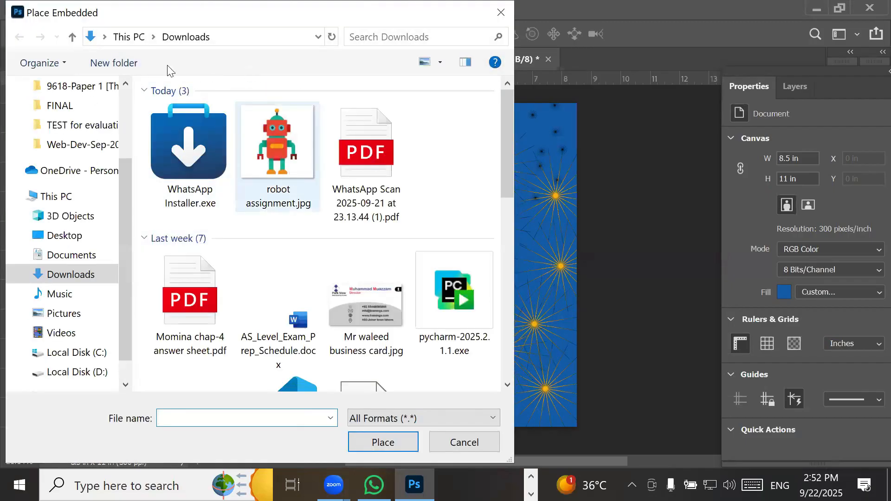
click(132, 39)
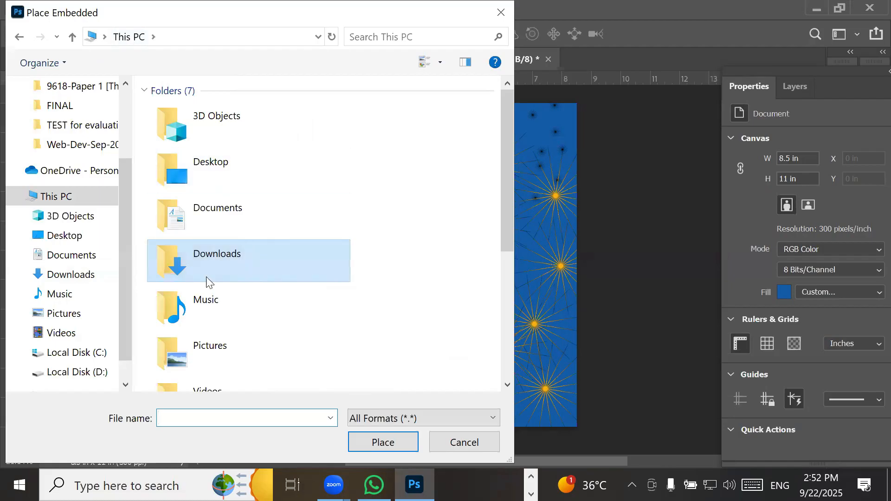
click(72, 372)
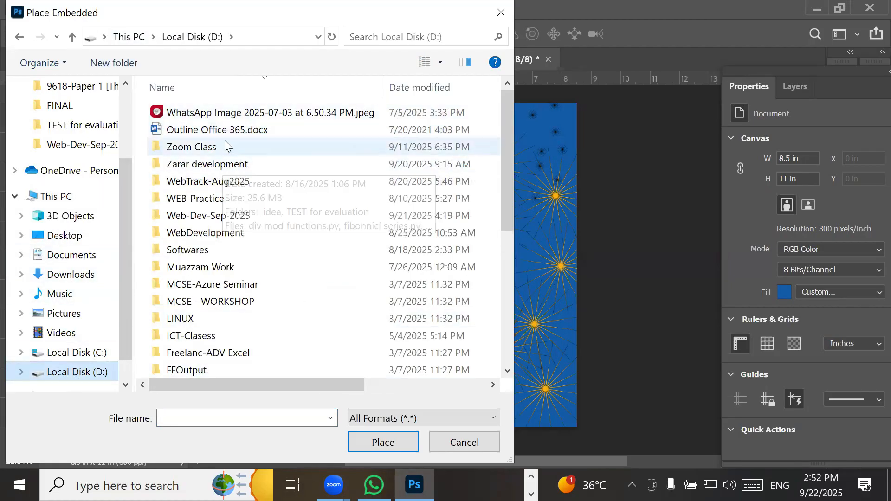
scroll(231, 265, down, 5)
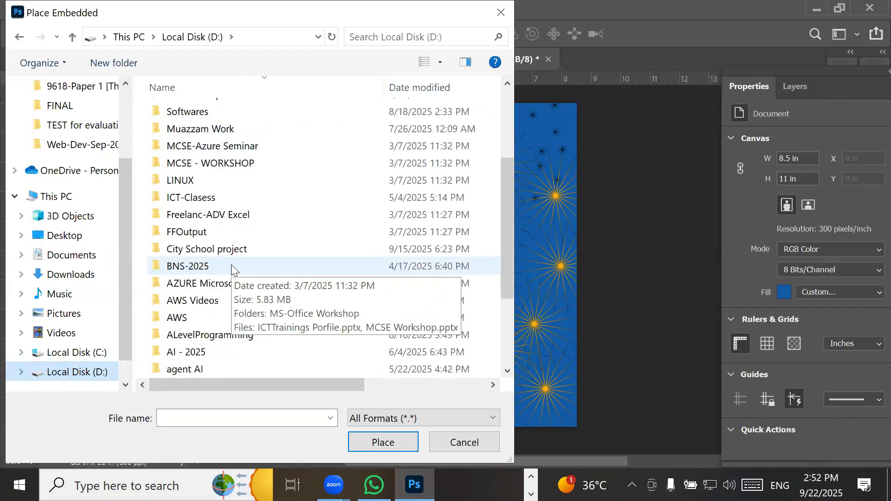
double_click(246, 318)
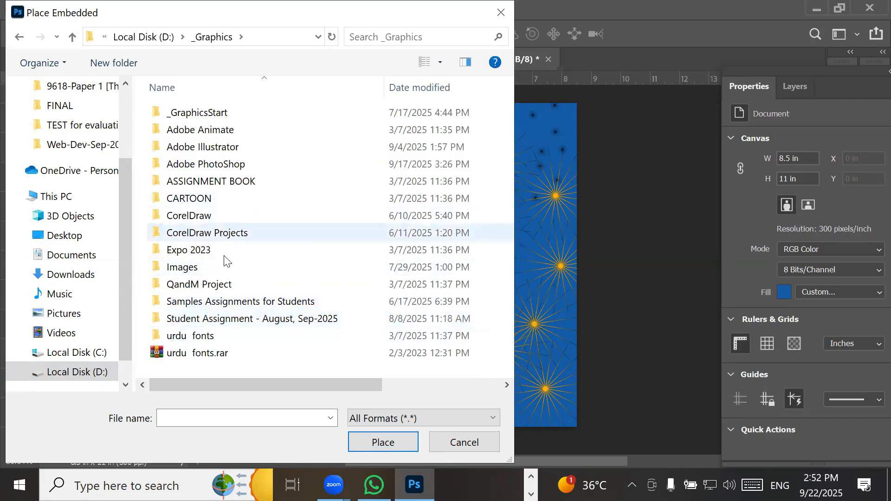
double_click(226, 273)
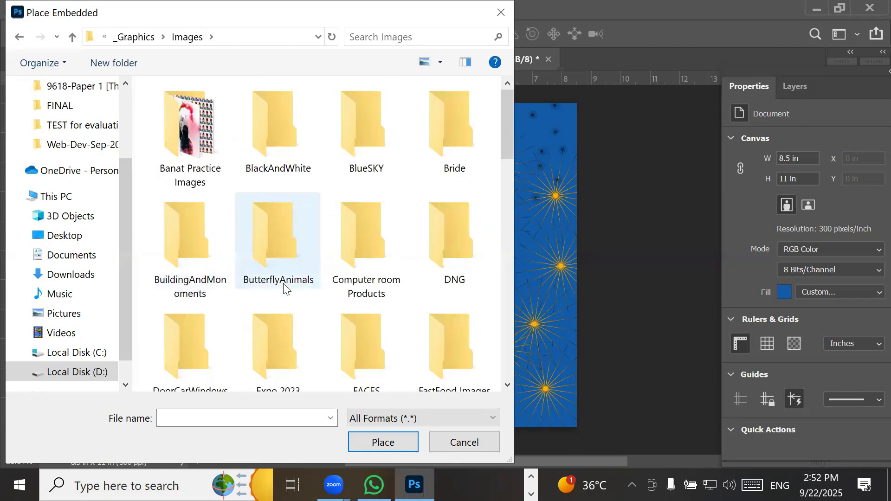
- Embed Mr chips.png from the minions folder and move it to the bottom center of the canvas
scroll(363, 293, down, 5)
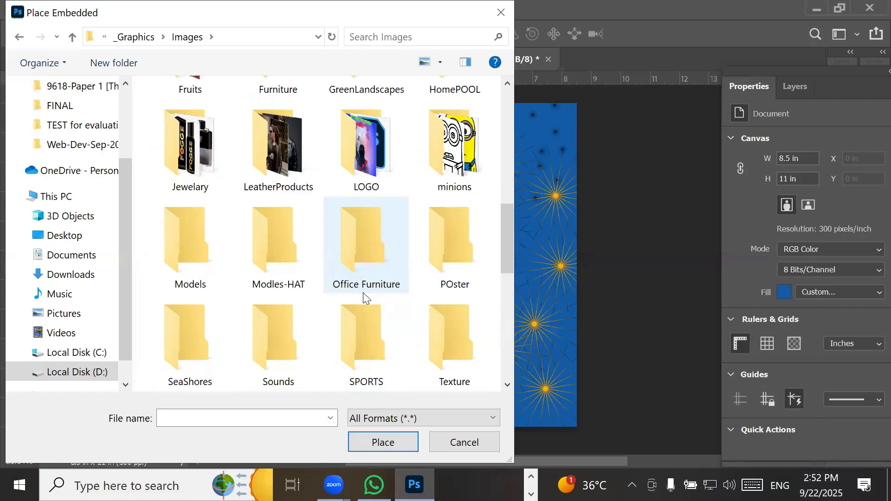
click(442, 161)
double_click(440, 158)
click(320, 232)
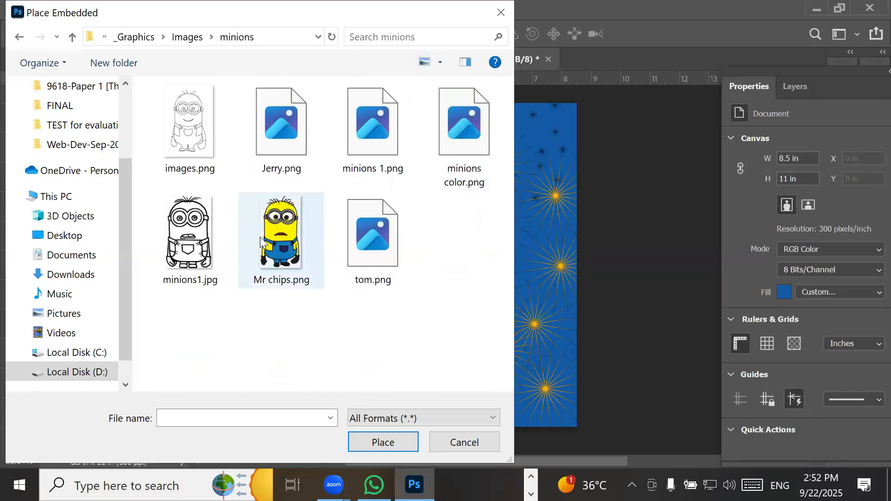
click(416, 436)
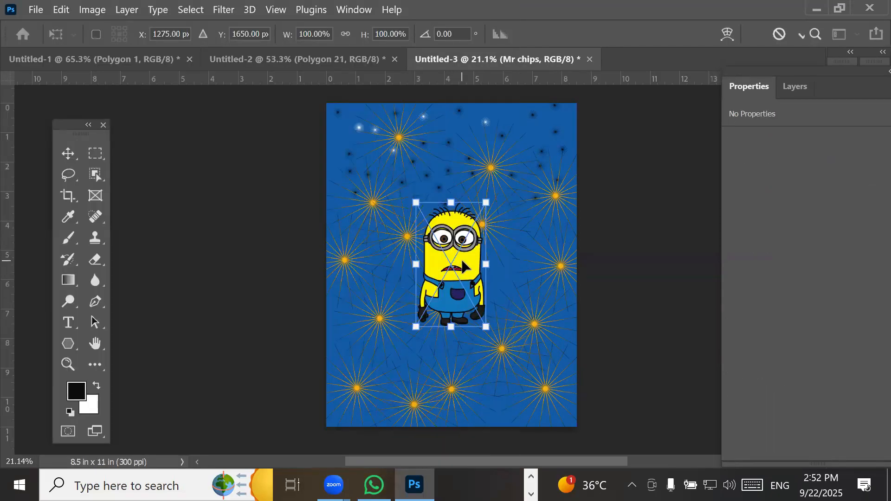
drag(462, 266, 455, 362)
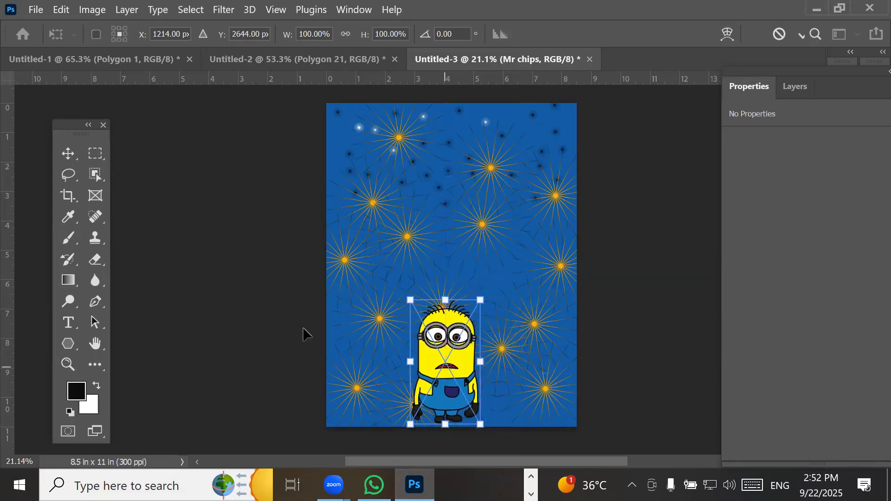
- Commit the placed image and draw an orange circle about 794 x 794 px with the Ellipse tool over the canvas's upper left corner
click(68, 343)
right_click(68, 344)
click(305, 302)
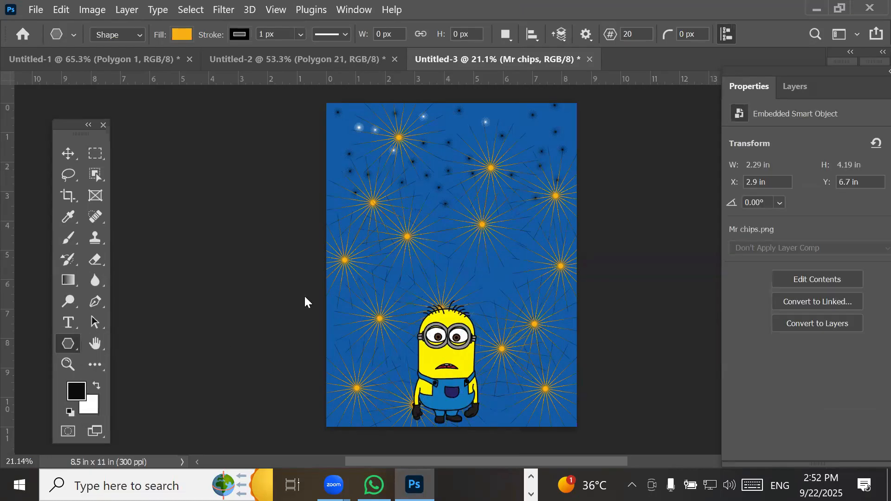
drag(340, 133, 378, 172)
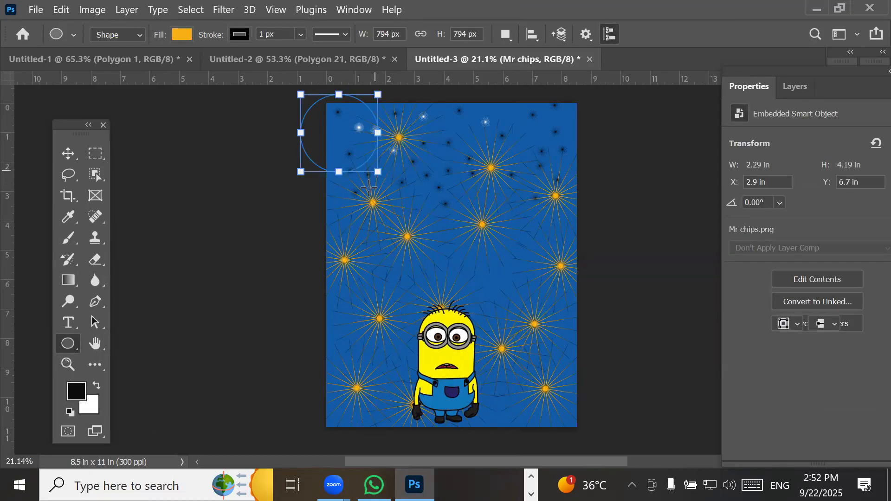
click(70, 155)
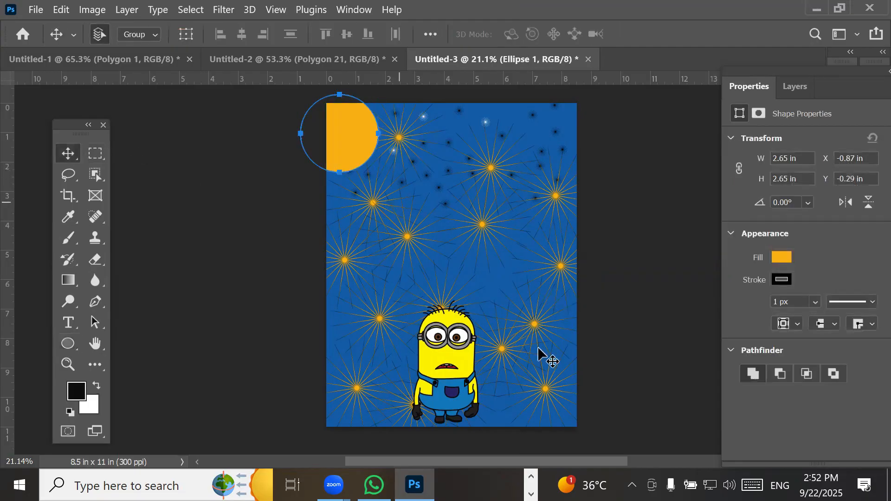
- Move the orange circle fully inside the canvas's left edge at X 0 in, Y 0.9 in, and change its fill to white
drag(363, 149, 387, 180)
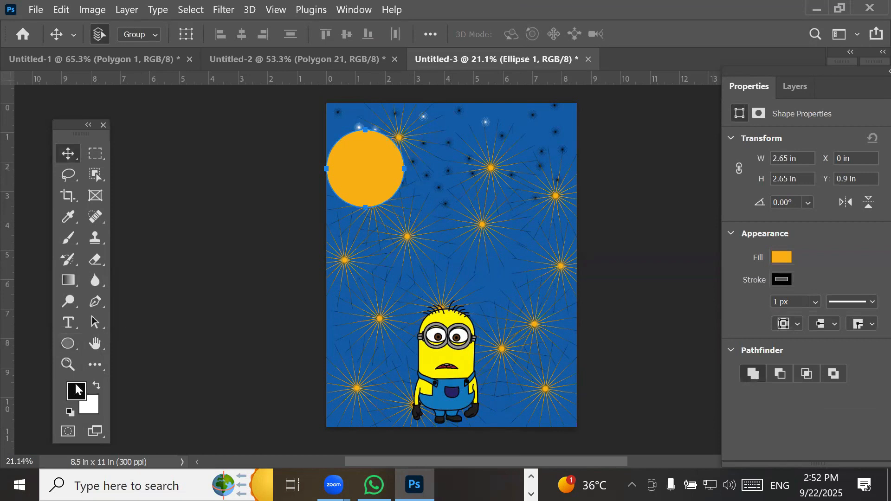
click(69, 344)
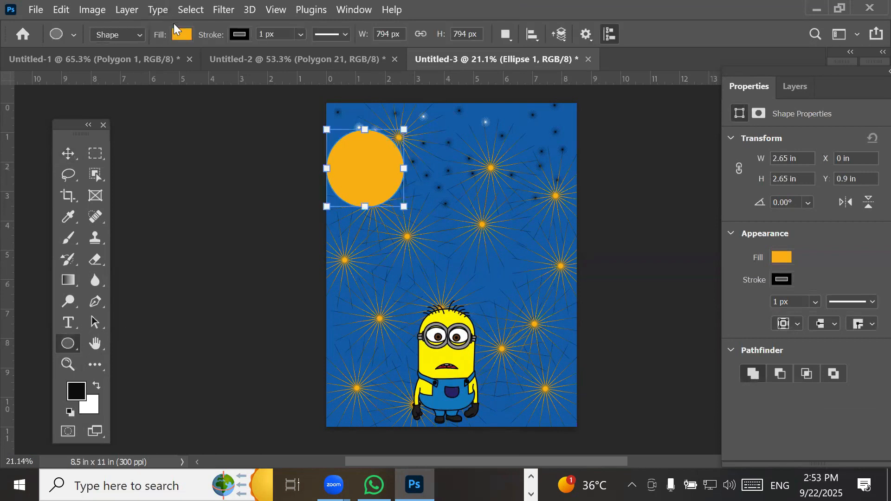
click(180, 34)
click(79, 121)
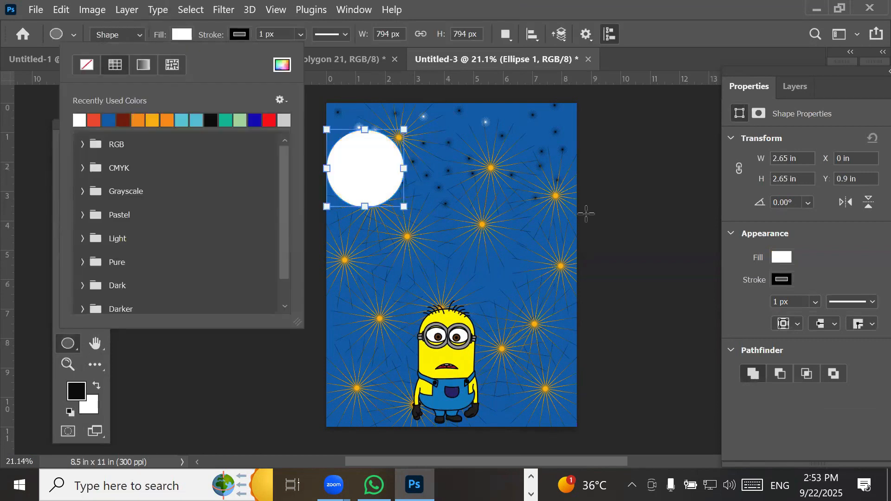
click(66, 344)
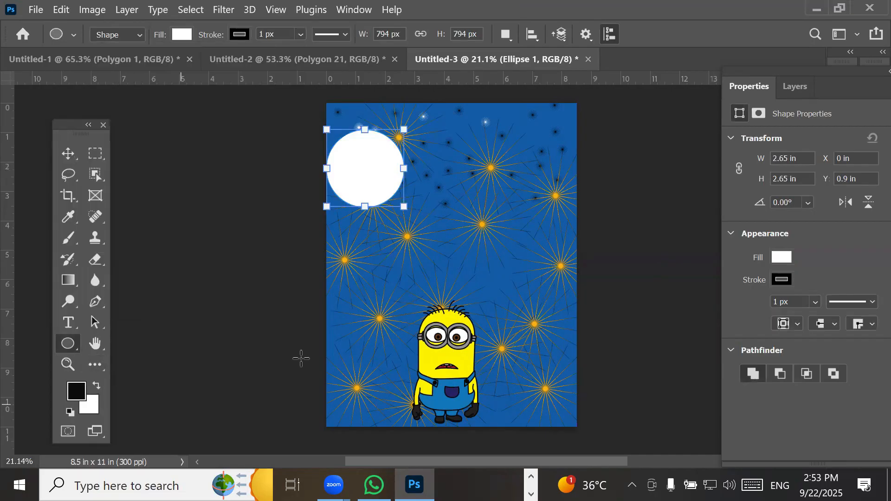
click(69, 153)
click(256, 294)
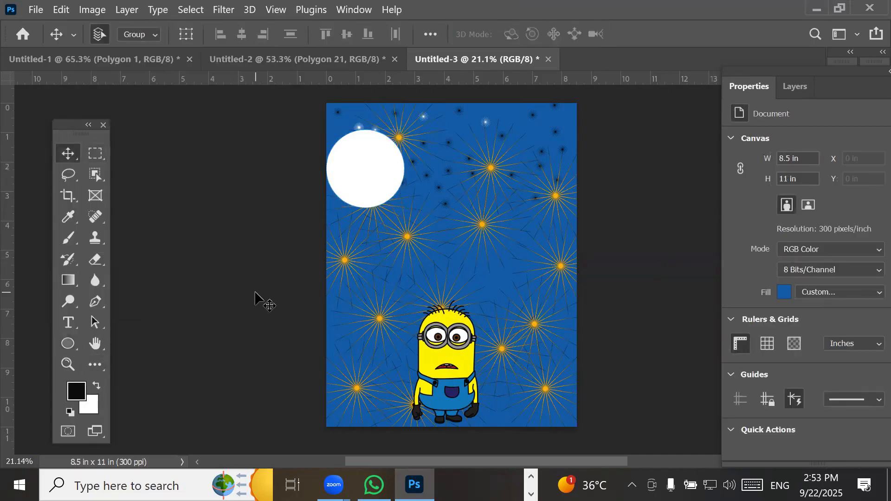
- Add the text "My favourite Cartoon Character" on three lines below and beside the white circle, in 14 pt Arial Rounded MT Bold
click(65, 324)
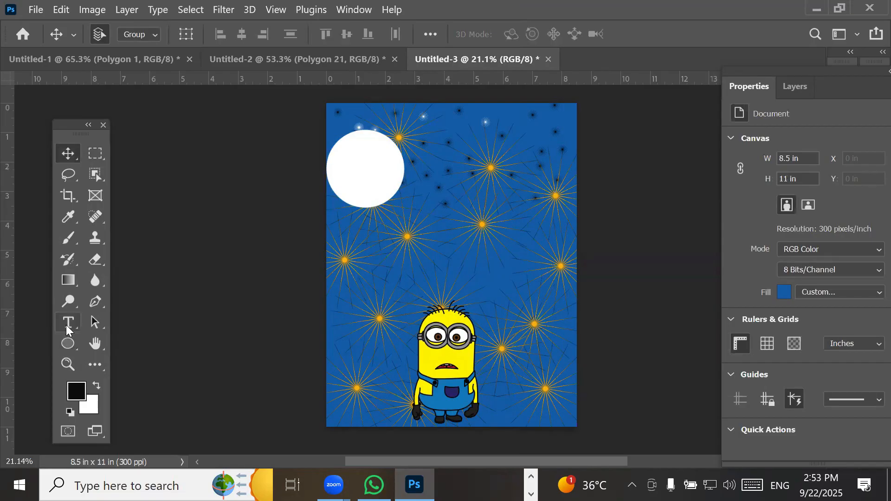
click(445, 200)
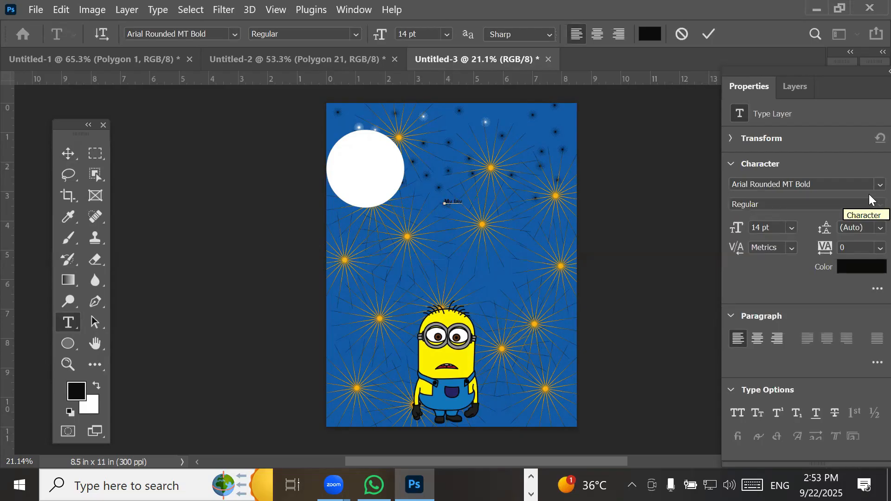
scroll(469, 192, up, 1)
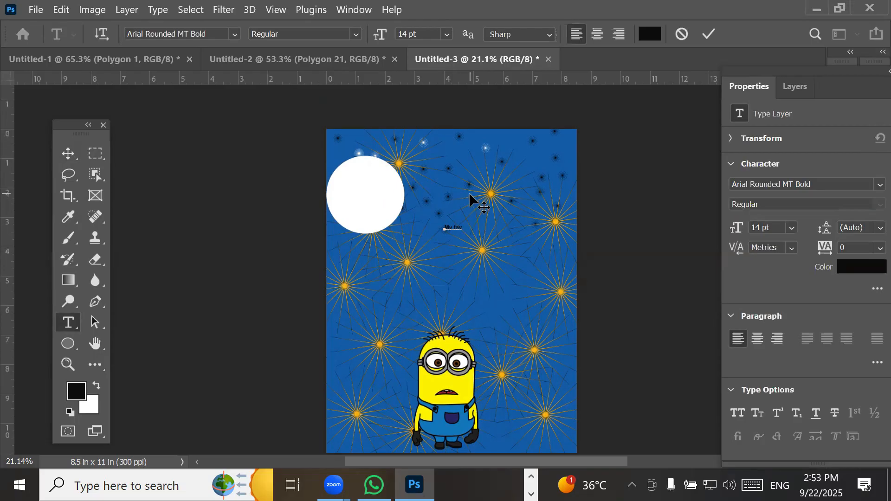
scroll(461, 232, up, 2)
scroll(455, 267, up, 1)
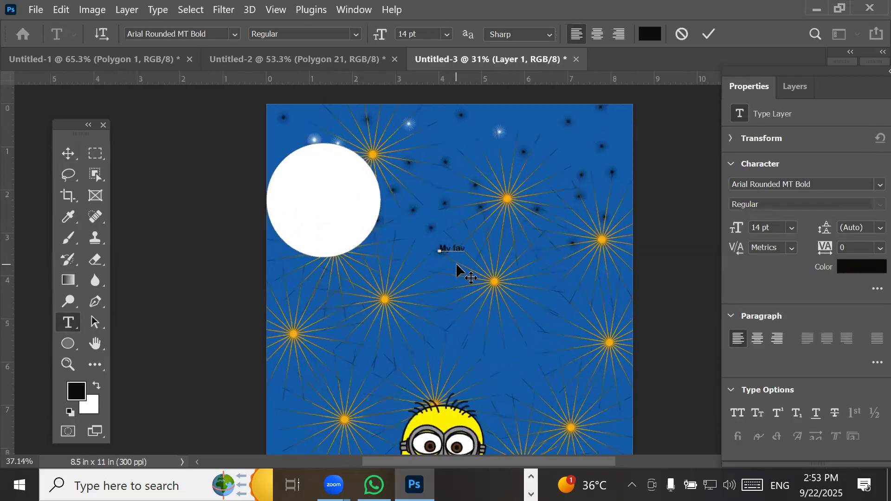
scroll(458, 253, up, 1)
scroll(455, 212, up, 1)
scroll(456, 220, up, 3)
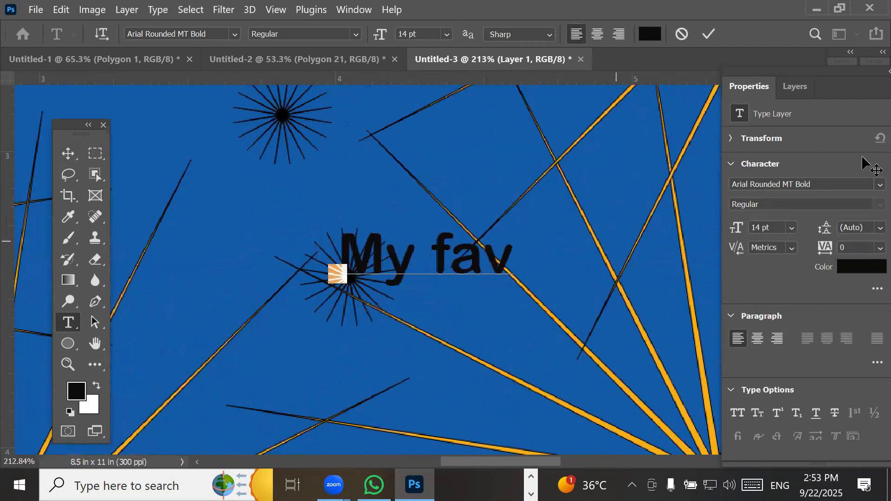
text(our)
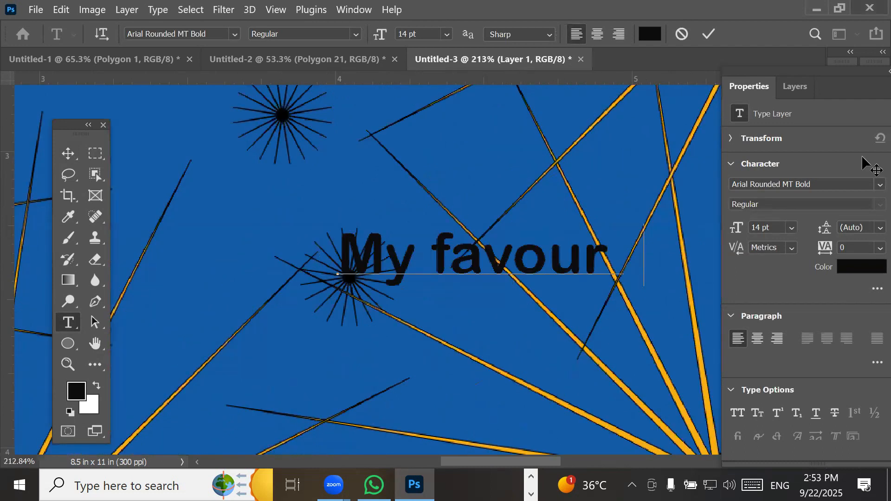
text(ite Cartoon )
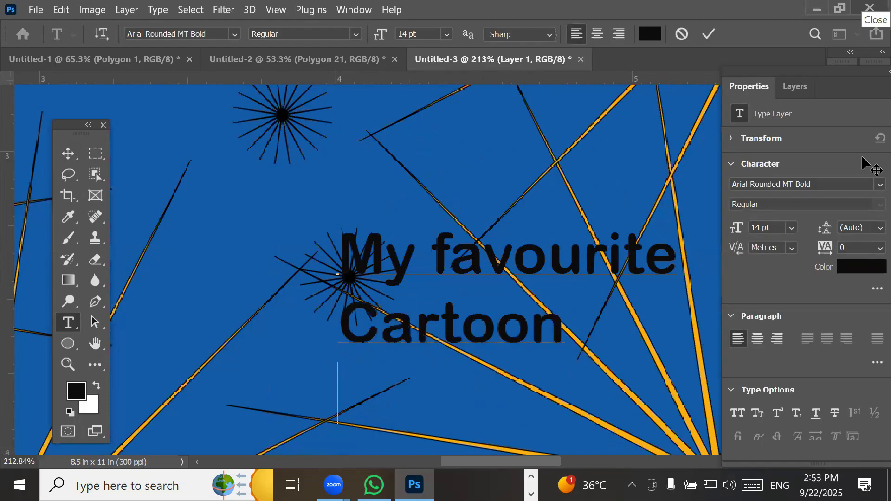
text(Char)
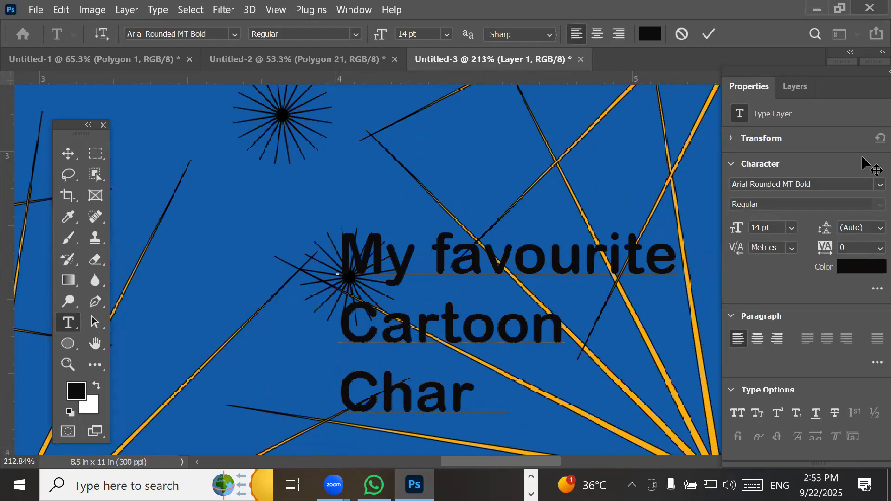
text(acter)
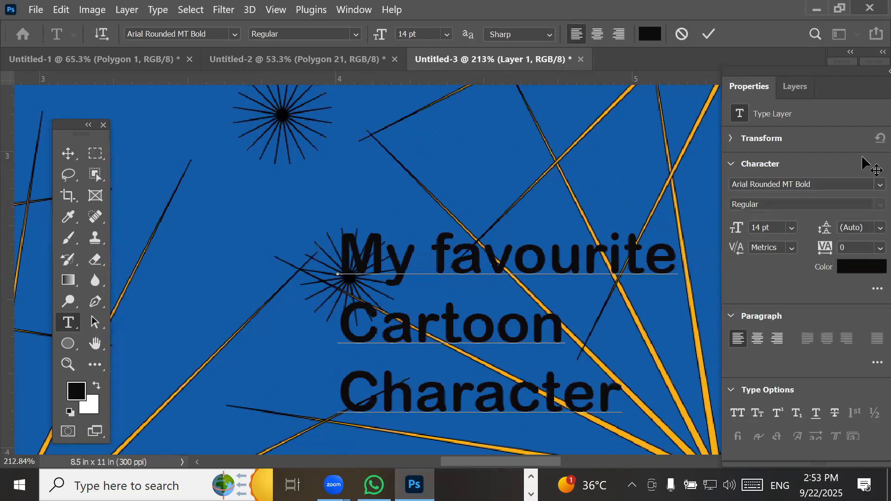
- Select all three lines of the text and change their colour to near-white #fcf4f5
double_click(361, 250)
triple_click(362, 250)
click(361, 250)
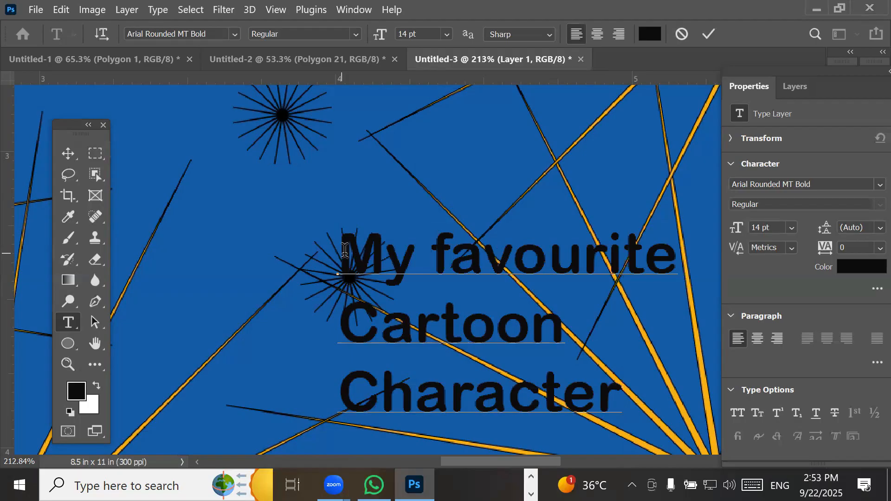
drag(345, 249, 617, 410)
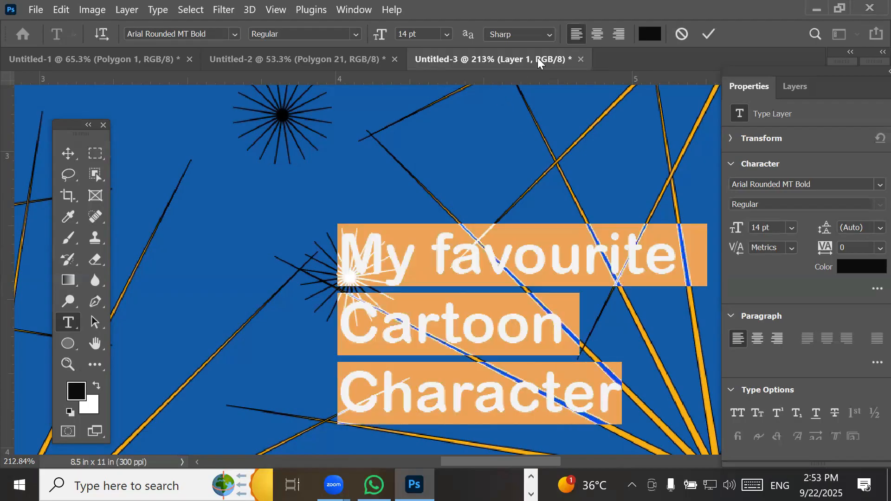
click(650, 34)
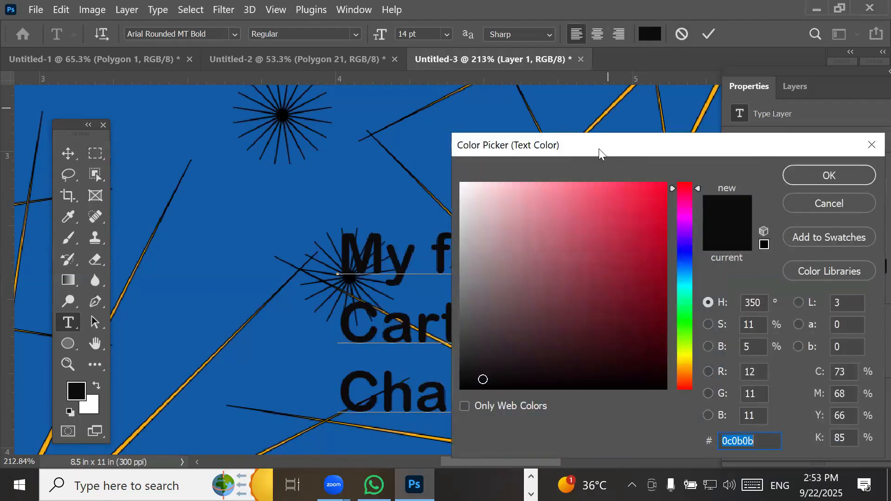
click(465, 184)
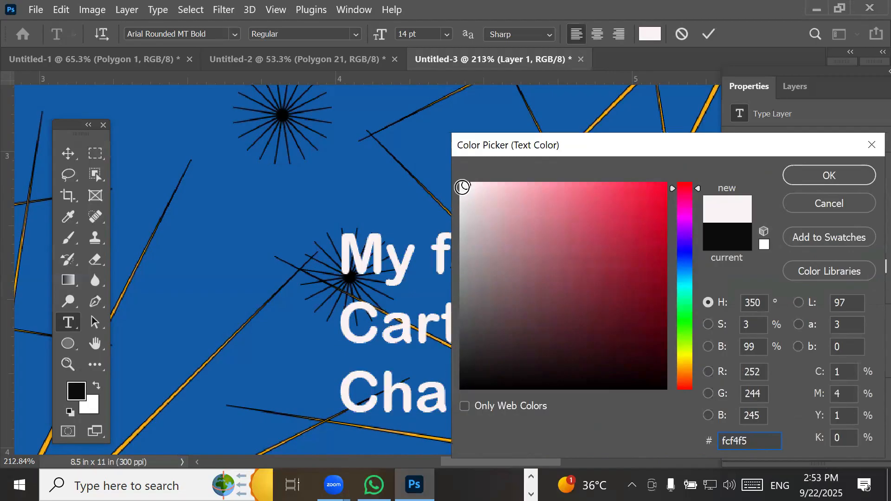
click(832, 175)
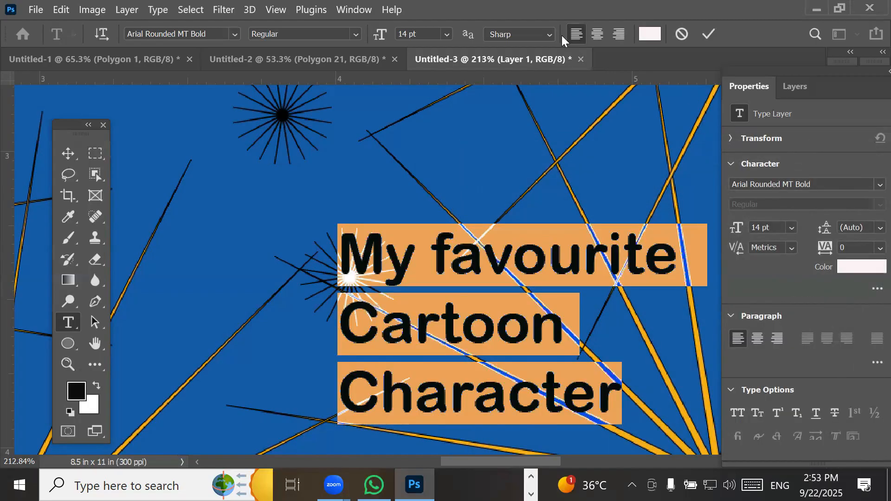
- Set the text size to 60 pt and move the text up beside the white circle, fitting it within the canvas
click(448, 34)
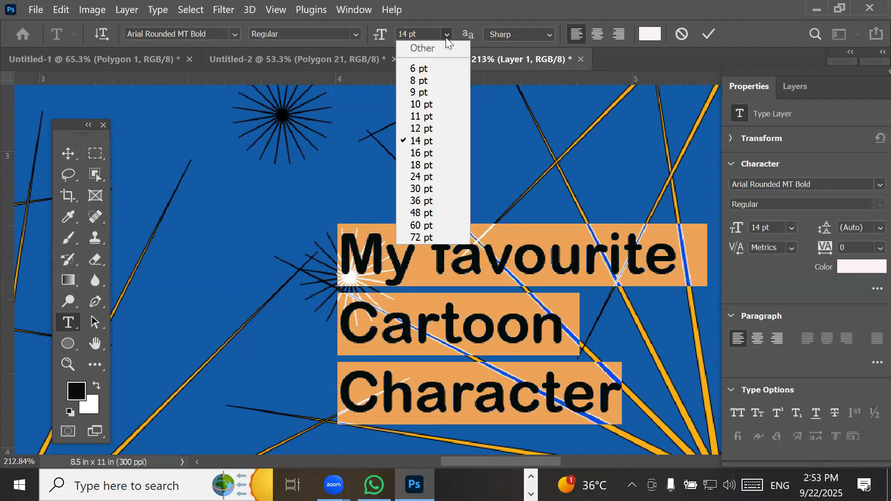
click(418, 225)
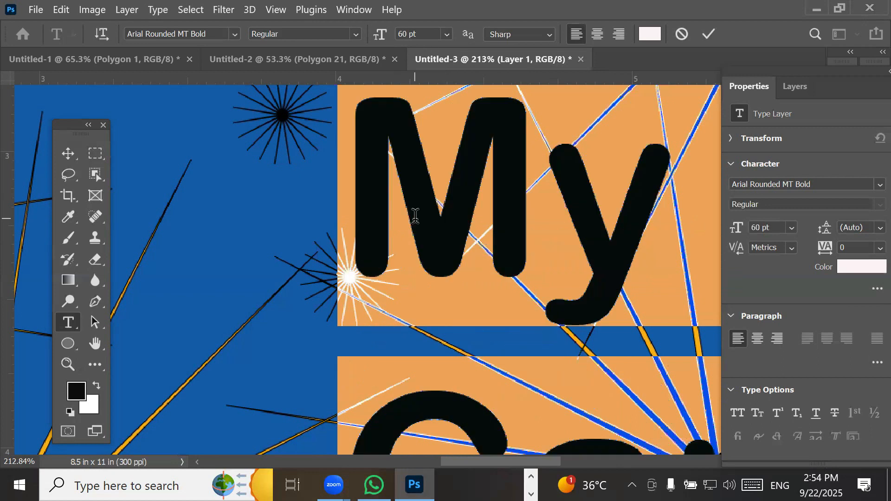
scroll(415, 214, down, 10)
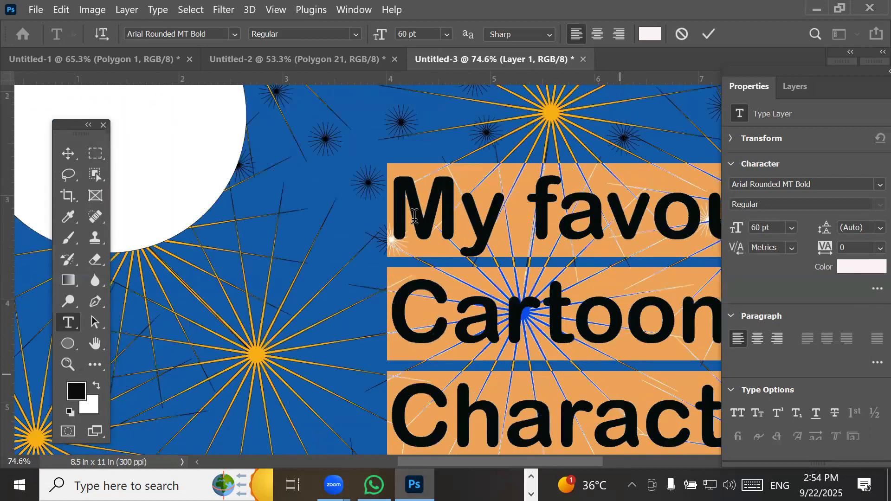
scroll(416, 211, down, 1)
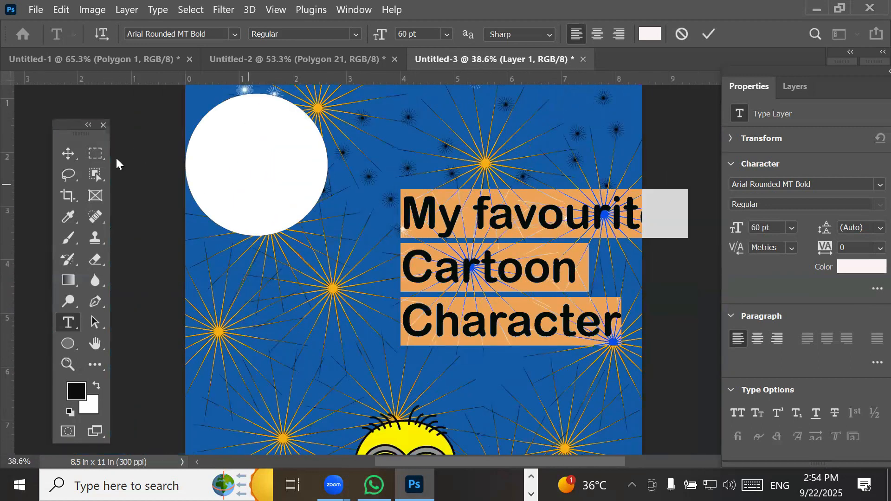
click(73, 155)
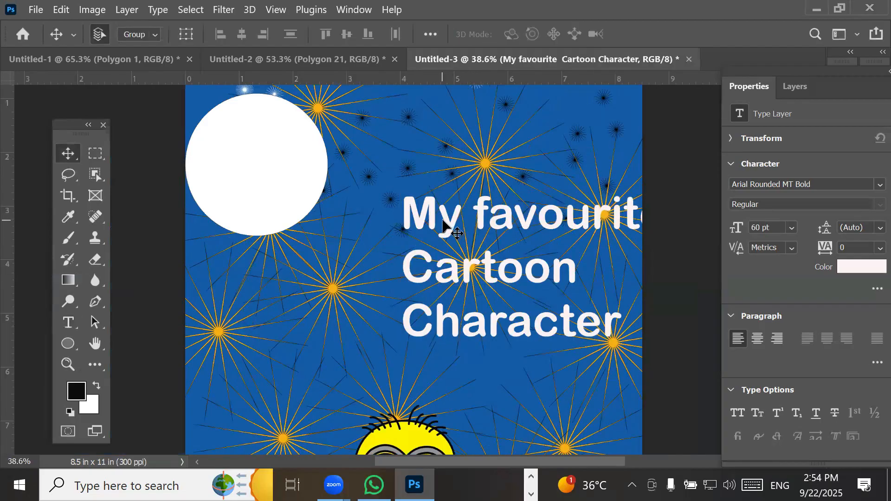
drag(448, 224, 414, 136)
scroll(434, 283, down, 4)
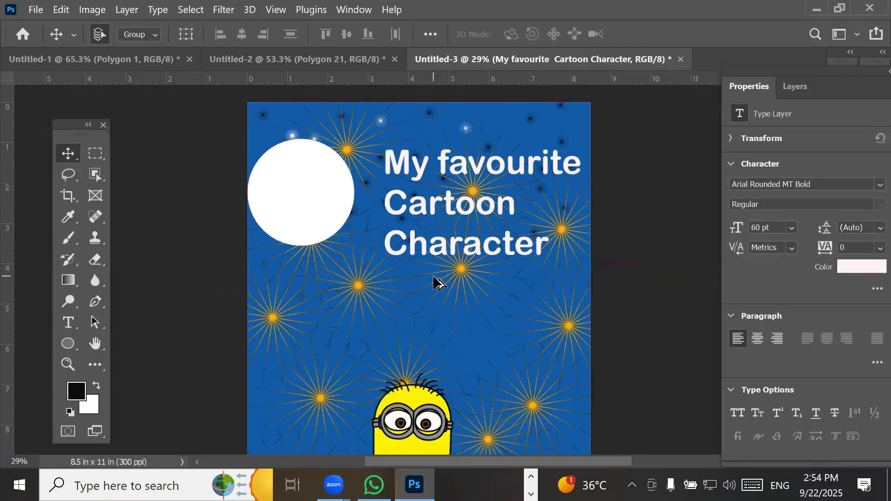
scroll(434, 282, down, 1)
scroll(510, 400, up, 1)
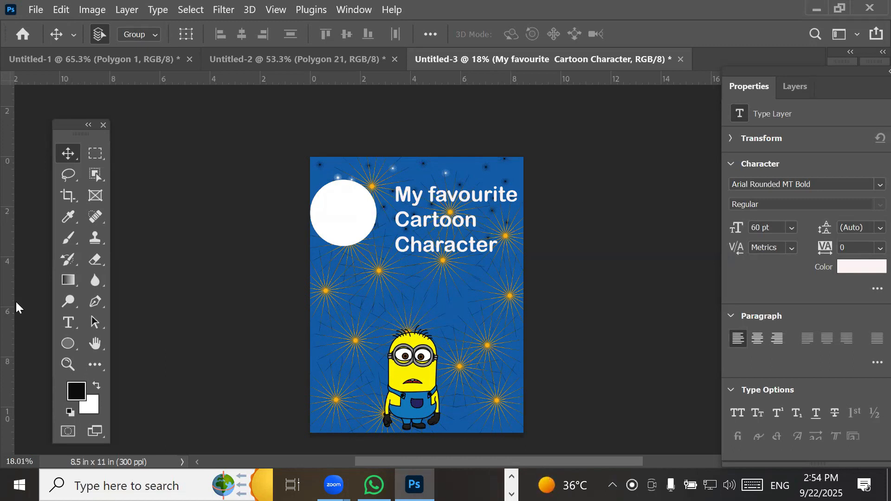
- Create a 400 x 400 px polygon star with 3 sides and a 50% star ratio between the text and the minion
click(68, 343)
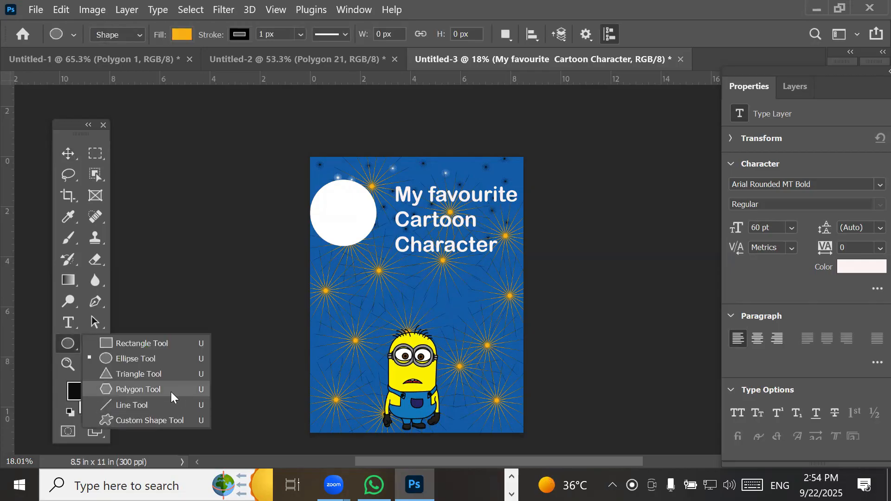
click(169, 388)
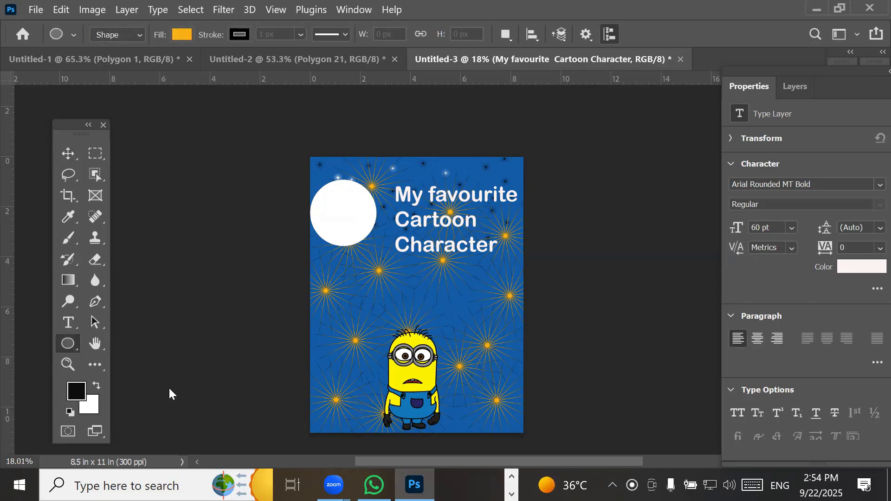
click(428, 288)
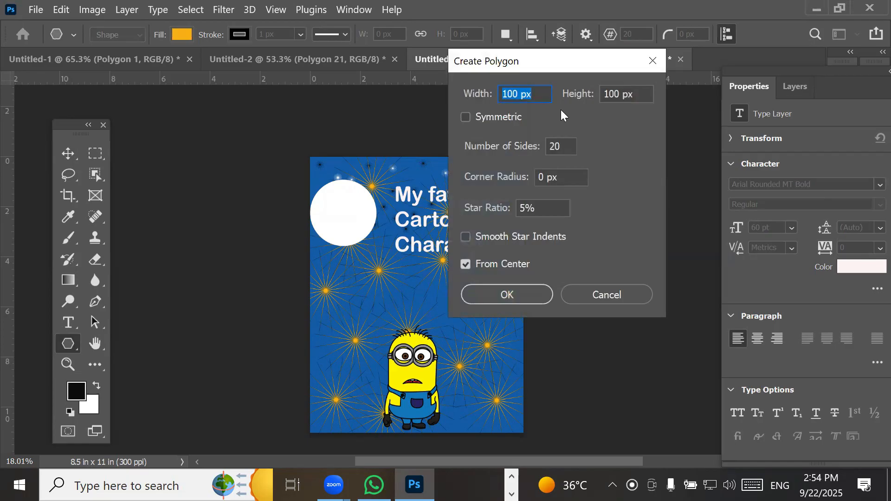
drag(565, 149, 548, 147)
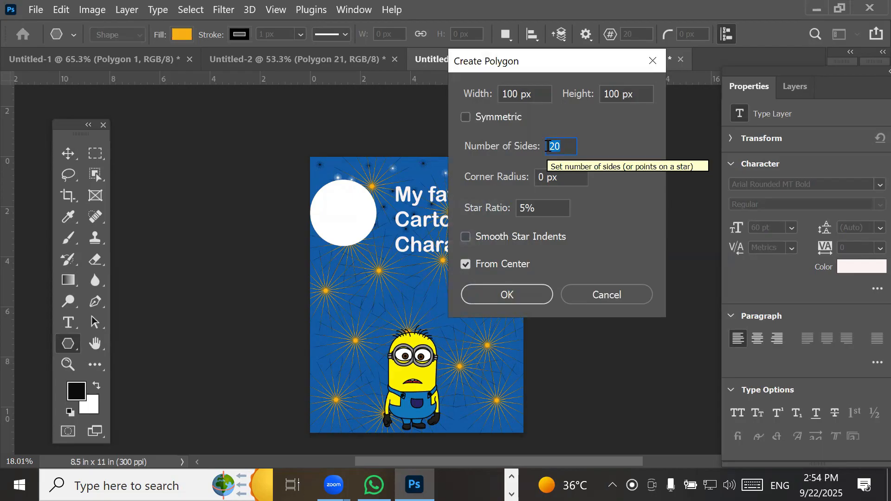
text(3)
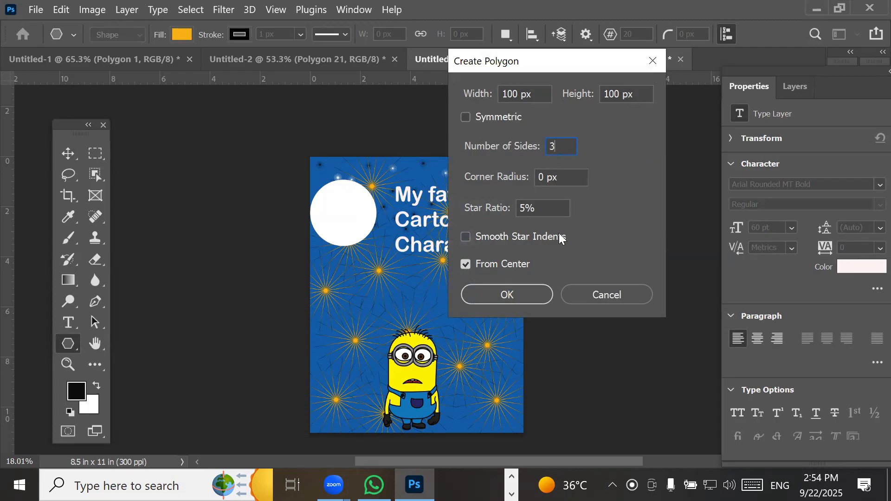
drag(524, 203, 411, 207)
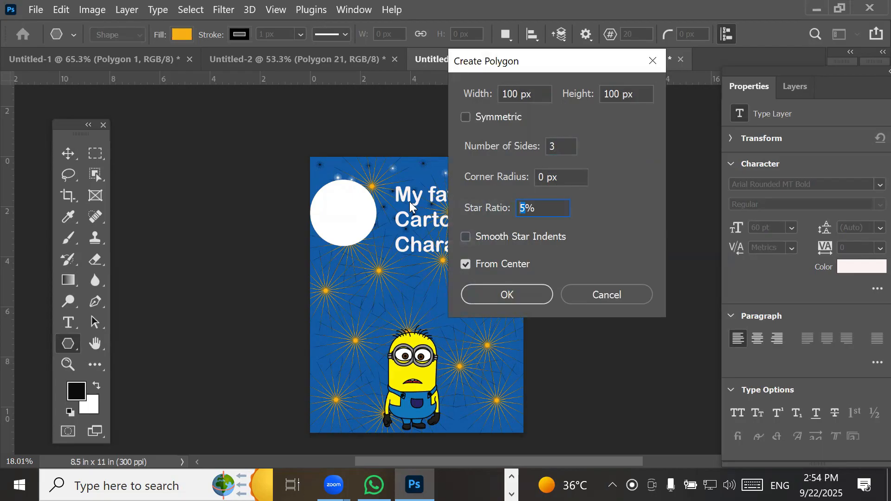
text(50)
click(520, 98)
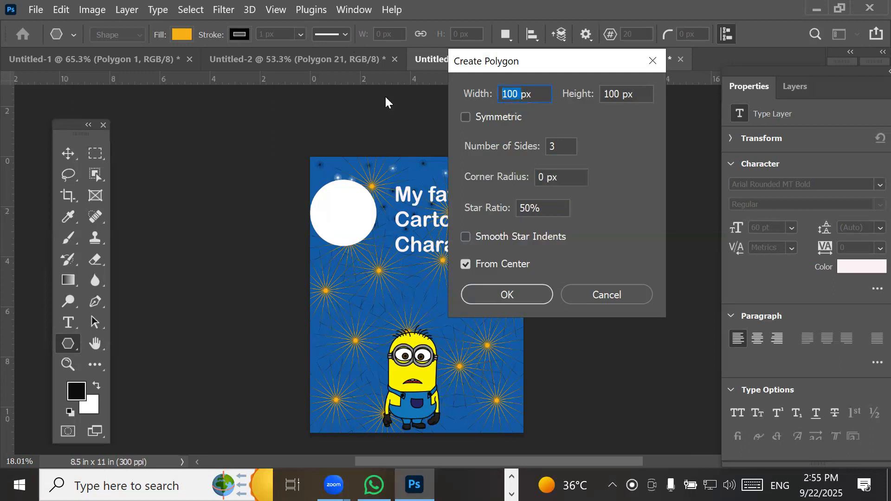
text(400)
click(616, 95)
text(400)
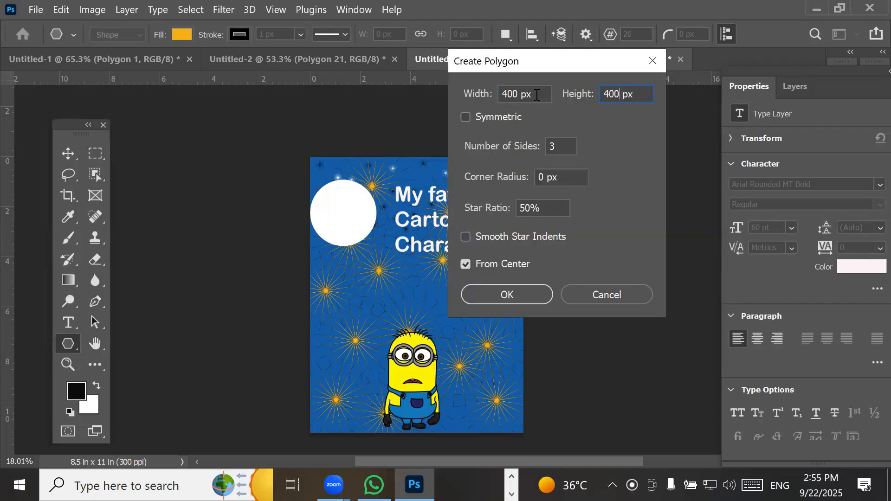
click(510, 293)
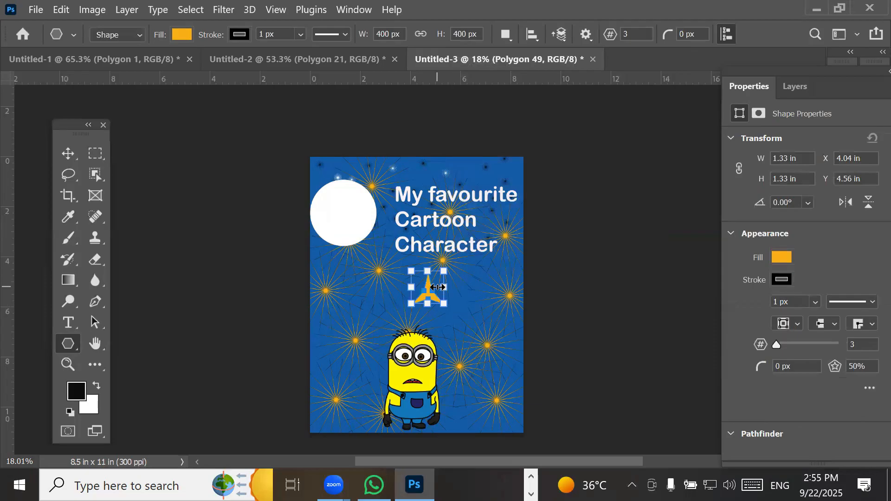
- Move the three-pointed star slightly left and down, keeping it between the title text and the minion
scroll(434, 336, up, 1)
scroll(439, 343, up, 3)
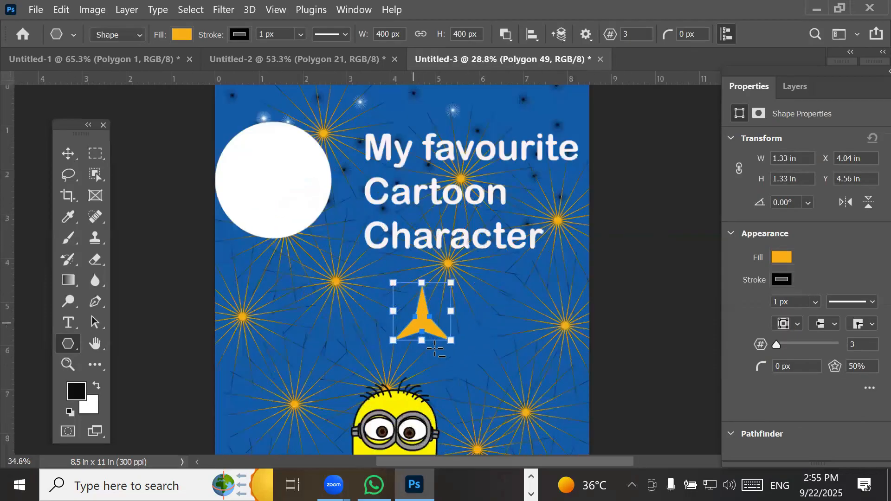
scroll(435, 349, up, 1)
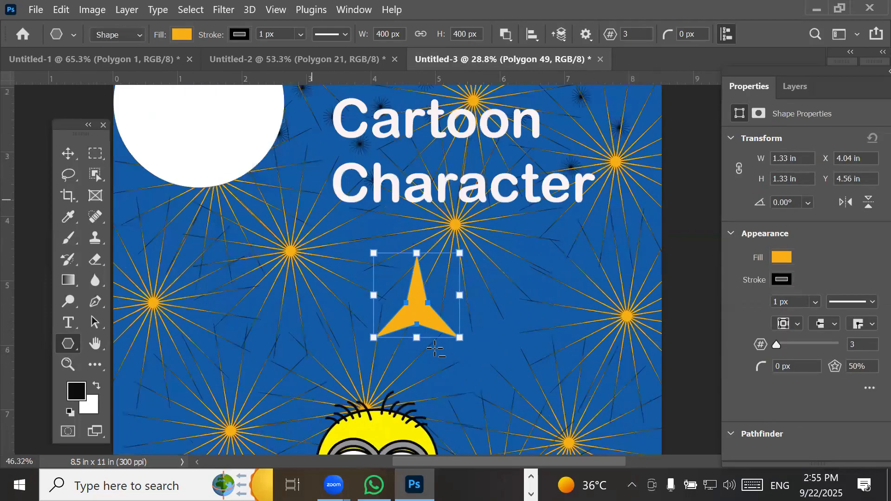
scroll(435, 349, up, 2)
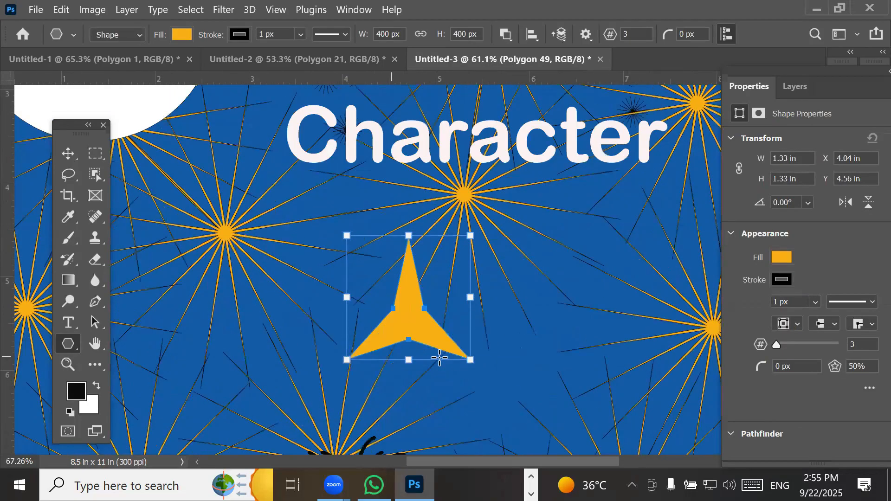
click(68, 154)
drag(460, 353, 414, 356)
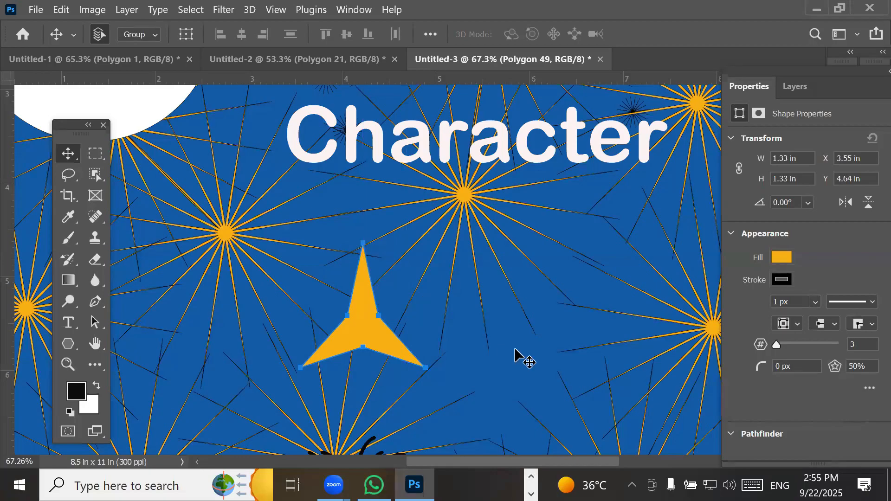
- Create a second 400 x 400 px polygon star with 3 sides and a 50% star ratio, right of the first one
click(68, 343)
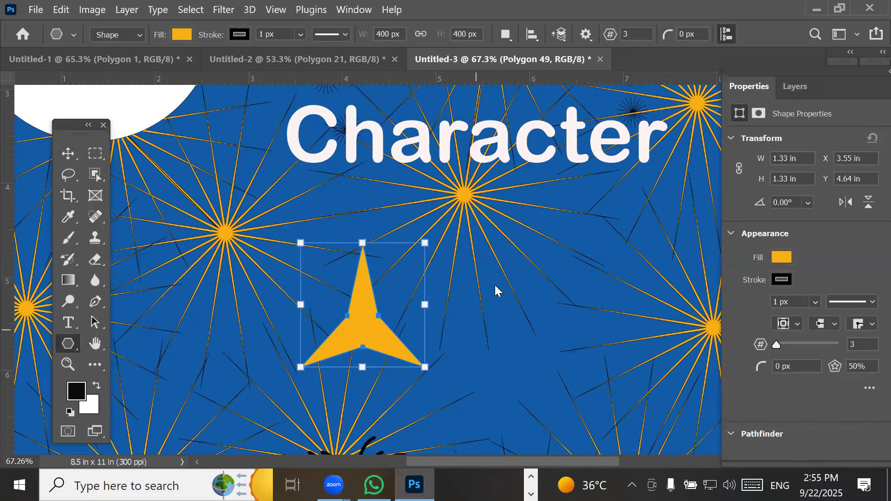
click(474, 332)
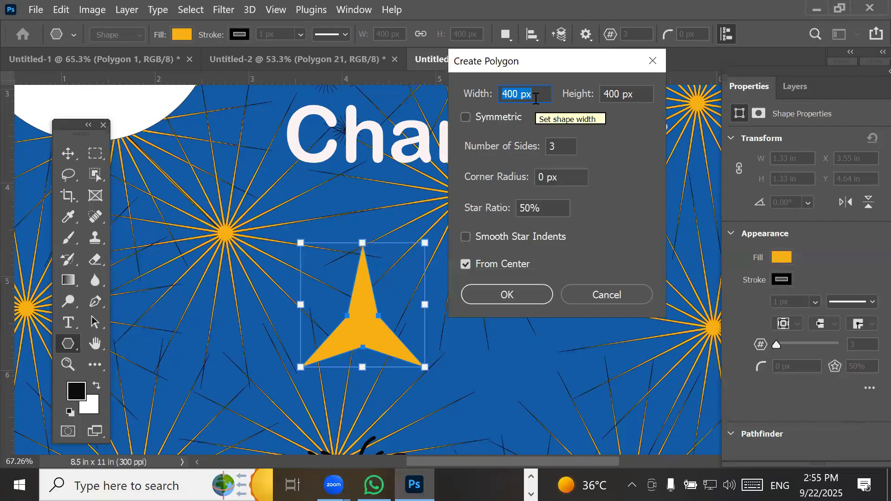
click(508, 297)
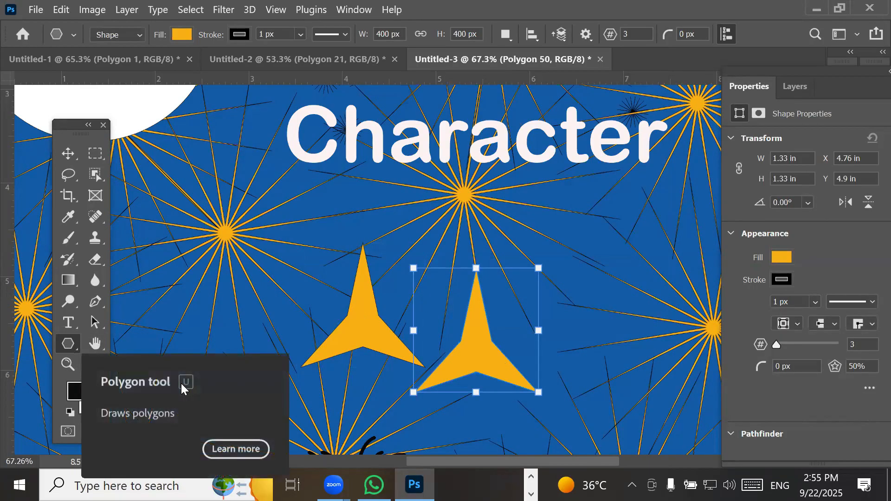
- Draw a large three-pointed star about 10.84 x 9.39 in and move it so it fills the poster's lower-right corner
scroll(381, 318, down, 5)
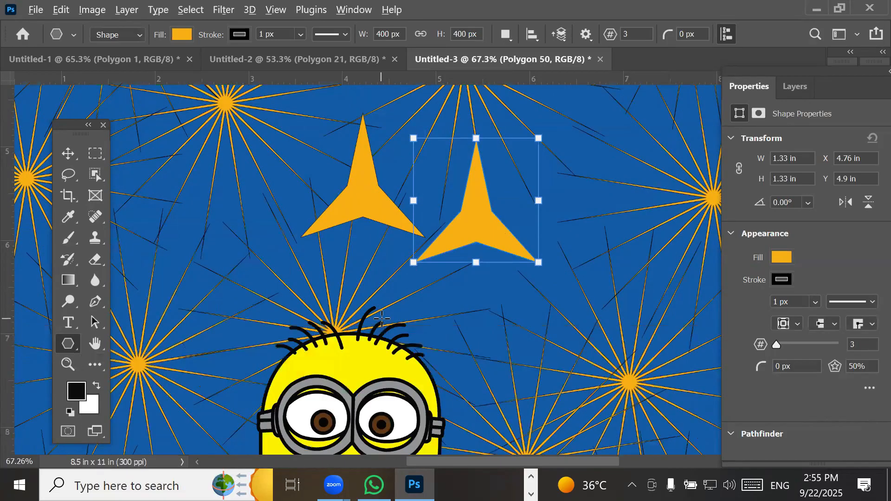
scroll(381, 319, down, 2)
scroll(382, 318, down, 3)
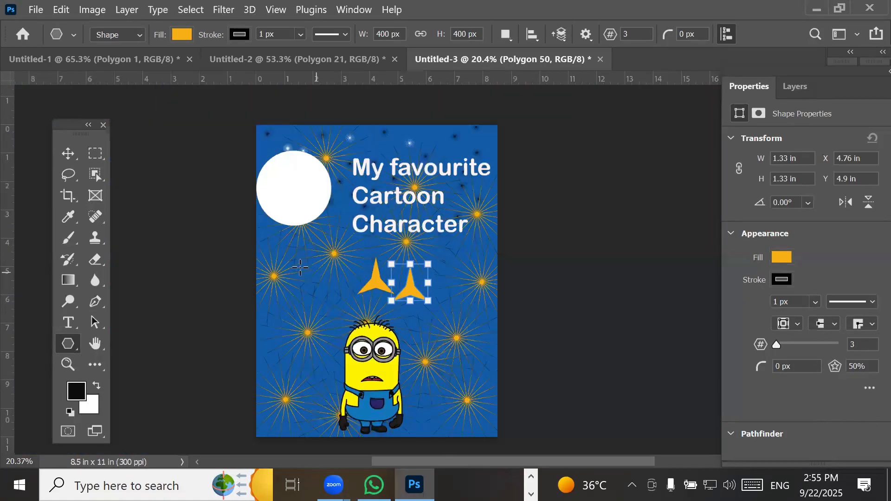
mouse_move(295, 262)
mouse_down()
mouse_move(484, 409)
mouse_move(464, 376)
mouse_move(334, 288)
mouse_move(336, 316)
mouse_move(346, 302)
mouse_move(332, 385)
mouse_move(334, 310)
mouse_move(354, 367)
mouse_move(452, 369)
mouse_move(529, 416)
mouse_move(402, 321)
mouse_move(559, 442)
mouse_up()
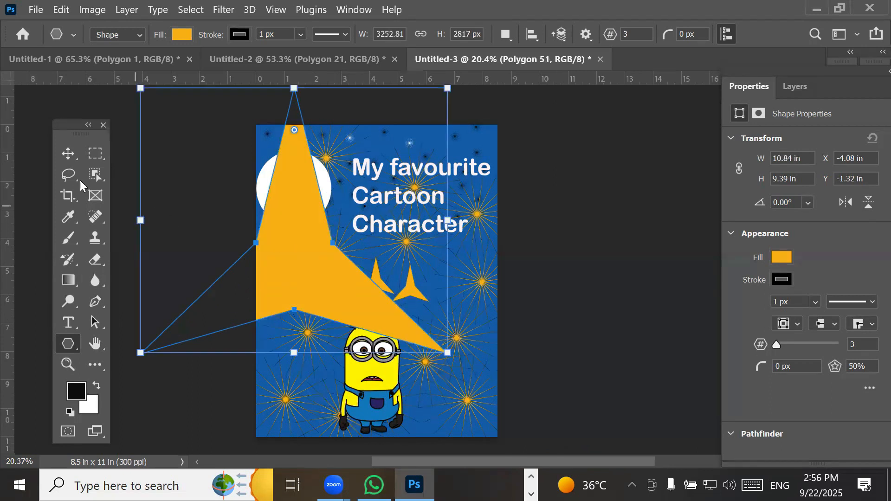
click(69, 154)
drag(345, 278, 477, 407)
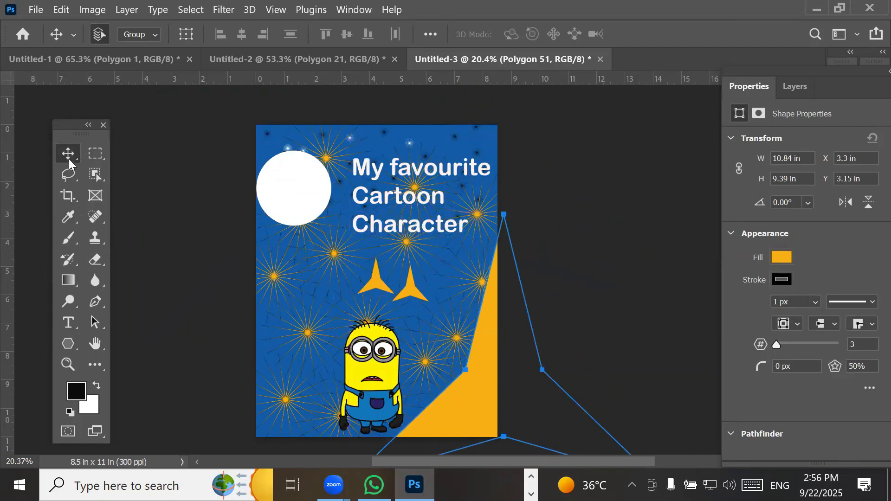
- Duplicate the large orange star from the lower-right corner and place the copy over the poster's lower-left corner
click(186, 298)
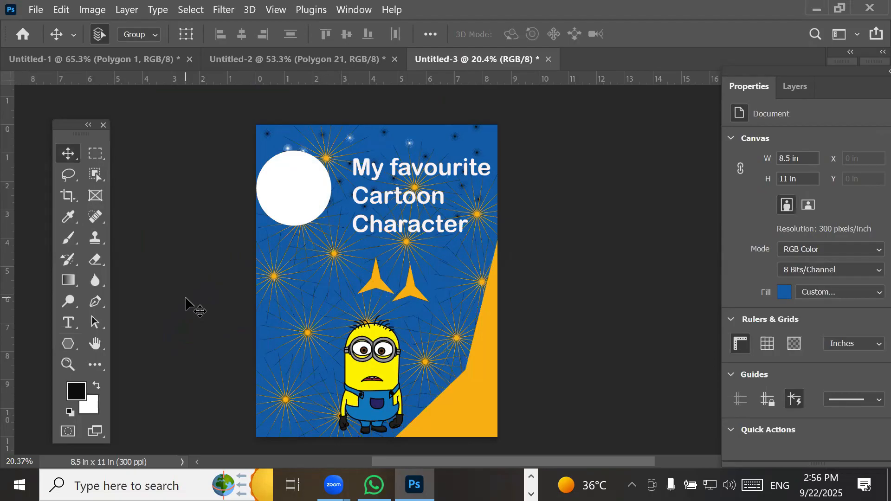
drag(460, 417, 229, 402)
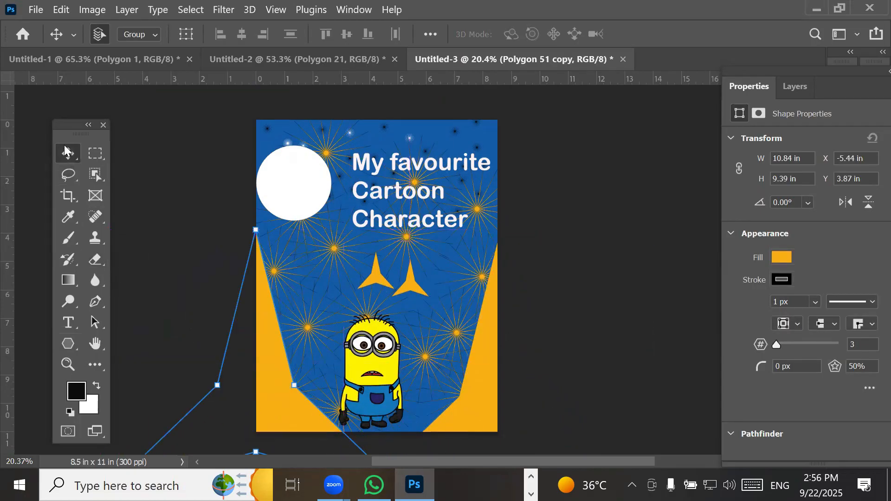
click(193, 262)
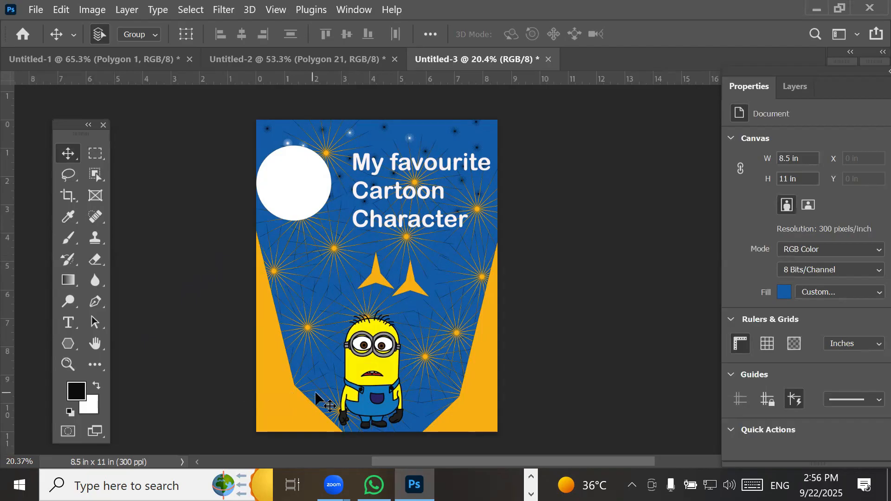
- Change the fill of the large star in the poster's lower-left corner to bright red, then deselect it
click(262, 393)
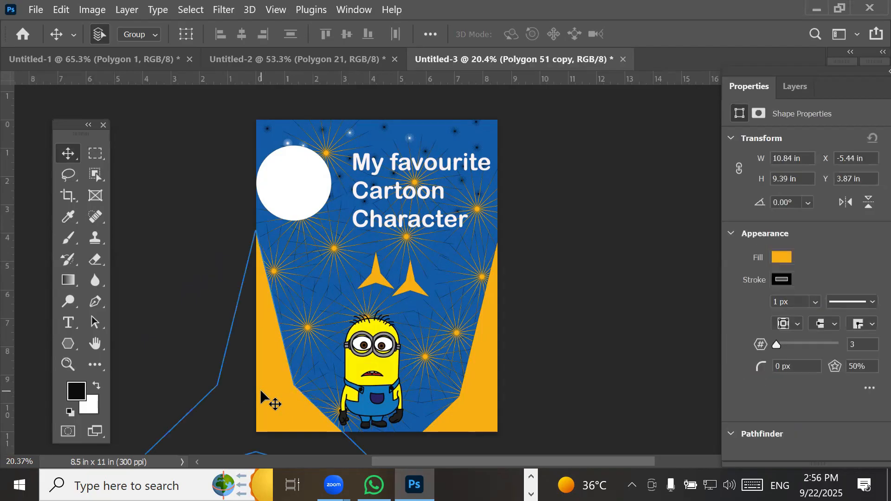
click(70, 344)
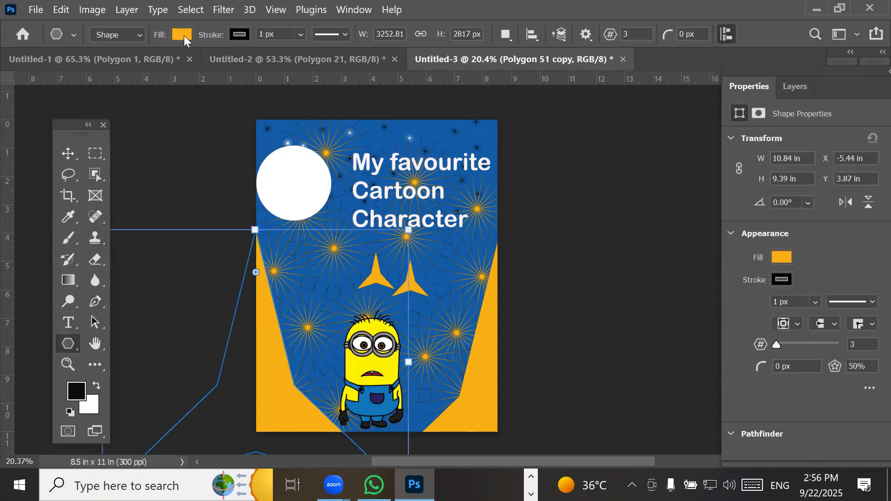
click(183, 35)
click(139, 120)
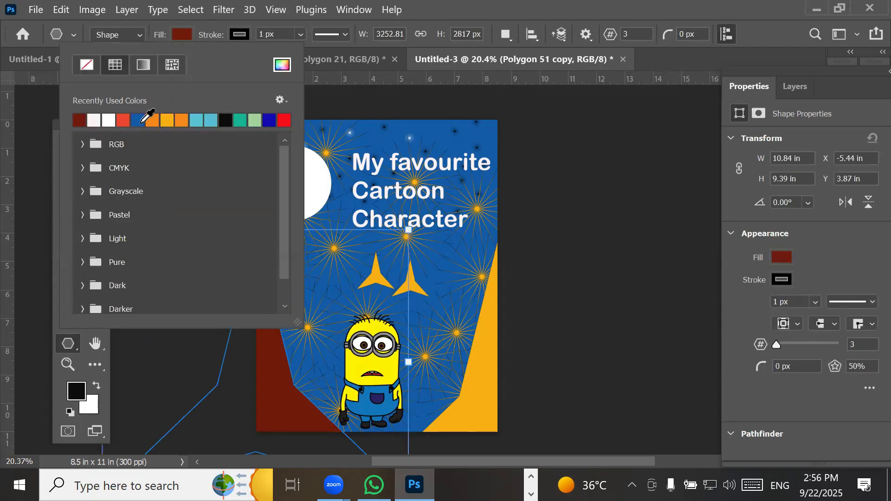
click(225, 120)
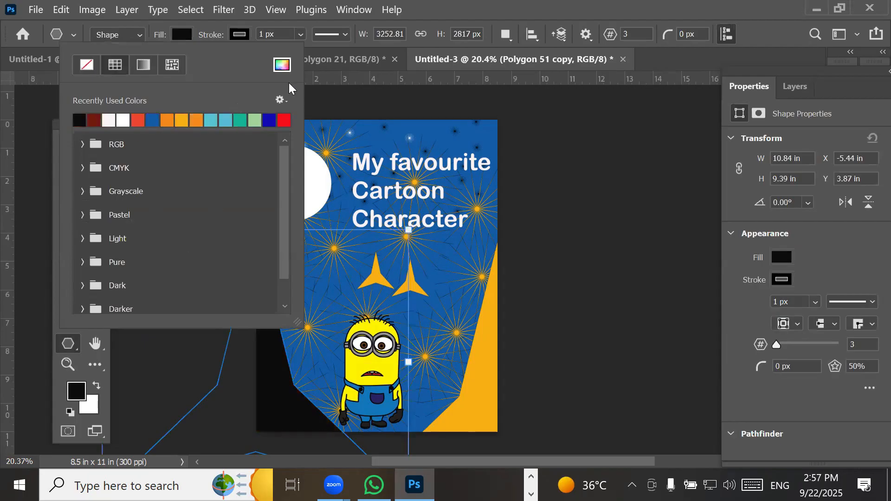
click(284, 118)
click(64, 347)
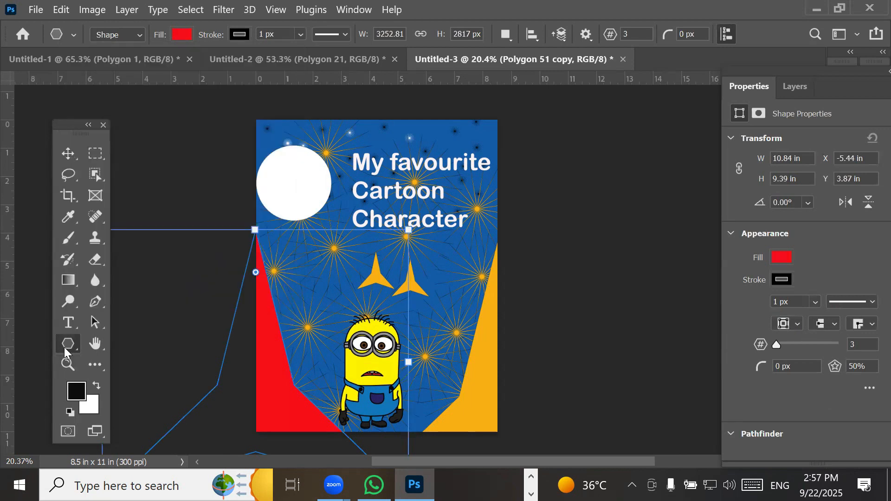
click(67, 153)
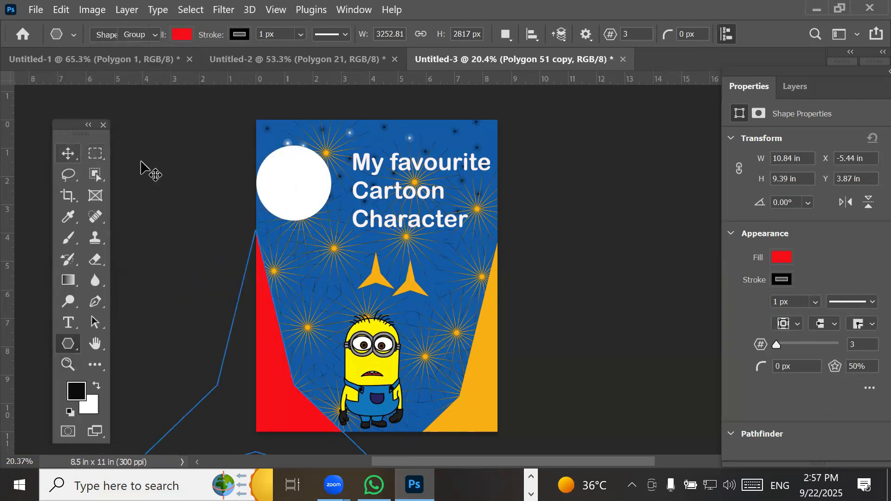
click(171, 162)
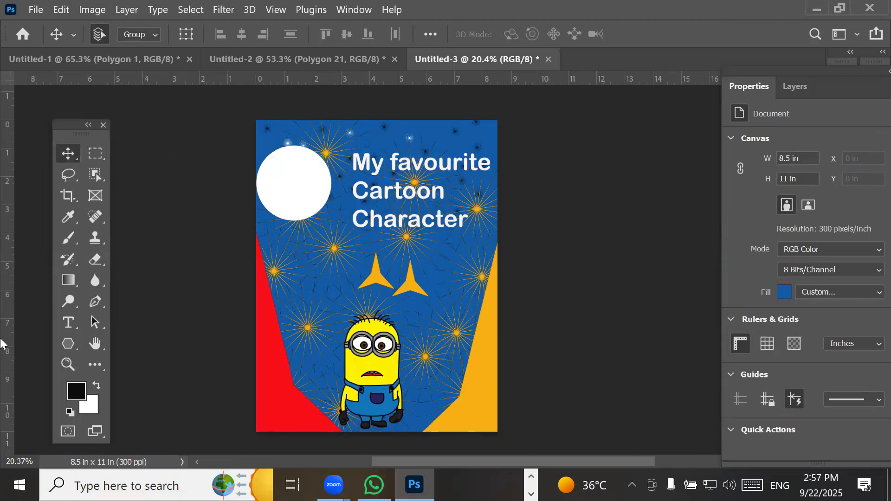
- Draw a vertical line about 1305 px long with the Line tool between the white circle and the title text
click(73, 343)
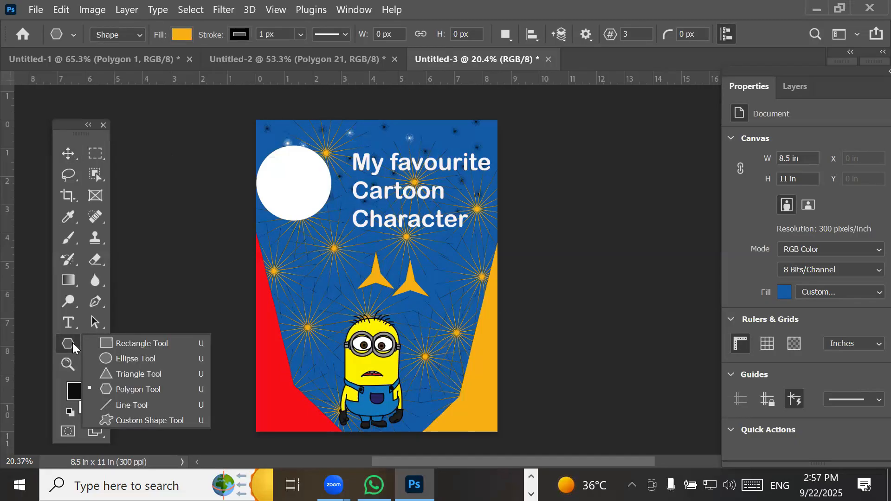
click(118, 390)
key(shift+u)
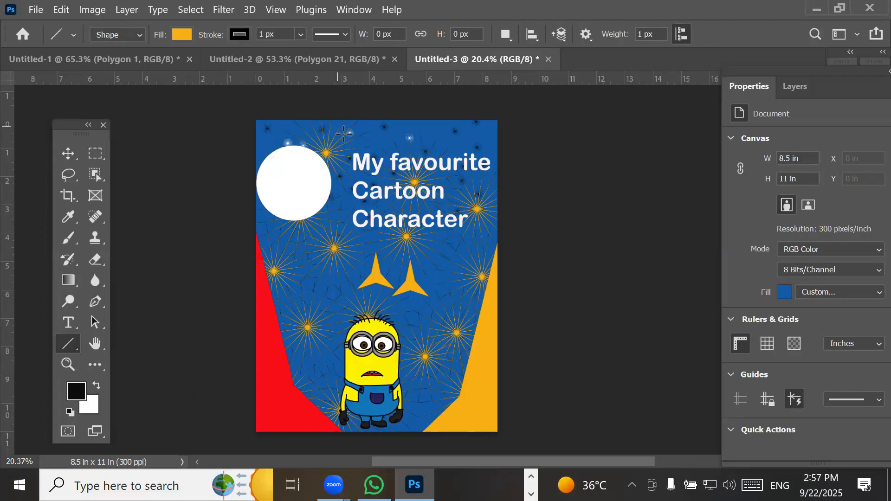
drag(344, 134, 344, 257)
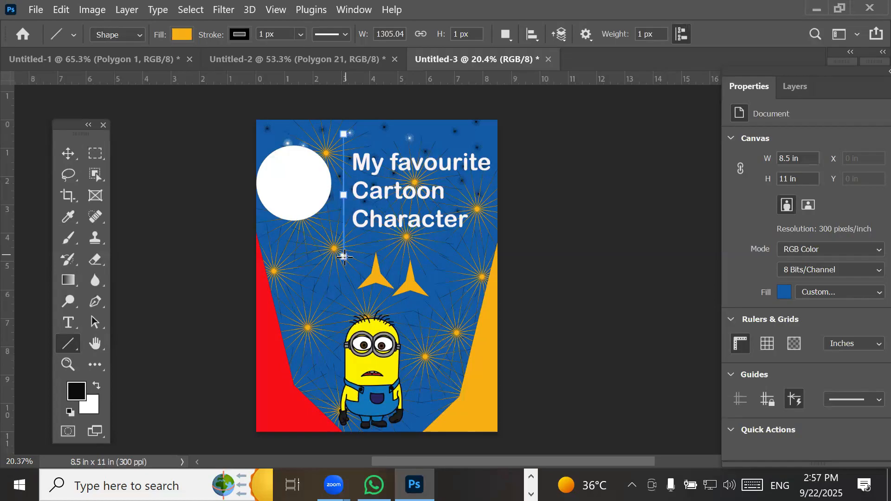
- Set the vertical line's stroke to about 84 px wide and near-white, then deselect it
click(300, 36)
drag(309, 53, 334, 51)
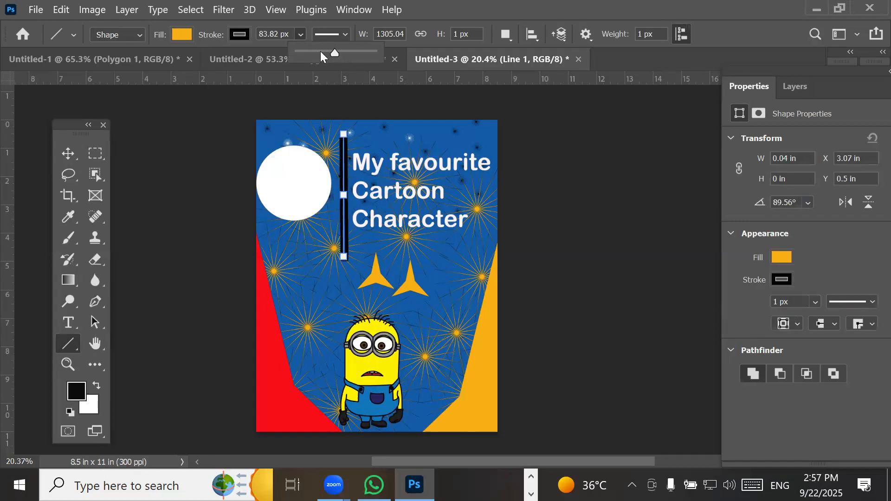
click(239, 35)
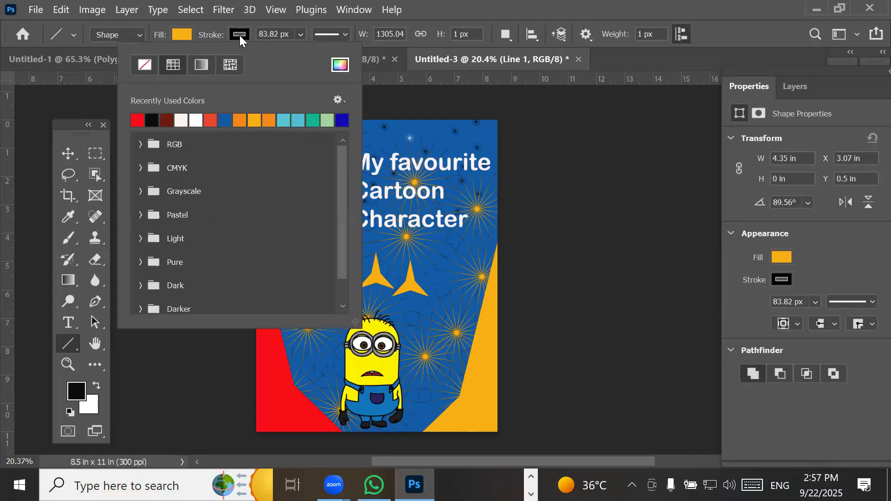
click(200, 121)
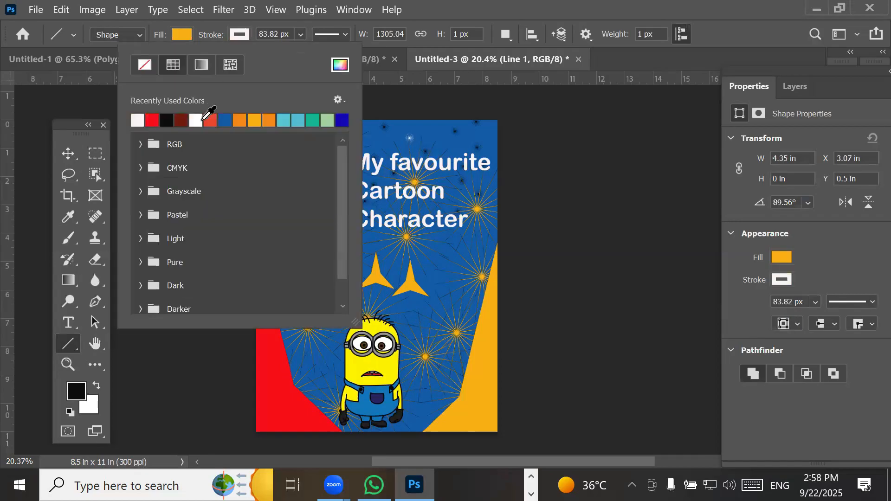
click(67, 154)
click(162, 288)
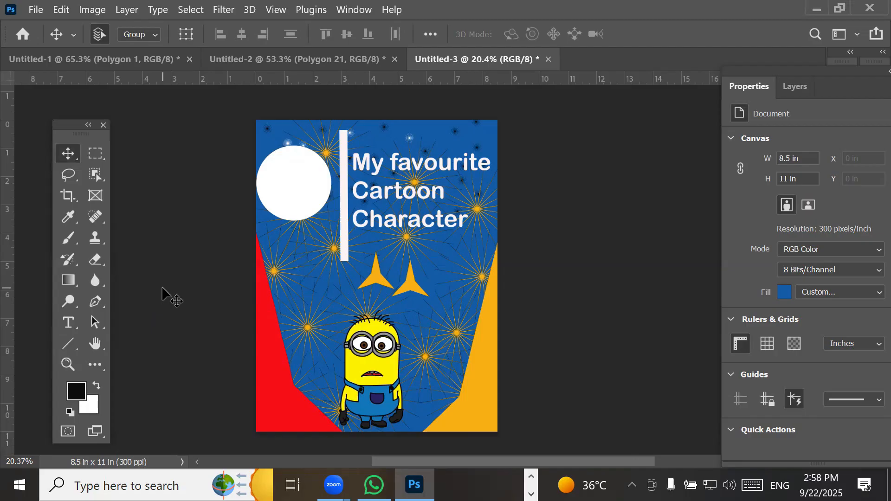
- Draw the Wild Animals camel custom shape, about 458 x 435 px, inside the white circle
click(69, 344)
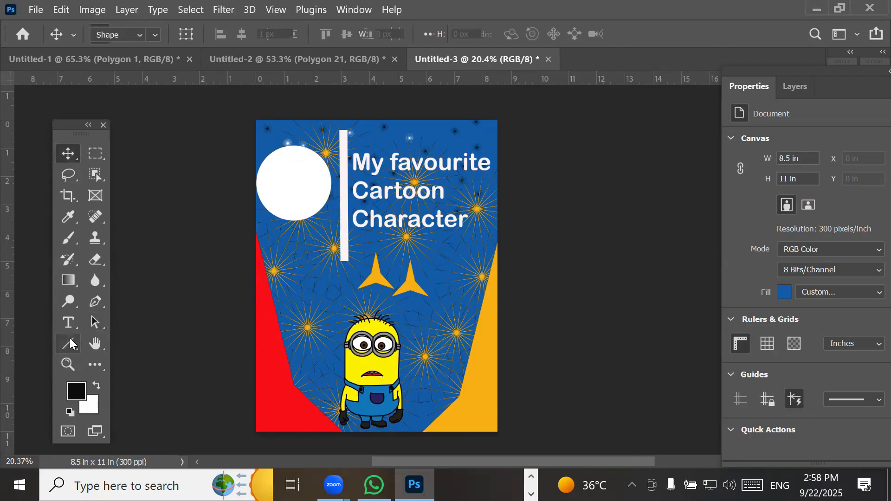
right_click(70, 344)
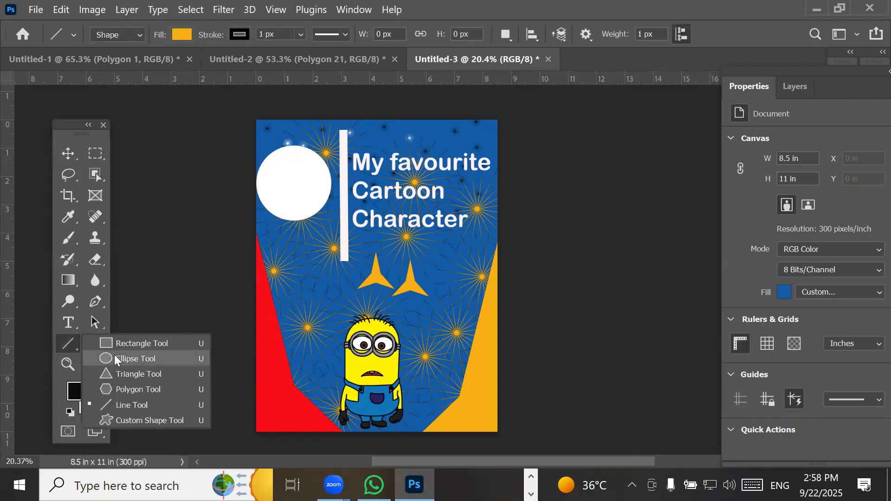
click(172, 420)
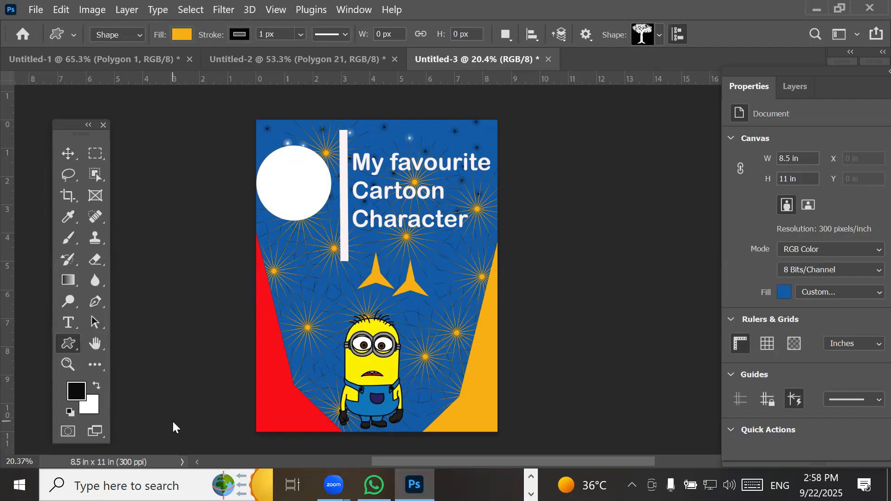
click(658, 37)
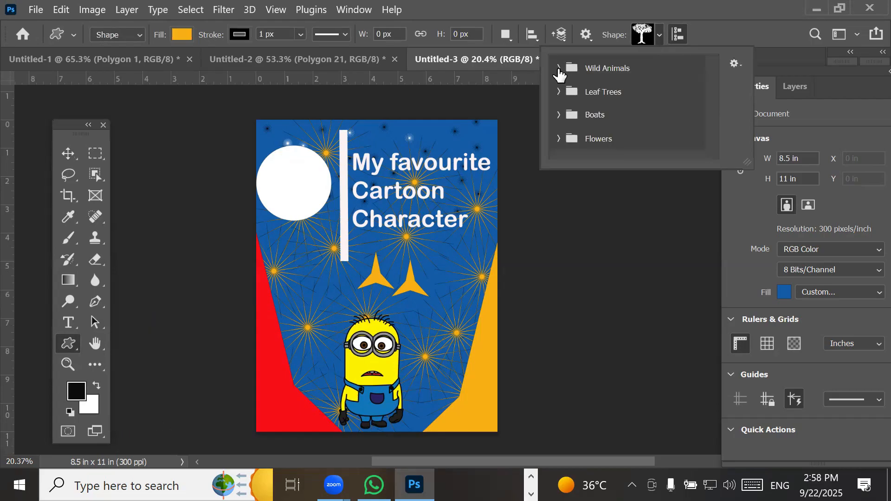
click(559, 68)
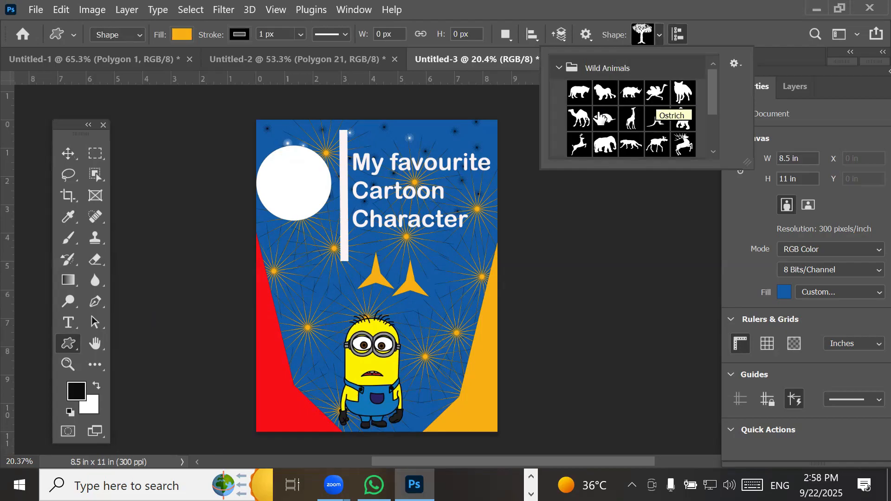
click(579, 119)
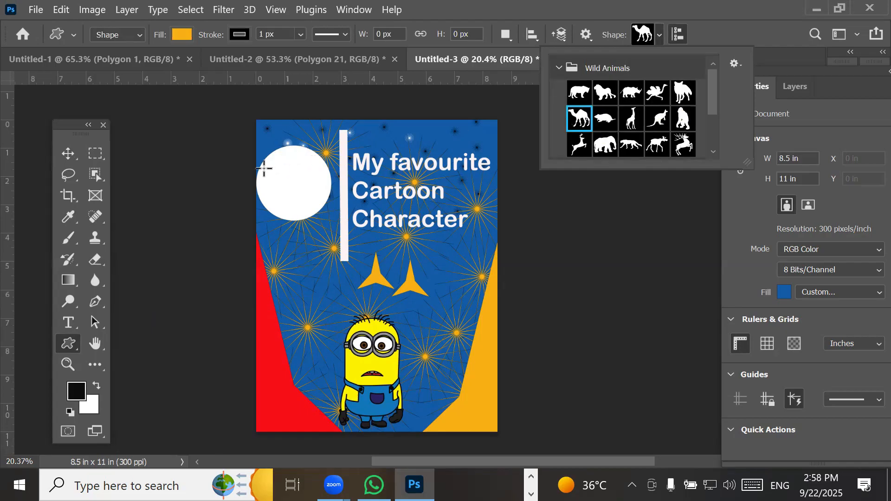
drag(274, 169, 316, 210)
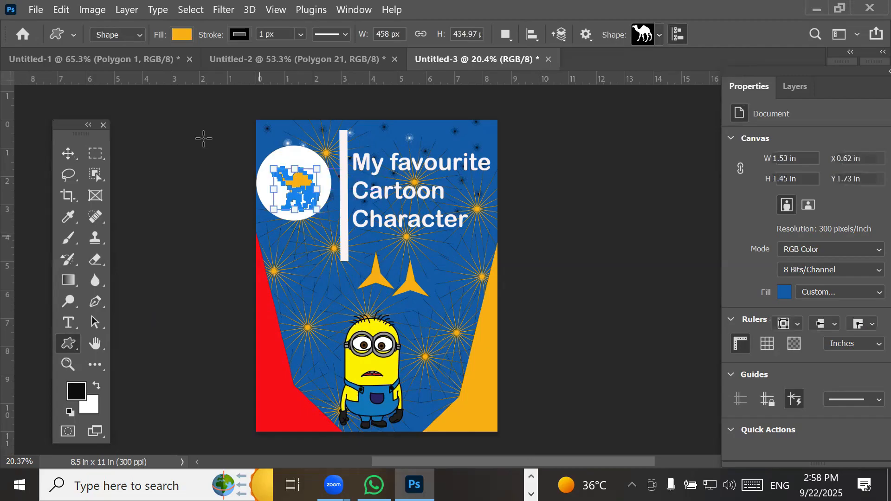
- Change the camel's fill to dark reddish brown, shift it slightly within the white circle, and deselect it
click(183, 34)
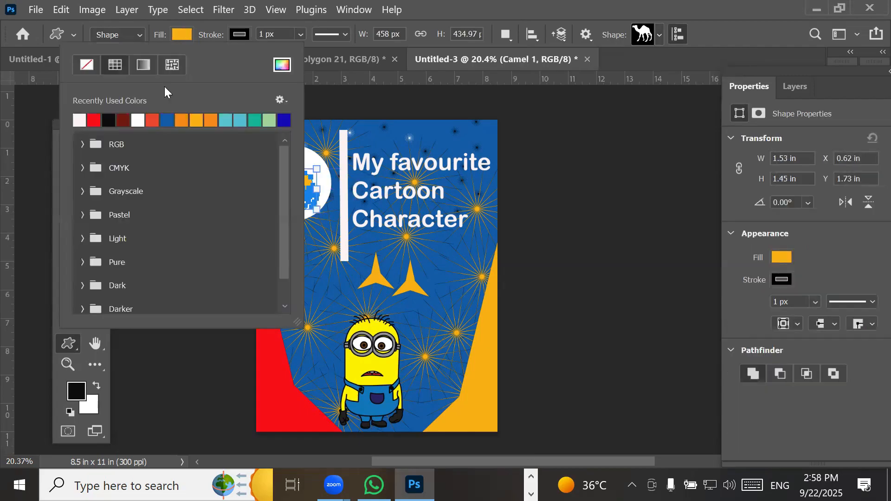
click(123, 120)
key(Return)
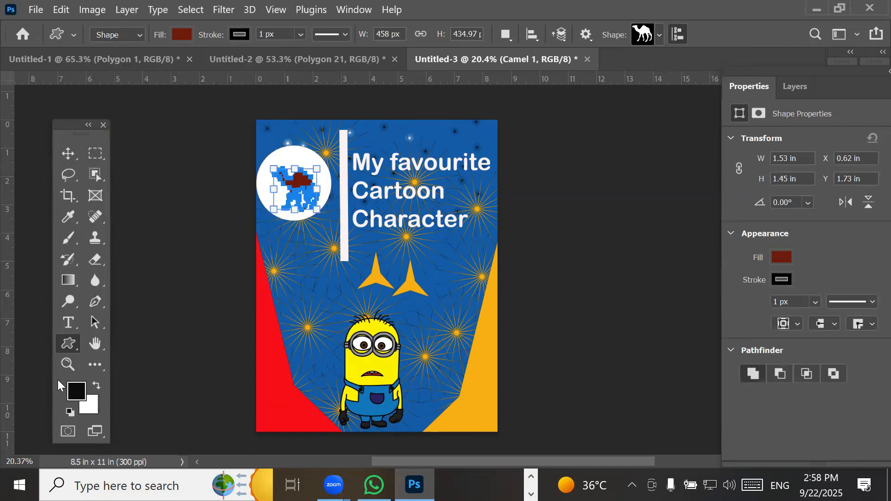
click(68, 153)
click(236, 216)
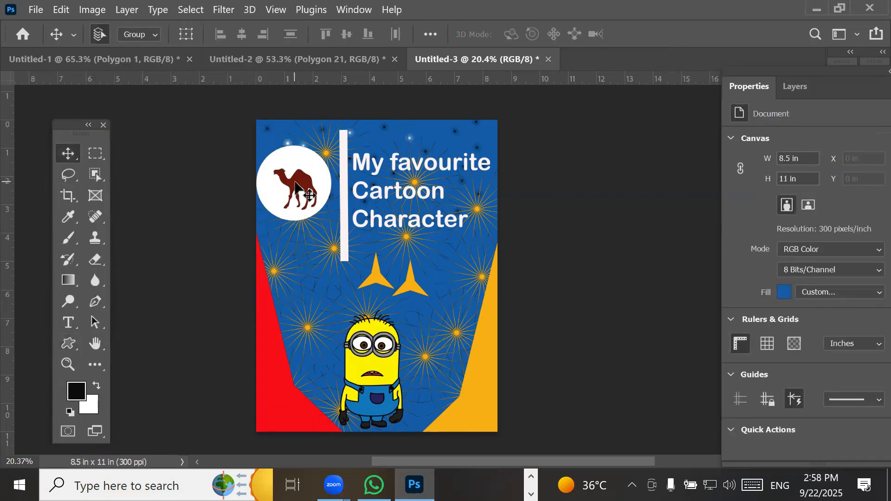
drag(289, 180, 292, 182)
click(190, 242)
- Scale the camel down to about 0.62 x 0.59 in and place it in the left half of the white circle
click(305, 195)
scroll(297, 199, up, 2)
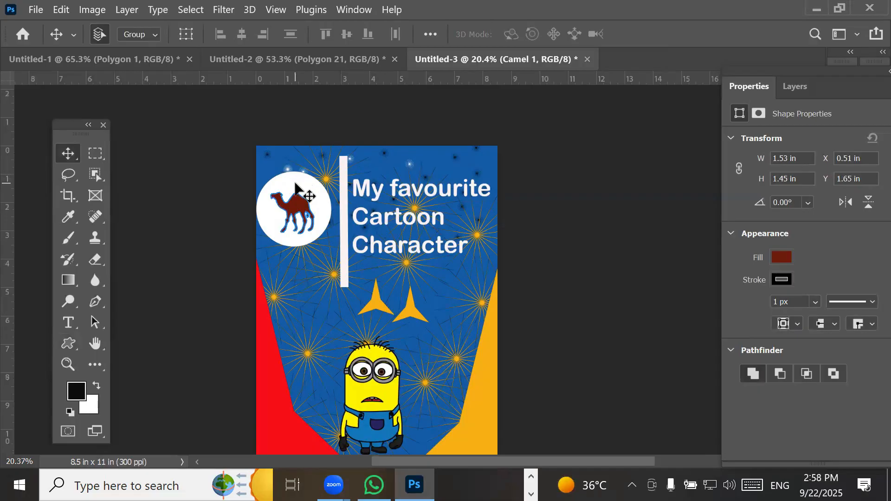
scroll(294, 198, up, 3)
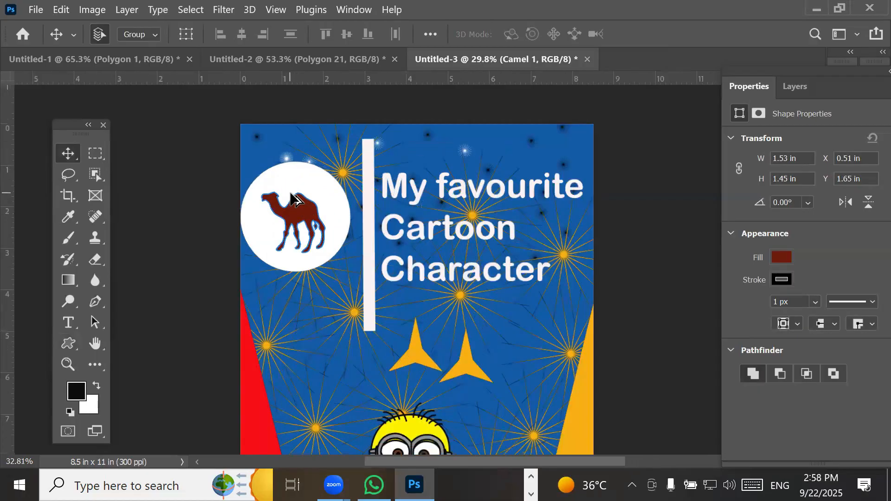
scroll(293, 199, up, 4)
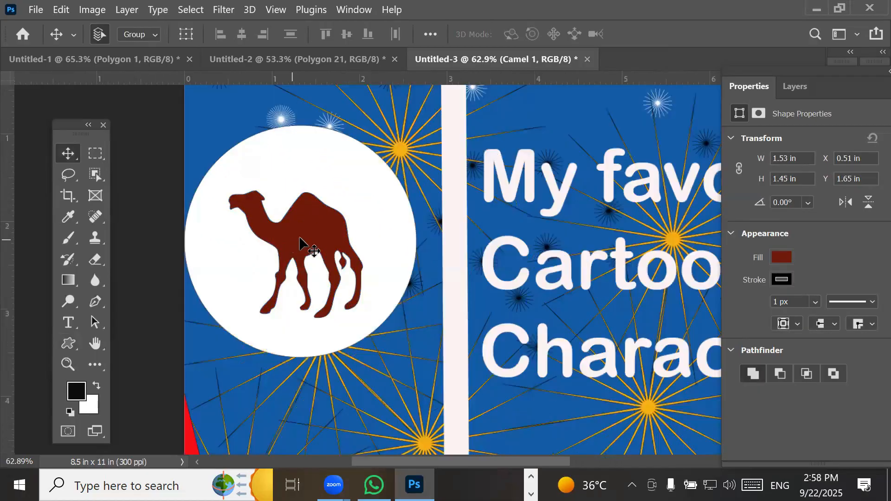
key(ctrl+t)
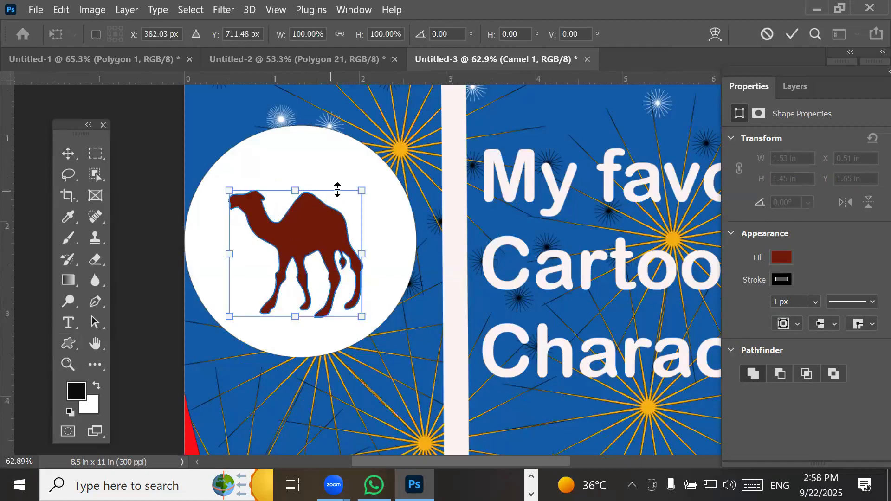
drag(361, 190, 281, 266)
drag(260, 294, 294, 237)
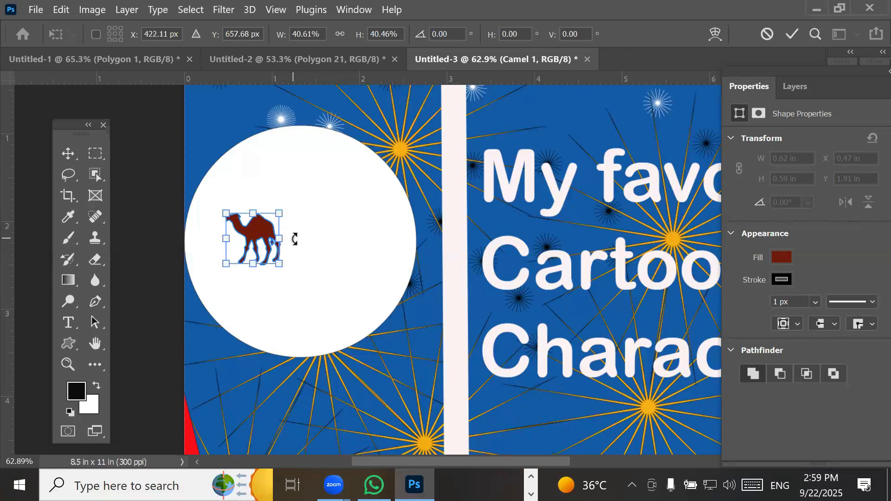
click(68, 153)
drag(258, 231, 325, 230)
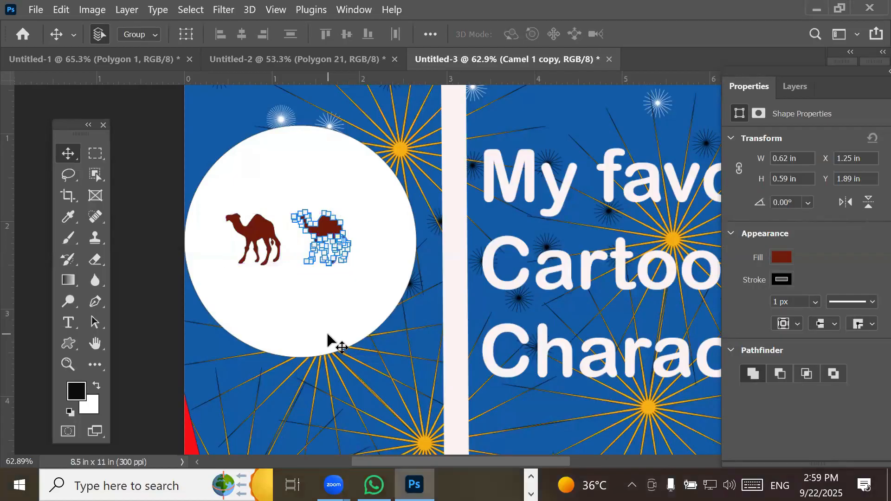
key(ctrl+r)
scroll(344, 325, right, 3)
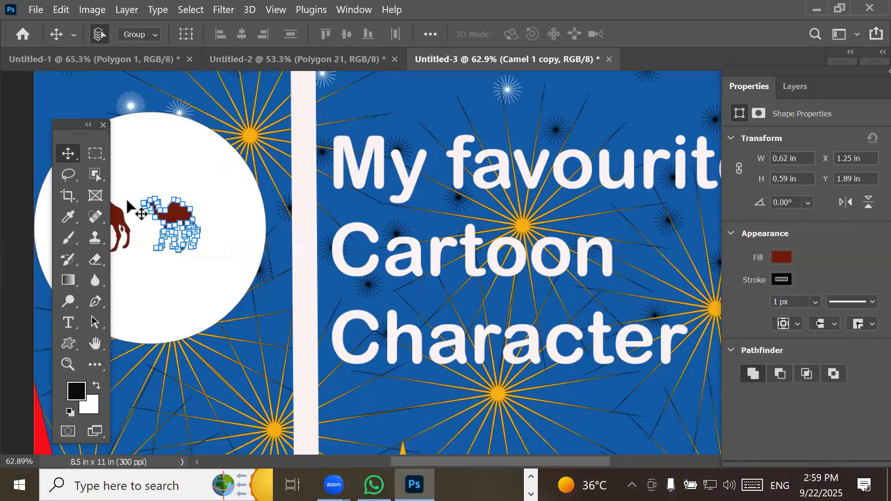
key(ctrl+z)
key(ctrl+z)
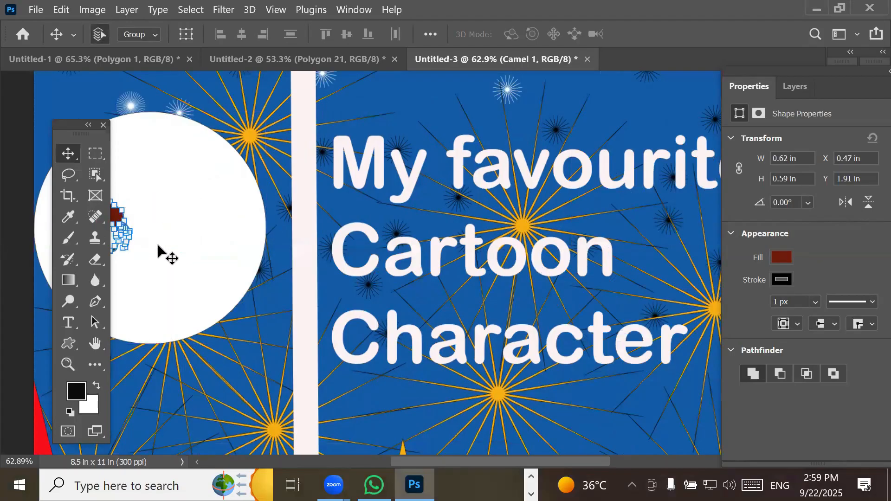
- Duplicate the camel to its right inside the circle and scale the copy down to about 0.35 x 0.33 in
scroll(158, 246, down, 5)
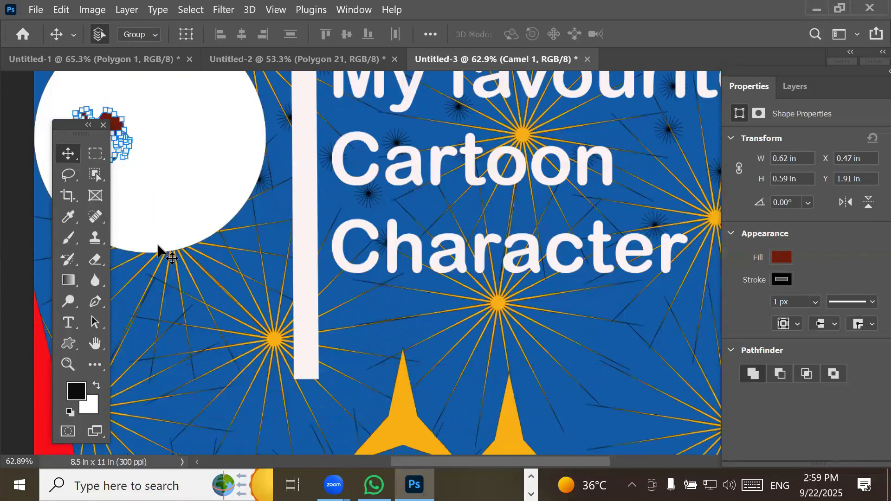
scroll(160, 251, down, 2)
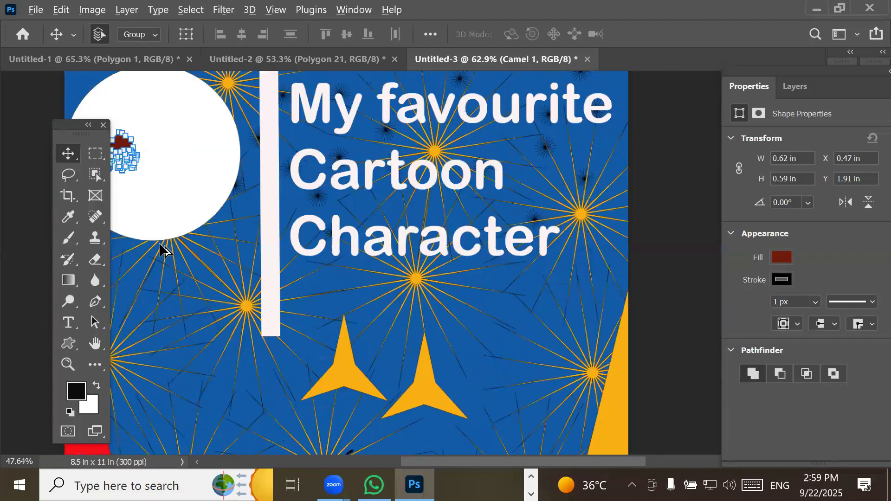
scroll(153, 235, down, 2)
drag(160, 213, 383, 287)
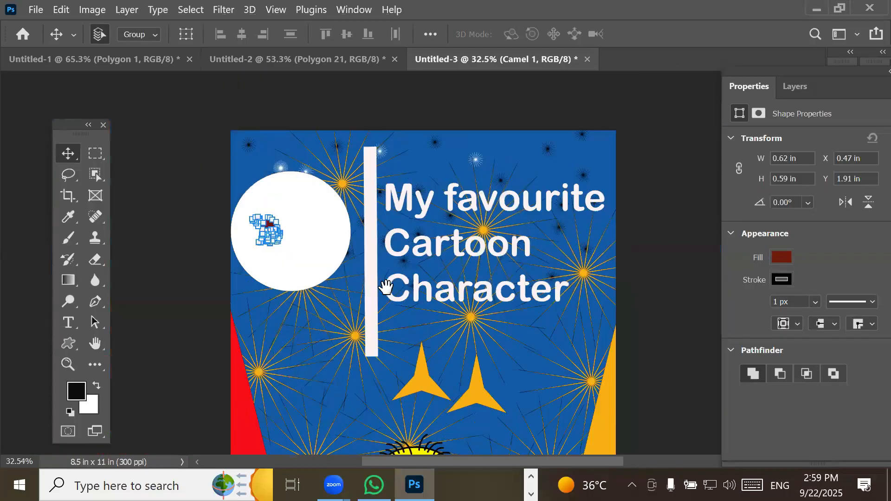
scroll(379, 267, up, 1)
scroll(380, 280, up, 4)
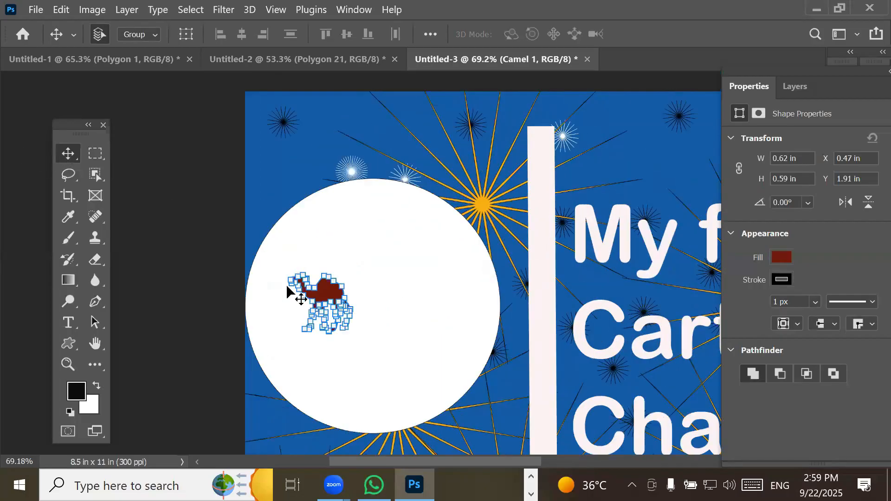
drag(330, 292, 414, 294)
key(ctrl+t)
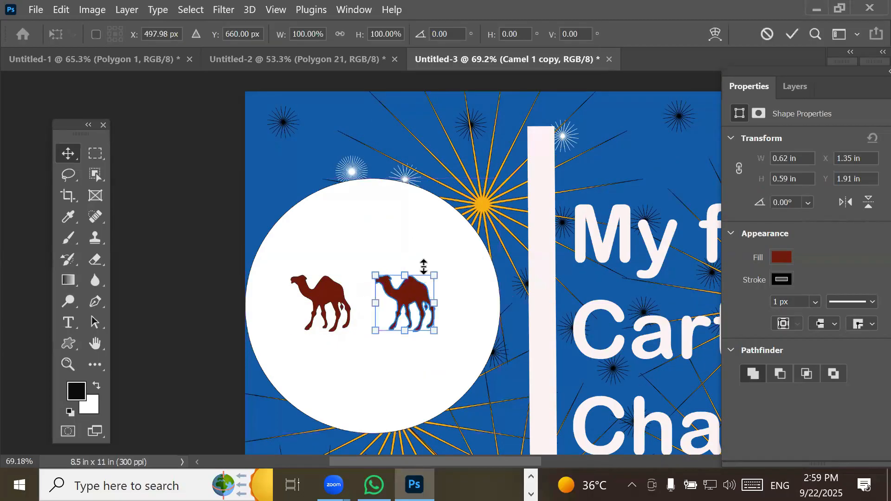
drag(439, 270, 378, 315)
click(78, 154)
- Duplicate the smaller camel to its right and scale the new copy down to about 0.24 x 0.23 in
scroll(394, 316, up, 2)
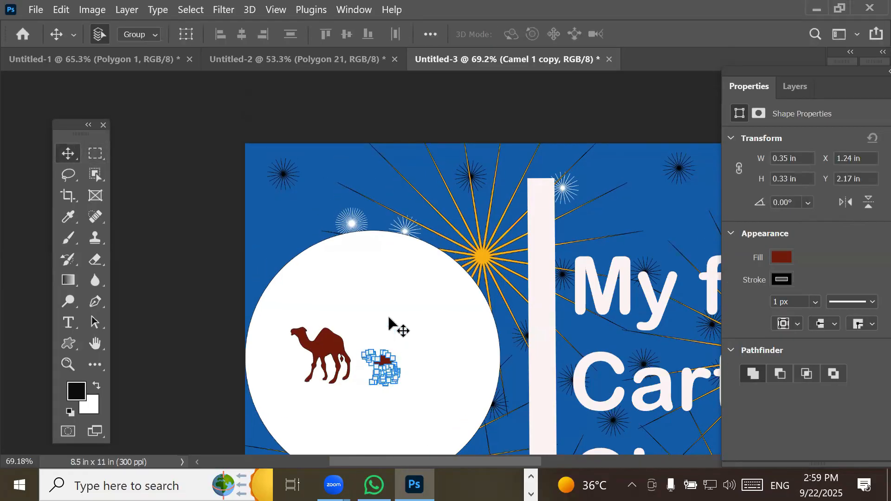
scroll(387, 420, up, 2)
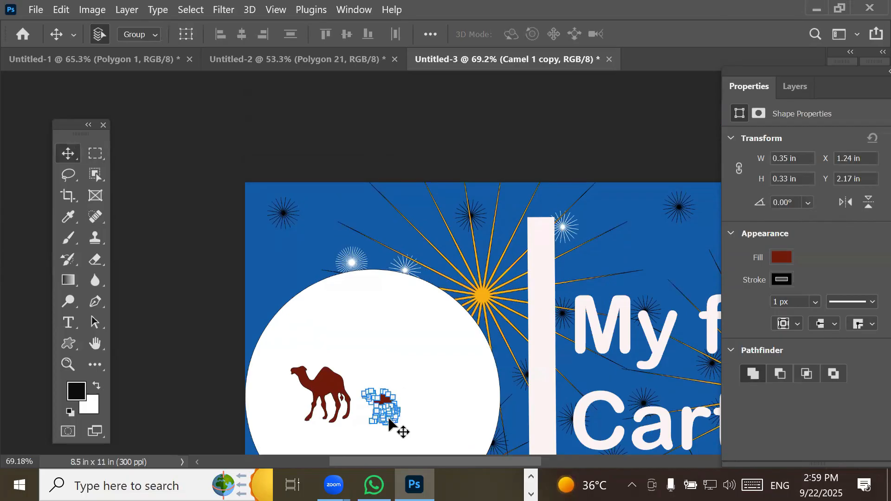
scroll(397, 423, down, 4)
scroll(397, 346, up, 3)
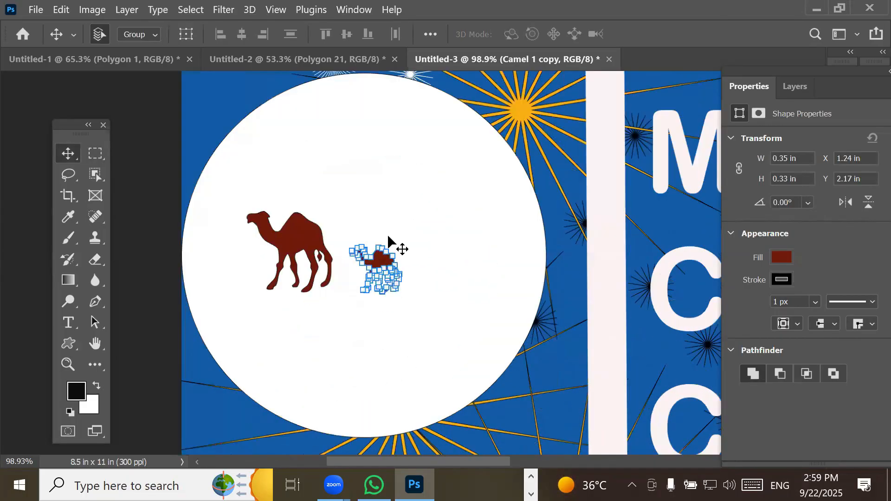
scroll(381, 231, up, 2)
drag(380, 239, 483, 245)
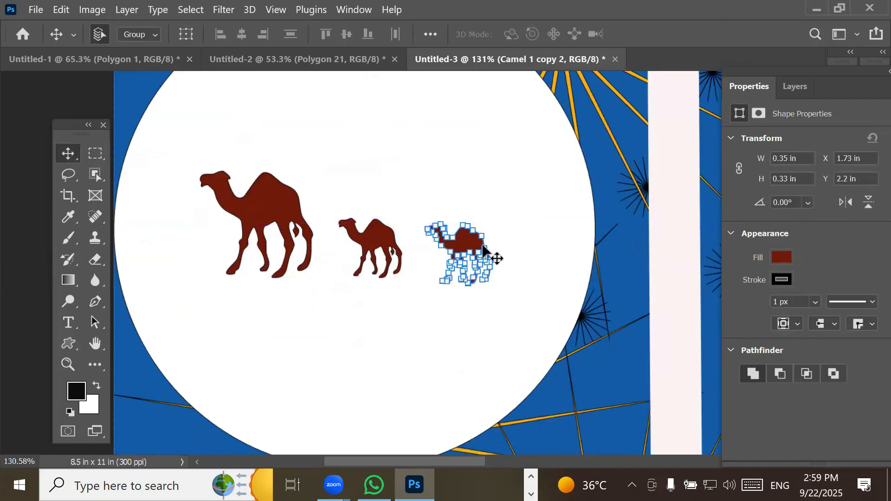
key(ctrl+t)
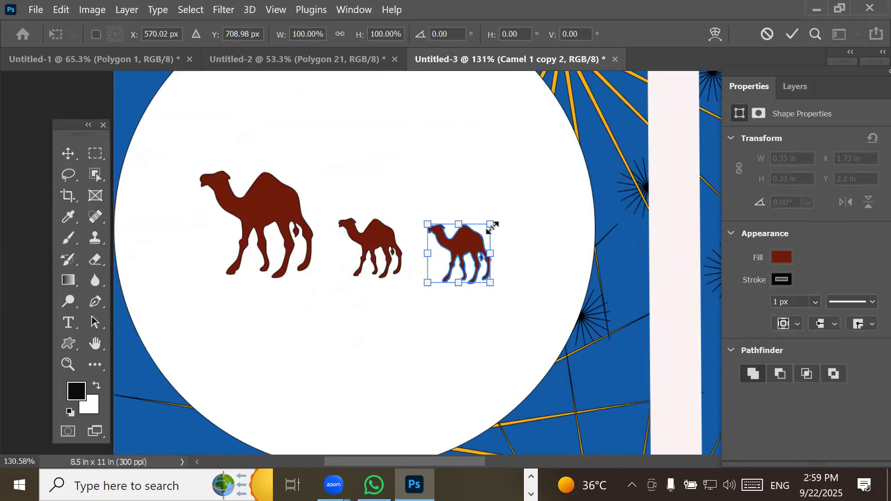
drag(492, 226, 483, 235)
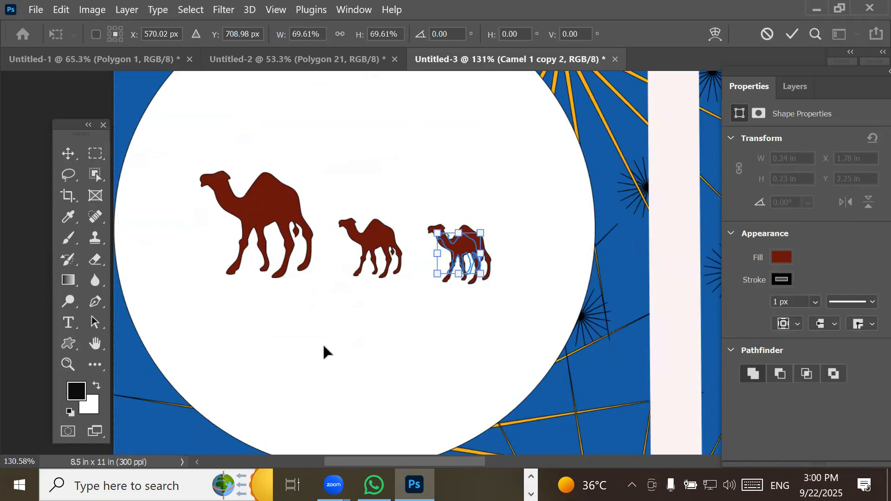
click(69, 156)
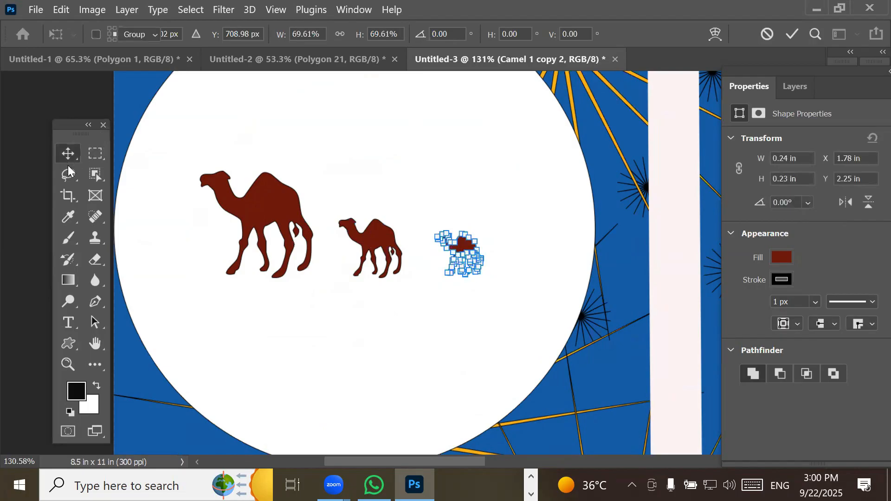
- Move the medium camel below the large one and the smallest camel to its right in the circle's lower part
click(227, 368)
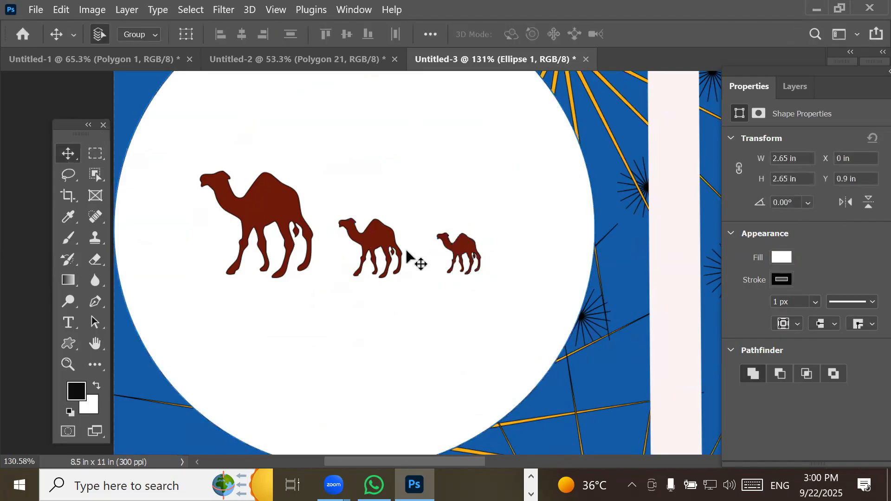
drag(395, 253, 279, 367)
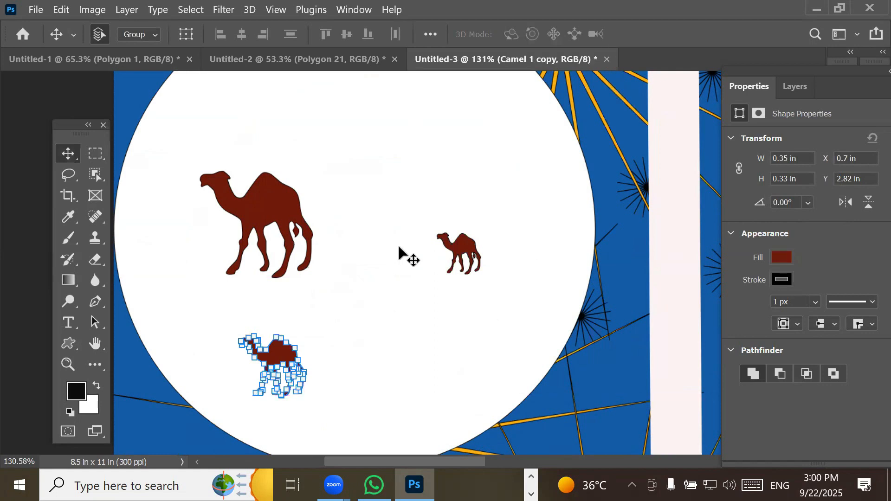
drag(456, 241, 417, 354)
click(263, 204)
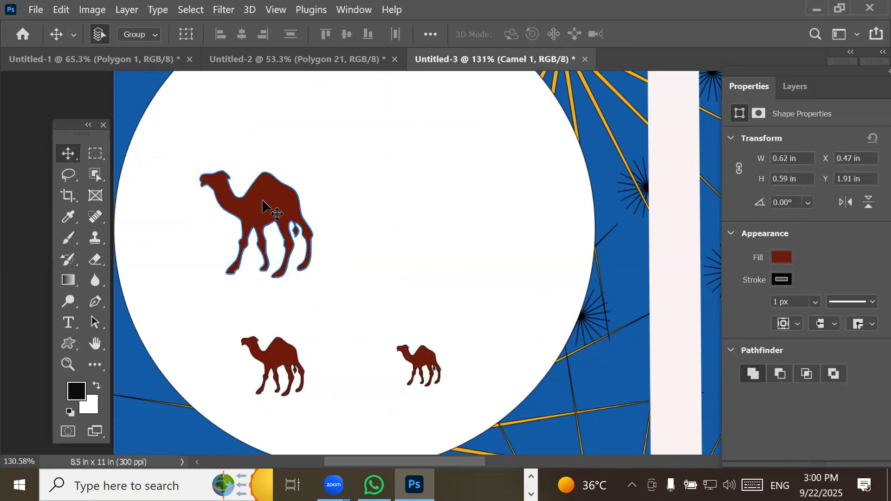
key(ctrl+r)
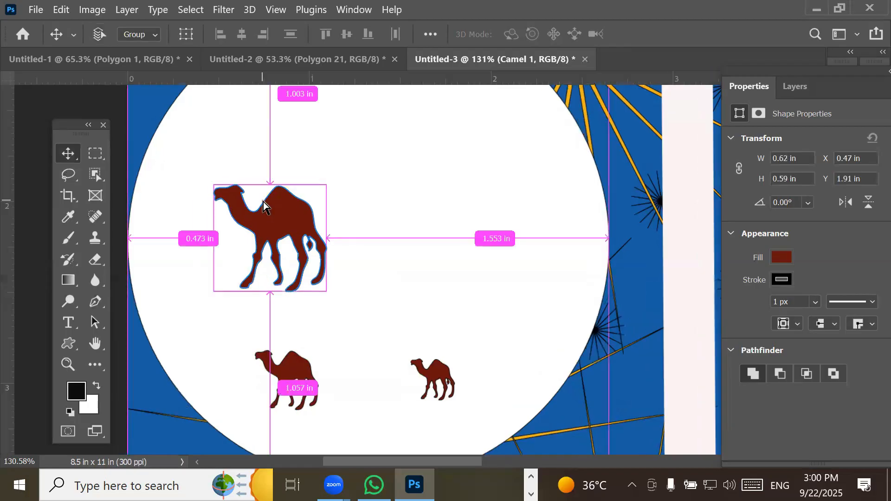
key(ctrl+t)
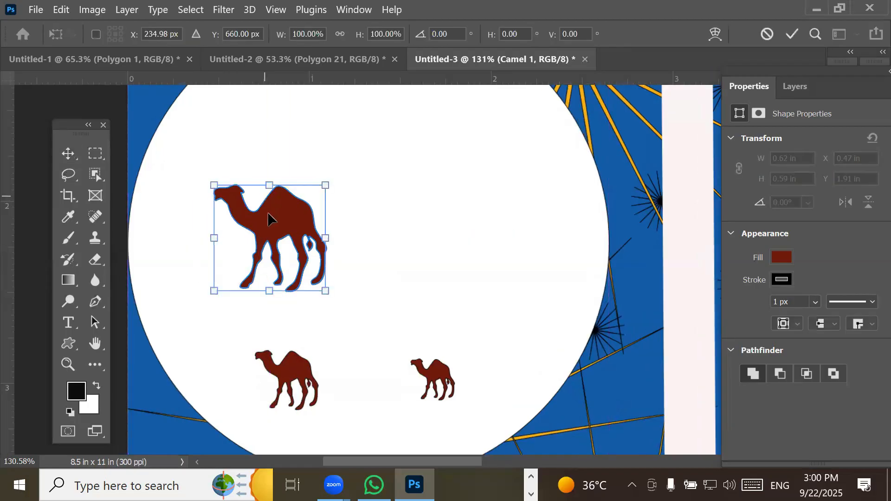
drag(274, 224, 297, 221)
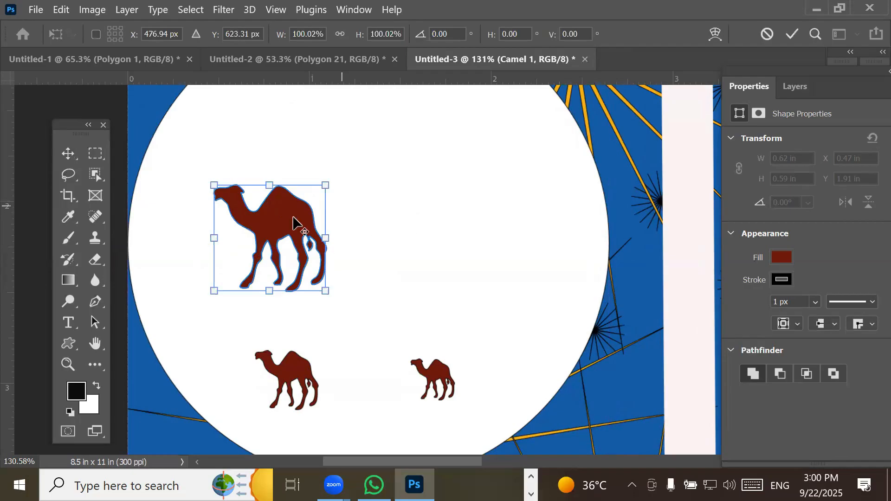
click(77, 162)
- Duplicate the large camel with the Move tool, placing the copy to its right at about X 1.2 in, Y 1.91 in
alt+click(67, 154)
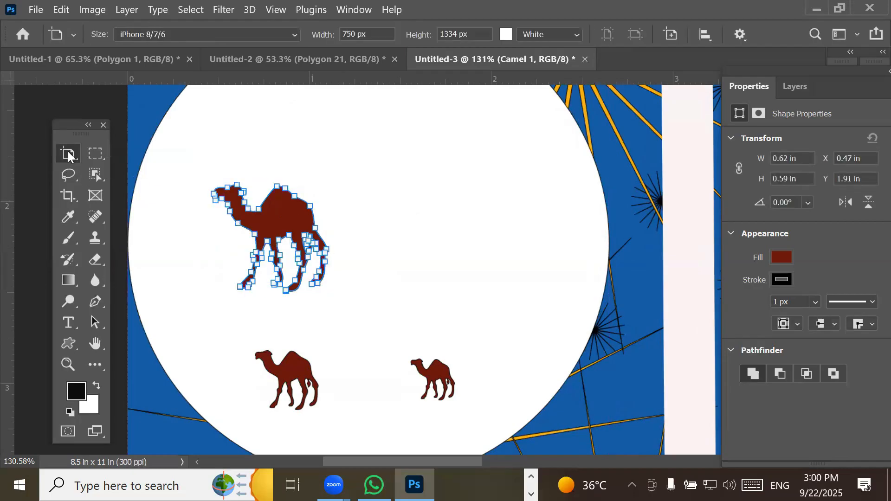
right_click(67, 153)
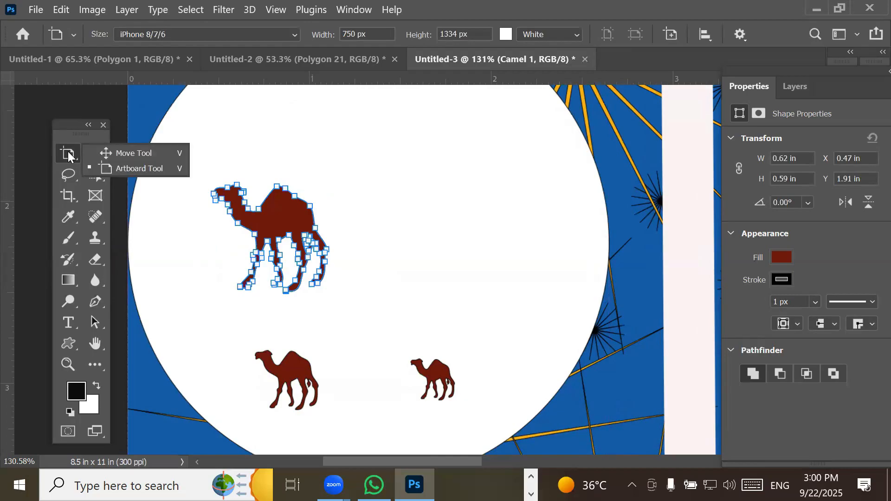
click(98, 152)
drag(279, 226, 410, 222)
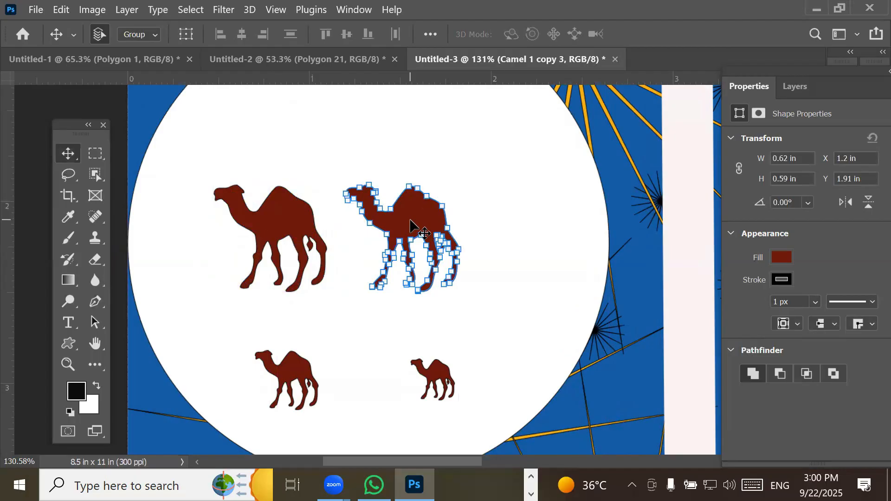
- Try flipping the large camel's copy horizontally back and forth
click(843, 200)
click(843, 200)
click(843, 200)
click(843, 200)
click(843, 199)
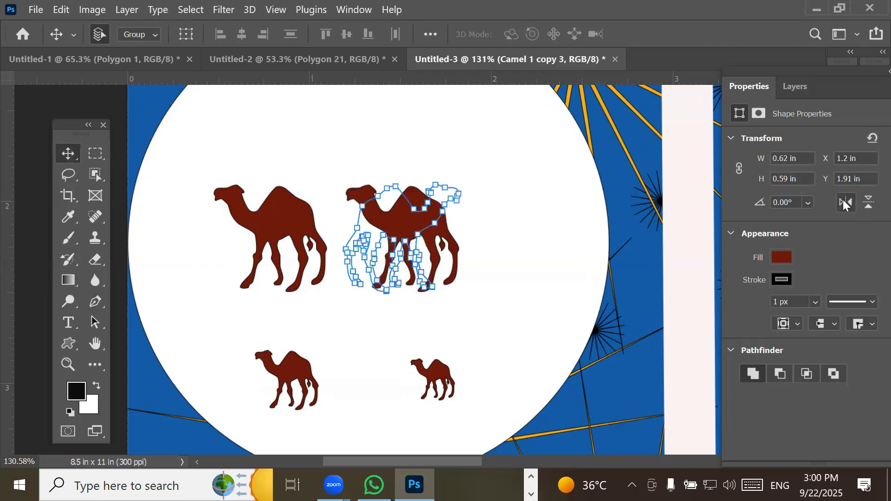
click(843, 199)
click(843, 199)
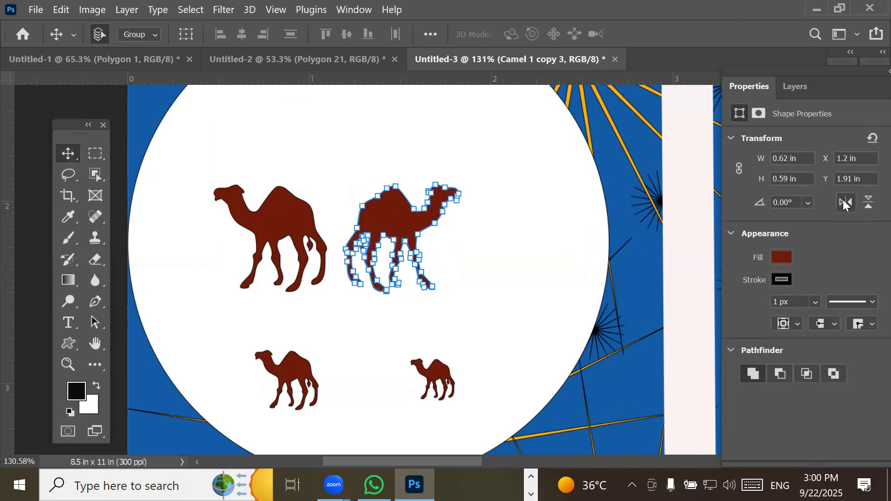
click(843, 199)
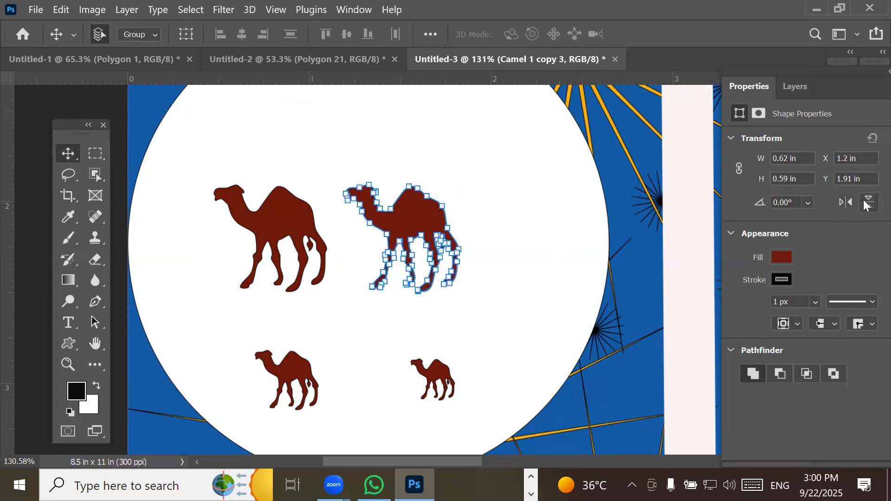
- Try flipping the large camel's copy vertically back and forth
click(865, 202)
click(865, 202)
click(866, 204)
click(866, 204)
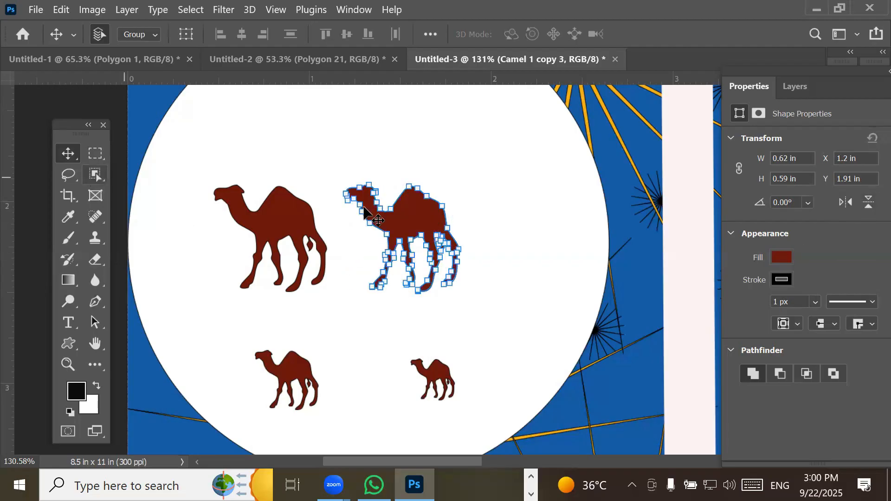
- Flip the large camel's copy horizontally and move both large camels closer together, placing the original at about X 0.64 in, Y 1.86 in
click(848, 205)
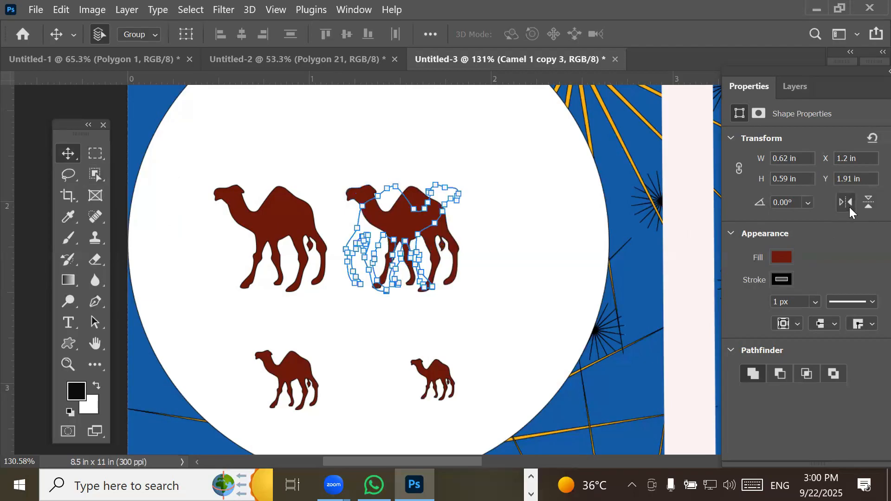
drag(404, 219, 436, 211)
drag(279, 225, 307, 216)
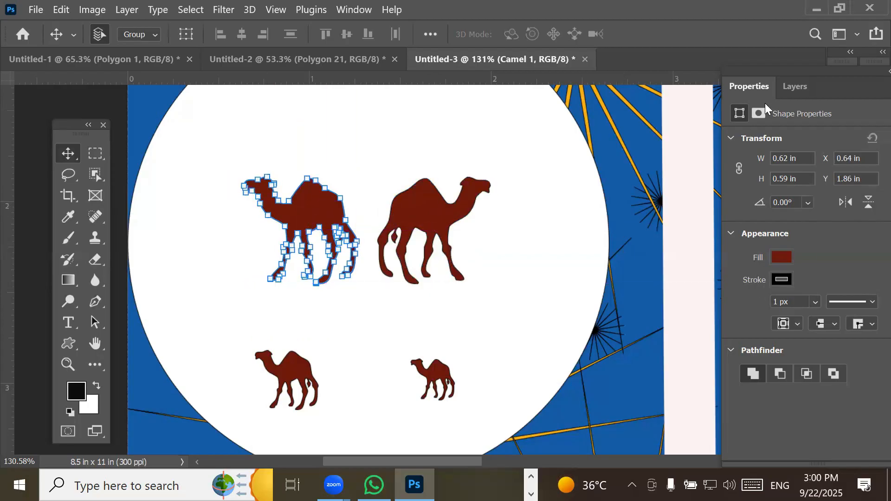
- Select the layers of both large camels together and toggle their visibility to check them
click(793, 87)
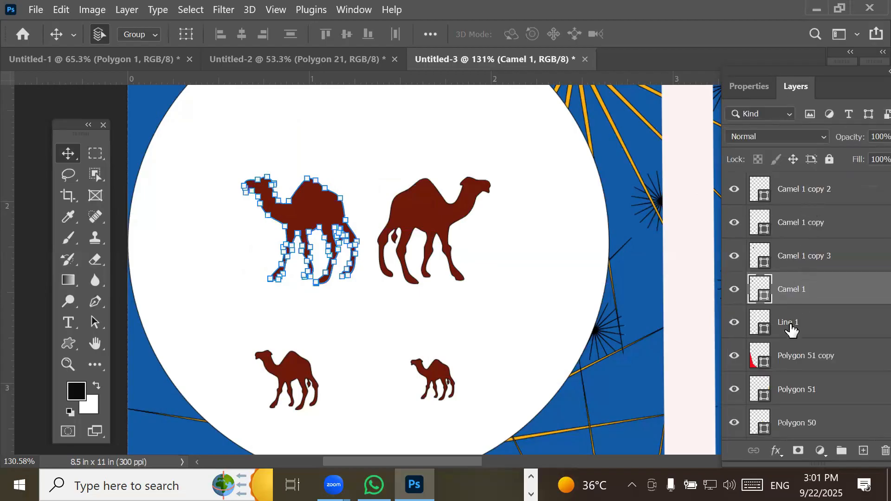
ctrl+click(799, 262)
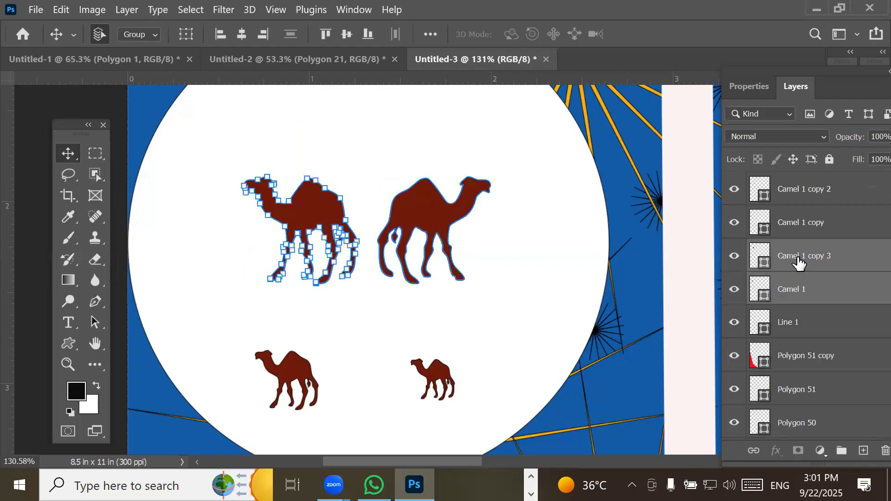
click(734, 258)
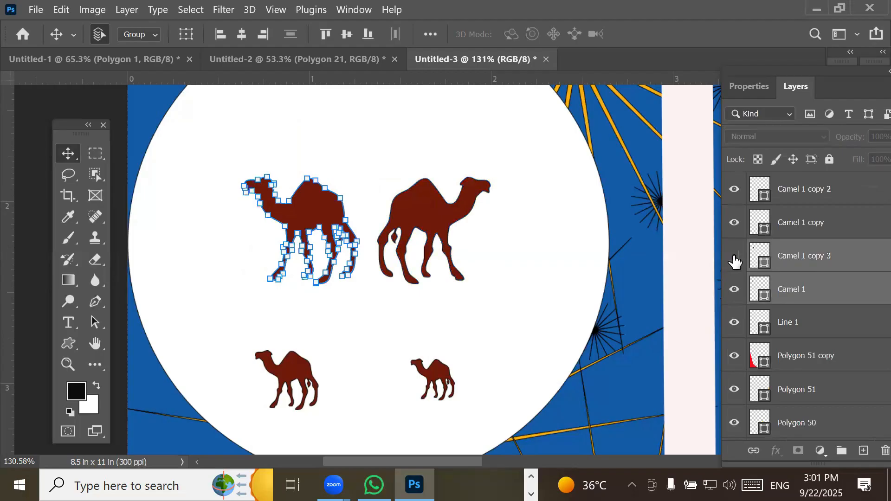
click(735, 258)
click(734, 258)
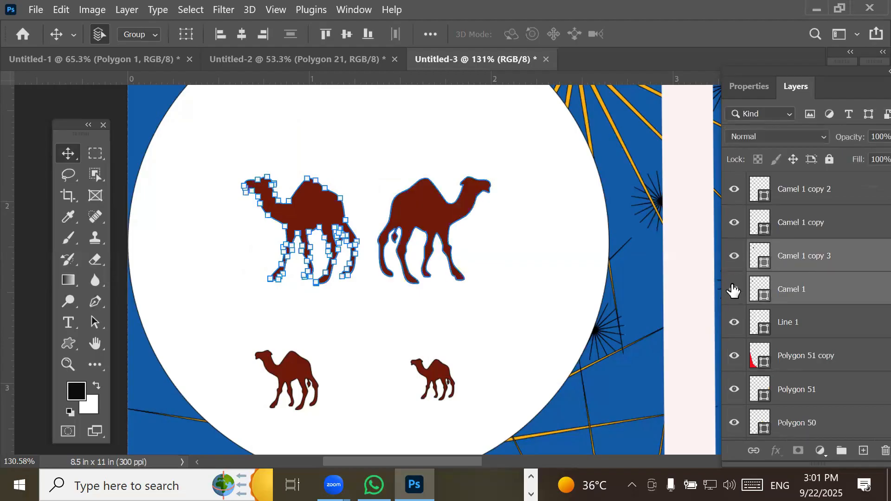
click(735, 259)
click(734, 258)
click(734, 289)
click(734, 291)
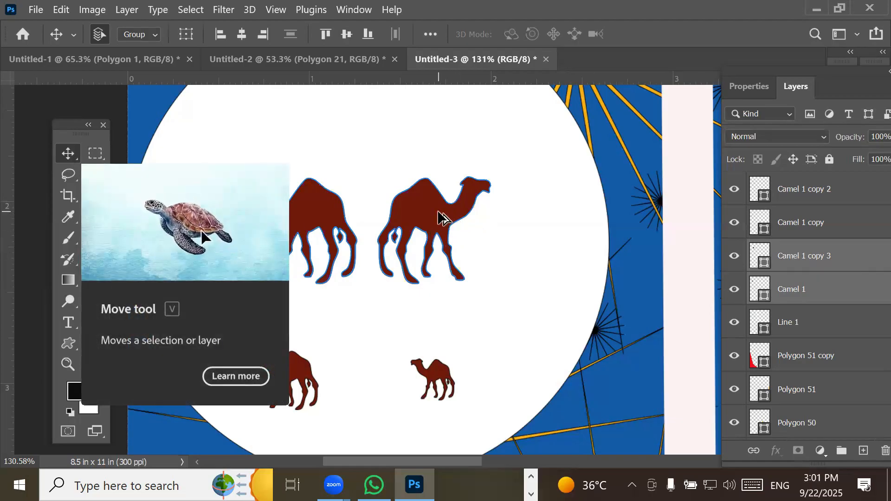
- Duplicate both large camels directly below the originals at about X 0.6 in, Y 2.49 in, and flip the copies vertically
key(ctrl)
drag(437, 262, 431, 327)
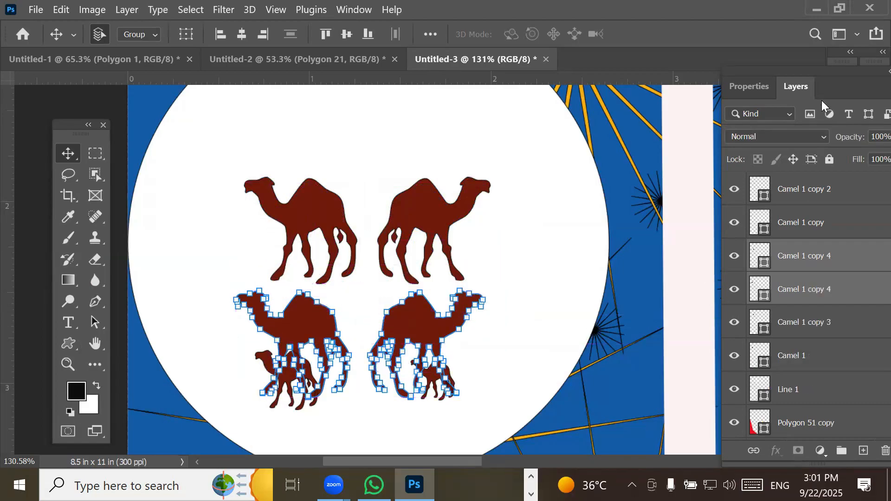
click(745, 86)
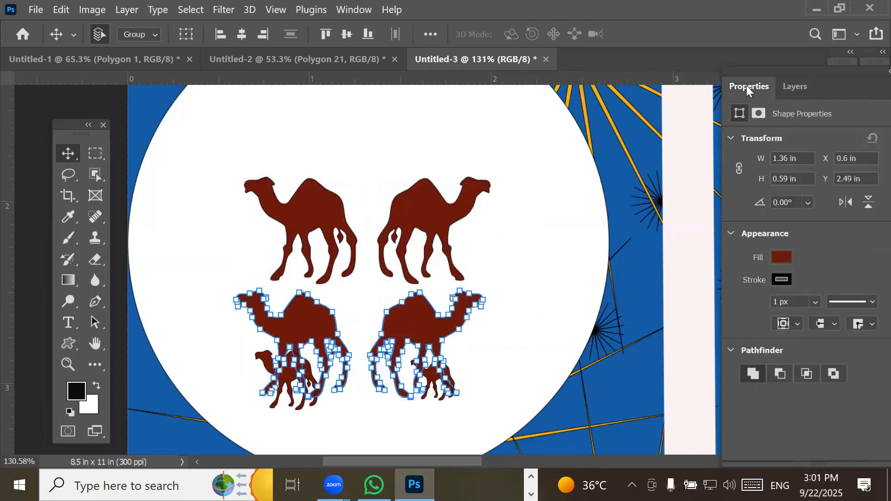
click(864, 204)
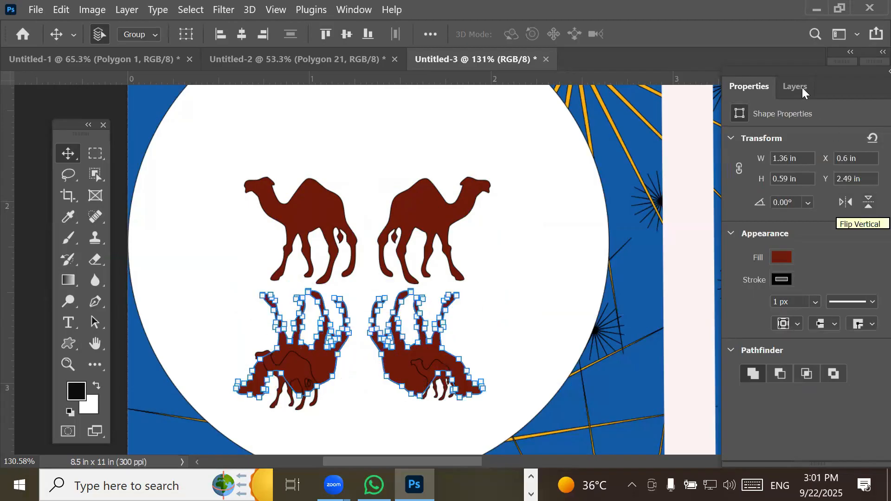
- Lower the opacity of the two upside-down camel copies to 38% to make them look like reflections
drag(839, 72, 739, 87)
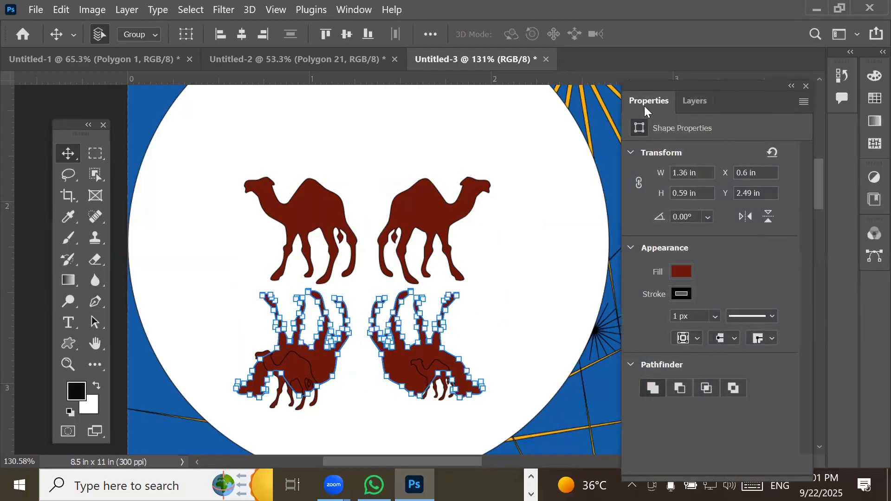
click(694, 100)
click(803, 154)
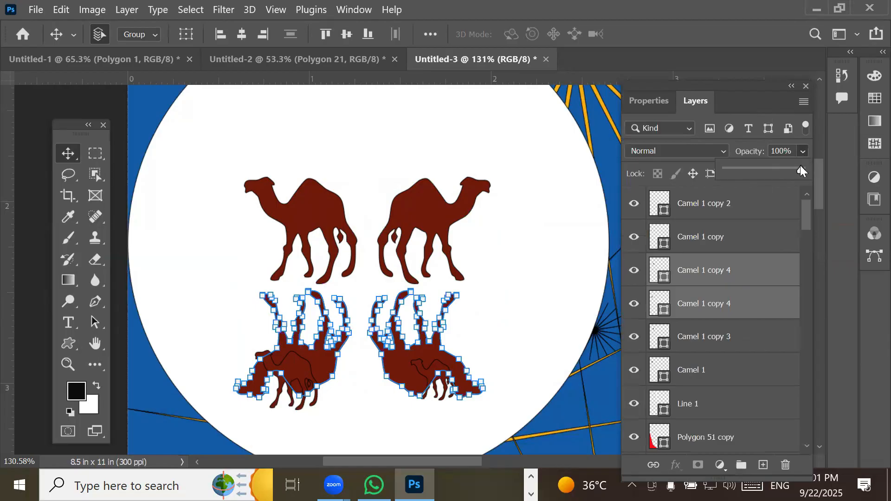
drag(803, 170, 755, 172)
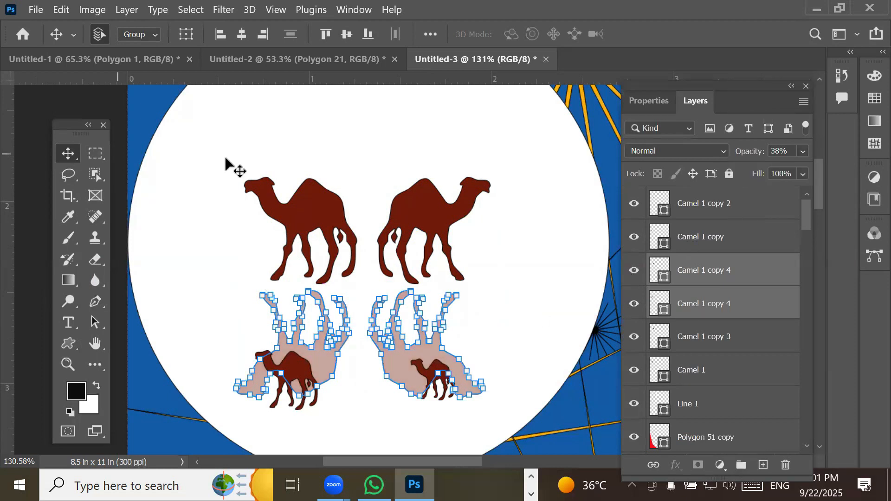
- Move the two small camels off the reflections to the white circle's lower right edge, one above the other
click(252, 211)
drag(297, 378, 547, 318)
drag(446, 381, 530, 374)
drag(540, 320, 557, 309)
click(199, 229)
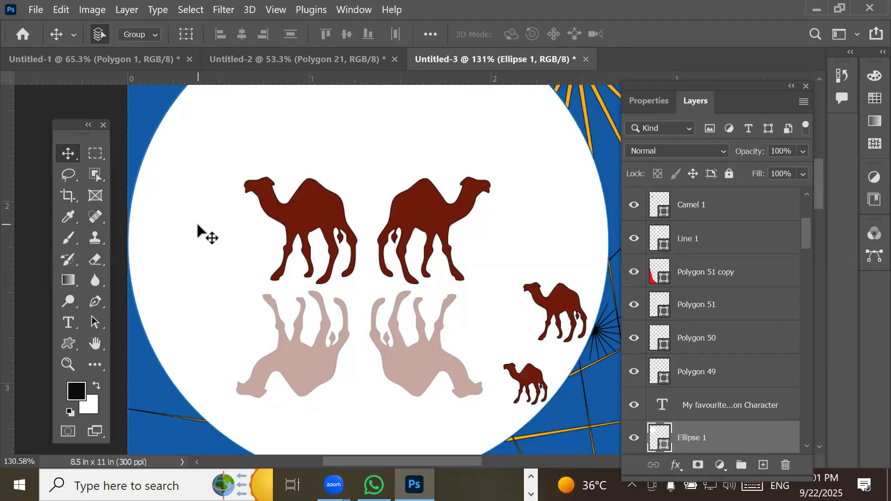
- Review the whole poster composition with nothing selected
scroll(202, 222, down, 1)
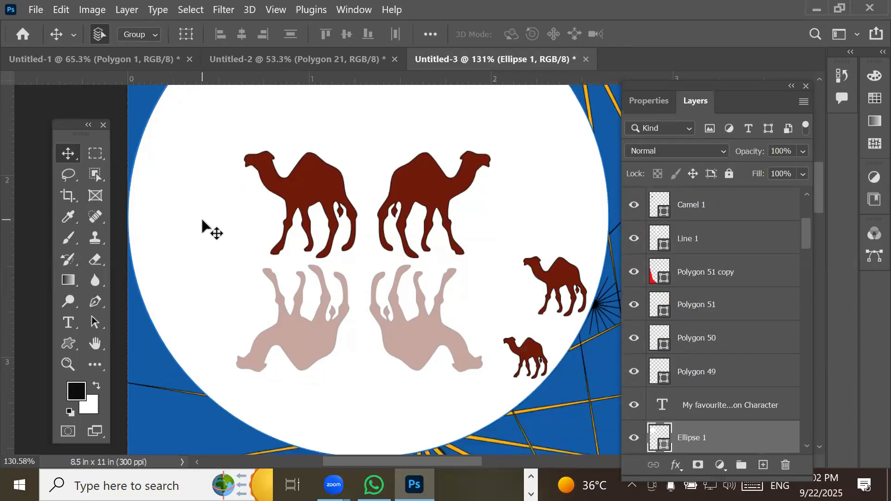
scroll(201, 223, down, 5)
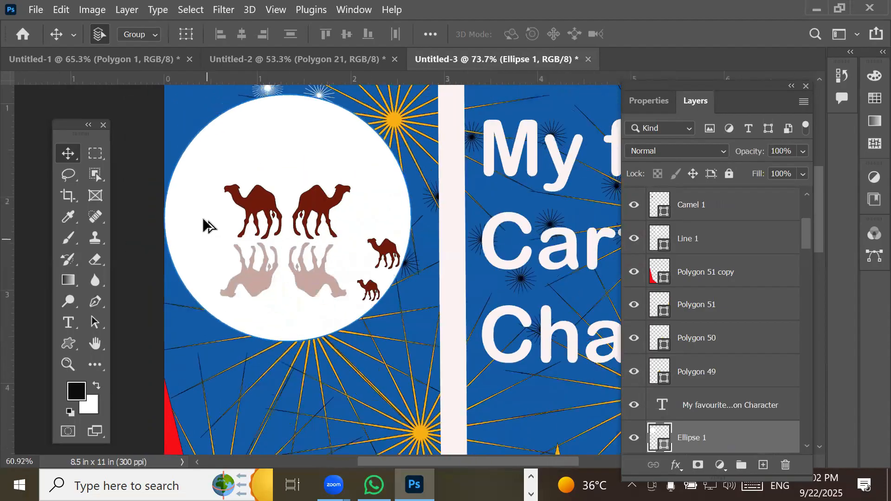
scroll(204, 225, down, 4)
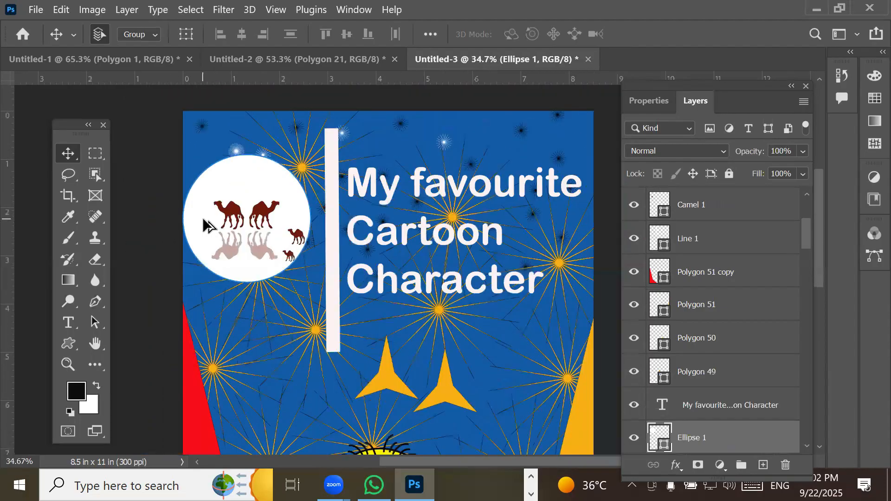
scroll(204, 225, down, 1)
scroll(204, 225, down, 3)
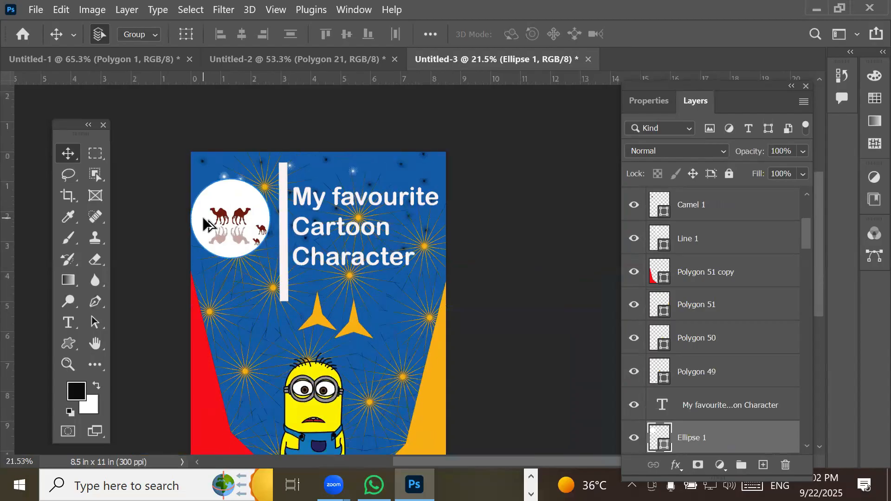
drag(233, 274, 307, 234)
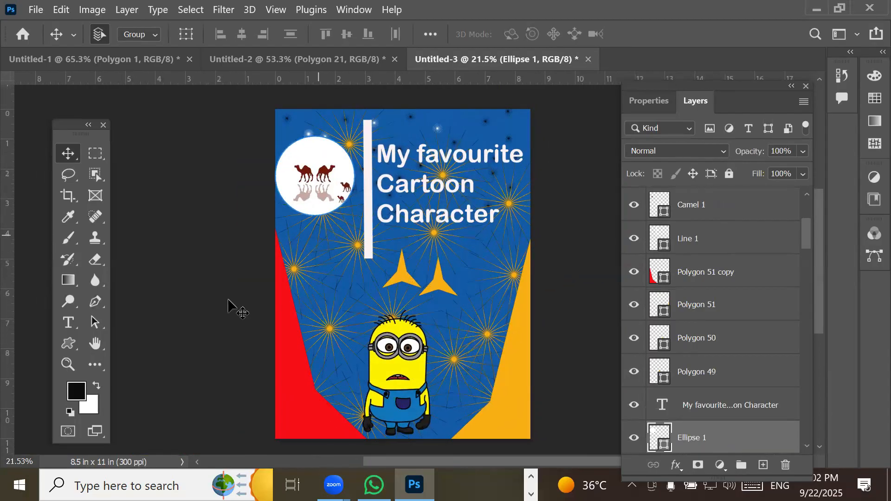
click(168, 286)
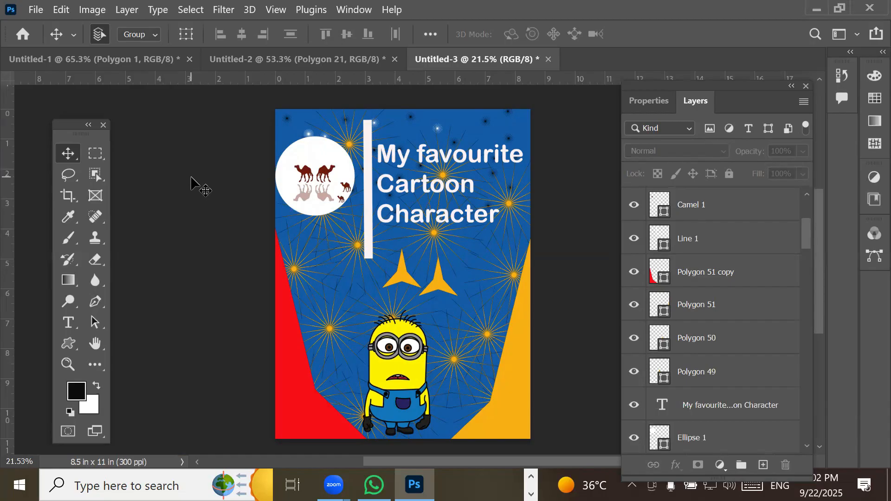
- Draw the leaning palm custom shape from Leaf Trees, about 1.13 x 1.1 in, over the lower right part of the white circle
click(69, 343)
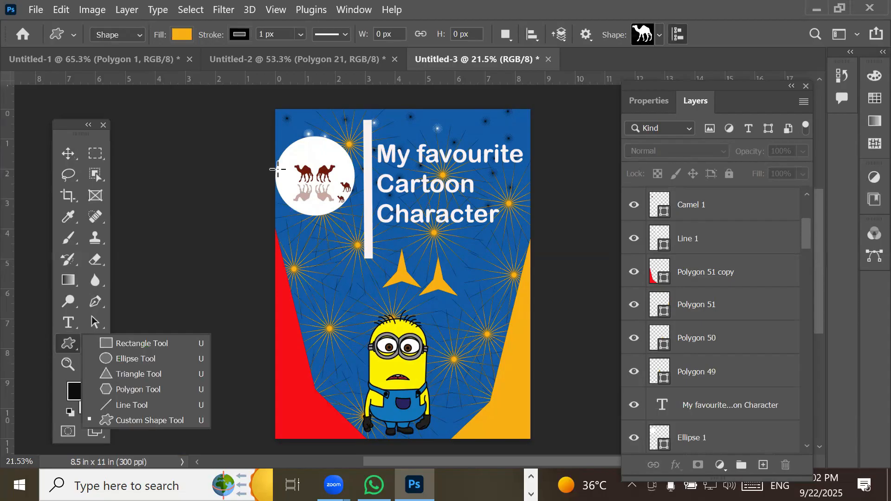
scroll(298, 149, up, 4)
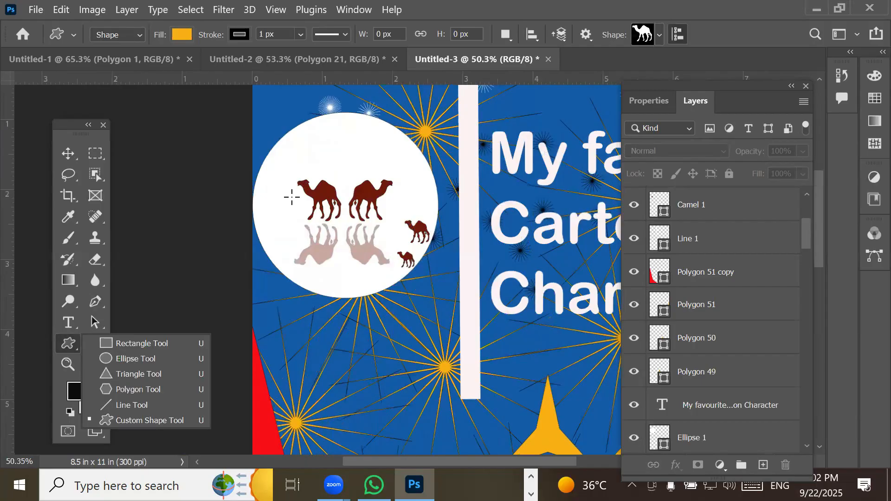
click(73, 347)
right_click(73, 347)
click(163, 424)
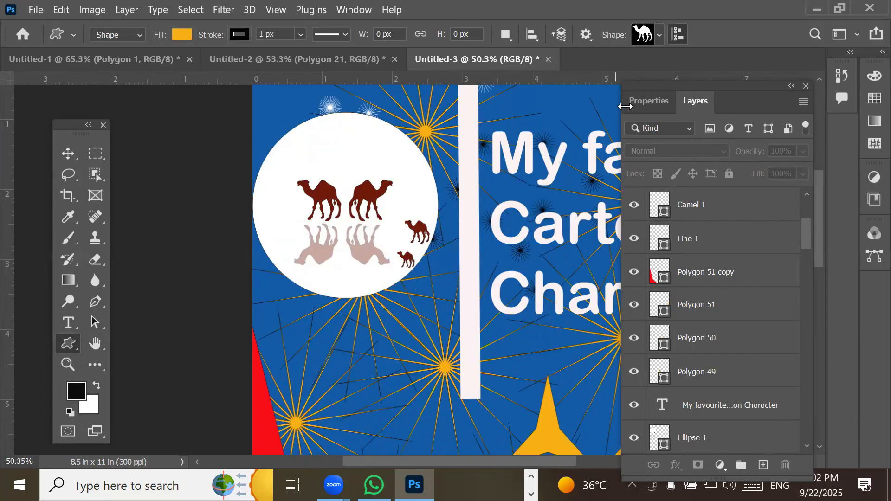
click(659, 36)
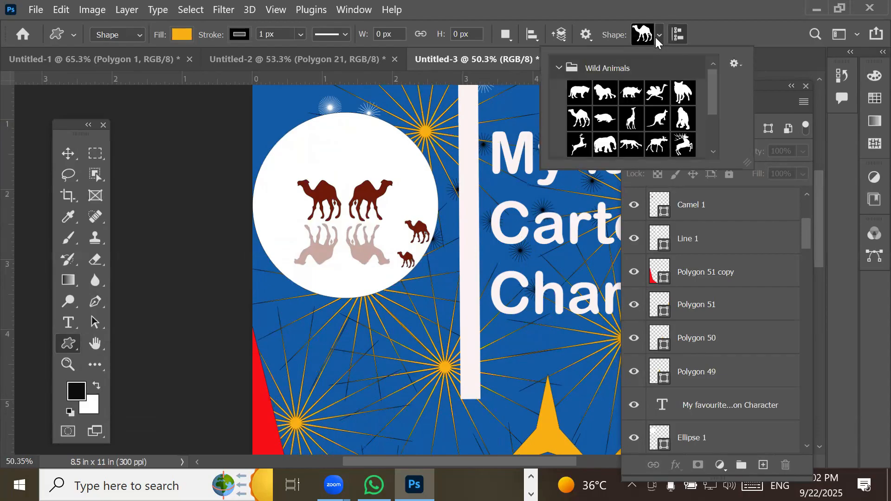
click(559, 68)
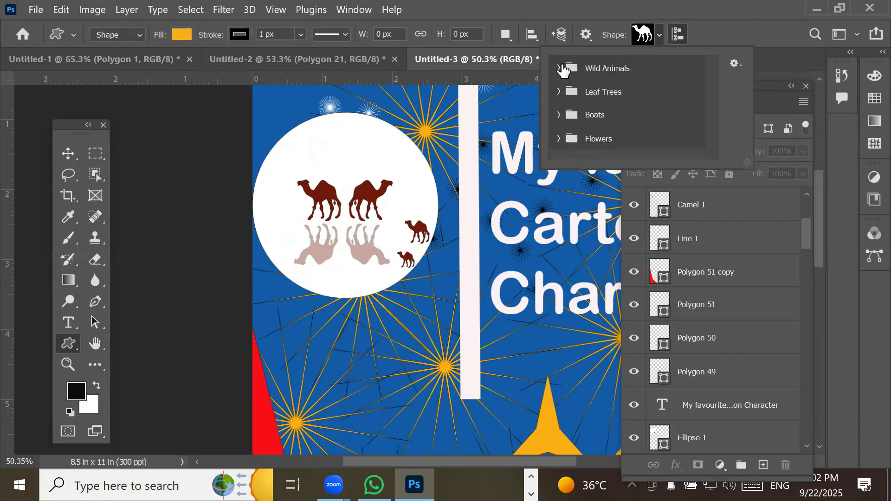
click(557, 91)
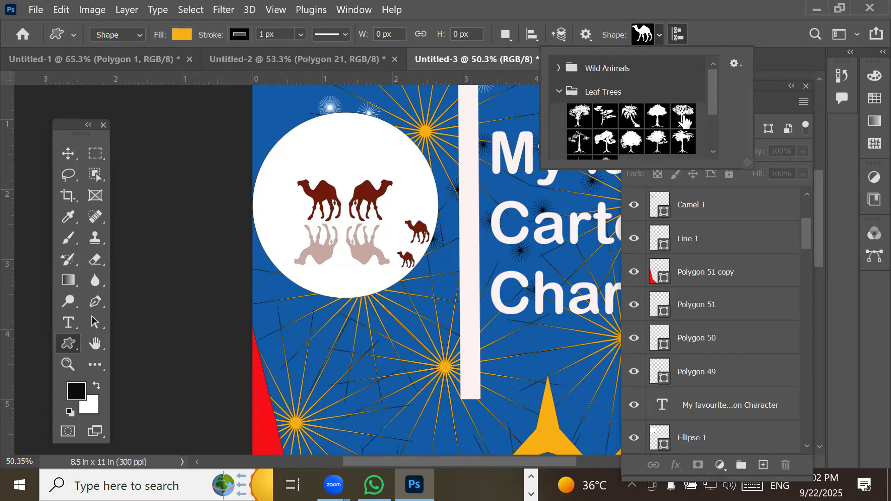
click(631, 116)
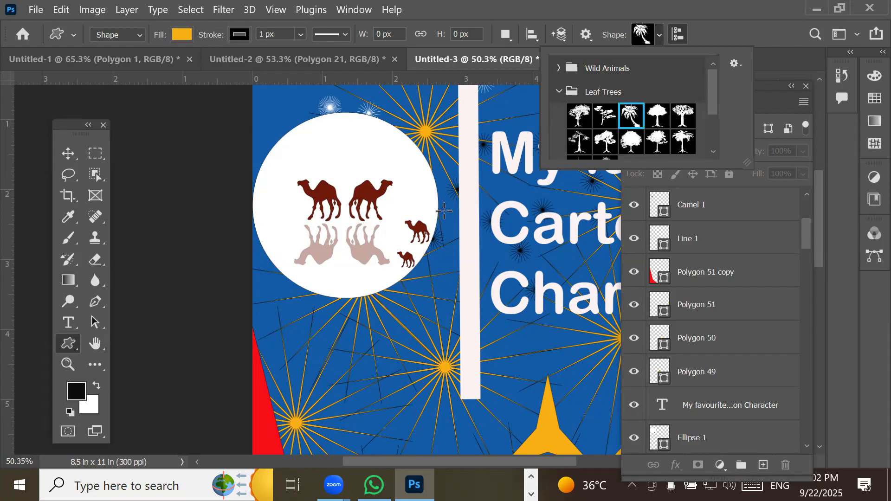
click(406, 278)
drag(406, 277, 328, 200)
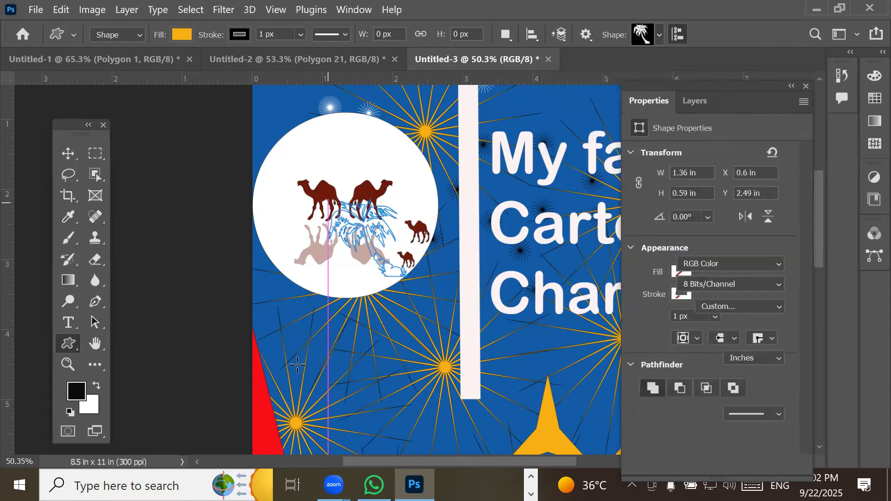
- Change the palm tree's fill to black and deselect it with the Move tool
click(182, 34)
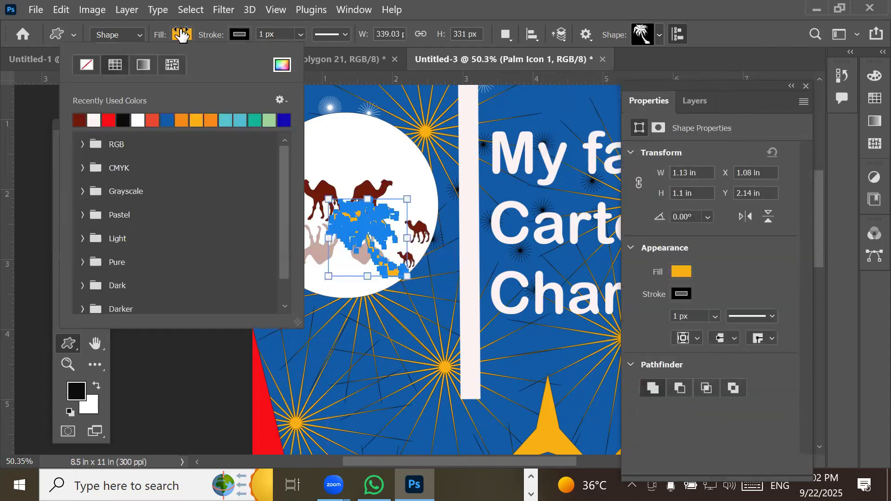
click(123, 120)
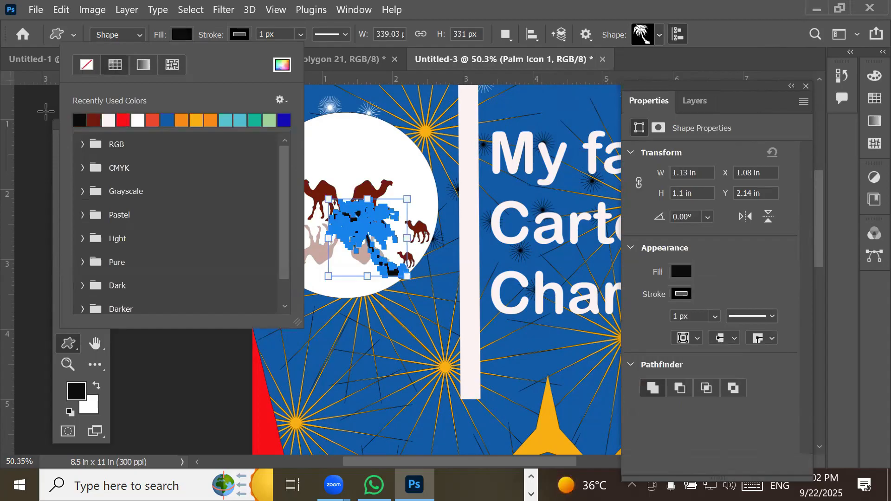
click(59, 147)
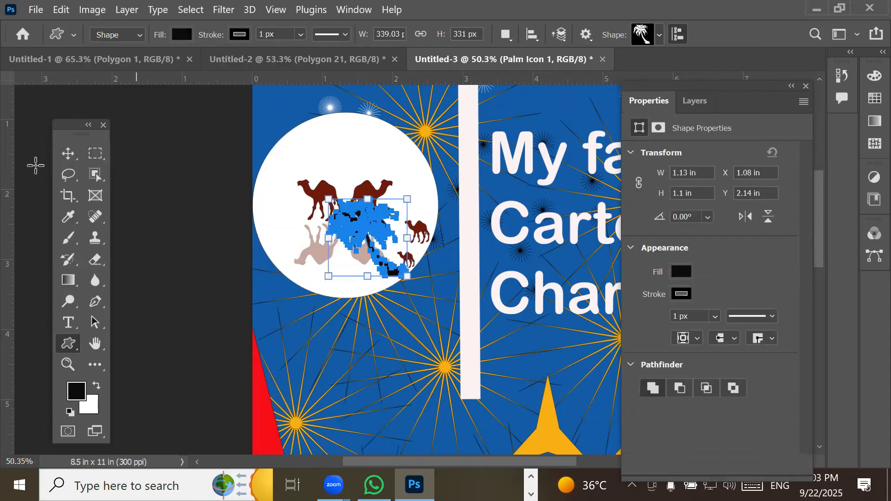
click(68, 154)
click(278, 115)
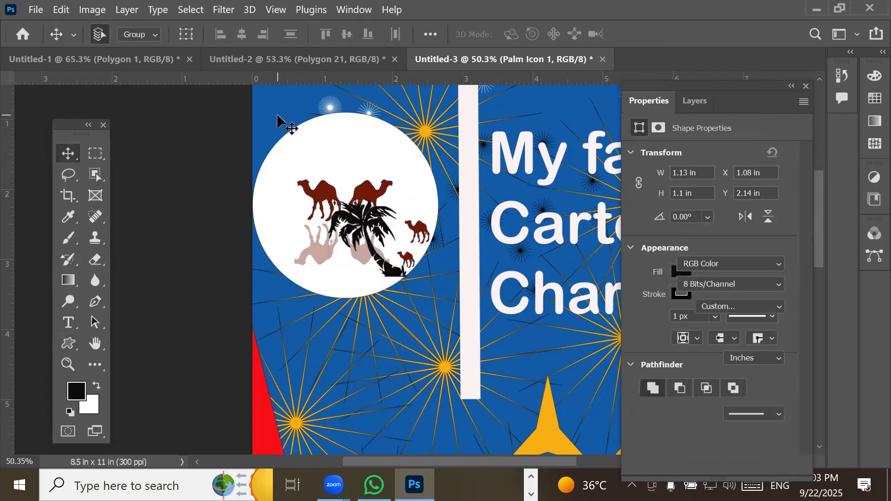
scroll(369, 238, up, 1)
scroll(381, 250, up, 3)
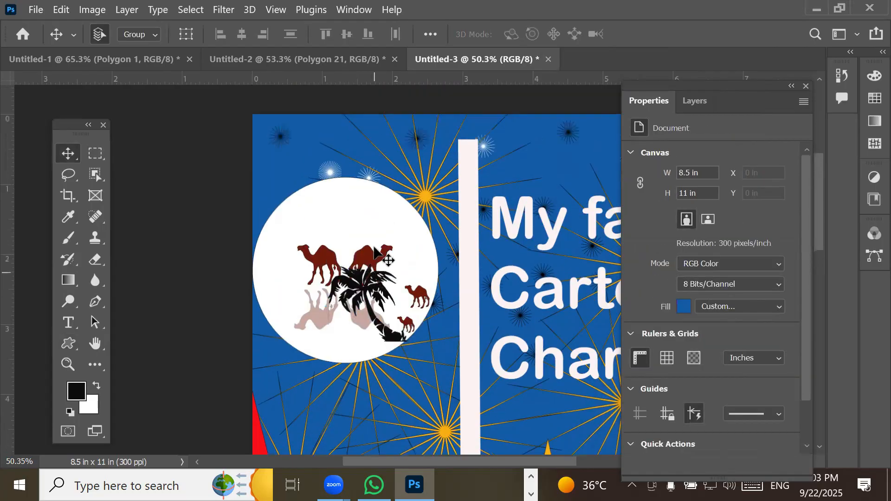
scroll(382, 329, up, 5)
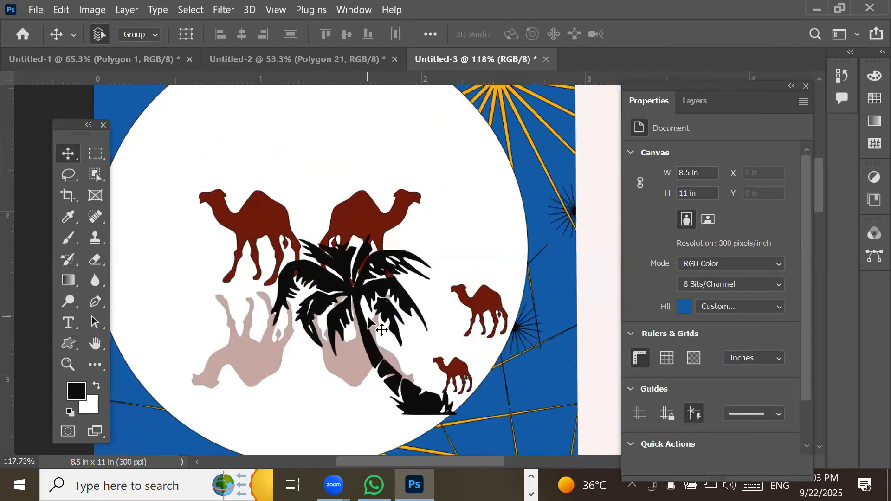
- Move the black palm tree down and left so its crown overlaps the faded camel reflections
drag(355, 295, 313, 331)
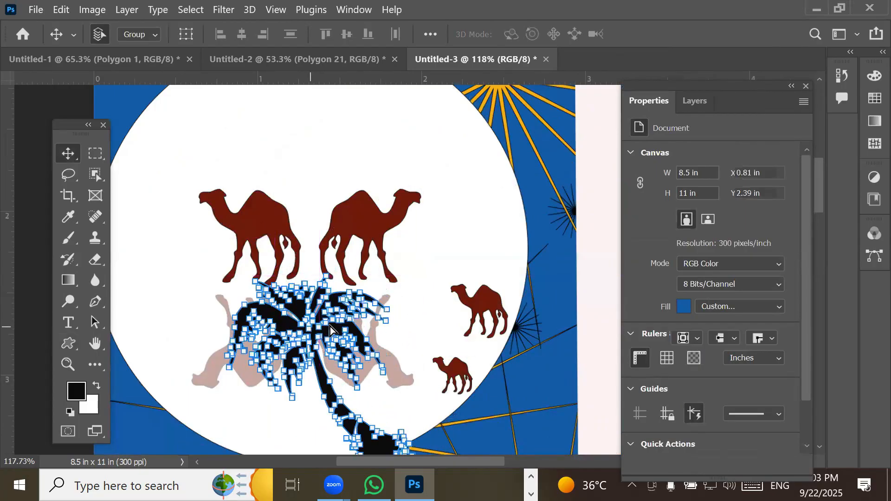
click(420, 274)
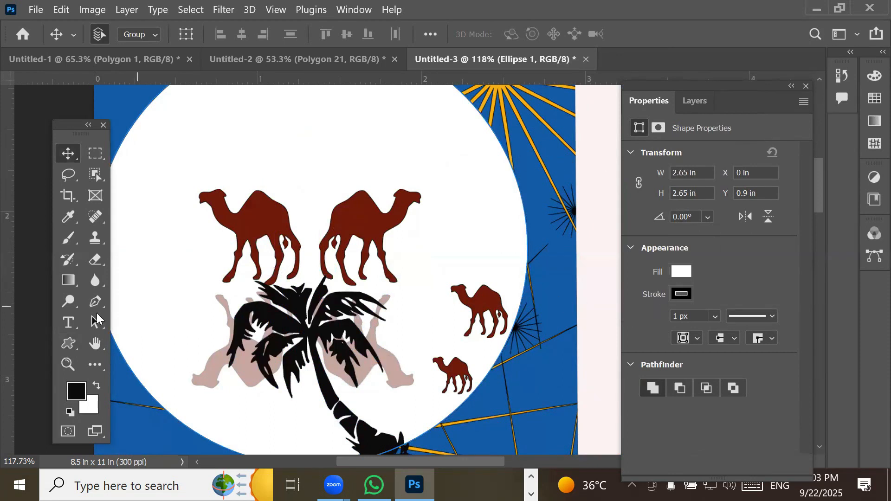
- Activate the Custom Shape tool and look through the Boats shape group, leaving Leaf Trees and Boats collapsed
click(67, 343)
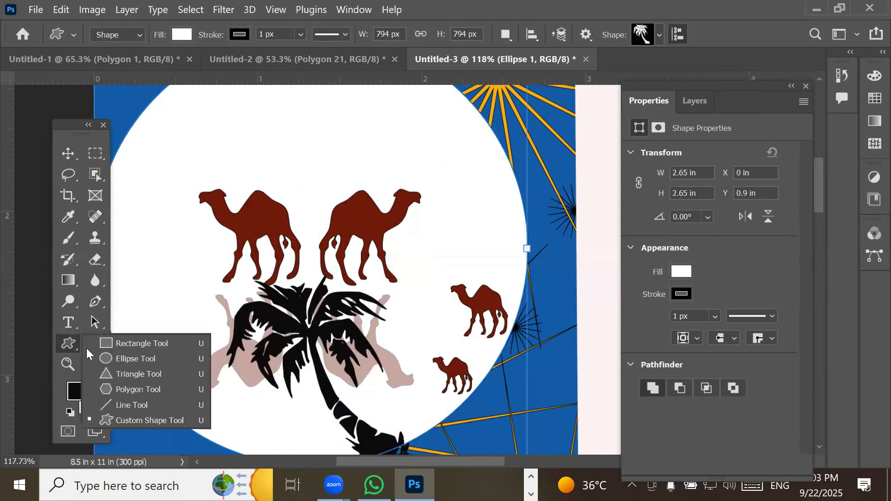
click(147, 420)
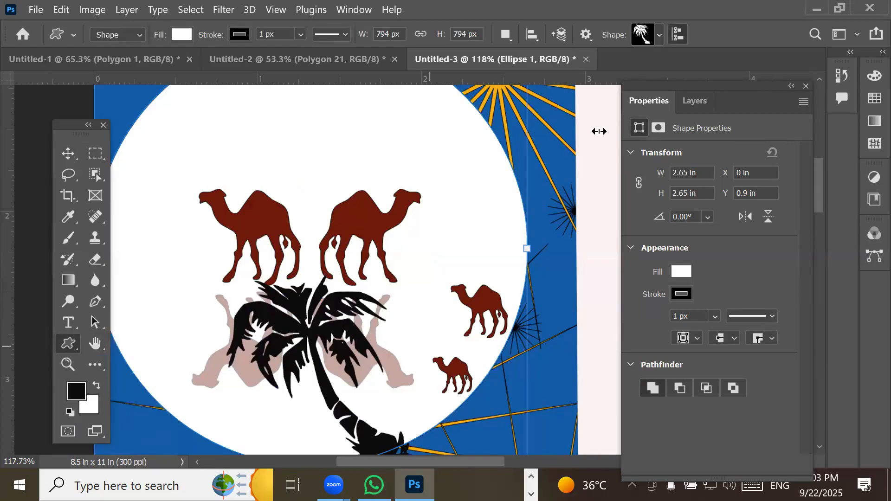
click(660, 36)
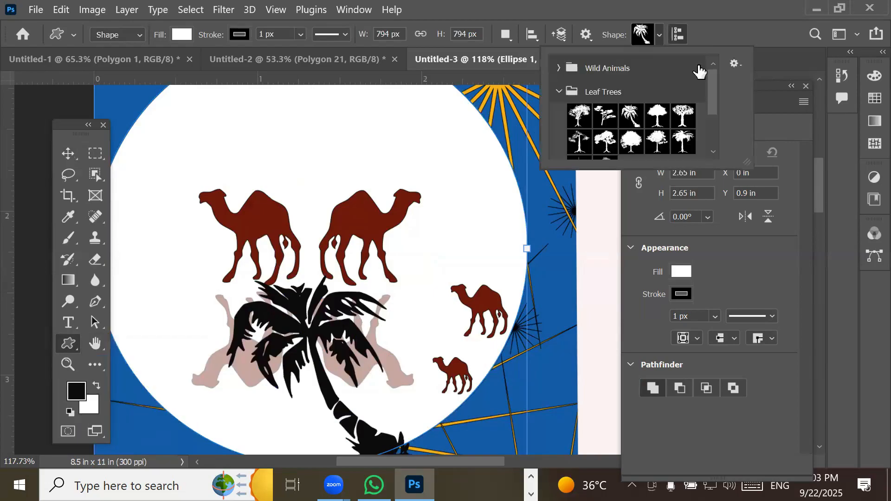
click(560, 95)
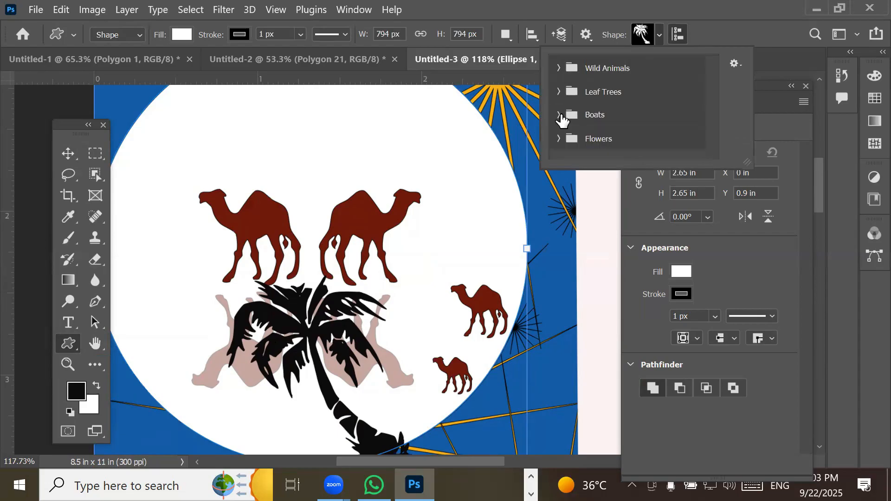
click(560, 115)
scroll(714, 110, down, 1)
drag(714, 110, 714, 144)
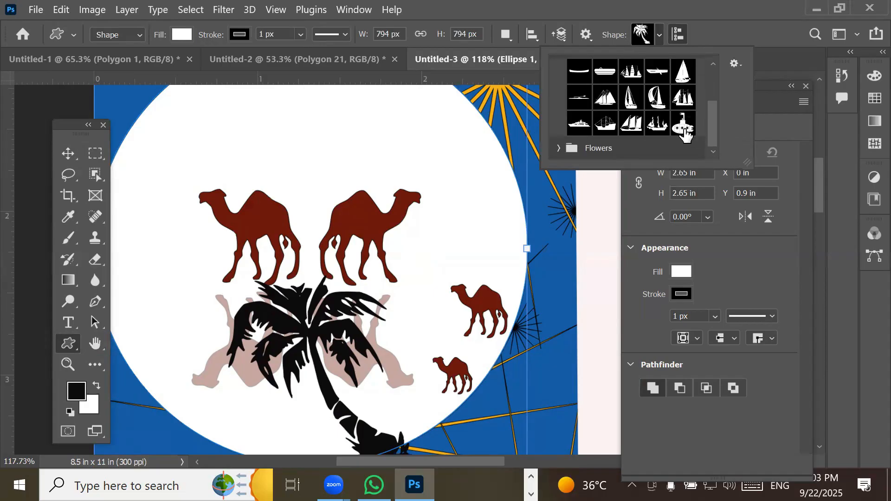
drag(716, 131, 715, 99)
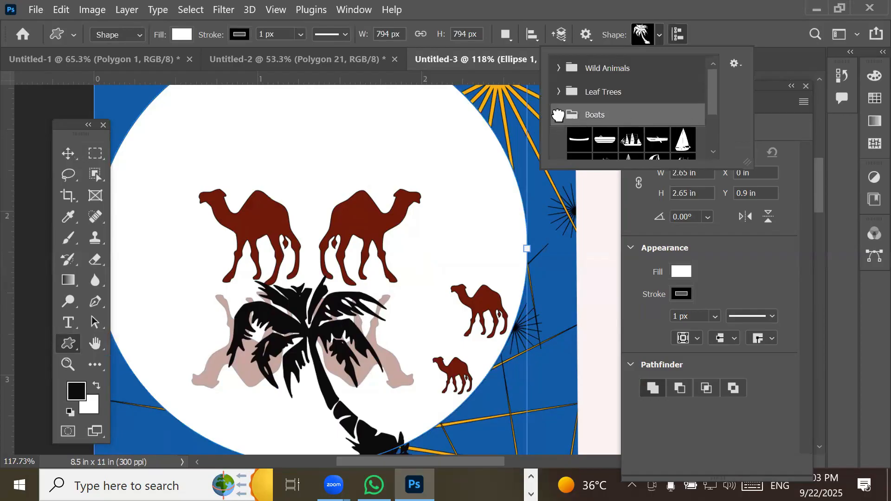
click(557, 114)
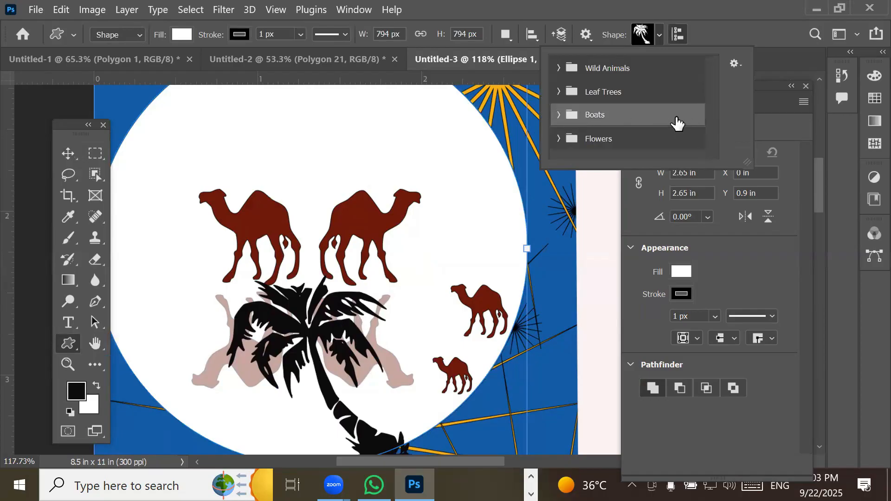
- Draw the layered many-petalled custom shape from Flowers, about 0.54 x 0.49 in, above the left large camel
click(558, 139)
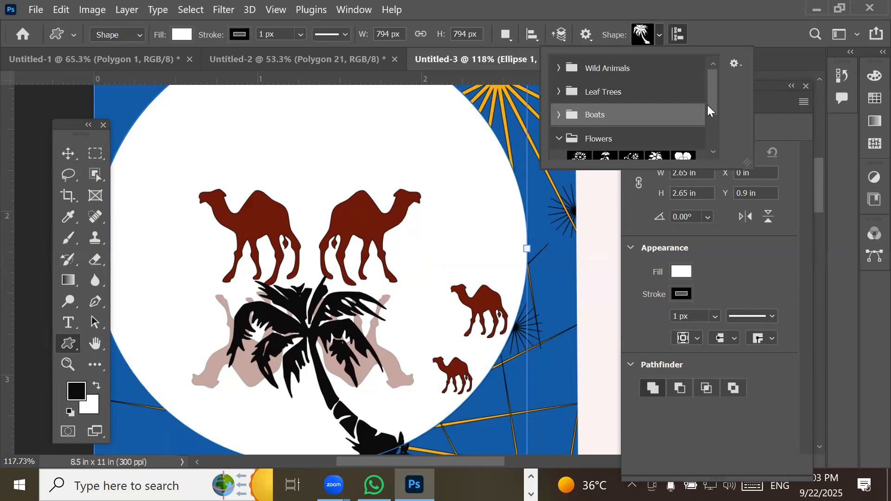
scroll(713, 120, down, 3)
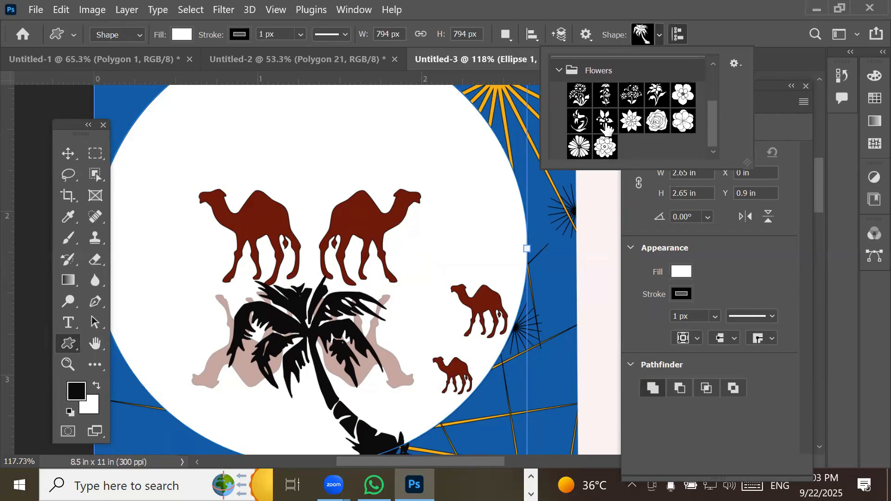
click(605, 146)
drag(199, 111, 281, 177)
drag(281, 183, 288, 190)
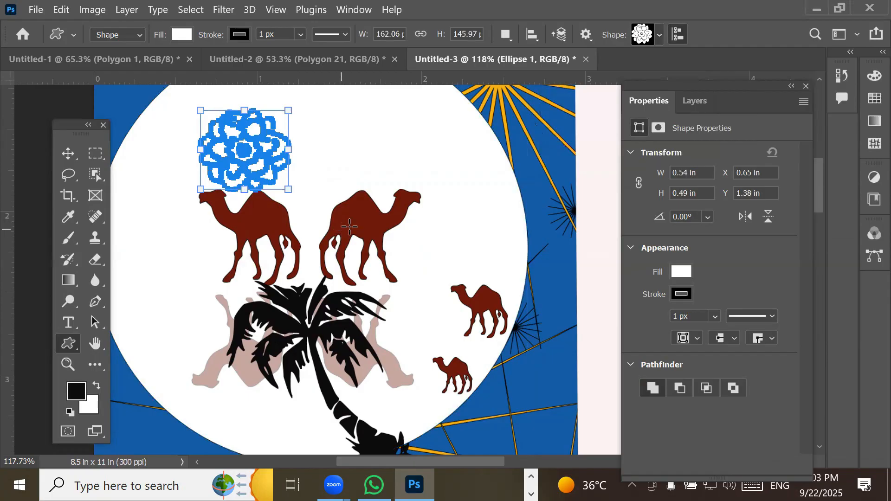
- Change the flower's fill to the recently used dark blue, show the layer list and deselect the flower with the Move tool
click(182, 34)
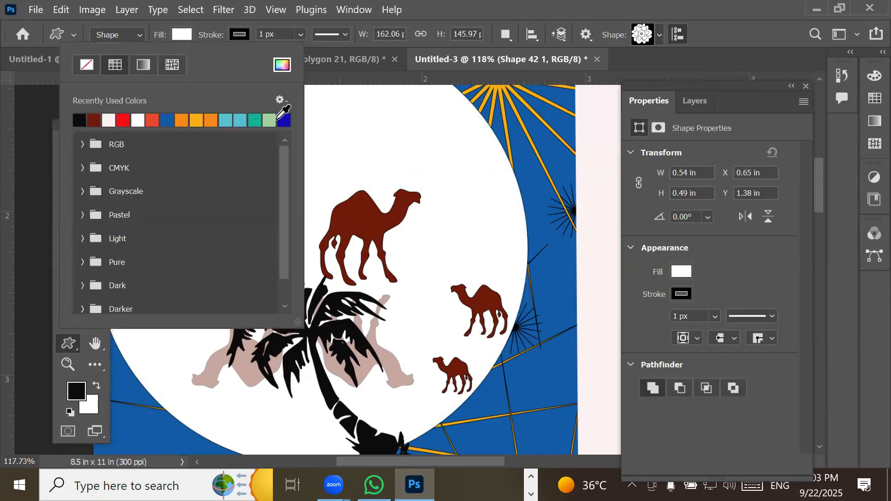
click(284, 120)
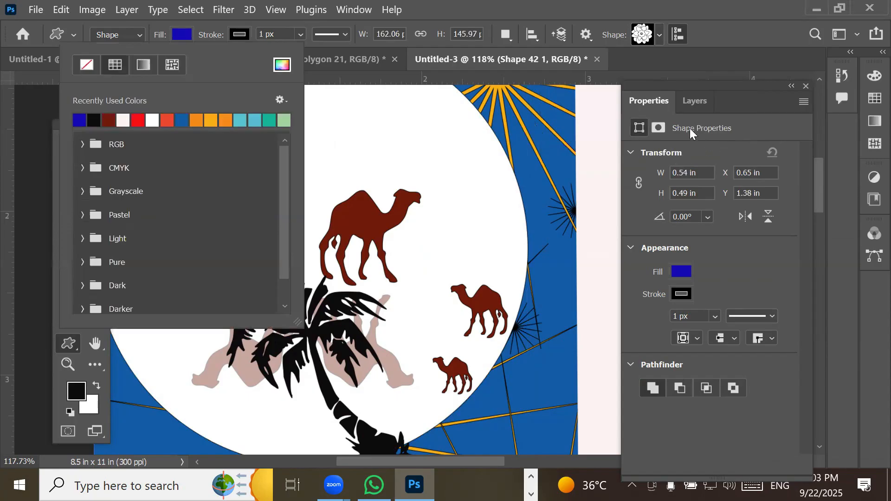
click(694, 100)
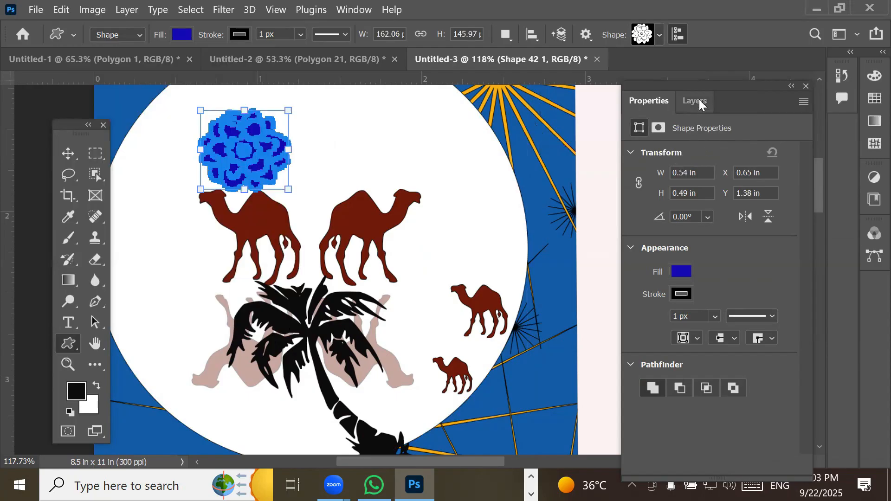
click(68, 153)
click(329, 147)
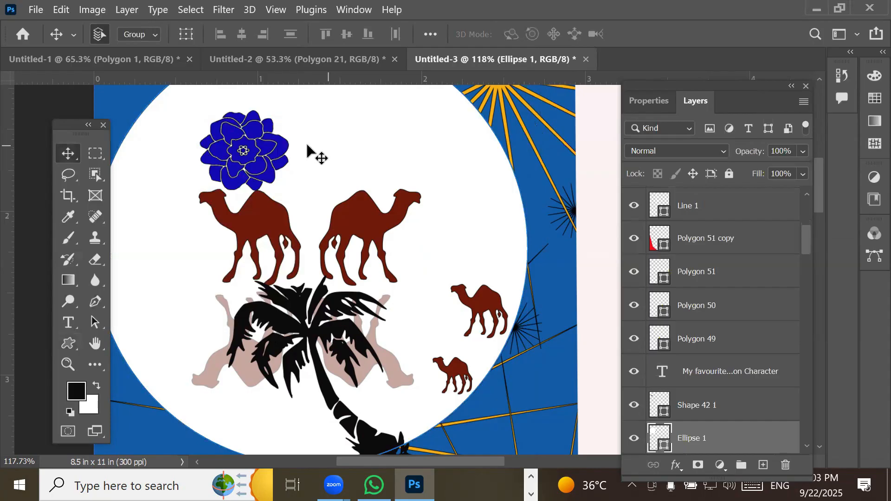
- Nudge the blue flower slightly up and to the right, undoing the accidental shift of the white circle
drag(262, 152, 365, 144)
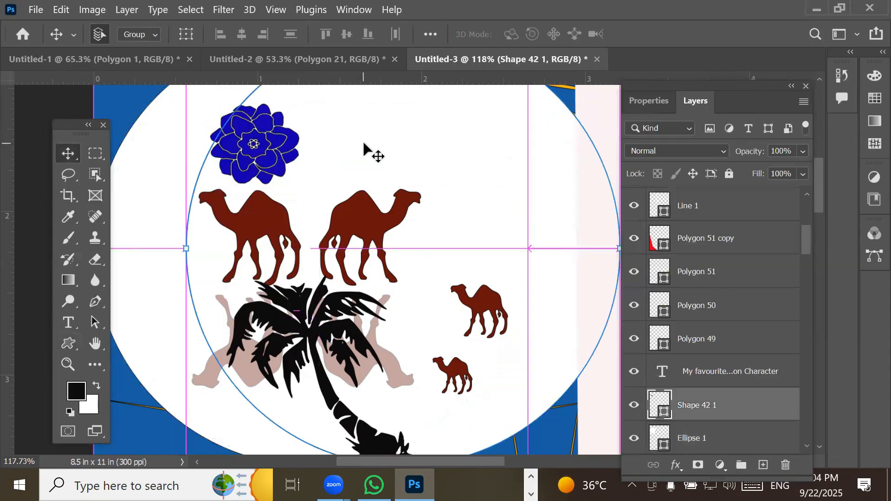
key(ctrl+z)
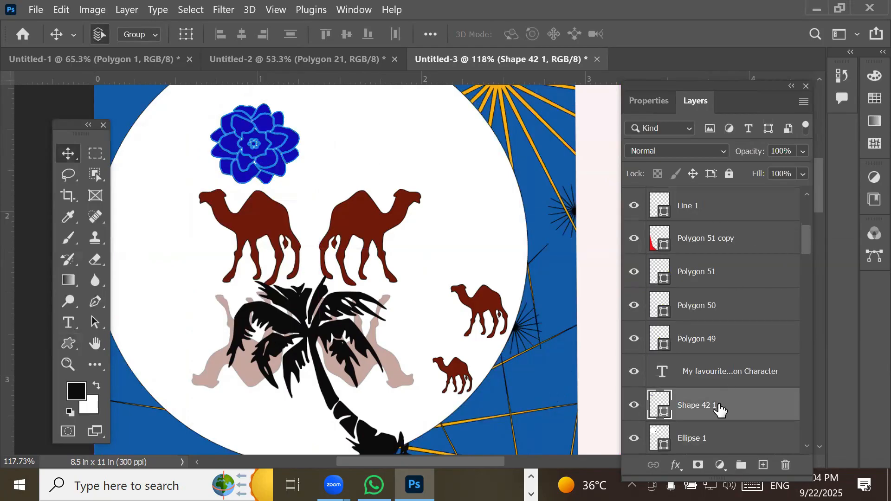
- Check which layer holds the blue flower by hiding and showing it, and duplicate that layer
click(634, 411)
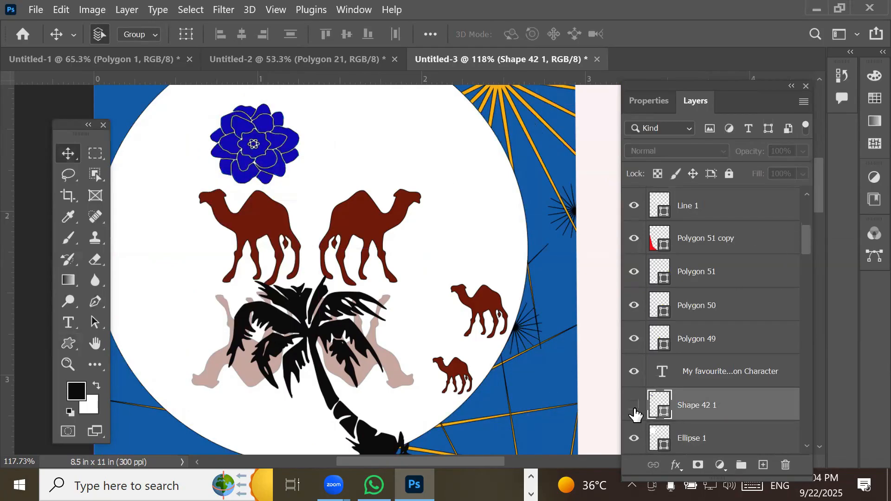
click(635, 411)
click(635, 411)
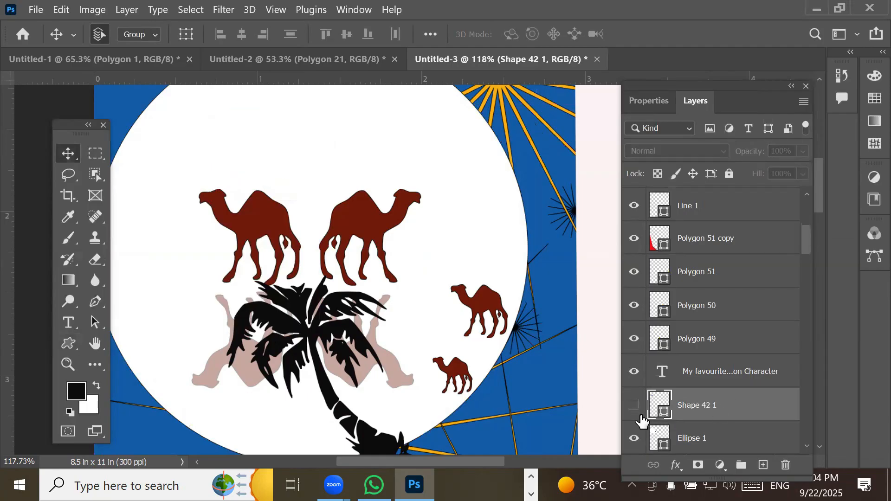
click(634, 406)
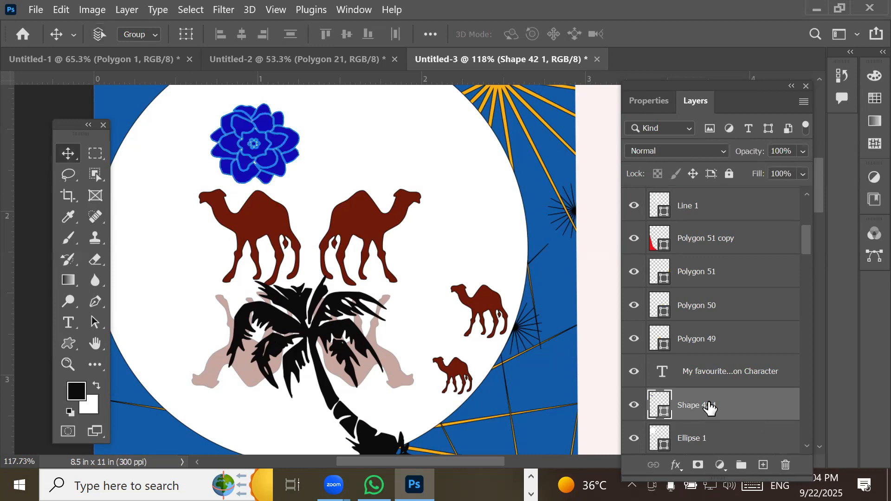
key(ctrl+j)
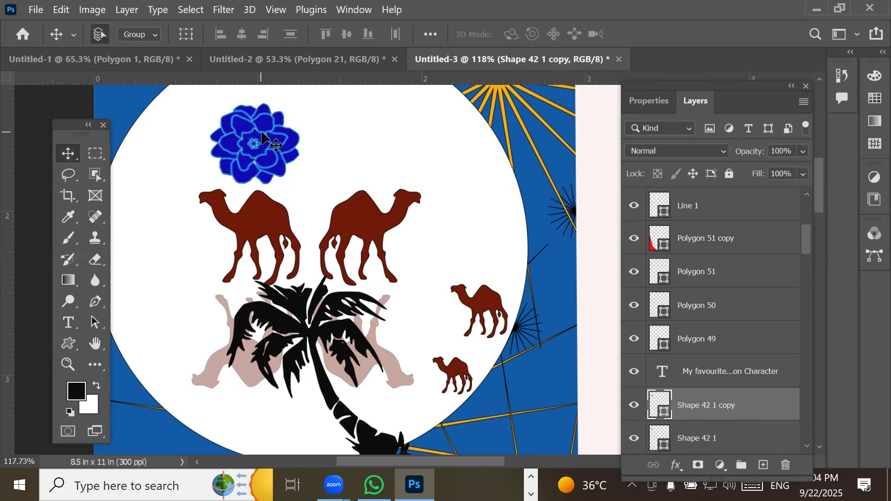
click(255, 142)
drag(369, 138, 392, 146)
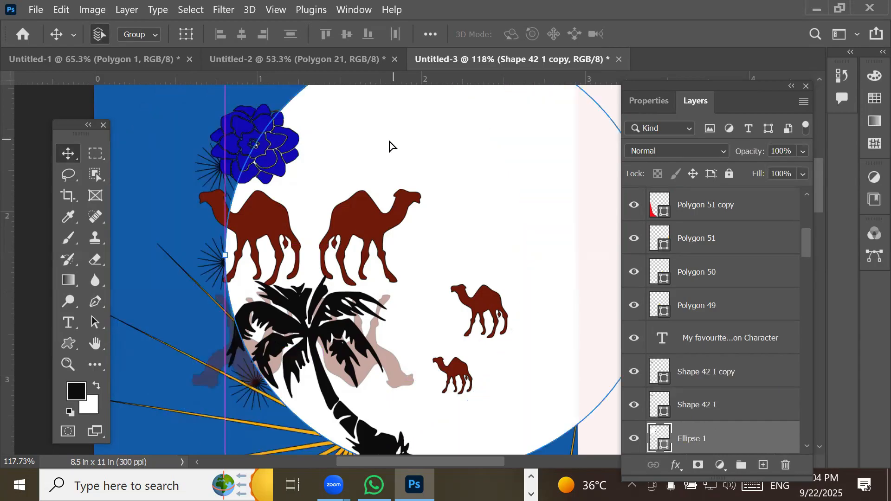
key(ctrl+z)
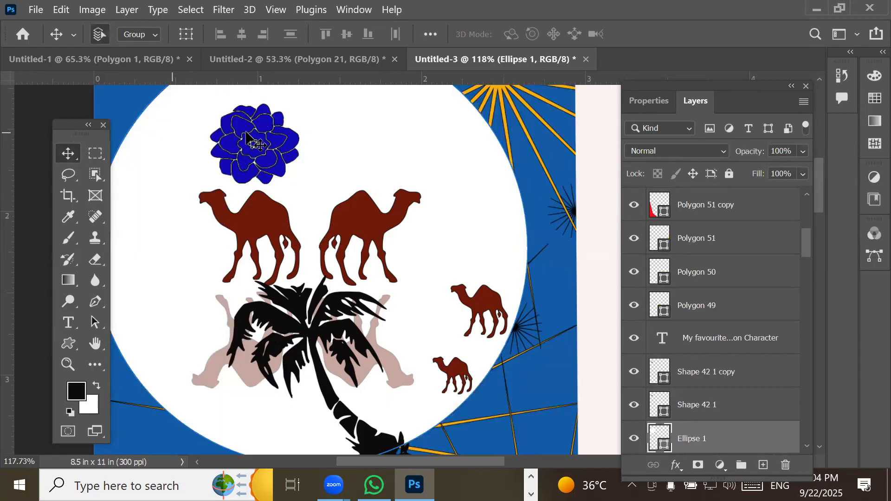
- Set the Move tool's auto-select to Layer and move the flower copy above the right large camel, deselecting it when placed
click(255, 144)
click(152, 35)
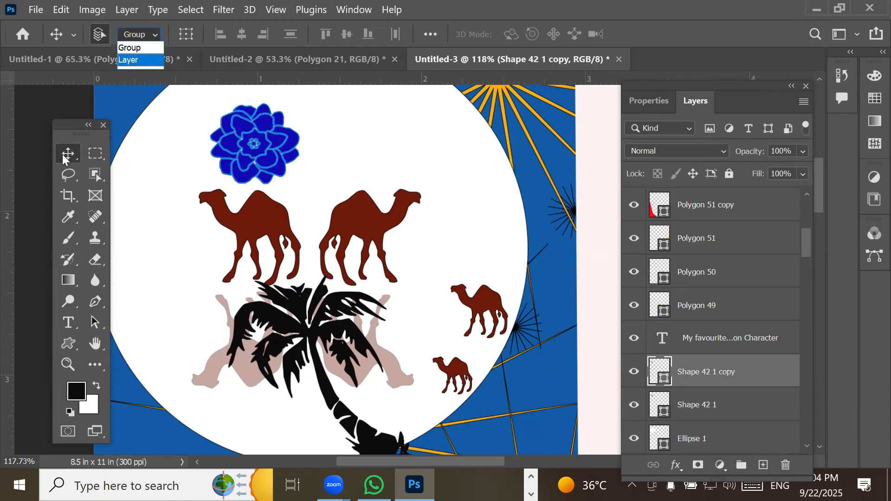
click(139, 60)
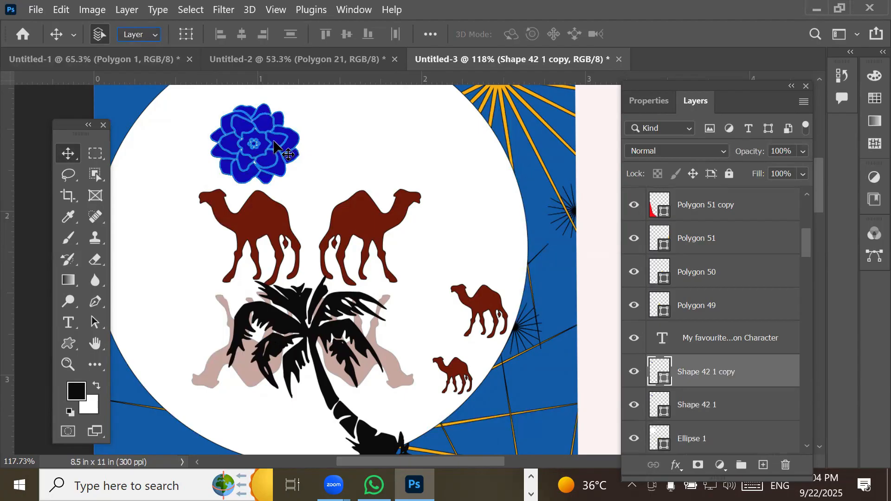
drag(275, 148, 403, 139)
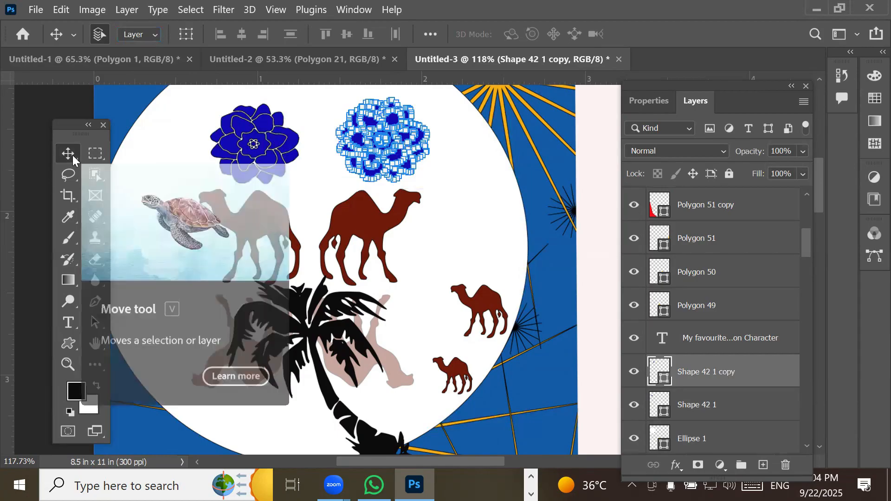
click(132, 35)
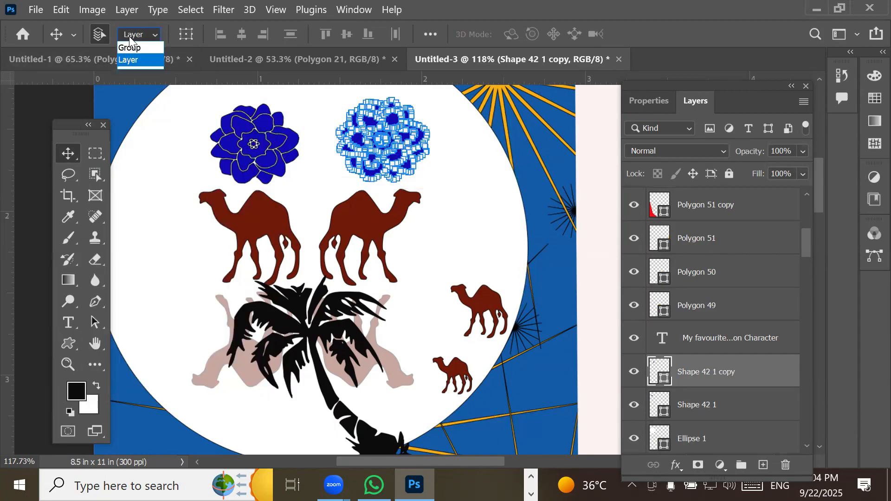
click(131, 60)
click(485, 239)
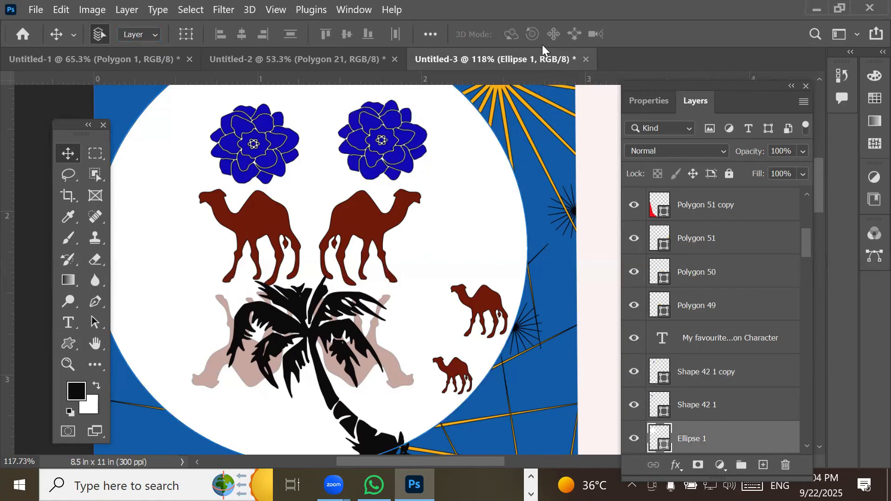
- Review the custom shape groups with the Custom Shape tool, collapse Flowers and close the shape picker
click(67, 344)
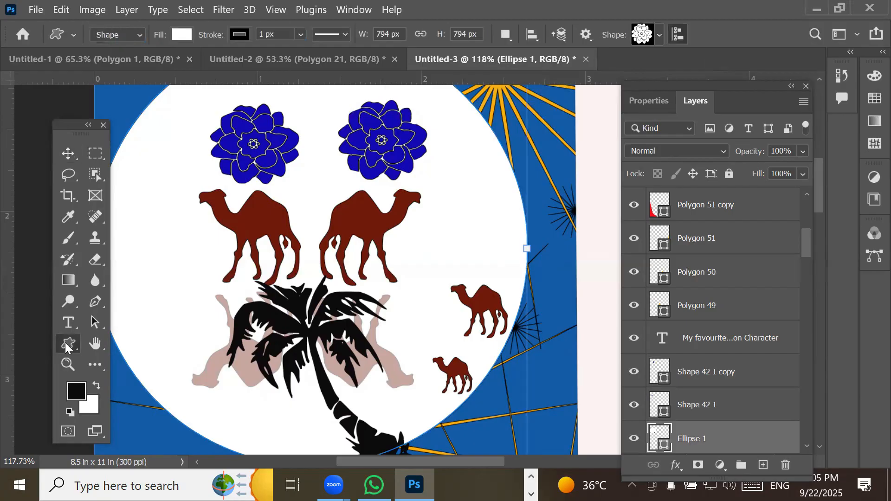
click(659, 35)
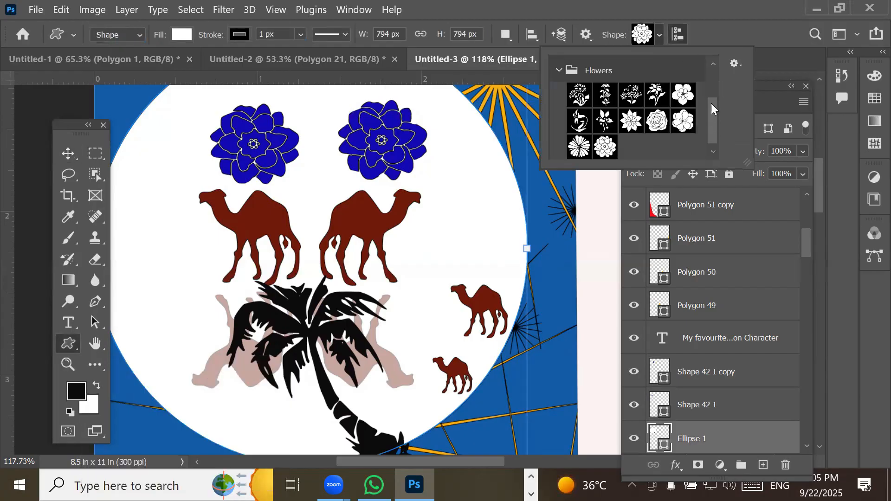
scroll(716, 110, up, 3)
click(567, 133)
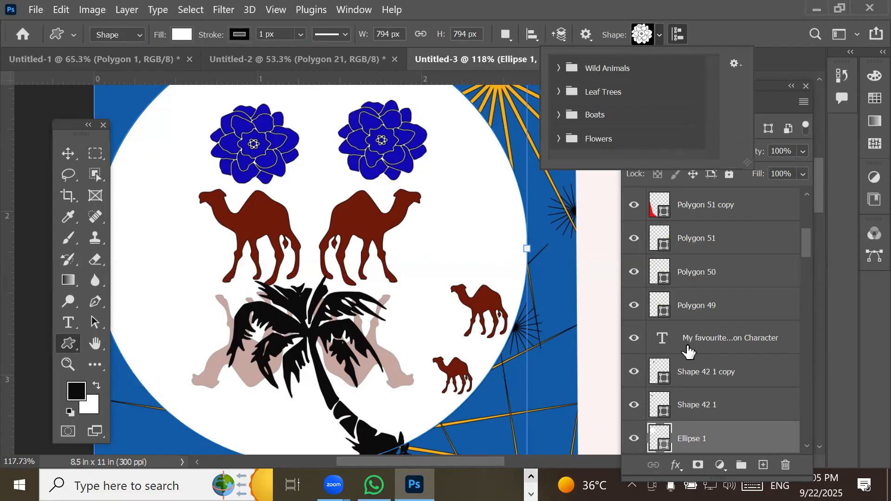
key(Escape)
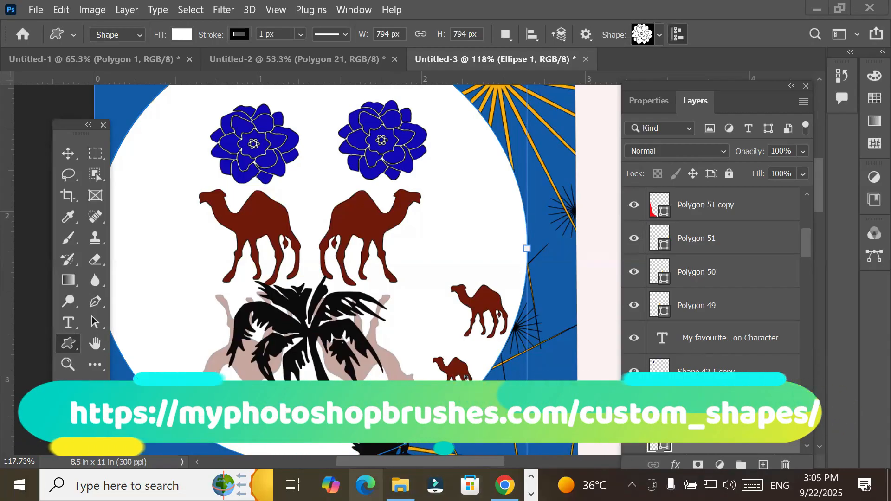
- Switch to Chrome and search Google in a new tab for "photoshop shapes csh free download"
mouse_move(400, 486)
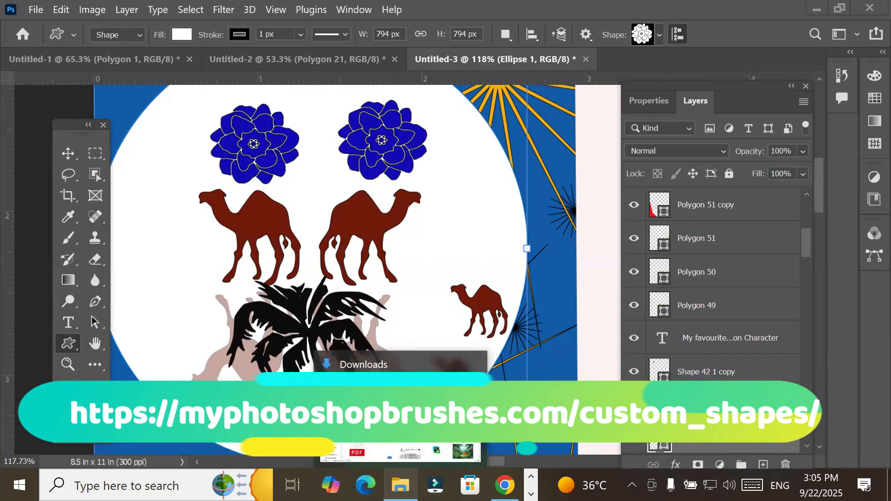
mouse_move(505, 485)
click(502, 408)
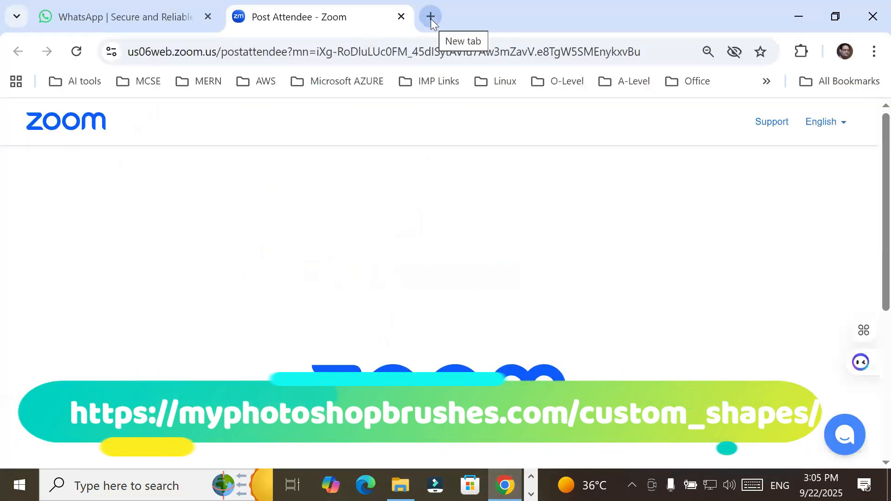
click(430, 17)
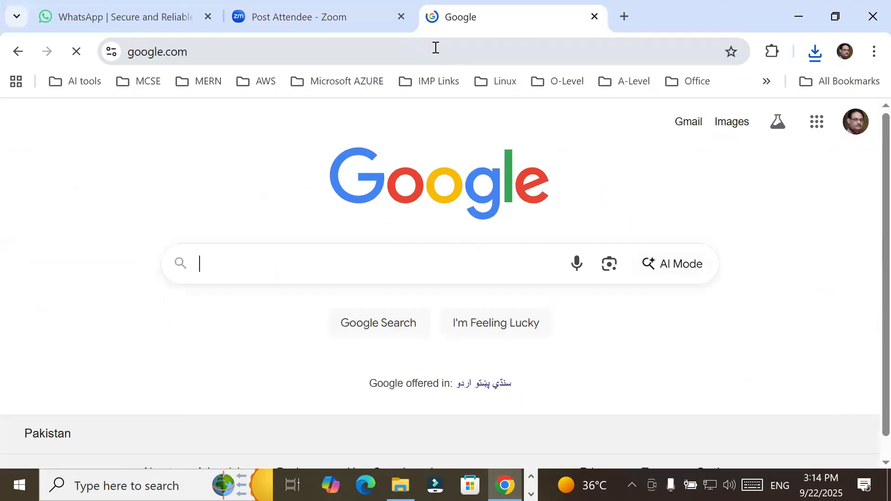
text(ch)
key(BackSpace)
text(sh)
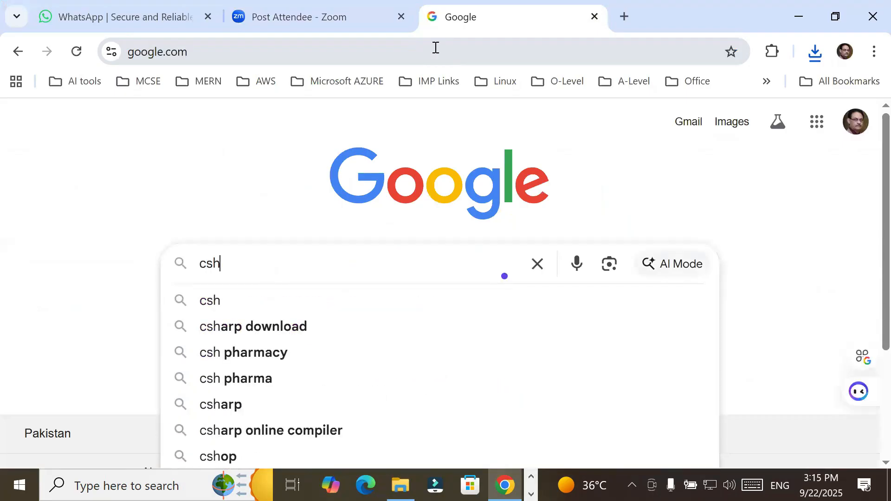
text(download free)
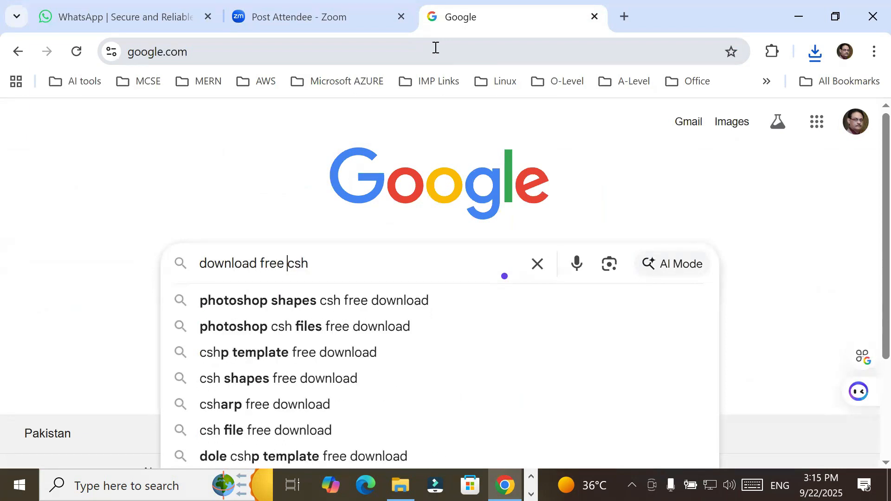
key(Down)
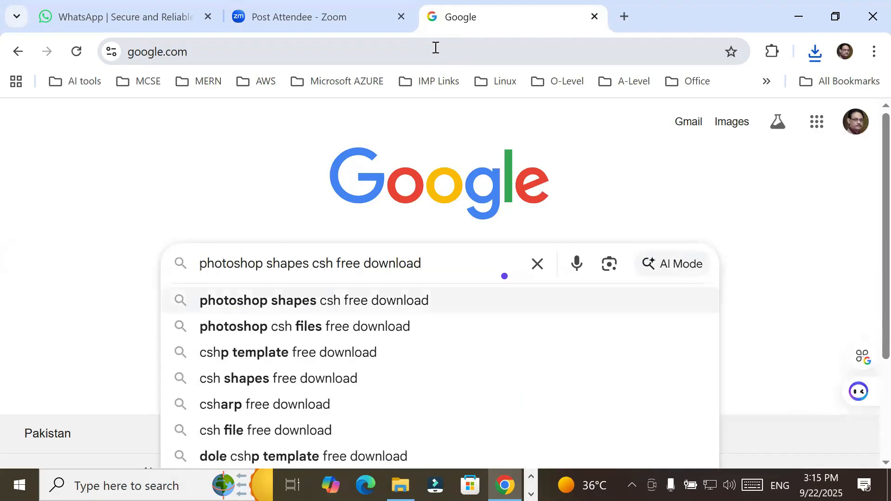
key(Return)
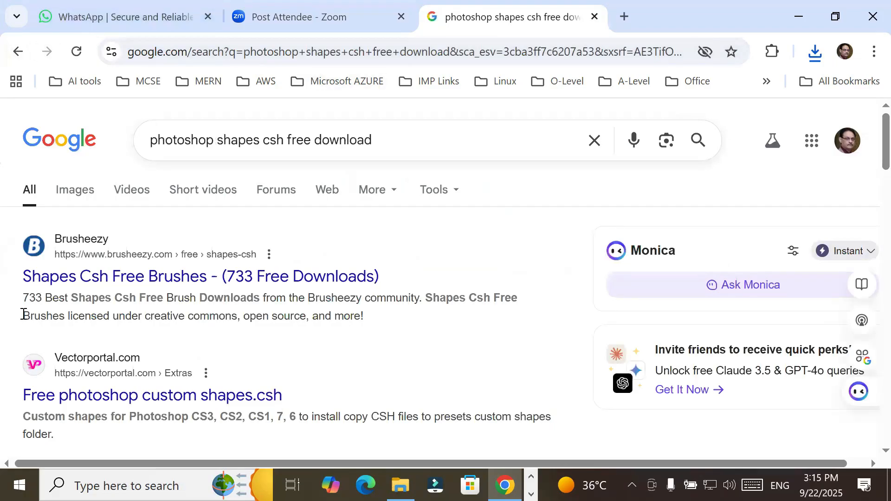
- Open the Vectorportal result "Free photoshop custom shapes.csh" and look through the shape sets offered on its page
scroll(11, 320, down, 3)
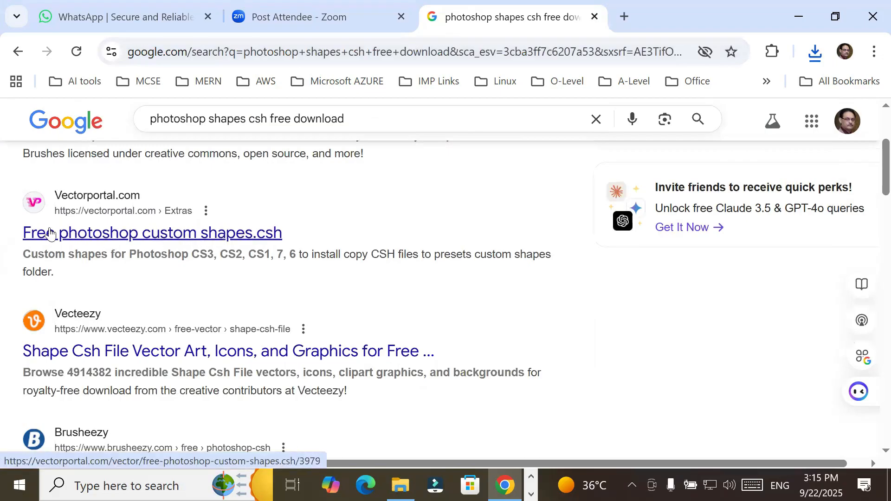
click(241, 240)
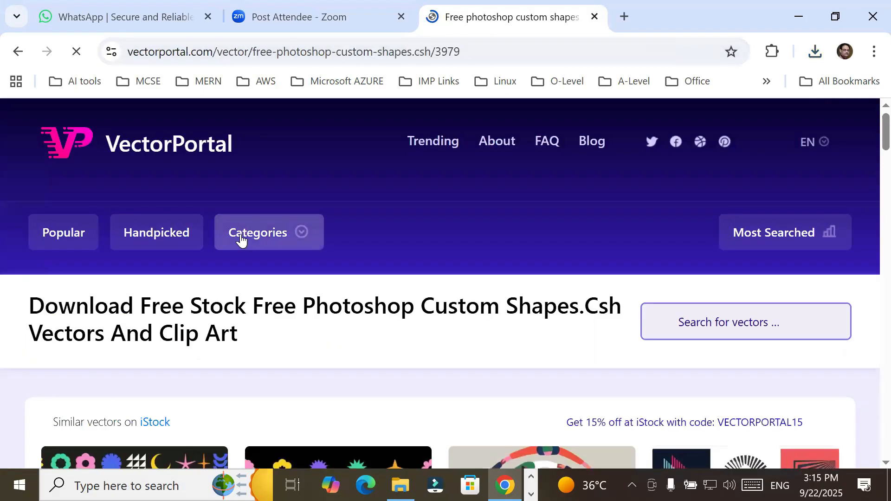
scroll(344, 263, down, 5)
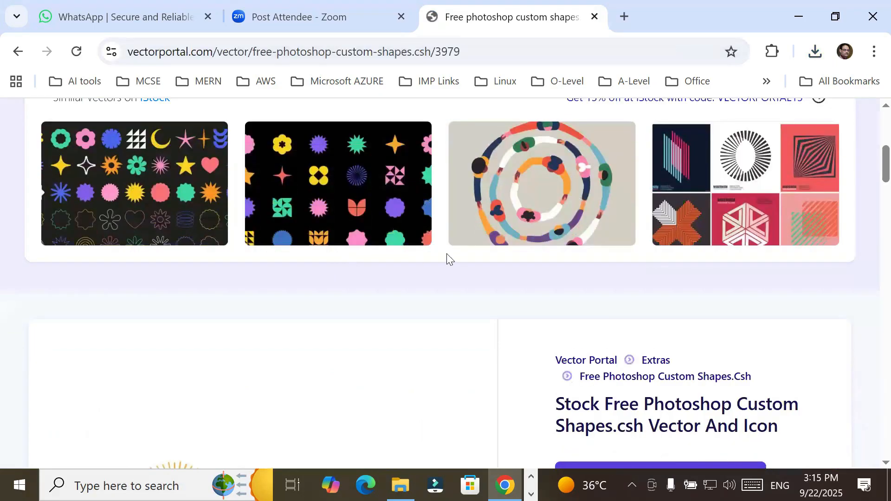
scroll(447, 259, down, 5)
scroll(448, 259, down, 10)
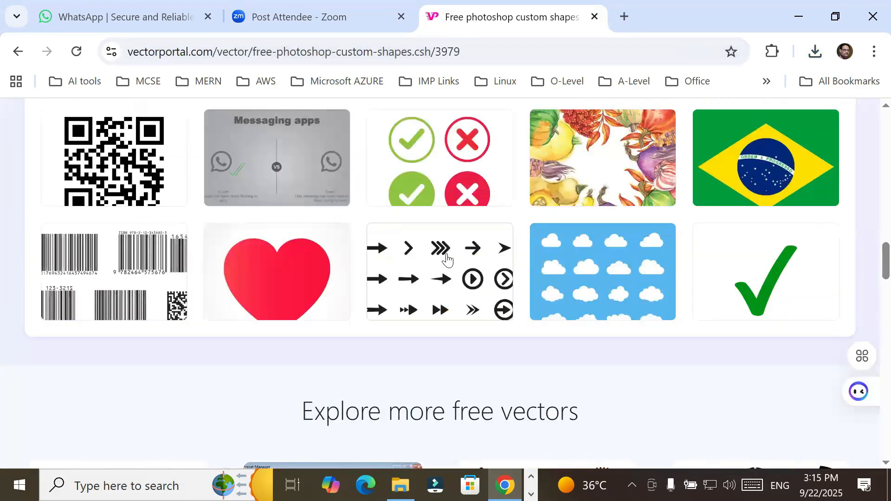
scroll(447, 259, down, 10)
scroll(448, 258, down, 15)
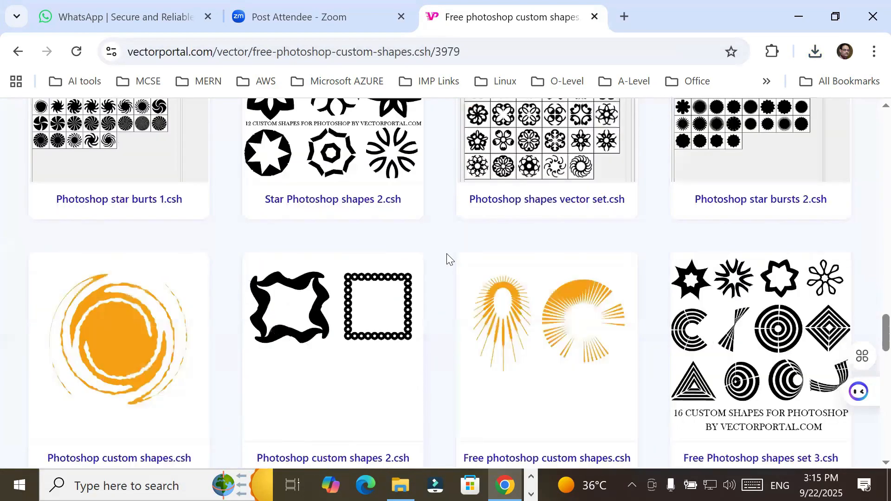
scroll(447, 258, up, 10)
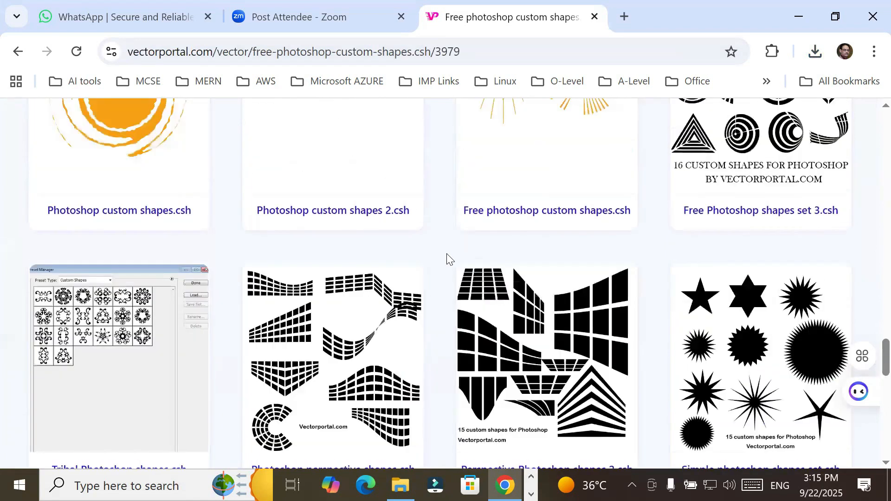
scroll(447, 258, up, 2)
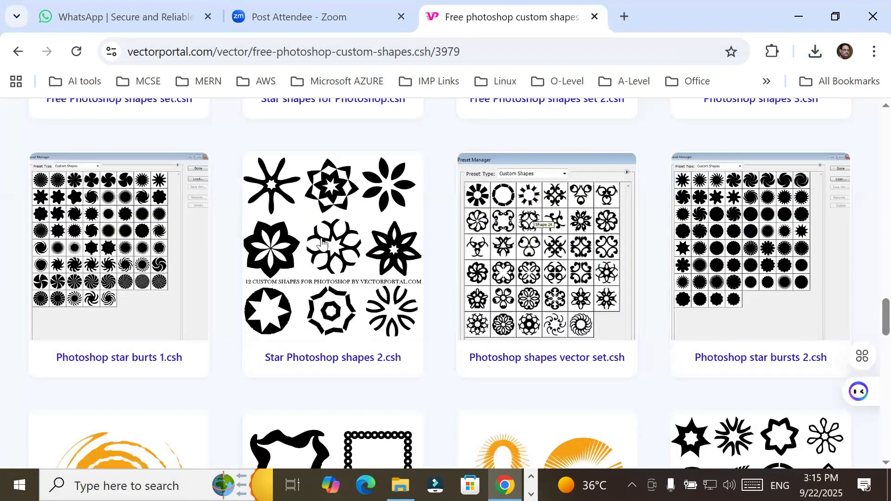
- Open the "Star Photoshop shapes 2.csh" set and download it
click(364, 227)
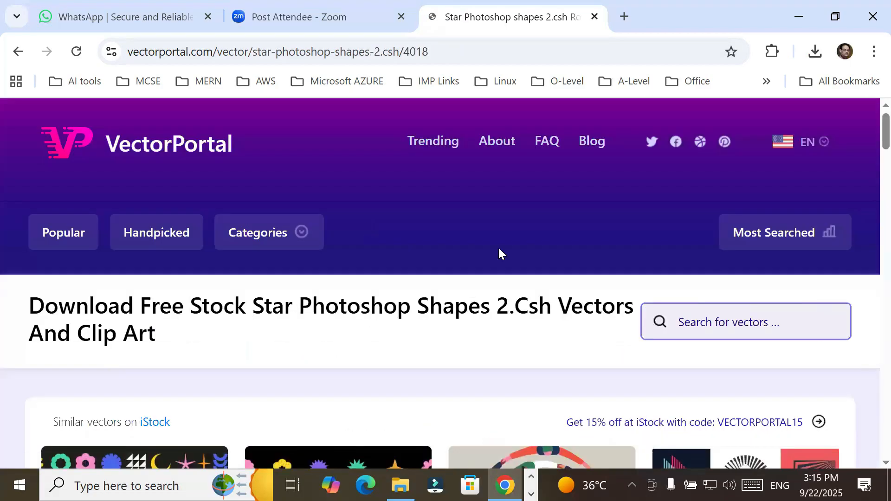
scroll(501, 250, down, 7)
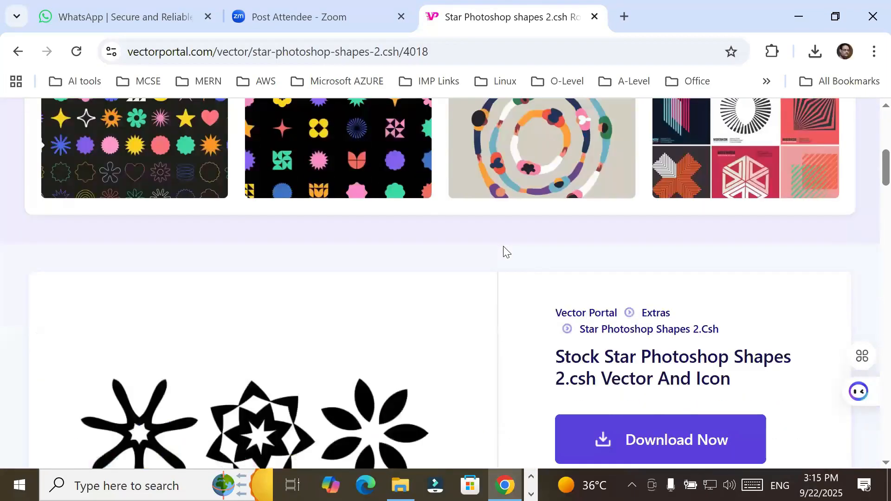
scroll(507, 252, down, 4)
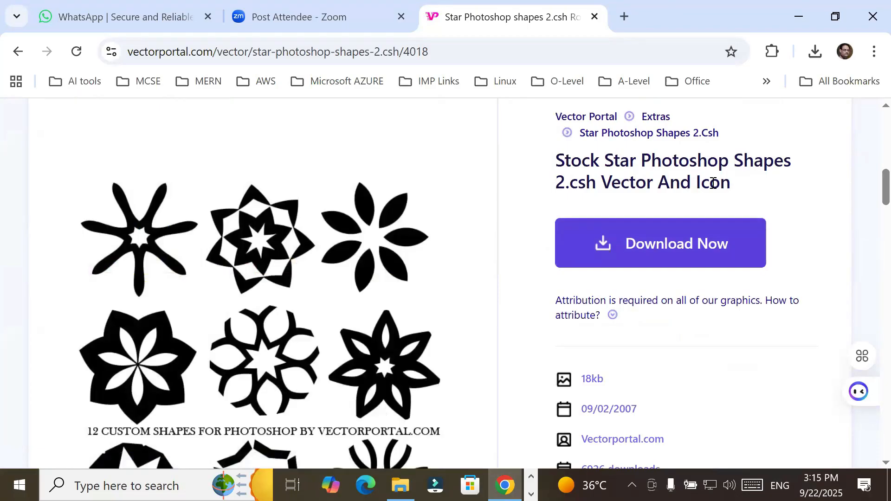
click(678, 253)
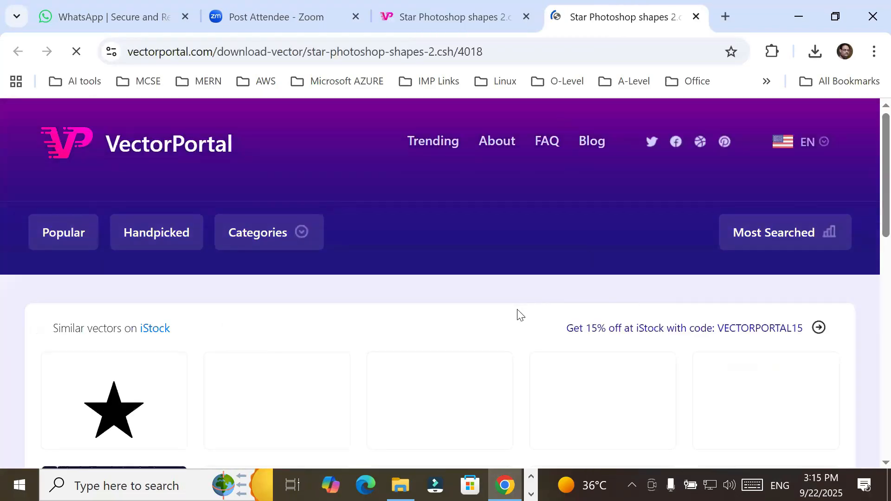
scroll(518, 313, down, 3)
scroll(518, 313, down, 4)
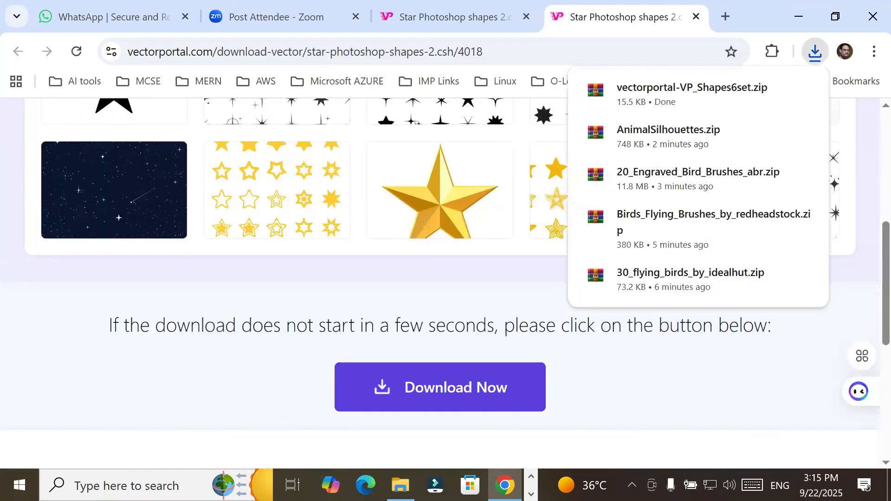
- Switch to File Explorer and extract vectorportal-VP_Shapes6set.zip in the Downloads folder to its own folder
click(400, 485)
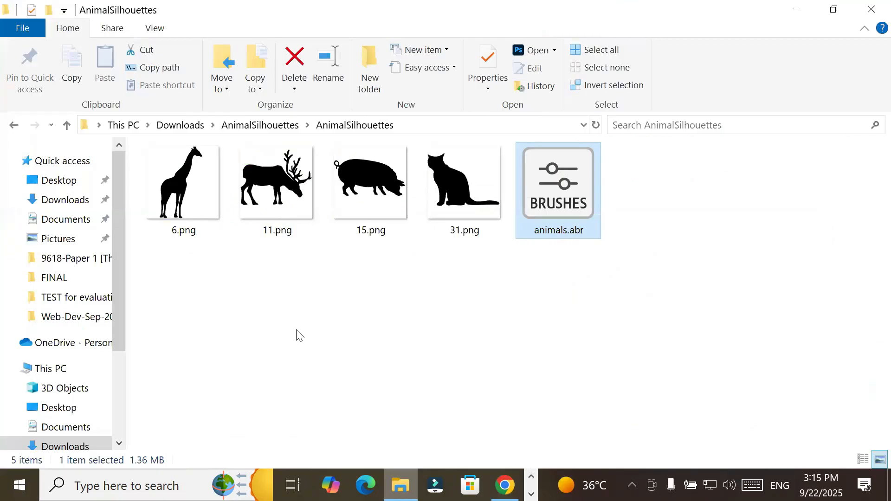
click(70, 200)
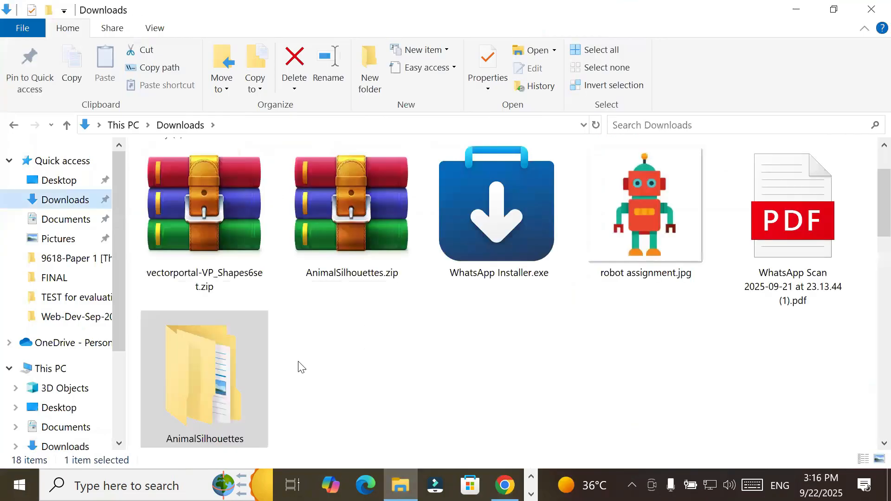
click(215, 224)
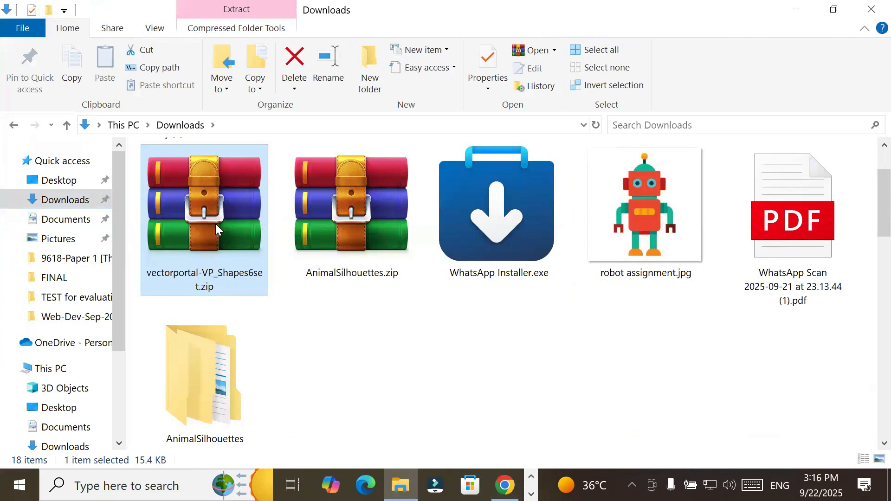
right_click(216, 224)
click(327, 207)
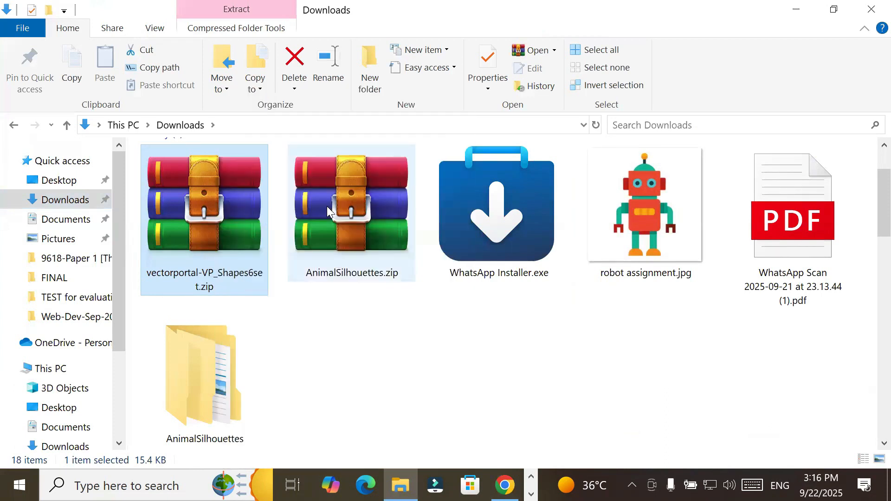
- Open the extracted vectorportal-VP_Shapes6set folder and its VP_Shapes6set subfolder, and select VP_Shapes6set.csh
double_click(337, 374)
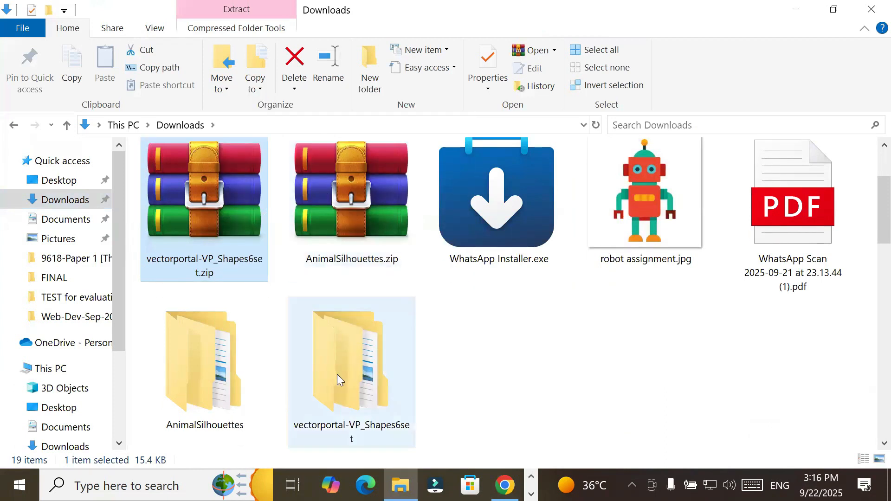
double_click(240, 176)
click(235, 195)
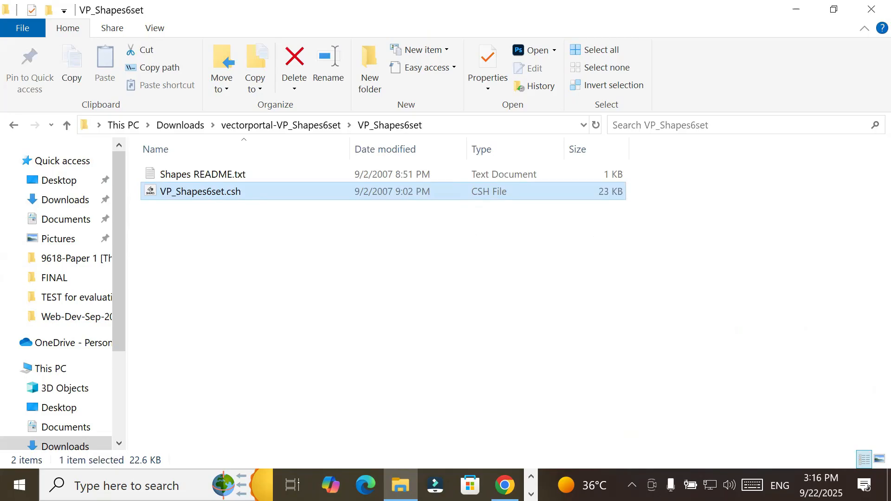
- Switch to Photoshop and start importing a shape set into the custom shape library
click(531, 494)
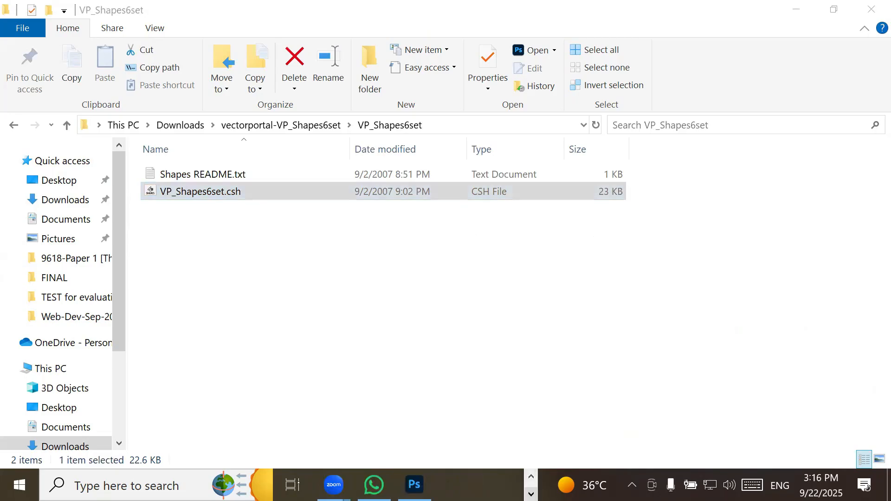
click(414, 484)
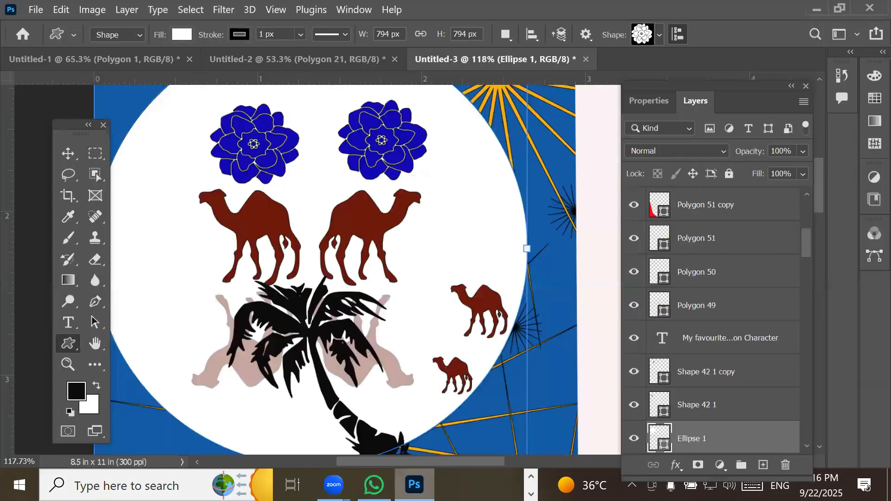
scroll(290, 206, down, 3)
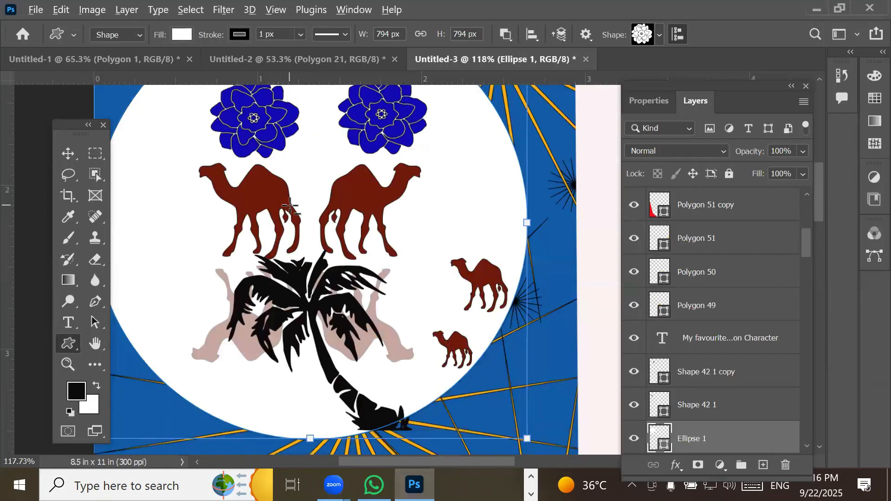
scroll(291, 206, down, 5)
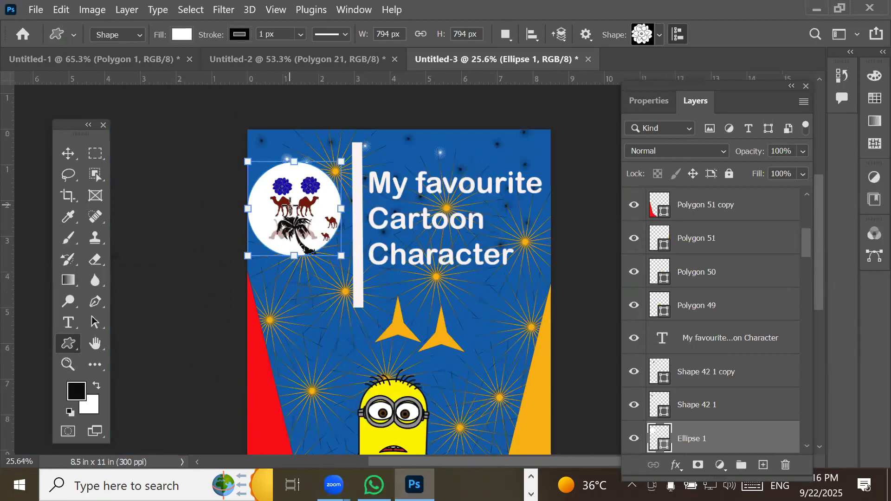
click(661, 35)
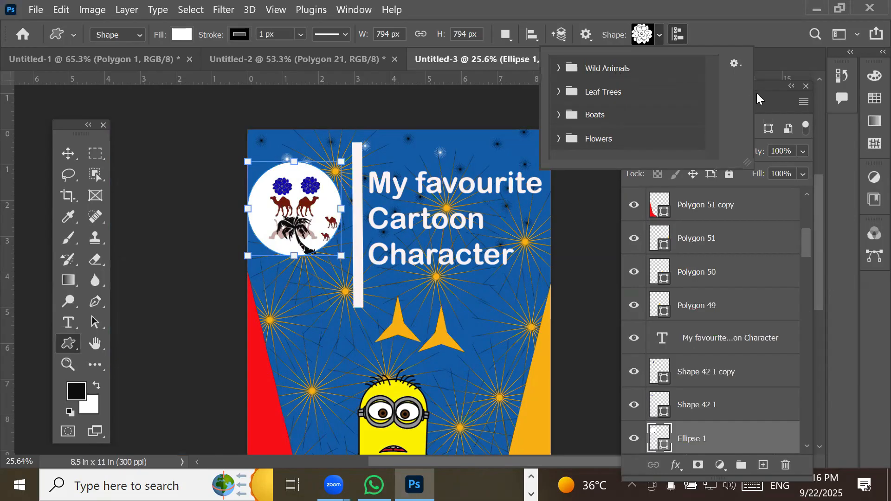
click(737, 65)
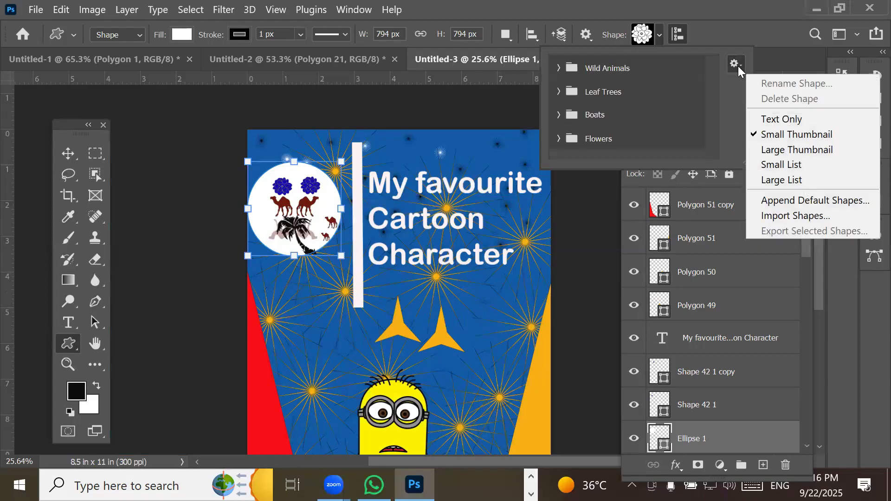
click(795, 216)
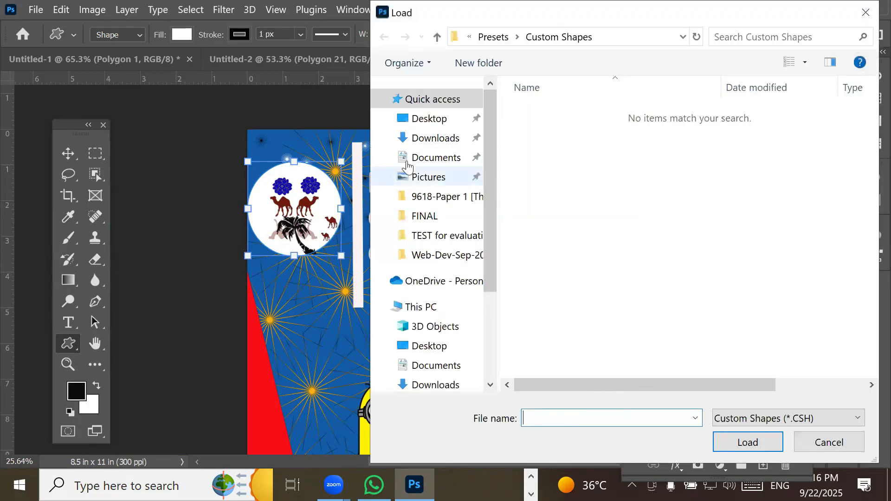
- Load VP_Shapes6set.csh from the VP_Shapes6set subfolder of vectorportal-VP_Shapes6set in Downloads
click(434, 118)
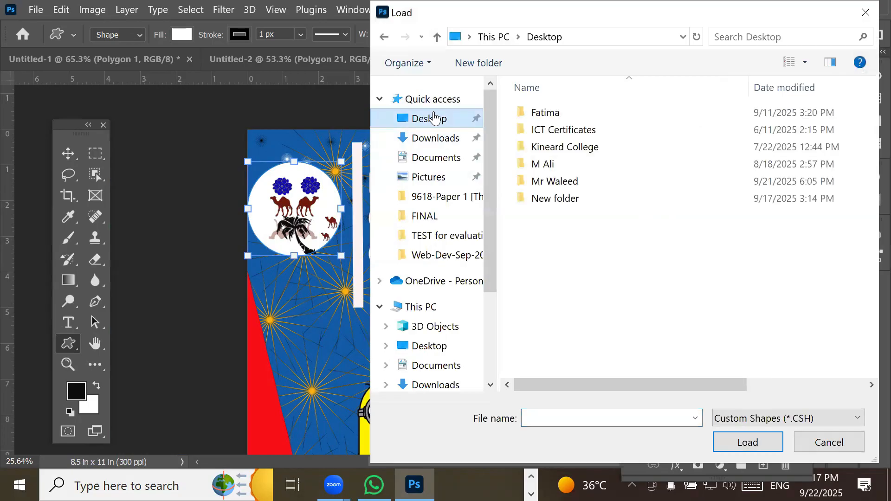
click(436, 137)
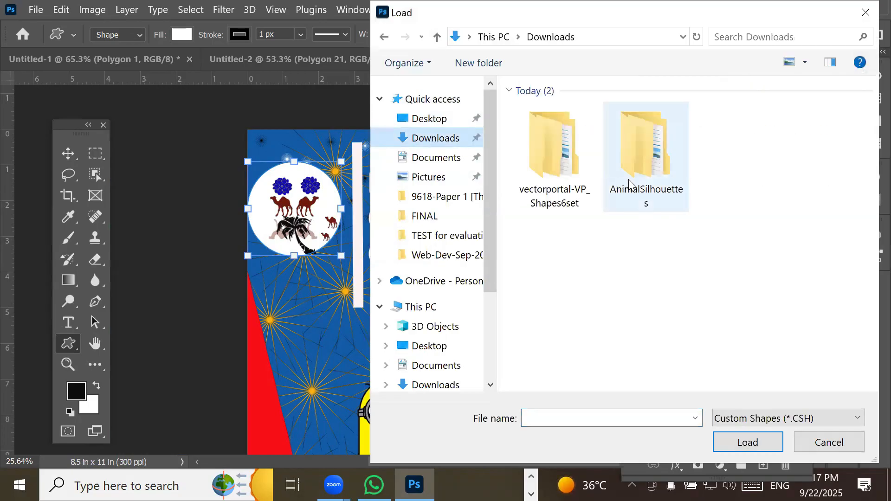
double_click(586, 171)
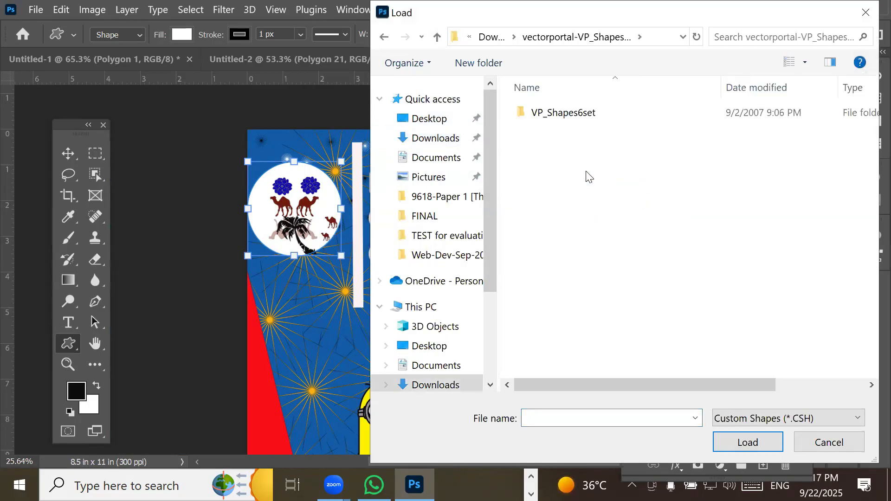
double_click(578, 122)
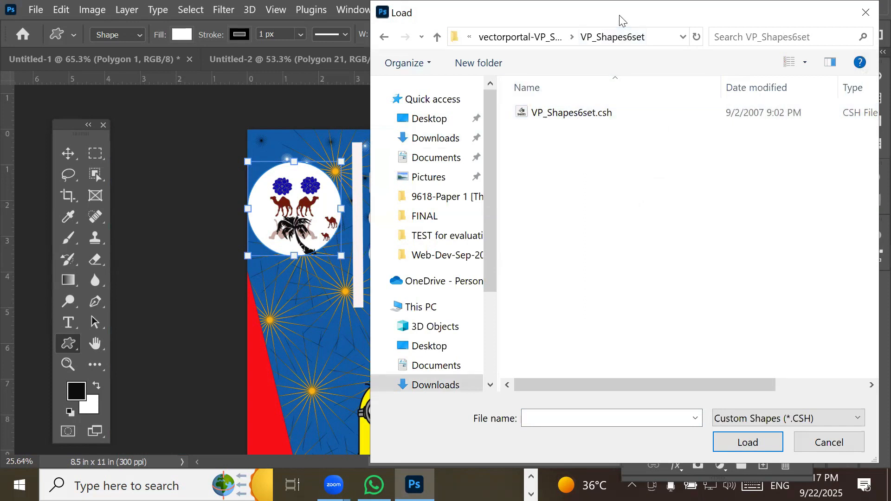
drag(622, 21, 412, 21)
click(387, 118)
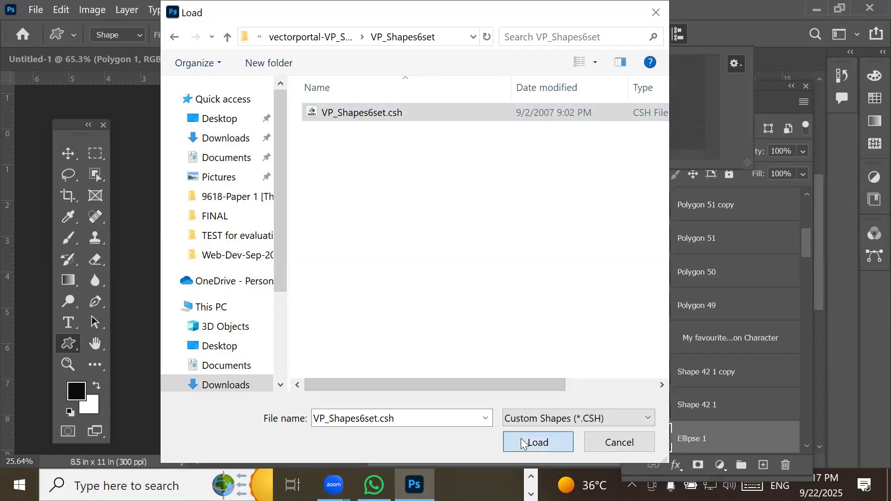
double_click(375, 113)
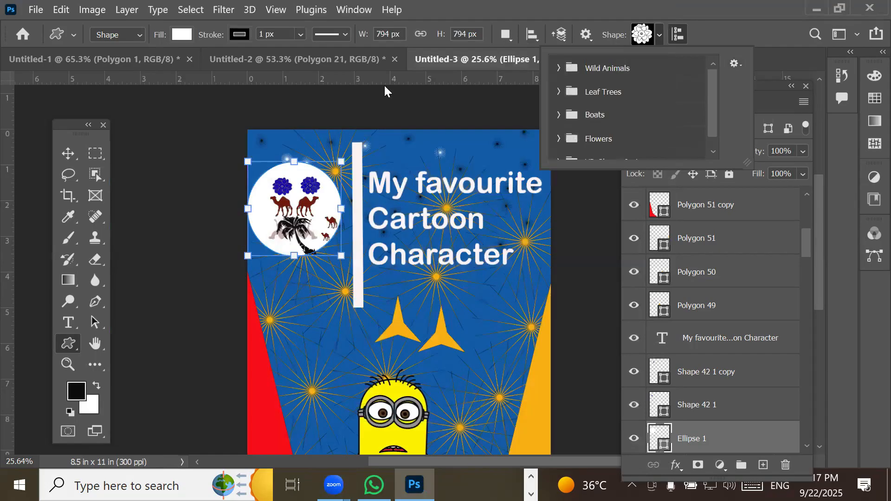
- Expand the imported VP_Shapes6set group in the custom shape library and choose its snowflake-like shape with forked arms
click(657, 37)
click(660, 37)
click(557, 67)
click(556, 67)
drag(711, 109, 705, 150)
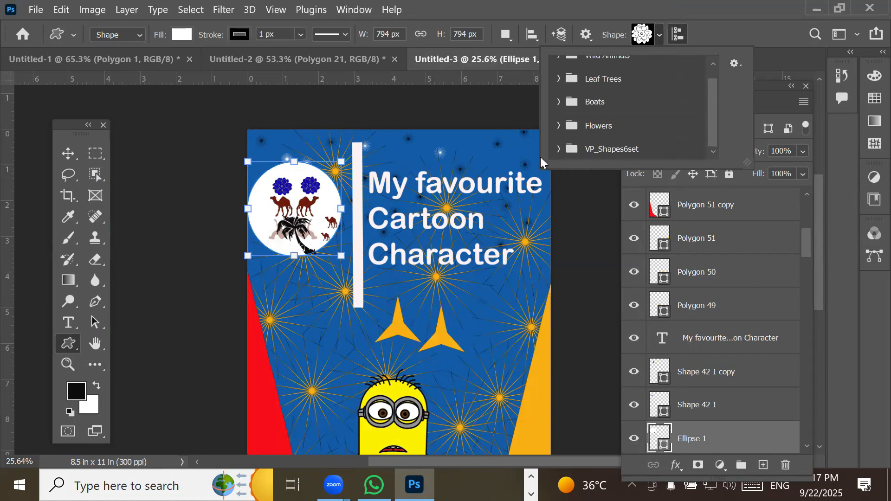
click(558, 150)
drag(716, 95, 716, 145)
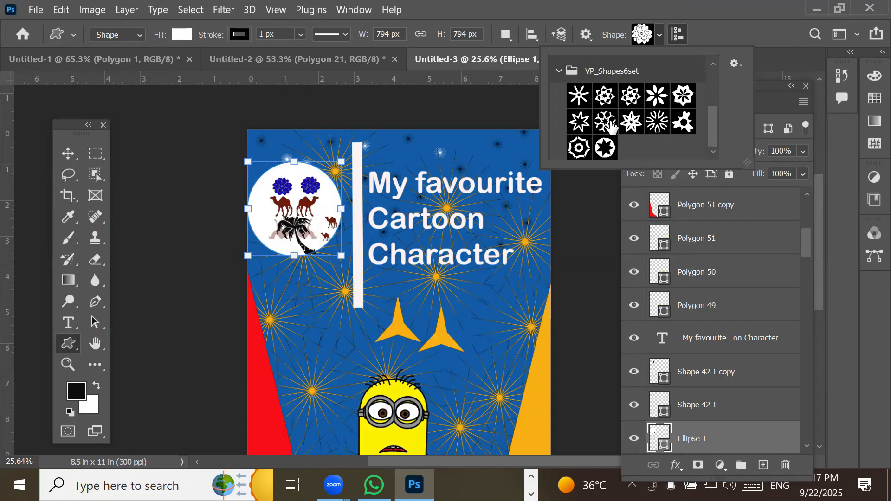
click(611, 127)
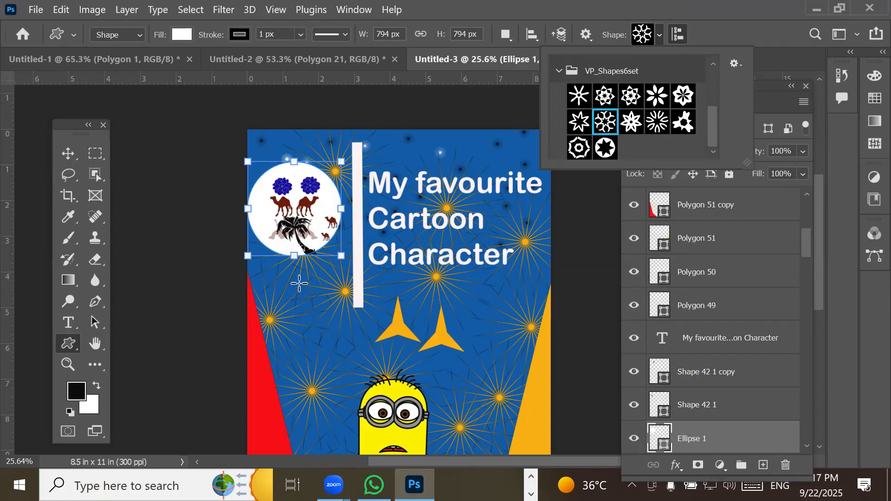
- Try to draw the chosen custom shape below the white moon, and deselect the moon's layer
drag(299, 282, 363, 331)
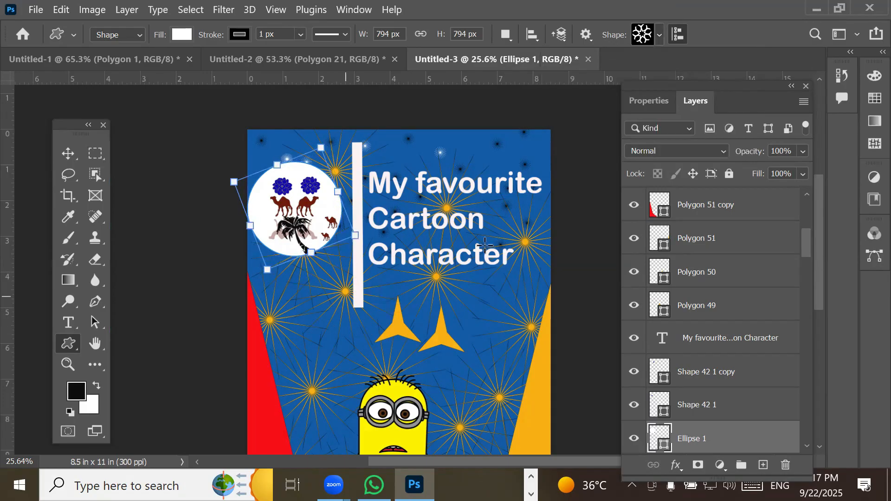
click(67, 152)
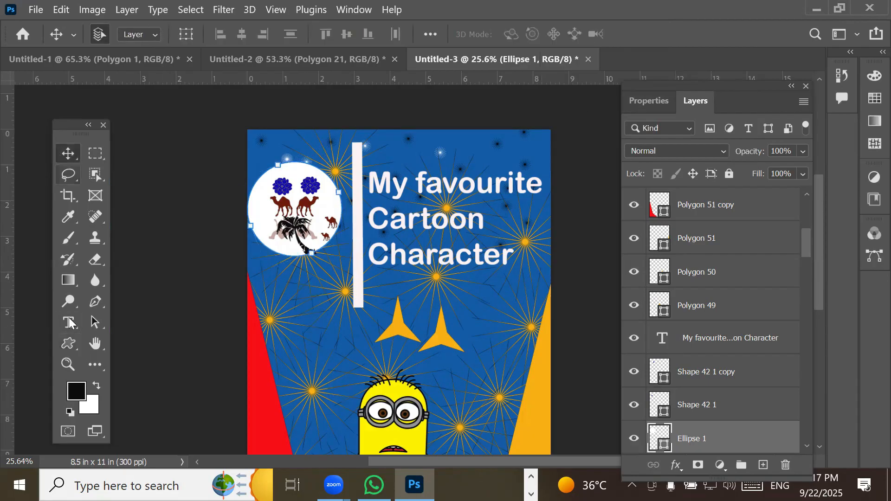
click(68, 343)
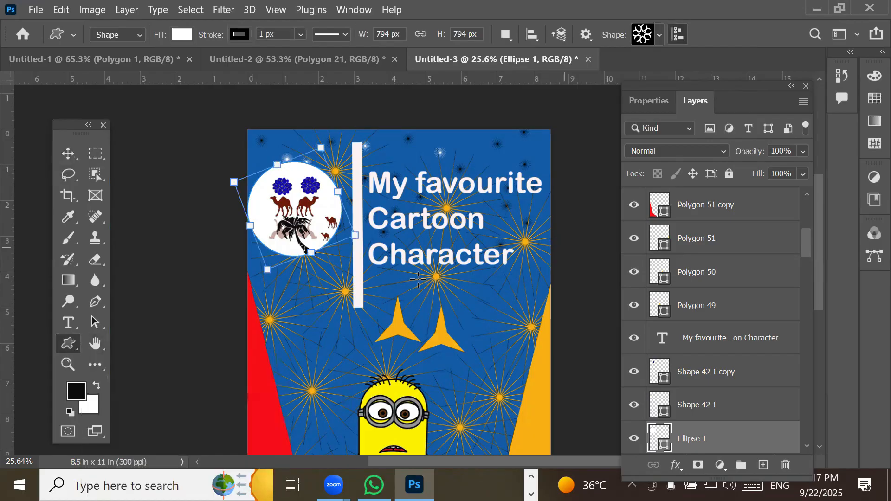
key(v)
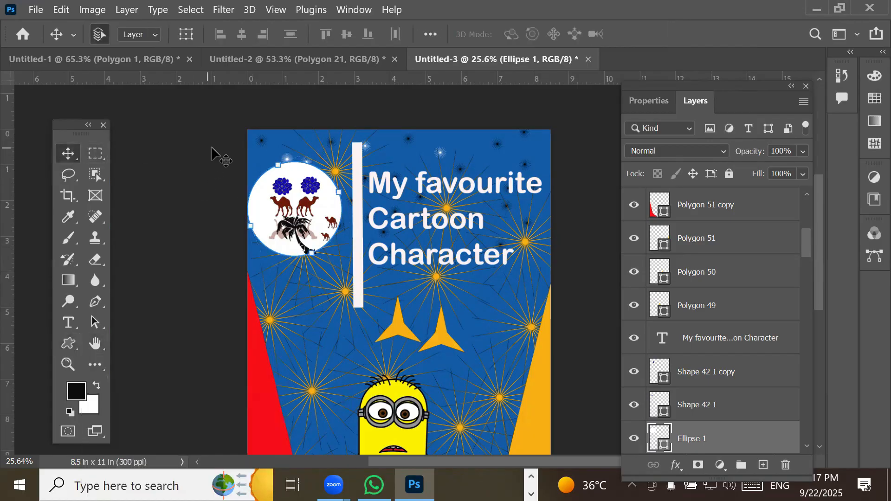
click(215, 155)
- Draw the forked custom shape over the poster's middle with an orange-yellow fill, about 5.64 in wide and 5.35 in high
click(68, 343)
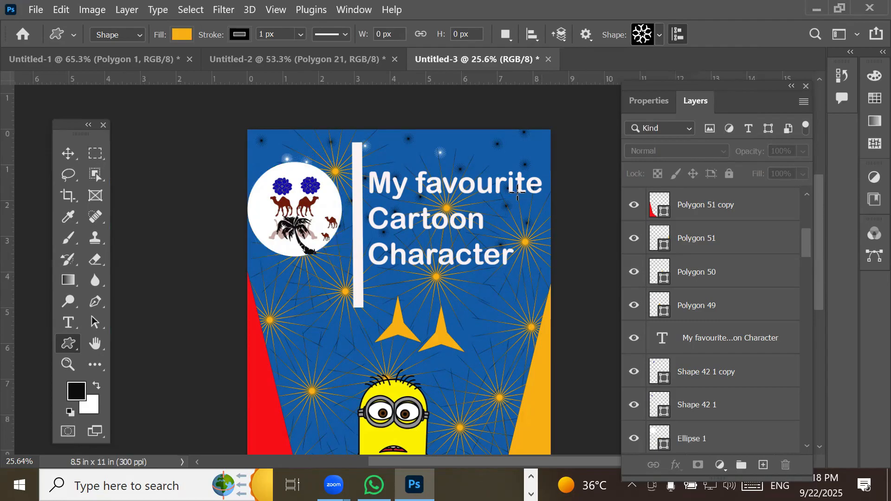
drag(321, 279, 433, 207)
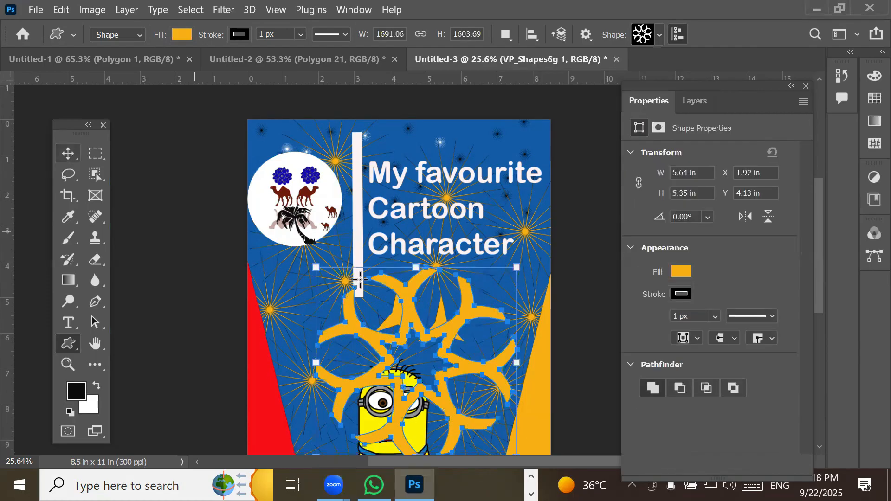
scroll(406, 267, down, 2)
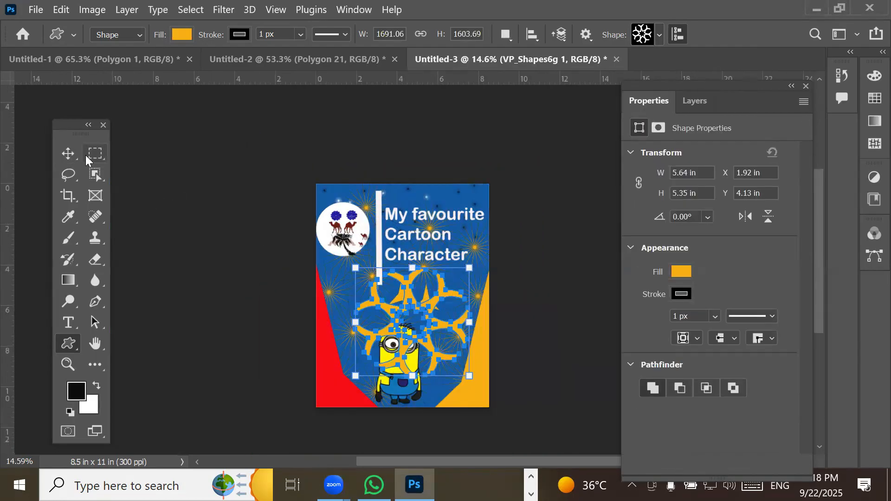
- Move the second three-pointed star up a little and place the large forked shape over the title text at about X 2.84, Y 0.35 in
click(66, 154)
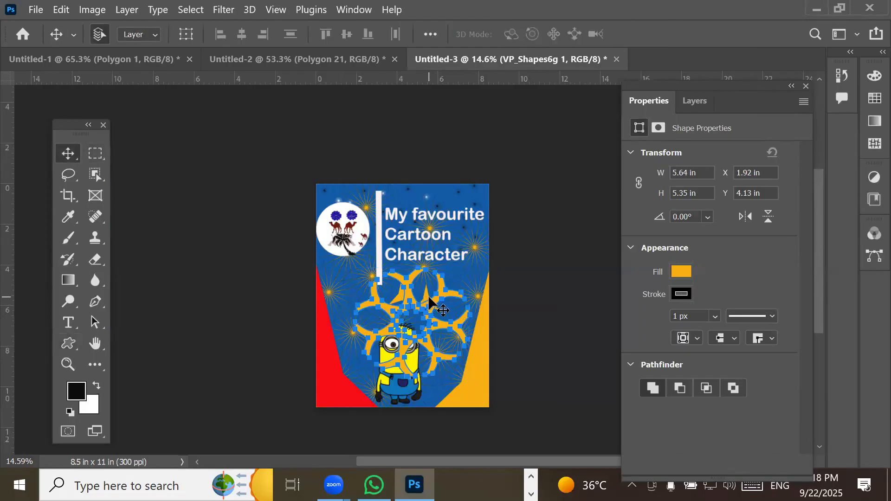
drag(429, 296, 430, 270)
drag(410, 299, 427, 222)
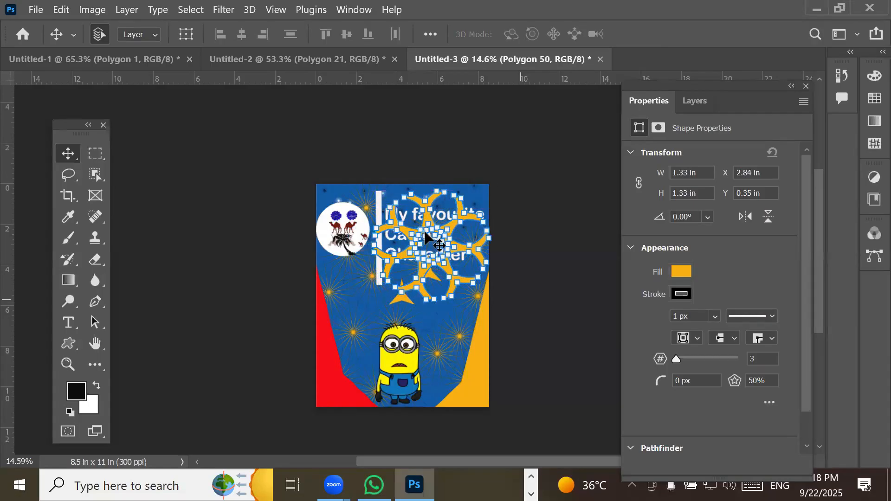
scroll(425, 232, up, 4)
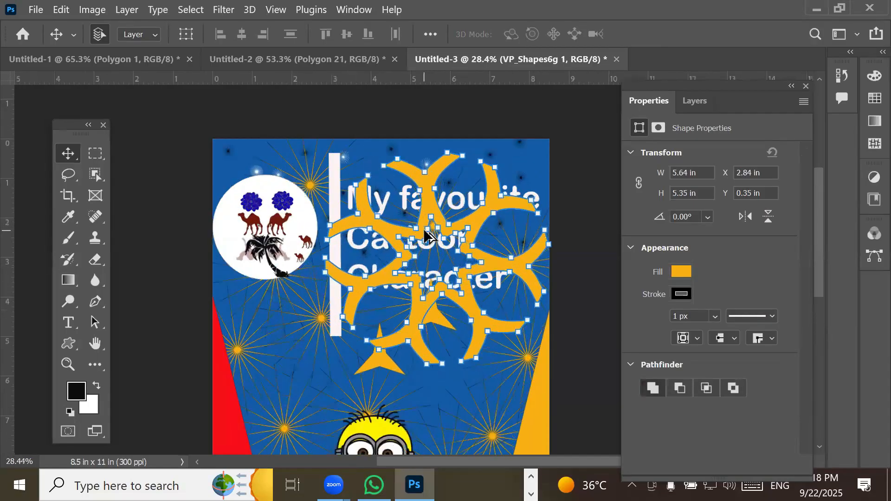
scroll(425, 230, up, 1)
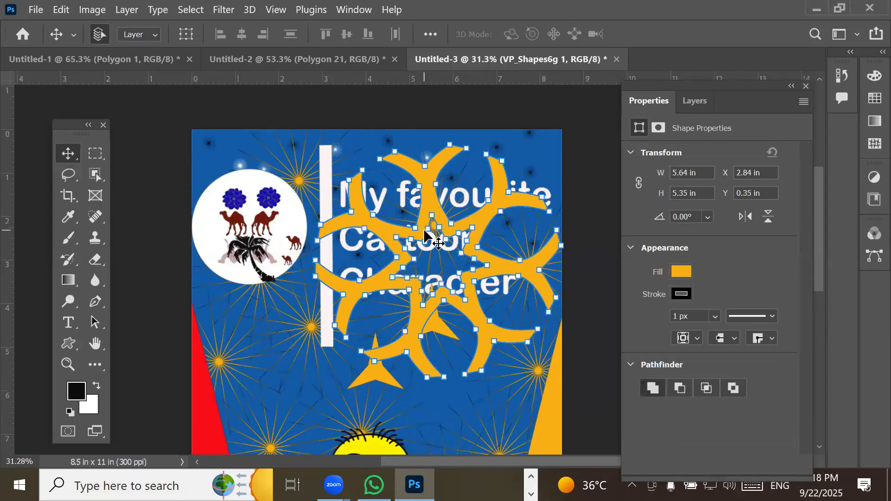
- Move the large forked shape's layer down the stack, directly beneath the title text layer
click(688, 103)
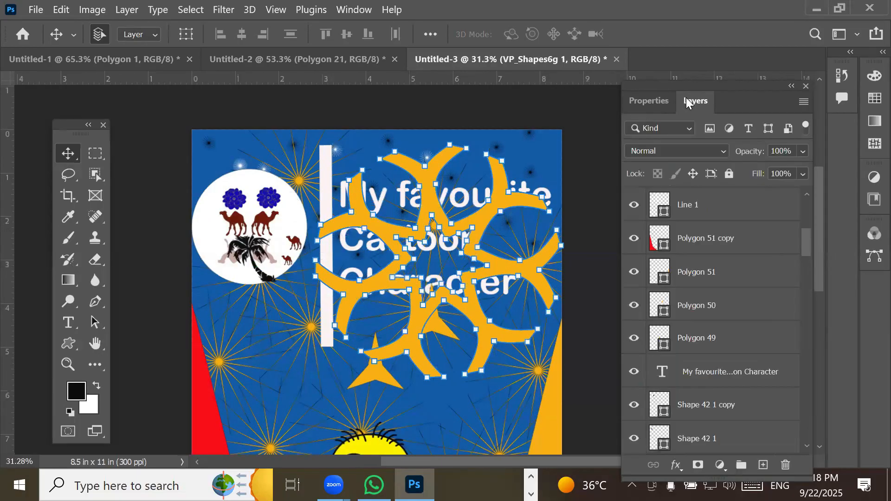
drag(806, 239, 800, 172)
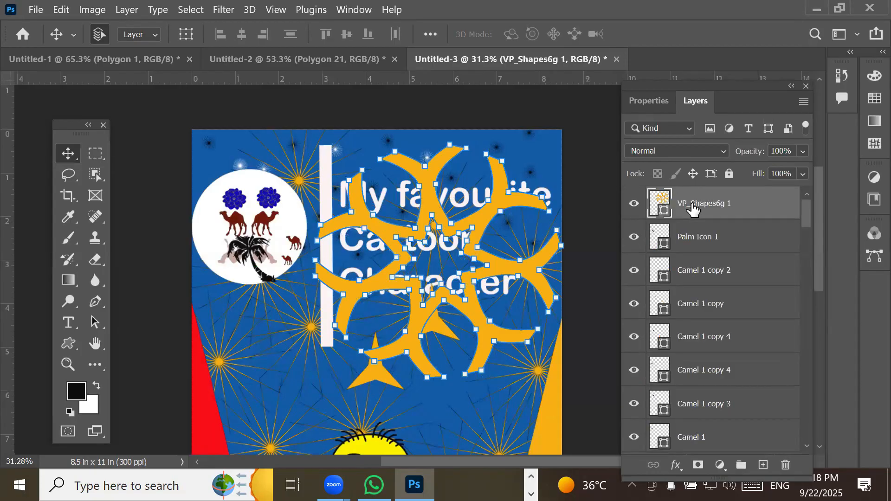
drag(688, 209, 673, 406)
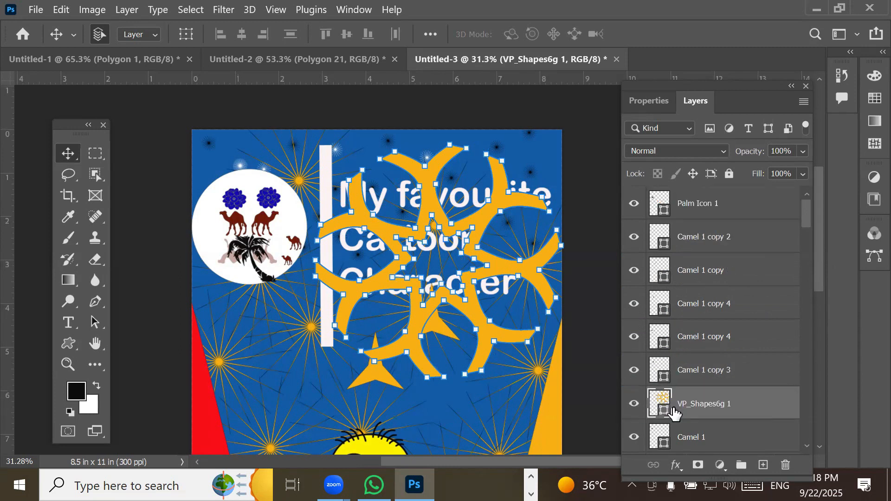
scroll(675, 406, down, 5)
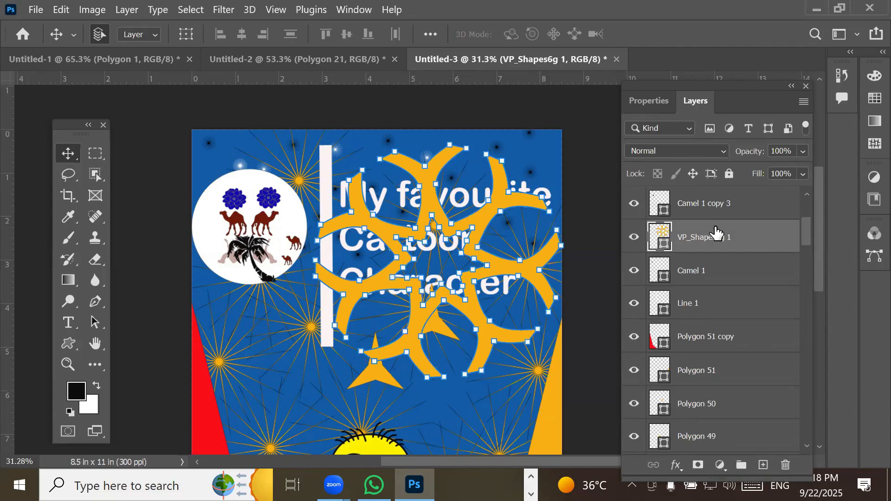
drag(707, 246, 705, 391)
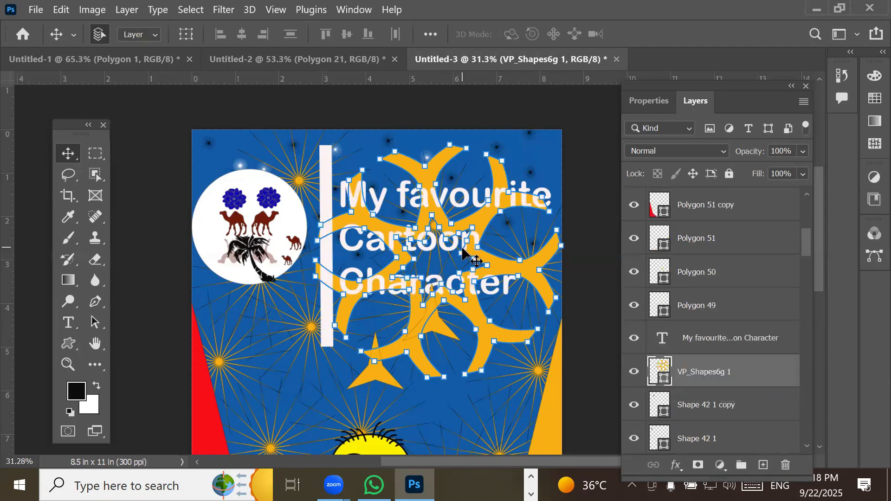
scroll(476, 261, up, 1)
scroll(462, 289, up, 1)
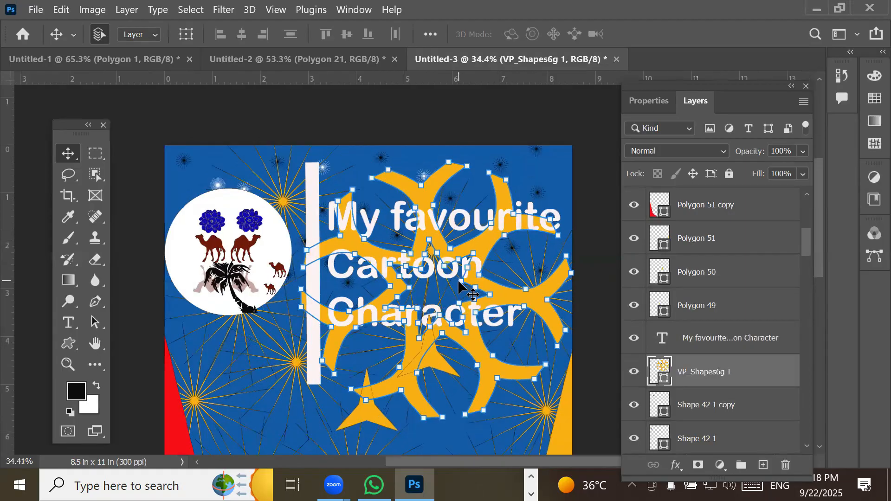
scroll(459, 283, up, 3)
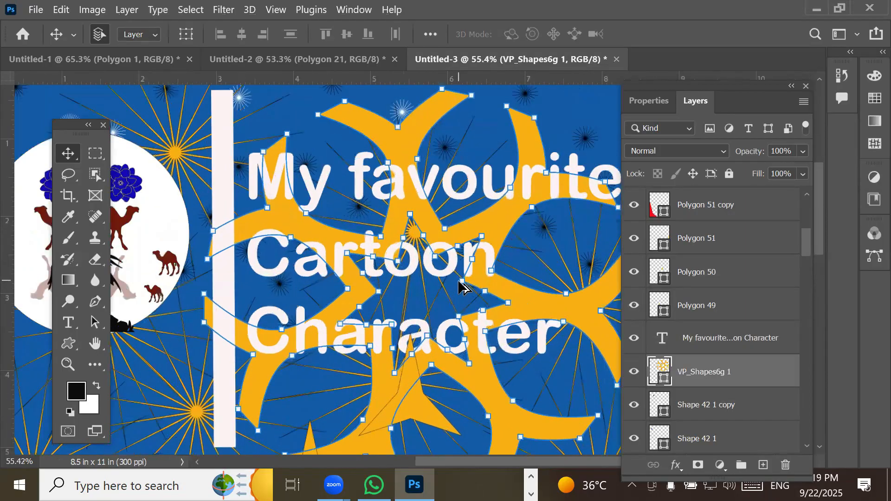
scroll(459, 286, up, 1)
scroll(580, 323, up, 1)
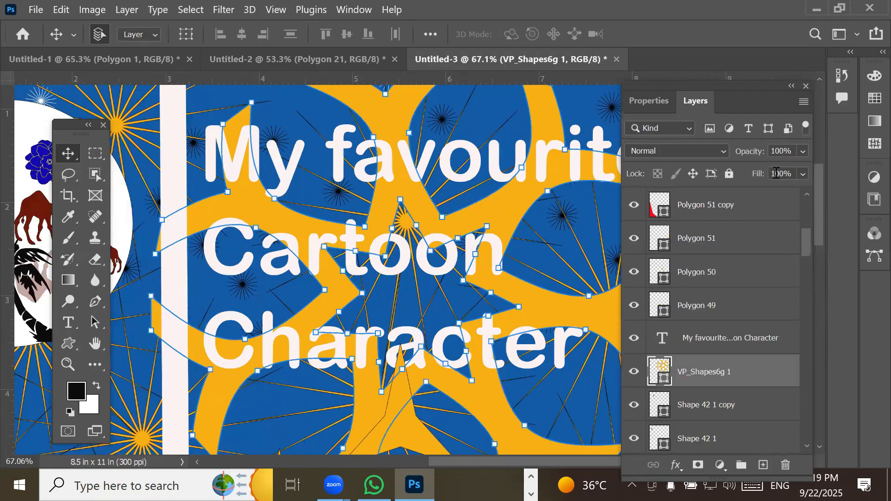
- Lower the large forked shape's layer opacity to 49% behind the title text and deselect the layer
click(803, 151)
drag(782, 171, 773, 172)
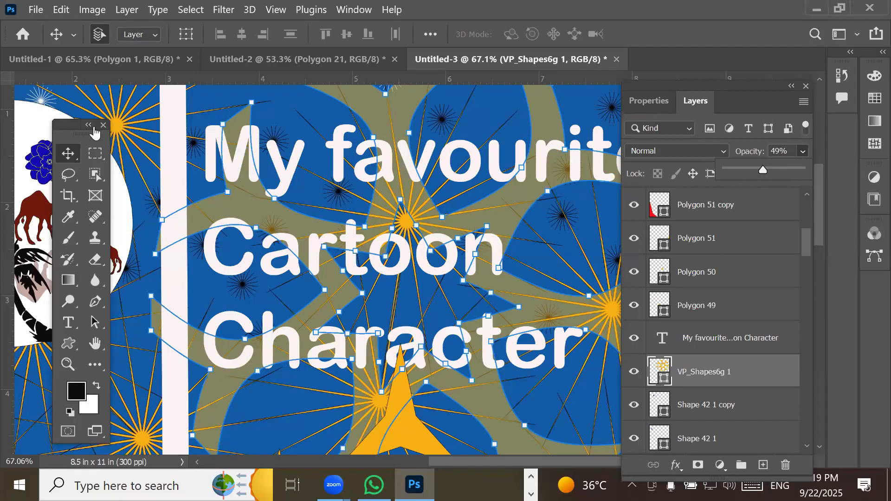
click(68, 155)
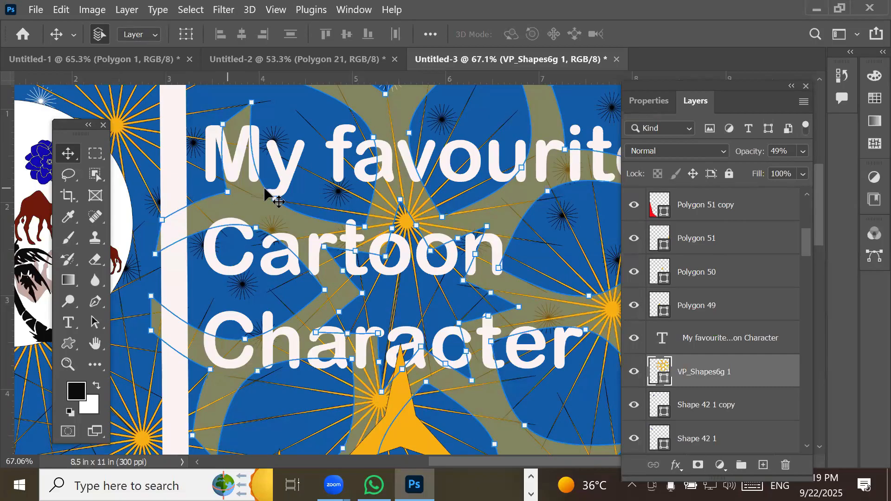
scroll(284, 183, down, 2)
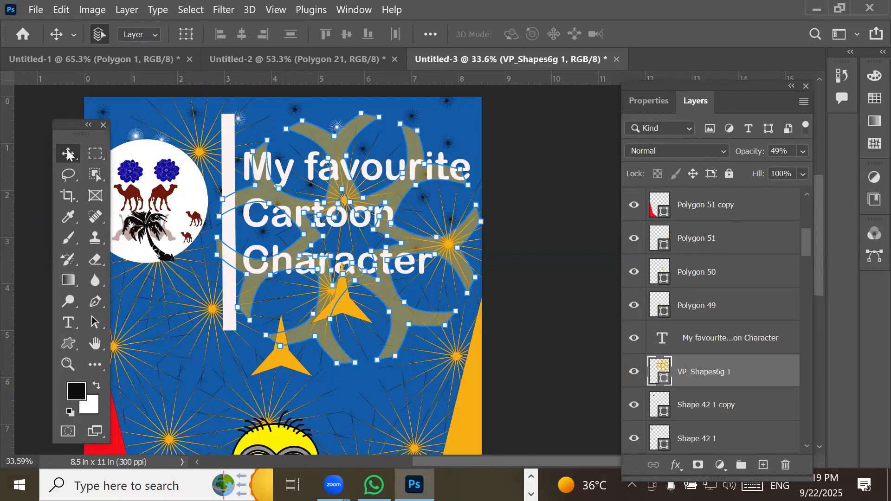
click(511, 175)
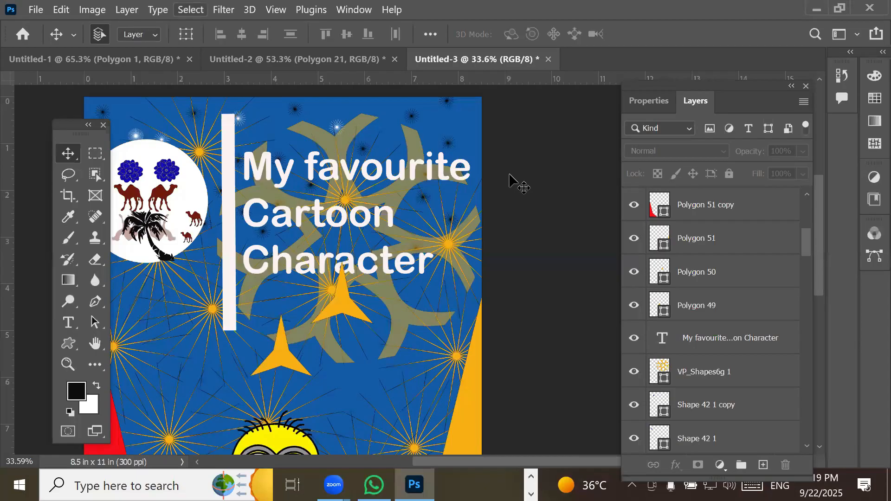
click(70, 239)
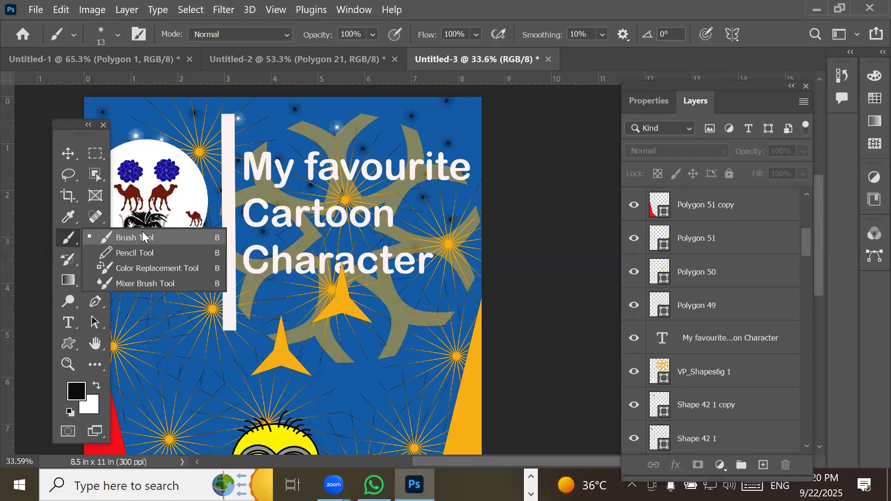
click(64, 12)
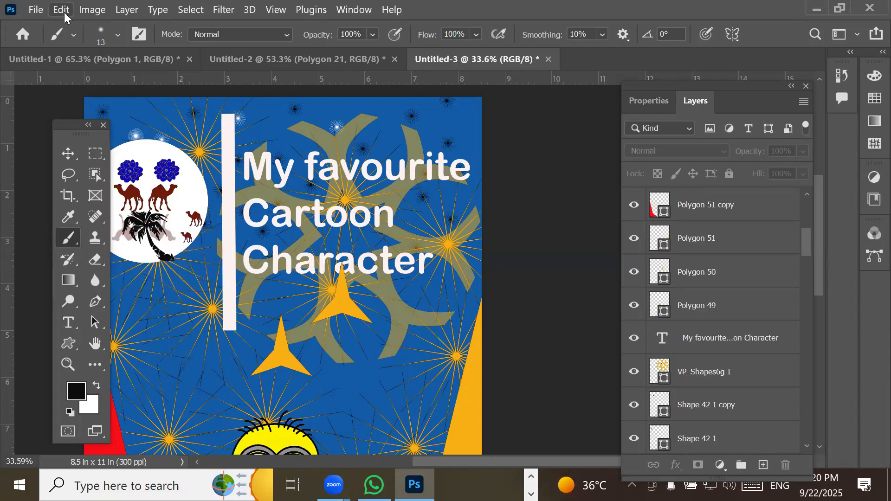
click(61, 10)
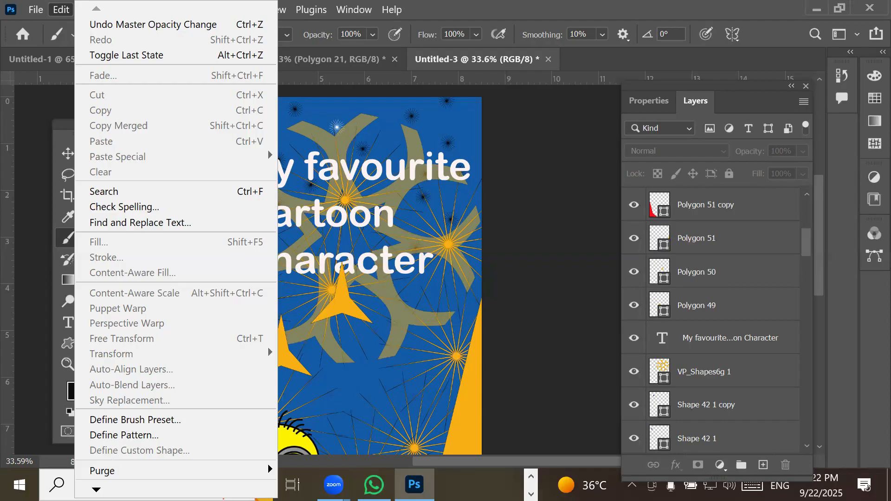
click(347, 403)
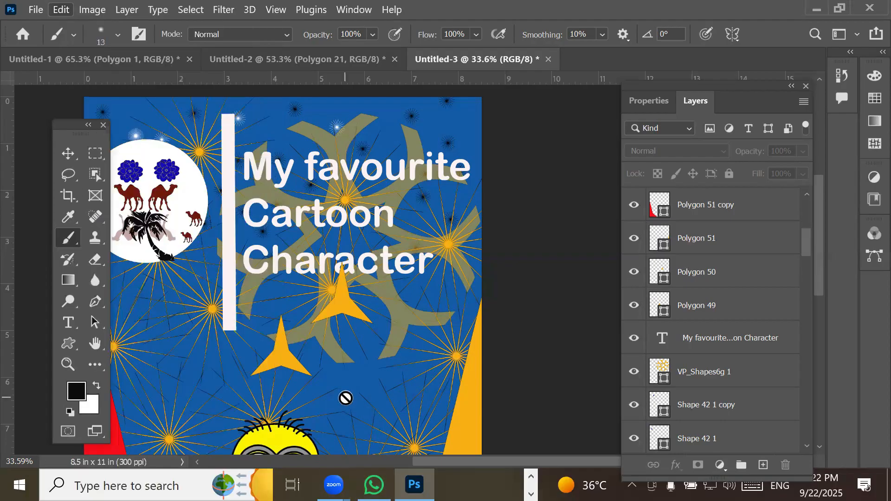
scroll(346, 397, down, 2)
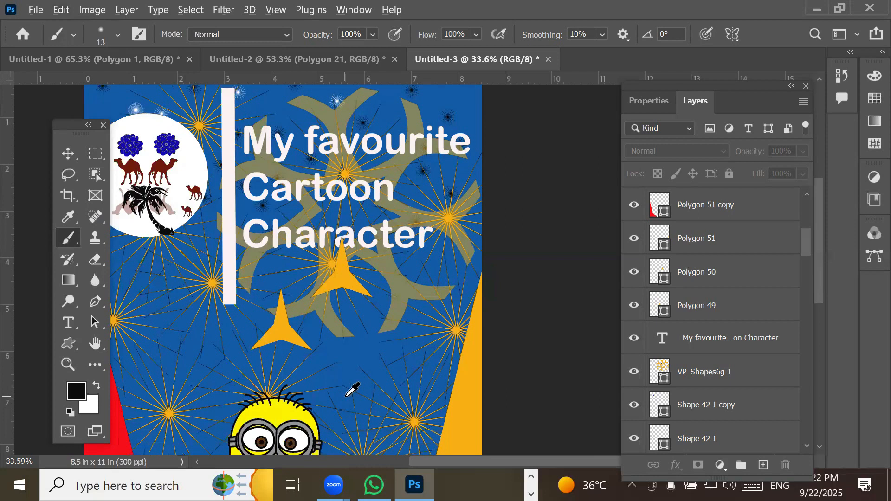
scroll(346, 398, down, 2)
scroll(353, 386, down, 3)
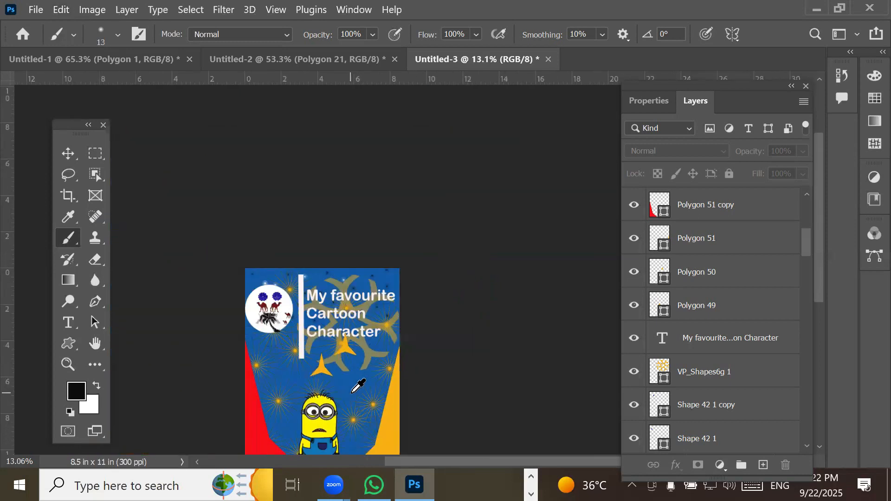
drag(371, 368, 436, 199)
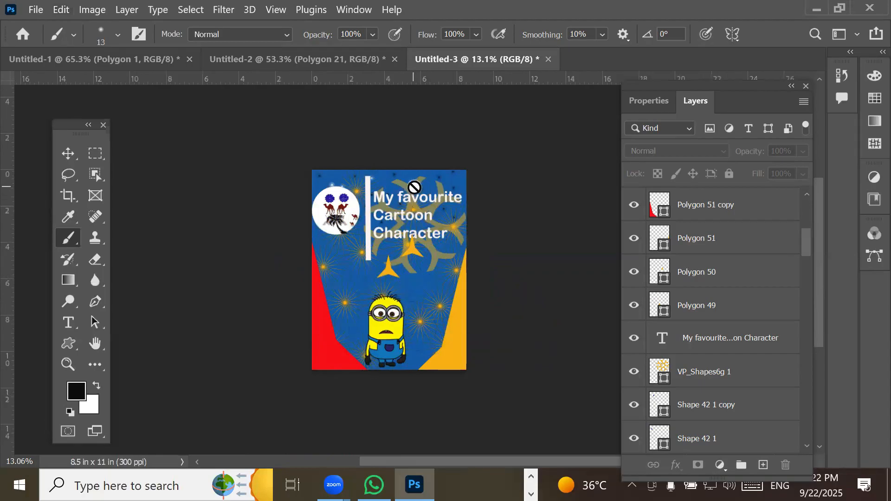
scroll(414, 187, up, 1)
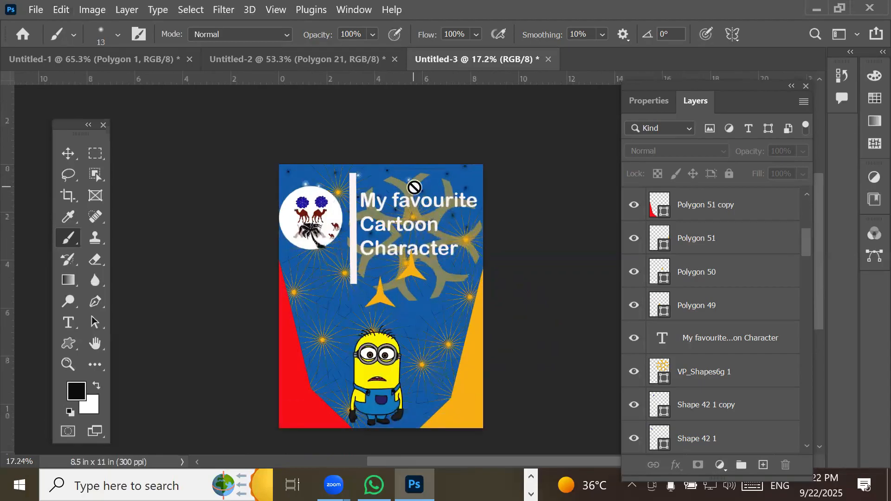